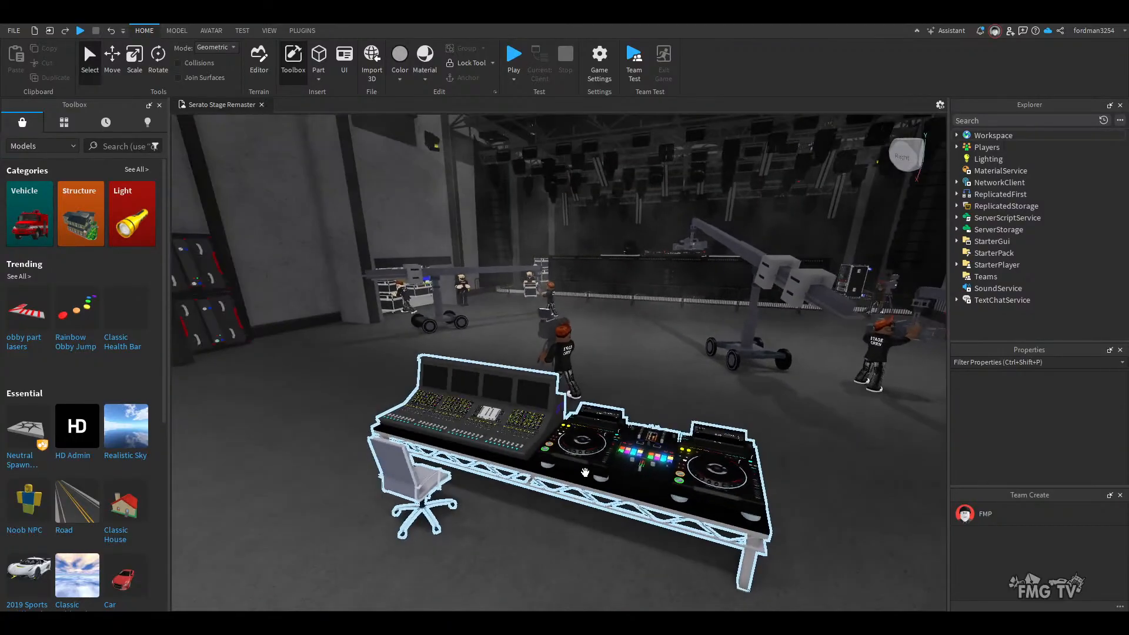
- Check the part count of the DJ deck and mixing console model with its chair, and delete that model
click(585, 473)
click(302, 31)
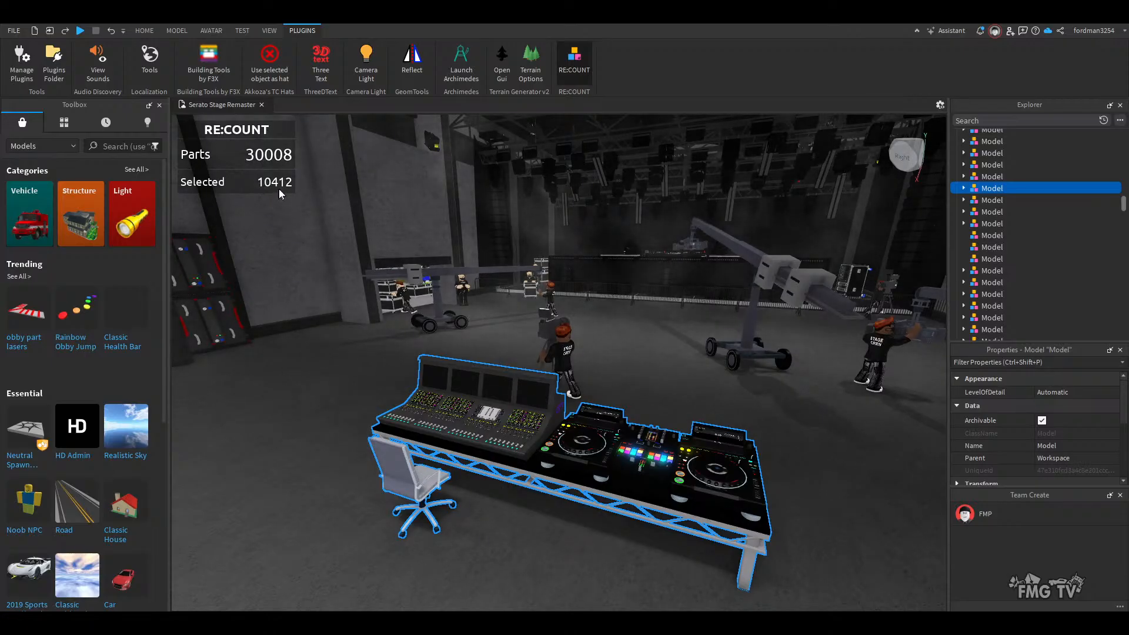
right_drag(553, 550, 551, 550)
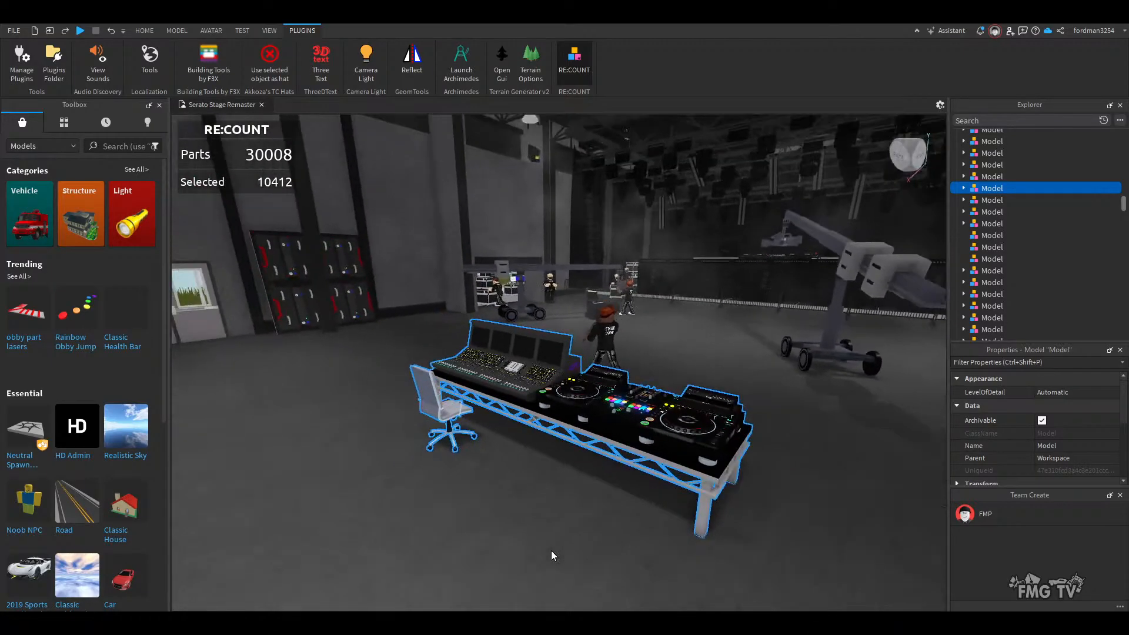
key(Delete)
- Delete the transparent part surrounding the two embracing characters near the wall pillar, and the characters themselves
right_drag(528, 448, 685, 430)
right_drag(562, 514, 576, 535)
key(w)
key(d)
key(w)
click(573, 545)
key(d)
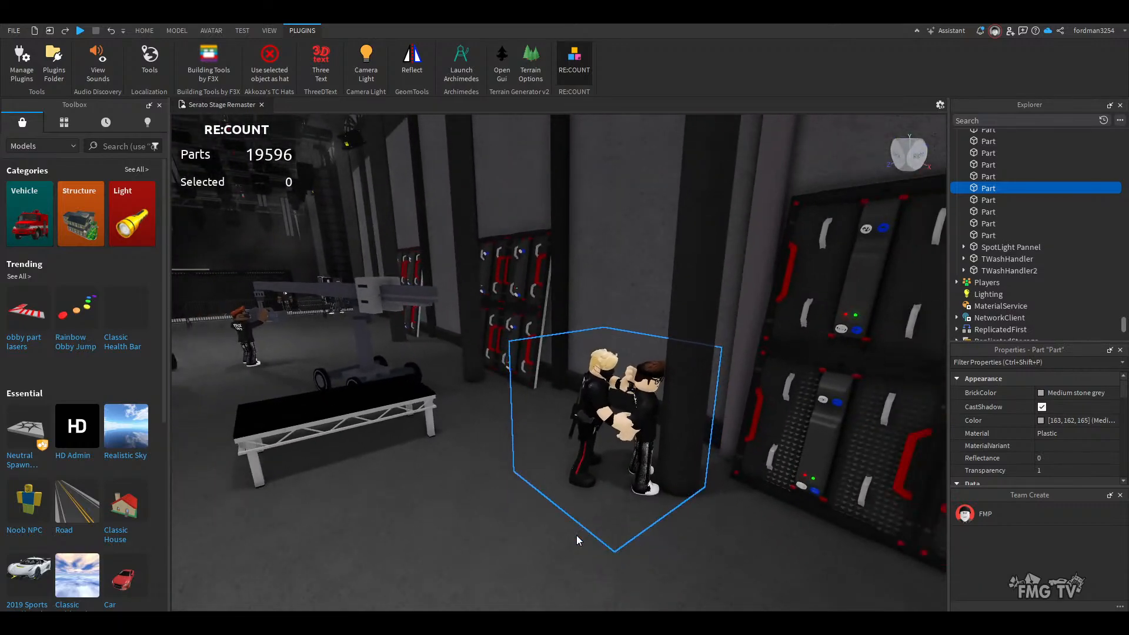
key(Delete)
click(598, 401)
key(Delete)
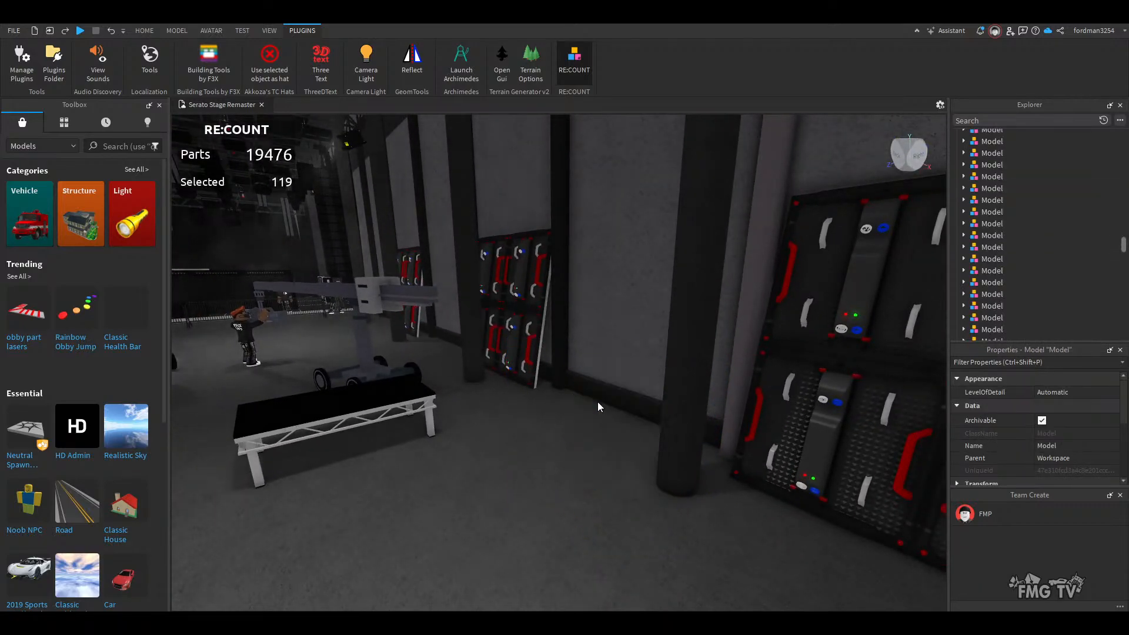
- Delete the camera crane and its operator near the side wall, and the camera crane in the middle of the hall
right_drag(510, 471, 511, 472)
key(w)
key(s)
click(634, 456)
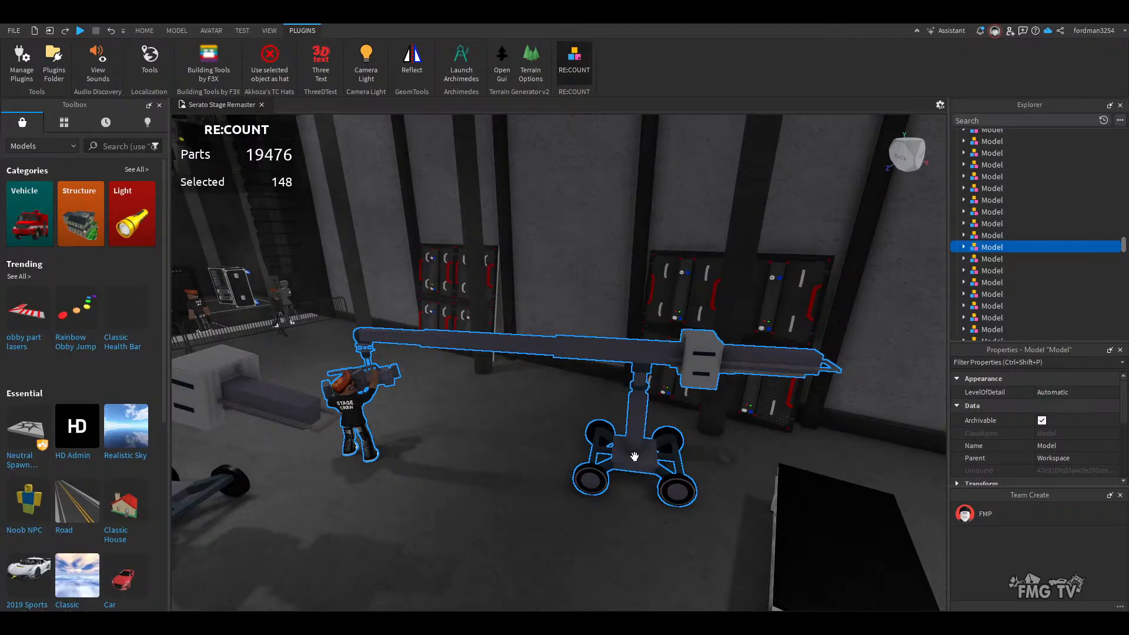
key(Delete)
right_drag(634, 457, 634, 457)
click(623, 400)
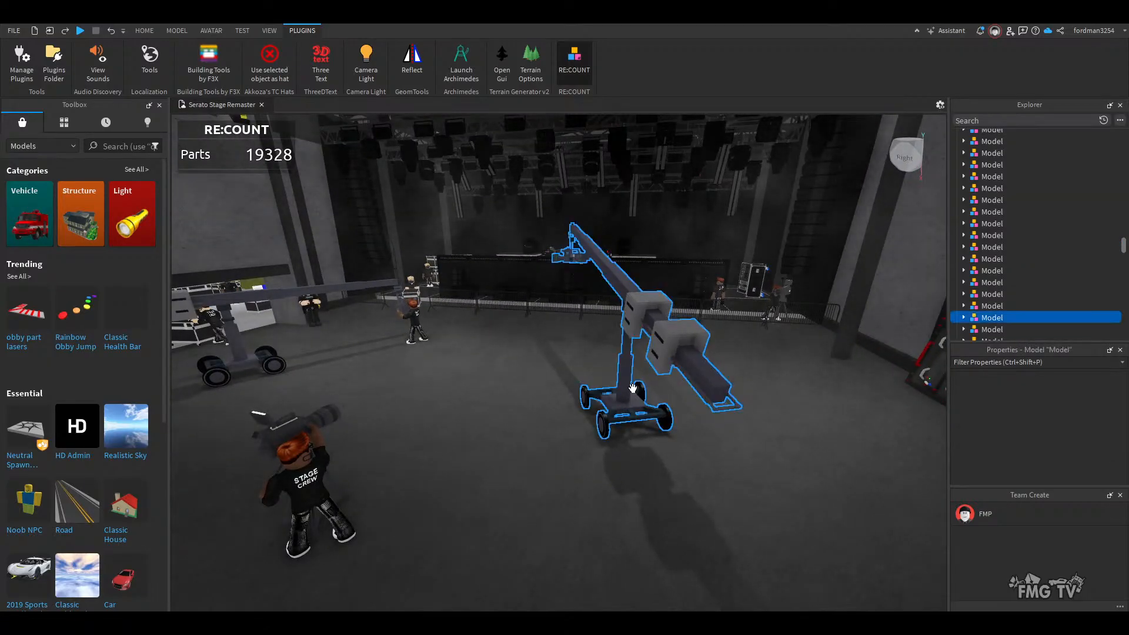
key(Delete)
- Delete the stage crew camera operator on the open floor and the remaining camera crane near the lit doorway
click(303, 475)
key(Delete)
right_drag(402, 431, 403, 431)
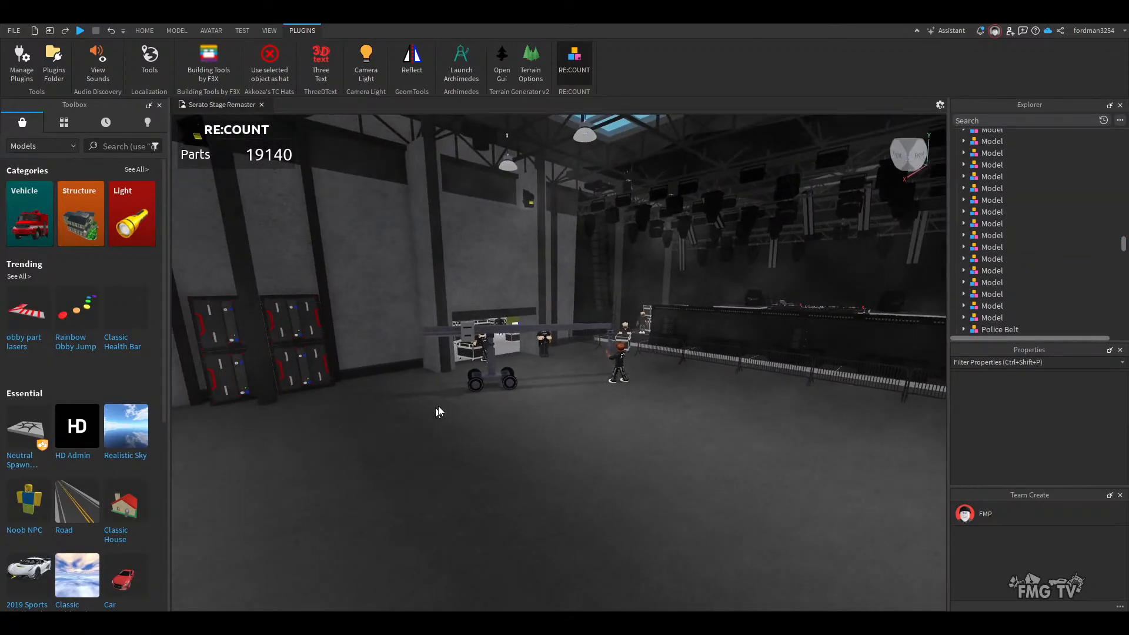
click(490, 383)
key(Delete)
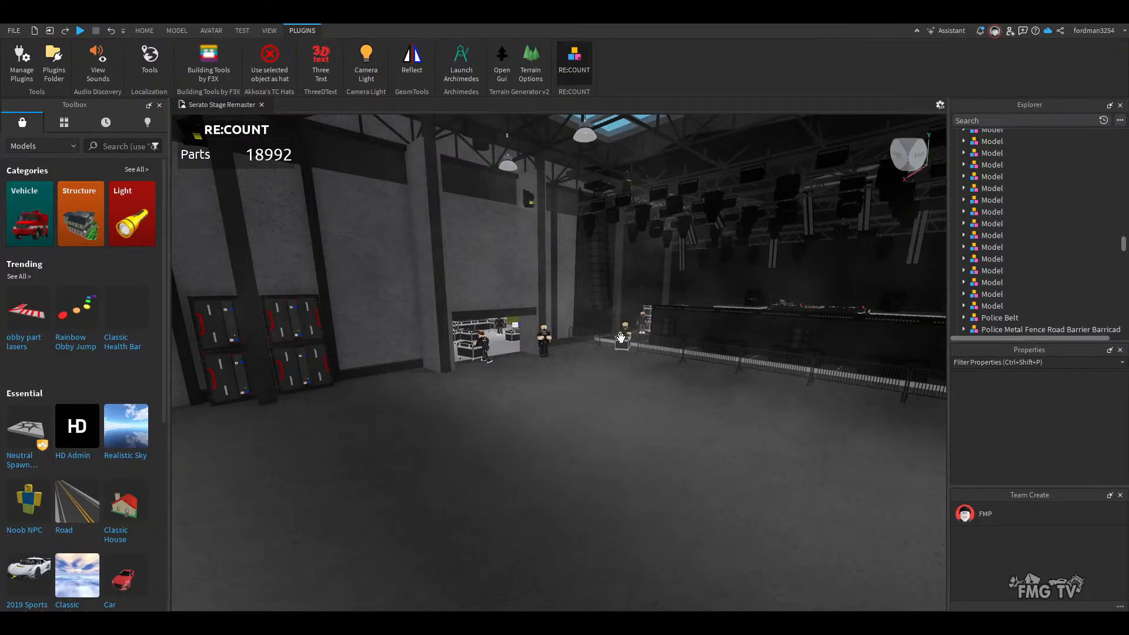
- Turn on the Camera Light at the speakers in front of the stage and clear the selection
key(w)
right_drag(592, 499, 589, 497)
click(590, 498)
key(a)
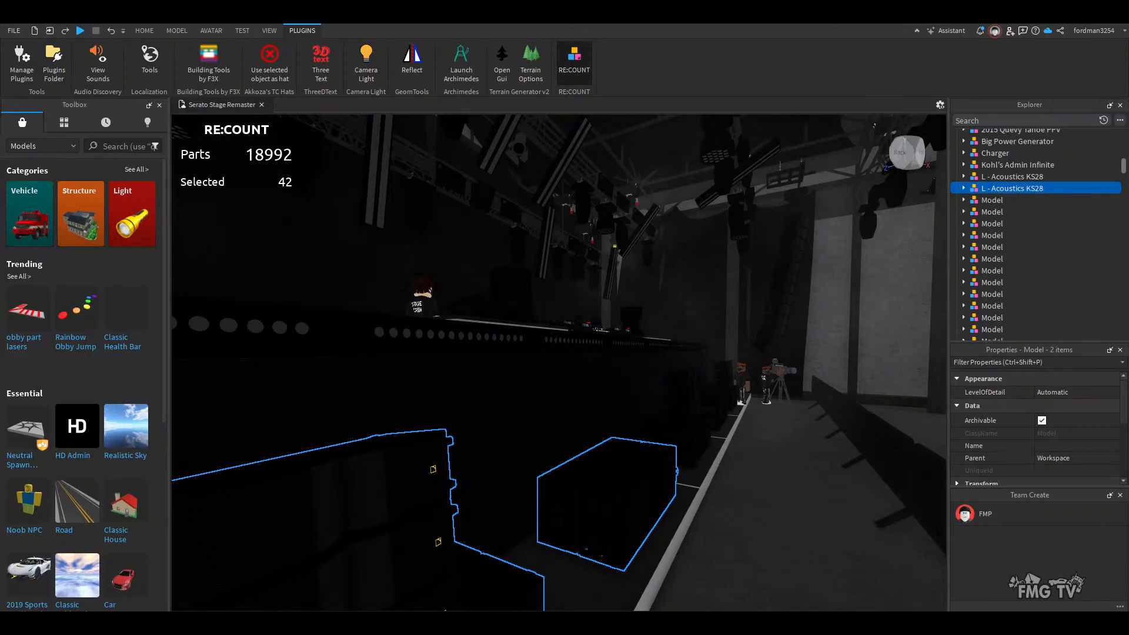
click(367, 65)
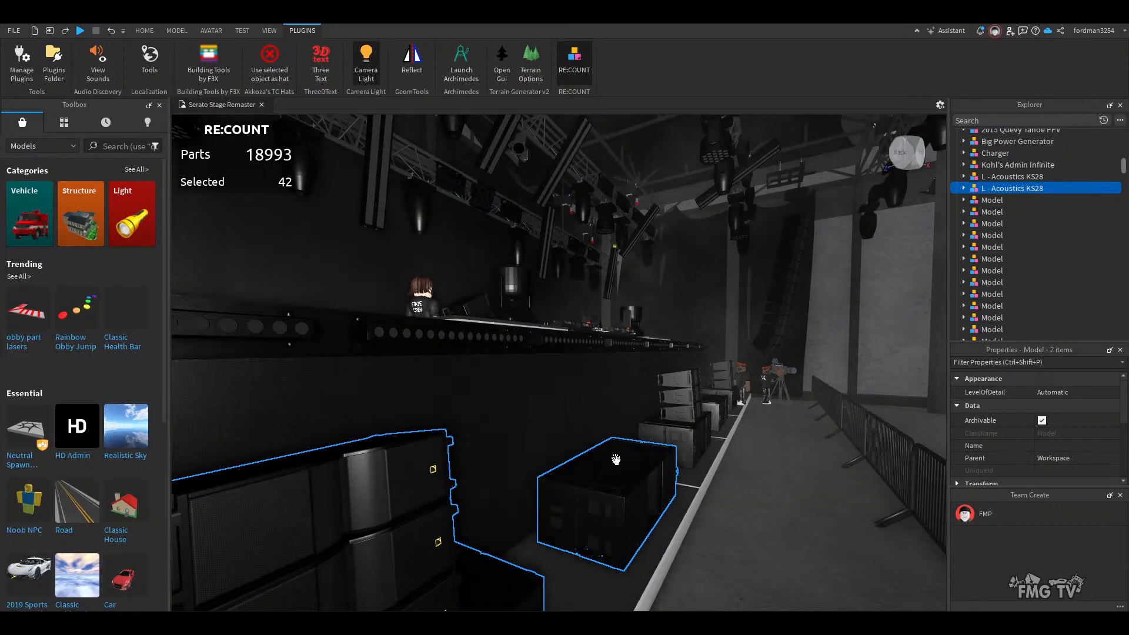
click(795, 517)
- Collapse the Workspace tree and raise the Brightness of the Lighting service to about 1.45
scroll(1017, 218, up, 10)
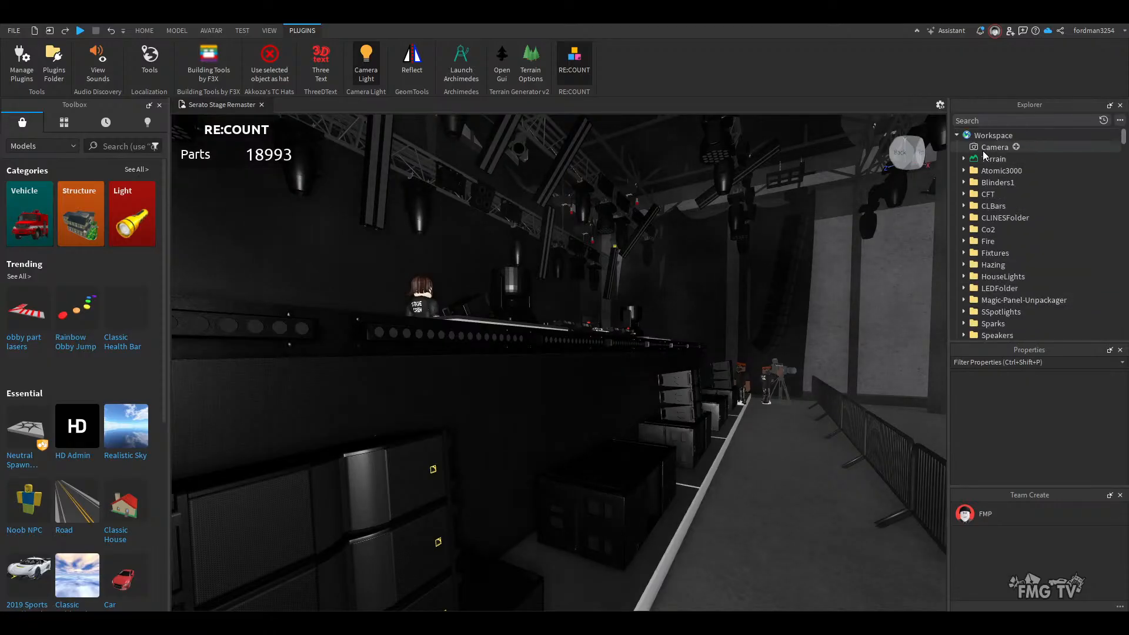
click(957, 135)
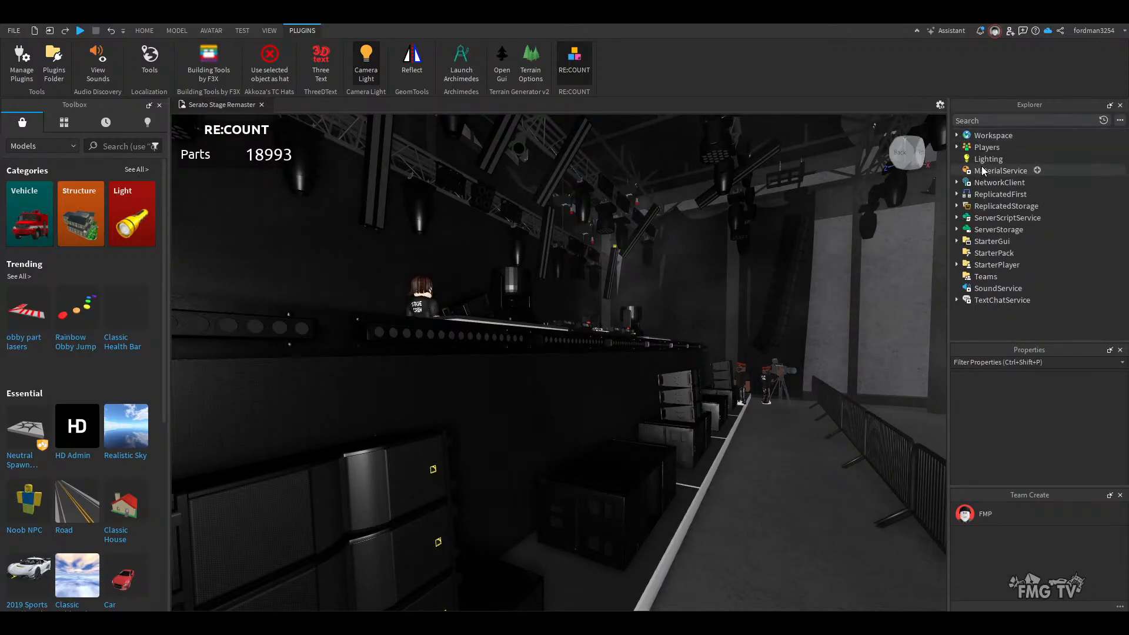
scroll(1053, 439, up, 2)
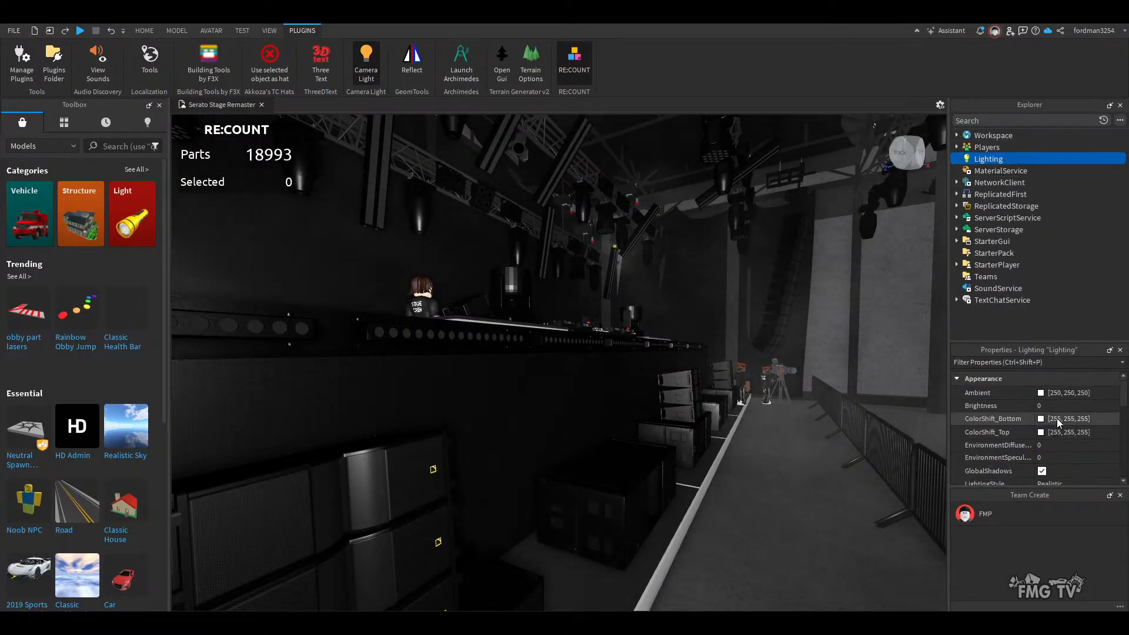
click(1053, 406)
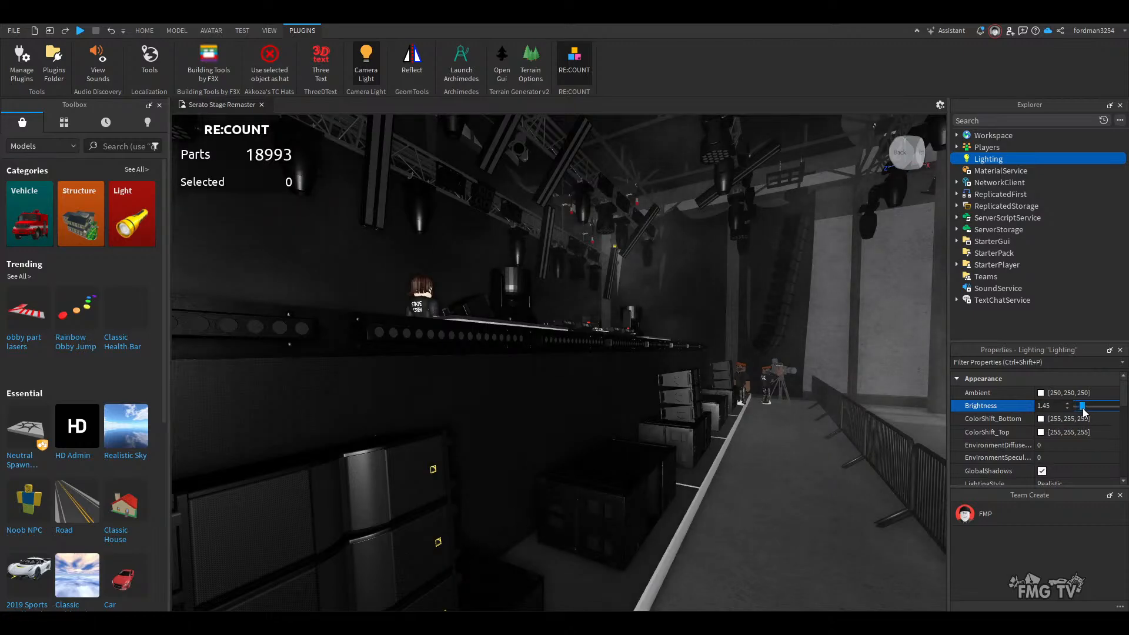
click(747, 519)
- Select the four equipment racks and the control desk against the outside wall of the building and delete them together
key(w)
right_drag(747, 519, 743, 521)
key(s)
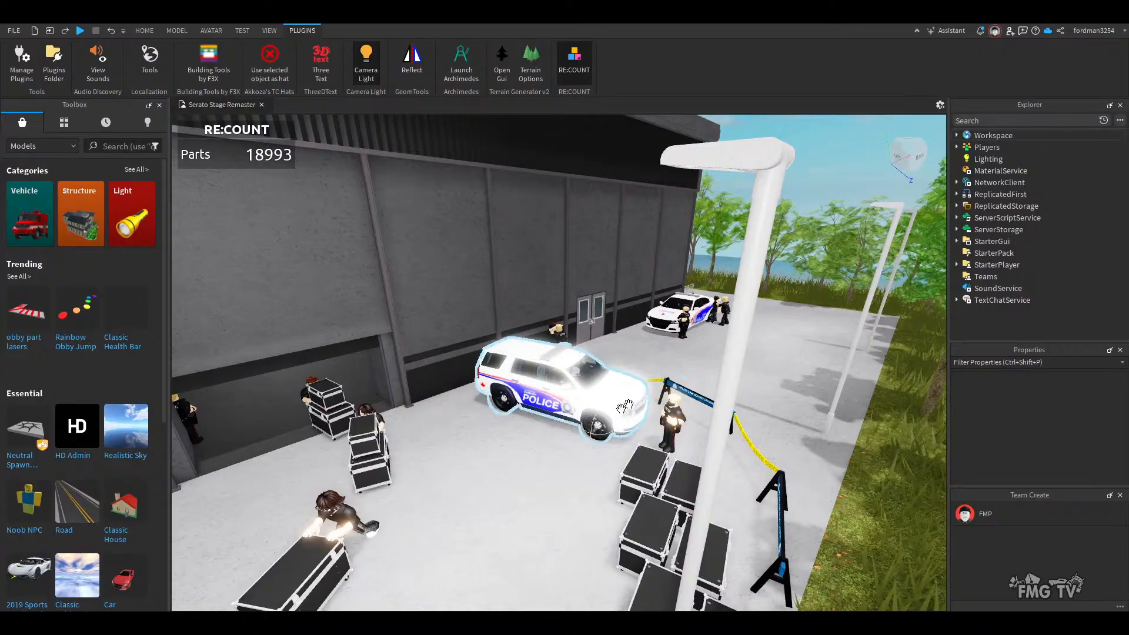
right_drag(535, 524, 532, 524)
key(w)
key(w)
key(a)
key(s)
key(w)
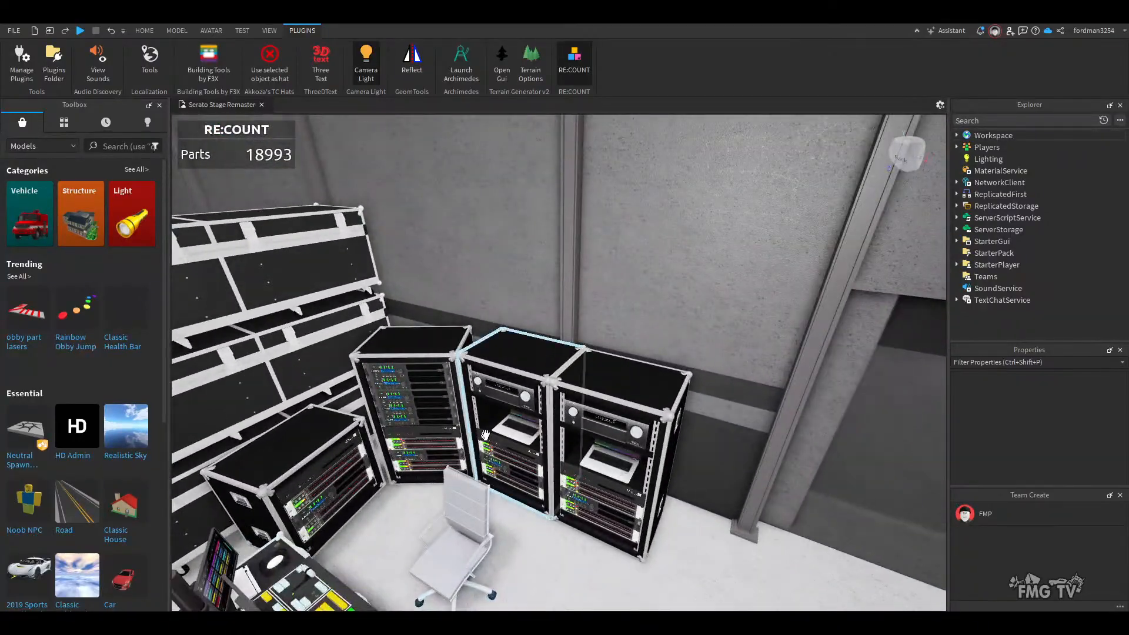
click(400, 377)
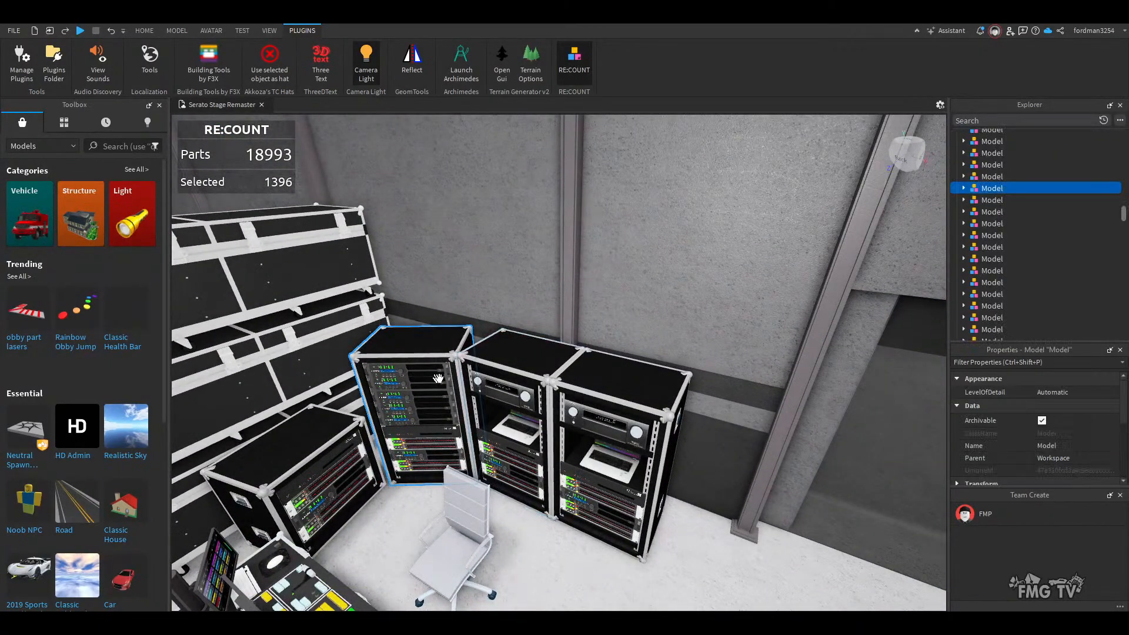
ctrl+click(603, 376)
right_drag(473, 410, 473, 411)
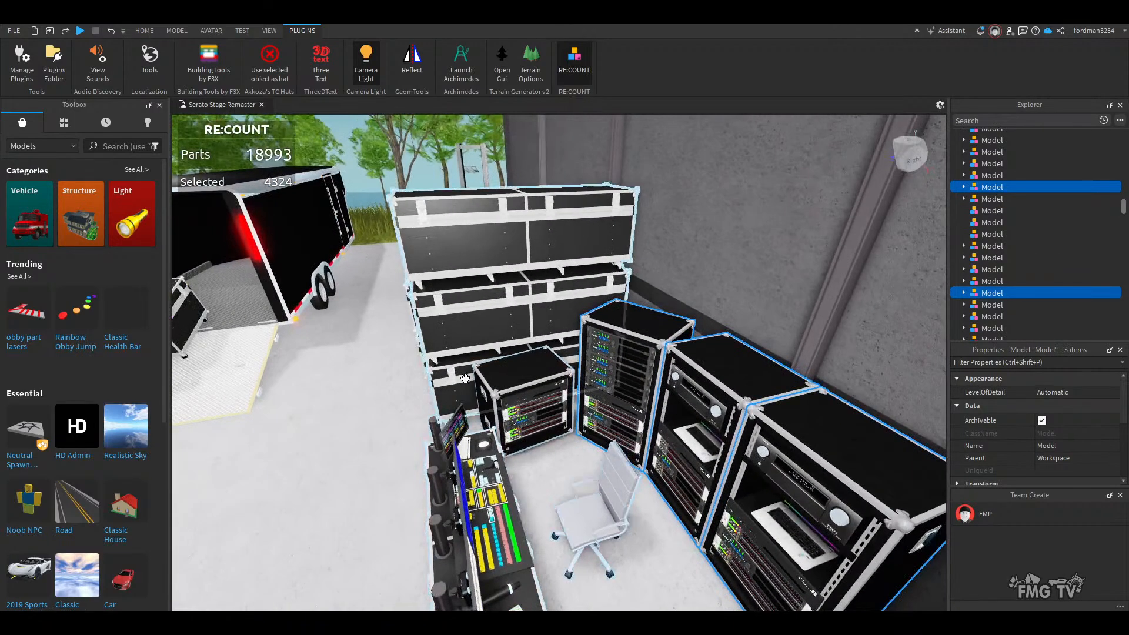
ctrl+click(522, 388)
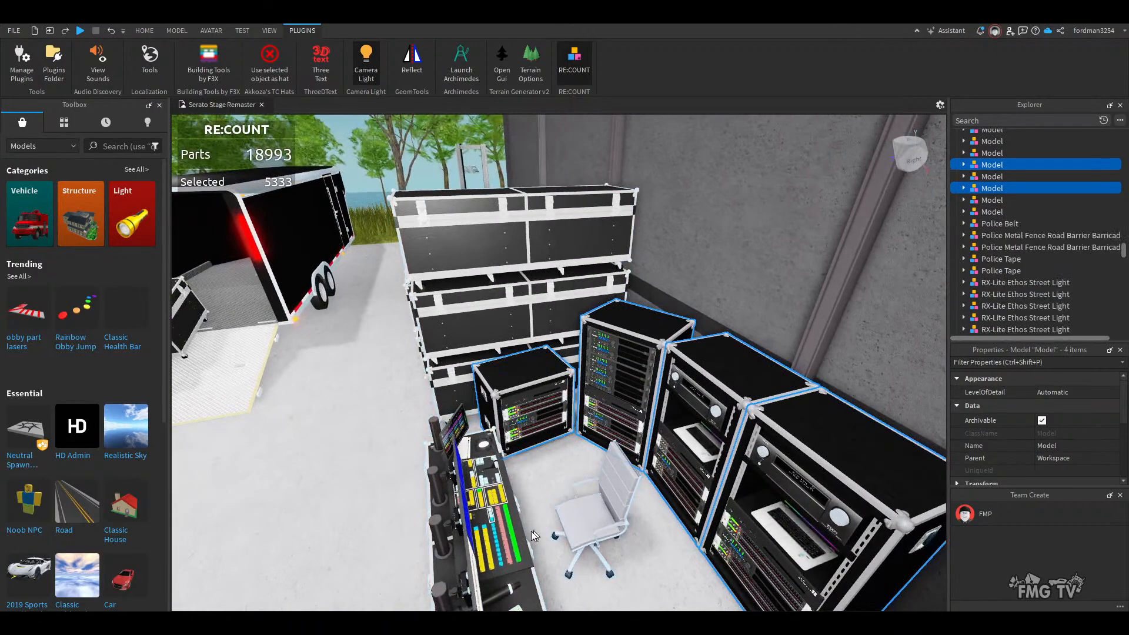
ctrl+click(482, 539)
right_drag(483, 539, 528, 451)
key(Delete)
scroll(528, 451, up, 5)
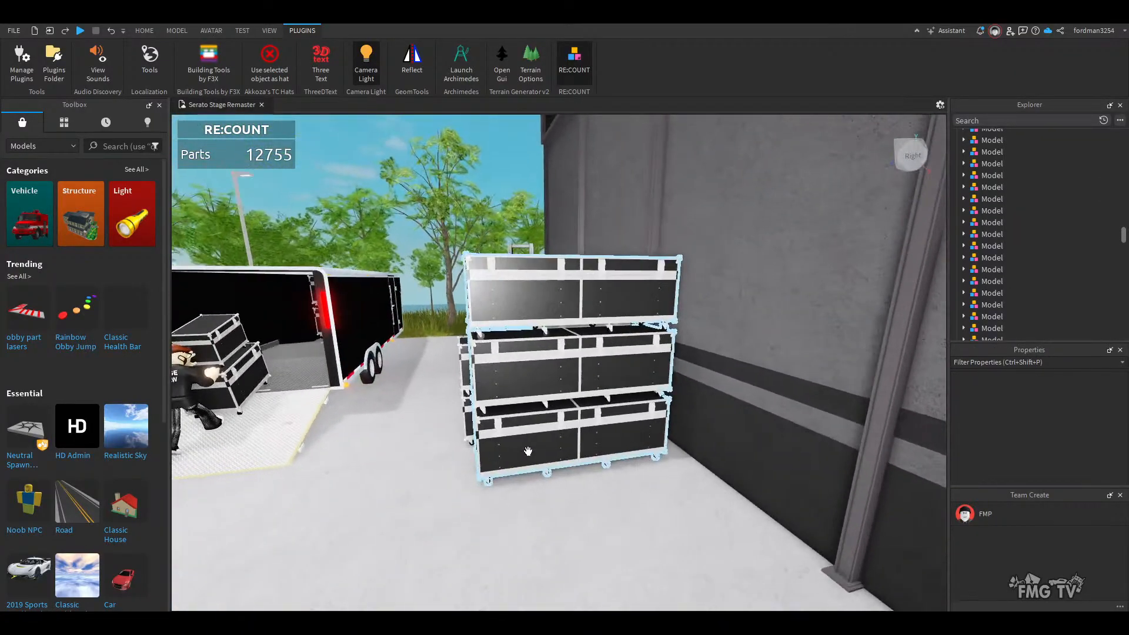
- Delete the large road case stack beside the outside wall and the smaller stack behind it
click(528, 452)
key(Delete)
click(525, 432)
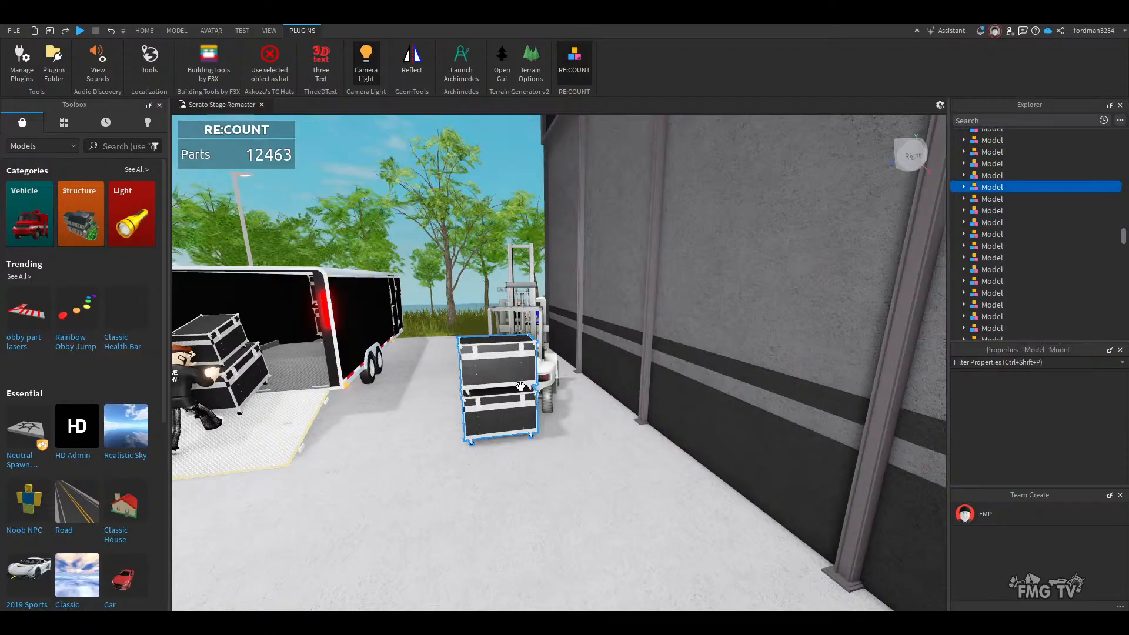
key(Delete)
- Delete the black trailer, the road case stacks behind it, and the crew member pushing cases
click(199, 348)
key(Delete)
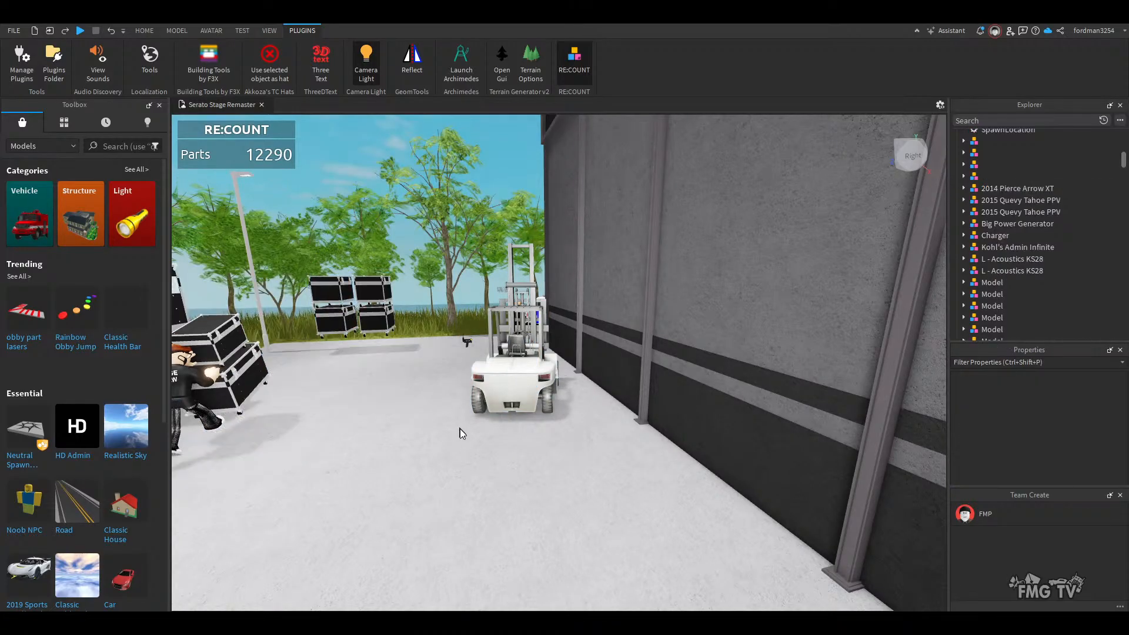
click(344, 309)
key(Delete)
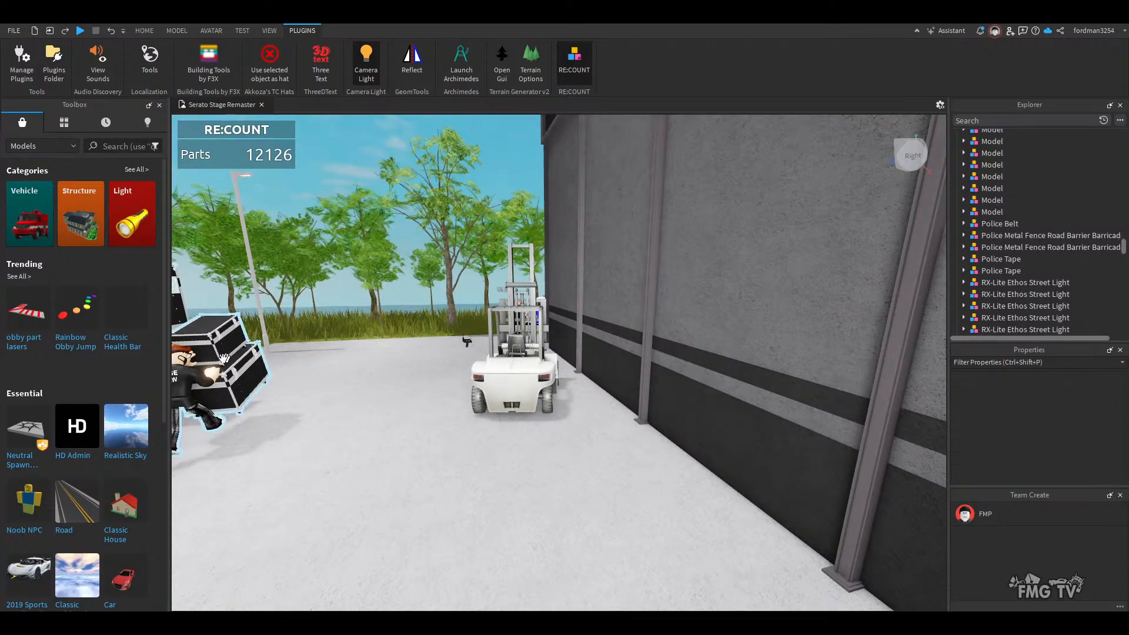
key(Delete)
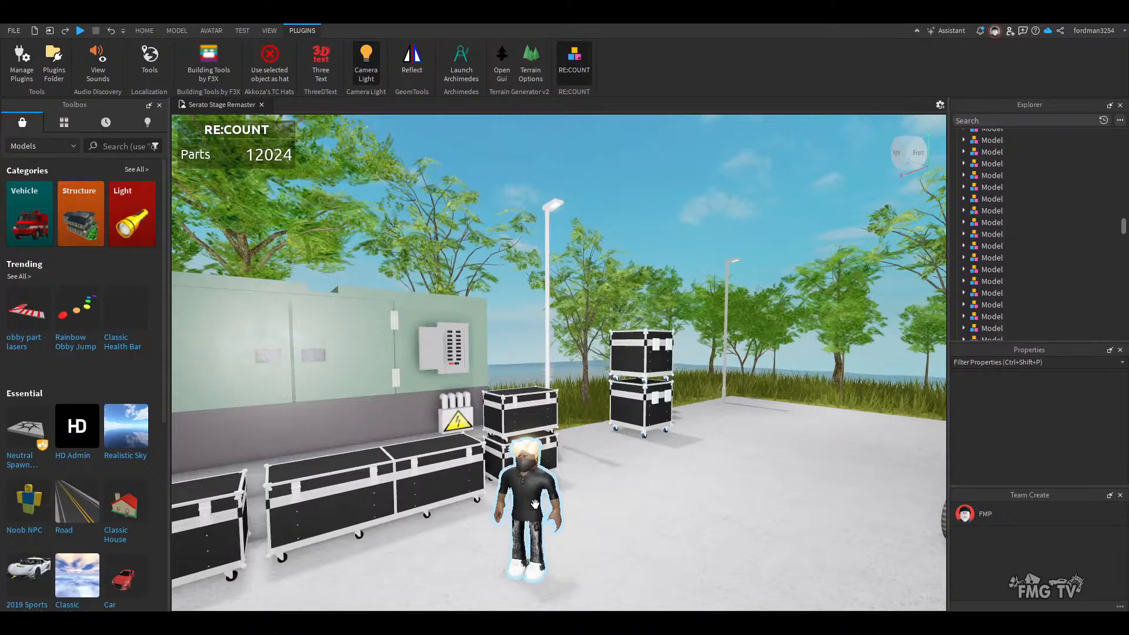
- Delete the standing character in black near the generator and the two stacks of road cases behind it
click(535, 504)
key(Delete)
click(521, 411)
key(Delete)
click(647, 395)
key(Delete)
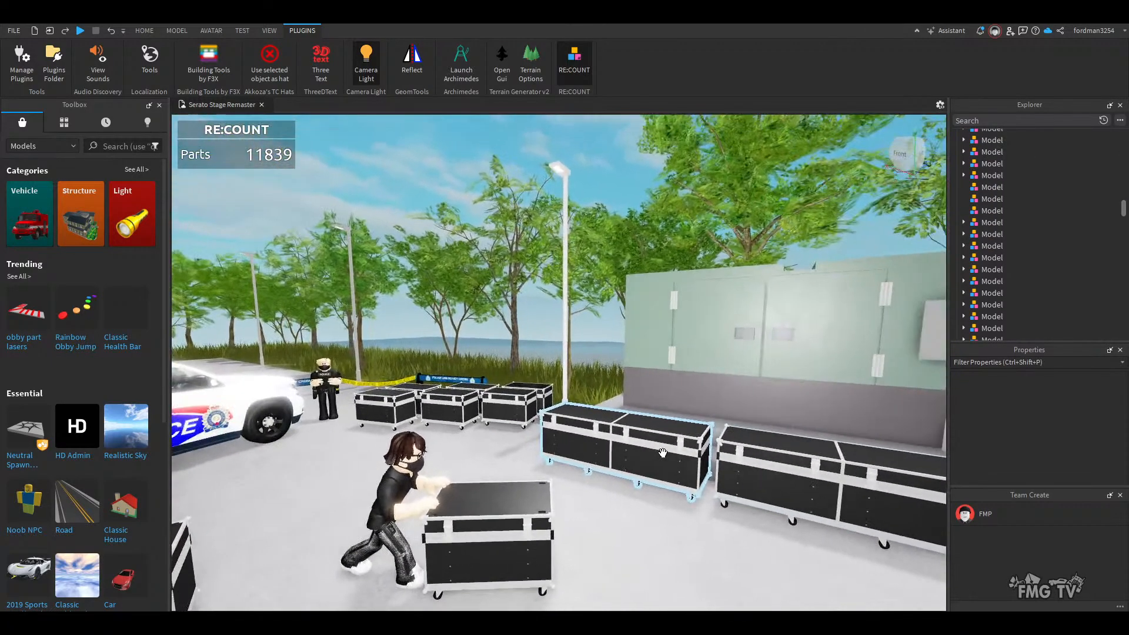
- Delete the road cases near the generator, the crew member pushing cases, and the police SUV
click(662, 453)
key(Delete)
click(539, 393)
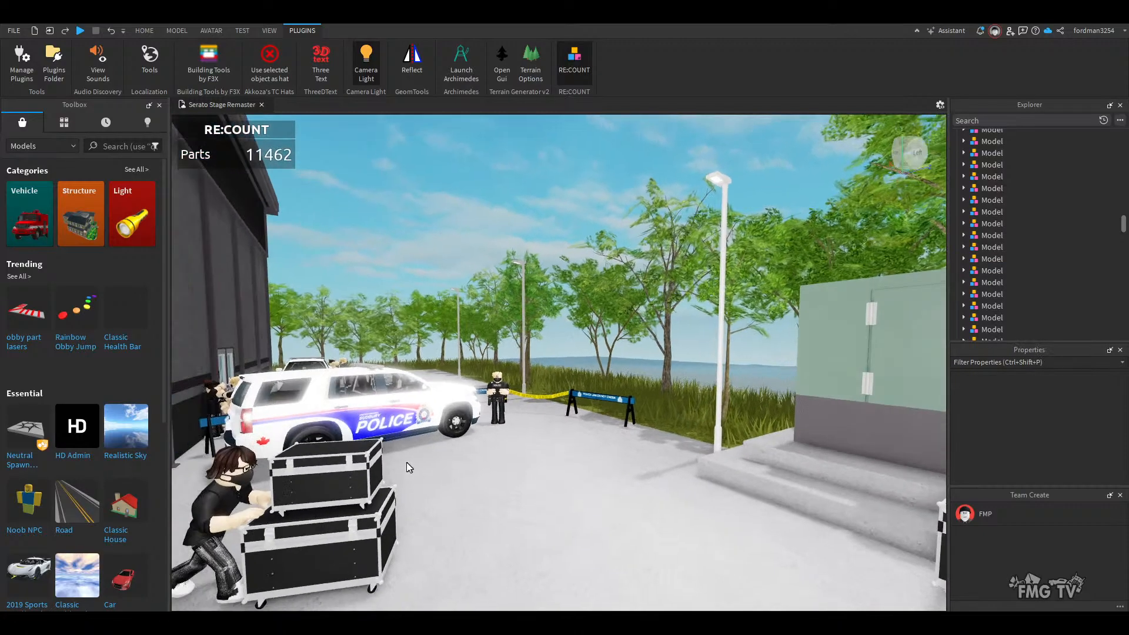
key(Delete)
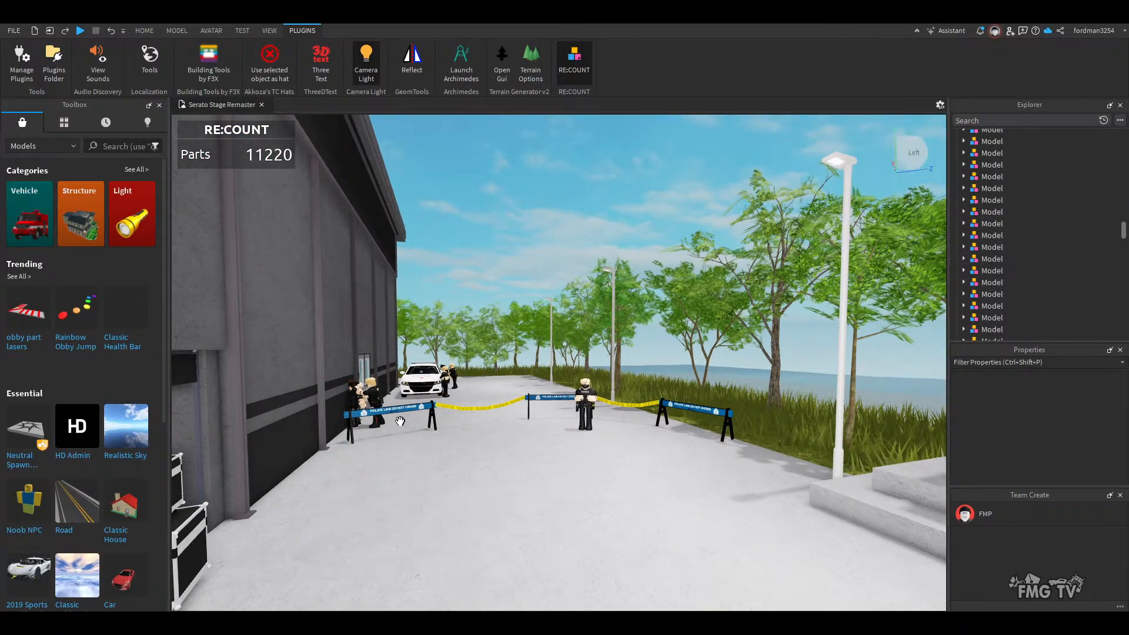
- Delete the two characters standing by the outside double doors, including the part around them
right_drag(575, 491, 574, 484)
key(w)
key(f)
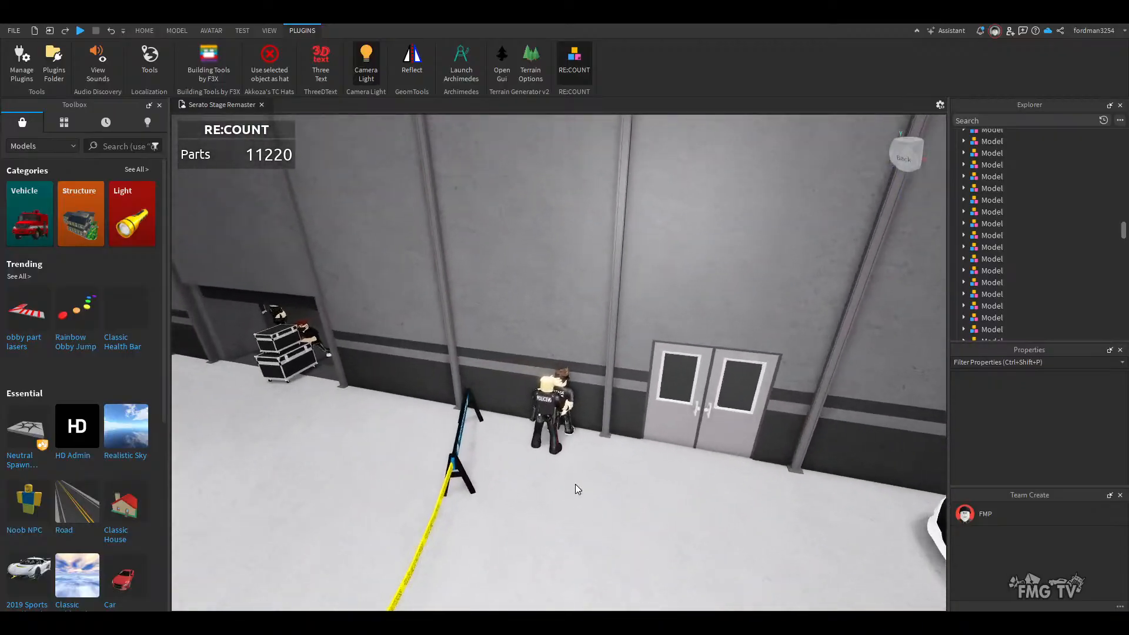
click(471, 383)
key(Delete)
click(470, 383)
key(Delete)
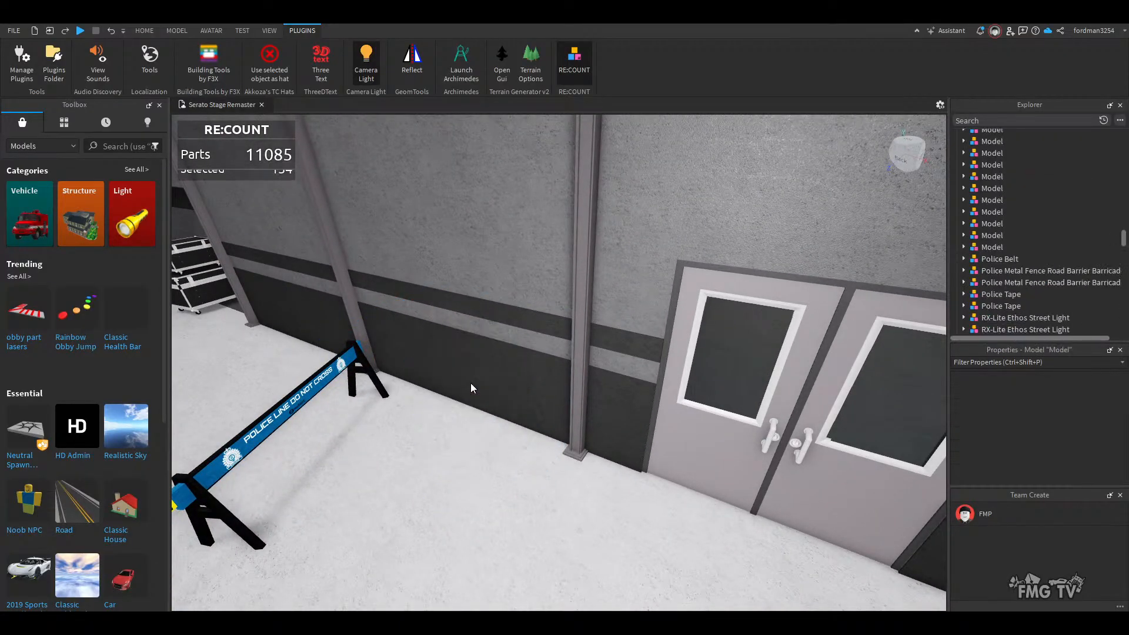
- Delete the police officer and stage crew pair standing beside the rear of the white police car
right_drag(471, 383, 536, 357)
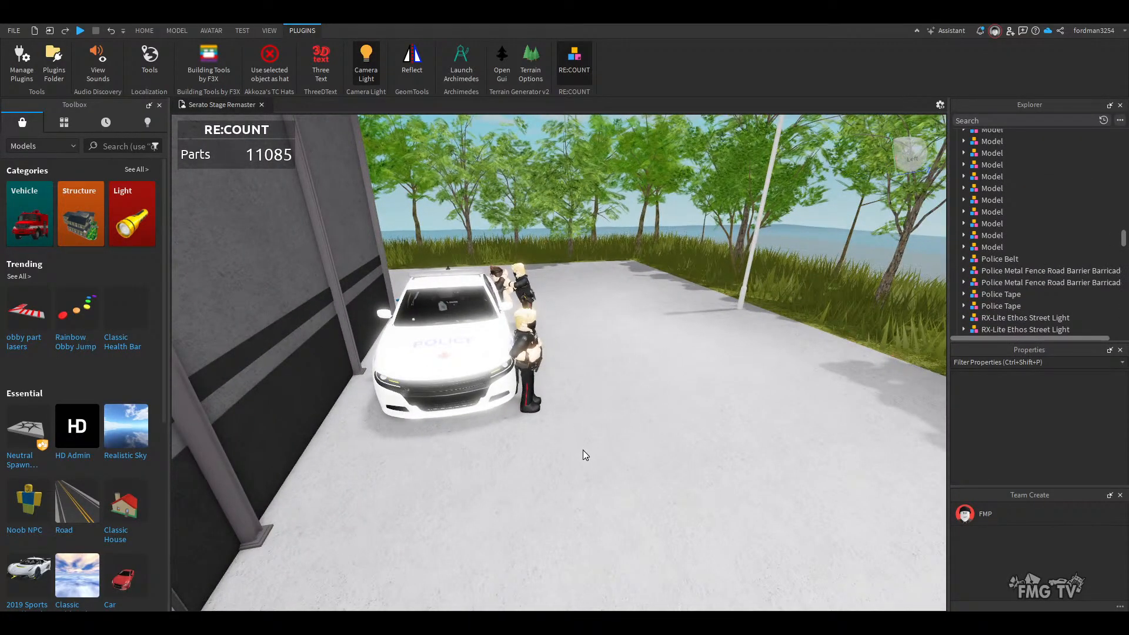
right_drag(583, 451, 582, 427)
key(w)
click(582, 427)
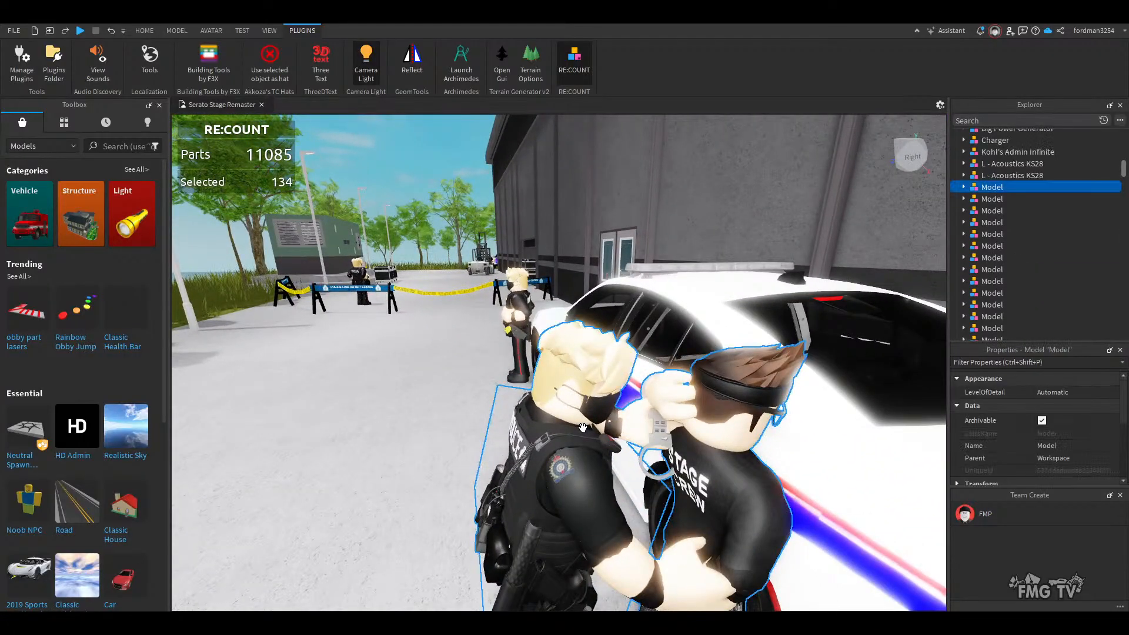
key(Delete)
- Delete the officer standing at the front of the white police car and the car itself
click(518, 318)
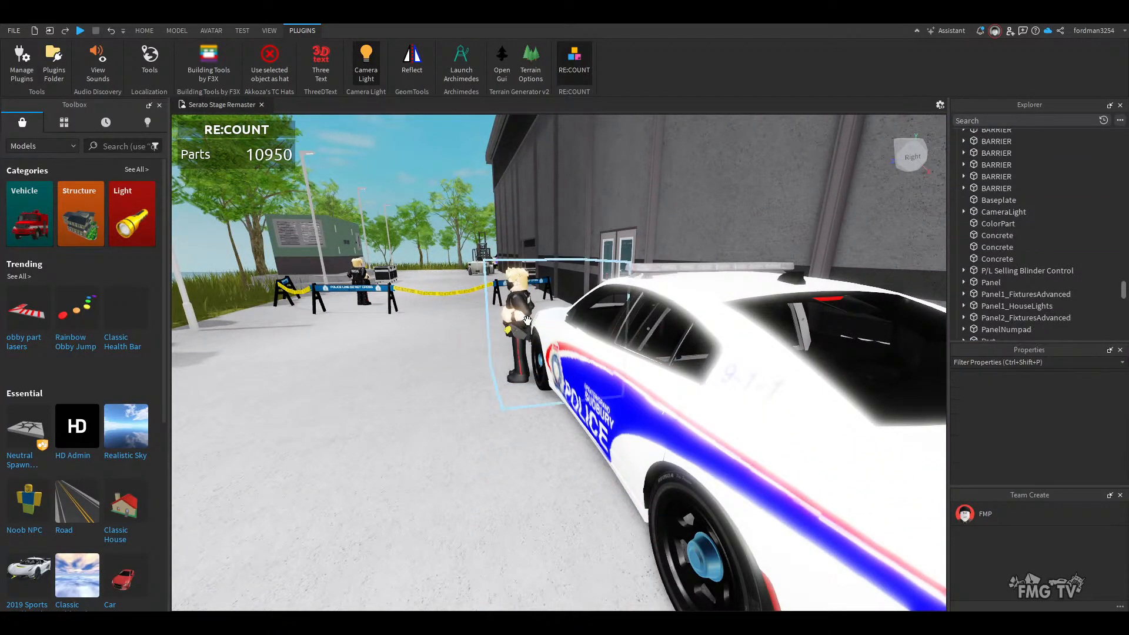
click(526, 320)
click(537, 332)
key(Delete)
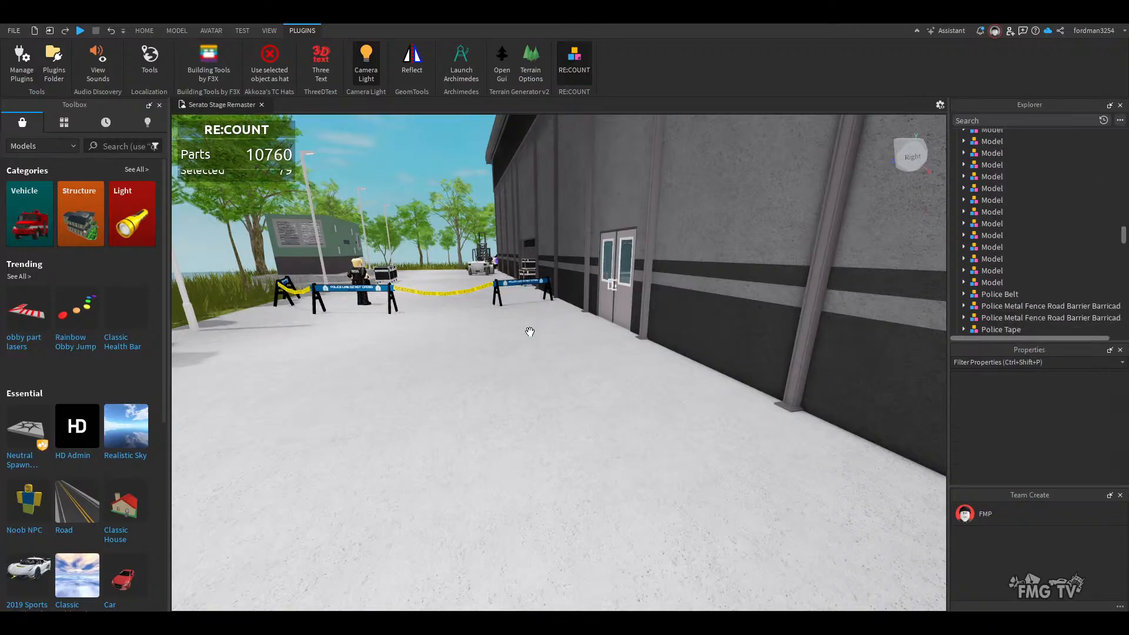
- Delete the BARRIER part, both metal police barricades, and the police SUV parked in front of the fire truck
right_drag(530, 332, 504, 366)
key(w)
key(s)
key(d)
key(d)
click(470, 427)
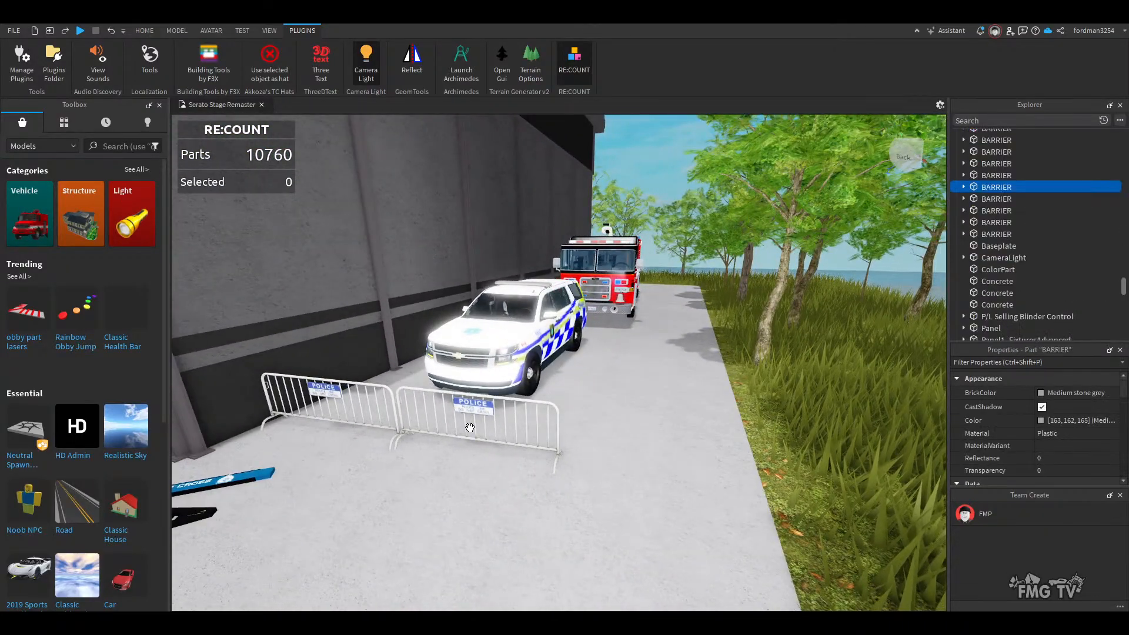
key(Delete)
click(469, 427)
key(Delete)
click(347, 405)
key(Delete)
click(488, 344)
key(Delete)
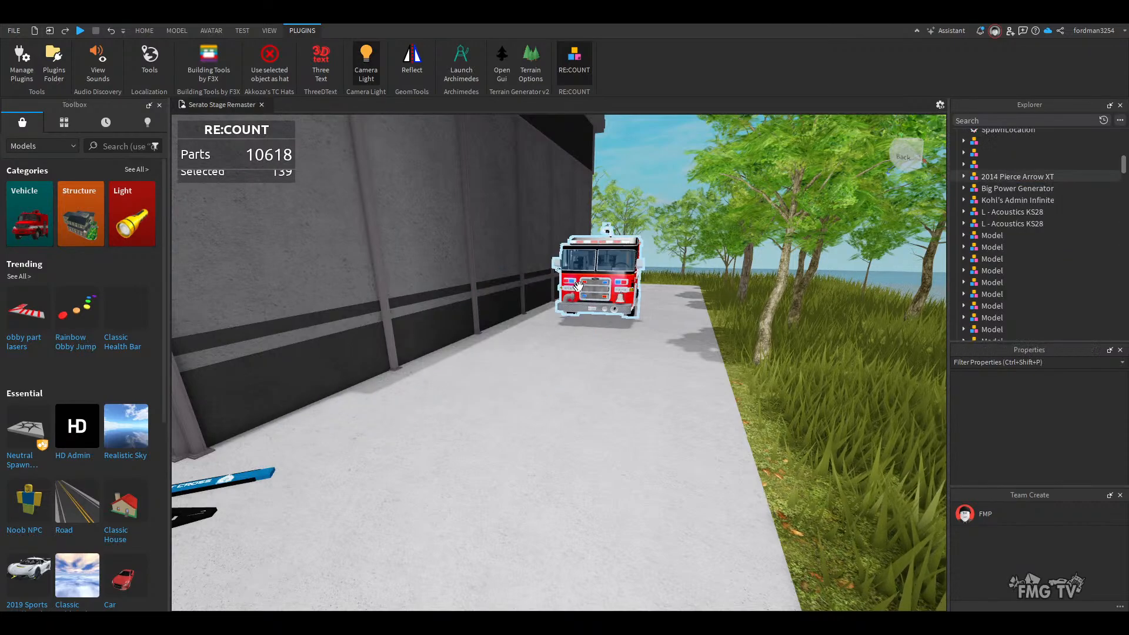
- Delete the red fire truck parked beside the venue's outer wall
key(Delete)
right_drag(617, 362, 628, 398)
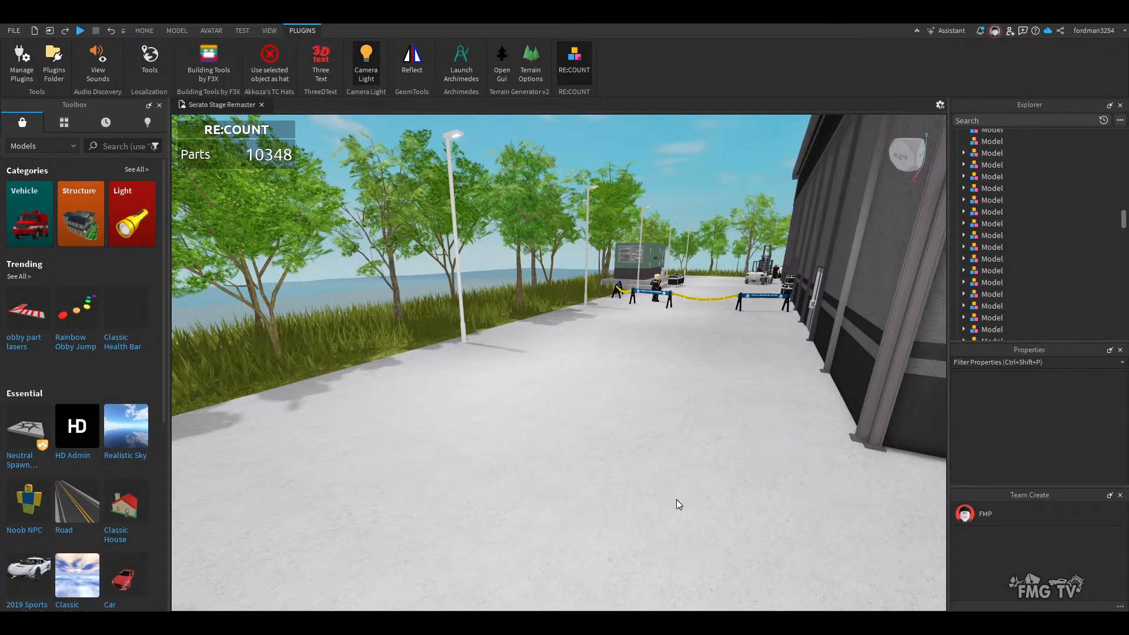
- Delete the police officer standing behind the taped police line, including the transparent part around the officer
key(w)
right_drag(676, 500, 676, 494)
scroll(675, 494, down, 3)
scroll(555, 414, up, 3)
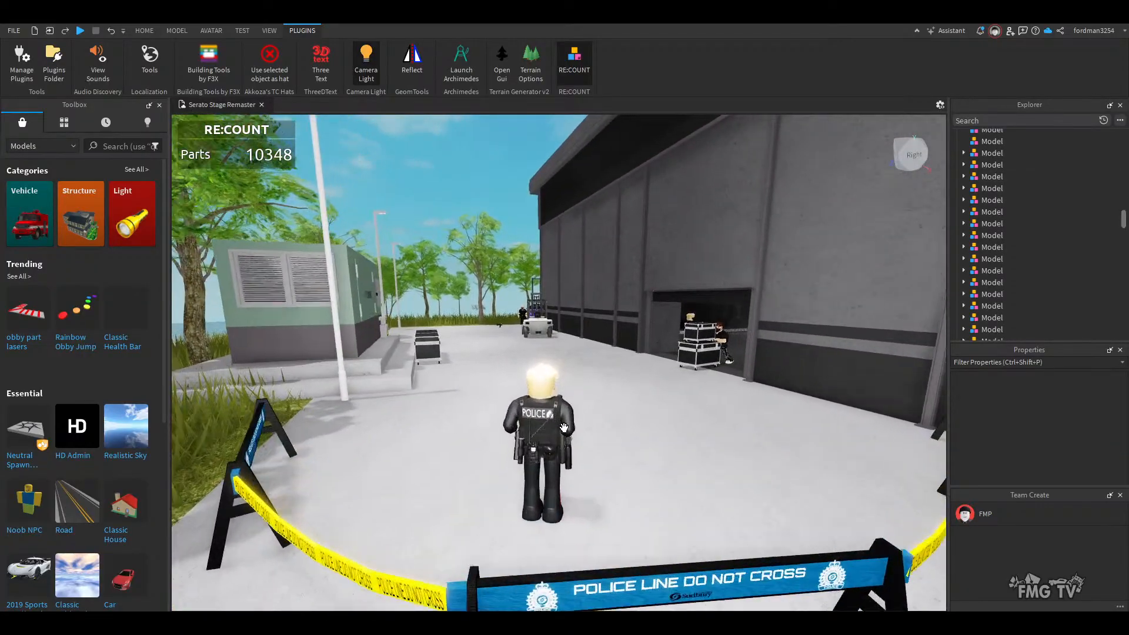
scroll(564, 427, up, 3)
right_drag(564, 427, 564, 427)
scroll(563, 428, down, 3)
click(529, 426)
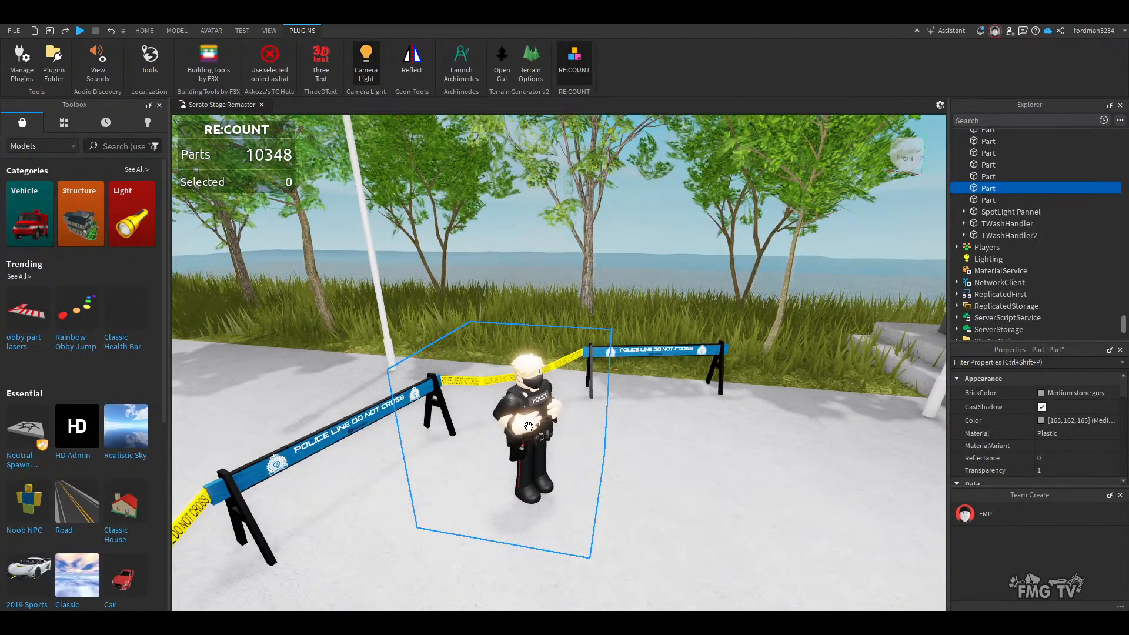
key(Delete)
click(529, 425)
key(Delete)
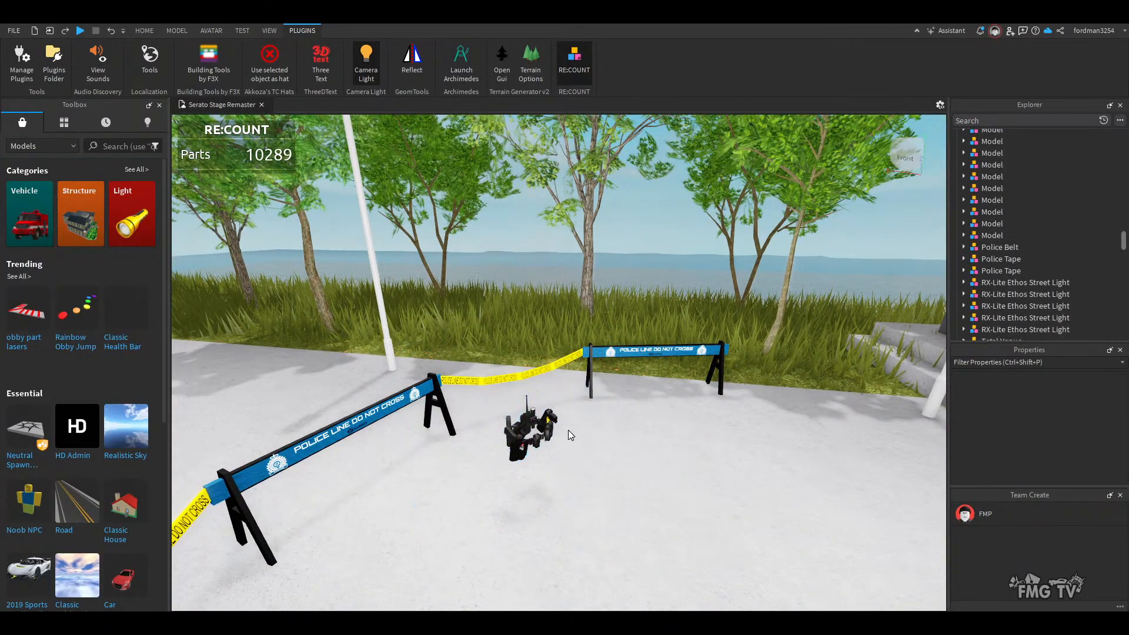
- Delete the leftover police gear floating beside the blue police line barricades
key(Delete)
right_drag(545, 442, 559, 456)
scroll(546, 441, down, 3)
scroll(545, 441, up, 3)
click(519, 453)
key(Delete)
- Delete the officer beside the white police SUV with the part around the officer, and the SUV itself
scroll(559, 456, up, 5)
scroll(559, 456, down, 3)
click(521, 459)
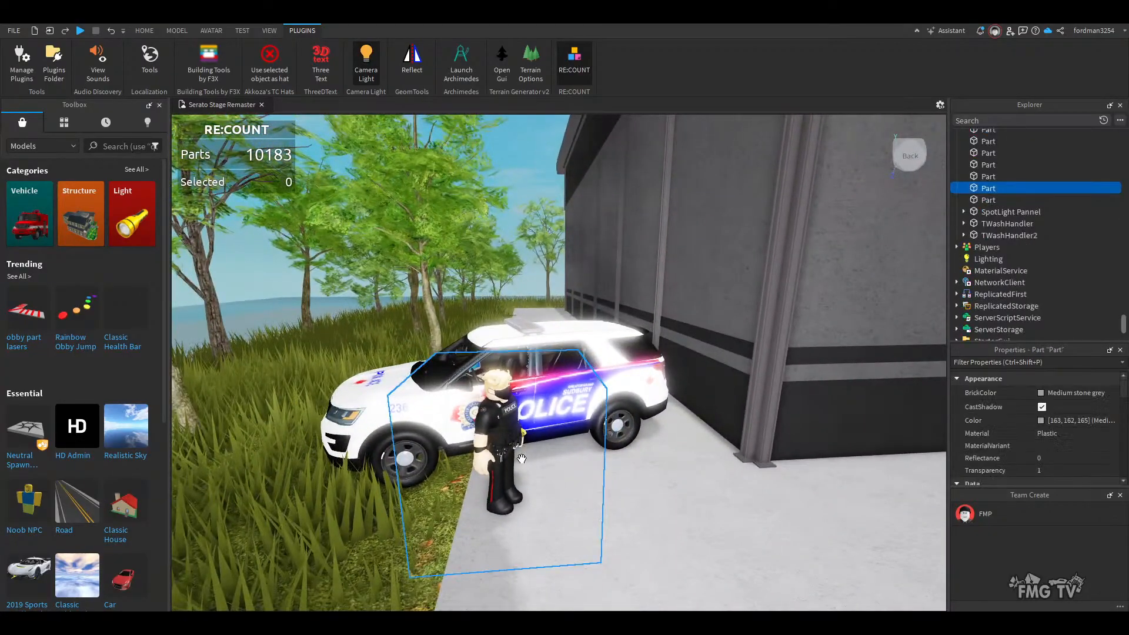
key(Delete)
click(516, 388)
key(Delete)
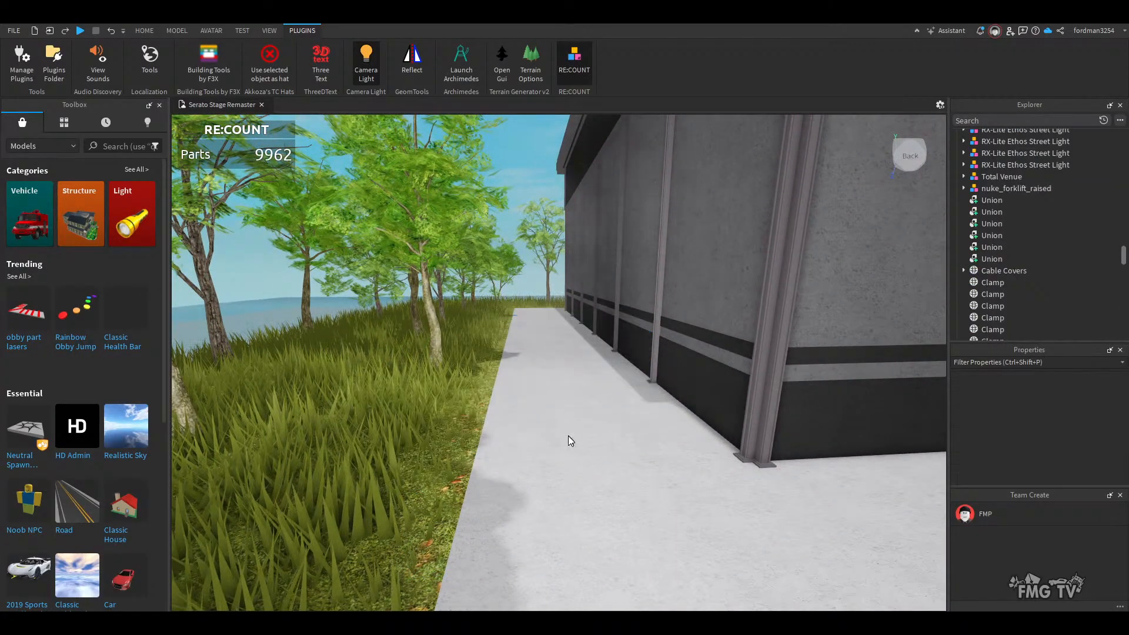
- Delete the Police Belt model floating near the building corner by the forklift
right_drag(586, 434, 563, 412)
scroll(563, 413, down, 3)
scroll(563, 413, up, 3)
click(471, 387)
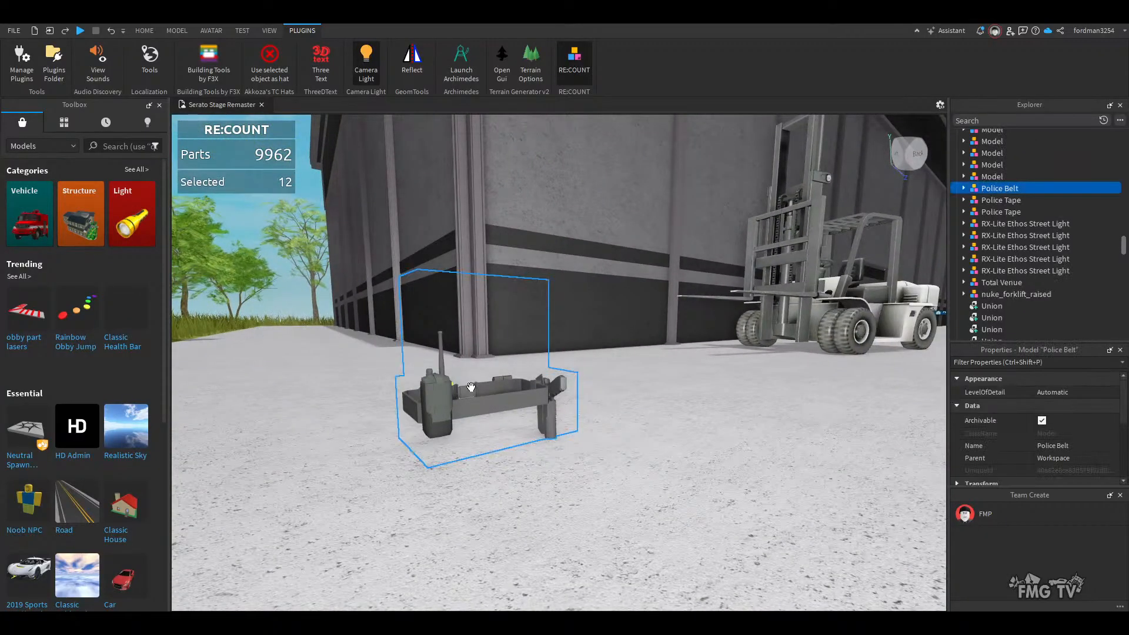
key(Delete)
right_drag(630, 435, 633, 435)
drag(627, 526, 552, 474)
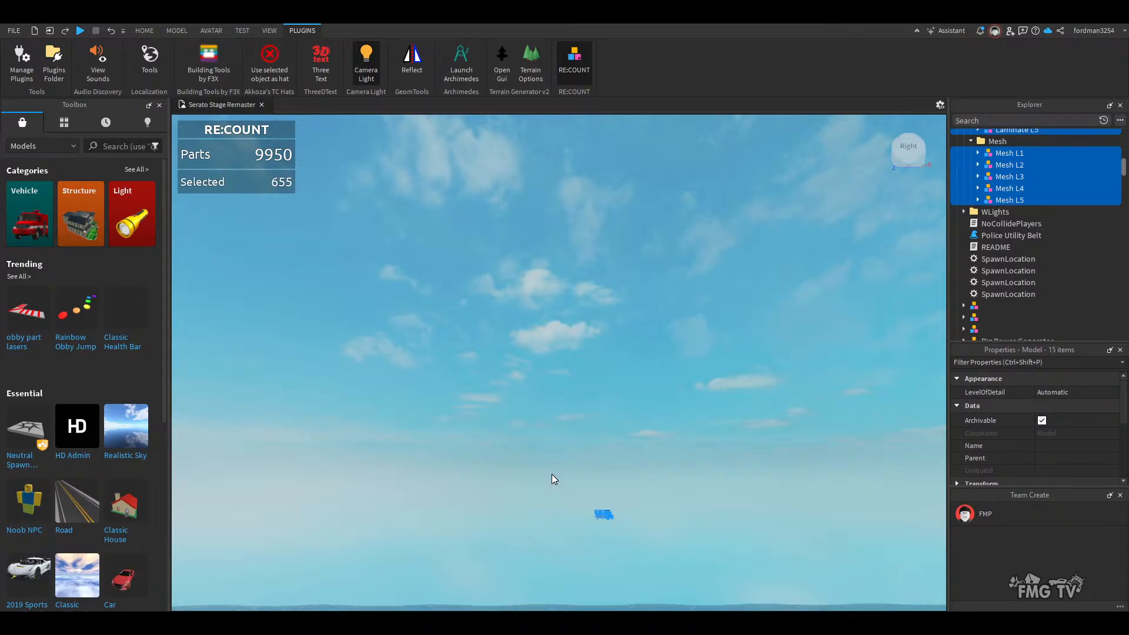
click(538, 509)
- Delete the road cases standing in the open loading door
right_drag(538, 509, 507, 486)
key(w)
key(w)
key(s)
key(a)
key(s)
key(d)
key(w)
click(537, 485)
key(Delete)
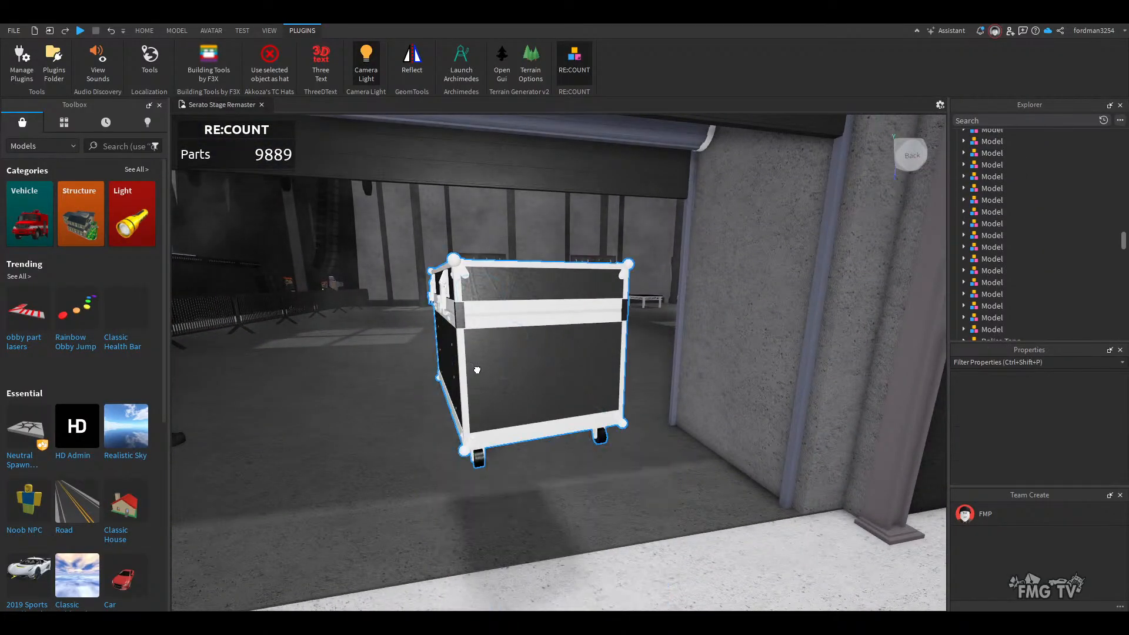
click(477, 369)
key(Delete)
- Delete the police officer standing just inside the loading door
key(w)
right_drag(572, 405, 570, 409)
key(w)
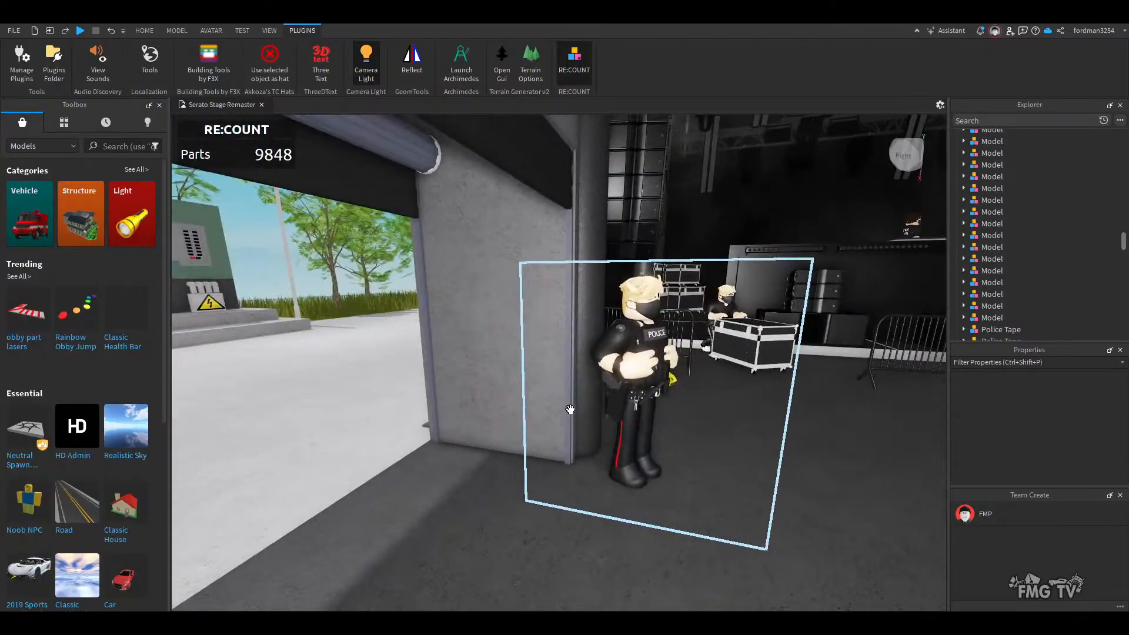
key(Delete)
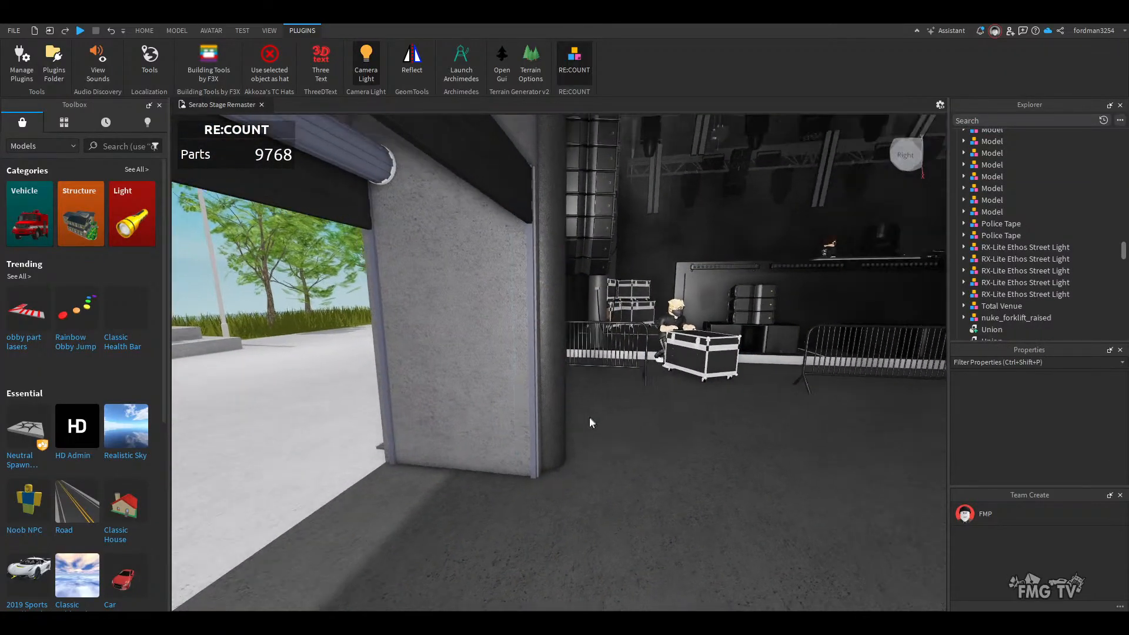
- Delete the two equipment racks standing in front of the backstage curtains
key(w)
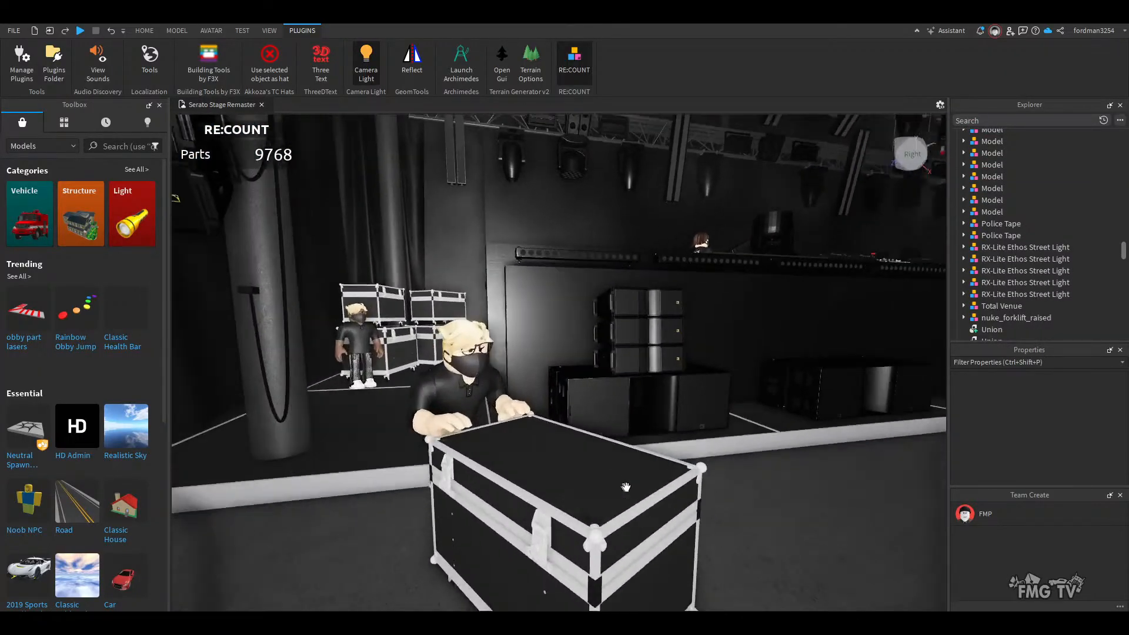
key(w)
mouse_move(626, 486)
right_down()
mouse_move(615, 483)
mouse_move(623, 471)
right_up()
key(w)
key(a)
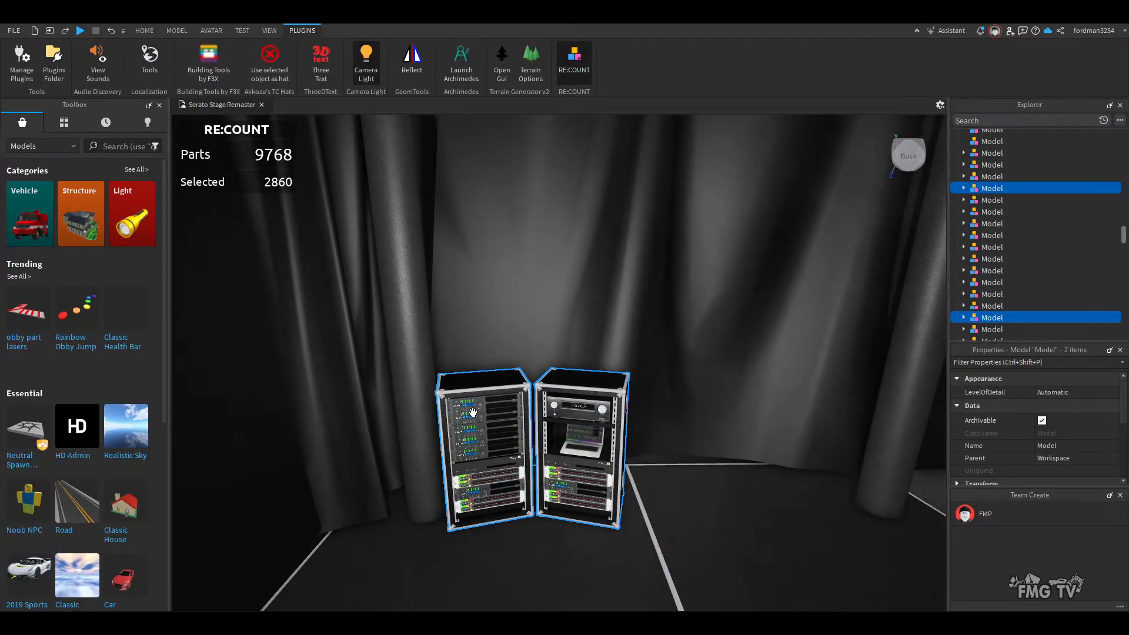
key(Delete)
- Delete the stacked road cases beside the blond crew character in the curtained backstage corner
key(w)
right_drag(461, 460, 511, 475)
key(w)
key(w)
key(w)
key(Delete)
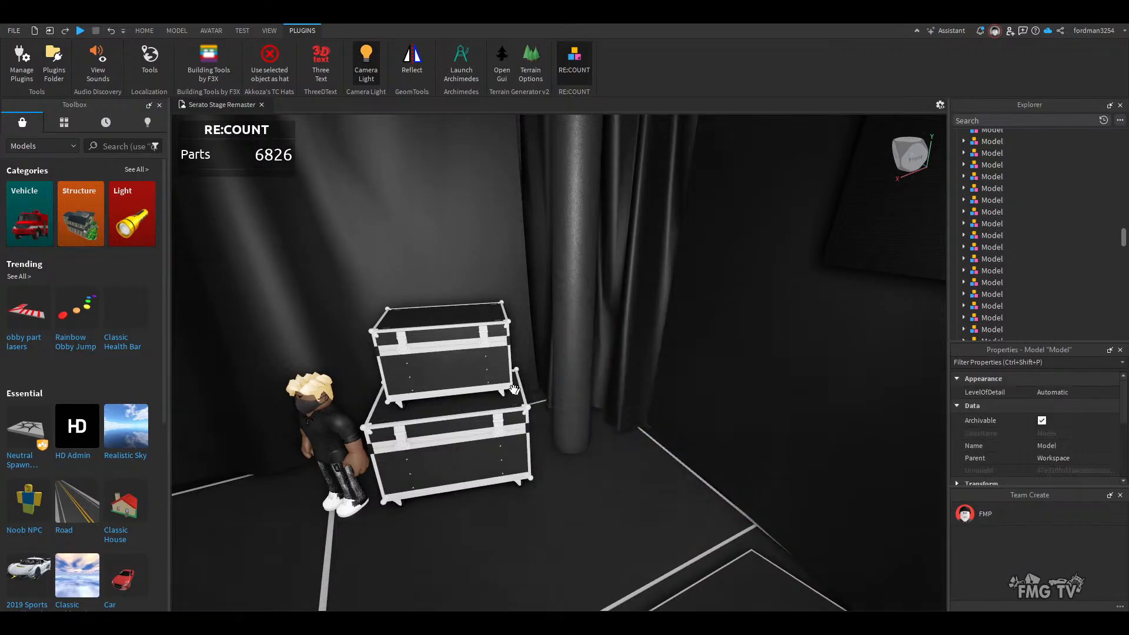
key(Delete)
- Delete the Workspace folders from Atomic3000 through Speakers, leaving Stage Flooring out of the selection
scroll(1025, 224, up, 15)
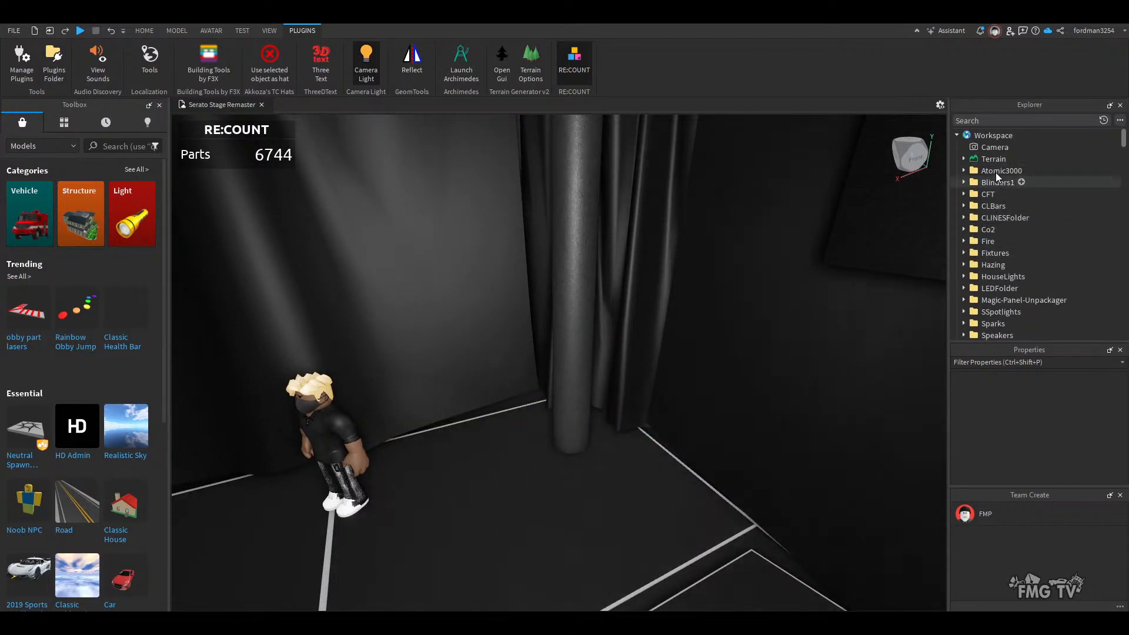
click(996, 171)
scroll(995, 170, down, 3)
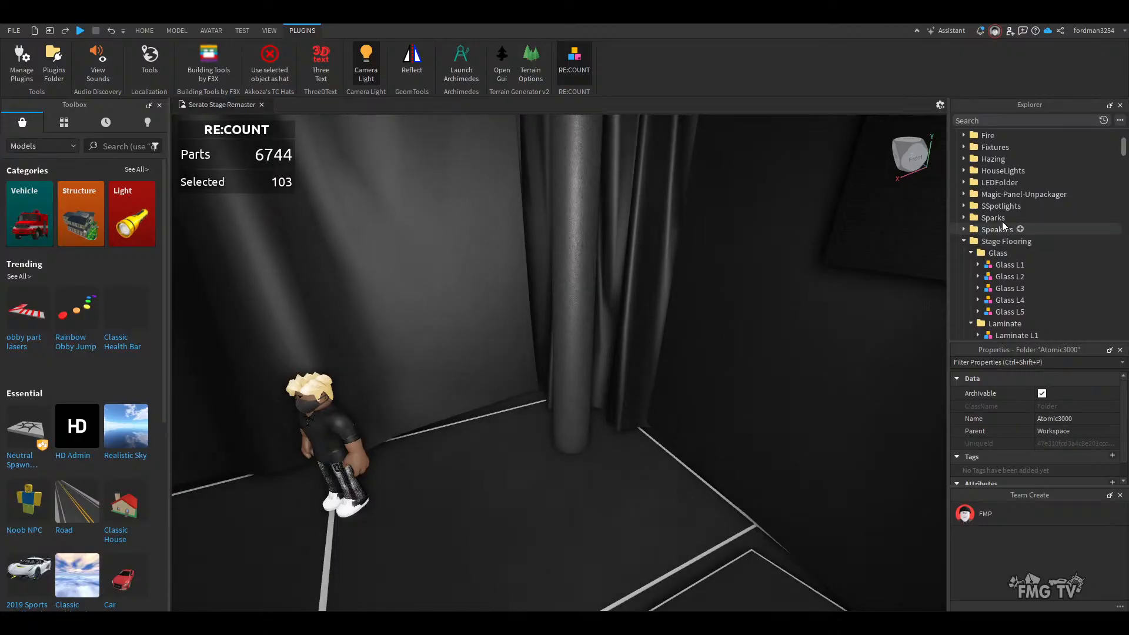
shift+click(1003, 242)
key(f)
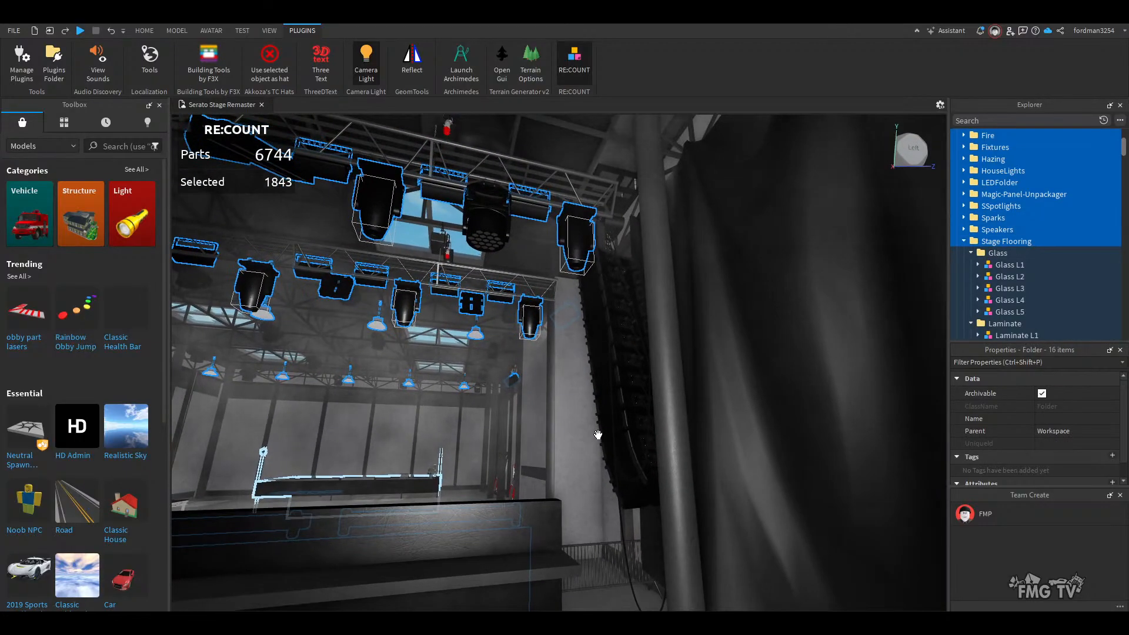
key(w)
right_drag(598, 434, 598, 435)
key(s)
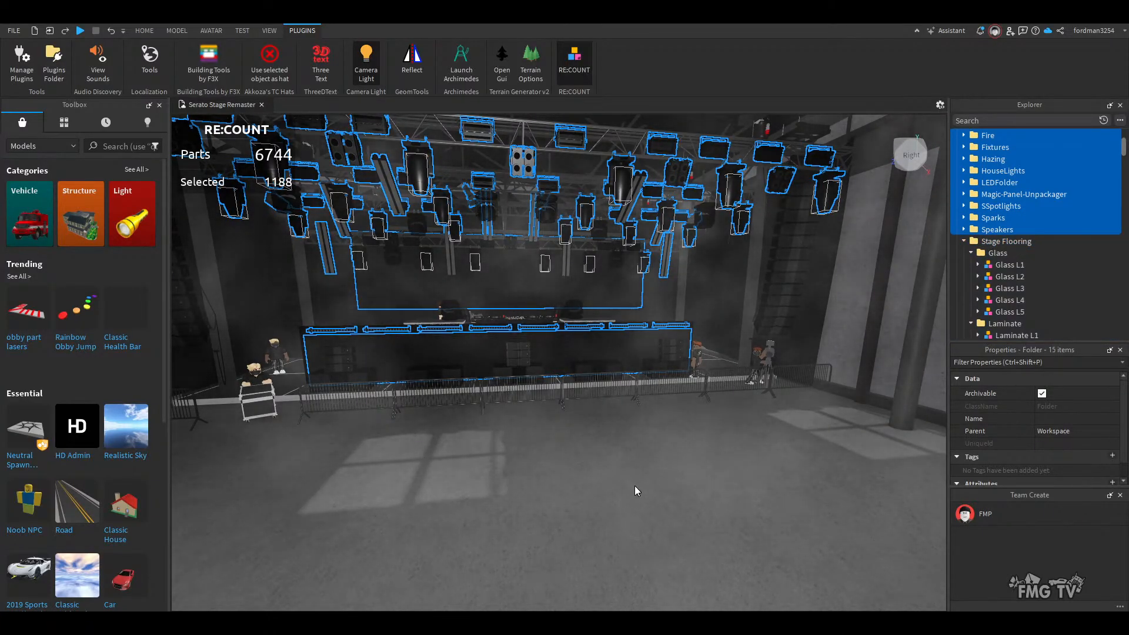
key(Delete)
- Delete the whole WLights folder that holds the remaining moving lights on the stage trusses
right_drag(644, 478, 618, 466)
key(w)
key(d)
key(w)
key(d)
click(662, 468)
key(s)
key(w)
key(s)
click(548, 292)
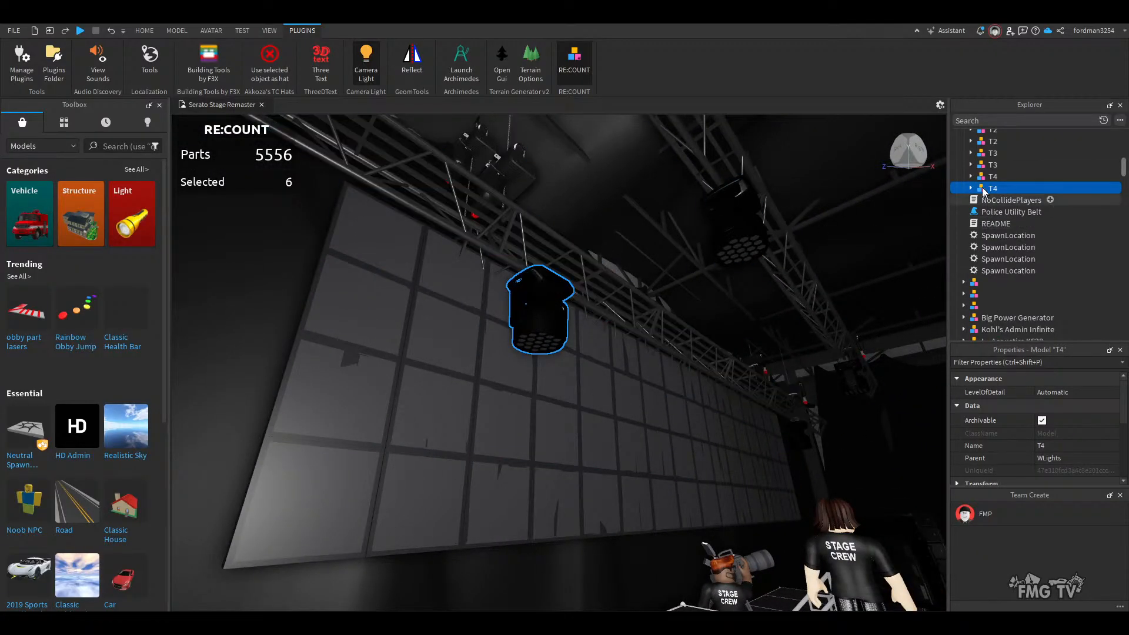
scroll(993, 229, down, 3)
click(993, 248)
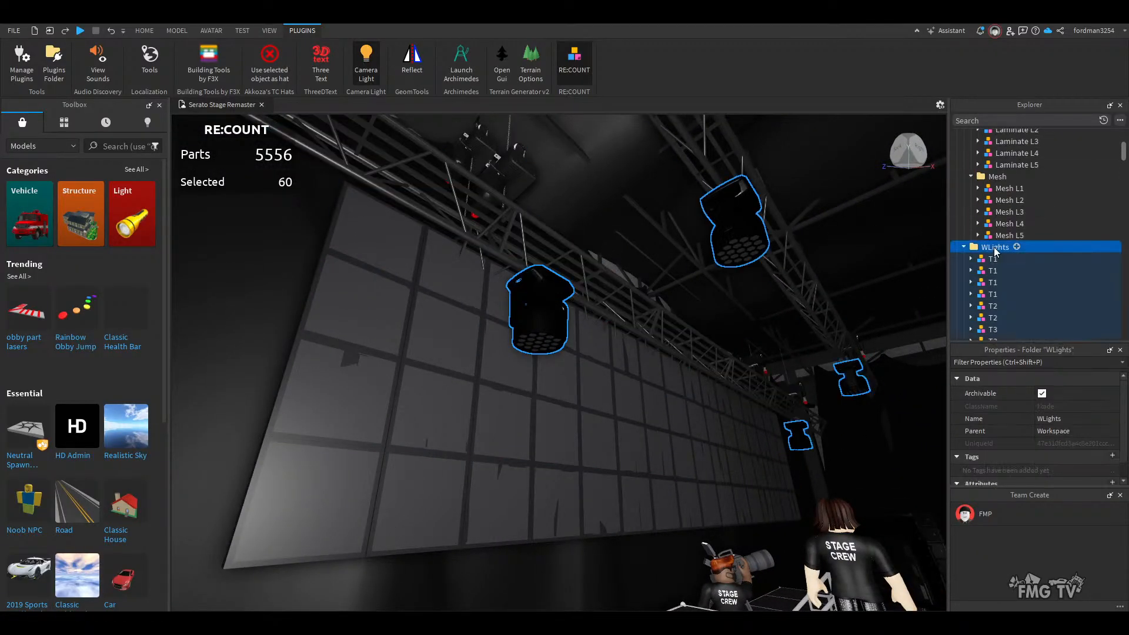
key(Delete)
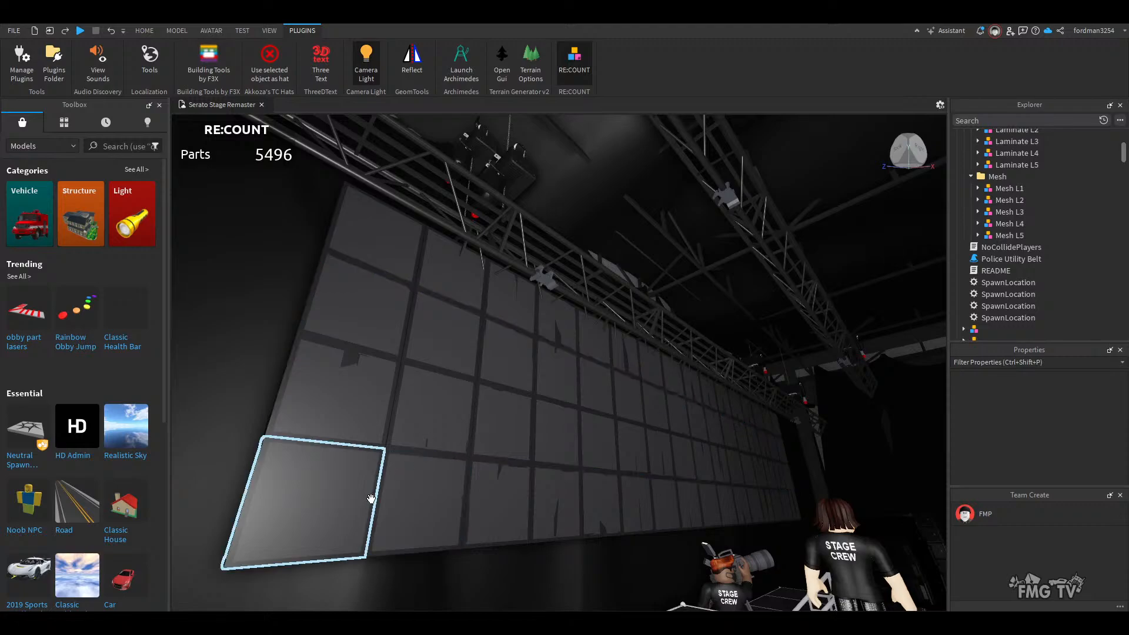
- Delete all rows and sections of the panel wall hanging in front of the rear stage curtain
click(387, 374)
click(413, 262)
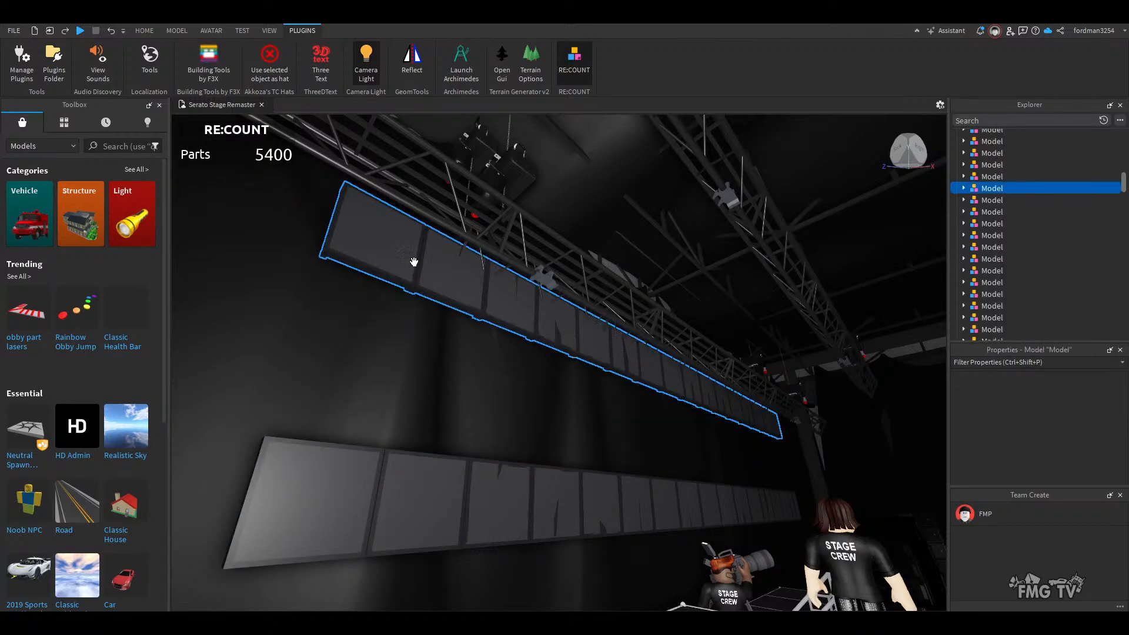
key(Delete)
click(353, 500)
key(Delete)
click(390, 504)
key(Delete)
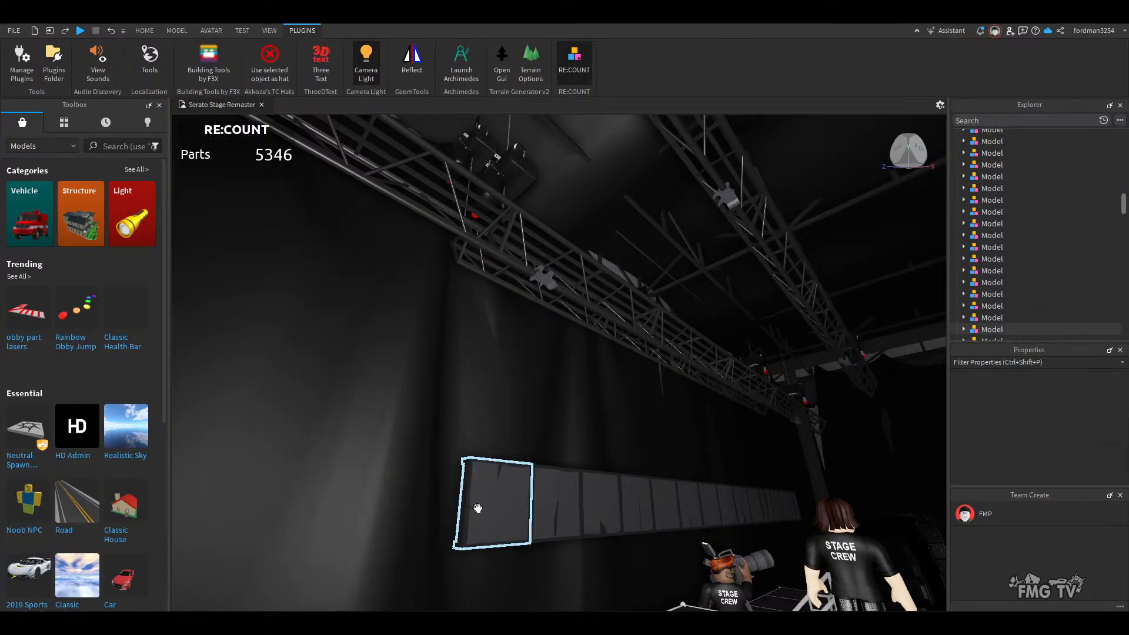
click(476, 506)
key(Delete)
click(572, 507)
key(Delete)
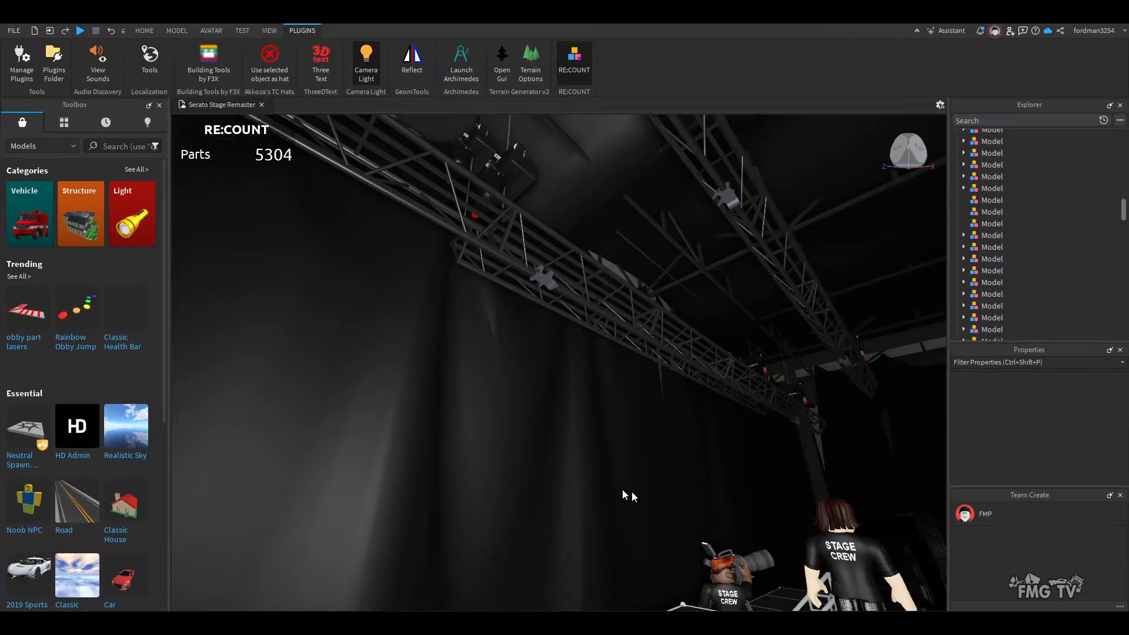
- Delete the large black metal part standing on the stage in front of the riser
key(s)
right_drag(548, 440, 549, 439)
key(Delete)
click(549, 439)
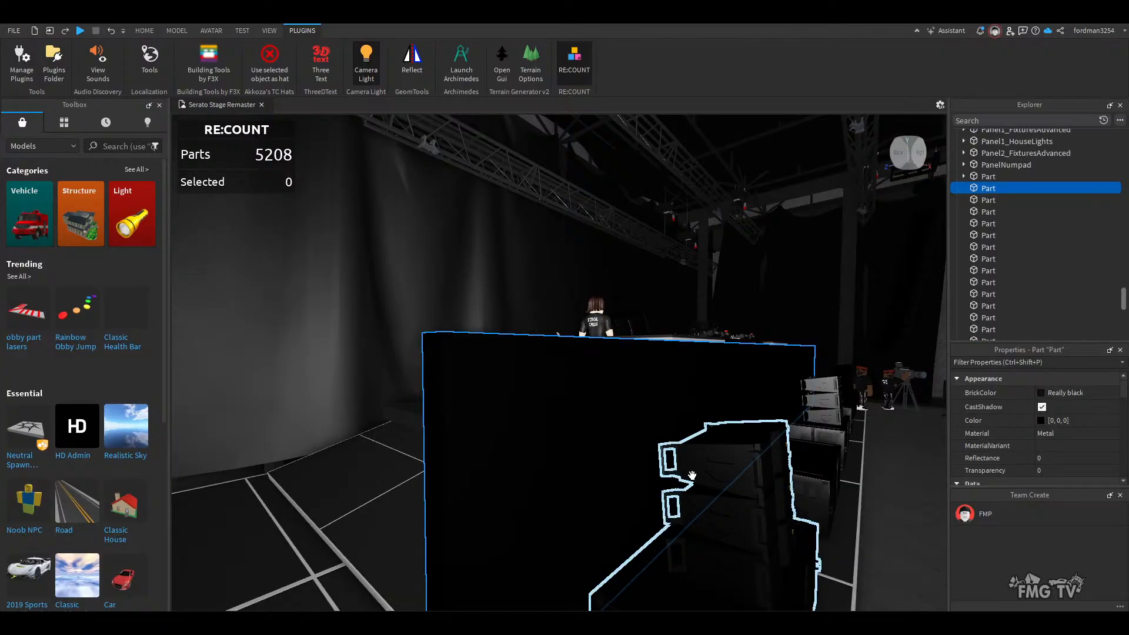
key(Delete)
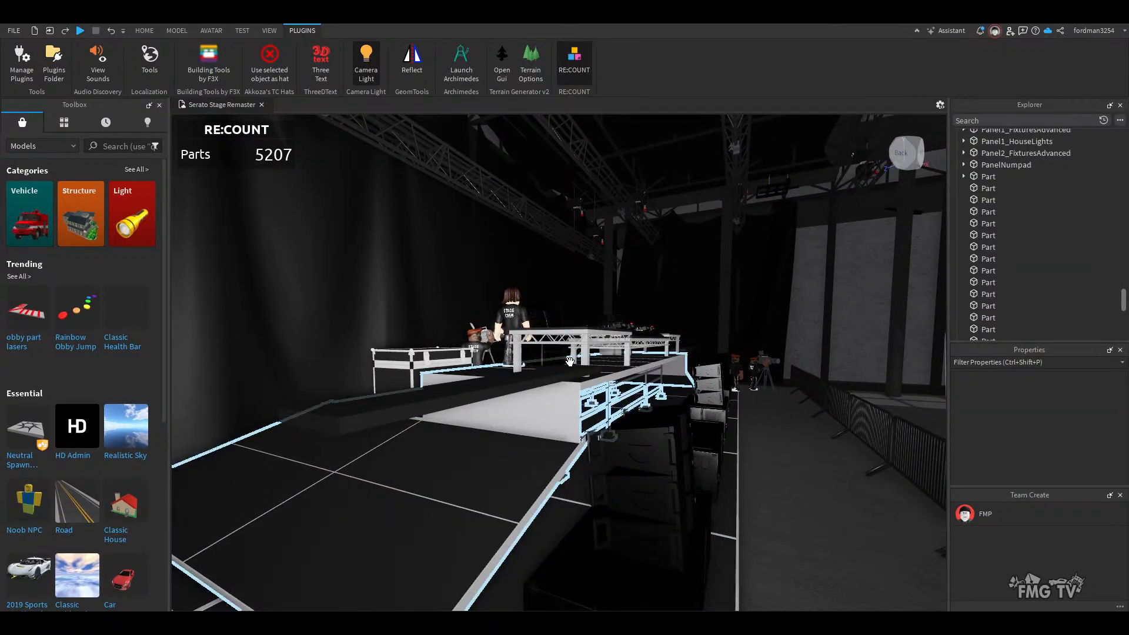
- Delete the white truss table setup on the riser and the small model standing behind it
click(584, 329)
key(Delete)
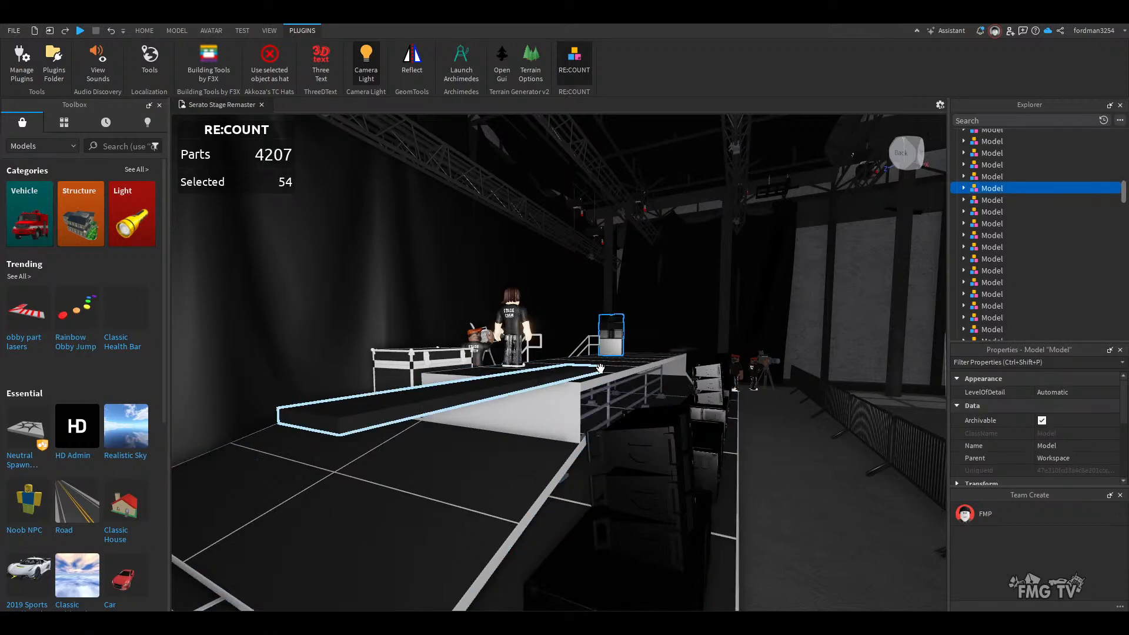
key(Delete)
- Delete the road case behind the riser and the long-haired stage crew character standing on the riser
right_drag(570, 473, 569, 474)
key(w)
click(580, 474)
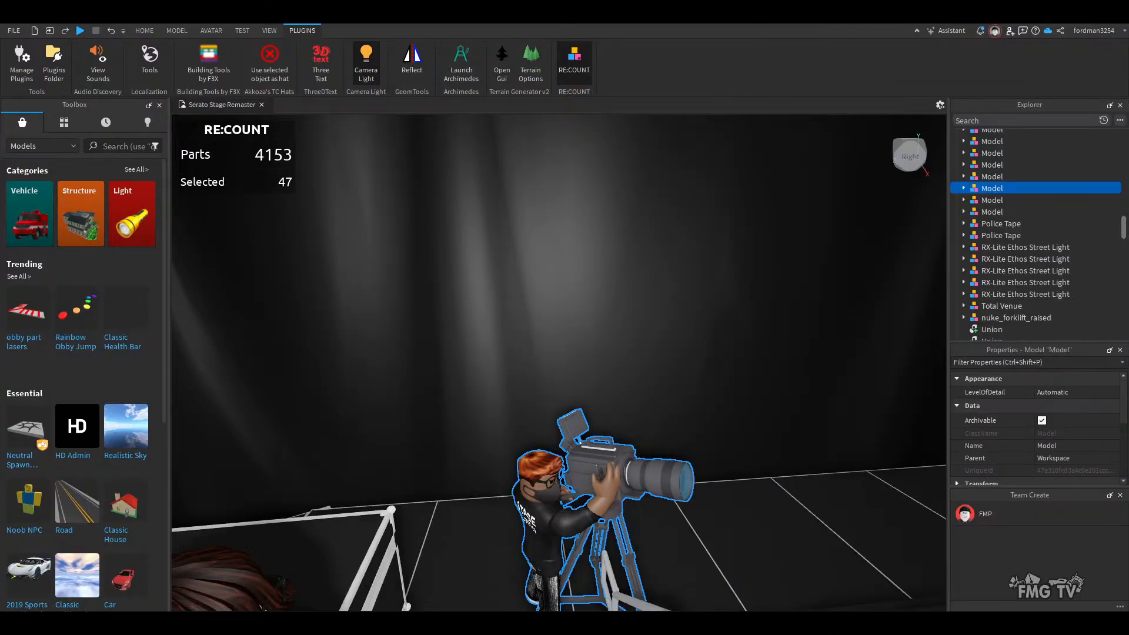
key(w)
right_drag(809, 437, 809, 436)
key(s)
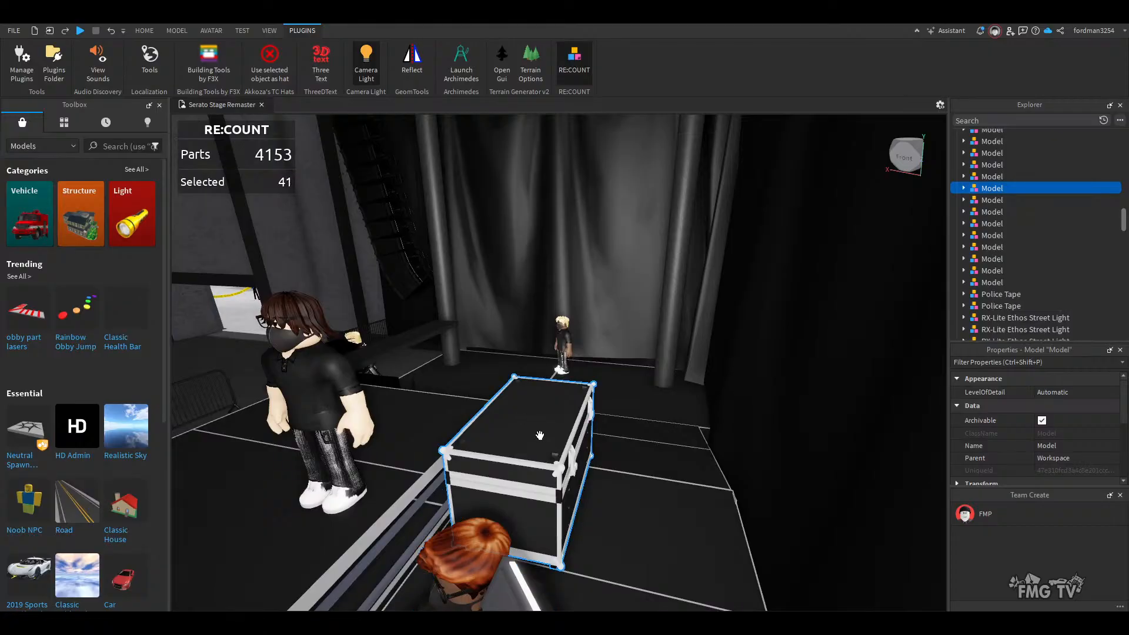
key(Delete)
click(327, 379)
key(Delete)
- Delete the red-haired camera operator with the camera behind the stage riser
right_drag(498, 487, 498, 487)
click(498, 487)
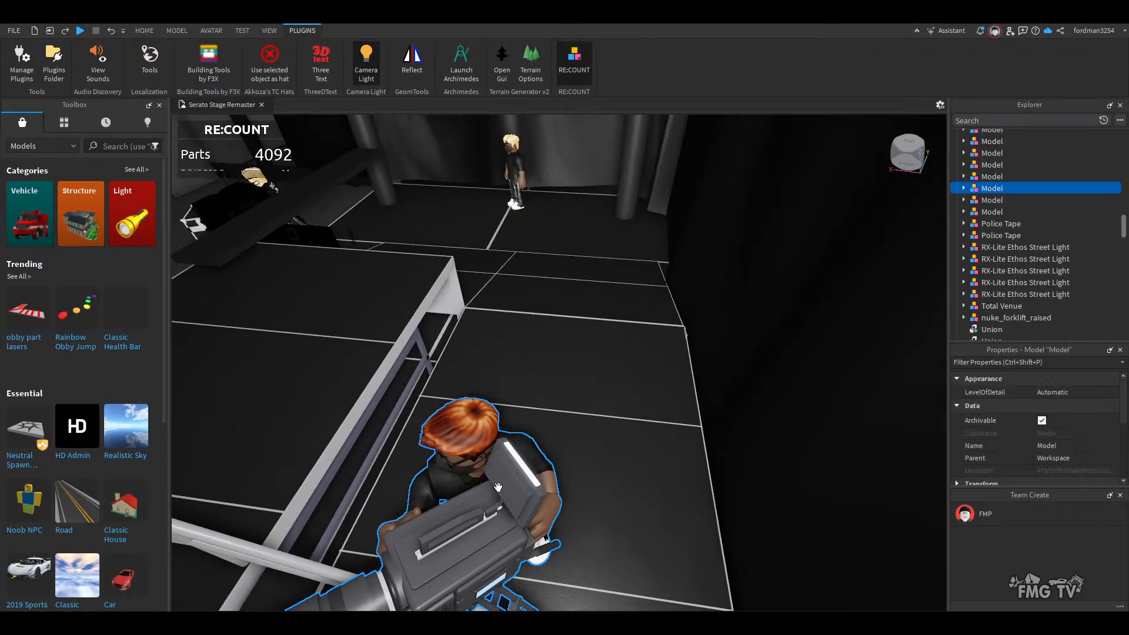
key(Delete)
right_drag(559, 461, 660, 434)
click(563, 441)
- Delete the block of four red-handled panels leaning against the wall beside the white double doors
scroll(609, 461, down, 3)
key(w)
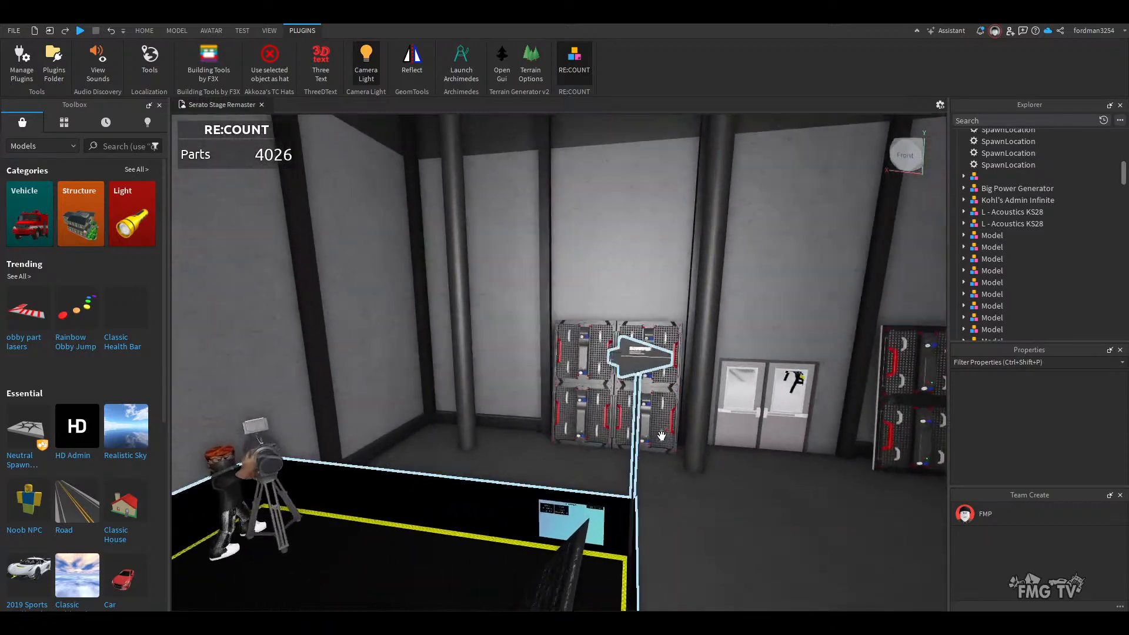
key(w)
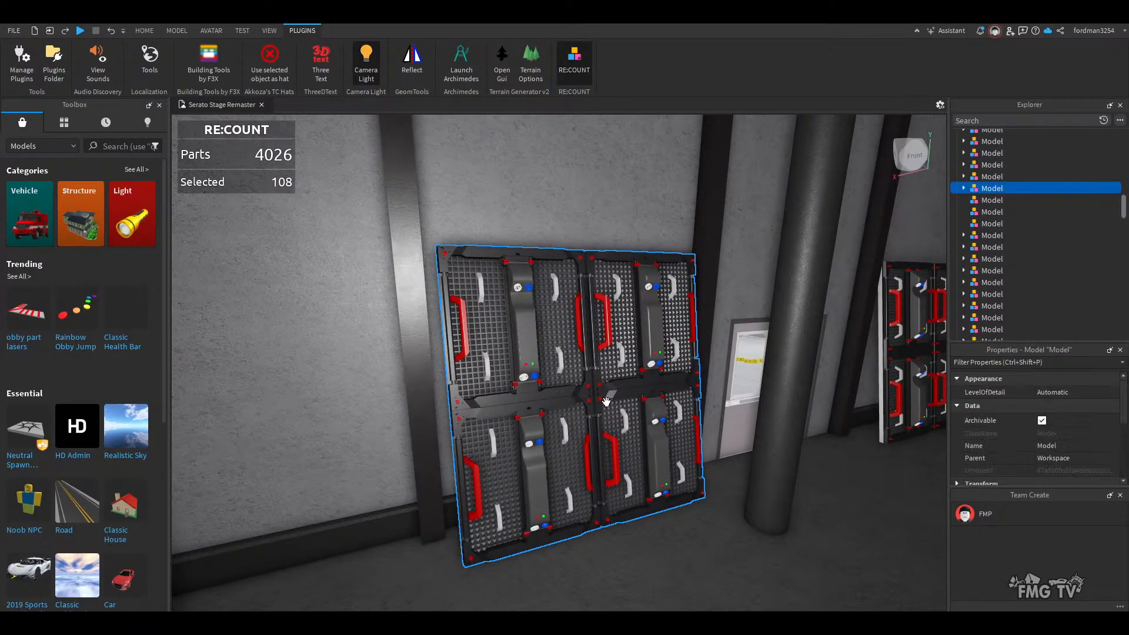
key(Delete)
right_drag(606, 402, 606, 403)
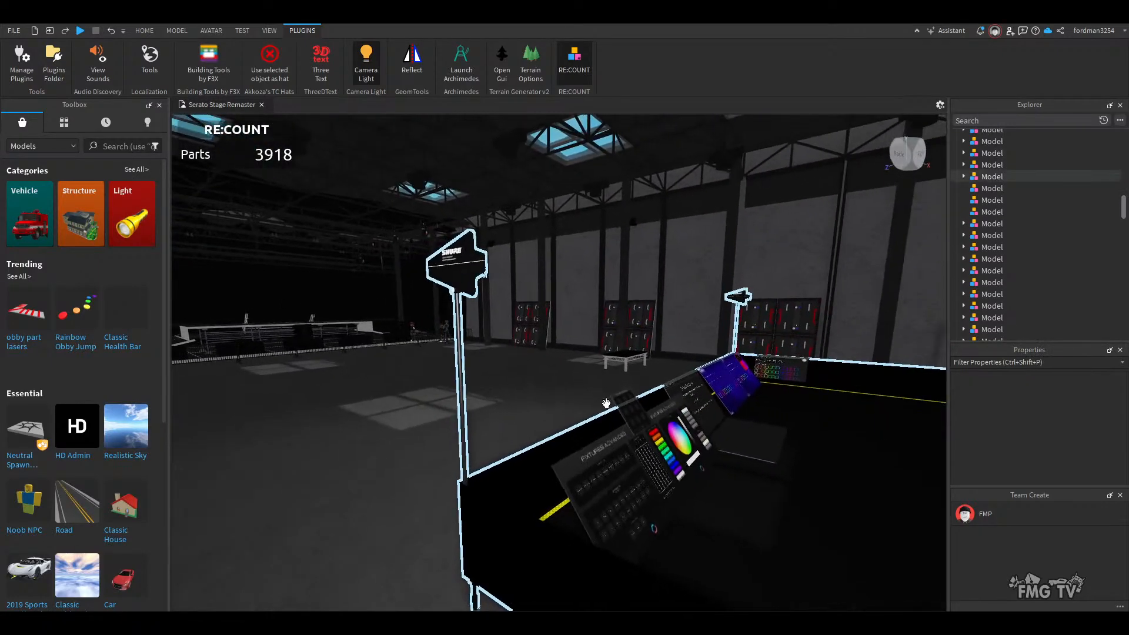
- Delete the camera operator and tripod camera inside the black control booth
right_click(609, 485)
click(611, 491)
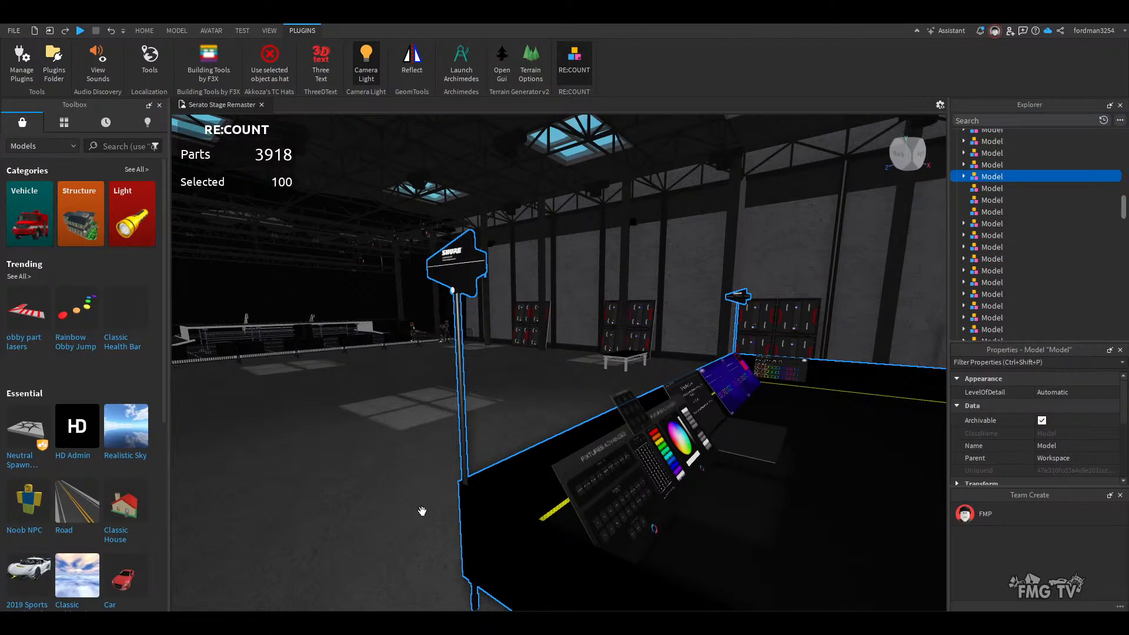
right_drag(422, 511, 506, 506)
key(w)
key(s)
click(509, 450)
key(Delete)
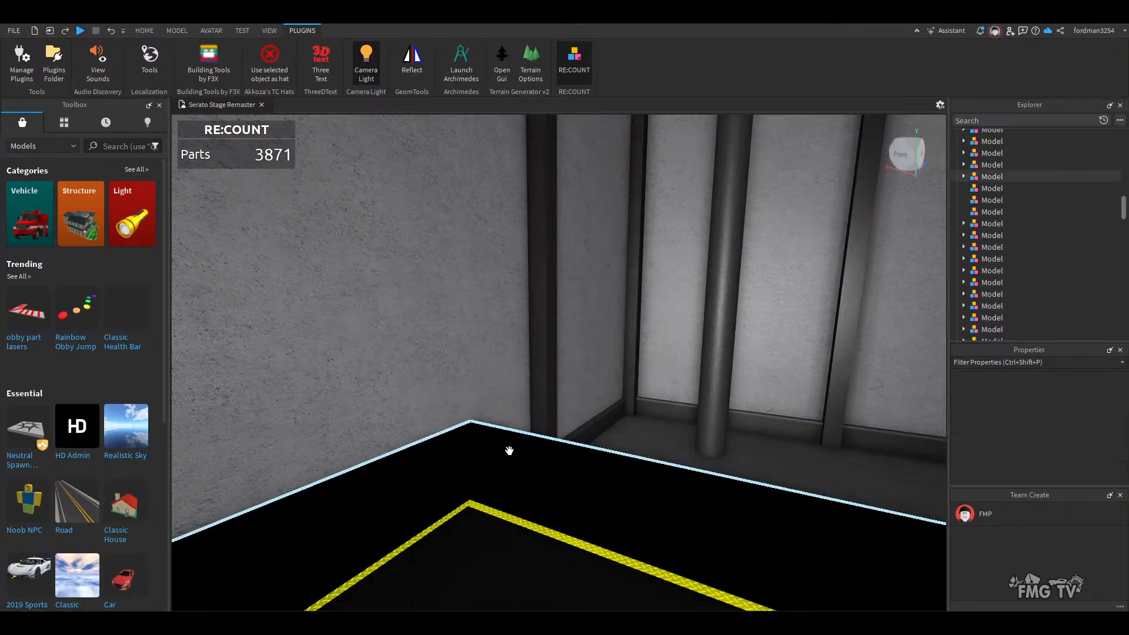
- Delete both Fixtures Advanced panels, the THandler Error screen and the adjacent ledlines screen from the black control booth
key(s)
right_drag(510, 451, 509, 450)
key(s)
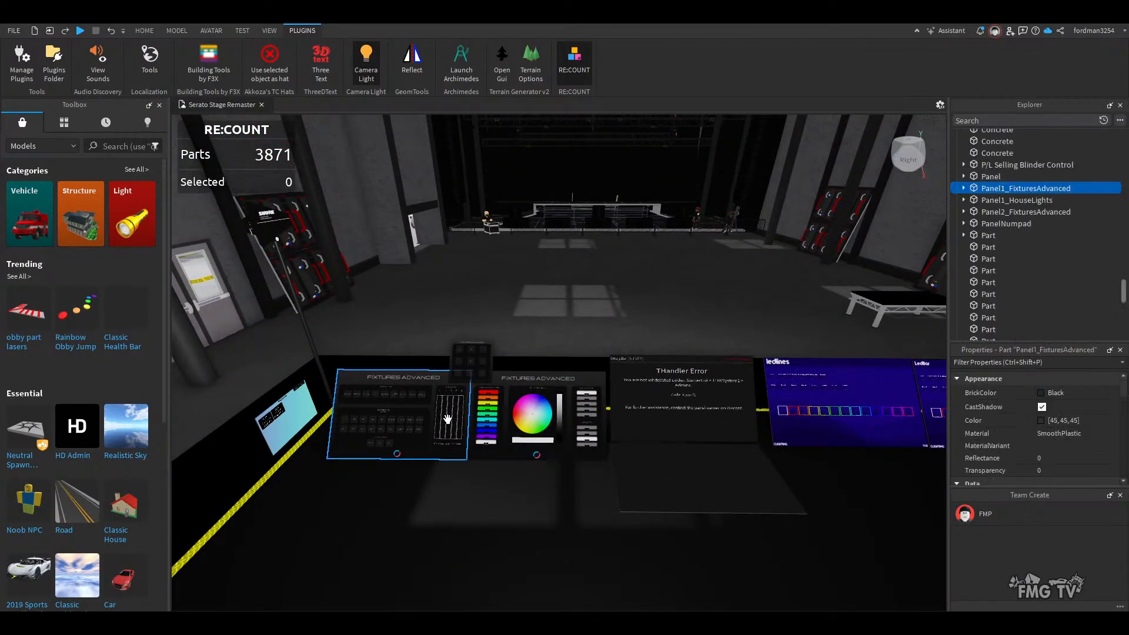
key(Delete)
click(532, 411)
key(Delete)
click(694, 388)
key(Delete)
click(796, 393)
key(Delete)
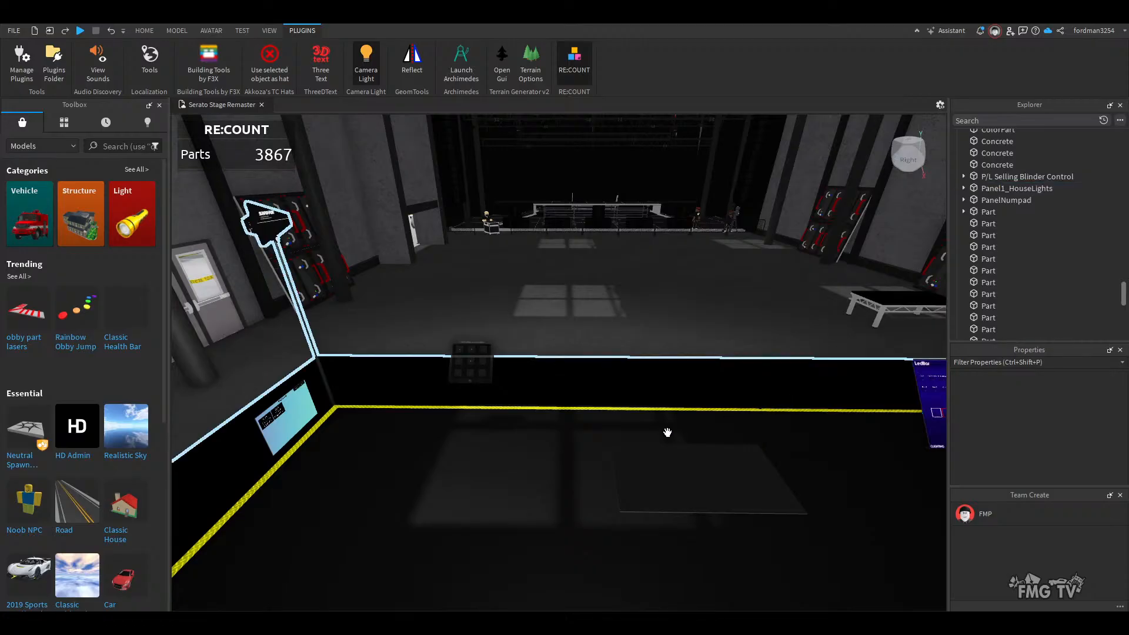
- Delete the remaining screens along the control booth walls, including the SpotLight Pannel in the corner
right_drag(667, 432, 662, 420)
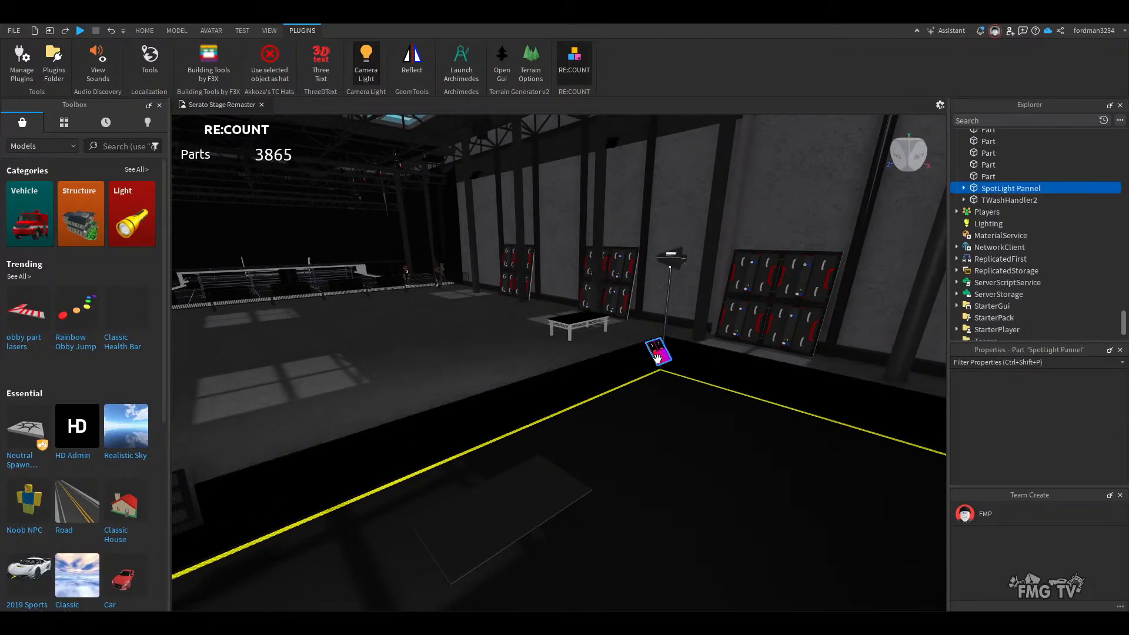
mouse_move(629, 466)
right_down()
mouse_move(608, 447)
mouse_move(638, 435)
mouse_move(643, 449)
right_up()
key(w)
click(642, 451)
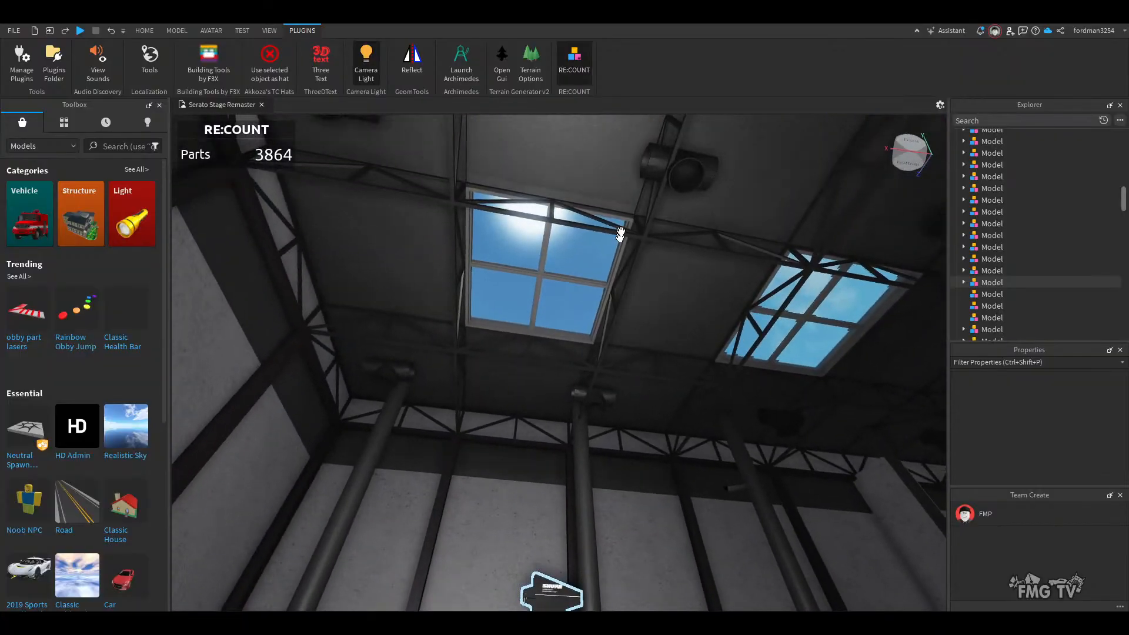
- Delete the cylindrical black fixtures mounted on the roof trusses near the skylights
right_drag(630, 398, 630, 399)
key(w)
click(513, 383)
right_drag(583, 543, 583, 542)
right_drag(545, 460, 606, 445)
key(w)
key(s)
key(Delete)
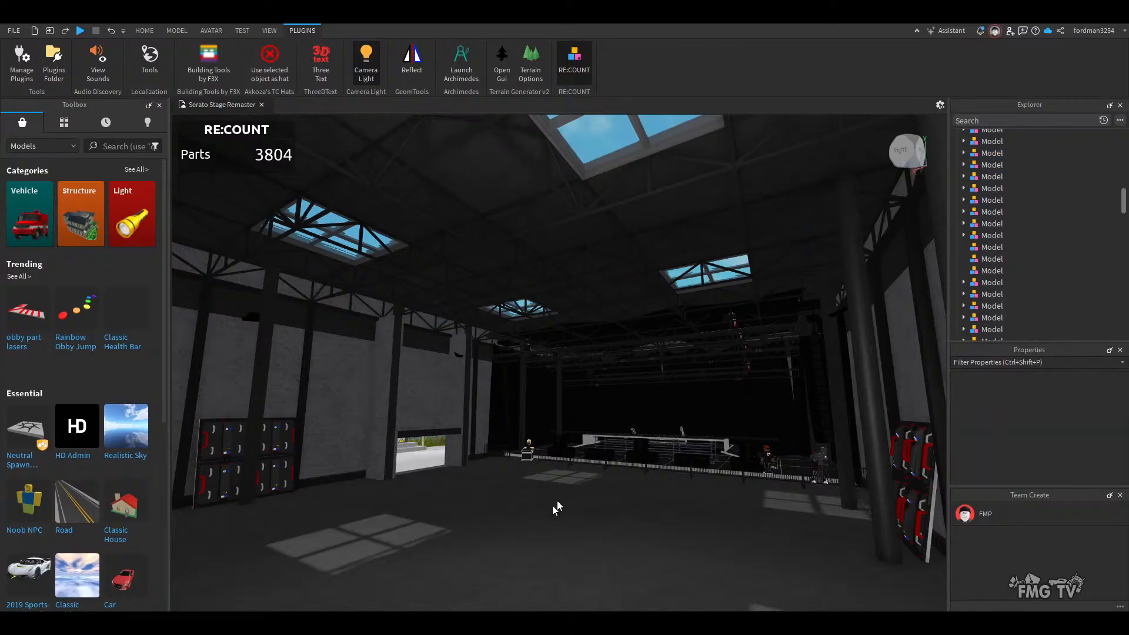
- Delete the four blocks of red-handled panels leaning against the side walls of the venue
right_drag(577, 556, 583, 506)
key(w)
key(w)
ctrl+click(598, 442)
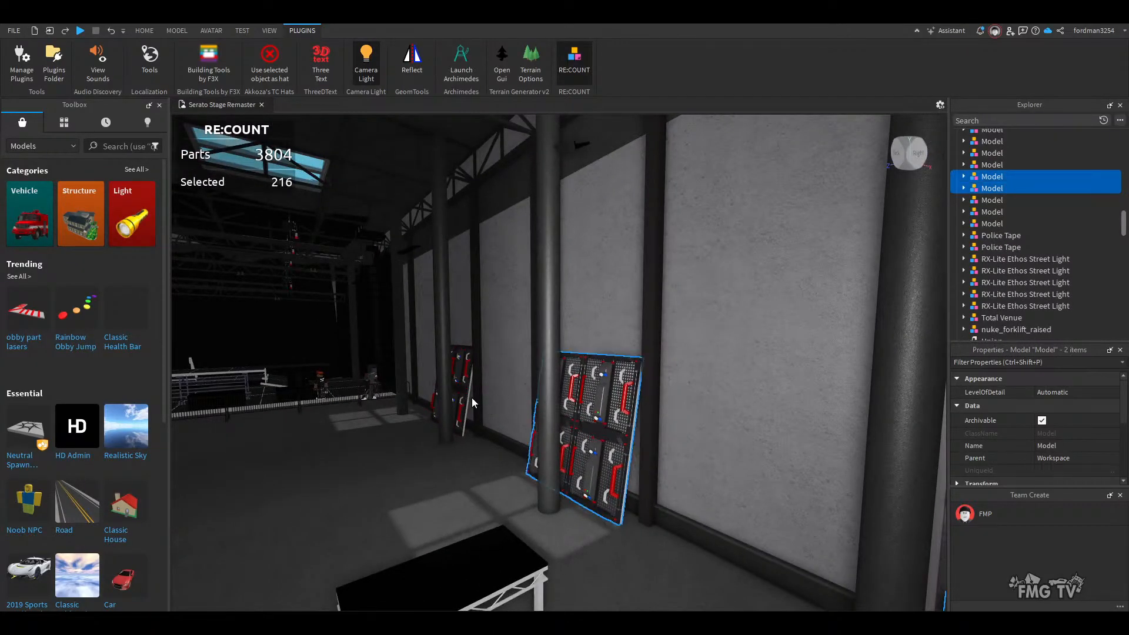
right_drag(612, 460, 612, 460)
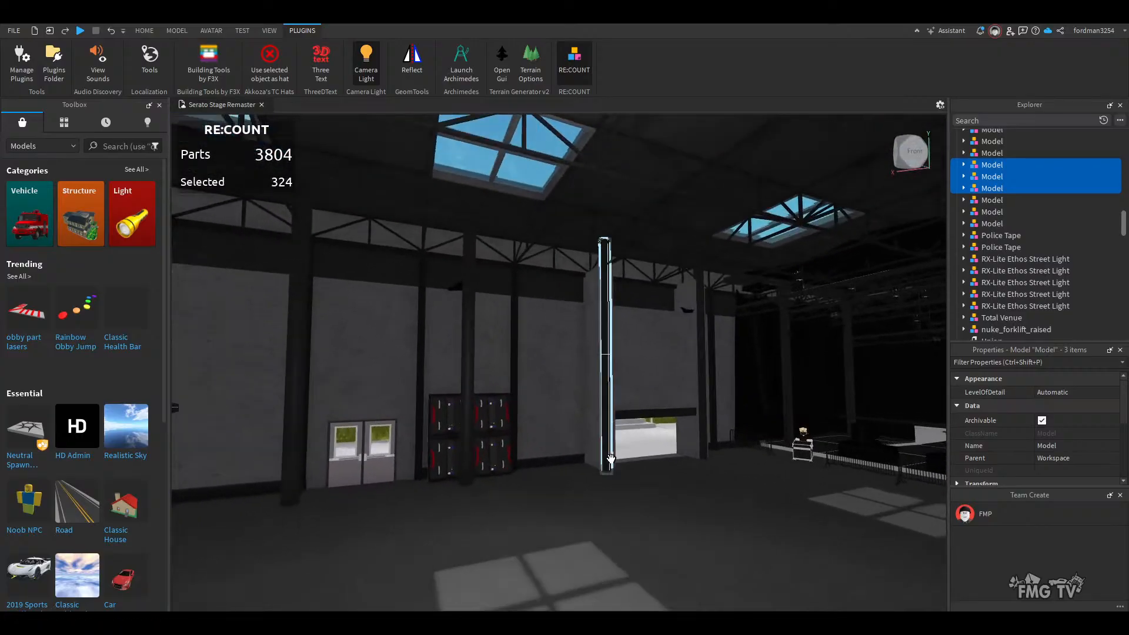
key(w)
right_drag(489, 443, 489, 442)
key(w)
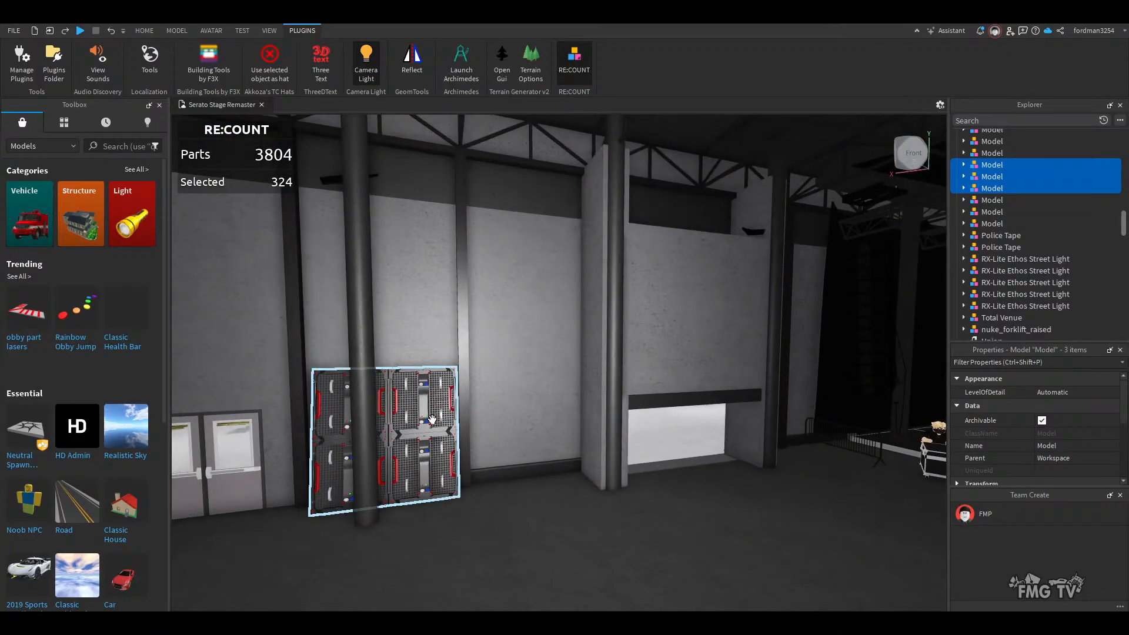
ctrl+click(431, 419)
right_drag(566, 451, 550, 501)
key(w)
key(s)
key(w)
key(s)
key(Delete)
- Delete the character with the white equipment case at the end of the stage
key(w)
click(567, 478)
key(d)
click(565, 477)
key(Delete)
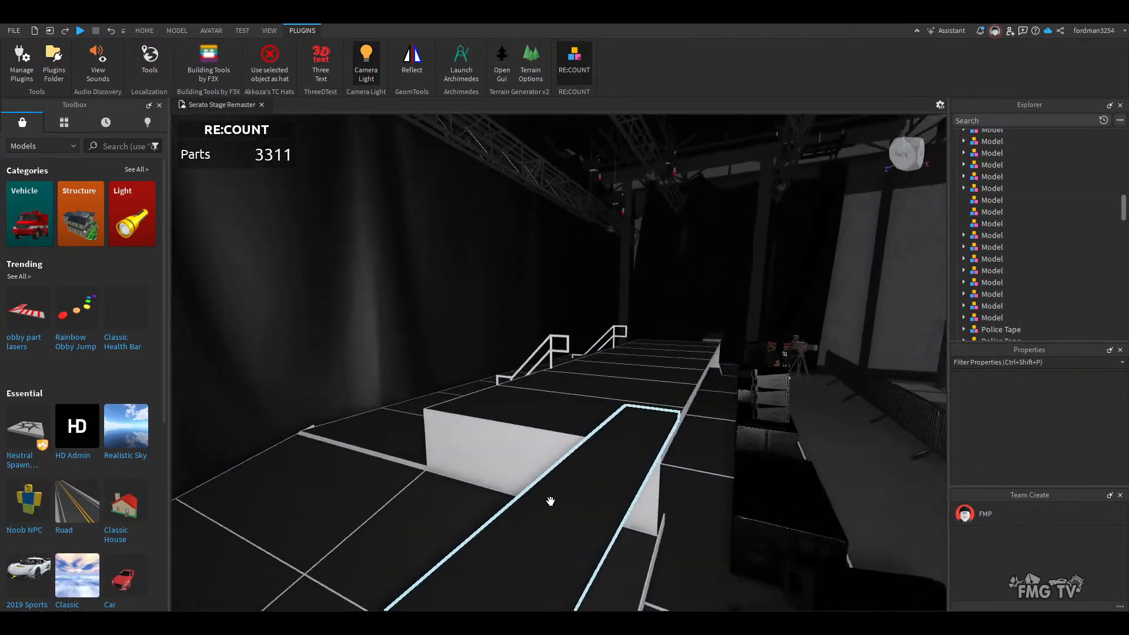
- Delete the long black metal part on top of the stage riser and the white-sided riser model
click(589, 484)
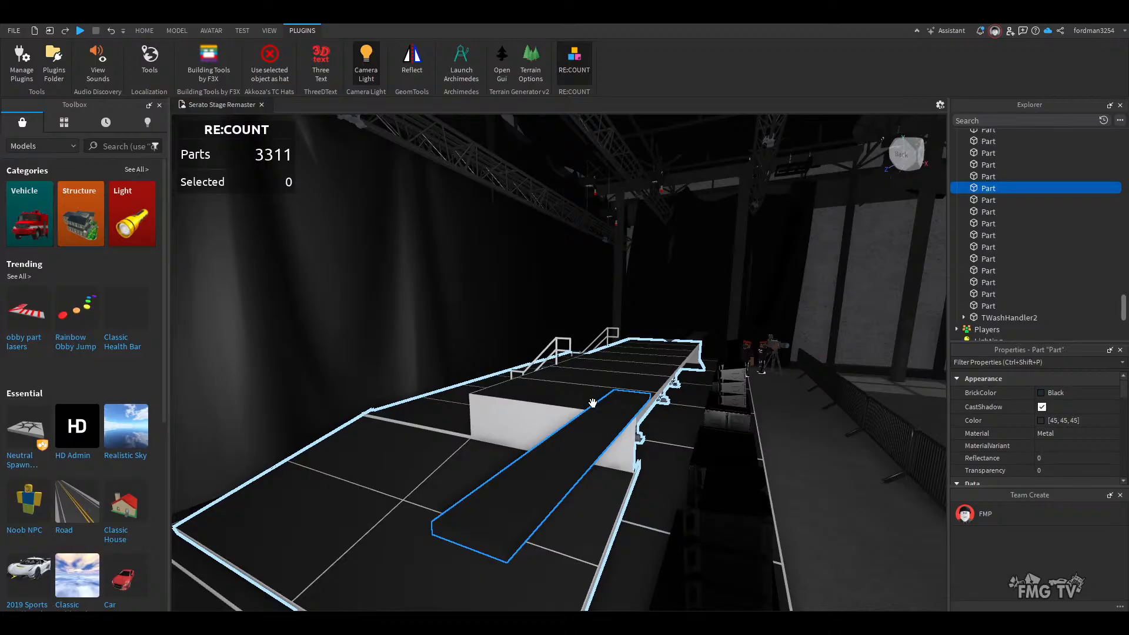
click(642, 379)
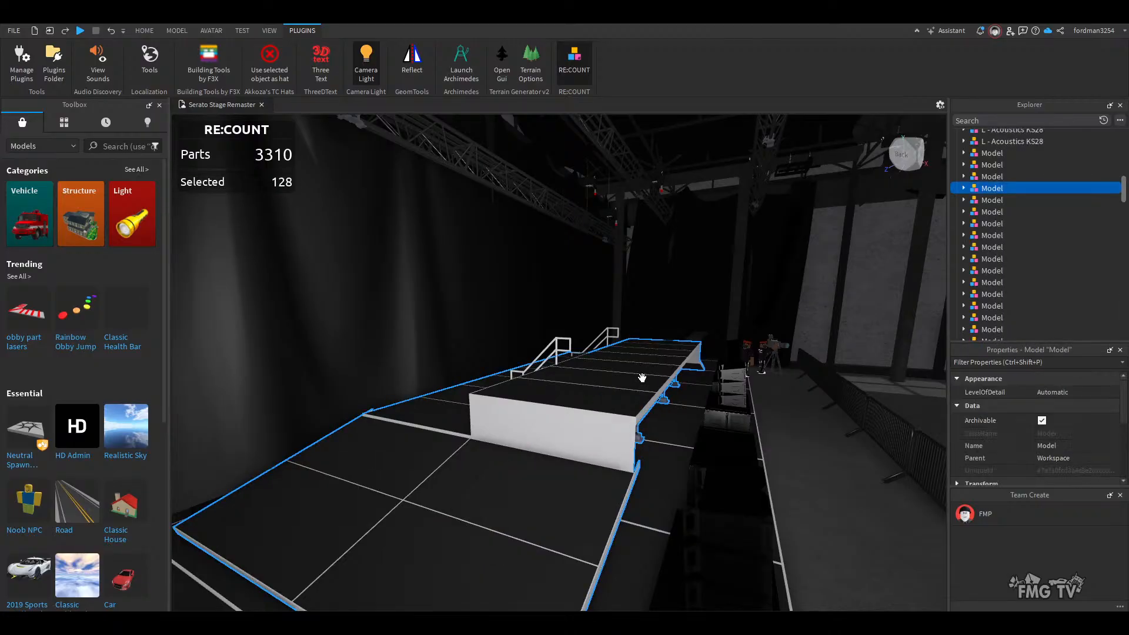
key(Delete)
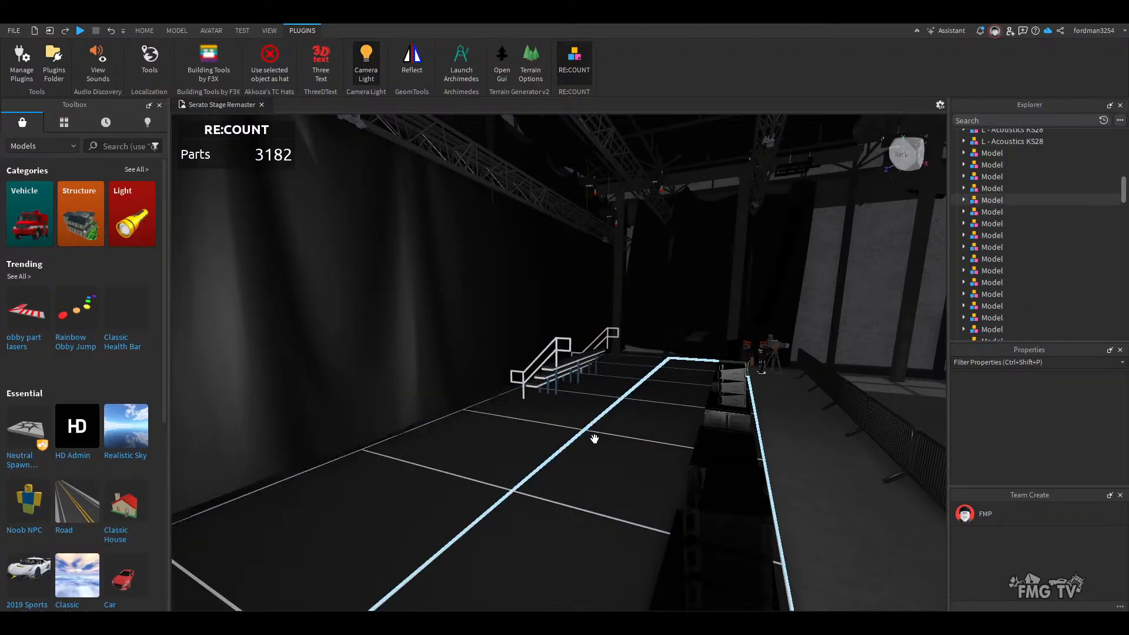
- Move the stairs with white handrails off the stage and across the venue floor to the front of the control booth
click(144, 31)
click(112, 59)
right_drag(424, 374, 423, 374)
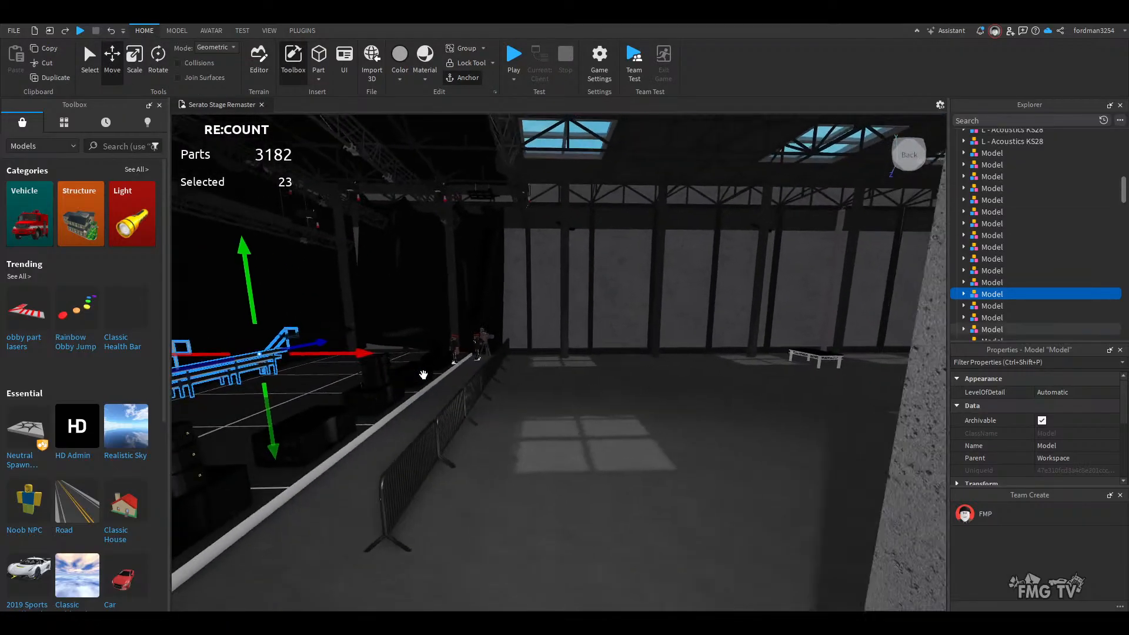
scroll(424, 375, down, 1)
scroll(309, 349, up, 3)
drag(312, 352, 1043, 340)
right_drag(718, 428, 718, 429)
key(w)
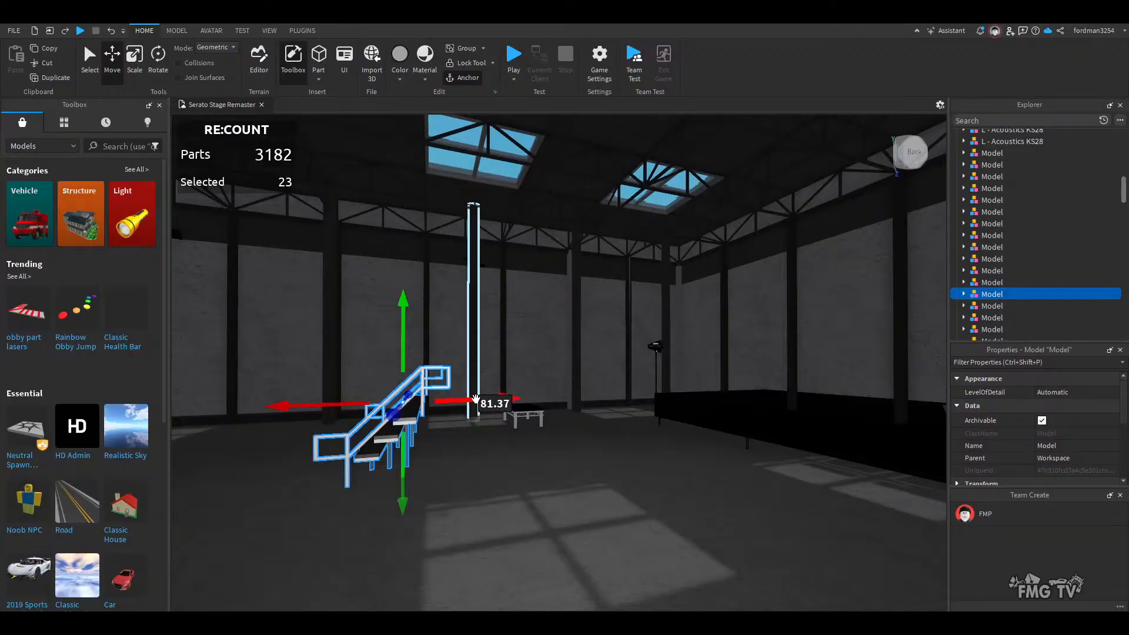
key(d)
right_drag(521, 443, 522, 443)
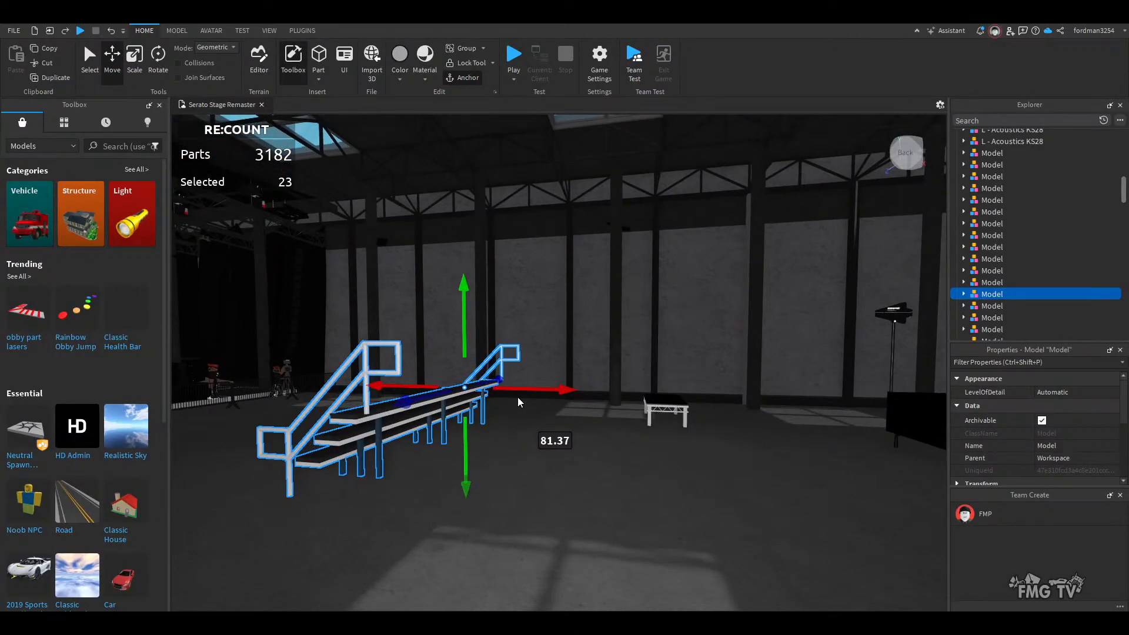
drag(522, 384, 863, 387)
- Delete the speaker stacks lined up along the front edge of the stage
click(459, 482)
right_drag(526, 484, 524, 482)
key(w)
key(w)
click(507, 501)
key(Delete)
click(504, 396)
key(Delete)
click(518, 361)
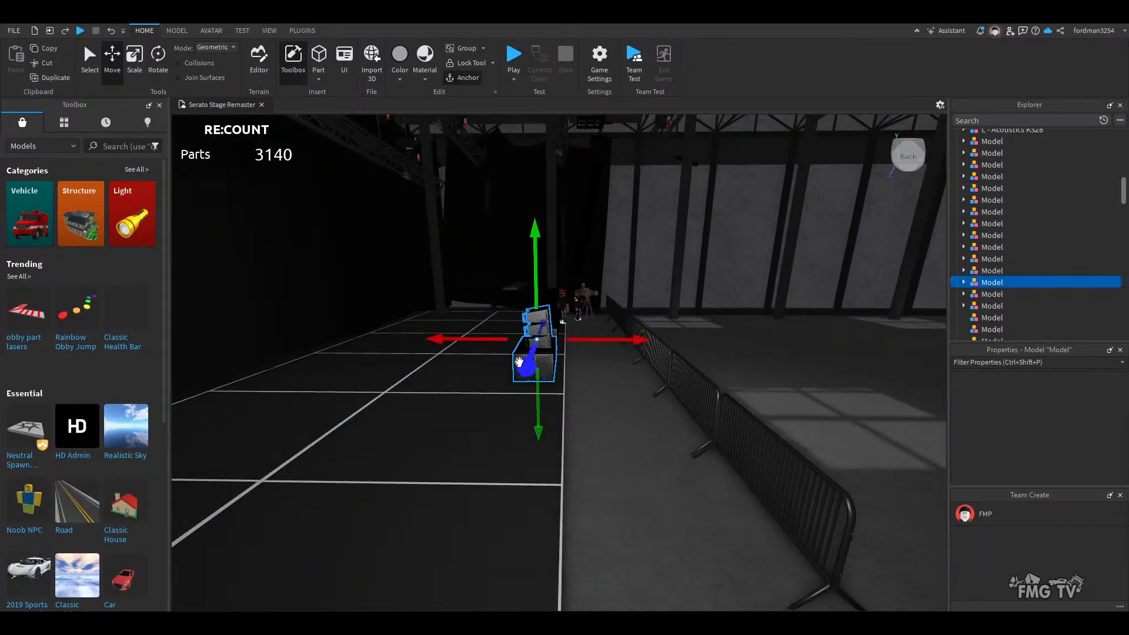
key(Delete)
click(541, 332)
key(Delete)
click(546, 315)
key(Delete)
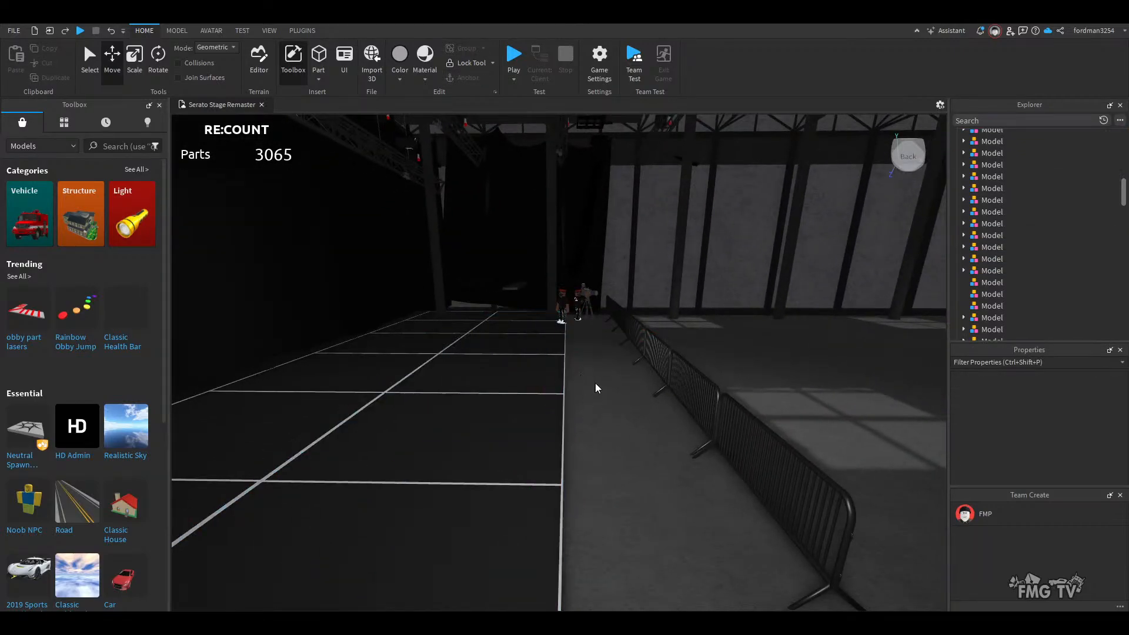
- Delete the long black slab in front of the curtains at the far end of the stage
key(w)
right_drag(595, 388, 597, 383)
key(w)
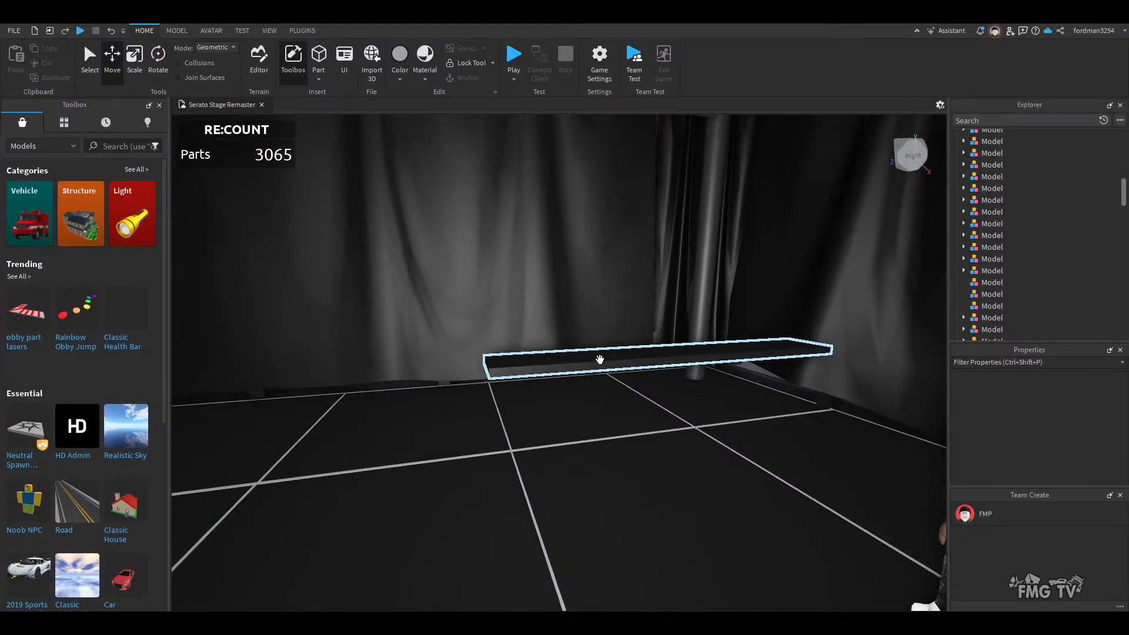
click(600, 359)
key(Delete)
- Delete the red-haired character at the stage edge and the camera operator with the tripod camera beside it
right_drag(580, 478, 529, 454)
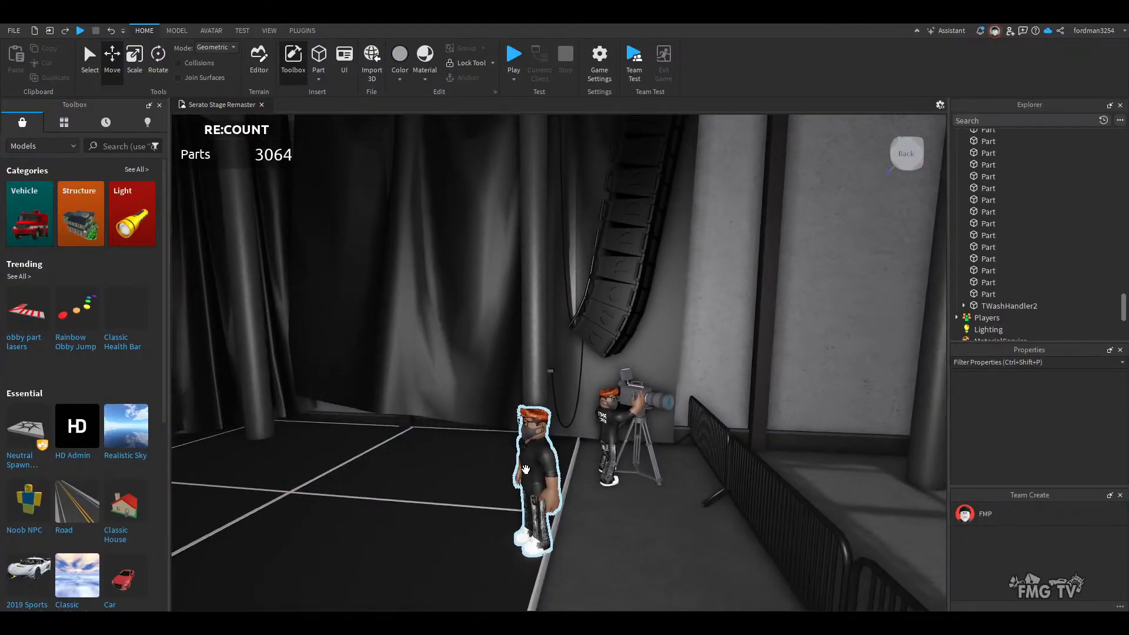
click(531, 469)
key(Delete)
click(612, 429)
key(Delete)
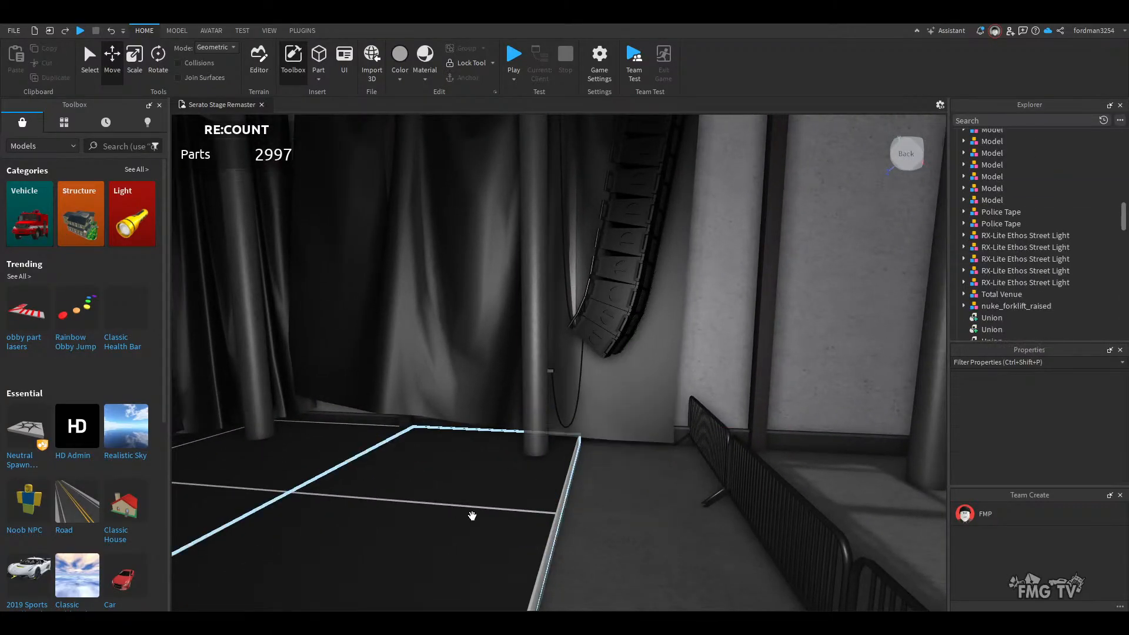
- Delete the four hoisted lighting truss models above the stage together with their eight clamps
click(534, 429)
right_drag(534, 429, 540, 406)
click(539, 406)
right_drag(540, 346, 481, 325)
ctrl+click(504, 329)
right_drag(549, 403, 550, 401)
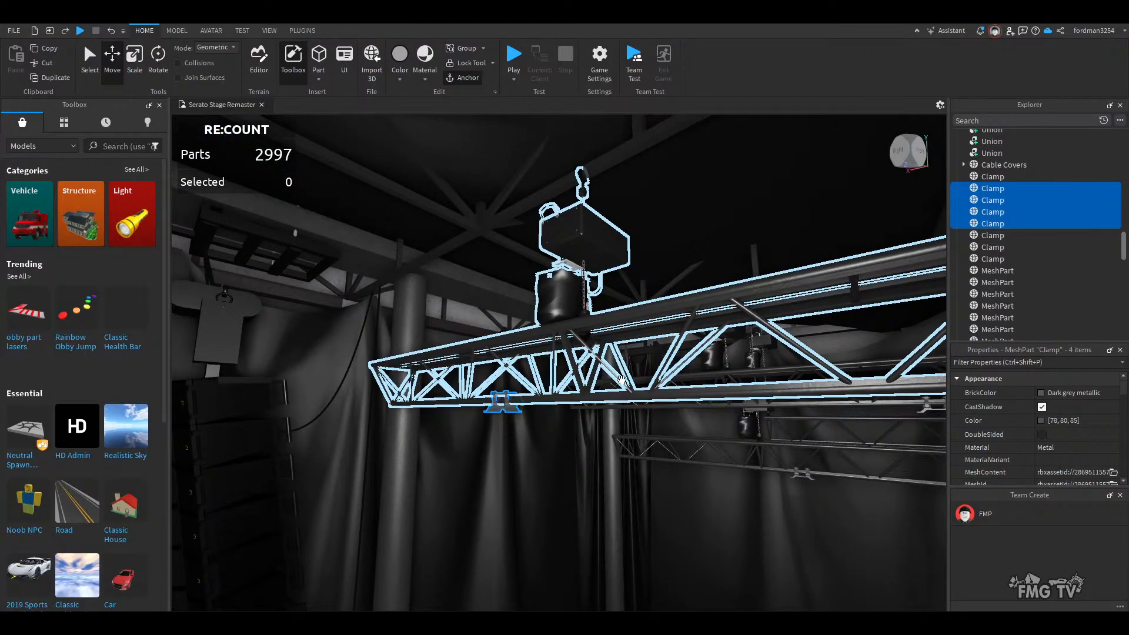
ctrl+click(621, 380)
right_drag(630, 403, 621, 425)
key(s)
key(s)
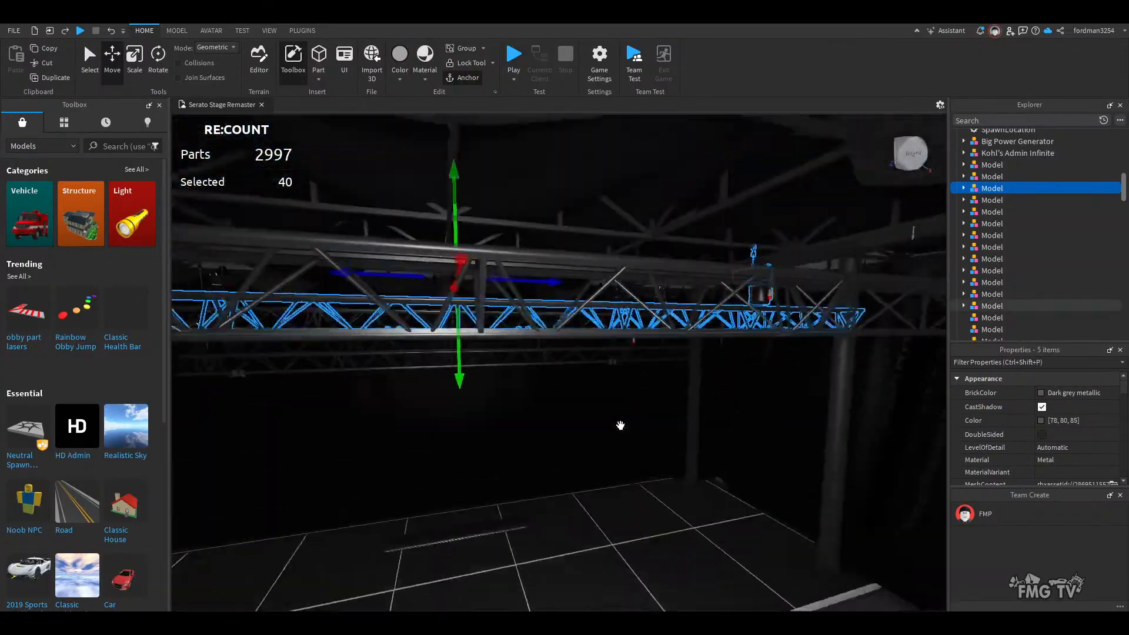
right_drag(515, 429, 523, 417)
ctrl+click(525, 399)
key(a)
ctrl+click(581, 428)
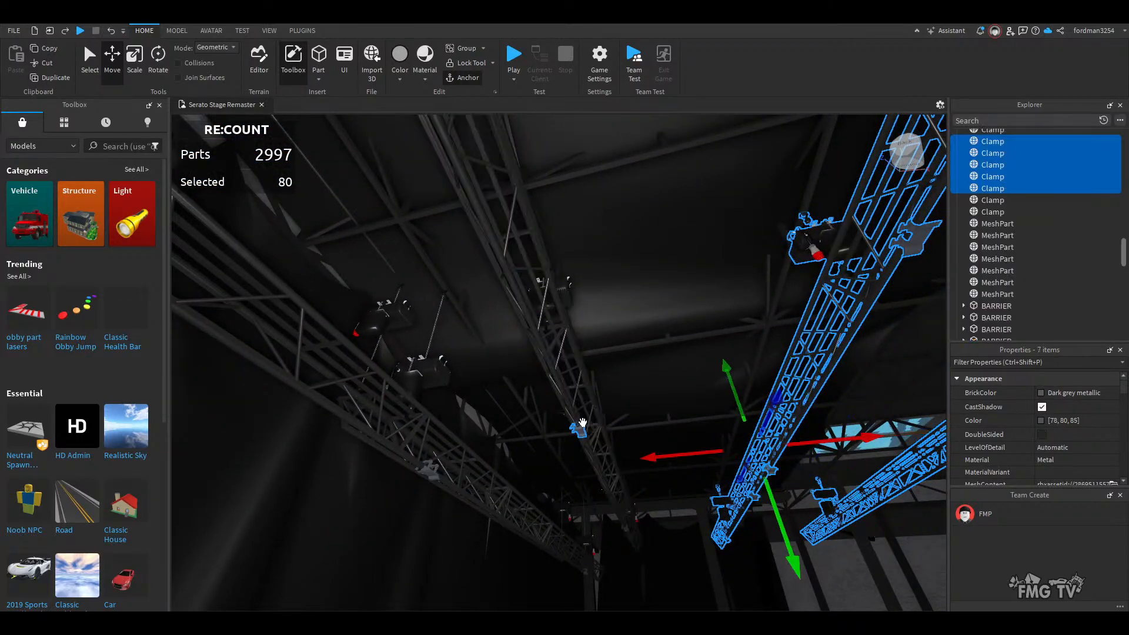
right_drag(587, 478, 591, 422)
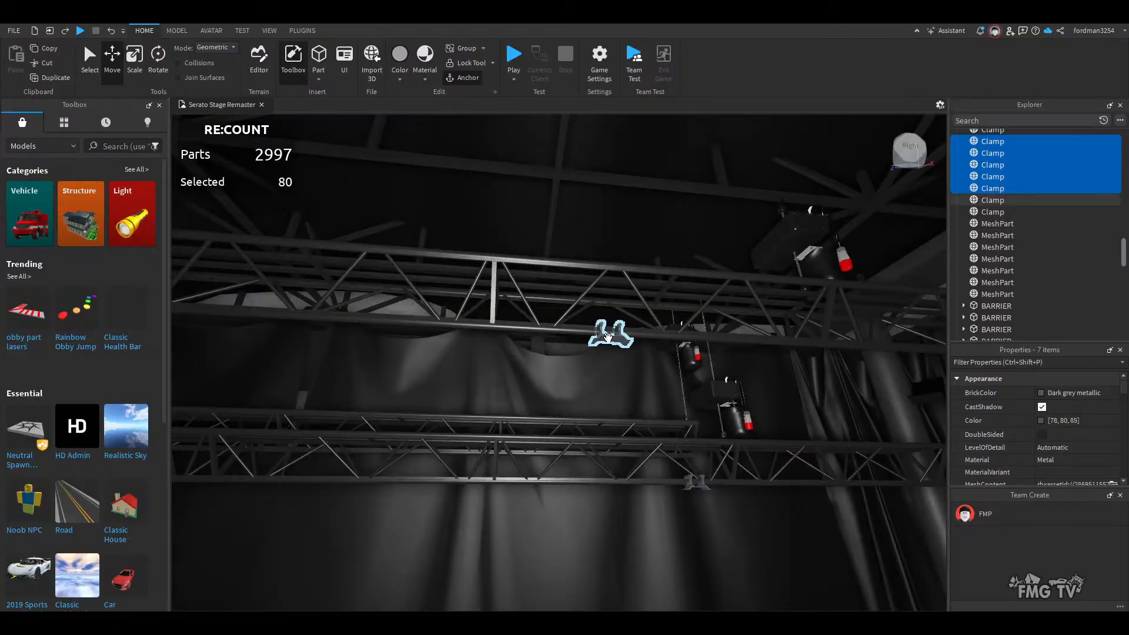
right_drag(608, 336, 604, 312)
ctrl+click(602, 308)
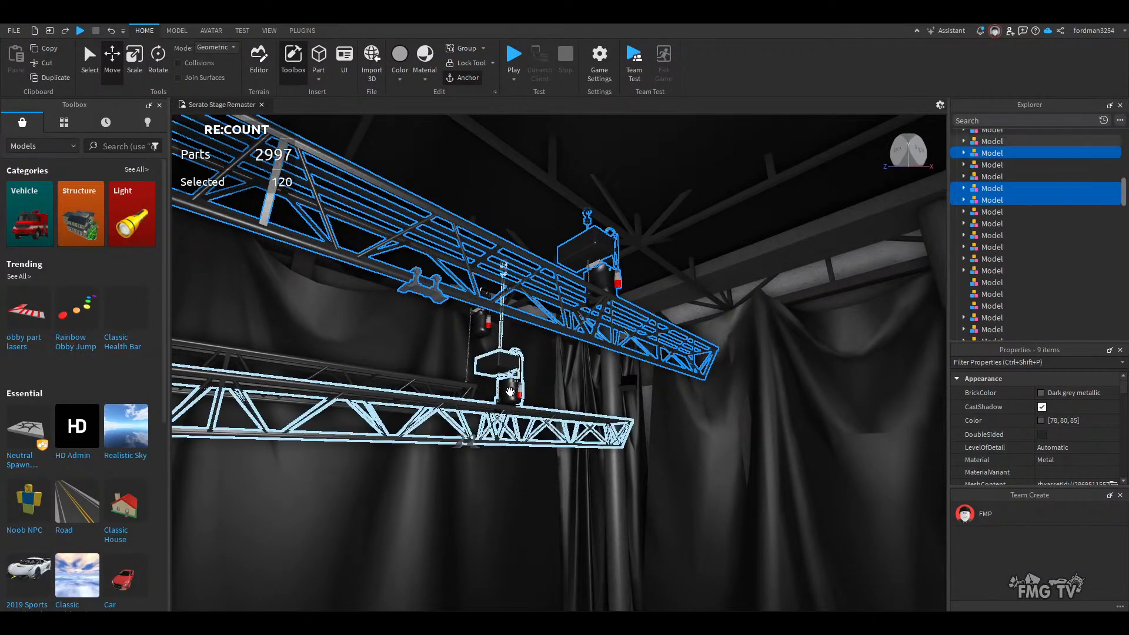
ctrl+click(484, 428)
ctrl+click(469, 457)
right_drag(469, 457, 481, 453)
ctrl+click(541, 380)
right_drag(563, 403, 562, 401)
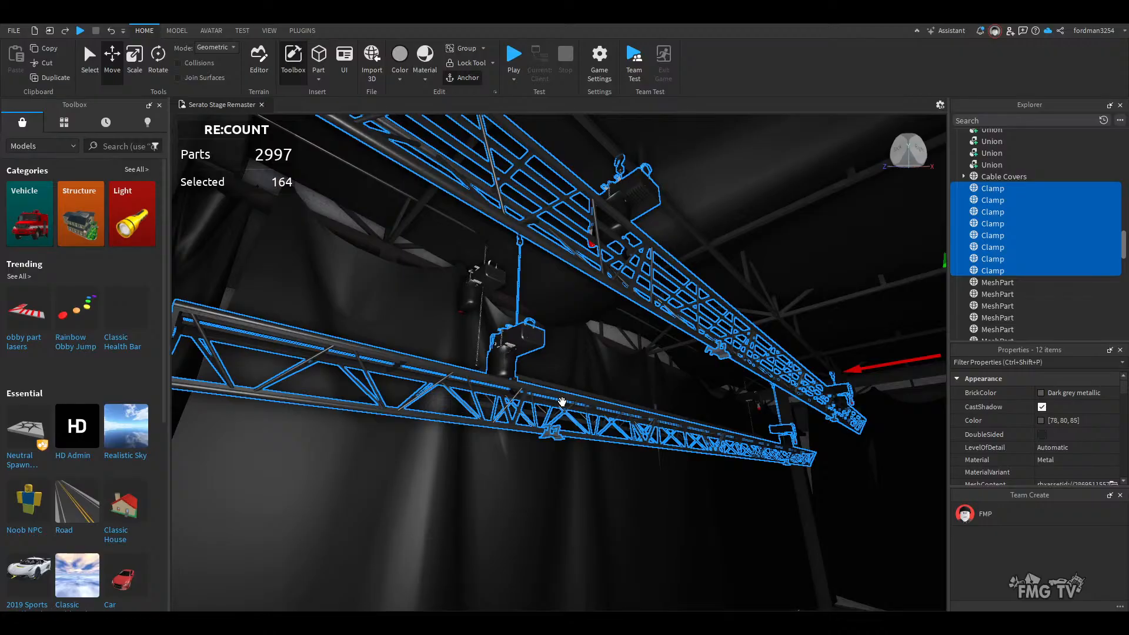
key(Delete)
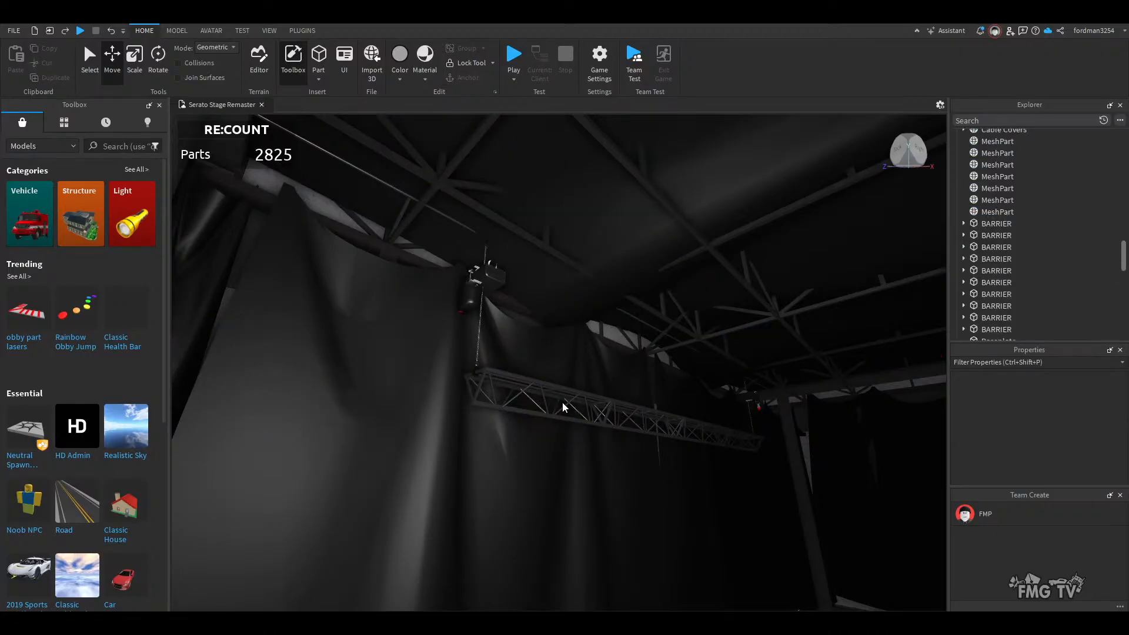
mouse_move(564, 403)
right_down()
mouse_move(556, 398)
mouse_move(553, 411)
right_up()
key(w)
key(w)
key(w)
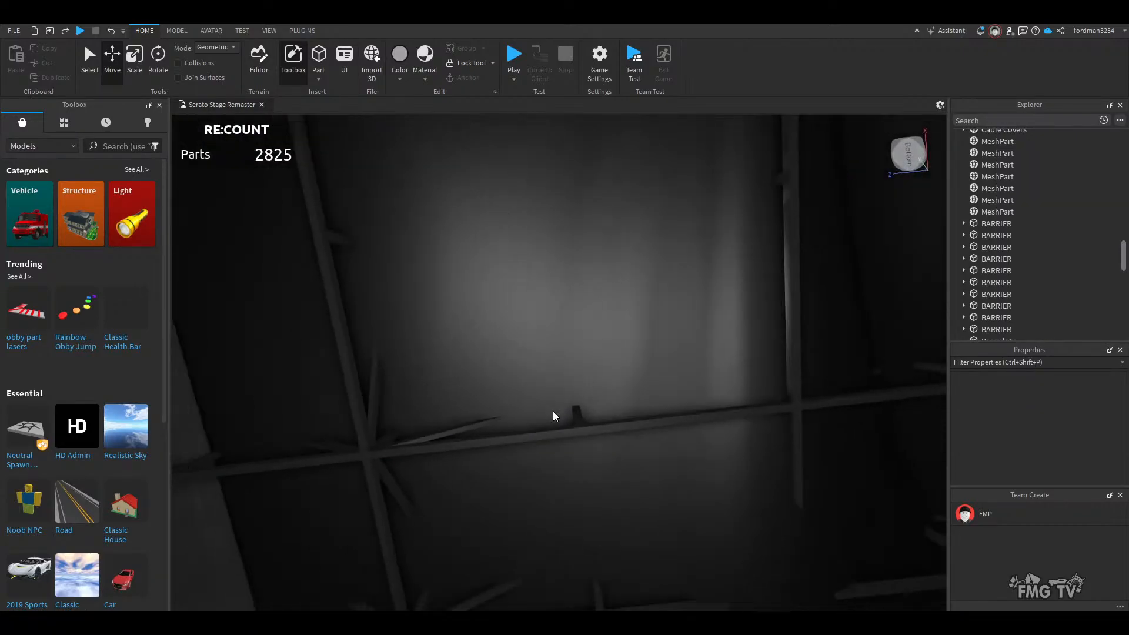
click(464, 64)
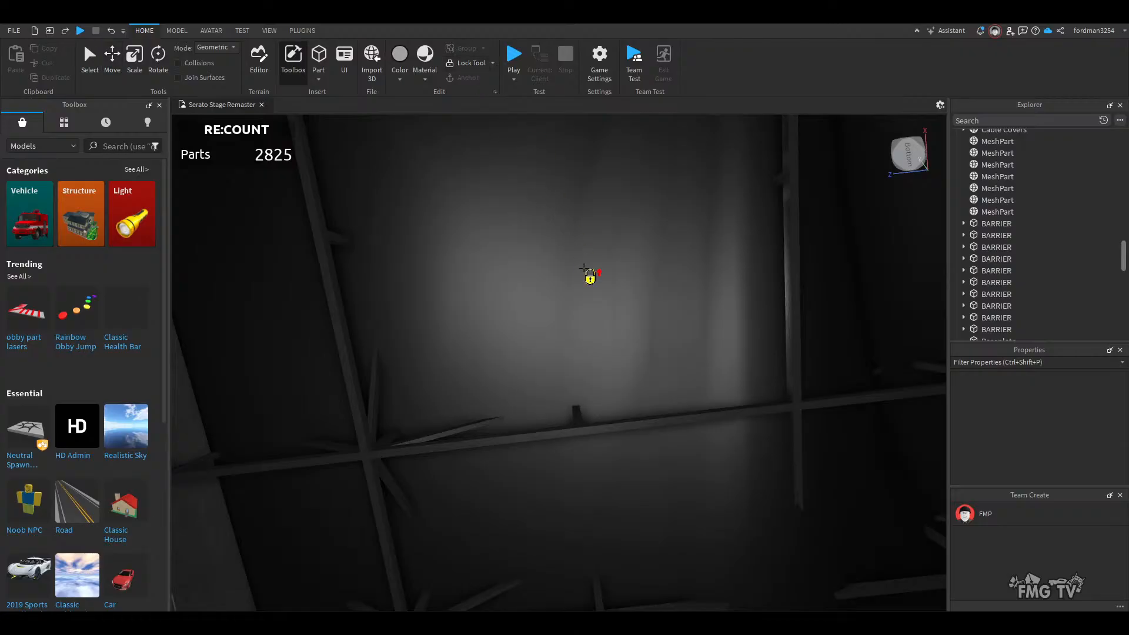
click(462, 65)
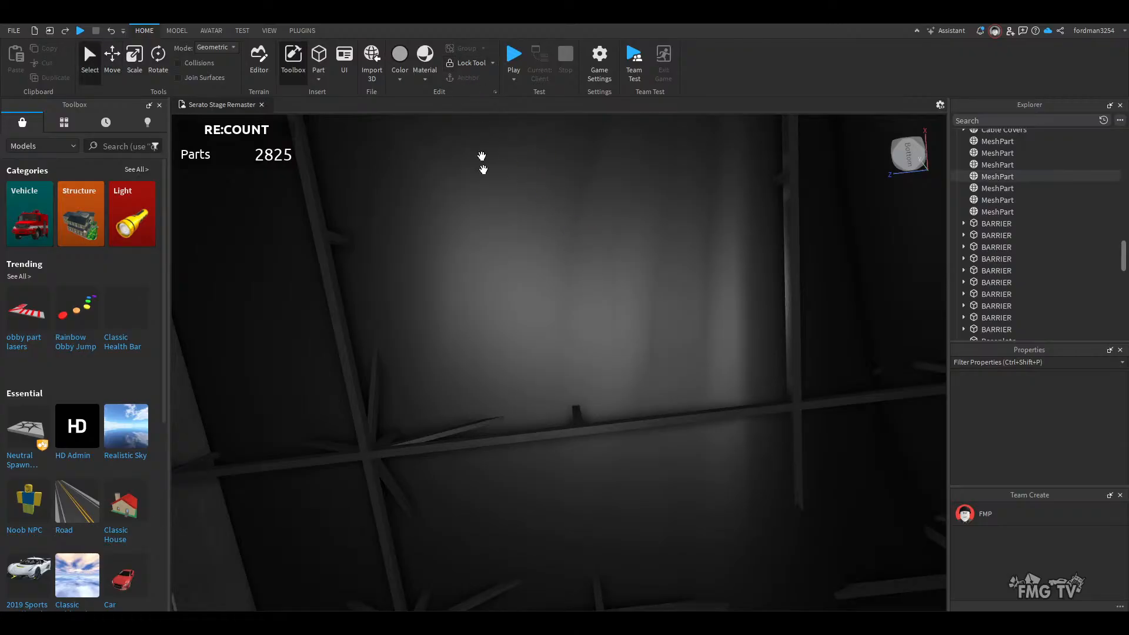
- Delete two more leftover props inside the venue hall
click(521, 309)
right_drag(587, 375, 627, 375)
key(Delete)
click(638, 463)
key(Delete)
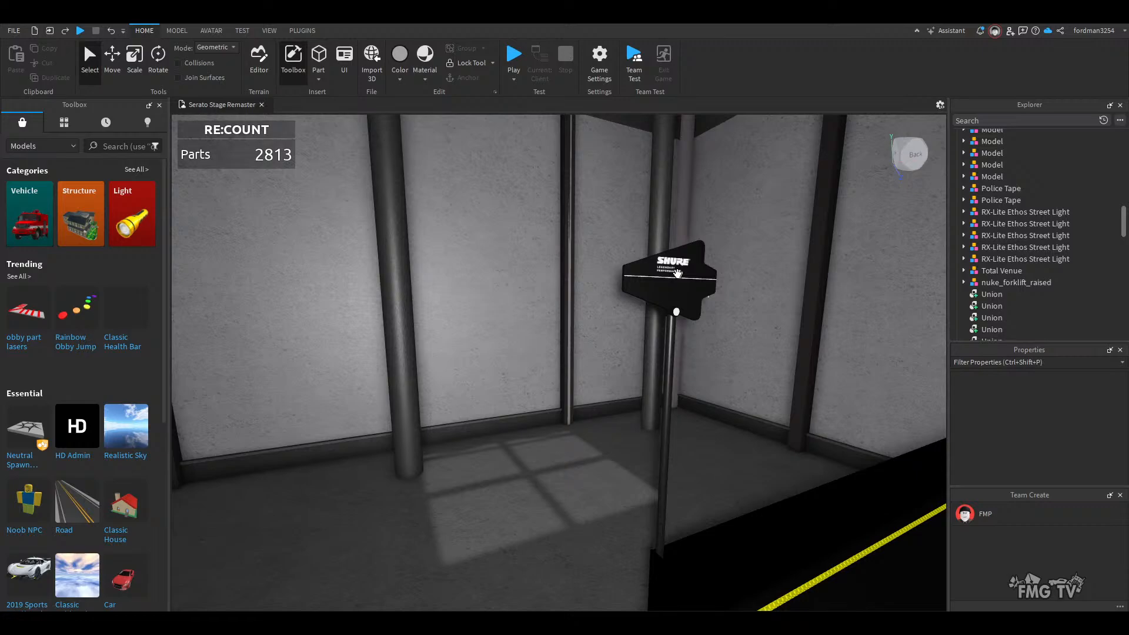
- Delete both Shure Antenna - Mounted models attached to the control booth
click(663, 284)
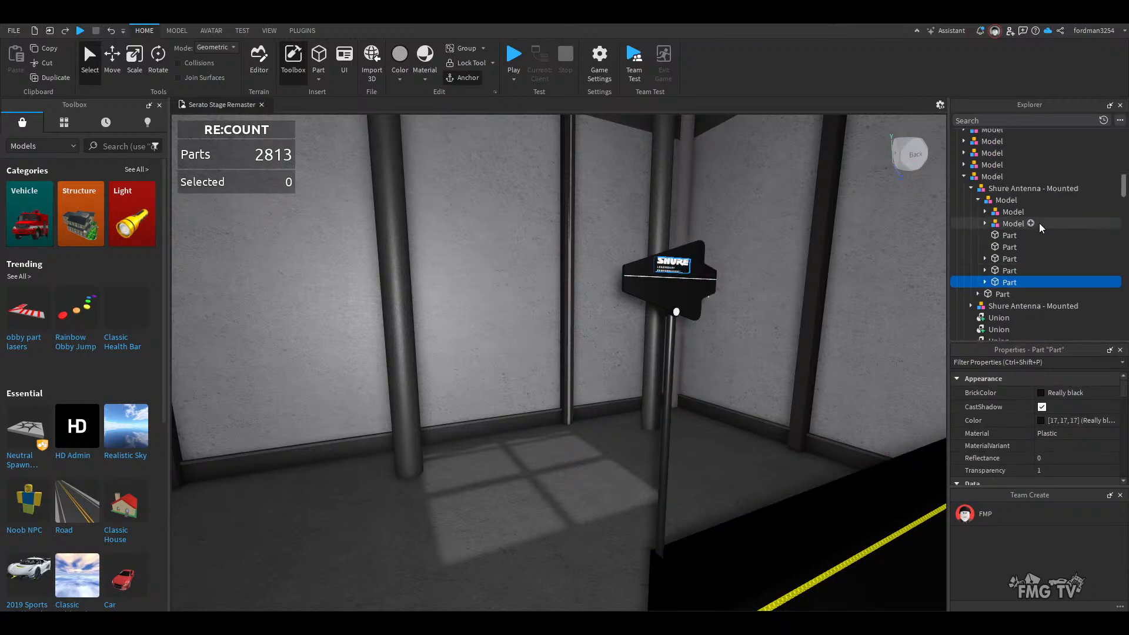
scroll(1008, 294, down, 1)
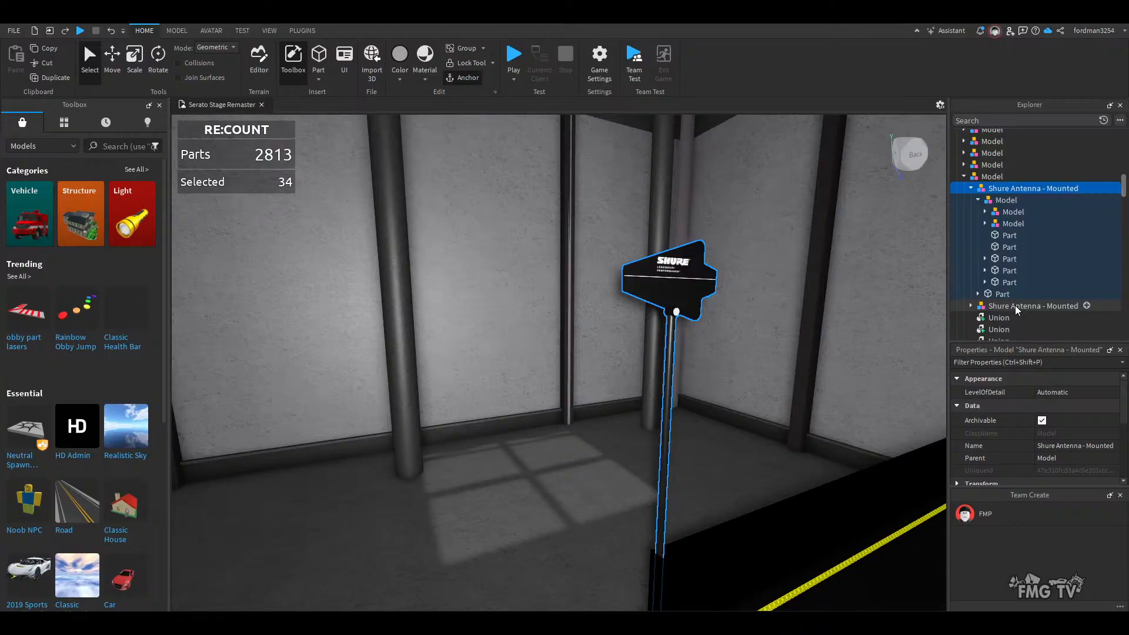
right_drag(505, 453, 527, 455)
key(Delete)
- Delete the flat rectangular part on top of the black control platform facing the bleachers
right_drag(550, 509, 544, 509)
key(w)
key(s)
key(d)
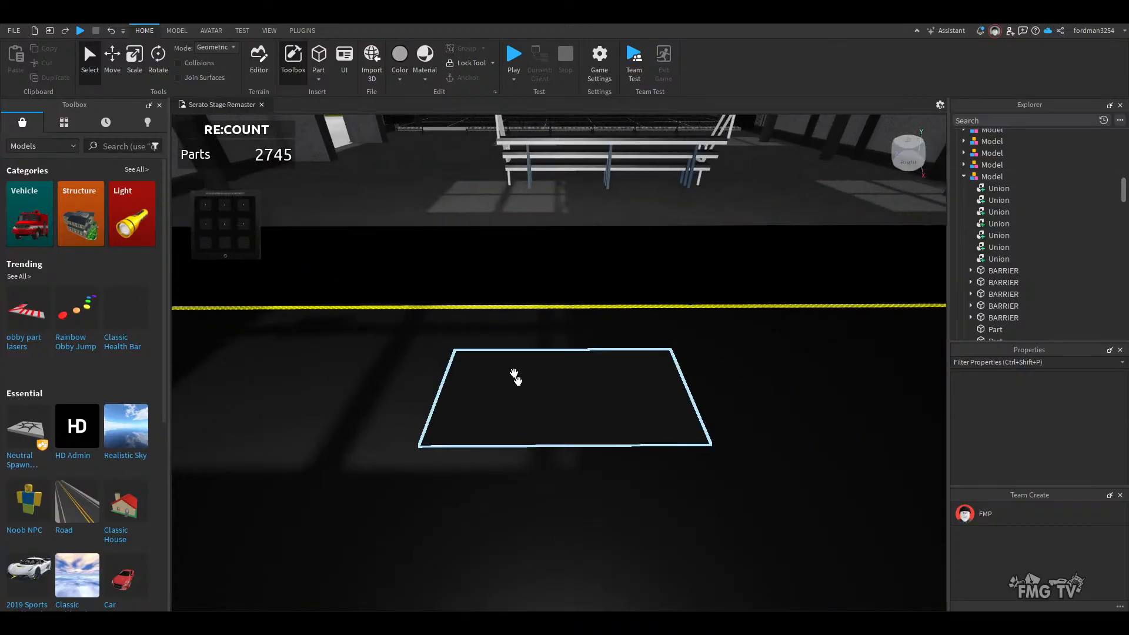
click(303, 30)
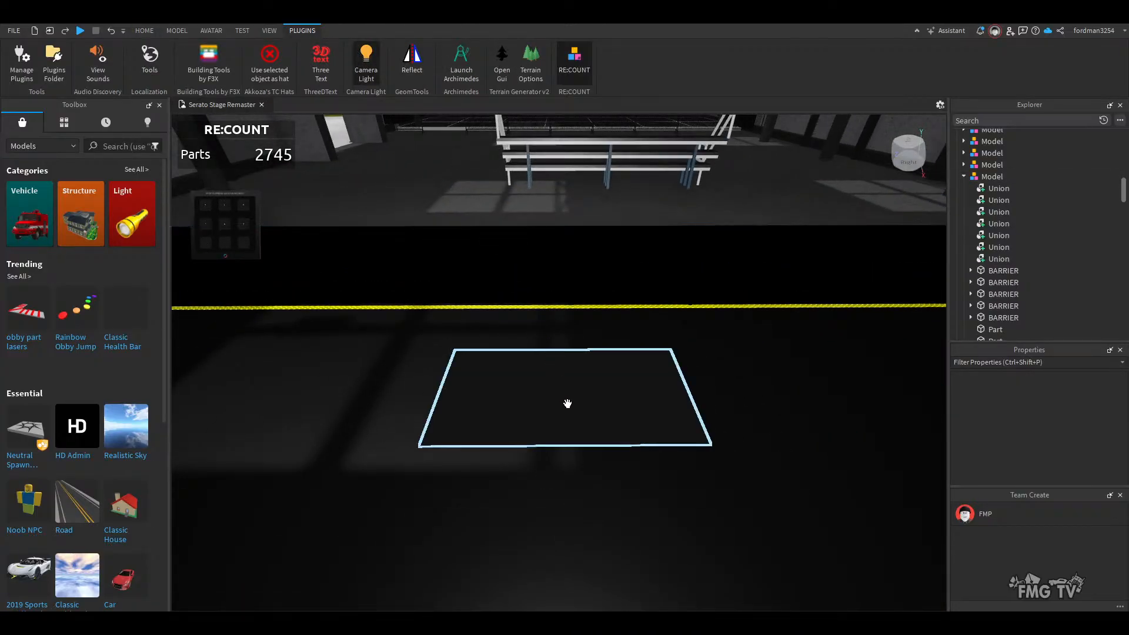
key(Delete)
- Delete the two hanging line-array speaker models beside the stage curtains, including their hoists and rigging frames
right_drag(567, 441, 545, 518)
key(w)
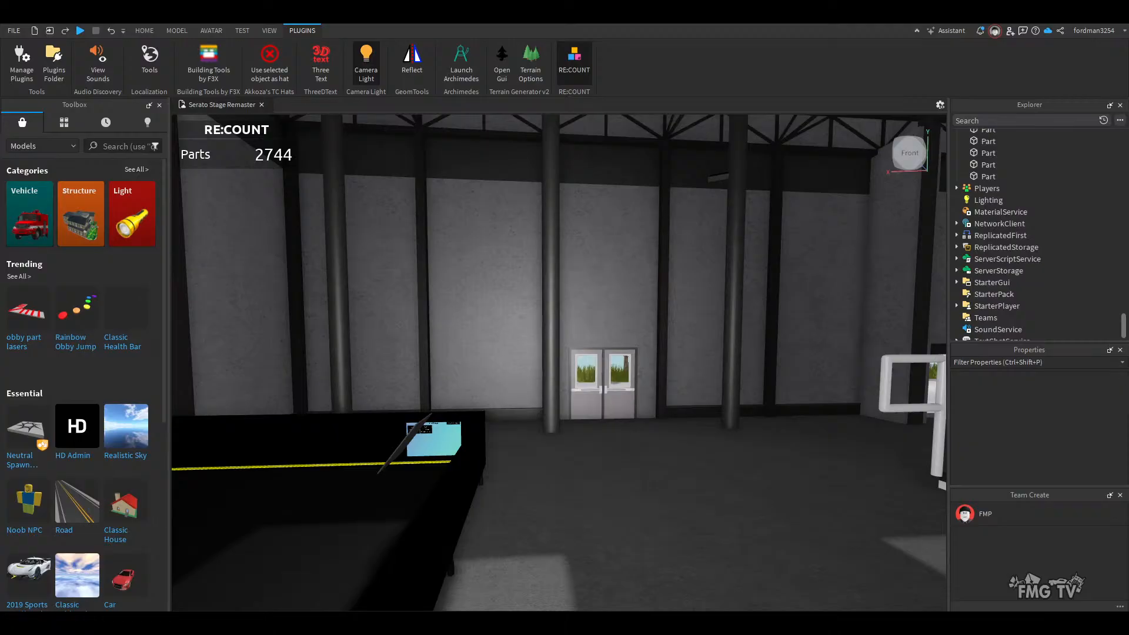
right_drag(693, 534, 691, 524)
key(w)
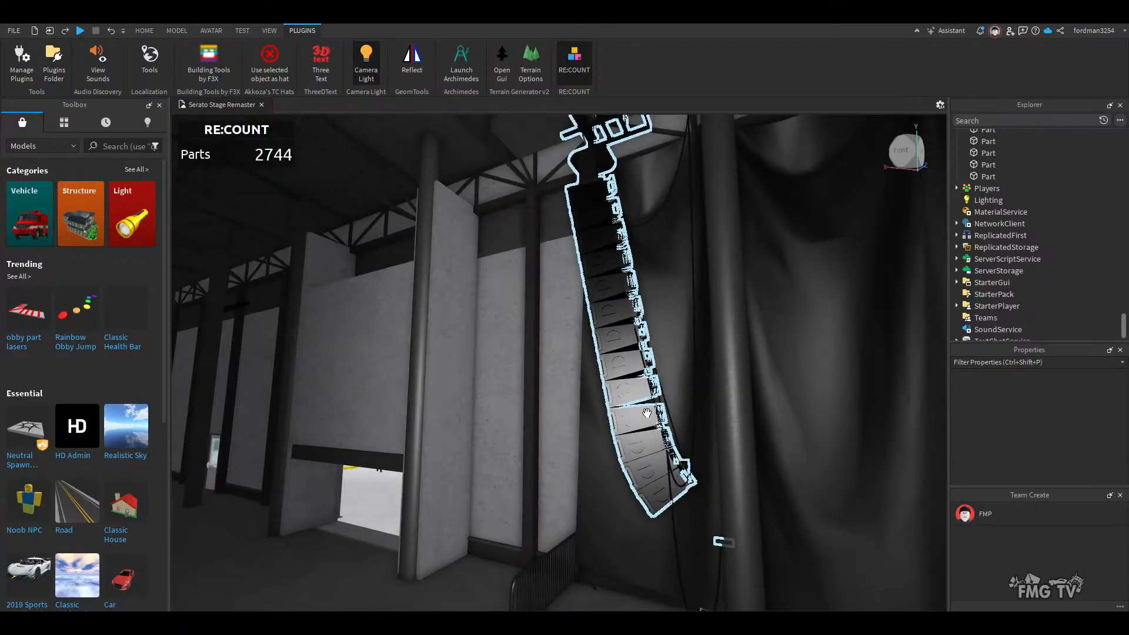
right_drag(649, 425, 615, 414)
scroll(615, 414, down, 5)
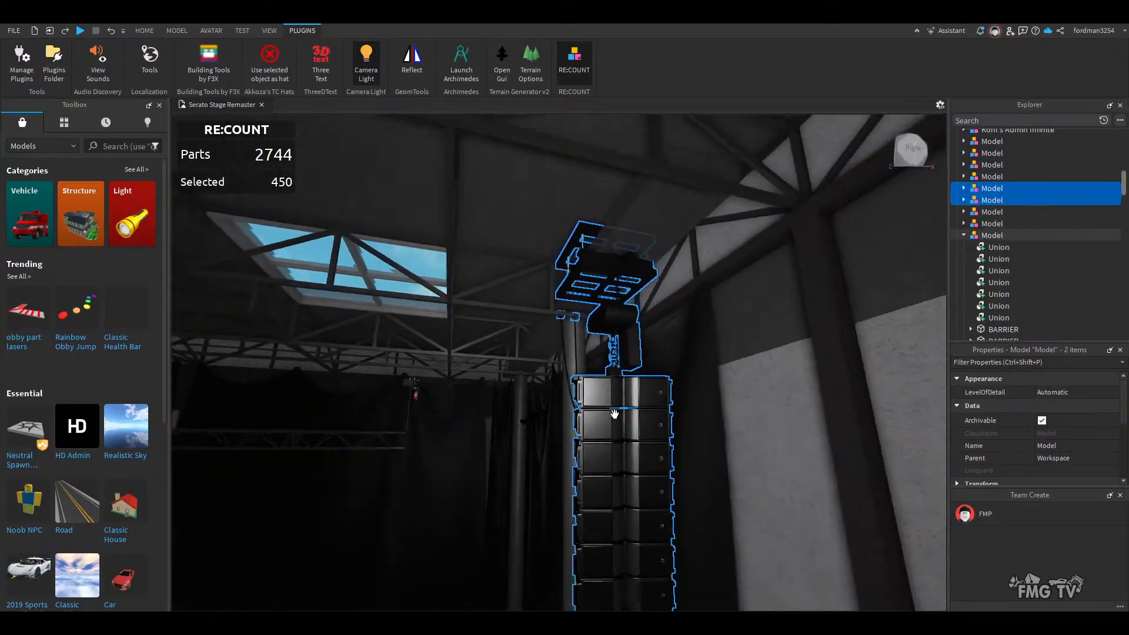
right_drag(615, 415, 615, 414)
middle_drag(615, 415, 615, 414)
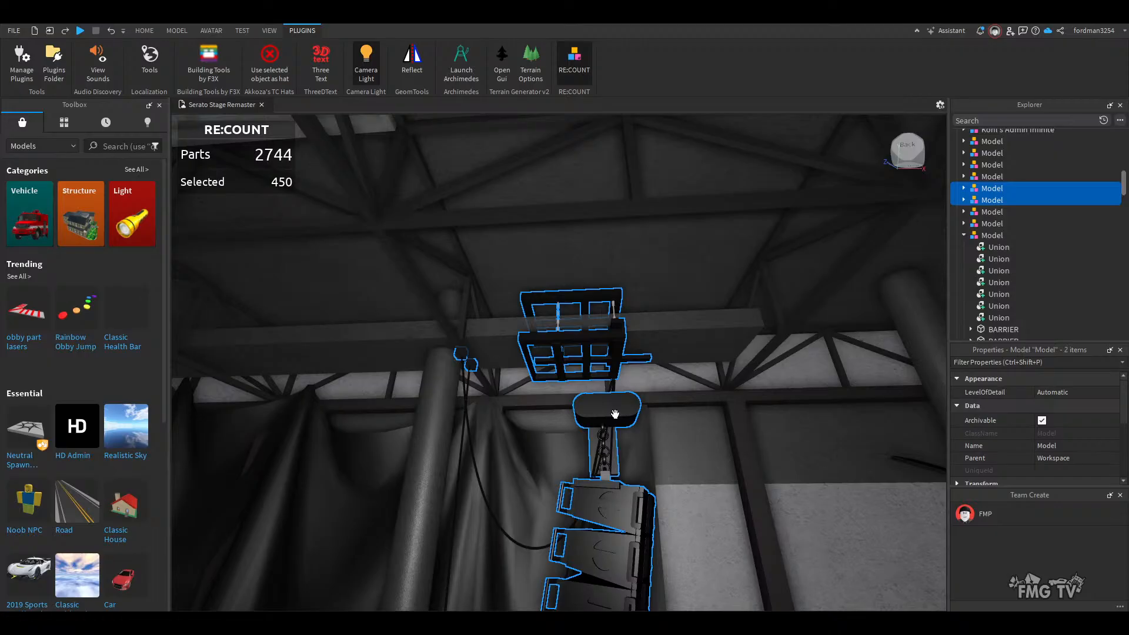
right_drag(615, 414, 587, 529)
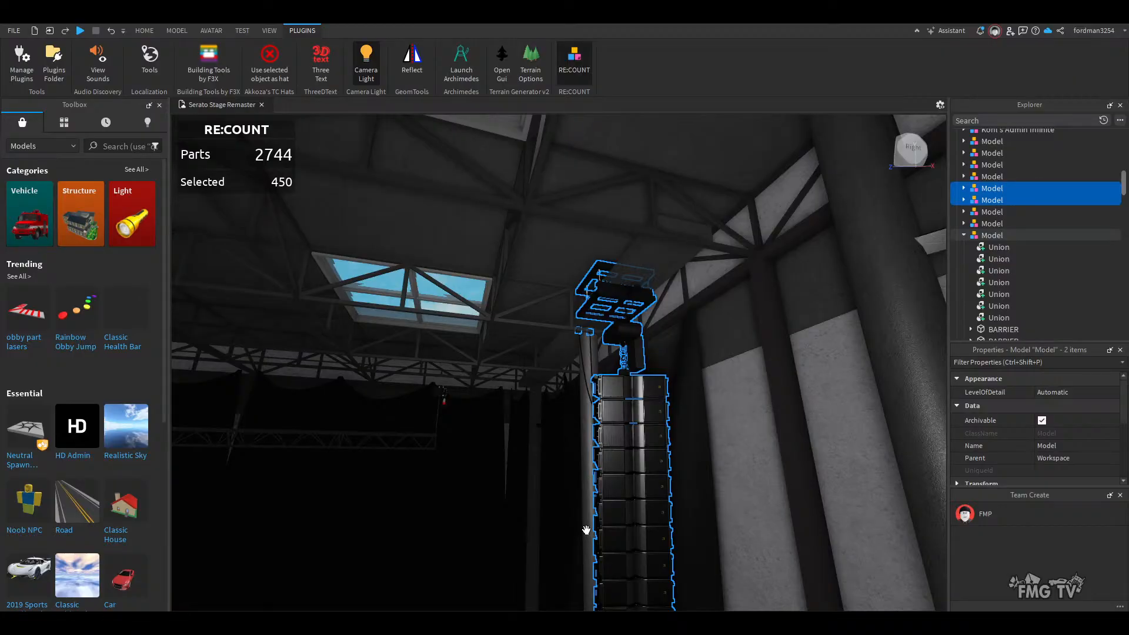
right_drag(586, 529, 587, 530)
right_drag(584, 485, 553, 475)
key(Delete)
- Delete the two wheeled camera crane models on the roof of the building
key(w)
key(w)
key(s)
key(w)
key(w)
click(551, 470)
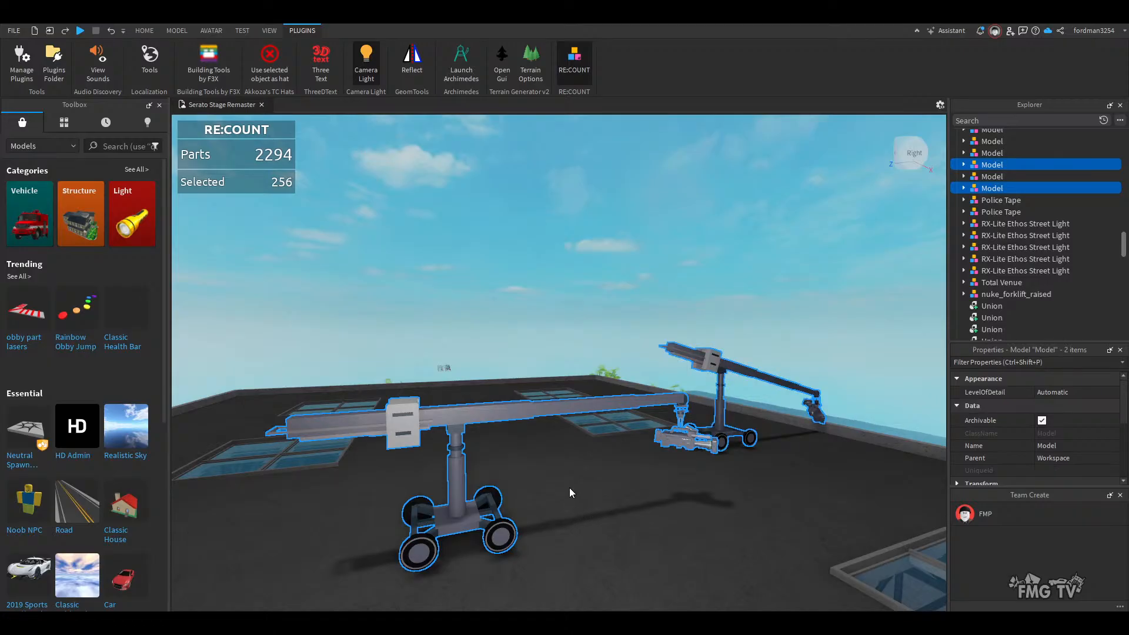
key(Delete)
- Delete the 15 distant models, including the Laminate and Mesh sets, floating in the sky beyond the roof
key(w)
right_drag(577, 479, 578, 478)
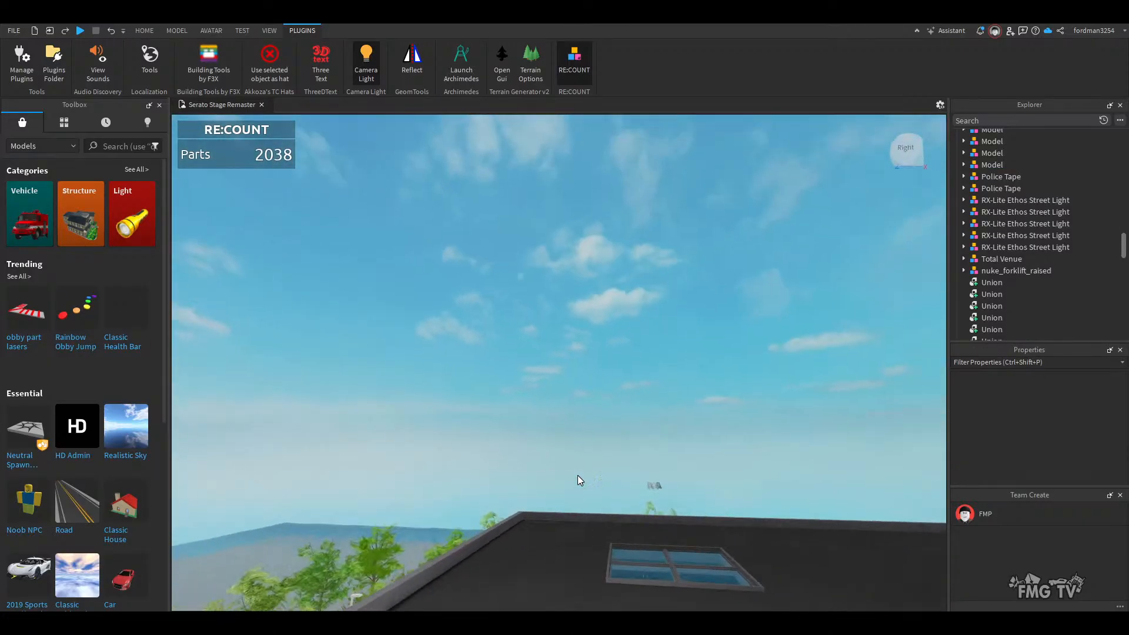
drag(545, 448, 422, 416)
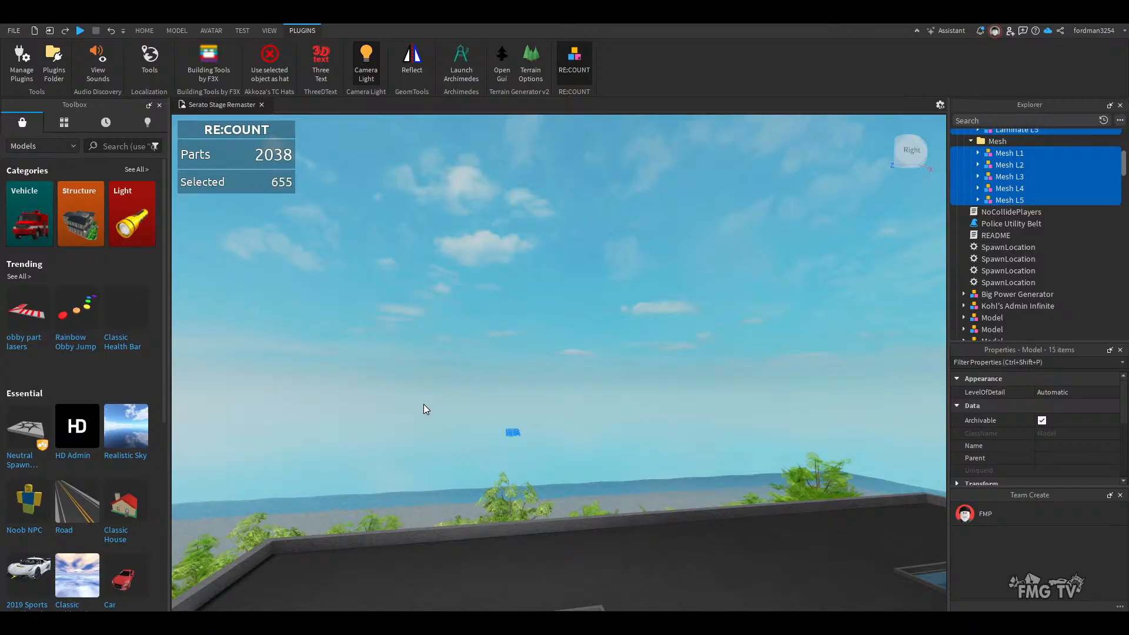
key(Delete)
- Delete the black stage floor model with white grid lines inside the hall
mouse_move(525, 465)
right_down()
mouse_move(564, 462)
mouse_move(510, 479)
right_up()
key(w)
key(w)
key(w)
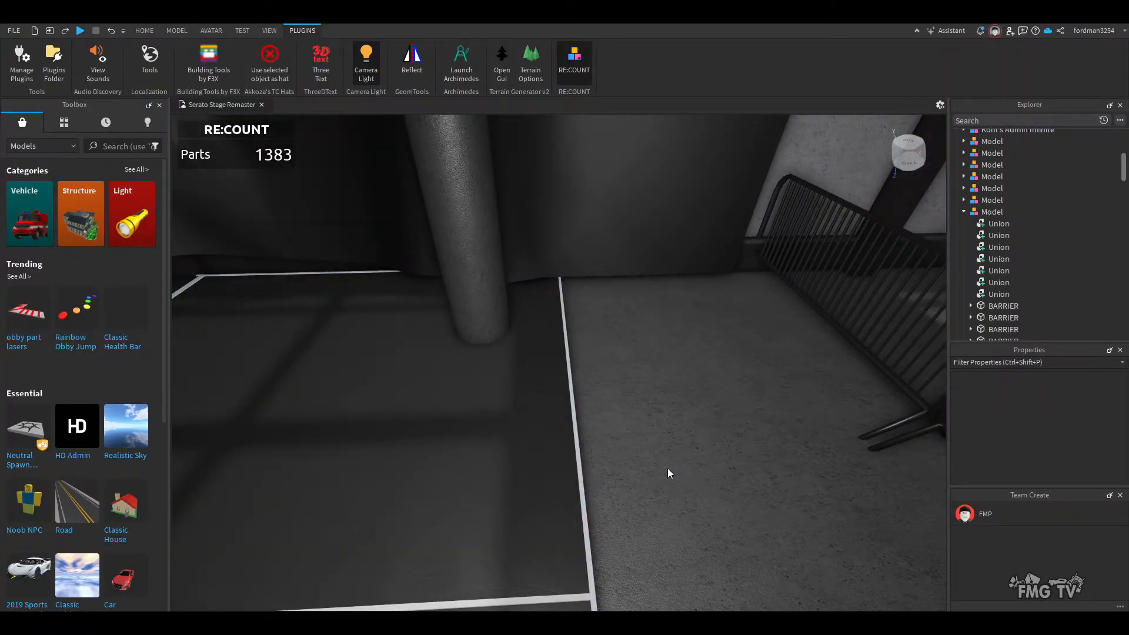
right_drag(668, 469, 668, 467)
key(s)
right_drag(592, 481, 592, 482)
click(666, 458)
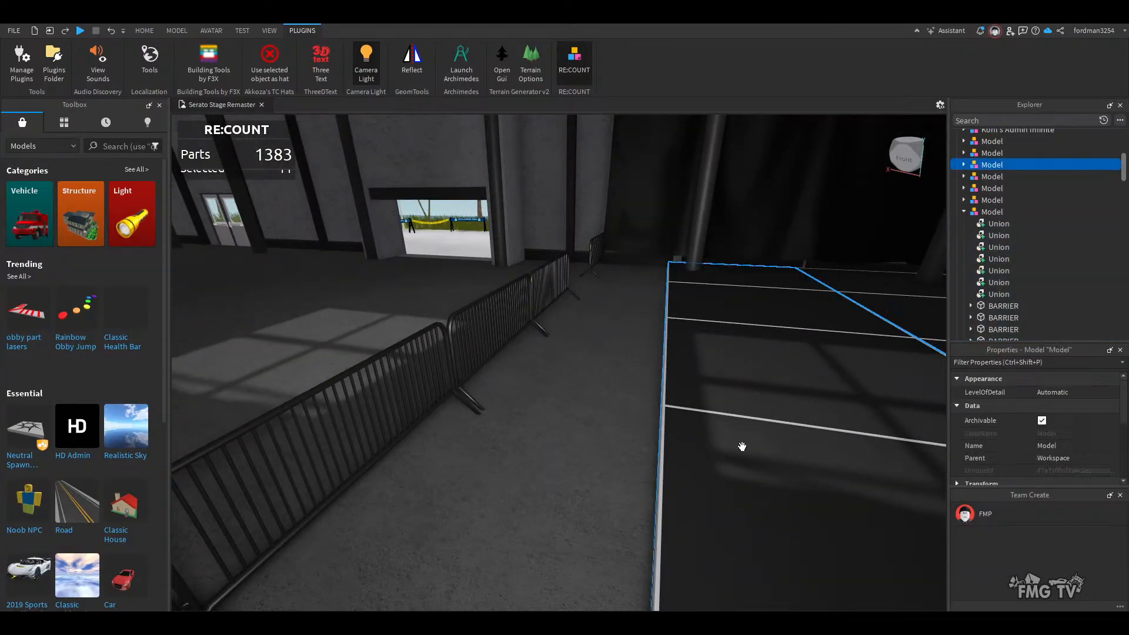
right_drag(693, 456, 712, 429)
right_drag(661, 456, 515, 429)
key(Delete)
- Delete the remaining hanging truss, the Cable Covers part and the row of crowd barriers
click(443, 298)
click(477, 445)
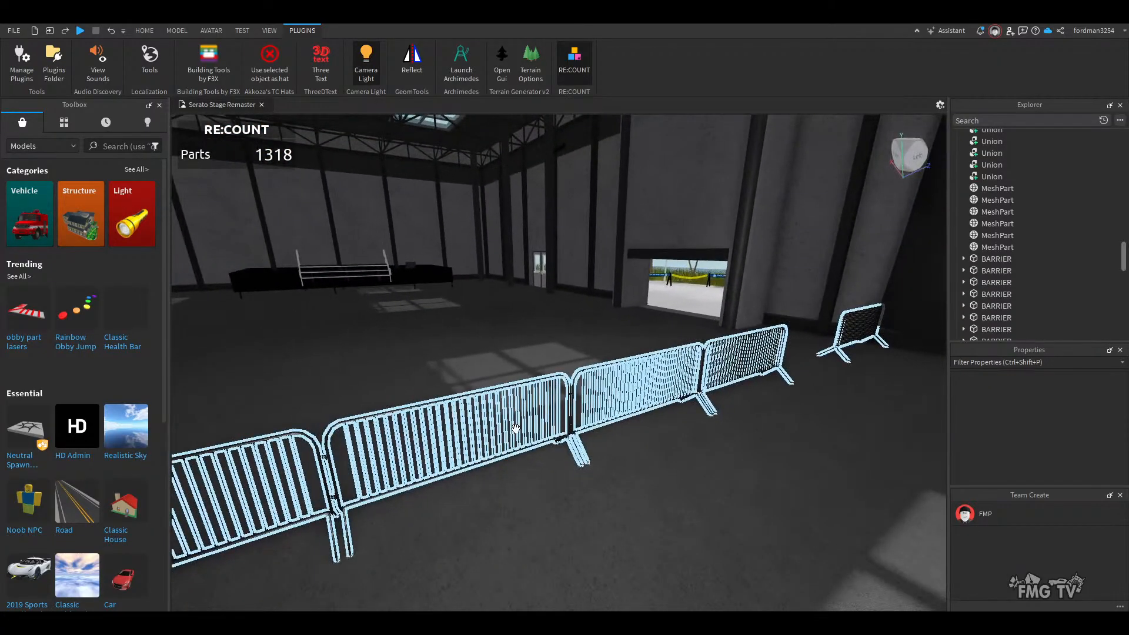
click(515, 429)
key(Delete)
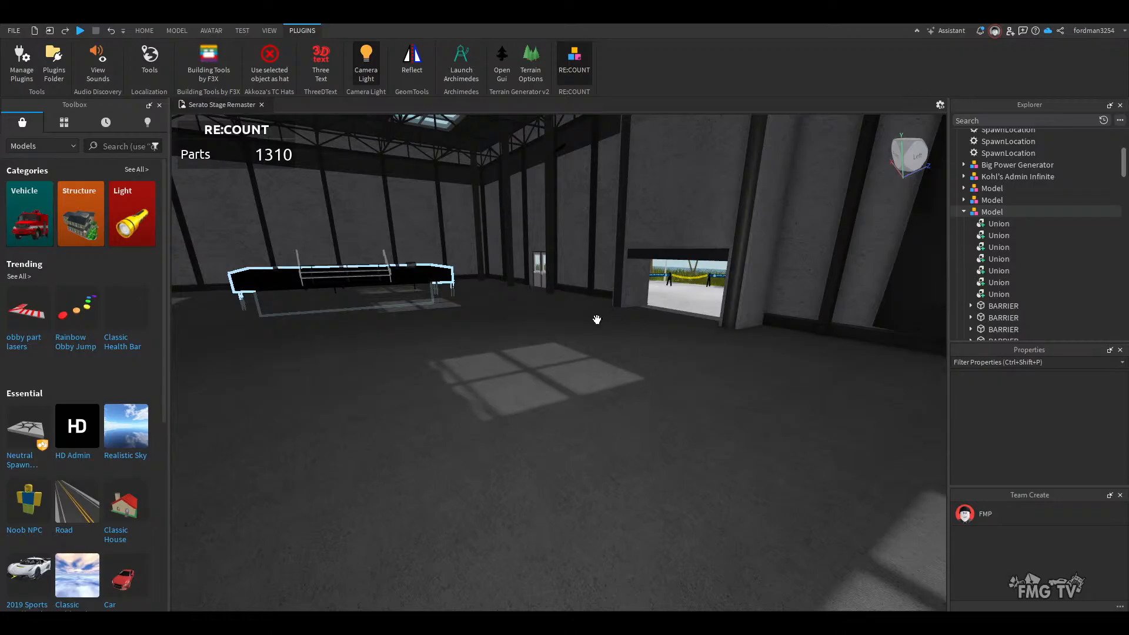
- Undo the recent deletions to restore the barriers, Cable Covers, hanging truss and white-lined stage floor
right_drag(545, 429, 545, 429)
scroll(545, 429, down, 7)
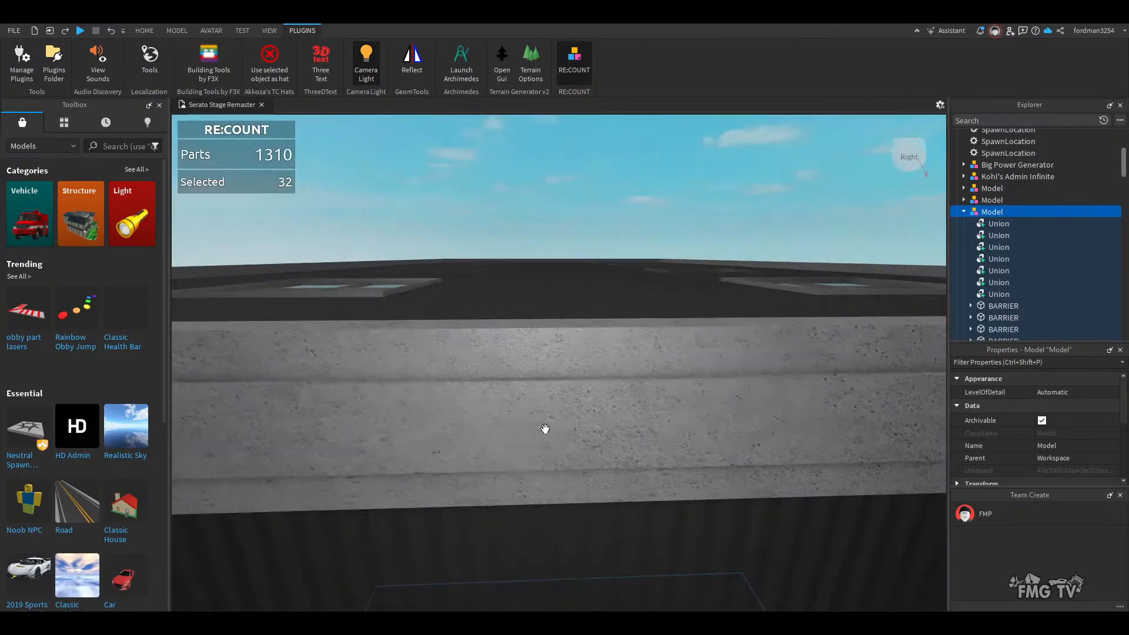
scroll(545, 429, up, 8)
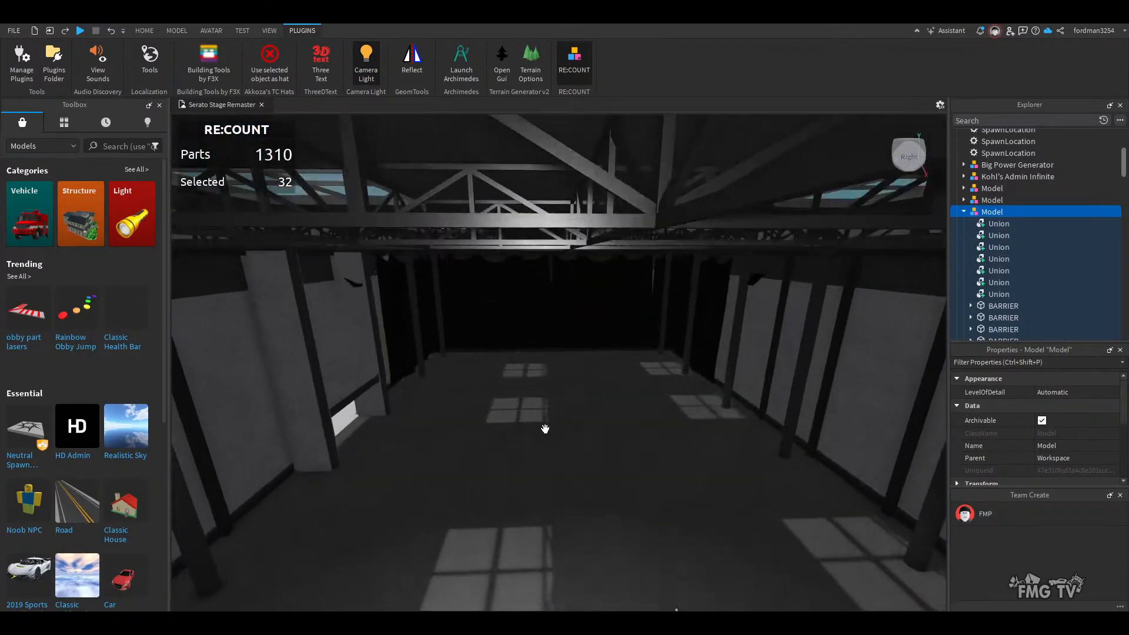
scroll(545, 429, up, 2)
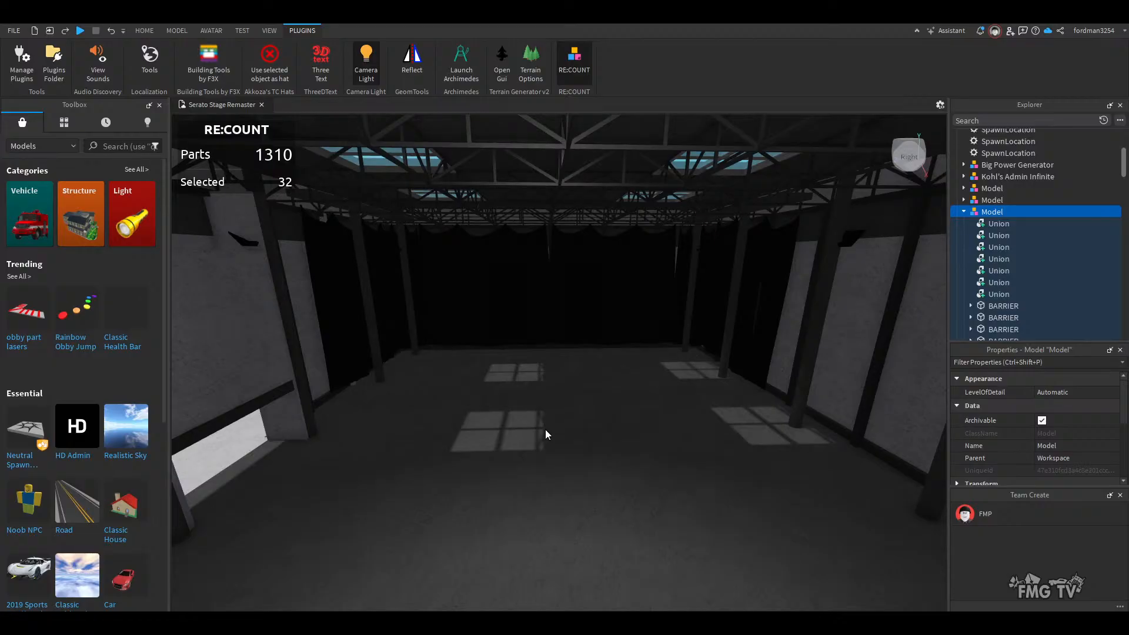
right_drag(545, 430, 604, 520)
key(s)
key(ctrl+v)
key(ctrl+z)
key(ctrl+z)
key(ctrl+z)
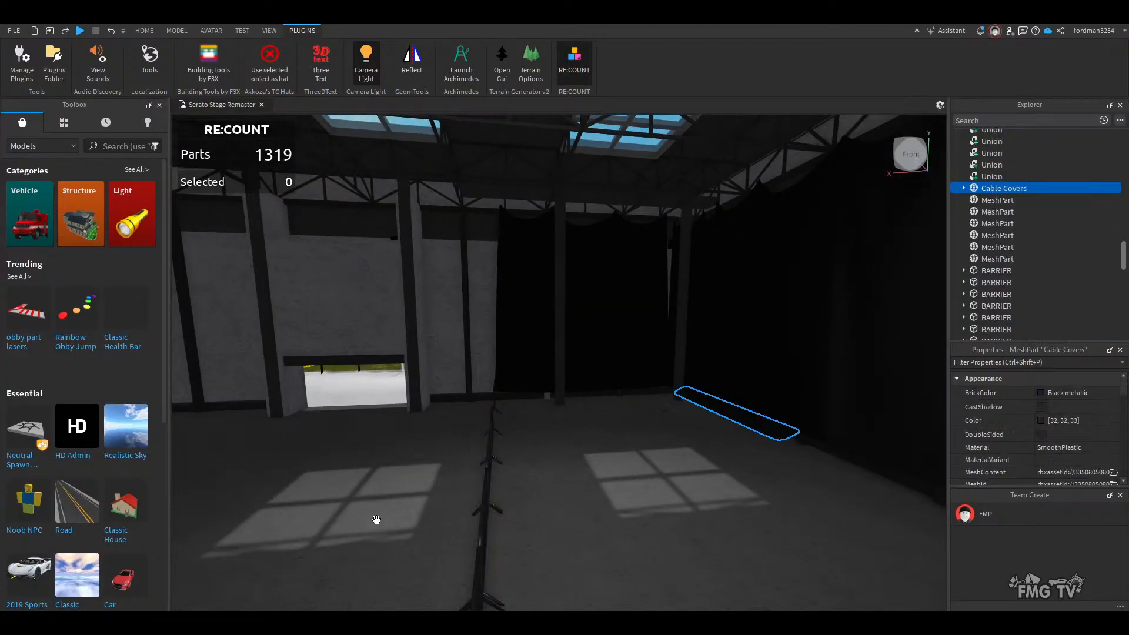
- Delete the hanging truss model with its hoist, the Cable Covers part and the crowd barriers, keeping the stage floor
right_drag(376, 520, 522, 464)
click(511, 306)
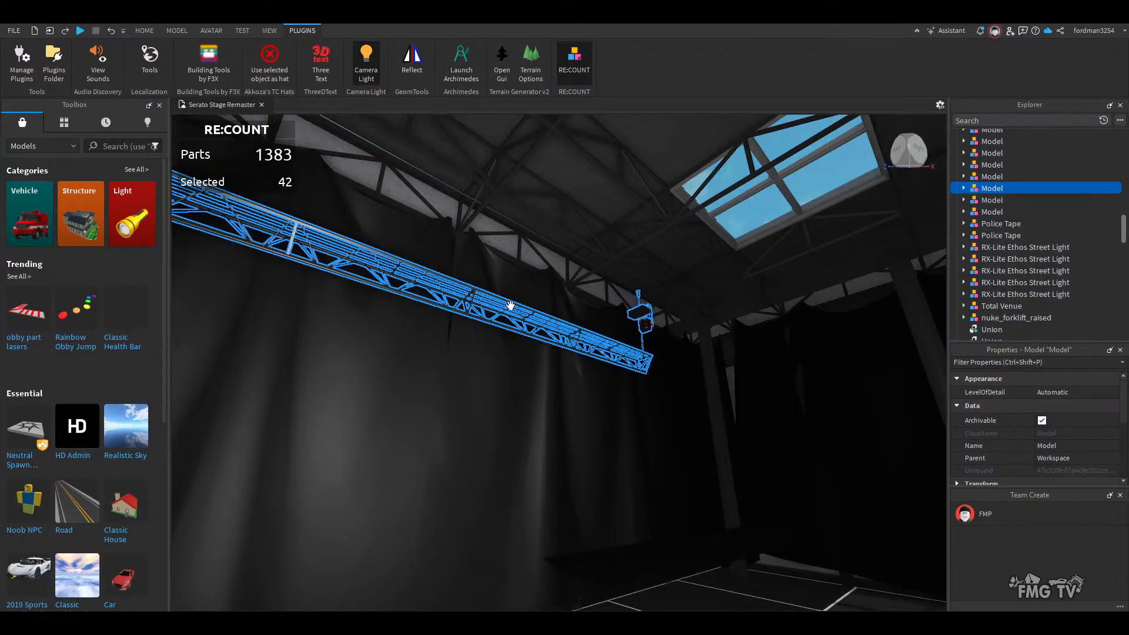
key(Delete)
right_drag(519, 325, 556, 434)
click(515, 424)
key(Delete)
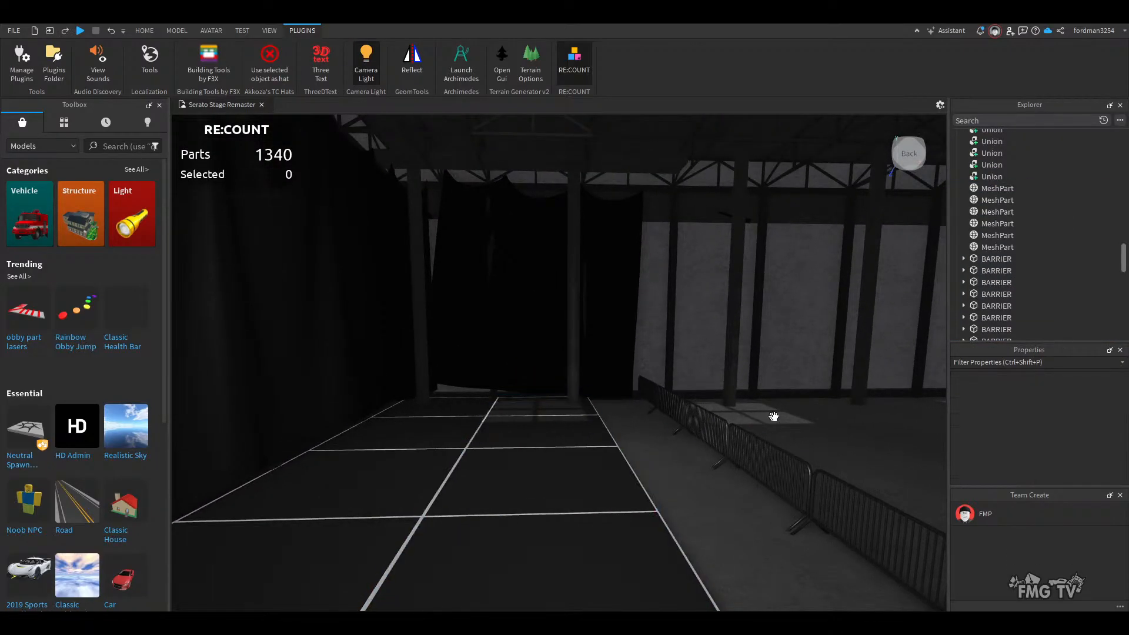
click(747, 448)
key(Delete)
- Inspect the curtained walls and roof structure inside the hall and the whole building from outside
right_drag(683, 493, 685, 484)
key(w)
scroll(686, 485, up, 2)
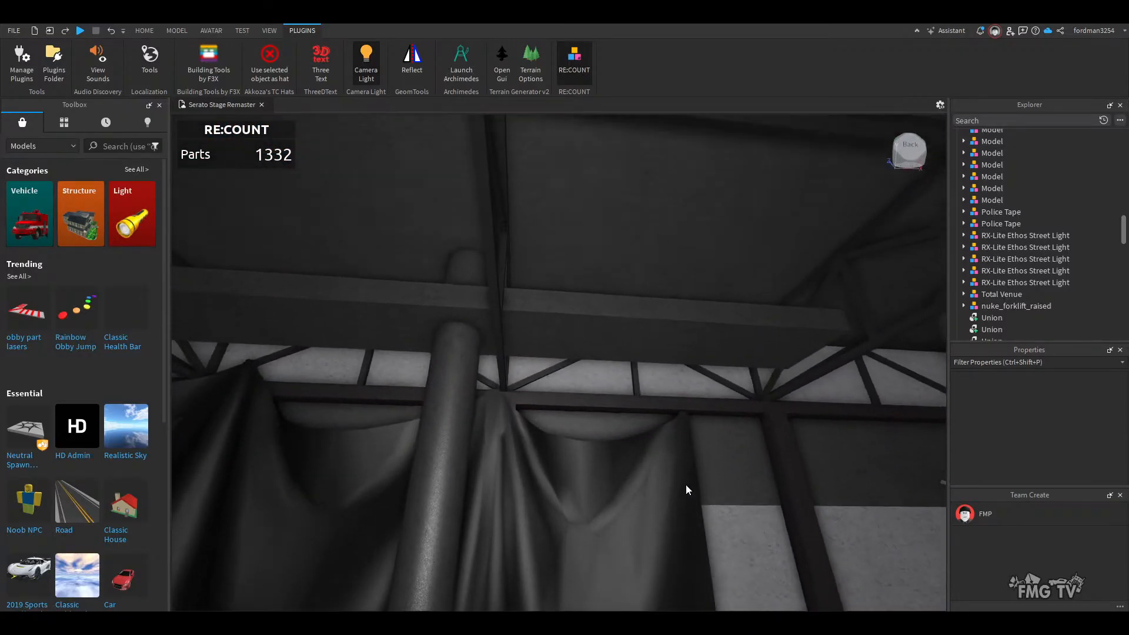
scroll(686, 484, down, 3)
right_drag(444, 486, 444, 485)
scroll(445, 487, down, 5)
scroll(444, 486, down, 2)
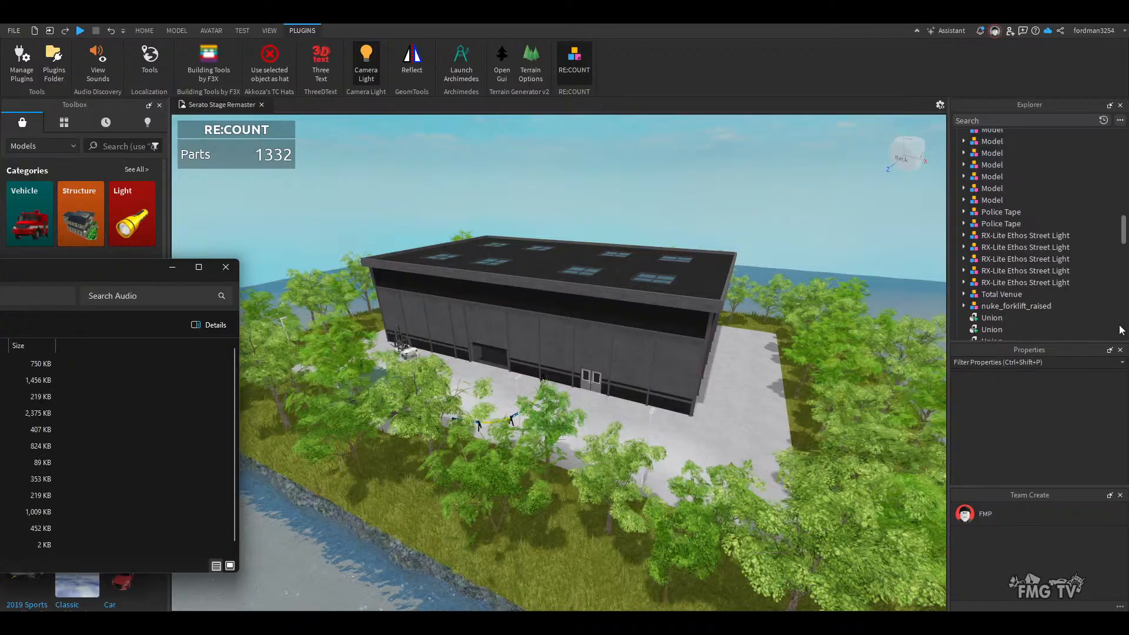
- Switch to File Explorer and import TD Speaker Pack 2025.rbxm from the TacticalDuckey Stuff folder into the place
drag(47, 268, 718, 241)
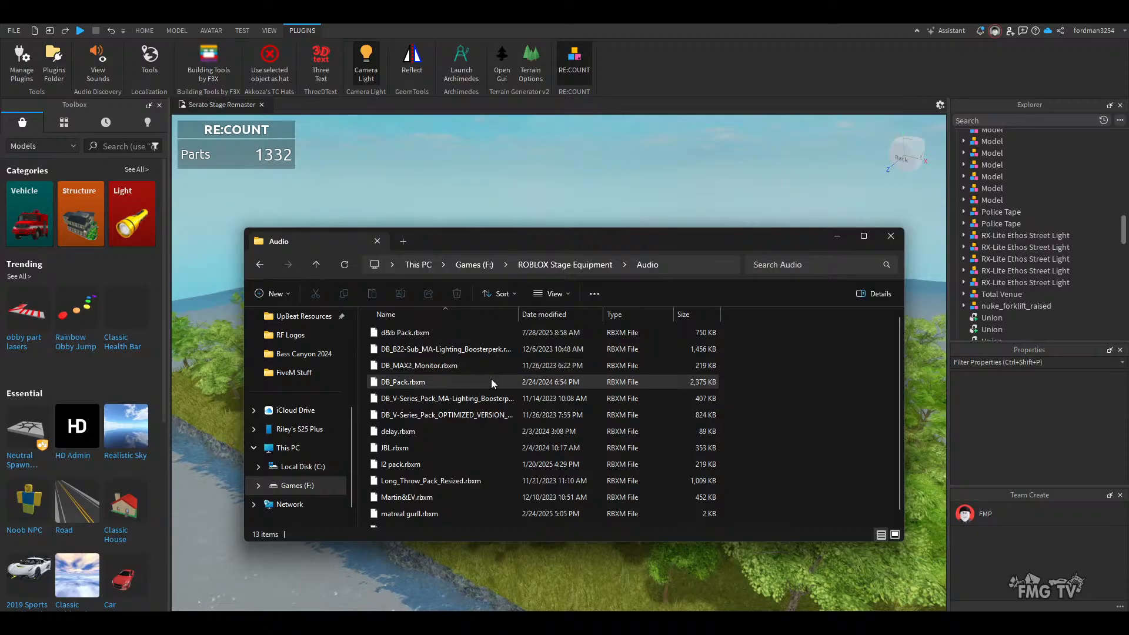
key(alt+Up)
scroll(457, 400, down, 1)
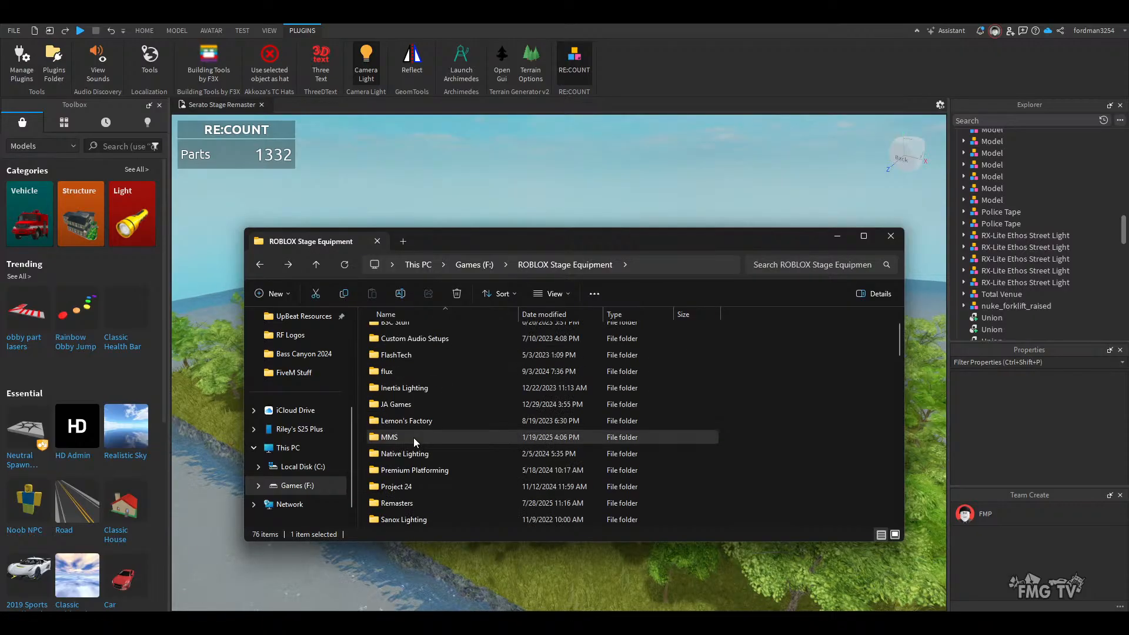
scroll(414, 437, down, 5)
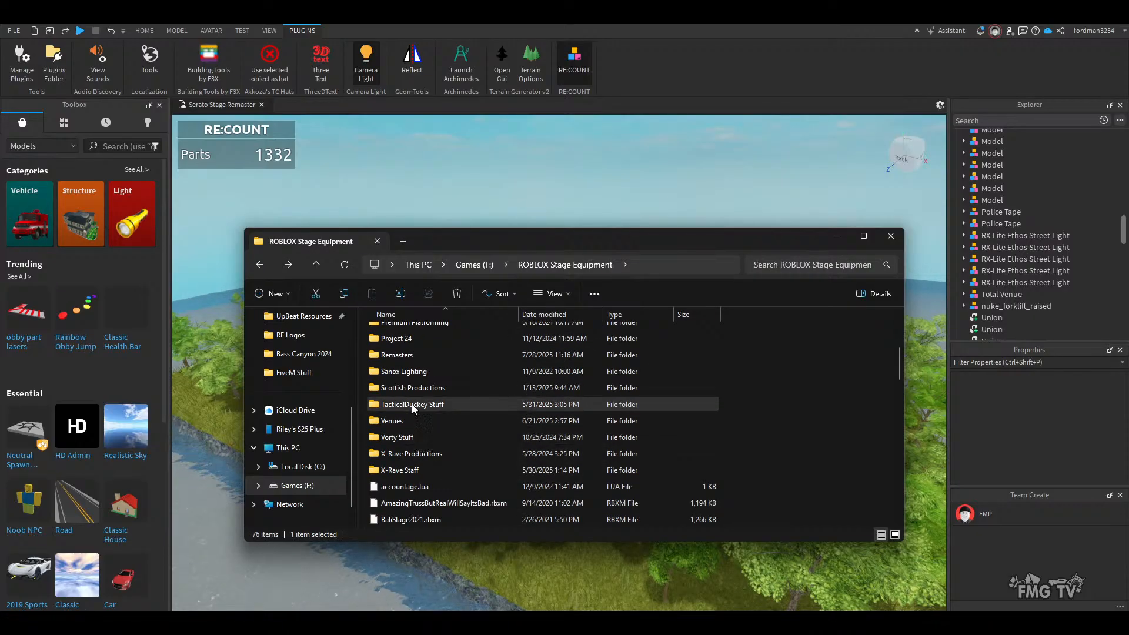
double_click(411, 406)
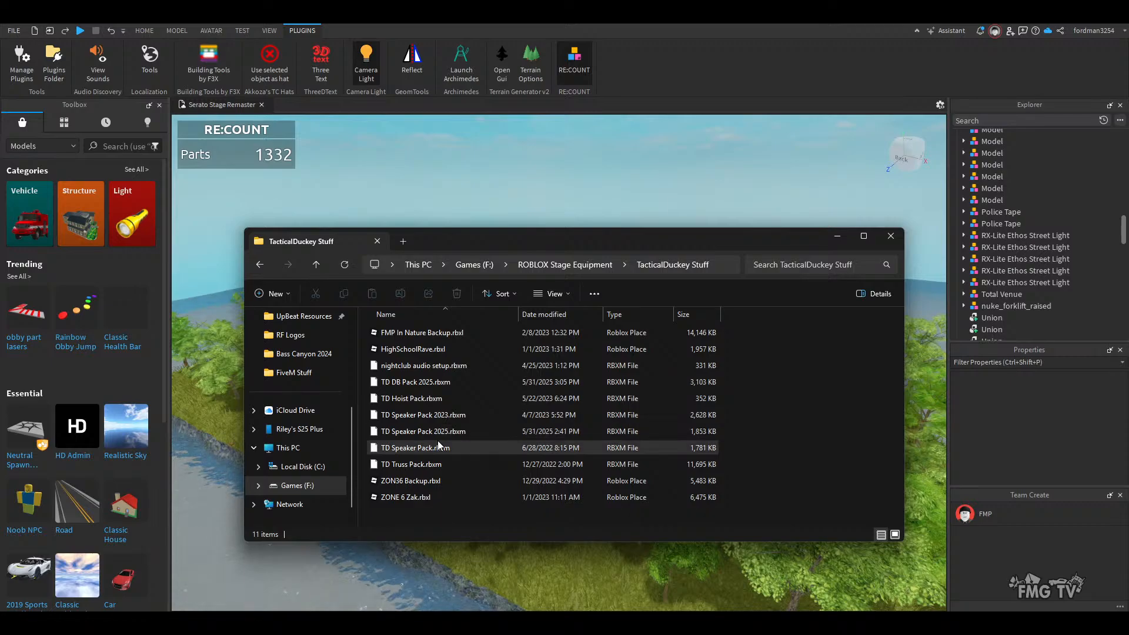
drag(435, 434, 480, 177)
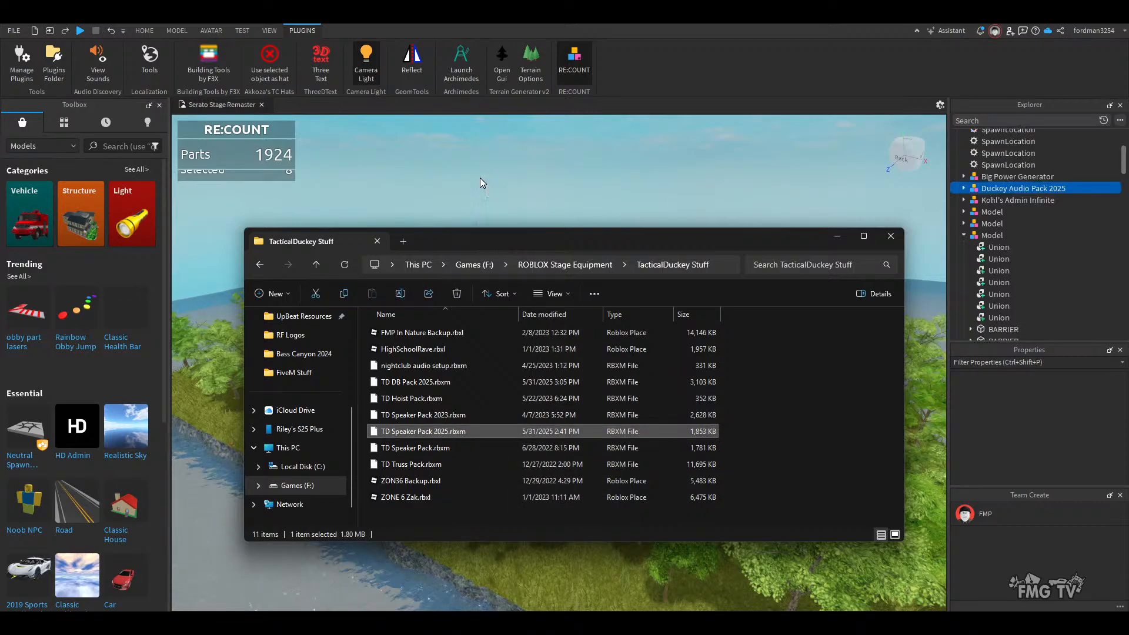
click(844, 235)
- Raise the imported Duckey Audio Pack 2025 model by about 55.8 studs
scroll(601, 493, up, 10)
scroll(601, 492, down, 15)
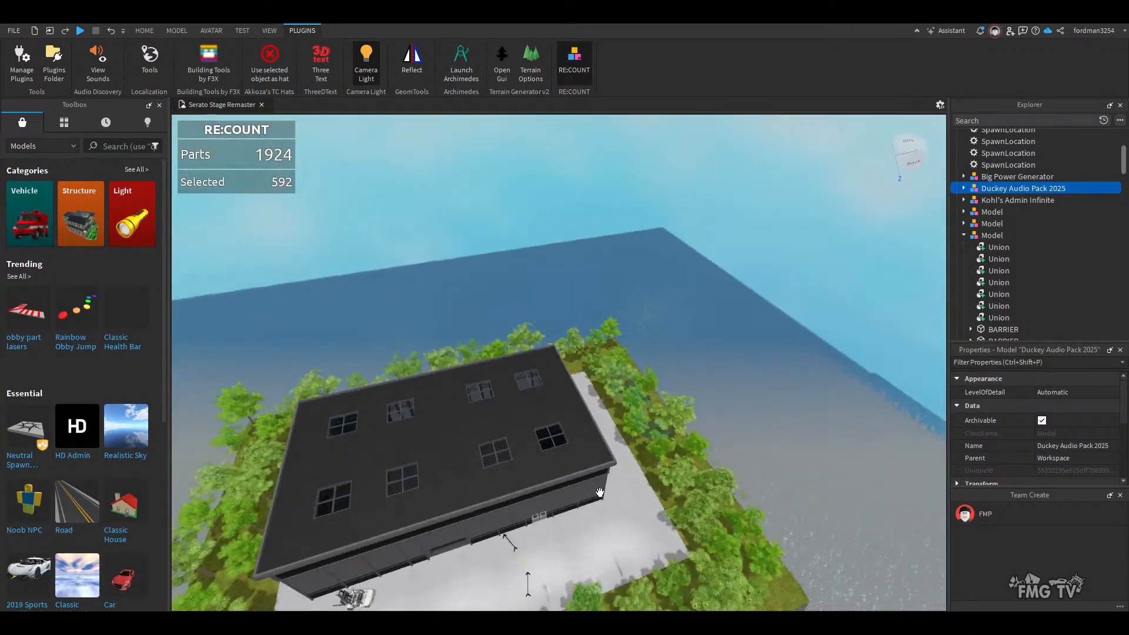
right_drag(599, 493, 601, 493)
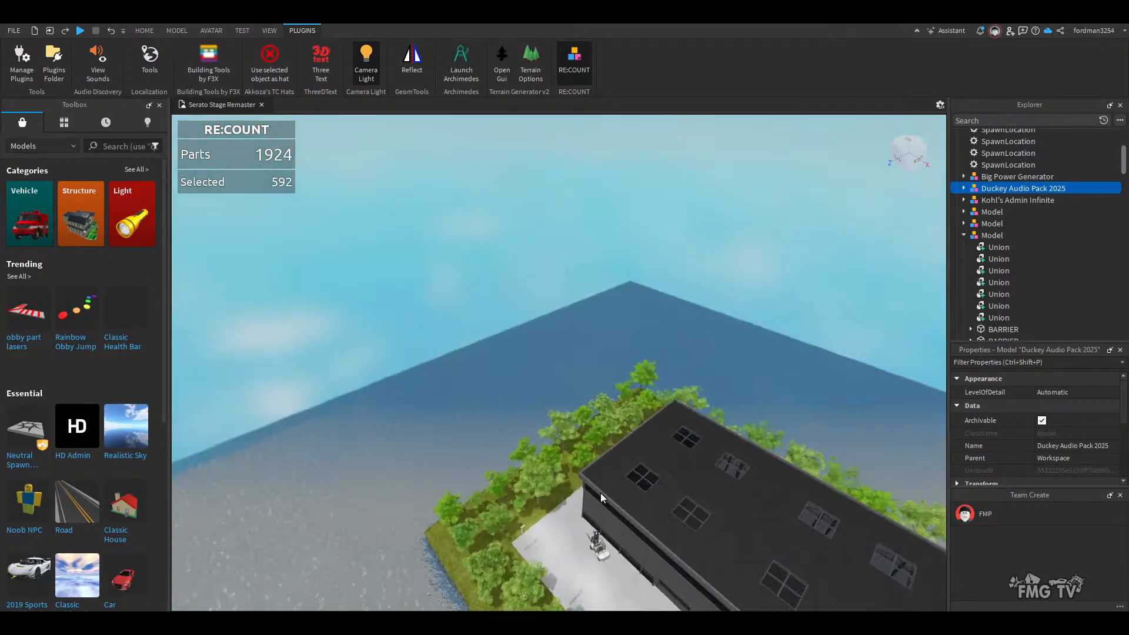
click(144, 31)
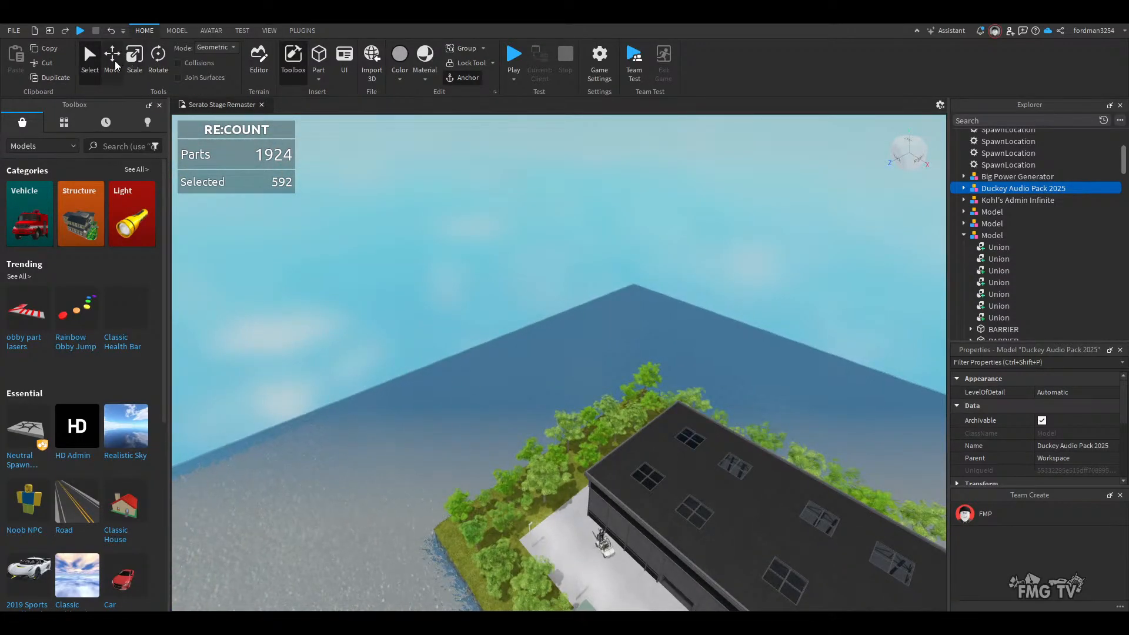
click(113, 58)
right_drag(494, 390, 494, 391)
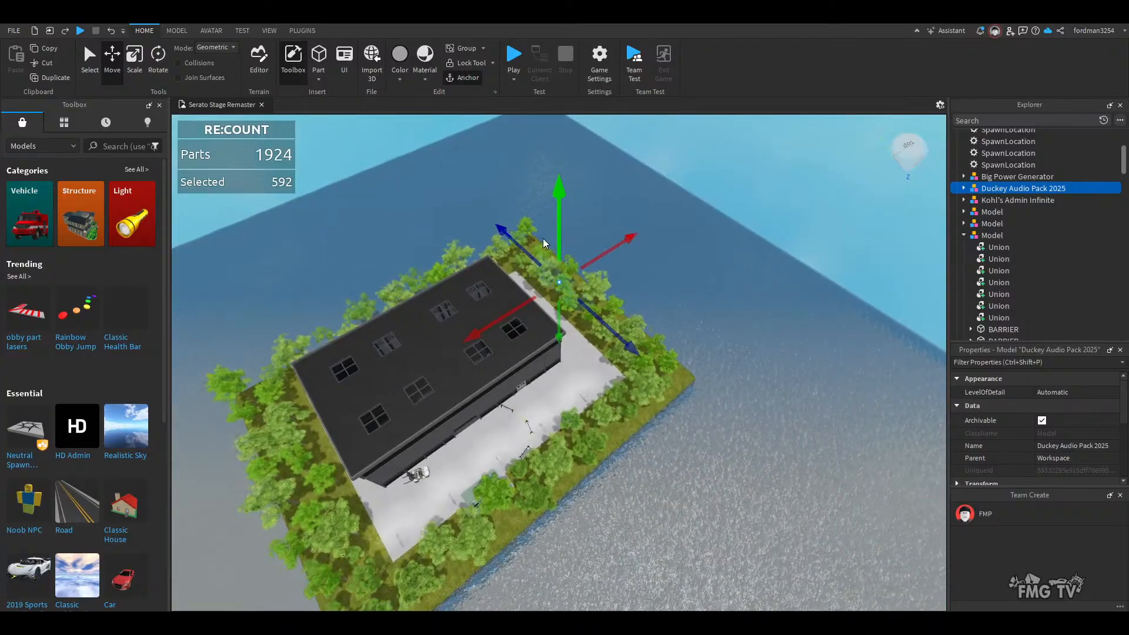
drag(559, 327, 559, 287)
- Examine the speakers and stands of the Duckey Audio Pack 2025 up close and from a distance
key(w)
right_drag(575, 320, 574, 320)
right_drag(604, 415, 603, 415)
key(w)
key(w)
key(s)
key(d)
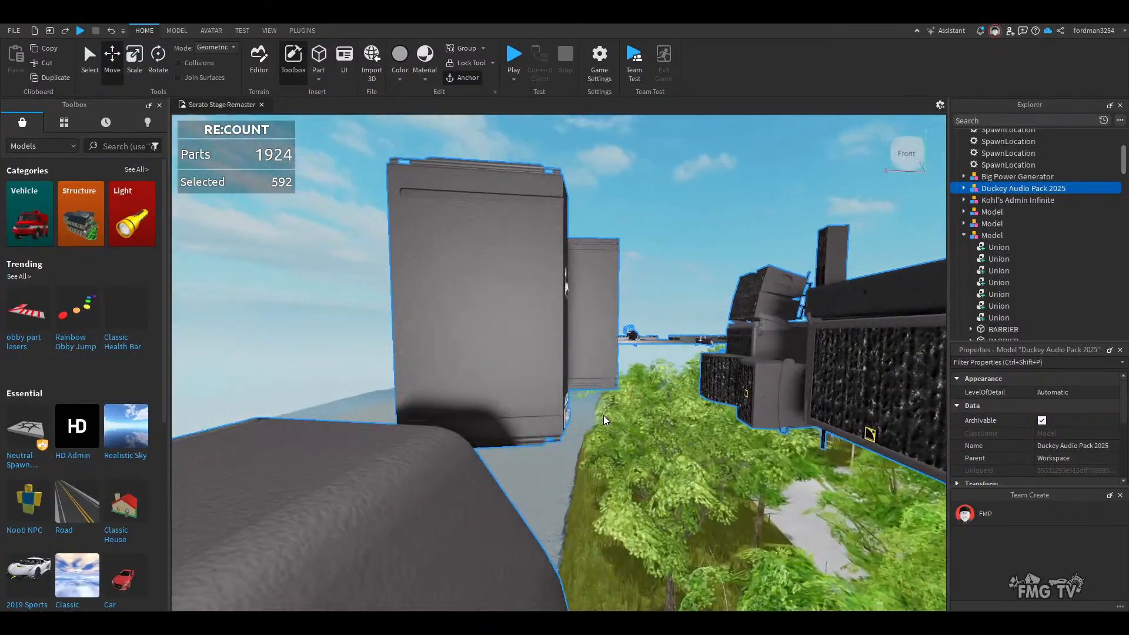
key(s)
scroll(971, 197, down, 10)
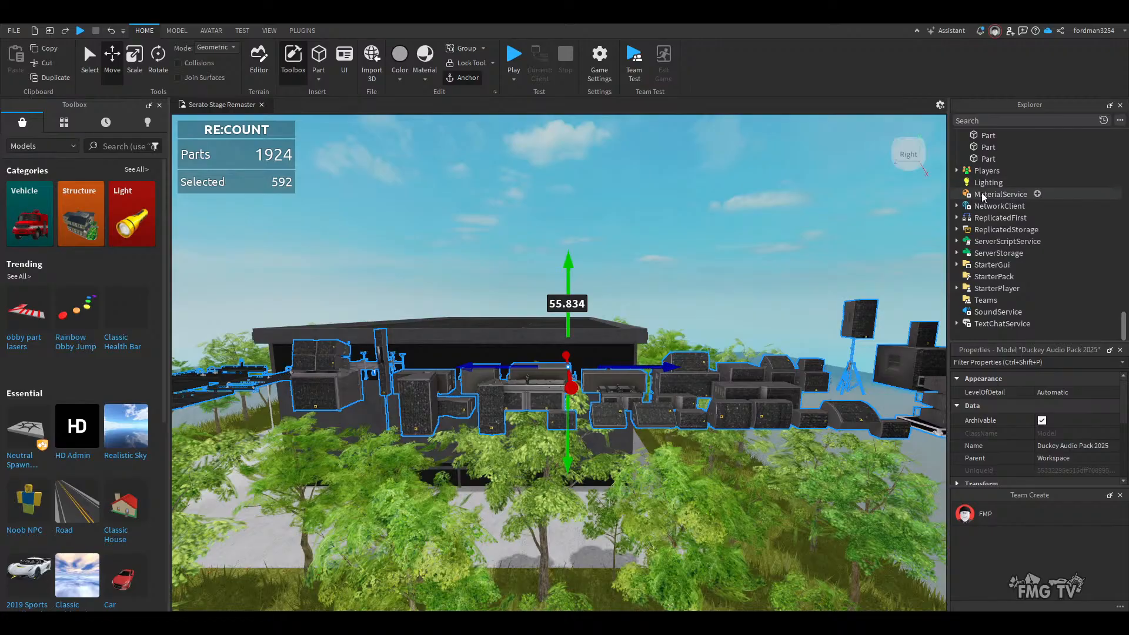
click(17, 33)
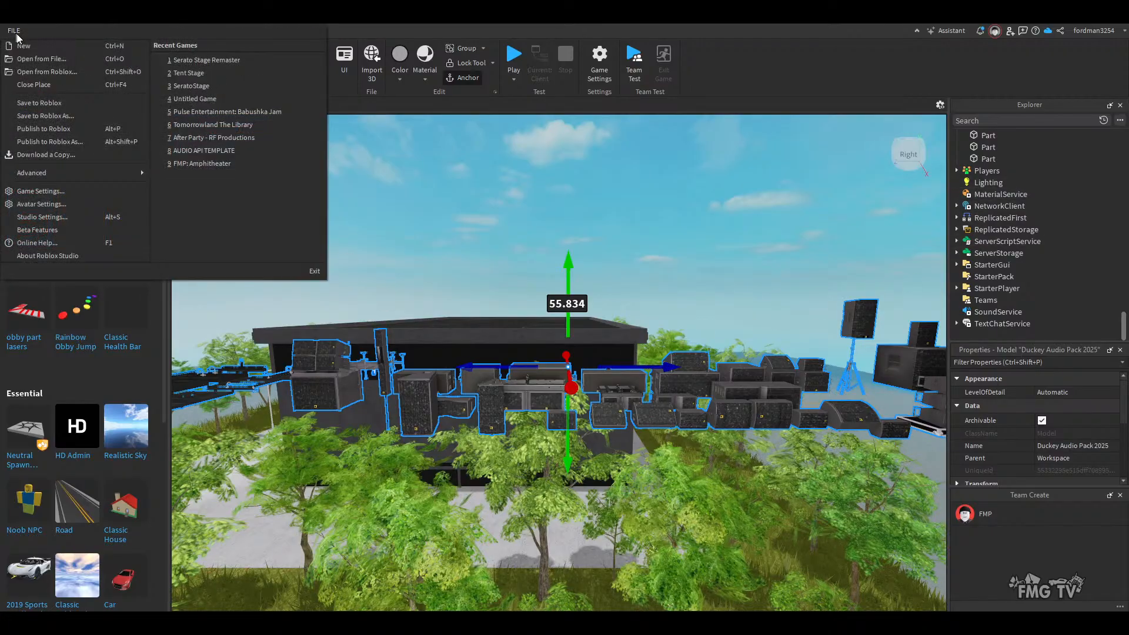
click(40, 71)
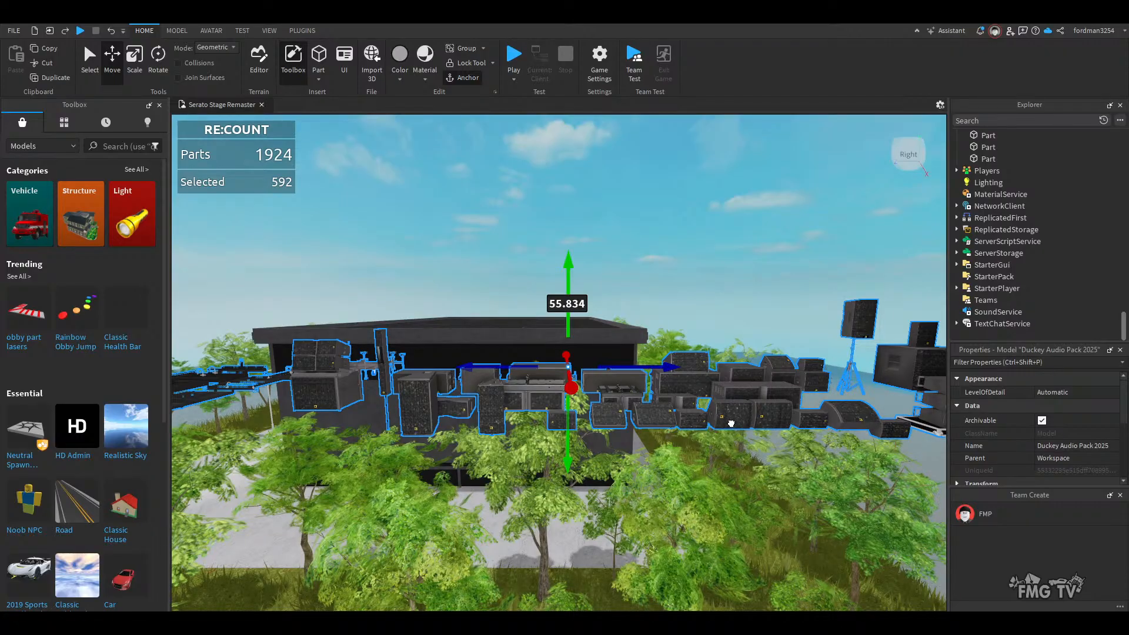
- Examine the floating audio pack's speakers up close and select the curved cabinet's mesh to check its material properties
key(w)
key(d)
right_drag(544, 459, 577, 408)
key(d)
key(w)
key(d)
key(s)
key(w)
key(w)
key(s)
key(d)
key(w)
key(s)
key(a)
key(w)
key(w)
alt+click(558, 399)
key(d)
key(a)
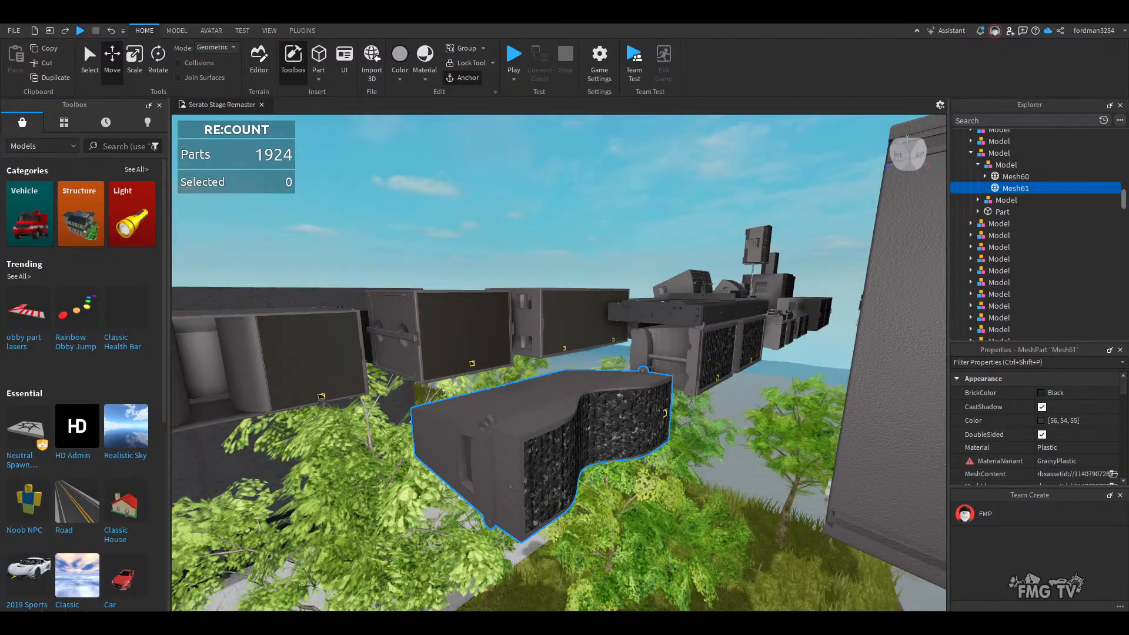
- Select MaterialService and examine the surface textures of the speaker cabinets up close and from a distance
scroll(1000, 218, down, 15)
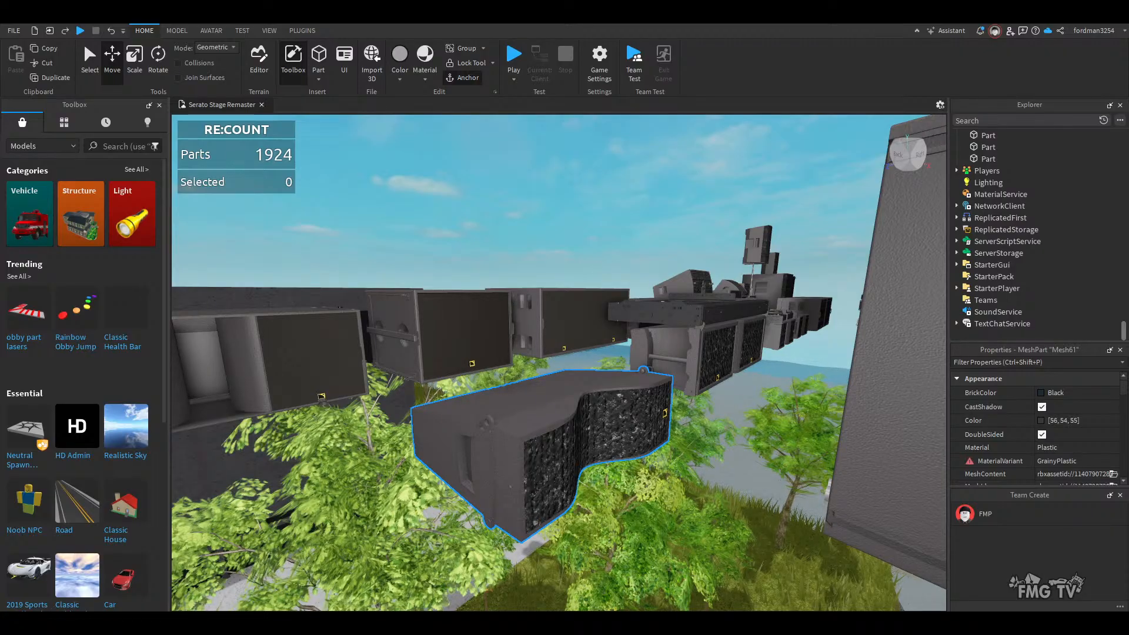
drag(922, 215, 991, 194)
click(991, 194)
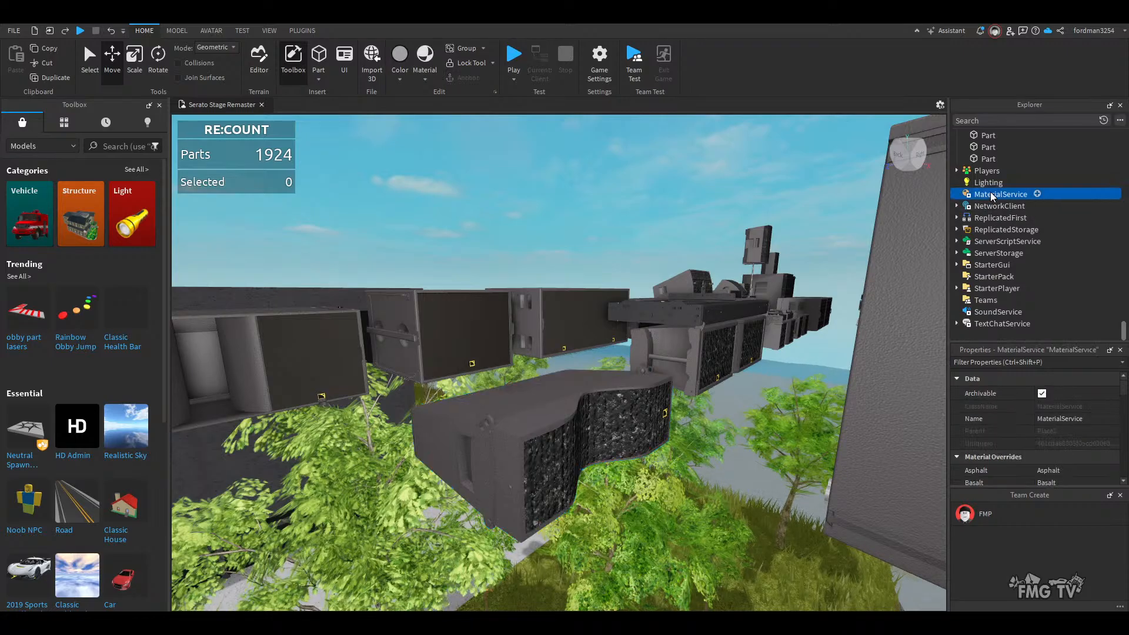
right_drag(612, 491, 633, 481)
scroll(609, 496, down, 5)
scroll(635, 483, up, 4)
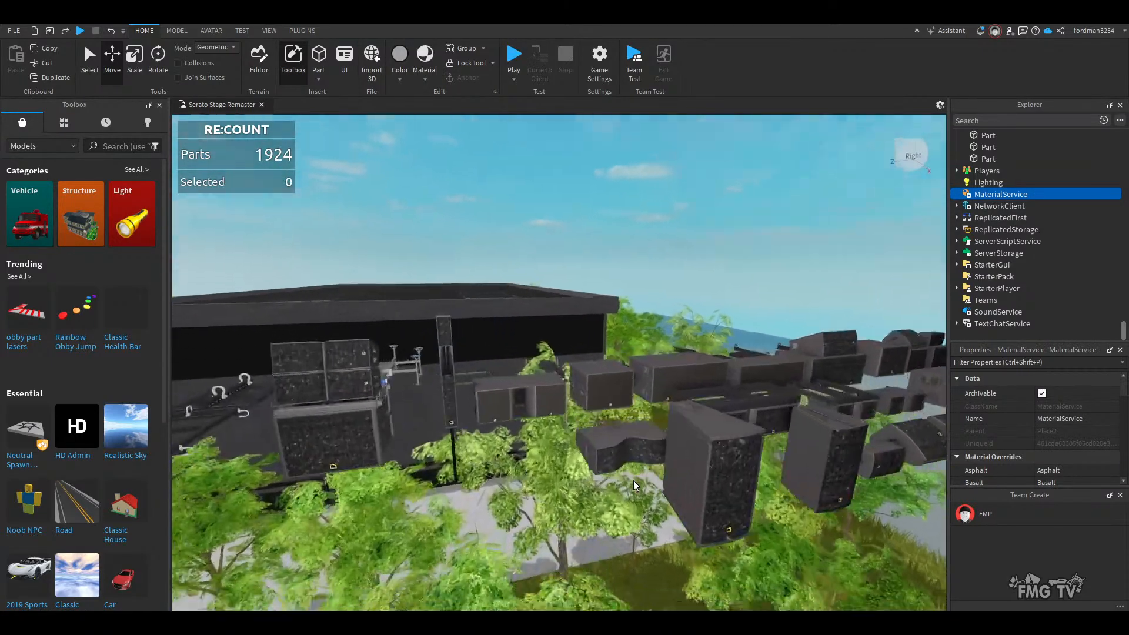
scroll(634, 485, up, 8)
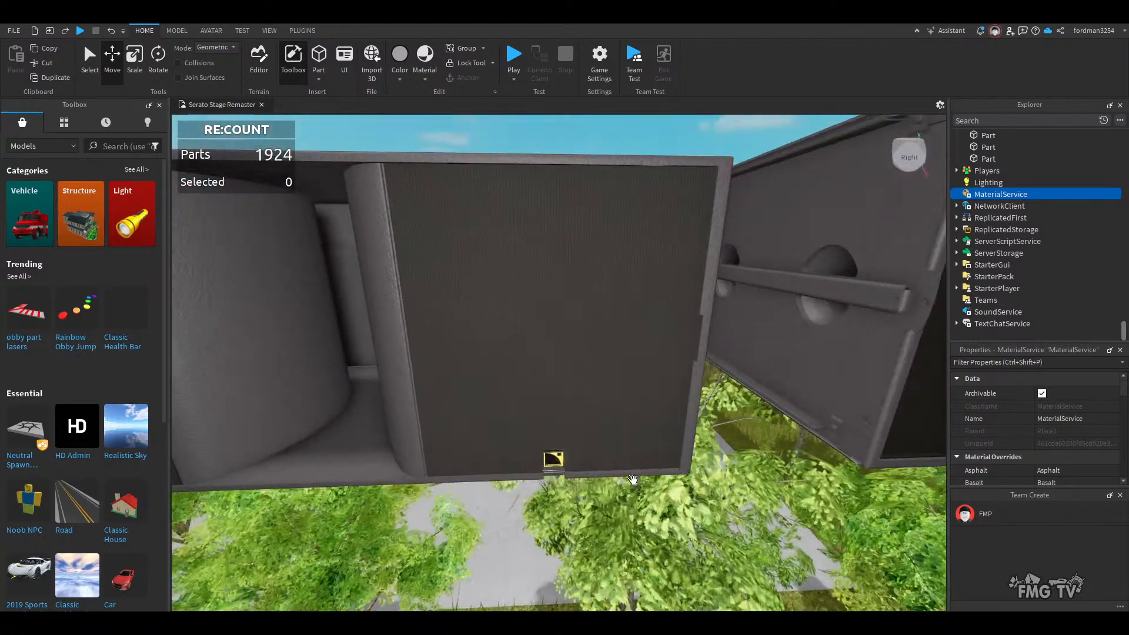
scroll(633, 480, down, 3)
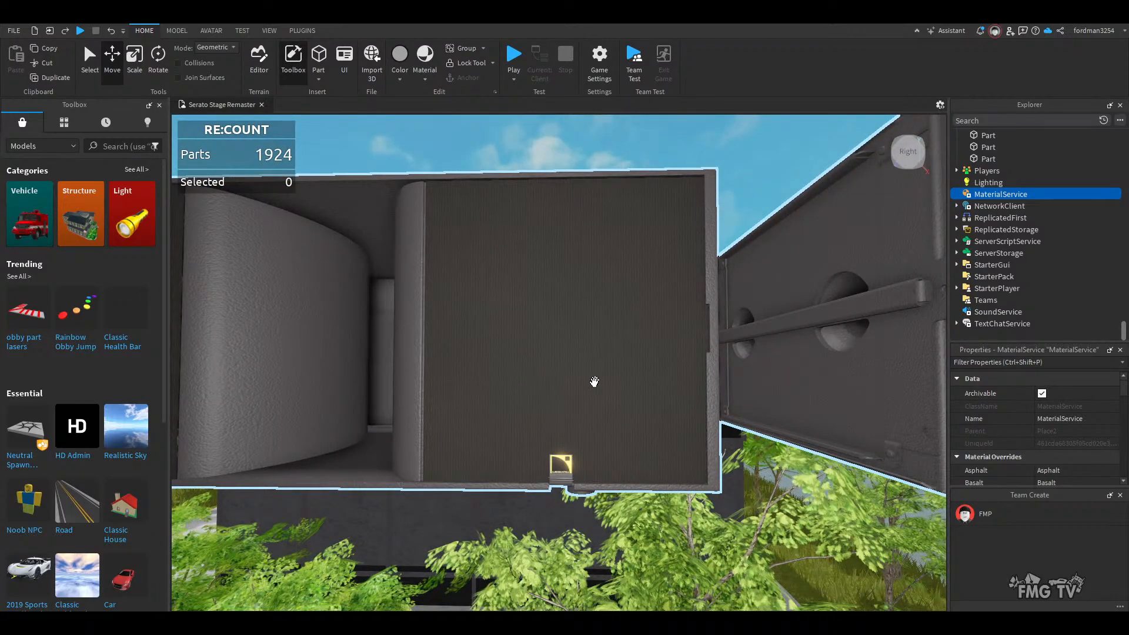
right_drag(595, 381, 594, 383)
scroll(594, 382, down, 10)
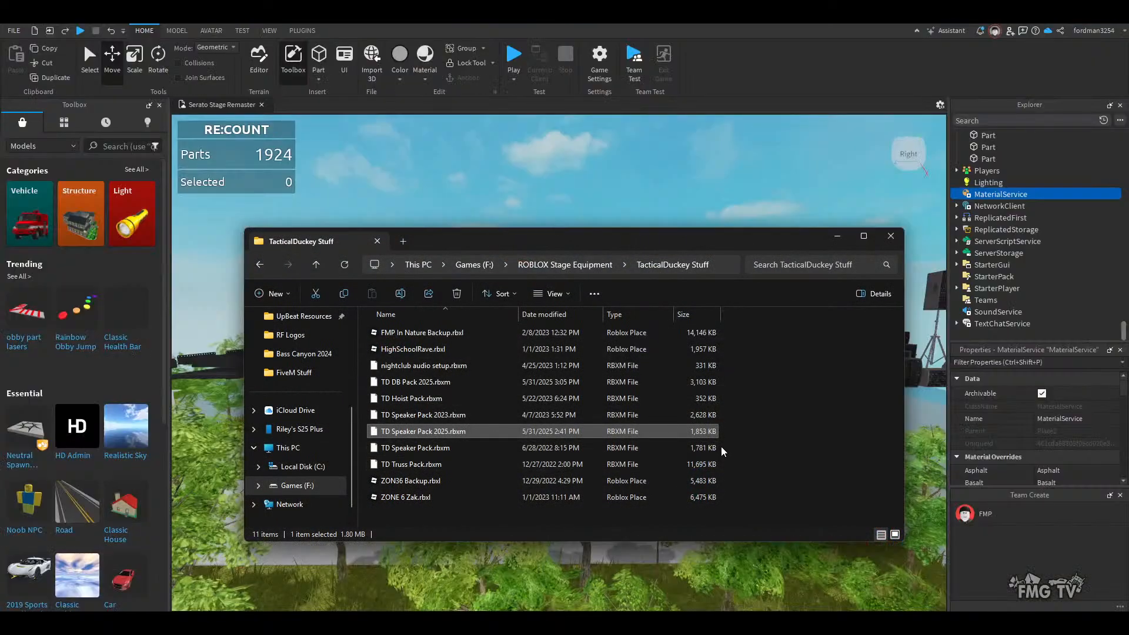
- Switch to File Explorer and import materials.rbxm from the X-Rave Staff folder into the place
click(829, 460)
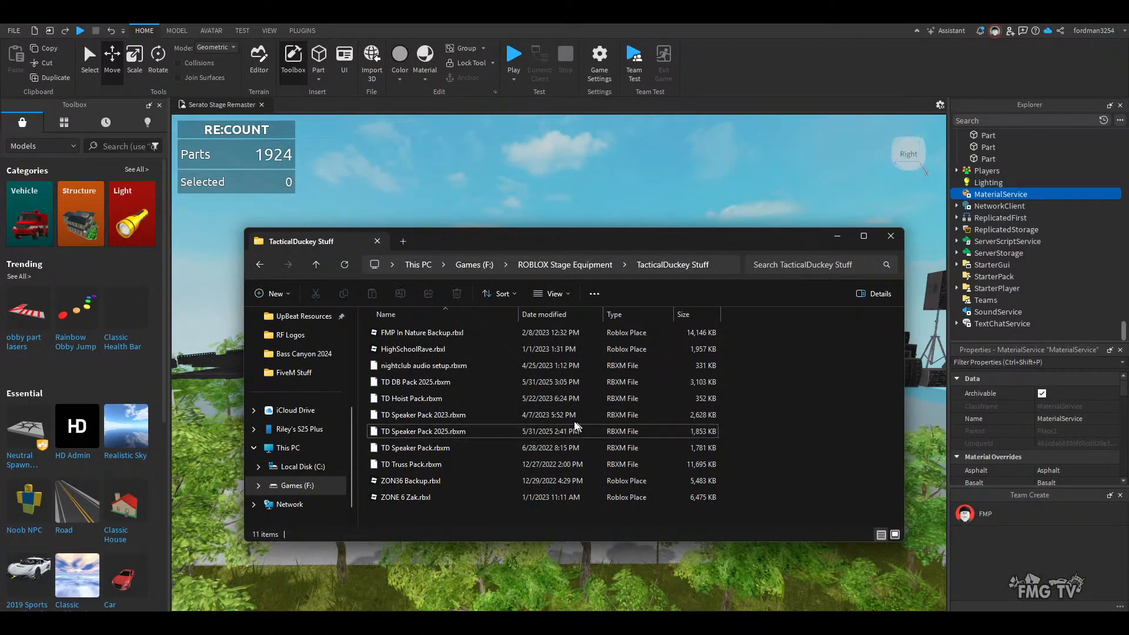
key(alt+Left)
scroll(455, 435, down, 2)
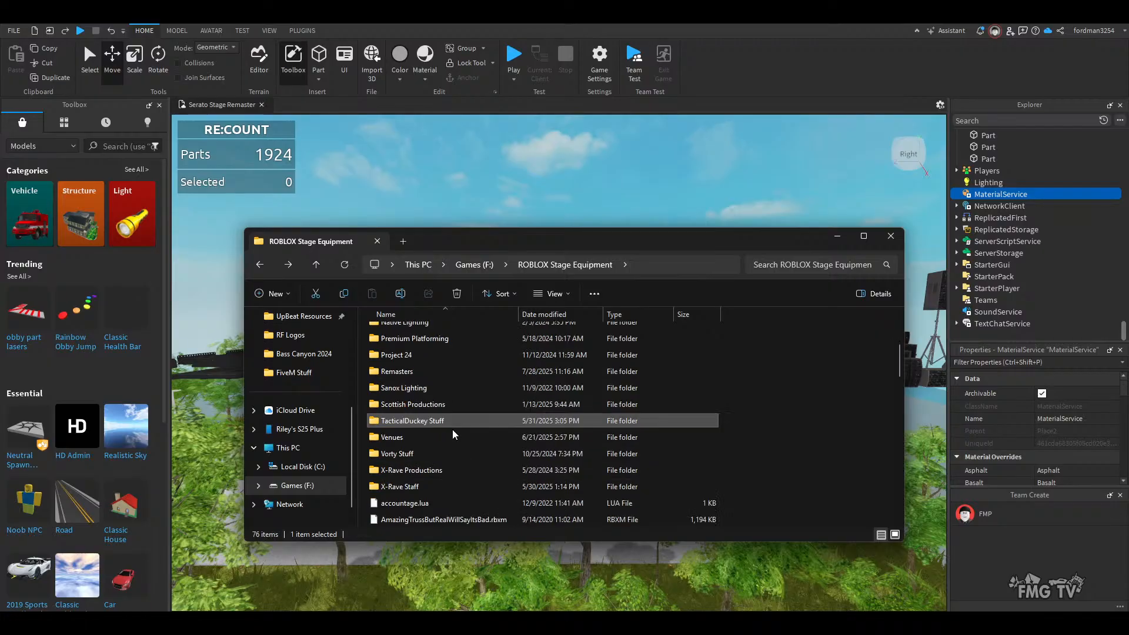
click(407, 487)
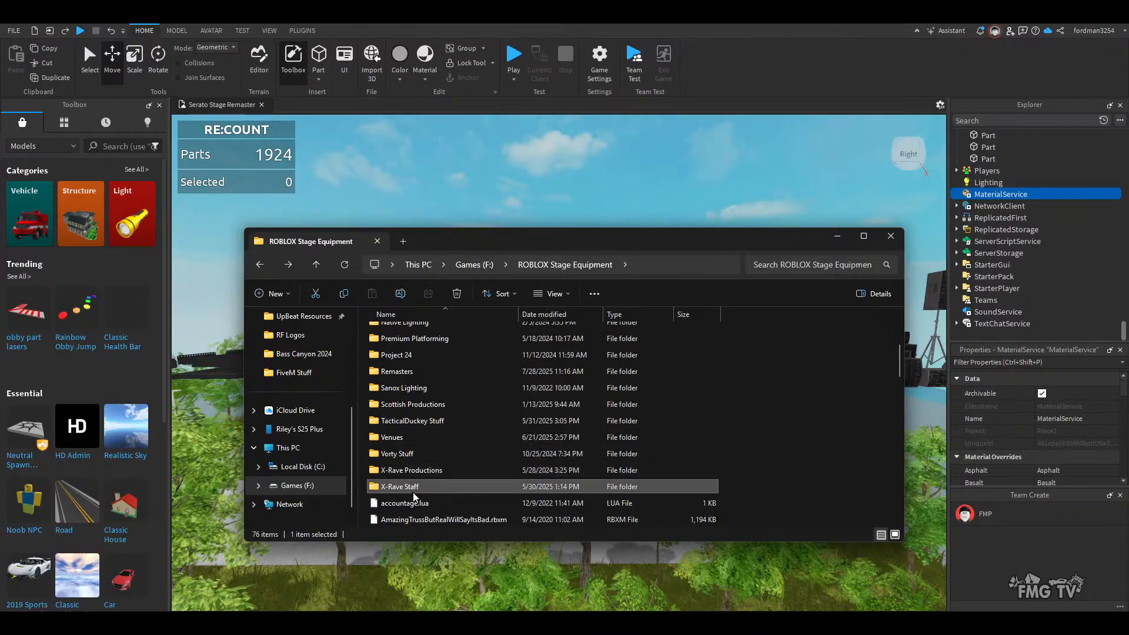
double_click(409, 488)
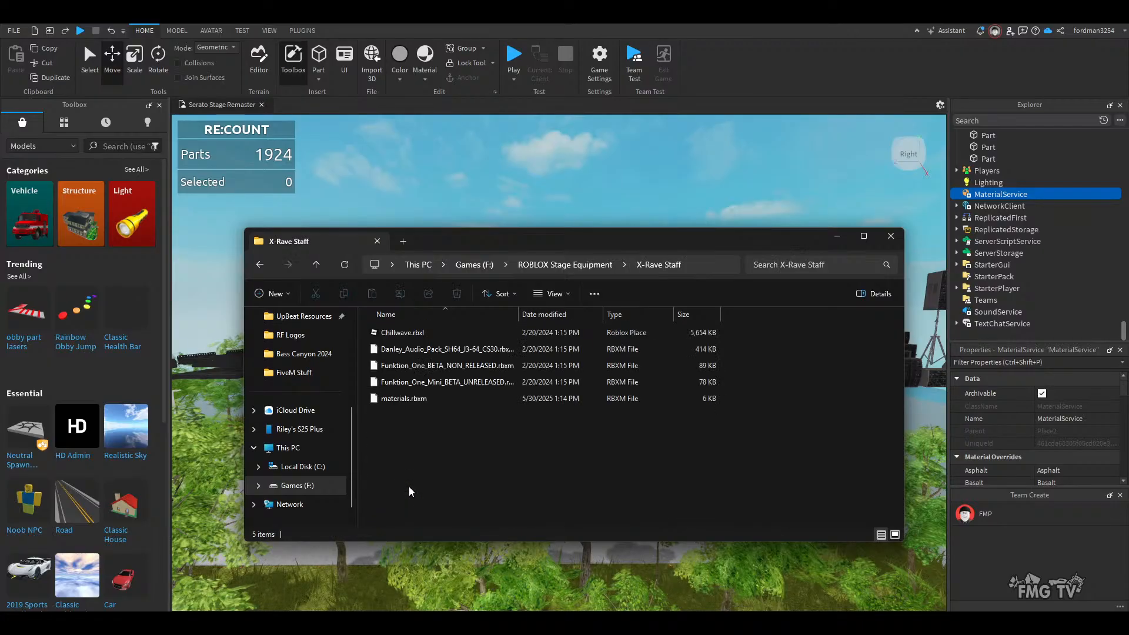
click(406, 399)
drag(409, 534, 432, 583)
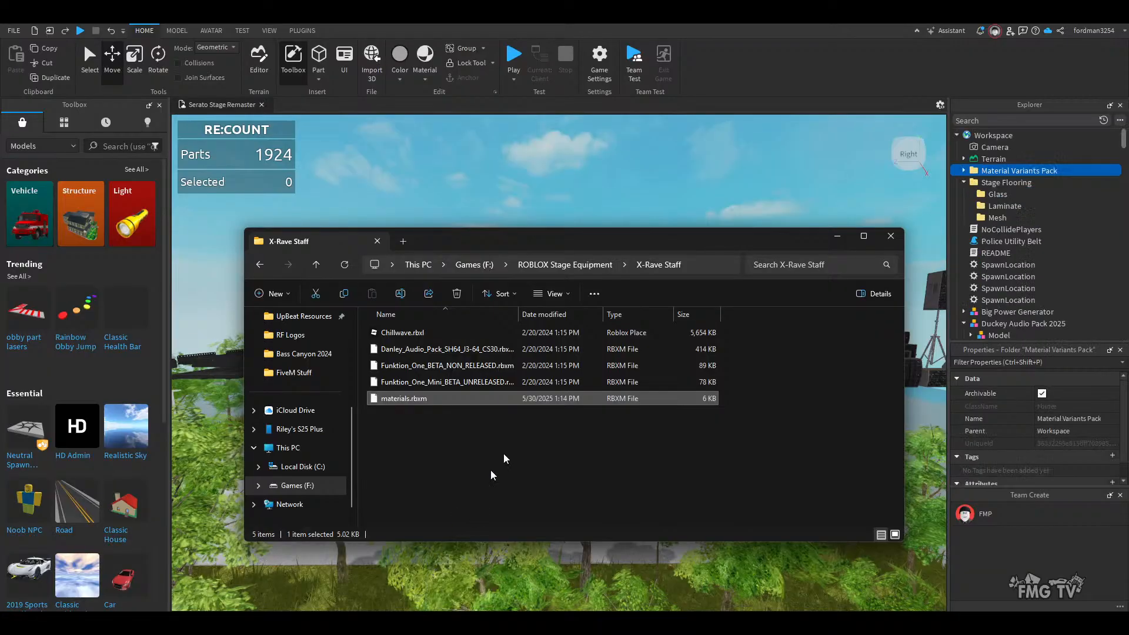
click(838, 238)
- Move the Fabric MV and GrainyPlastic material variants from the Material Variants Pack folder into MaterialService
click(963, 170)
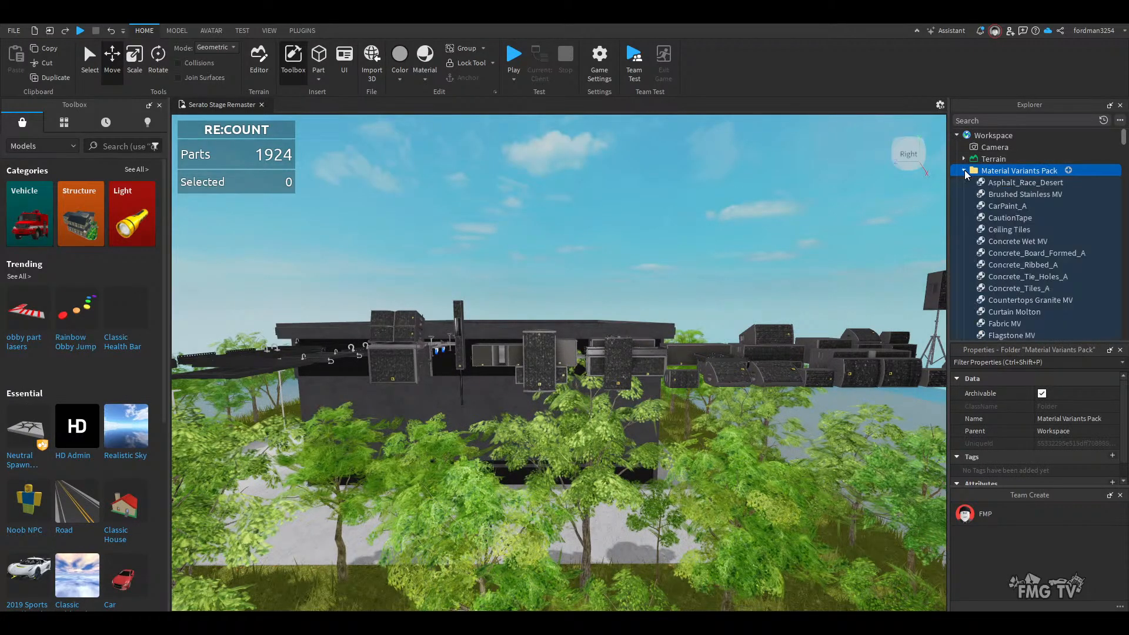
scroll(1026, 301, down, 1)
scroll(1026, 301, down, 1)
click(1011, 254)
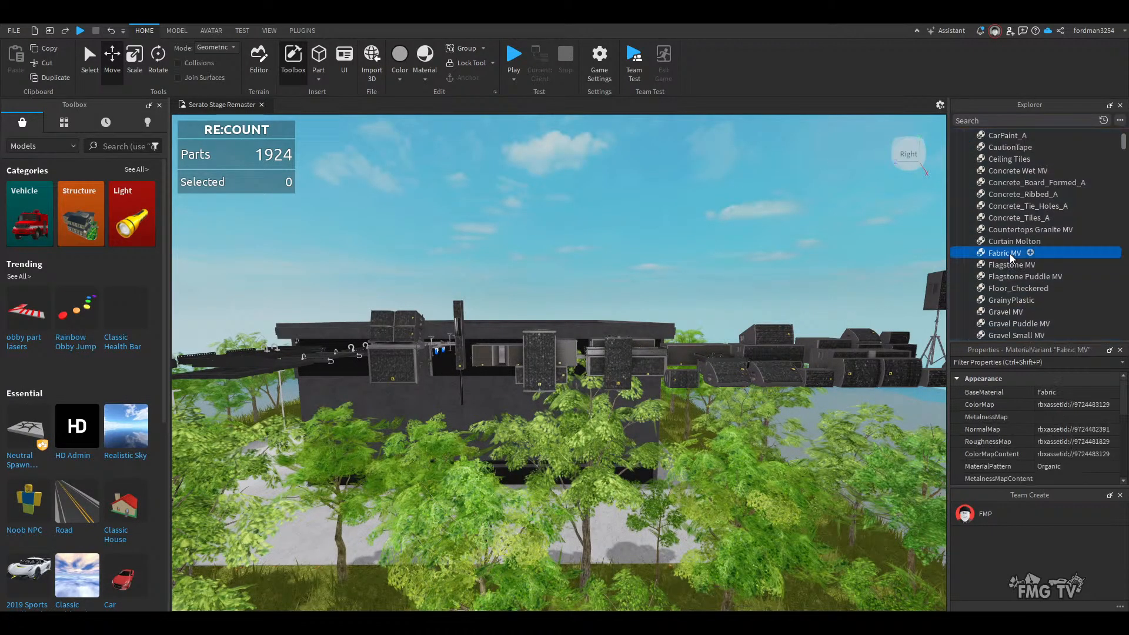
ctrl+click(1011, 301)
drag(1003, 257, 1005, 196)
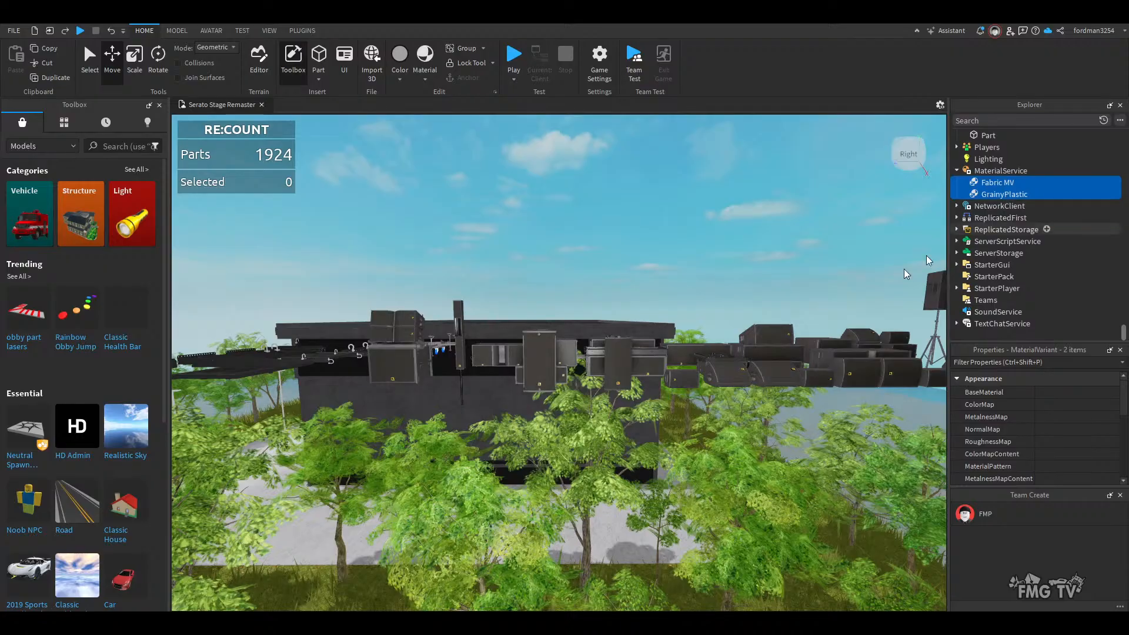
- Delete the Material Variants Pack folder with its leftover variants from Workspace
scroll(1071, 260, up, 20)
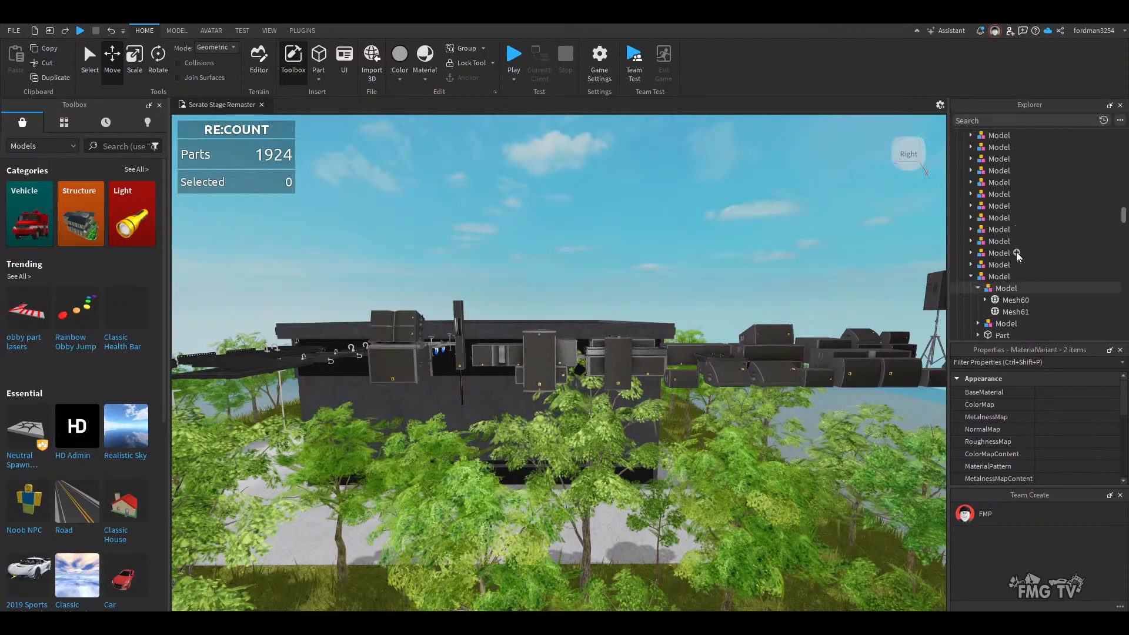
click(990, 170)
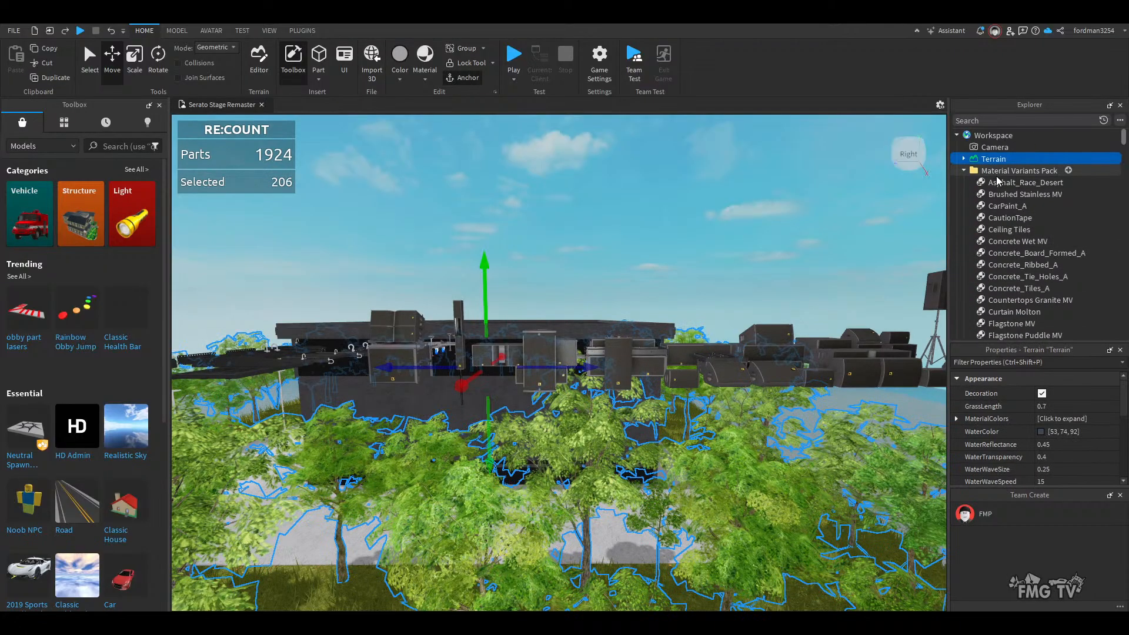
key(Delete)
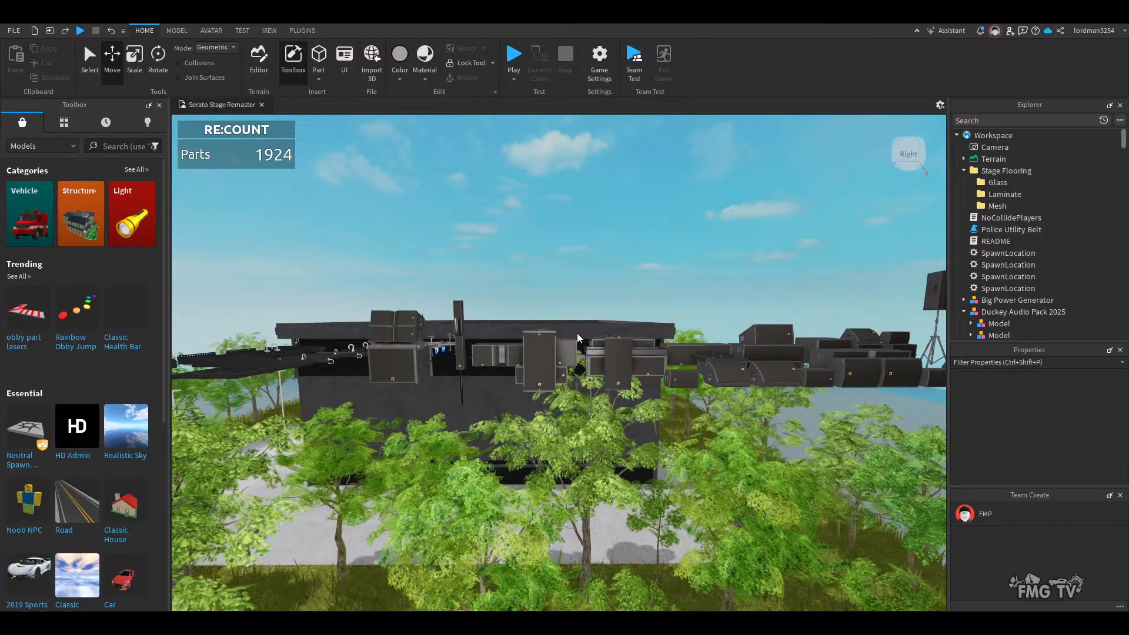
- Move the Duckey Audio Pack 2025 over the building and lower it about 50.7 studs into the hall
click(577, 333)
scroll(562, 470, up, 10)
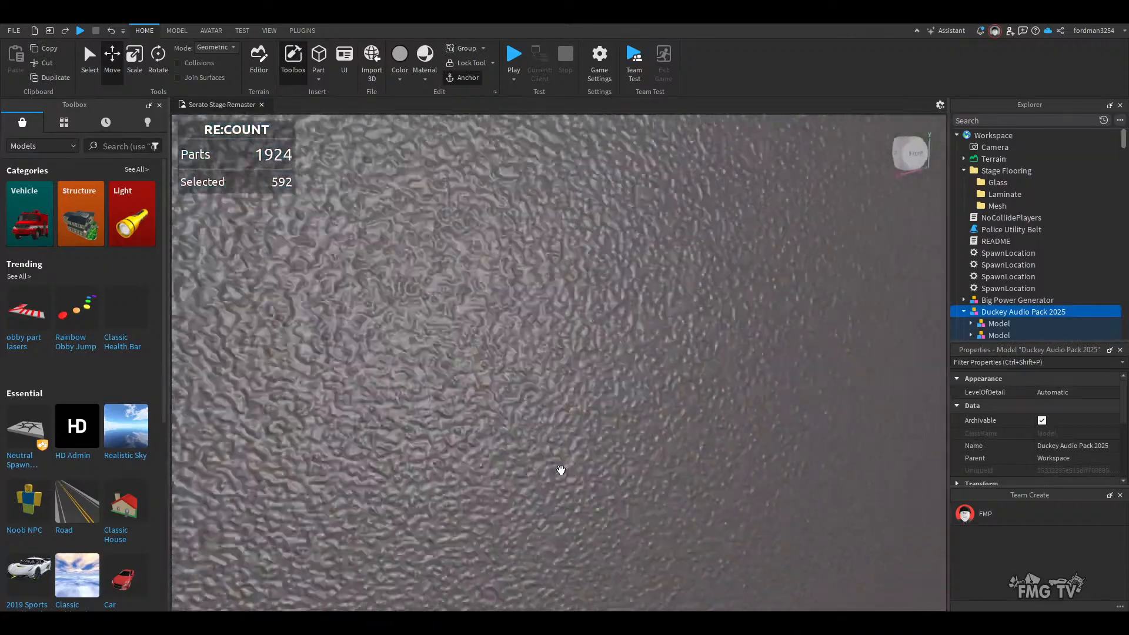
scroll(561, 471, down, 10)
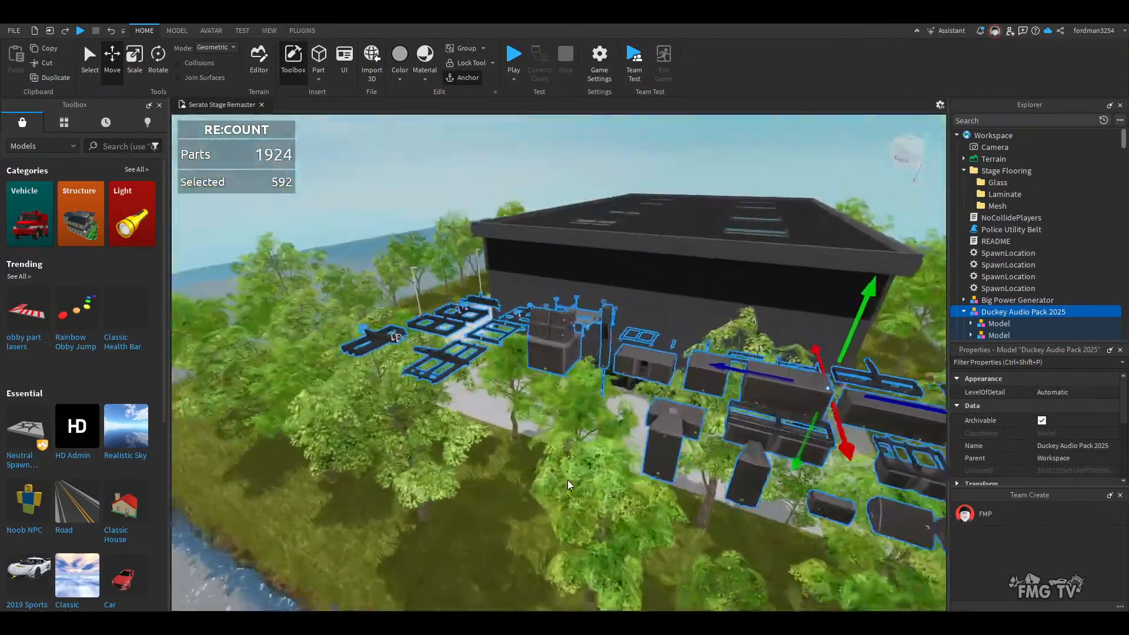
right_drag(567, 480, 568, 481)
drag(630, 348, 441, 343)
drag(521, 306, 519, 302)
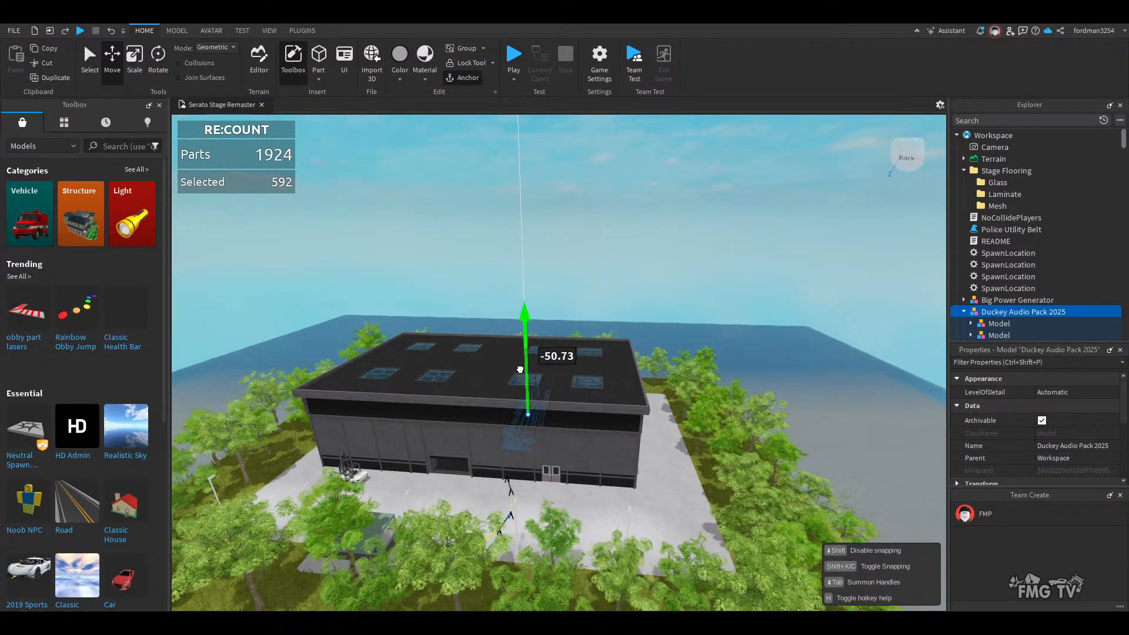
drag(520, 369, 520, 369)
- Position the Duckey Audio Pack 2025 on the hall floor in front of the stage
key(w)
right_drag(583, 489, 583, 489)
key(s)
key(w)
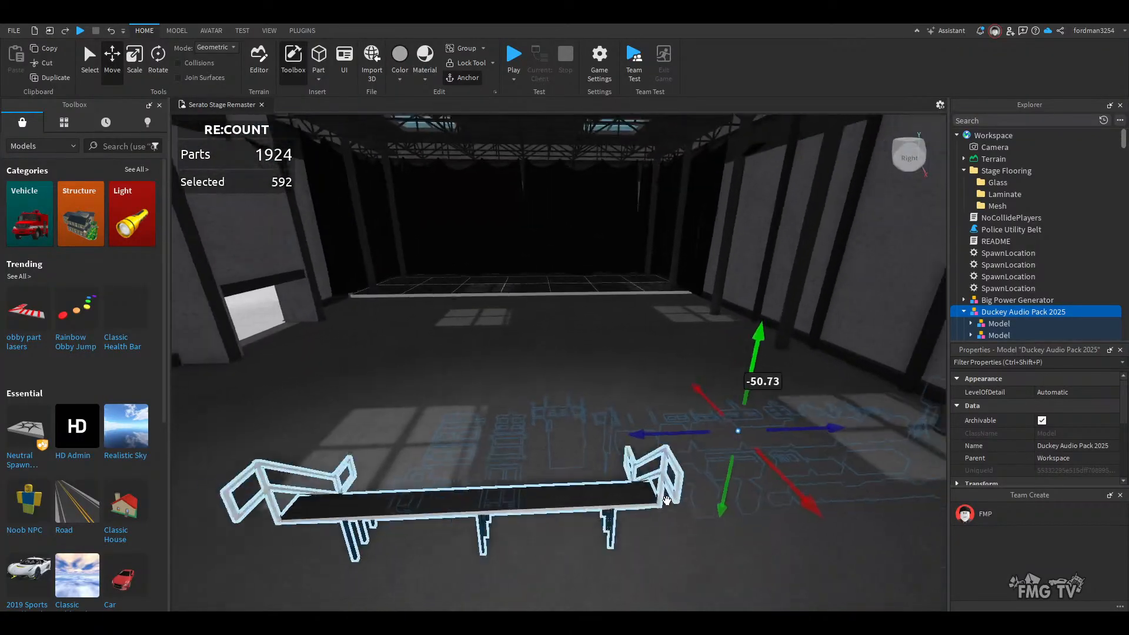
key(d)
right_drag(667, 501, 667, 501)
key(s)
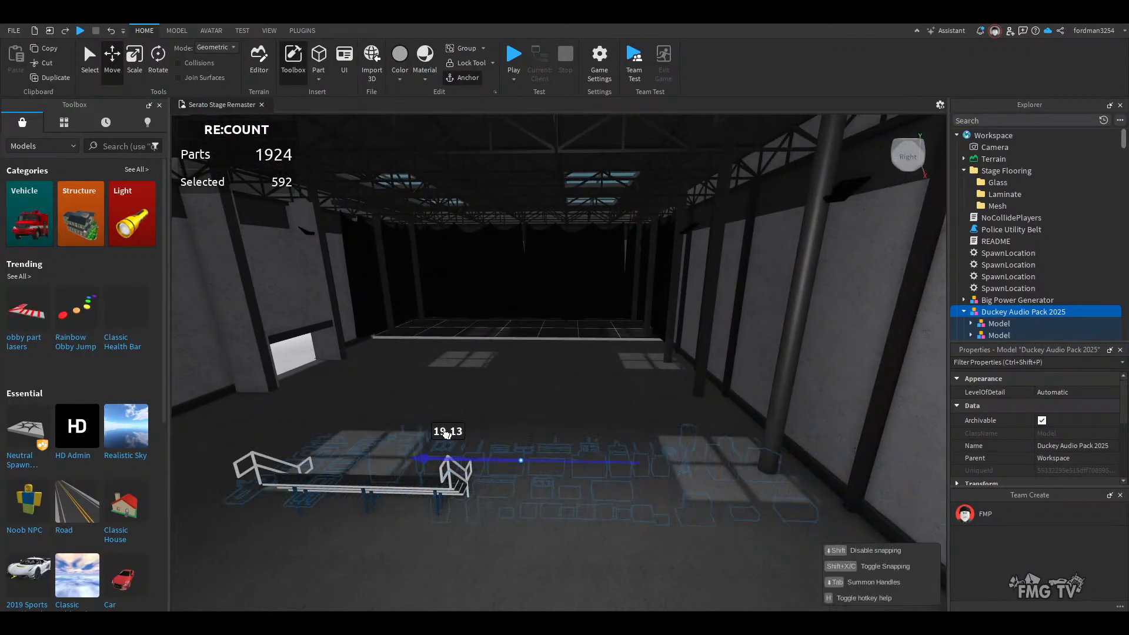
drag(478, 394, 462, 327)
key(w)
right_drag(610, 551, 610, 551)
key(s)
drag(487, 425, 759, 524)
click(406, 483)
- Examine the speakers and rigging frames standing on the hall floor from several angles
right_drag(530, 499, 583, 489)
key(w)
key(s)
key(d)
key(w)
key(d)
key(s)
key(w)
key(s)
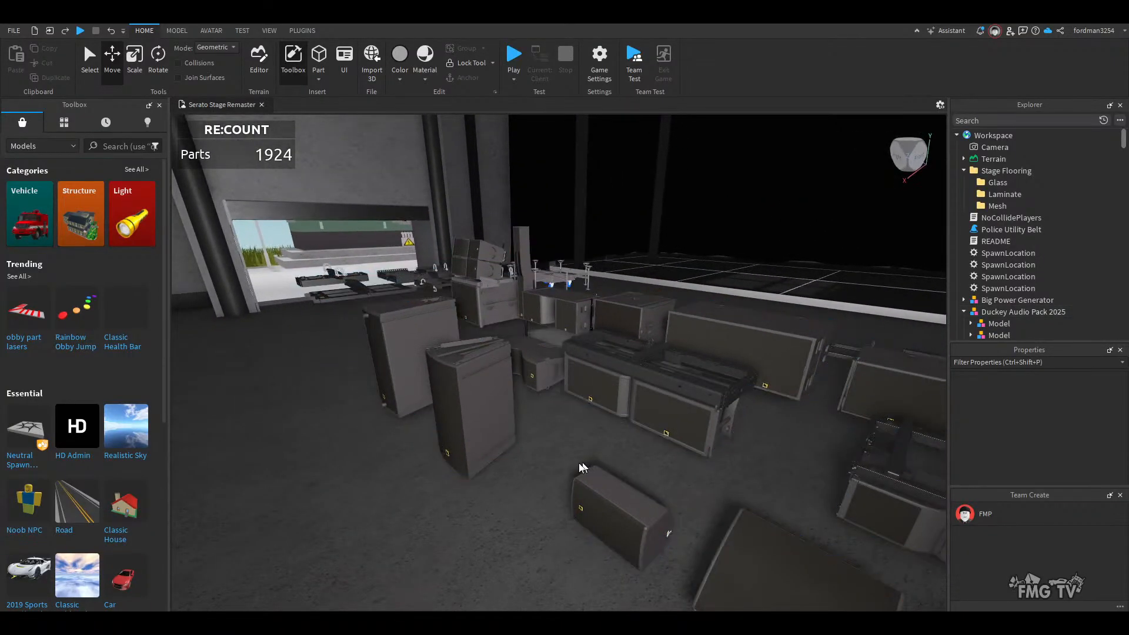
- Ungroup the Duckey Audio Pack 2025 model into its separate speaker and rigging models
key(w)
right_drag(554, 447, 555, 429)
key(s)
click(556, 427)
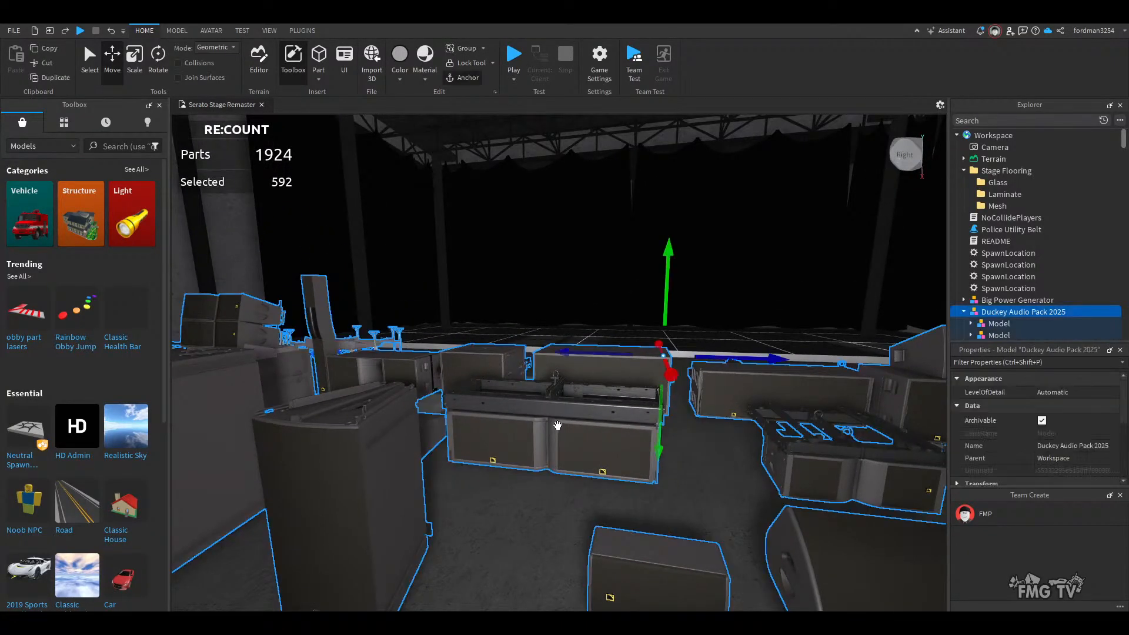
key(ctrl+u)
click(509, 570)
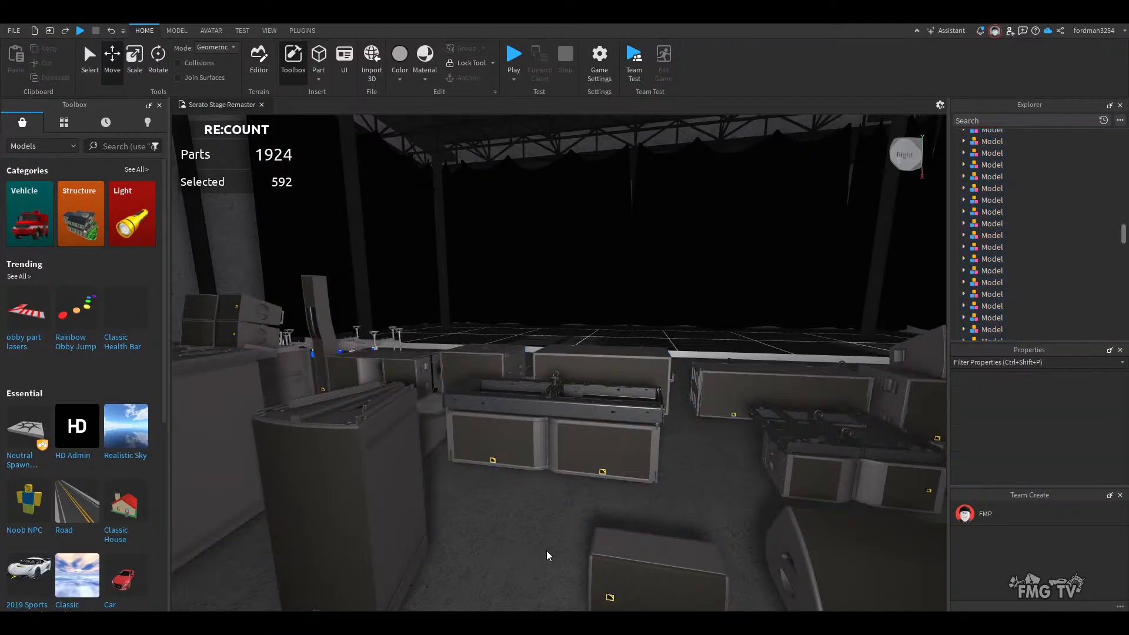
- Inspect the rigging frame above the paired speakers, selecting its crossbar Mesh64 and frame Mesh18 in turn
key(d)
right_drag(546, 551, 554, 504)
key(w)
key(w)
key(e)
key(e)
key(q)
key(e)
key(q)
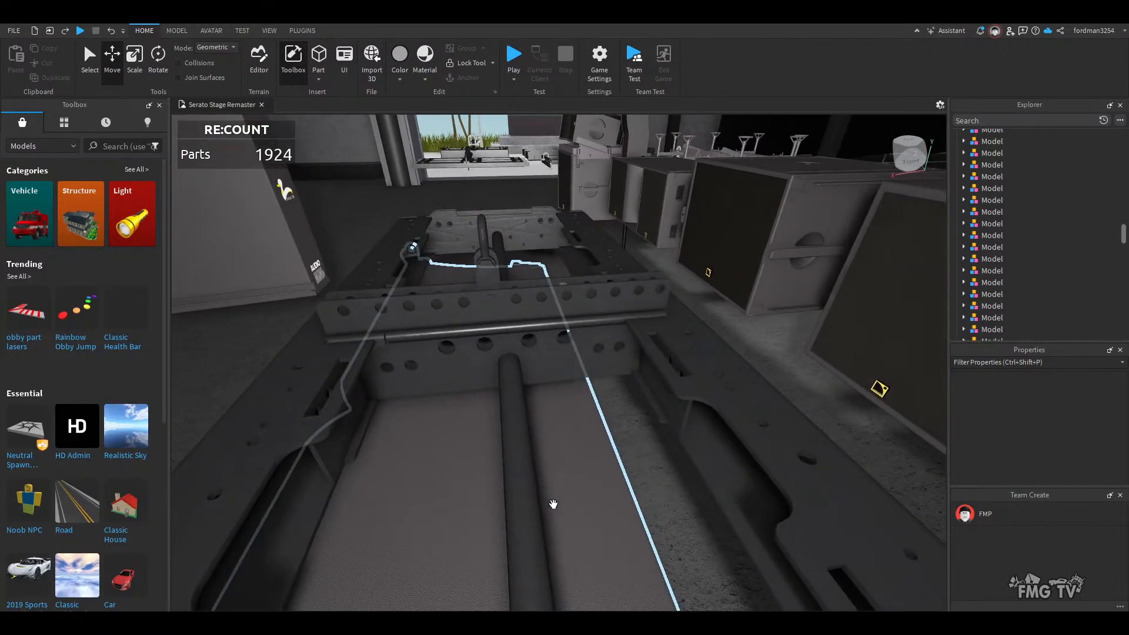
click(487, 275)
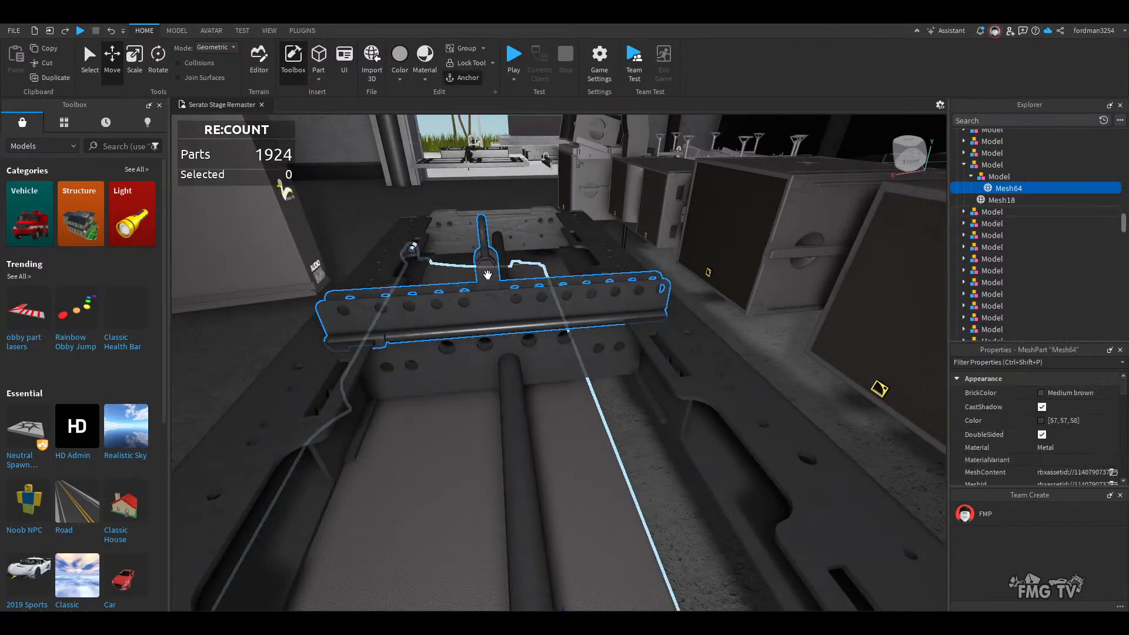
click(998, 203)
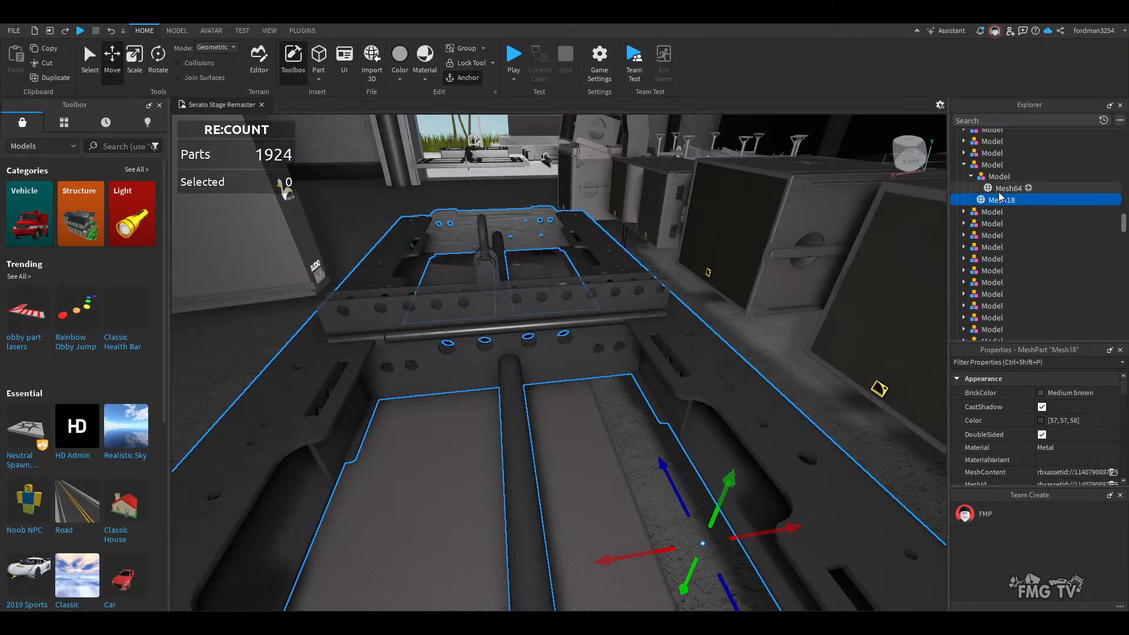
click(1001, 187)
- Ungroup the rigging frame's model to separate its crossbar from the frame
scroll(618, 465, down, 4)
right_drag(618, 465, 619, 460)
scroll(620, 464, down, 3)
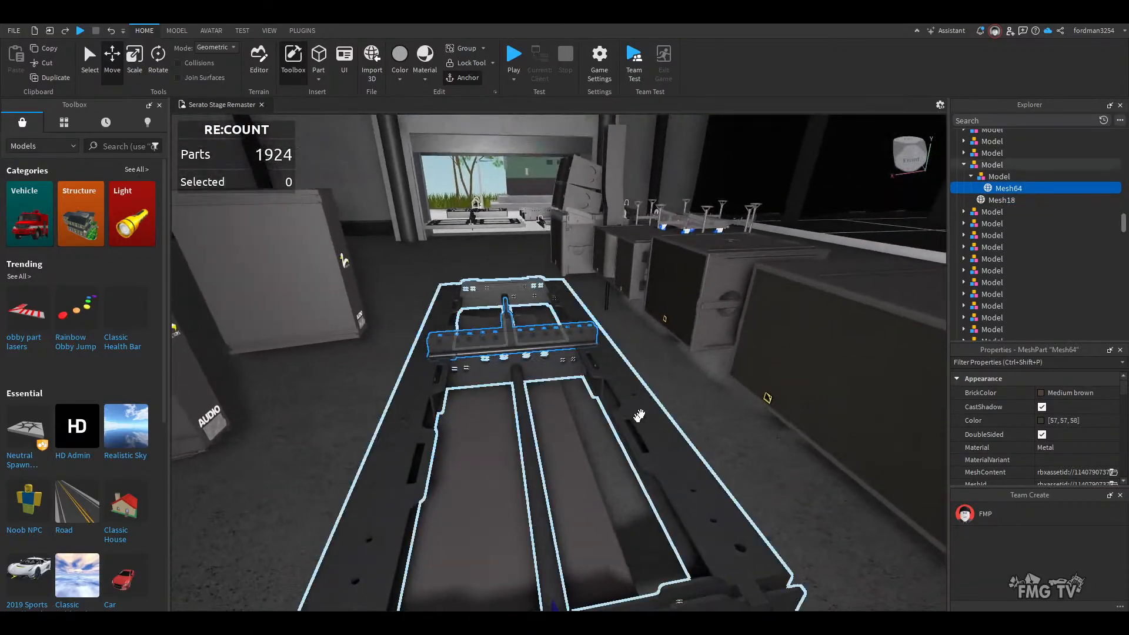
scroll(401, 471, down, 2)
click(494, 416)
key(ctrl+u)
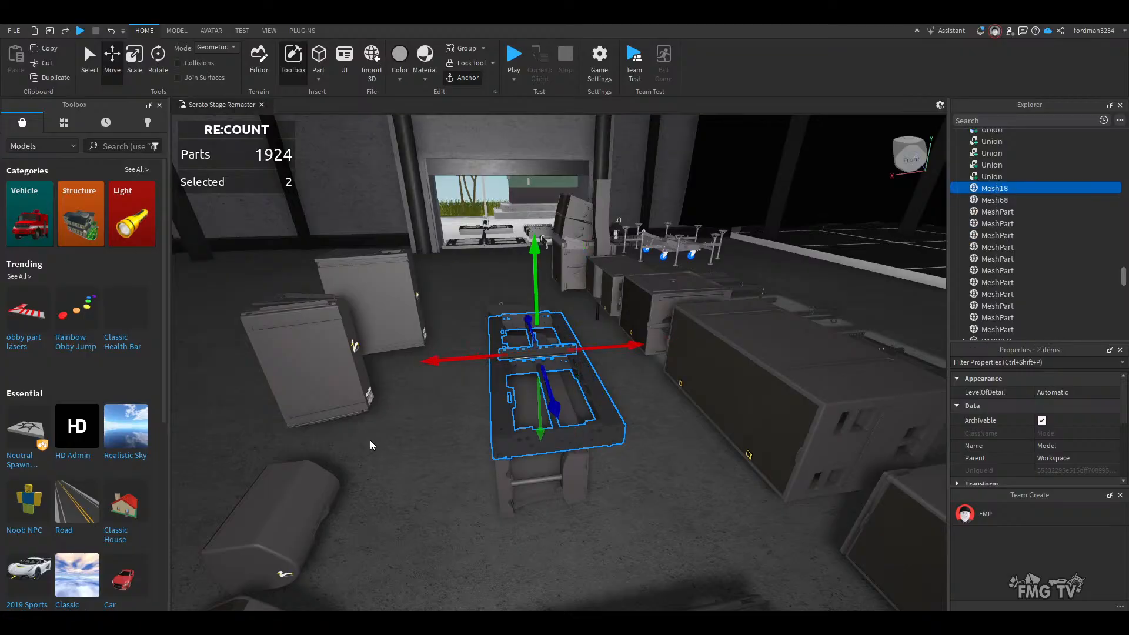
click(468, 451)
- Delete the crossbar with the lifting eye from the rigging frame
scroll(468, 450, up, 5)
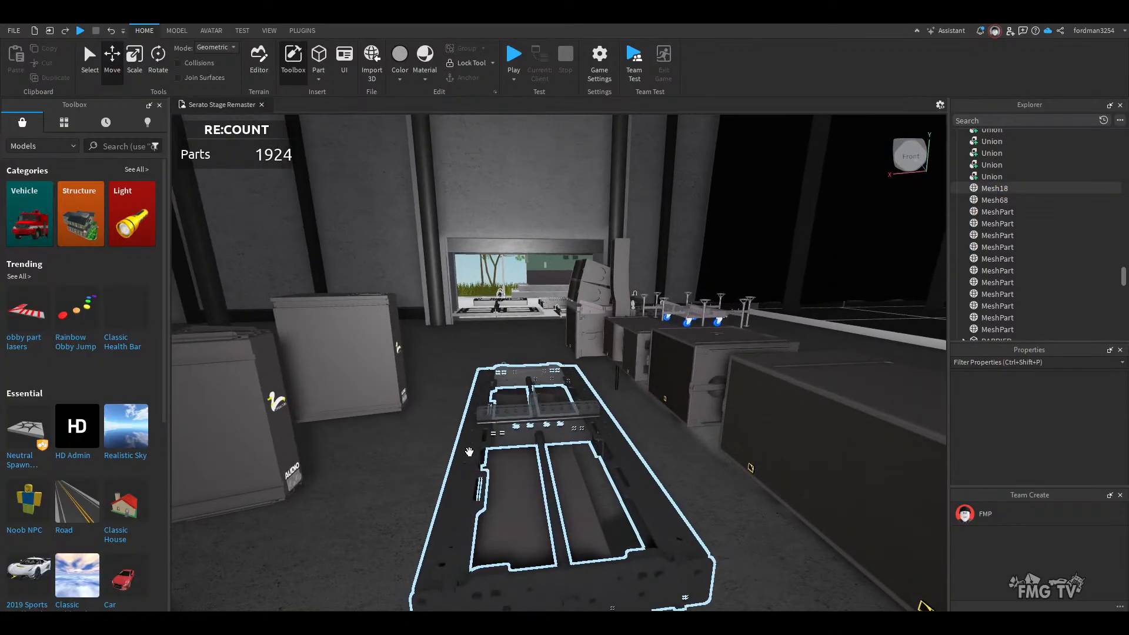
click(532, 407)
key(Delete)
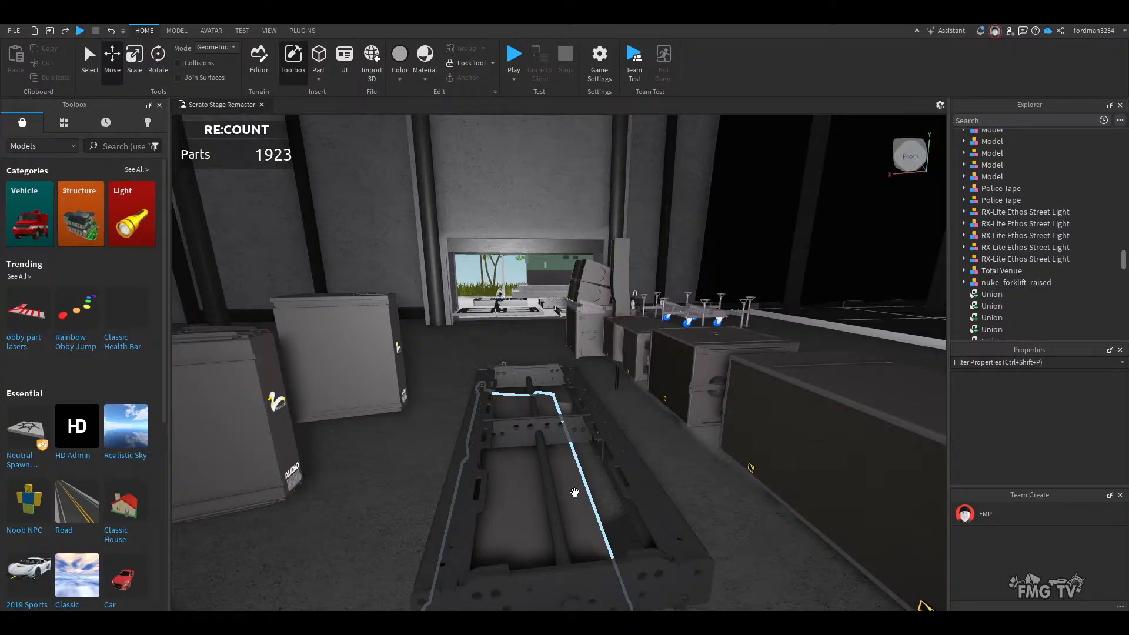
- Undo the crossbar's deletion, inspect the restored Mesh64 on the rigging frame, and delete it again
key(ctrl+z)
click(817, 296)
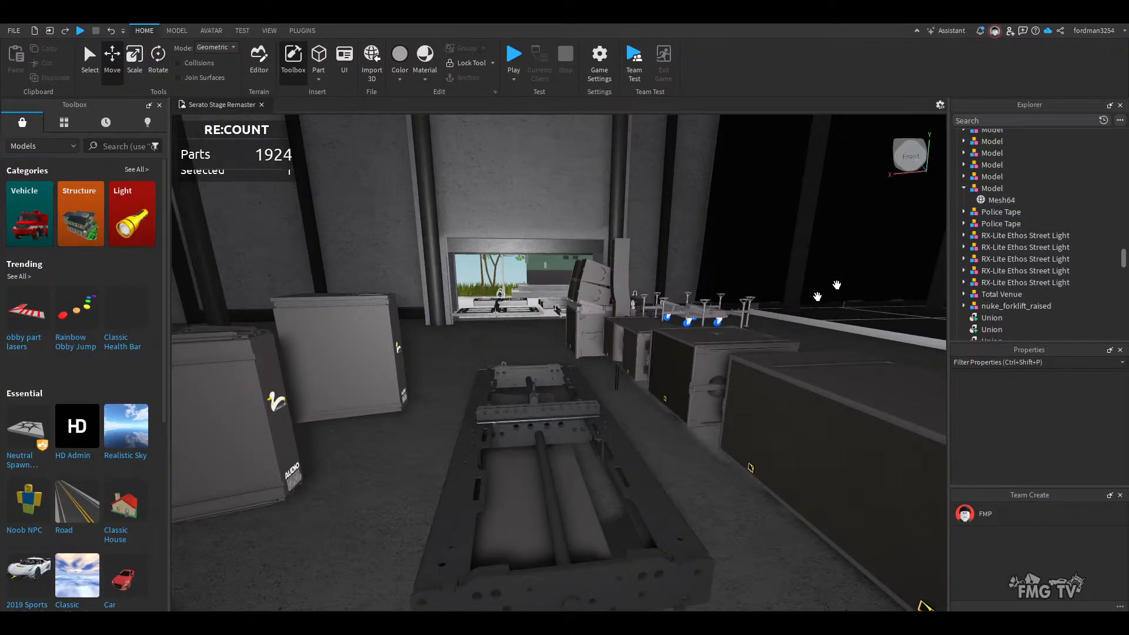
click(1003, 201)
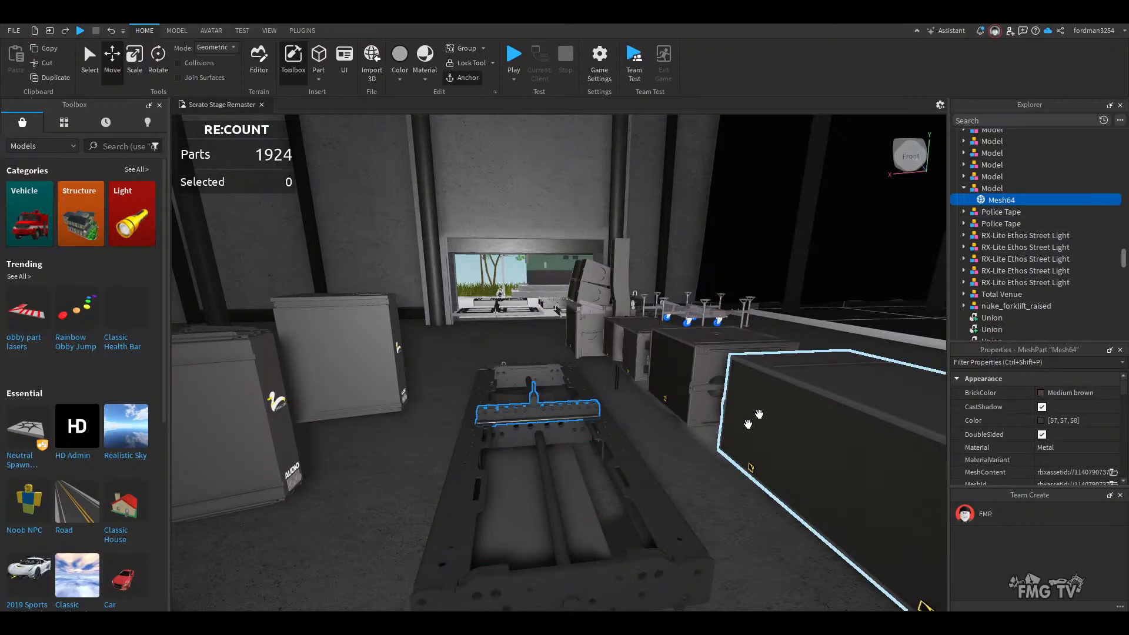
key(f)
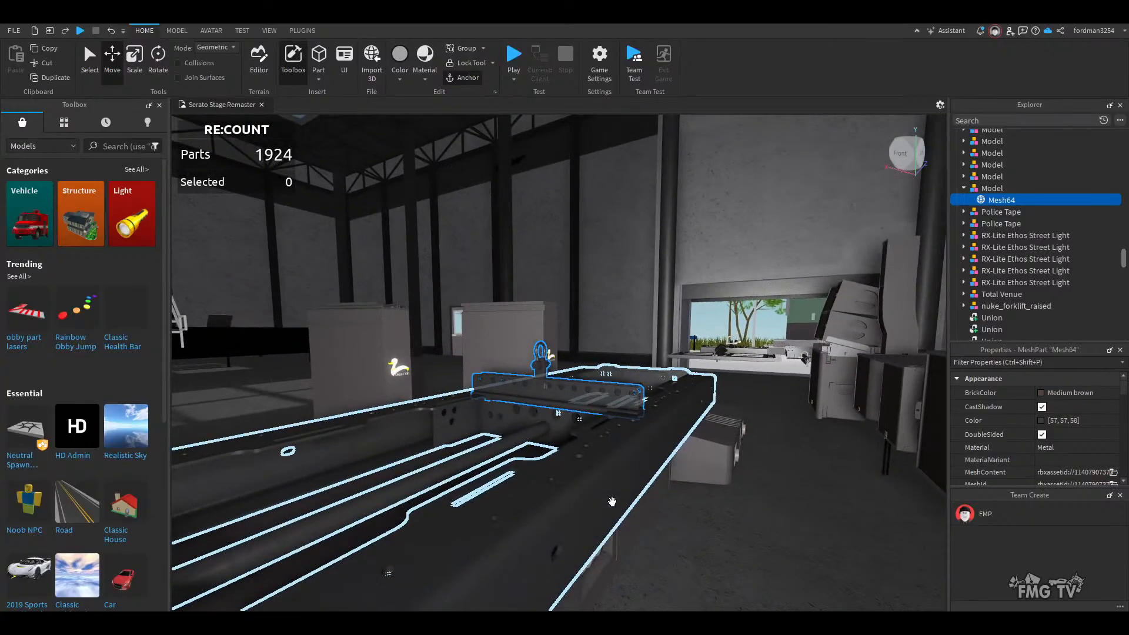
key(Delete)
- Rotate the rigging frame with four shackles, lying by the open loading door, a quarter turn about its vertical axis
right_drag(594, 511, 623, 502)
key(w)
key(w)
key(w)
key(w)
key(s)
key(w)
key(s)
key(d)
key(d)
key(s)
key(w)
key(w)
scroll(627, 509, down, 2)
click(552, 405)
key(w)
scroll(623, 502, down, 2)
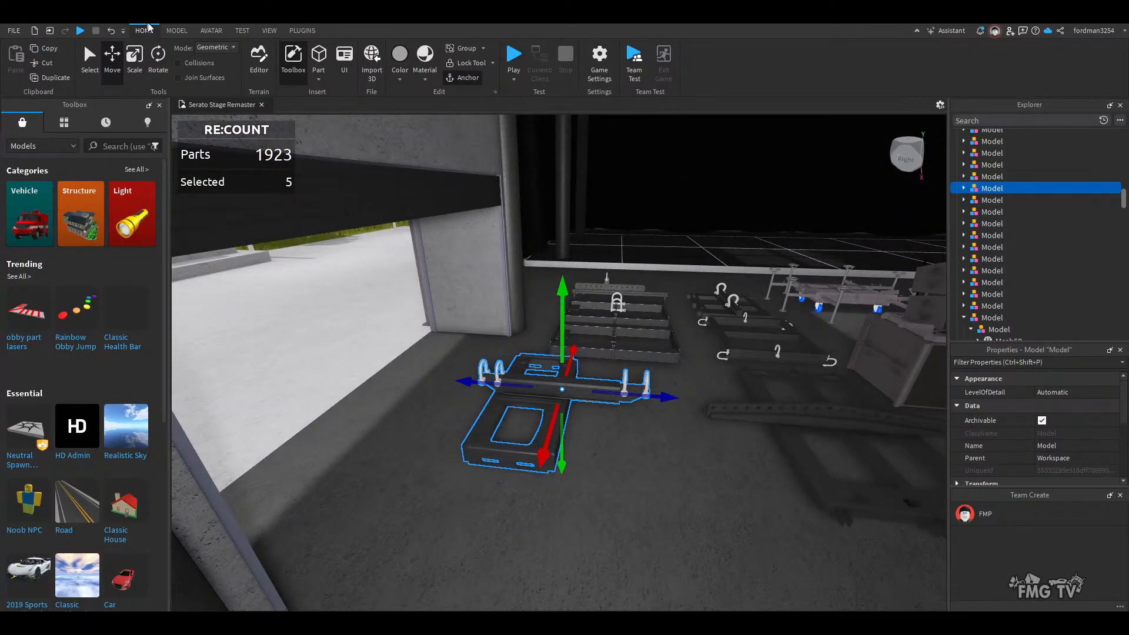
click(154, 69)
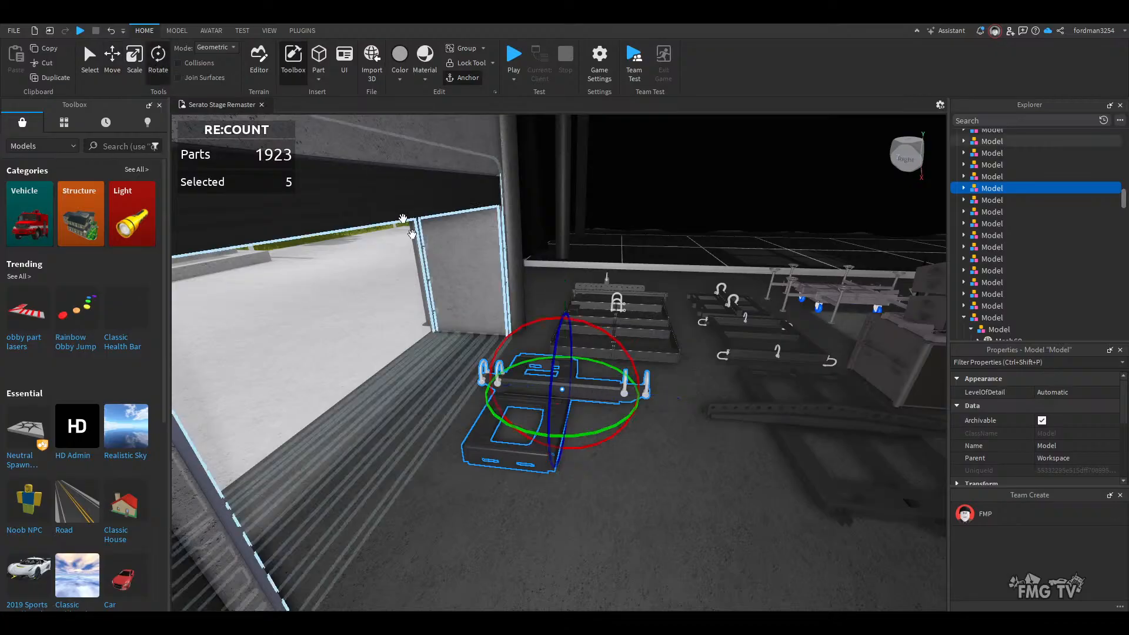
drag(623, 423, 654, 404)
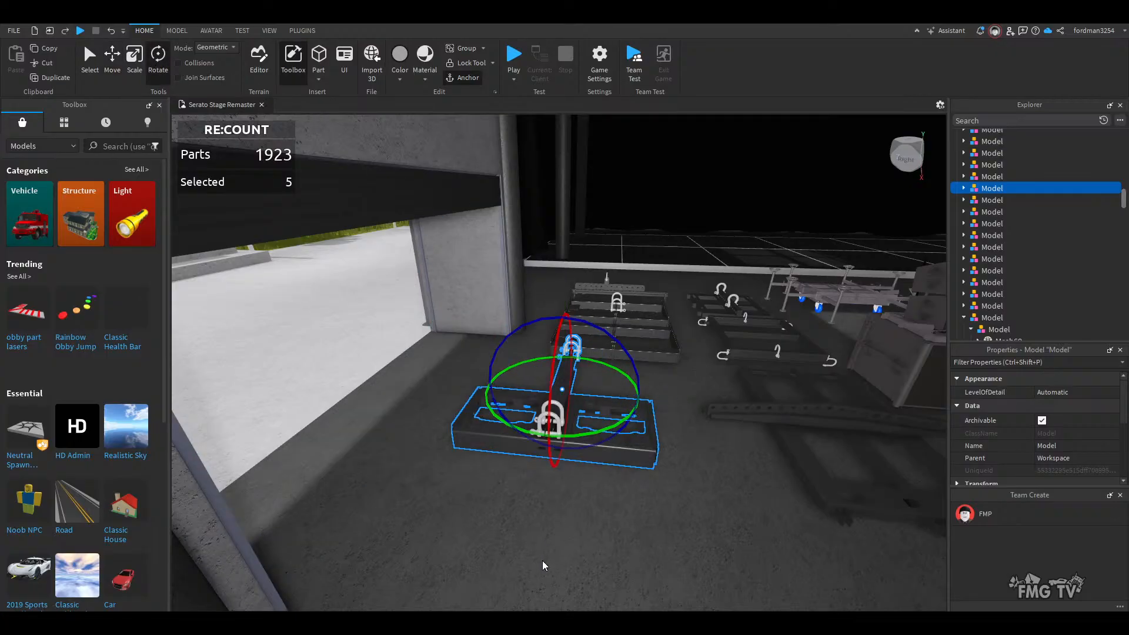
- Delete the frame Mesh18 above the paired speakers and paste a copy of the rotated shackle frame in its place
right_drag(563, 531, 563, 530)
key(w)
key(d)
click(508, 496)
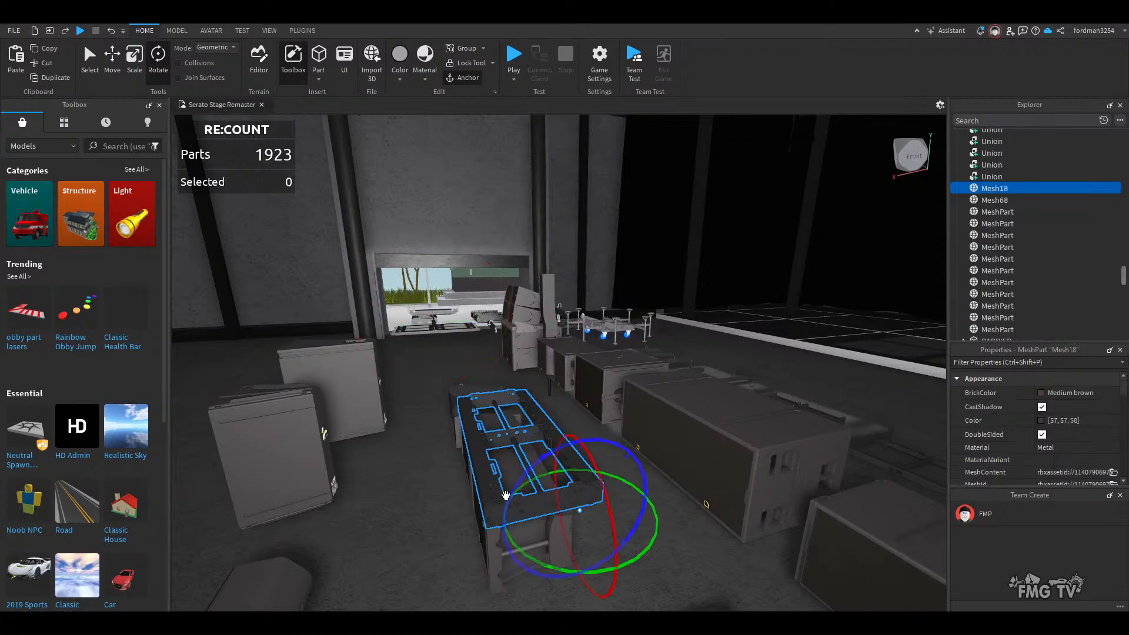
key(Delete)
click(512, 494)
key(ctrl+v)
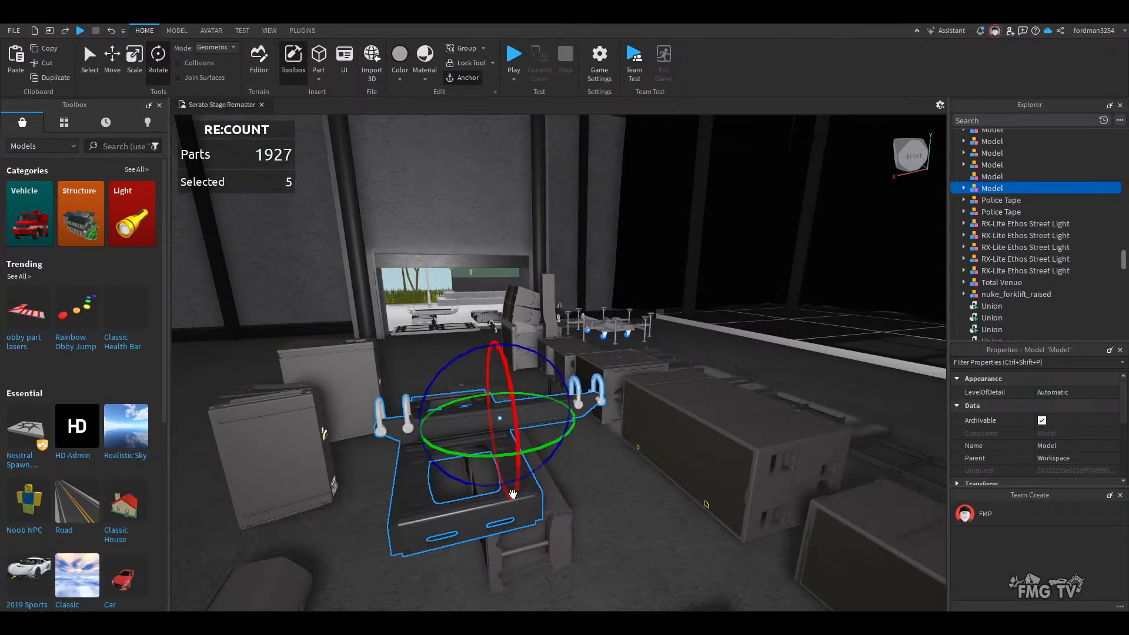
- Move the pasted frame sideways about 1.3 studs over the paired speakers, with a fine correction of about 0.07 studs
right_drag(565, 510, 564, 508)
key(w)
key(s)
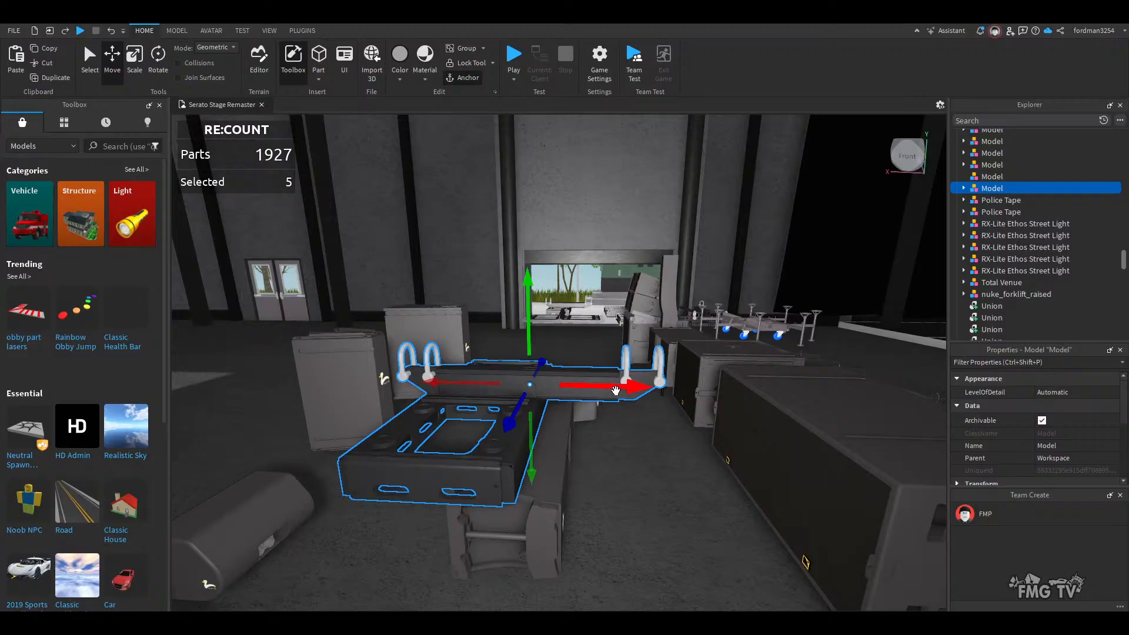
drag(616, 390, 676, 379)
right_drag(591, 491, 589, 492)
key(w)
key(s)
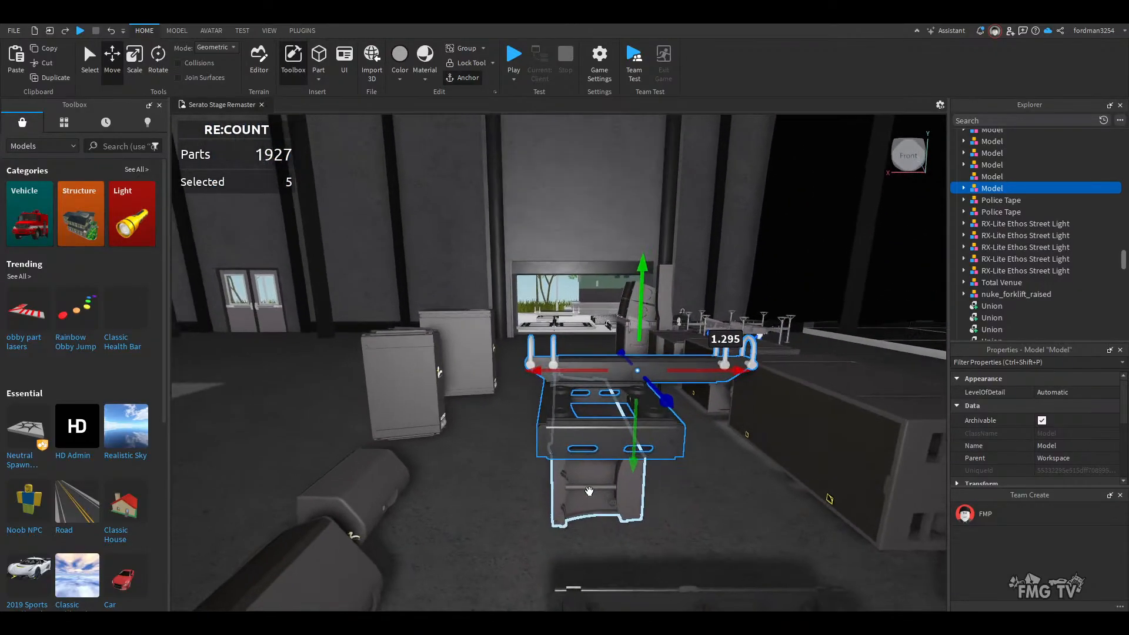
drag(557, 365, 555, 365)
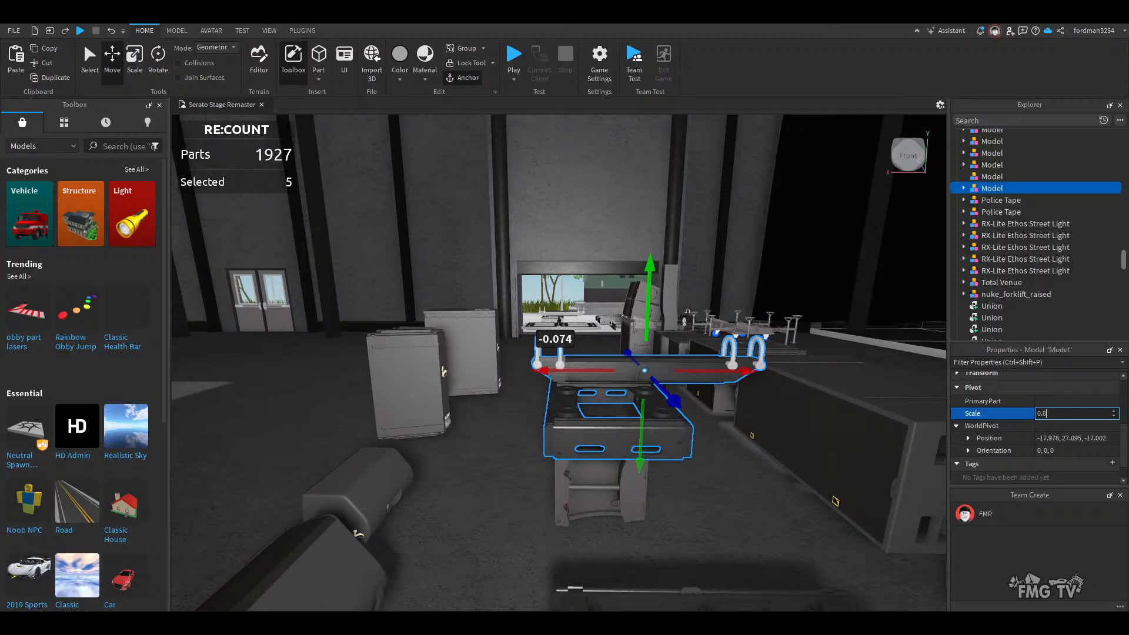
- Try scaling the pasted rigging frame to 0.8 and 0.9, comparing its fit with the speakers below
key(Return)
right_drag(613, 497, 613, 496)
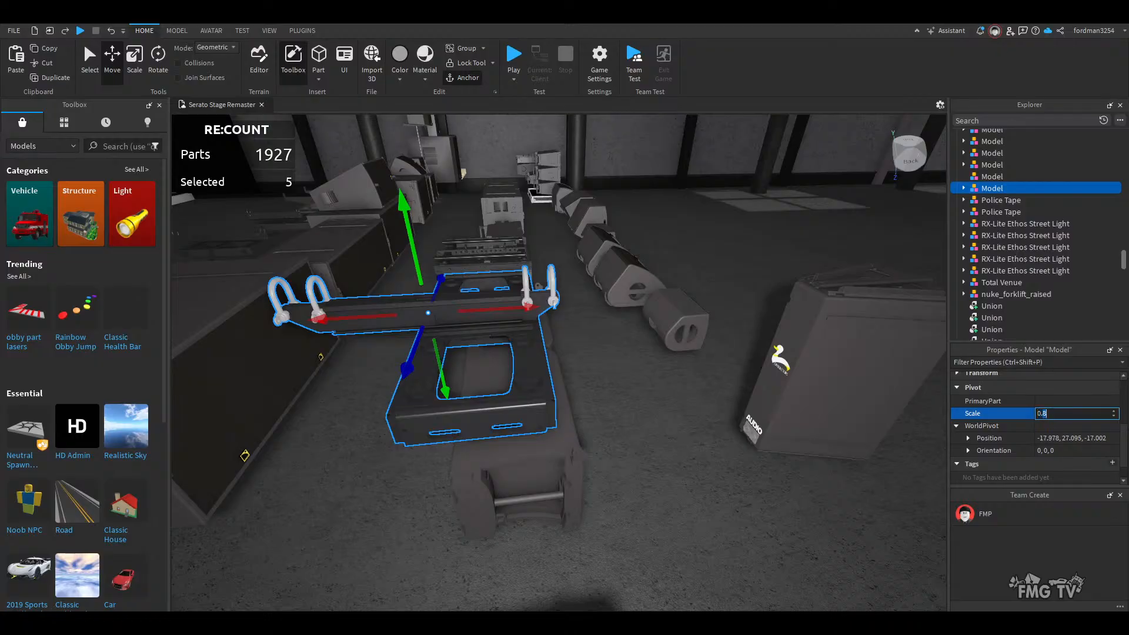
key(BackSpace)
text(9)
key(Return)
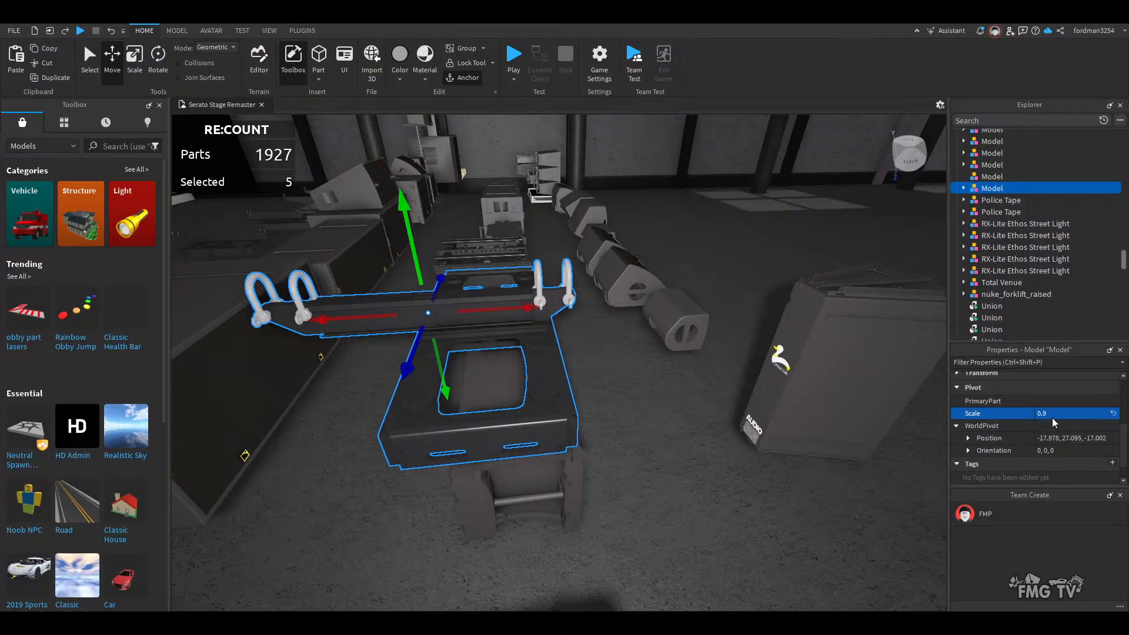
click(645, 527)
right_drag(646, 528, 645, 527)
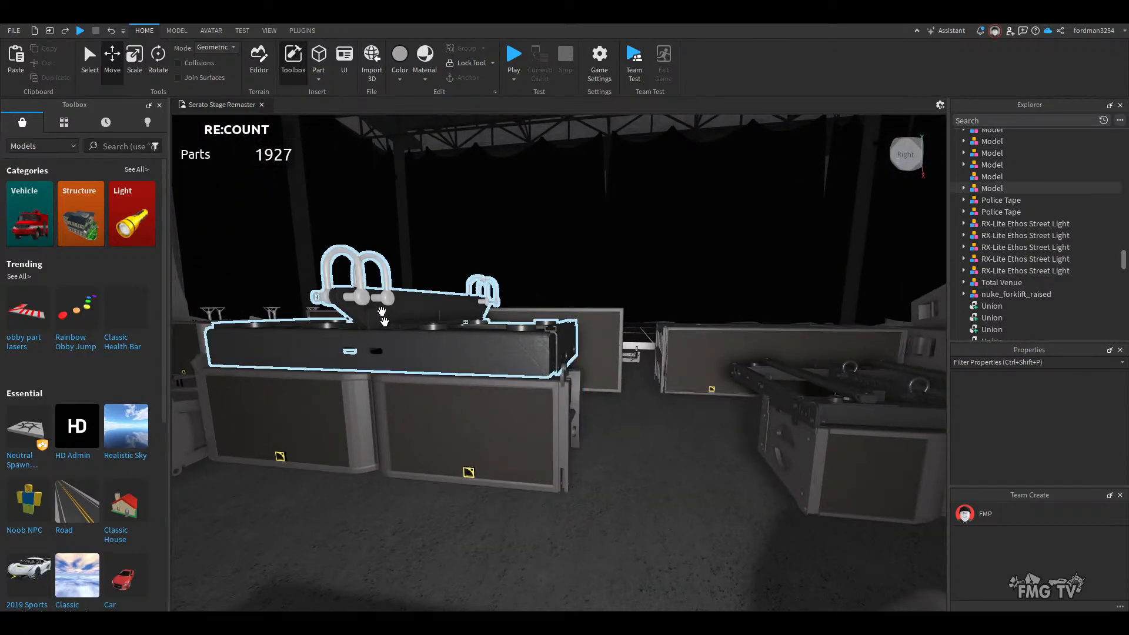
- Set the pasted rigging frame's Scale to 0.95
click(427, 339)
scroll(1052, 429, down, 1)
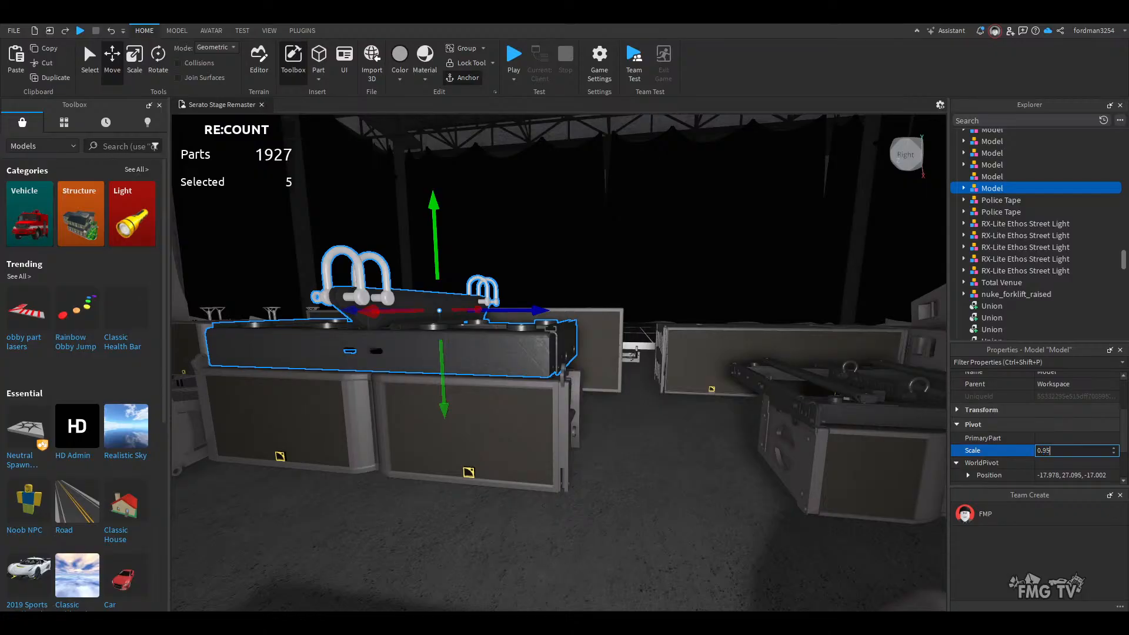
key(Return)
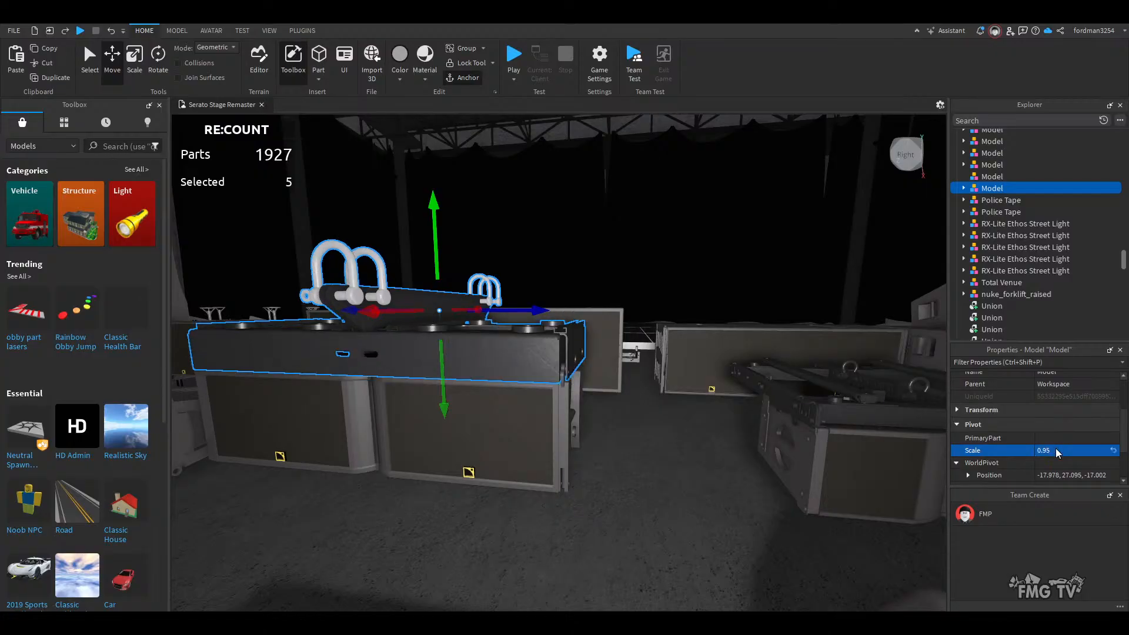
click(517, 551)
- Shift the paired speakers slightly sideways to line up their mounting lug with the hole in the frame above
scroll(517, 551, up, 3)
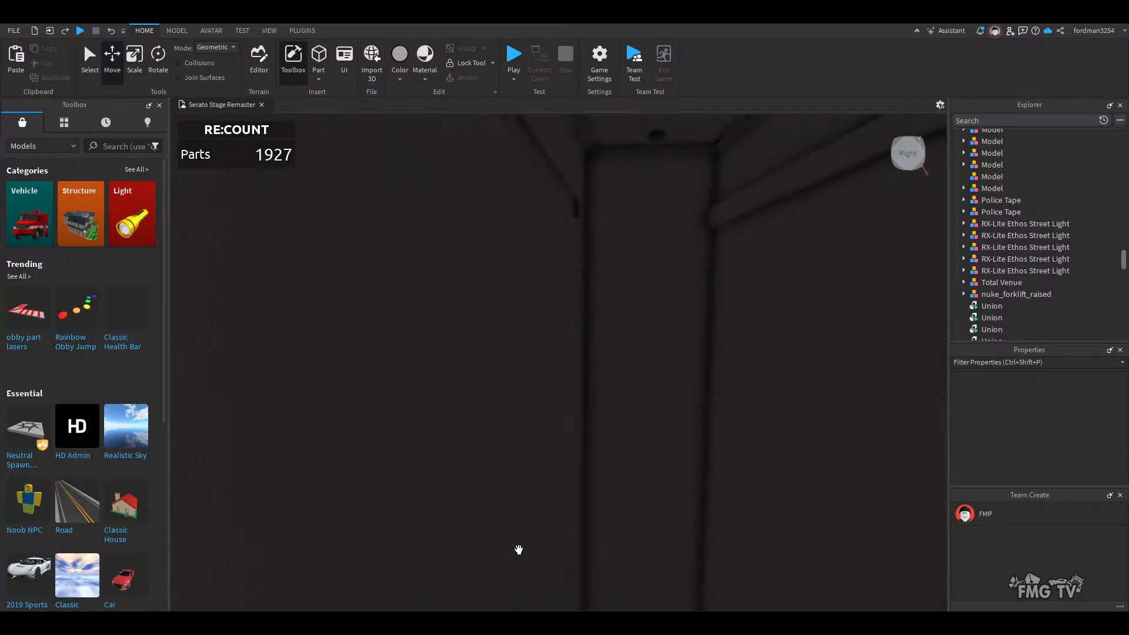
right_drag(517, 550, 518, 551)
key(s)
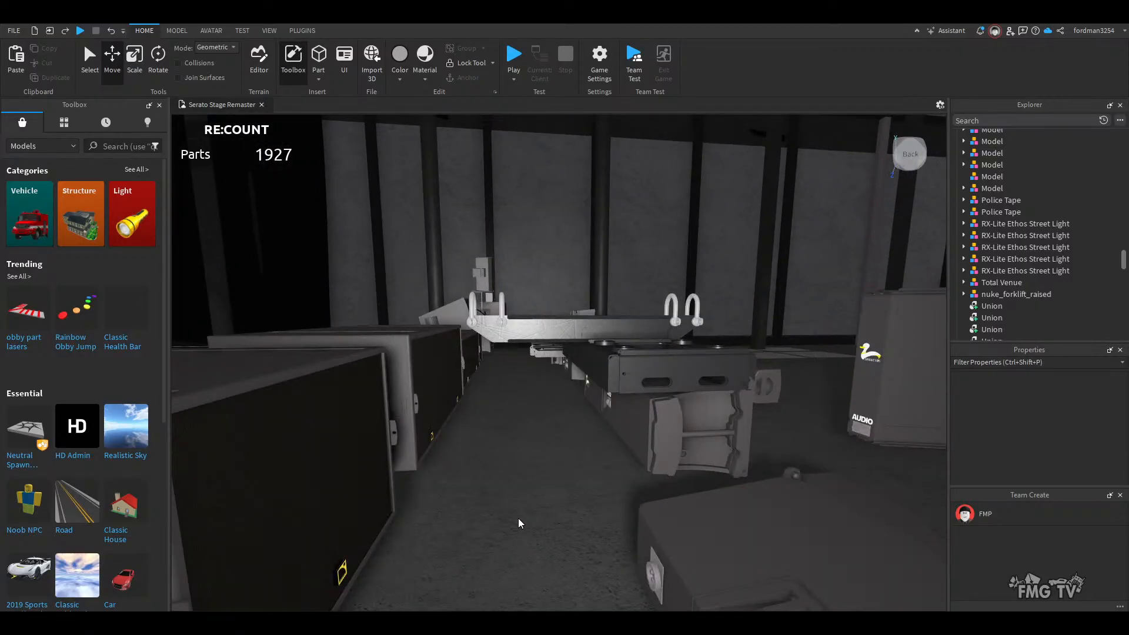
right_drag(545, 483, 544, 481)
key(w)
key(d)
key(d)
key(a)
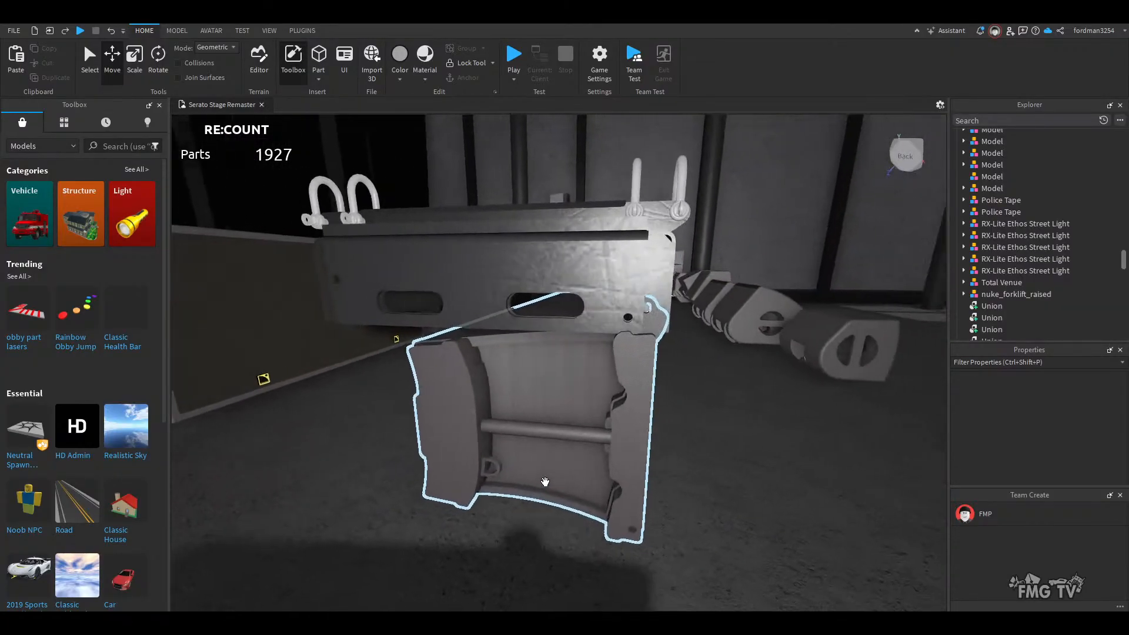
click(592, 437)
drag(506, 340, 496, 341)
drag(567, 282, 550, 287)
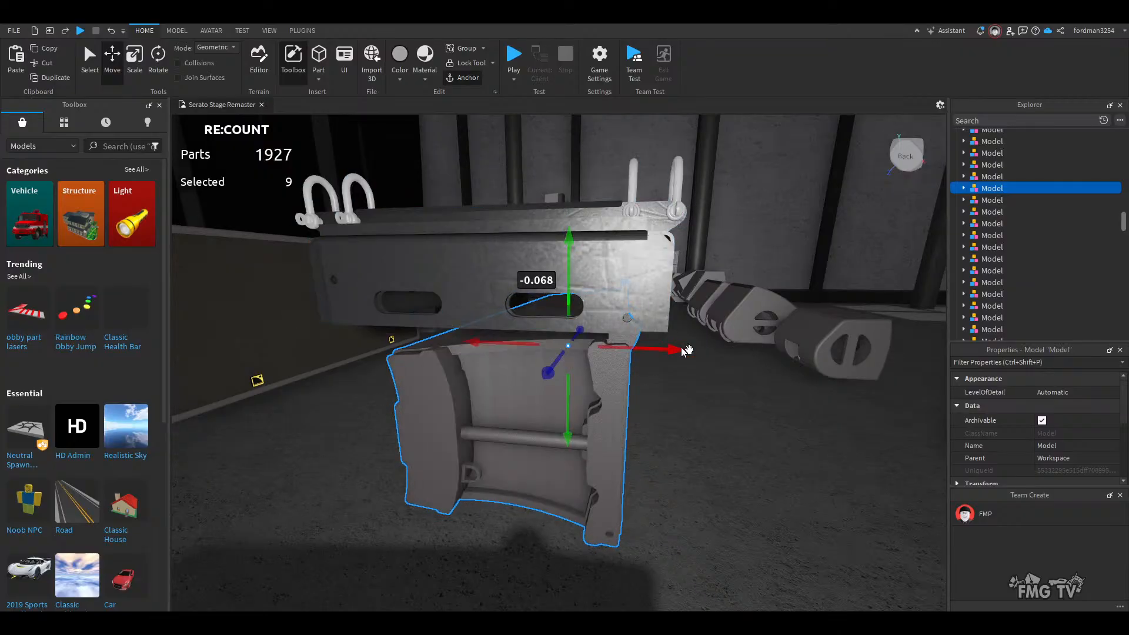
drag(661, 345, 664, 350)
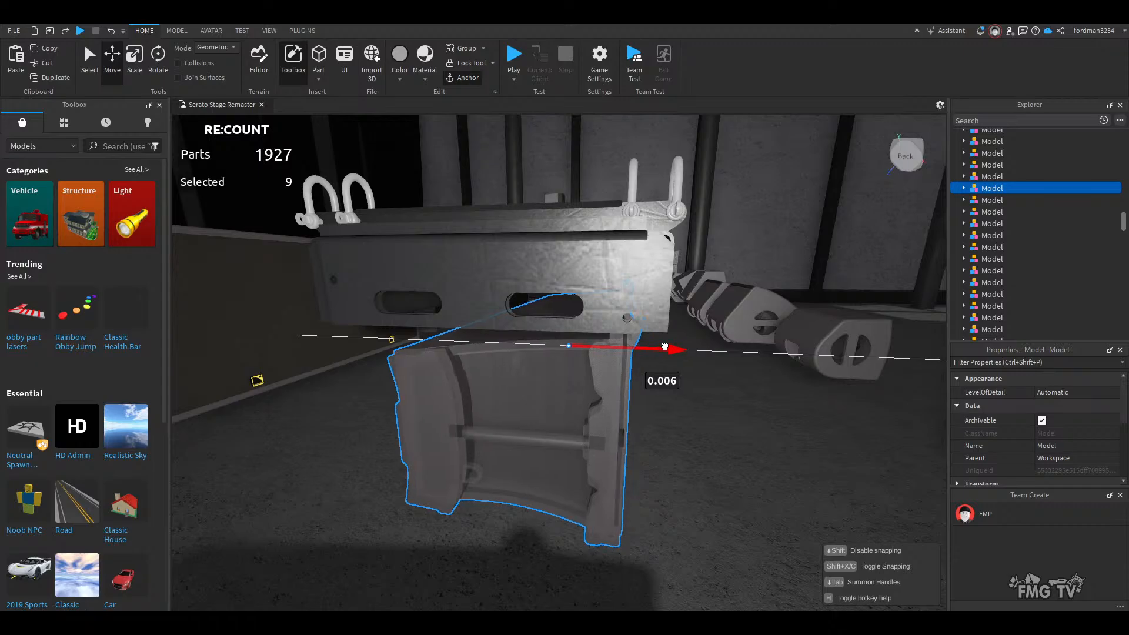
drag(667, 347, 668, 346)
click(328, 498)
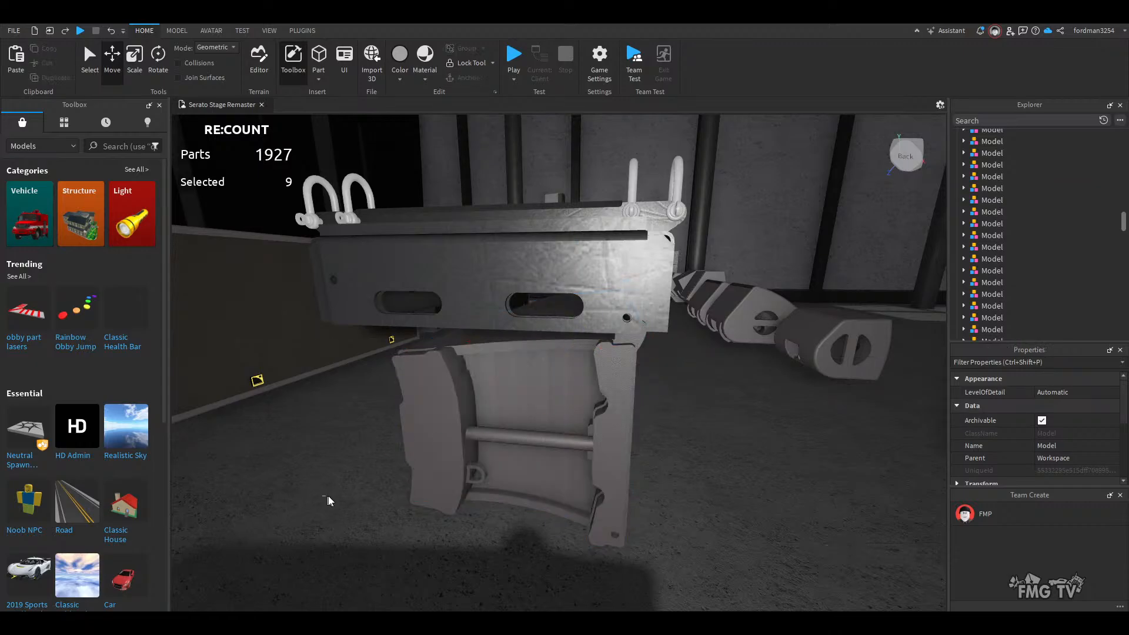
- Tilt the paired speakers 5° beneath the frame, using a 5° rotation increment
right_drag(480, 482, 568, 482)
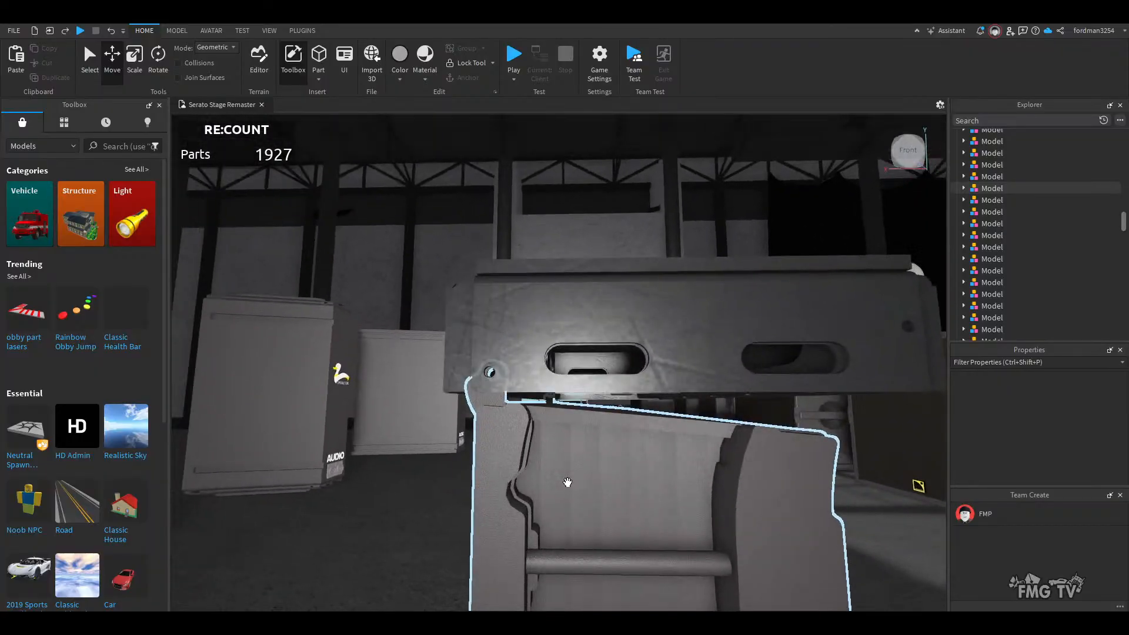
right_drag(444, 503, 444, 504)
scroll(444, 503, down, 3)
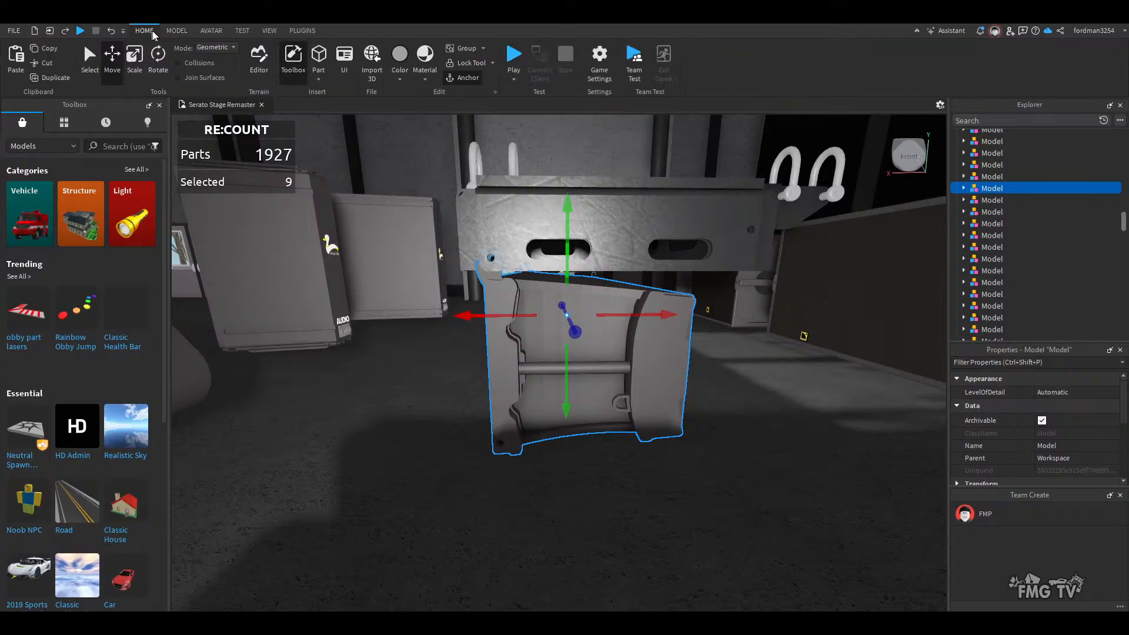
click(178, 31)
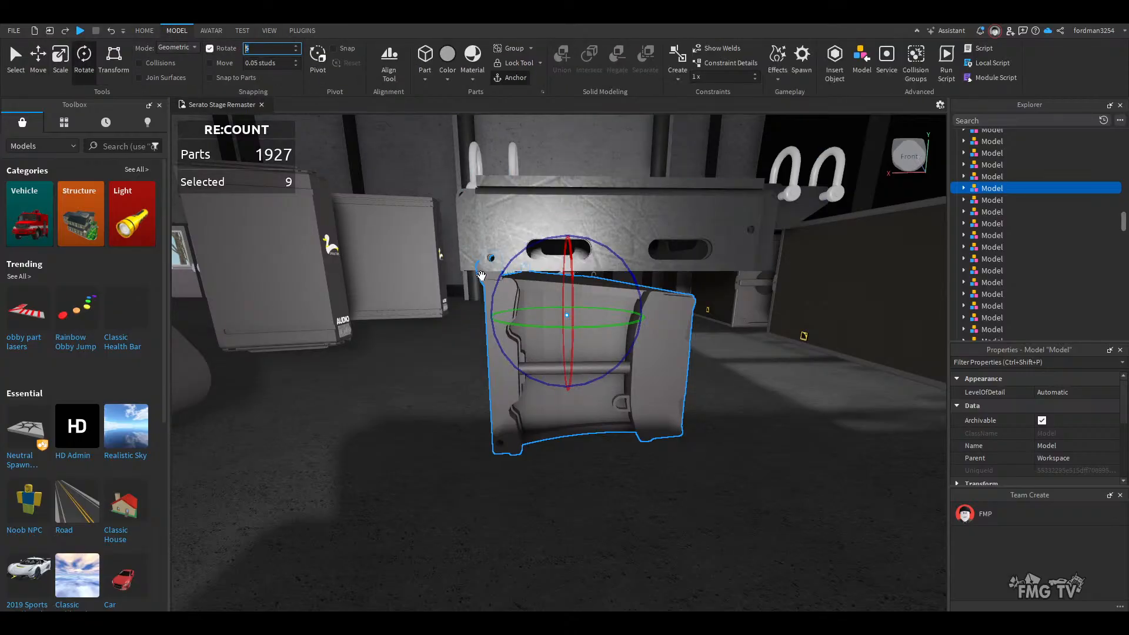
mouse_move(504, 275)
mouse_down()
mouse_move(492, 271)
mouse_move(497, 282)
mouse_up()
- Raise the tilted speakers about 0.126 studs against the frame and shift them sideways about 0.055 studs
click(35, 60)
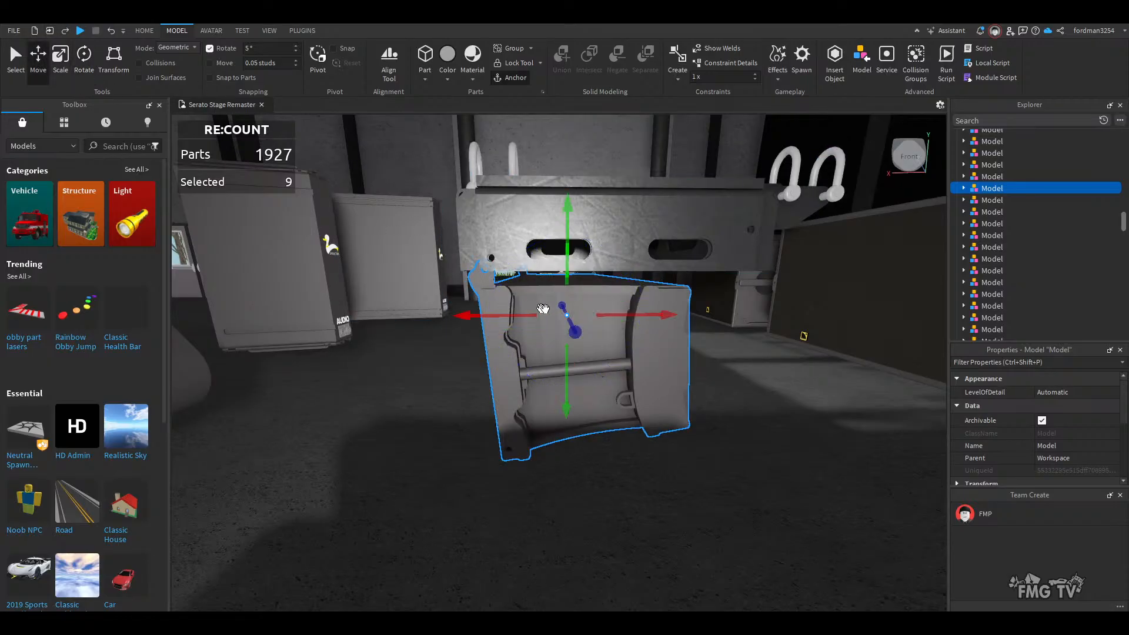
drag(567, 254, 564, 247)
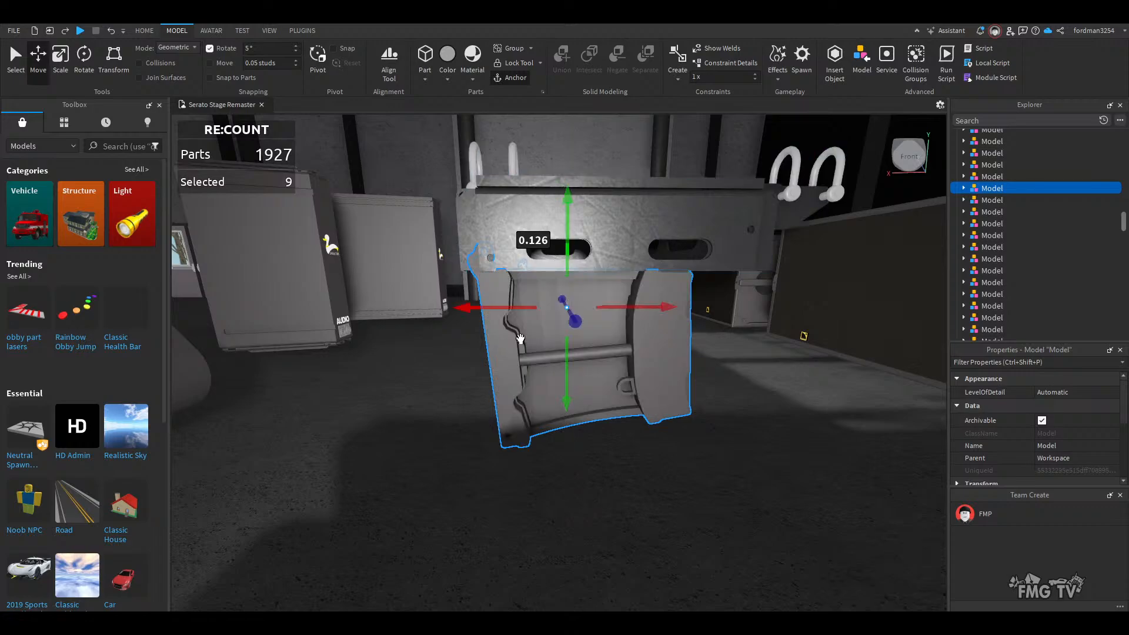
drag(463, 311, 487, 311)
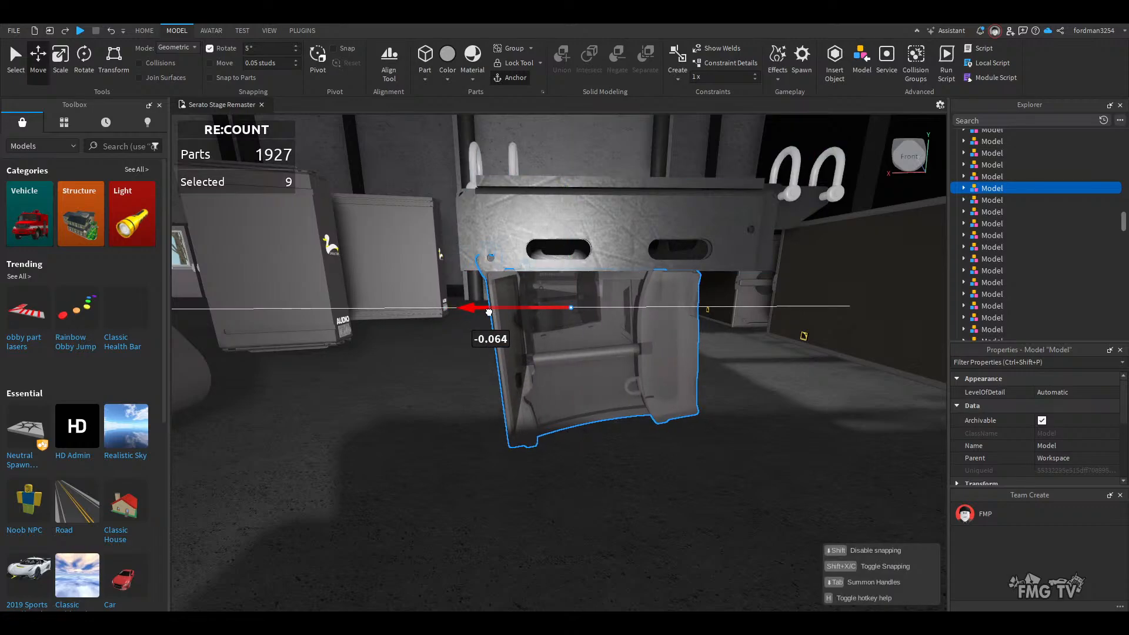
drag(488, 312, 488, 312)
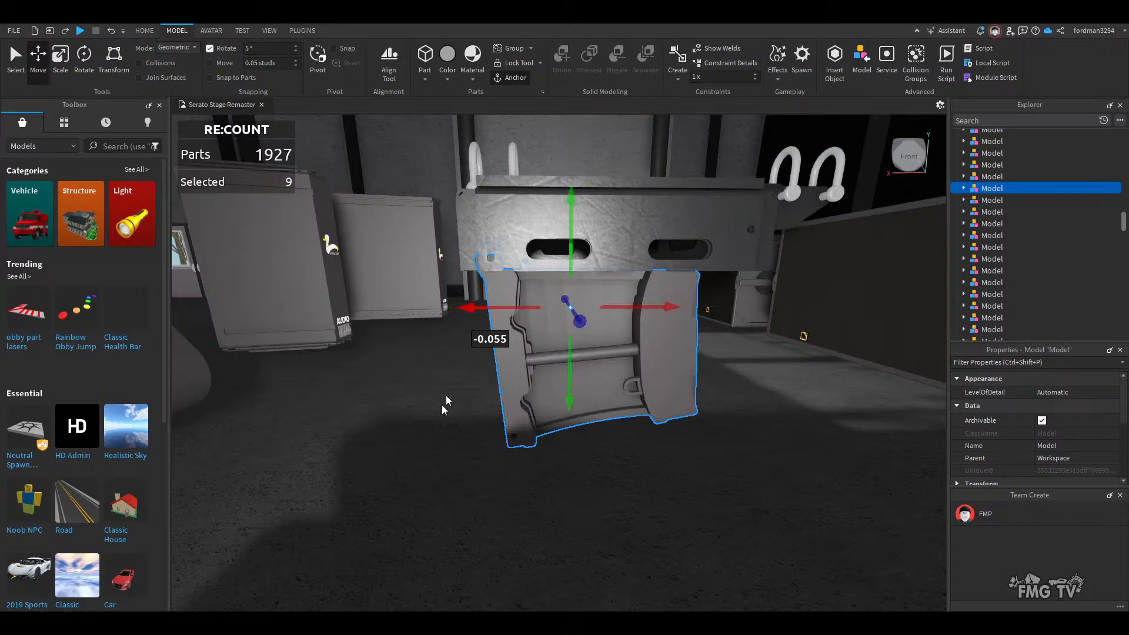
click(499, 483)
- Nudge the tilted speakers slightly against the frame's underside and check the fit up close
key(w)
right_drag(629, 485, 630, 485)
key(d)
key(a)
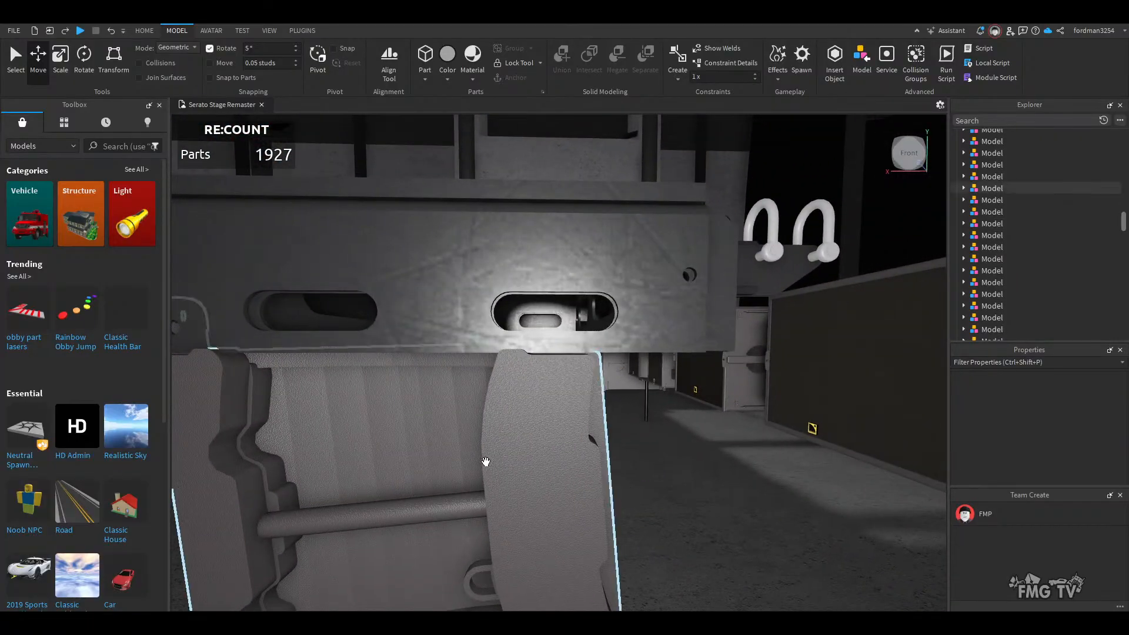
click(486, 461)
drag(496, 330, 493, 335)
scroll(541, 477, down, 3)
key(a)
right_drag(542, 477, 466, 505)
key(d)
click(503, 507)
- Select the paired speakers and their rigging frame together and raise them about 18.5 studs off the floor
key(d)
key(w)
scroll(468, 503, down, 3)
key(a)
key(w)
key(s)
right_drag(534, 493, 534, 492)
click(534, 492)
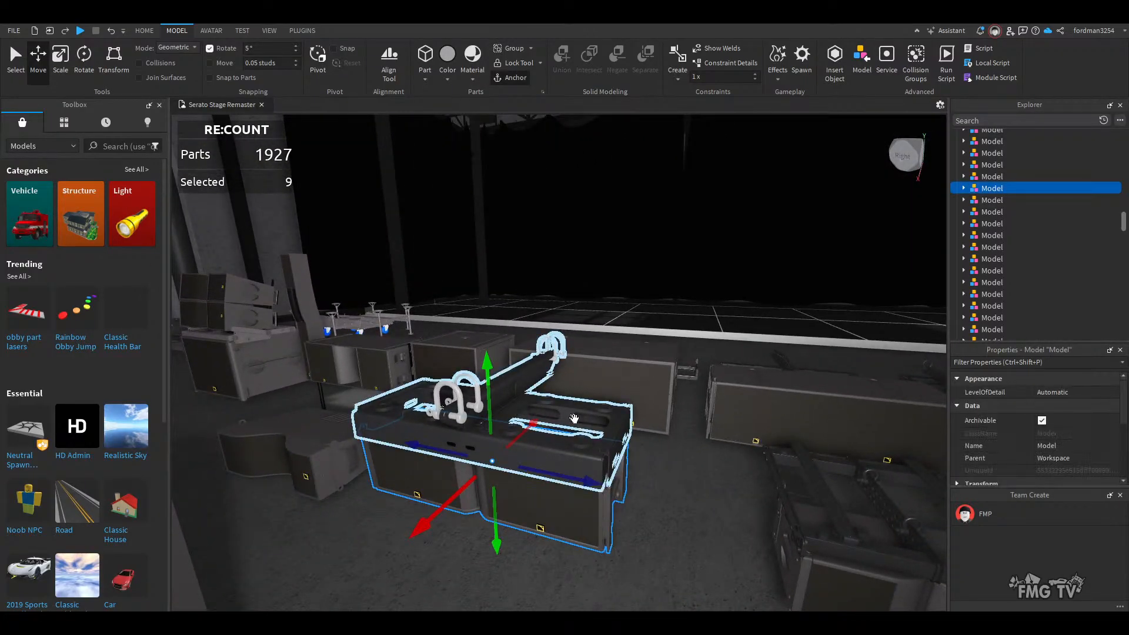
ctrl+click(604, 455)
key(d)
right_drag(603, 454, 604, 455)
key(s)
drag(472, 390, 469, 256)
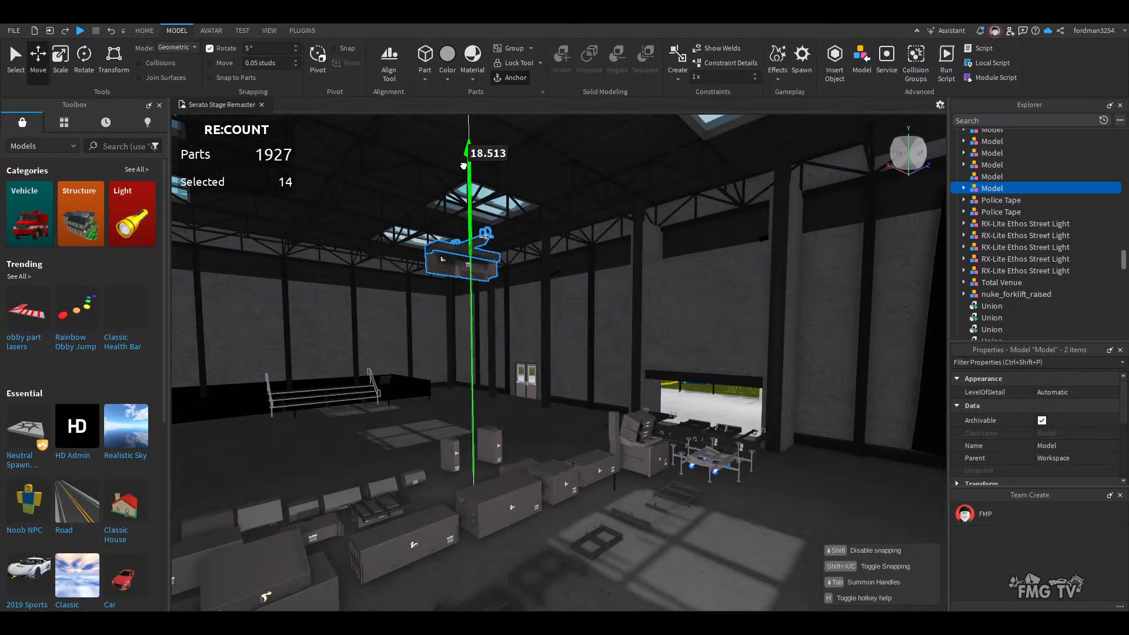
drag(464, 166, 464, 165)
- Move the raised speaker assembly about 30 studs horizontally across the hall
right_drag(599, 460, 599, 461)
key(s)
key(s)
key(w)
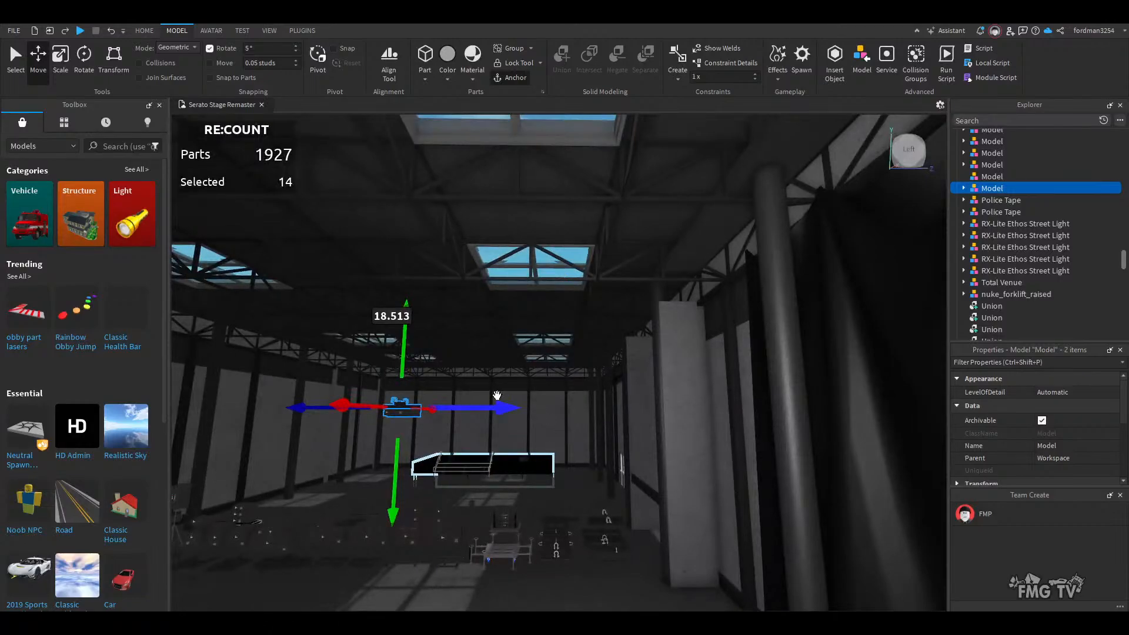
drag(677, 415, 676, 416)
right_drag(563, 484, 563, 484)
key(s)
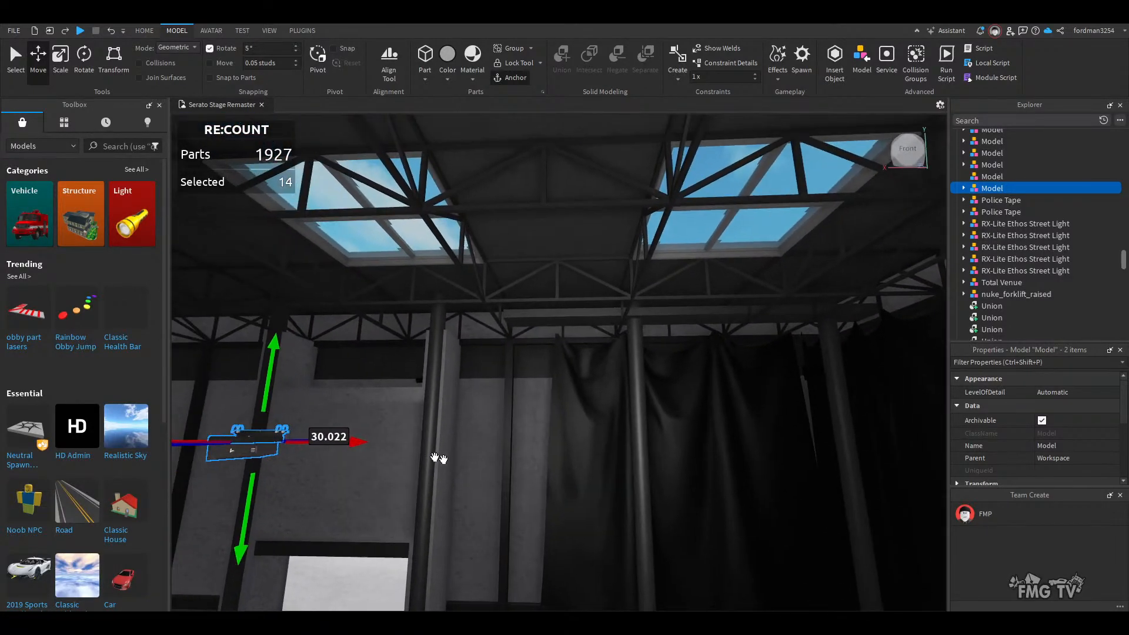
- Position the speaker assembly near the roof beside the stage-edge column, with a final shift of about 13 studs
drag(676, 437, 763, 444)
right_drag(567, 516, 545, 494)
drag(541, 483, 494, 487)
right_drag(494, 486, 544, 476)
scroll(544, 476, down, 3)
drag(552, 430, 546, 257)
right_drag(583, 489, 583, 488)
key(w)
key(s)
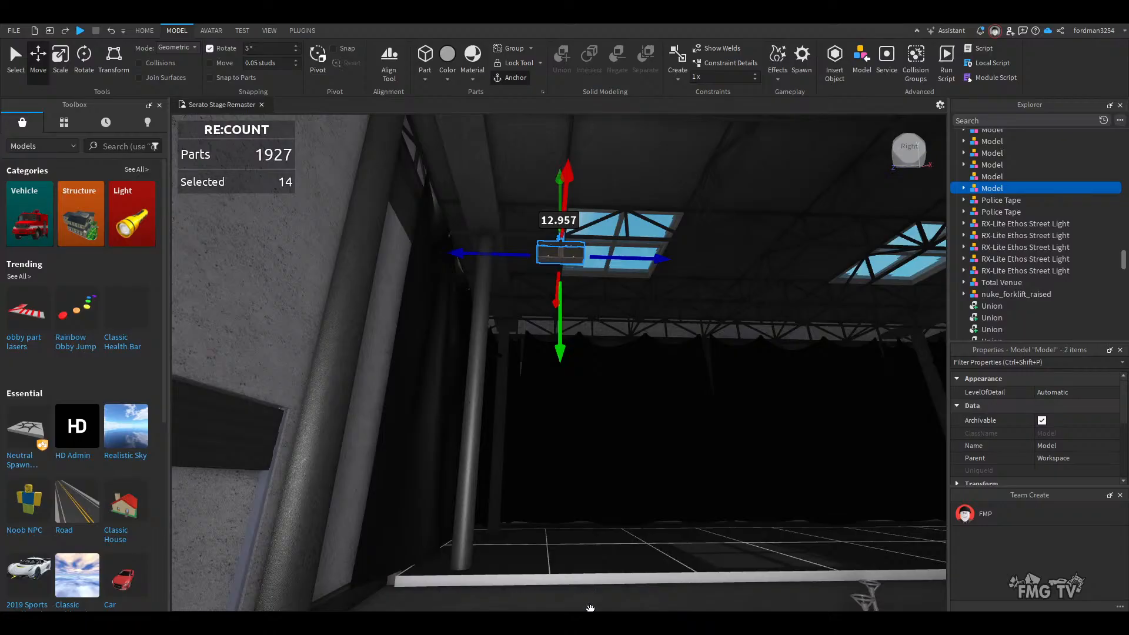
- Shift the hung speaker assembly about 1.5 studs sideways and lower it about 1 stud beneath the roof beam
right_drag(590, 608, 590, 607)
drag(495, 345, 451, 334)
right_drag(532, 372, 536, 372)
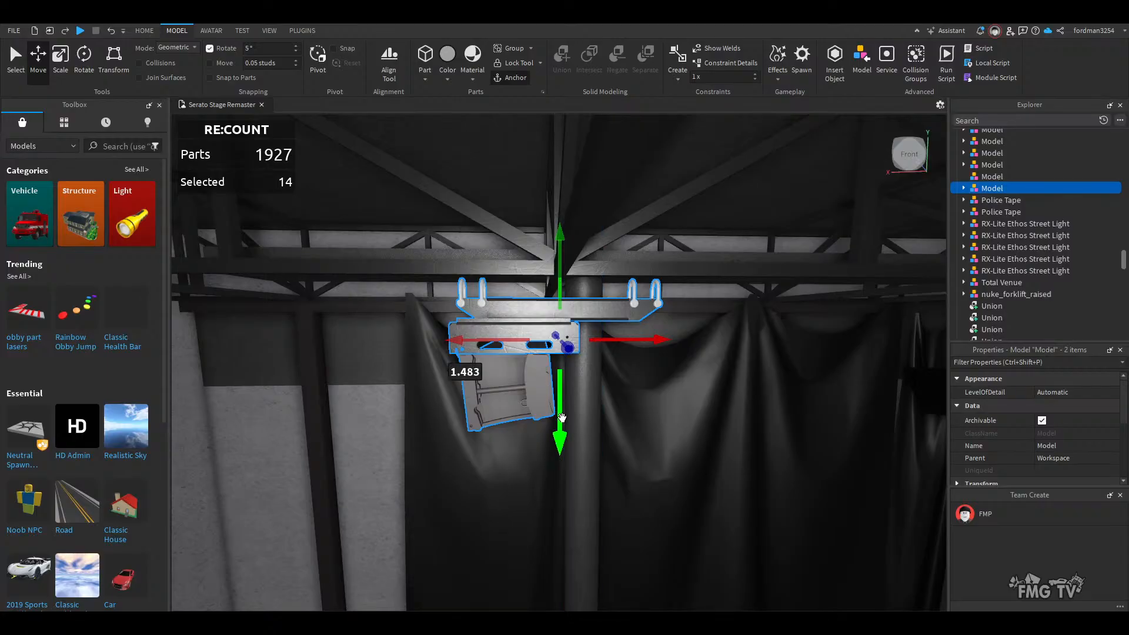
drag(563, 406, 567, 450)
scroll(567, 444, up, 5)
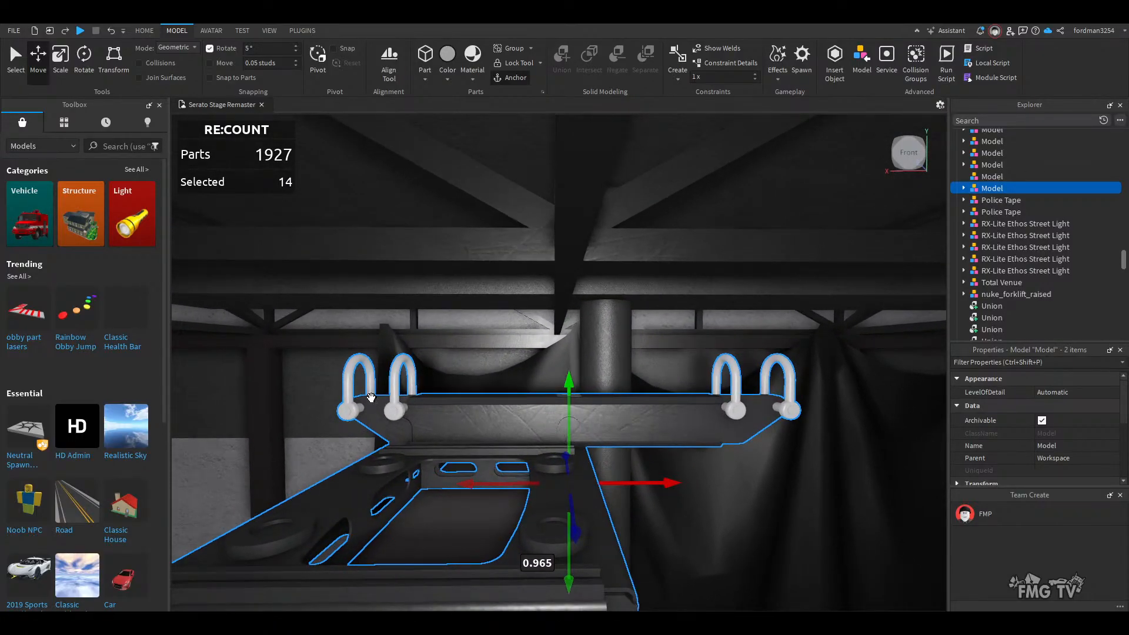
- Delete the outermost shackle at each end of the rigging frame's top bar
click(347, 408)
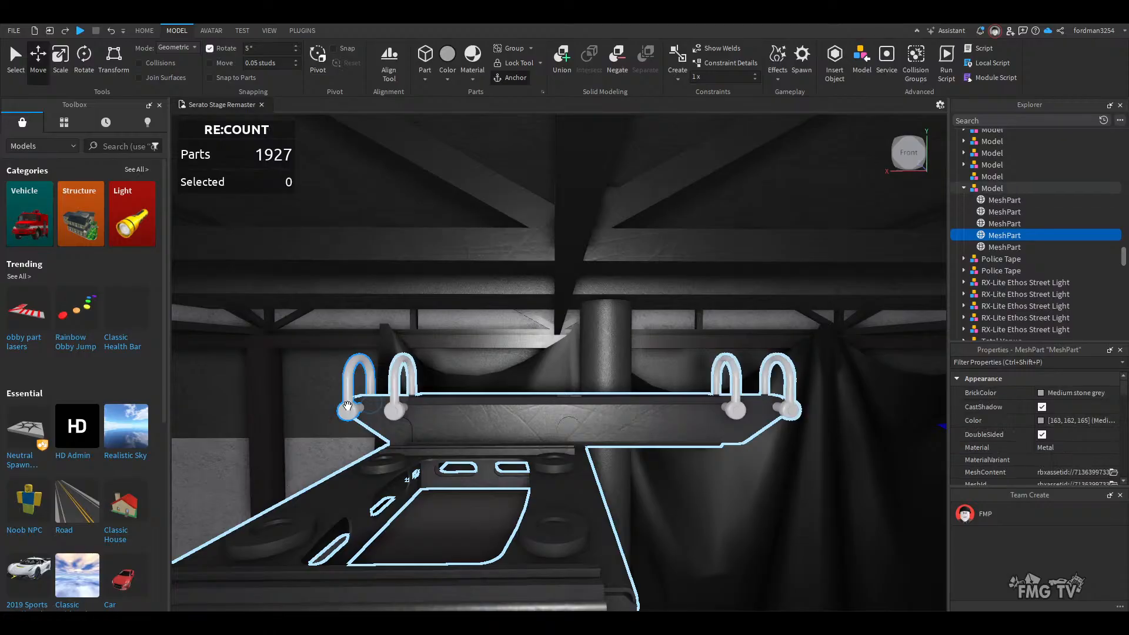
key(Delete)
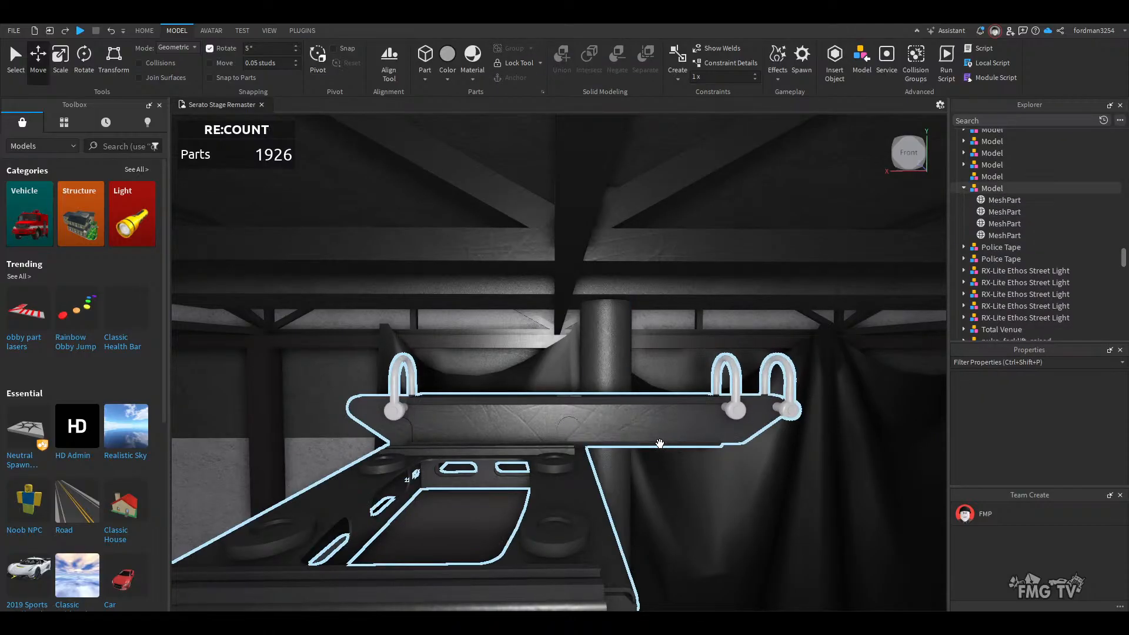
click(788, 409)
key(Delete)
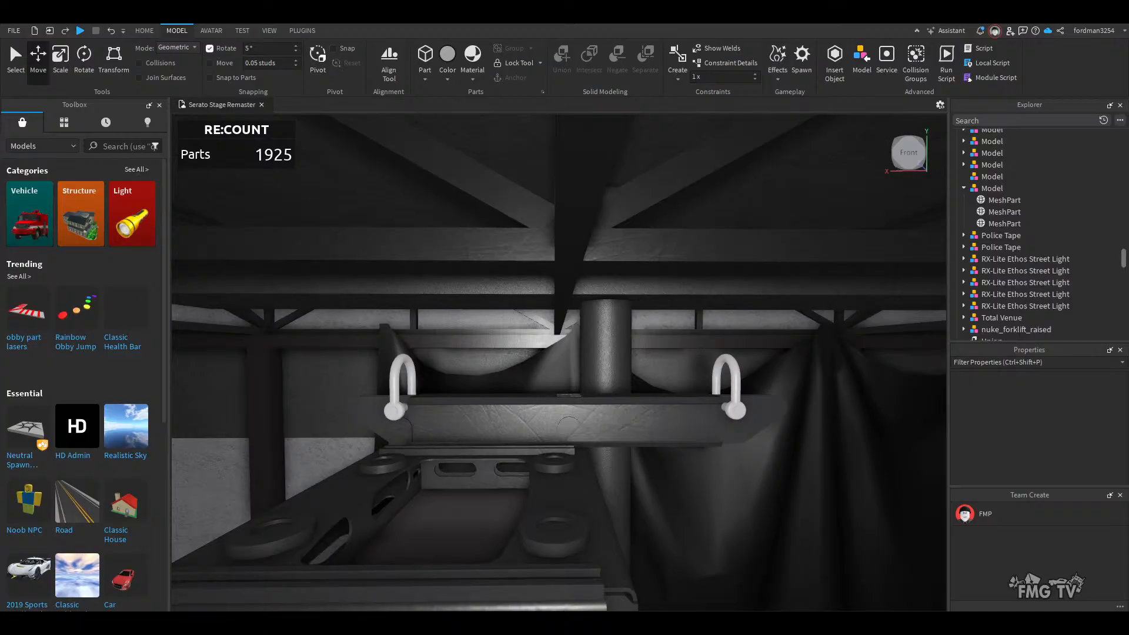
- Paste a chain hoist with its hook among the rigging equipment and raise it about 9.4 studs
right_drag(558, 528, 558, 527)
key(w)
scroll(558, 528, down, 2)
click(538, 512)
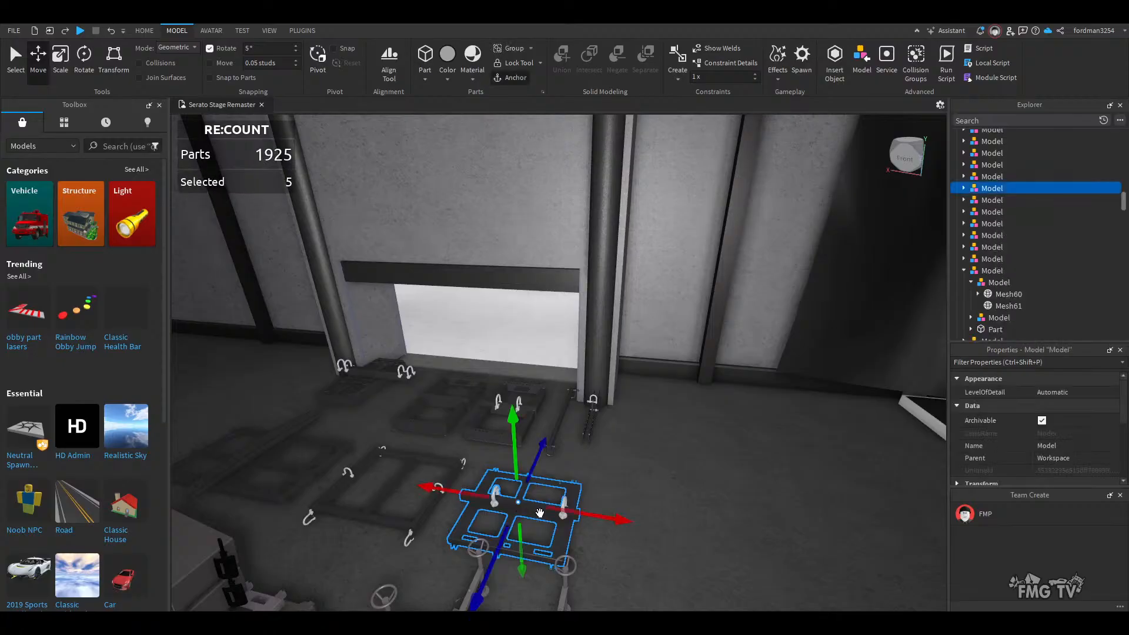
key(ctrl+v)
drag(507, 428, 500, 192)
right_drag(499, 191, 651, 438)
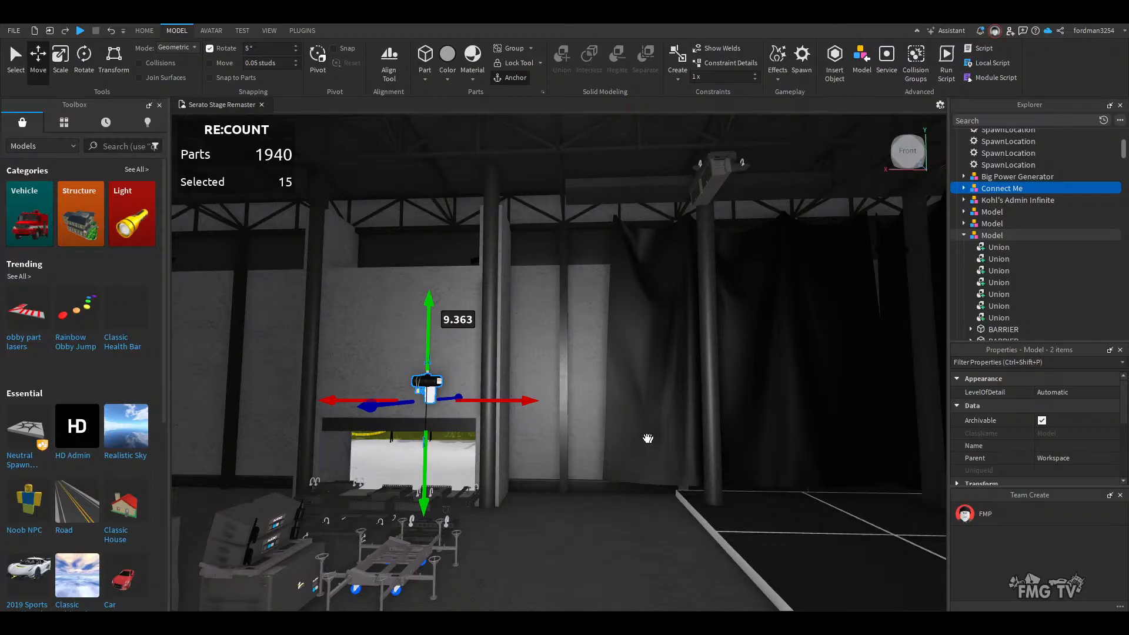
- Move the pasted hoist and hook horizontally toward the stage curtain and clear the selection
drag(511, 402, 791, 403)
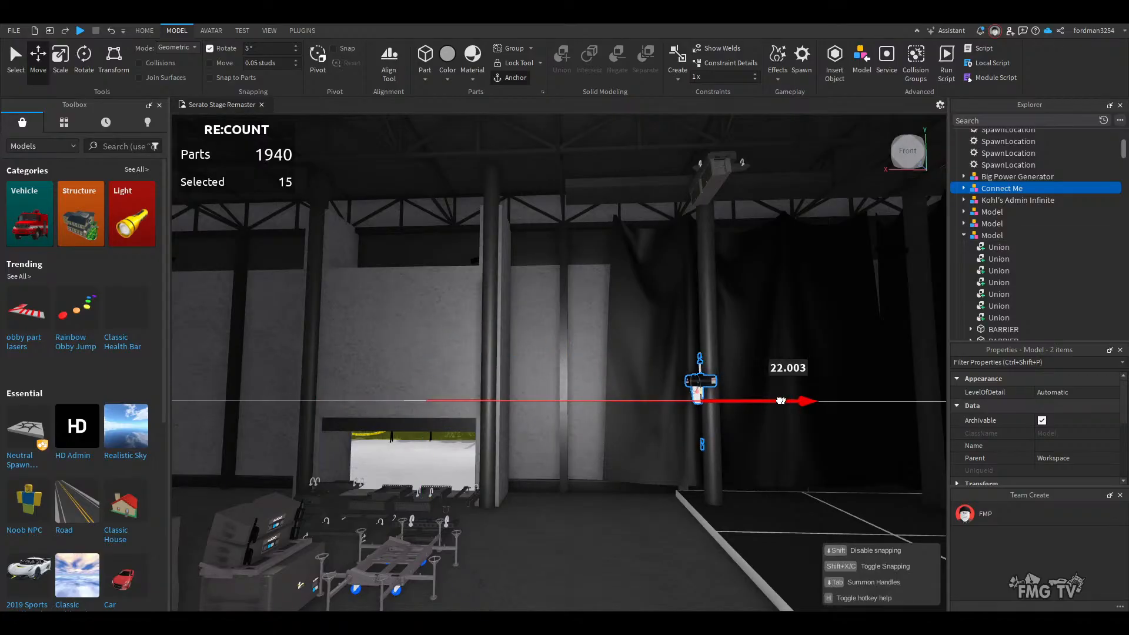
drag(690, 398, 690, 398)
click(571, 522)
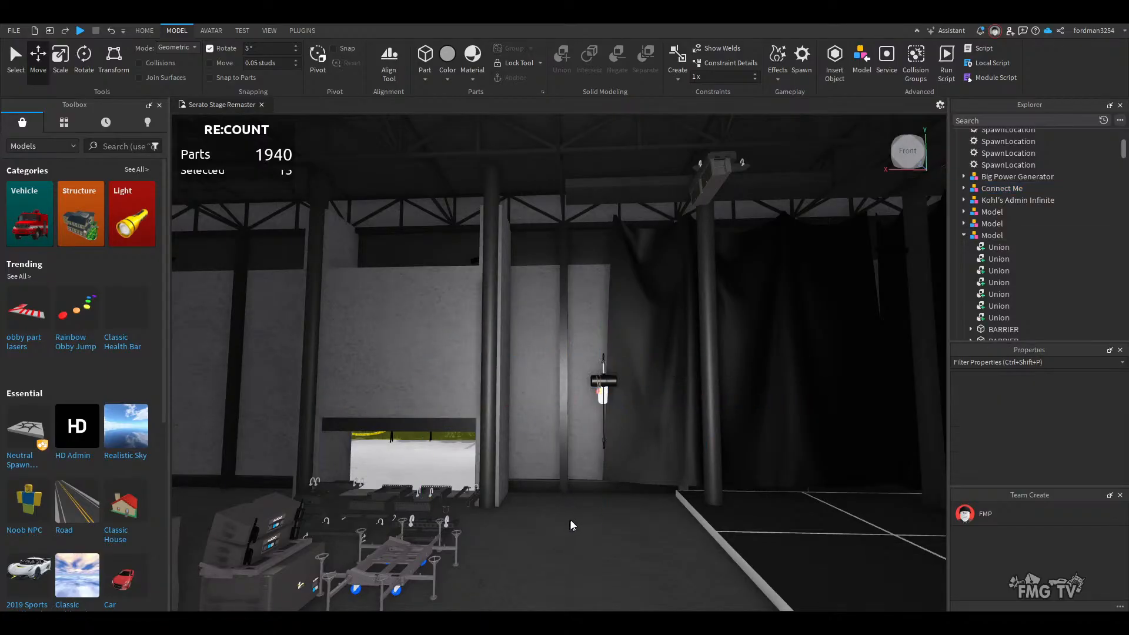
- Select the hung speakers together with their rigging frame and shift them about 0.33 studs under the roof beam
key(w)
key(a)
right_drag(577, 515, 577, 516)
key(w)
click(574, 422)
ctrl+click(525, 392)
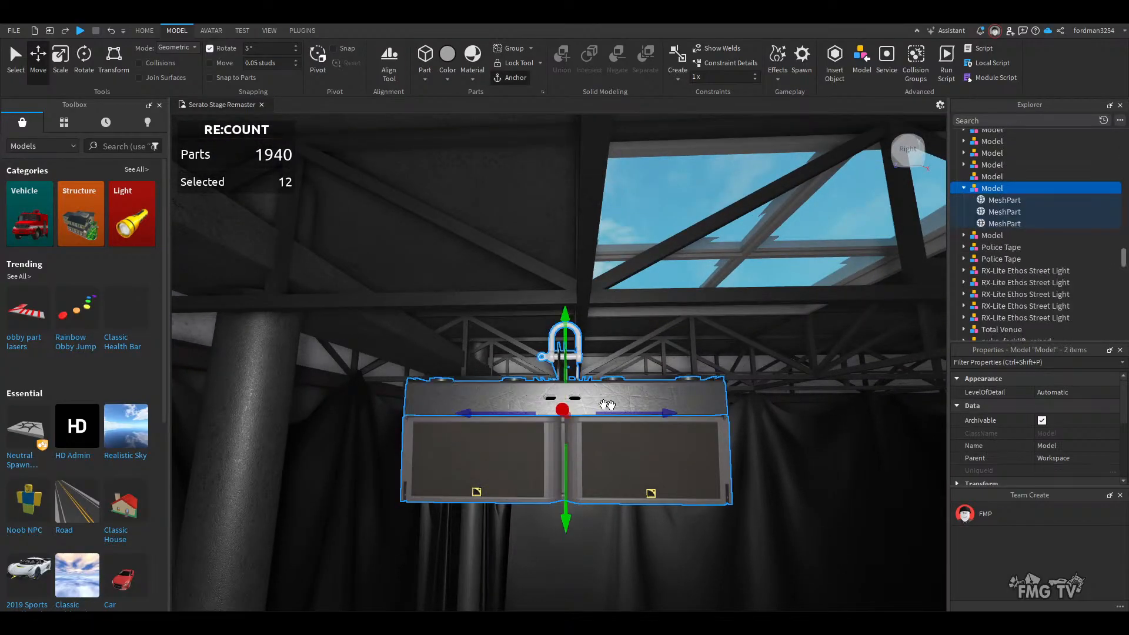
drag(628, 410, 651, 410)
- Check the speaker assembly against the roof beam from several sides and nudge it slightly into line
right_drag(682, 501, 683, 507)
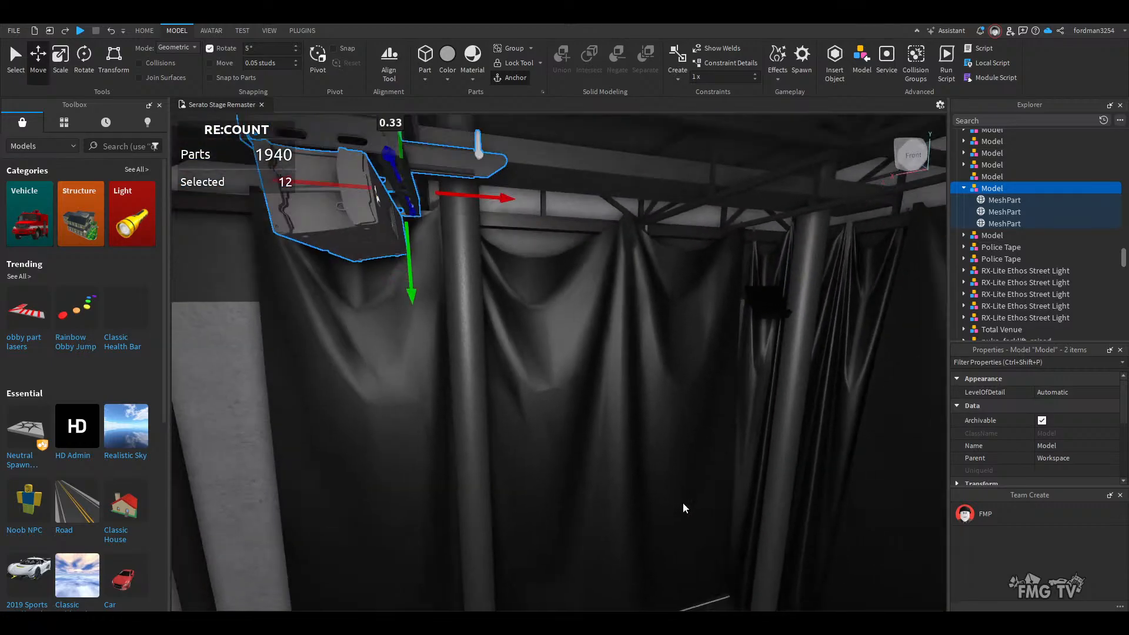
scroll(605, 474, down, 3)
scroll(568, 488, up, 5)
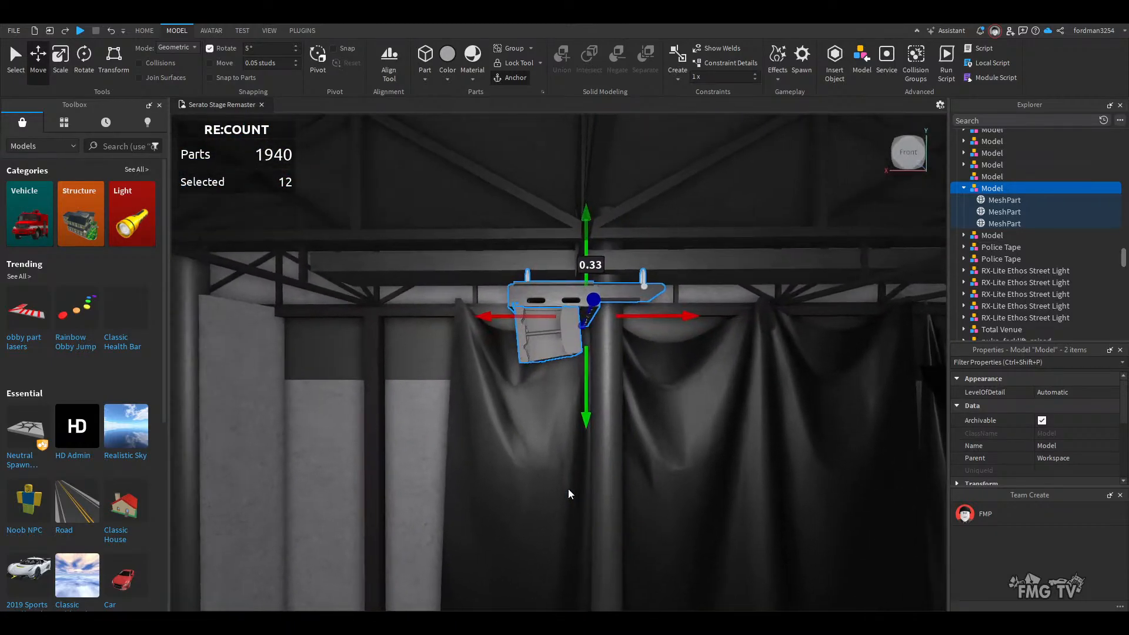
right_drag(569, 488, 568, 488)
scroll(568, 489, down, 5)
scroll(568, 489, up, 2)
scroll(568, 488, up, 3)
scroll(568, 488, up, 1)
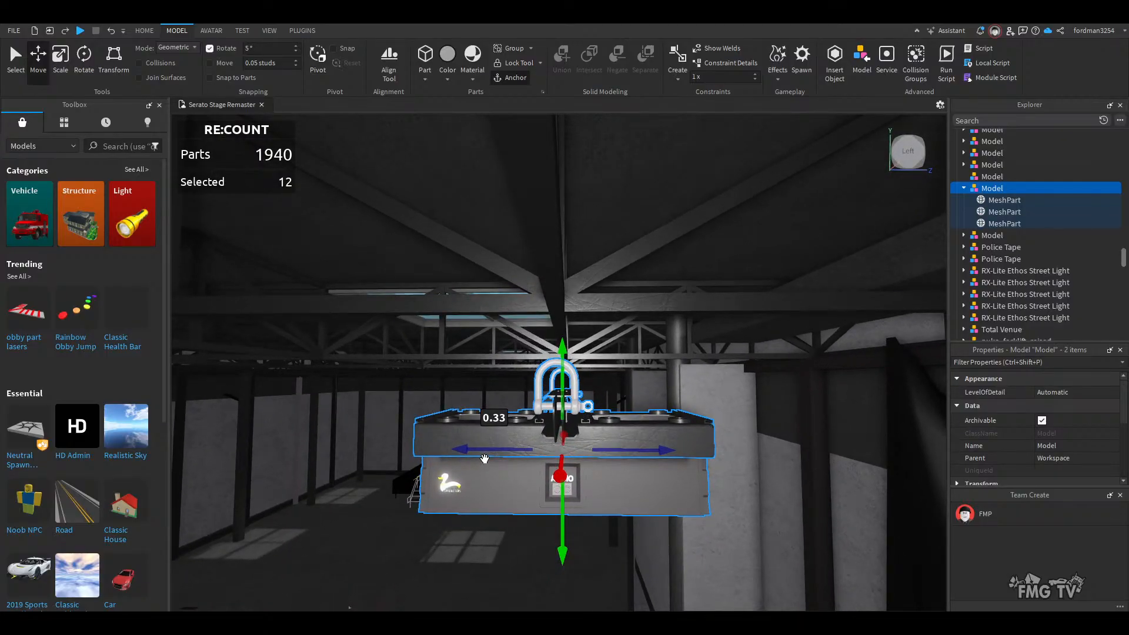
right_drag(553, 457, 552, 456)
drag(471, 447, 468, 447)
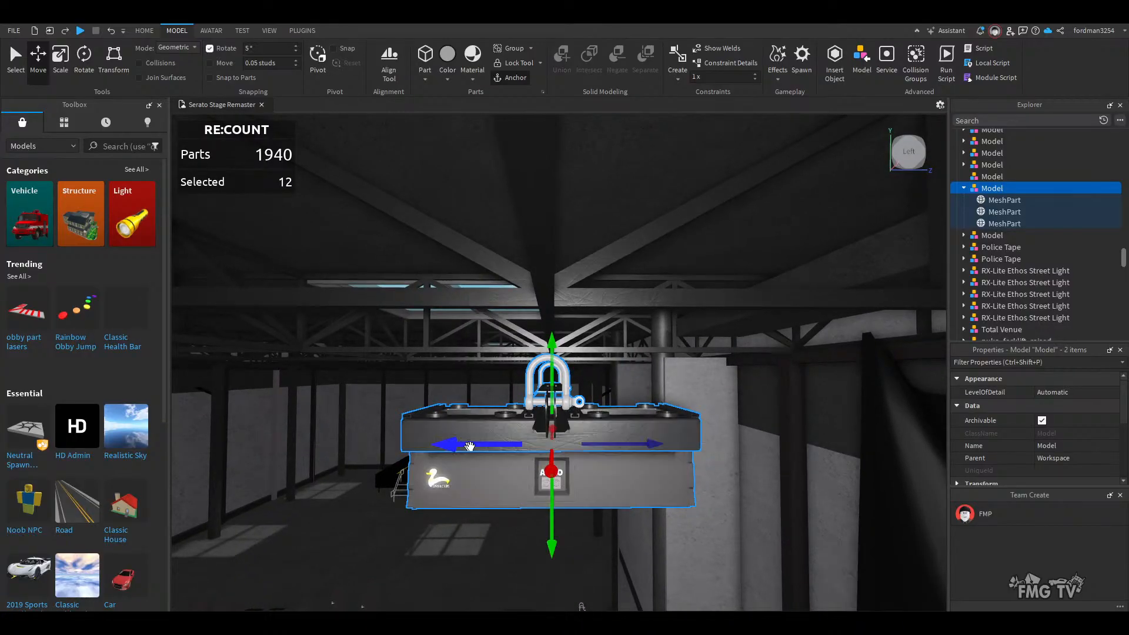
- Lower the speaker assembly about 8.2 studs to leave room for a hoist above it
key(s)
right_drag(489, 449, 489, 448)
right_drag(550, 404, 549, 403)
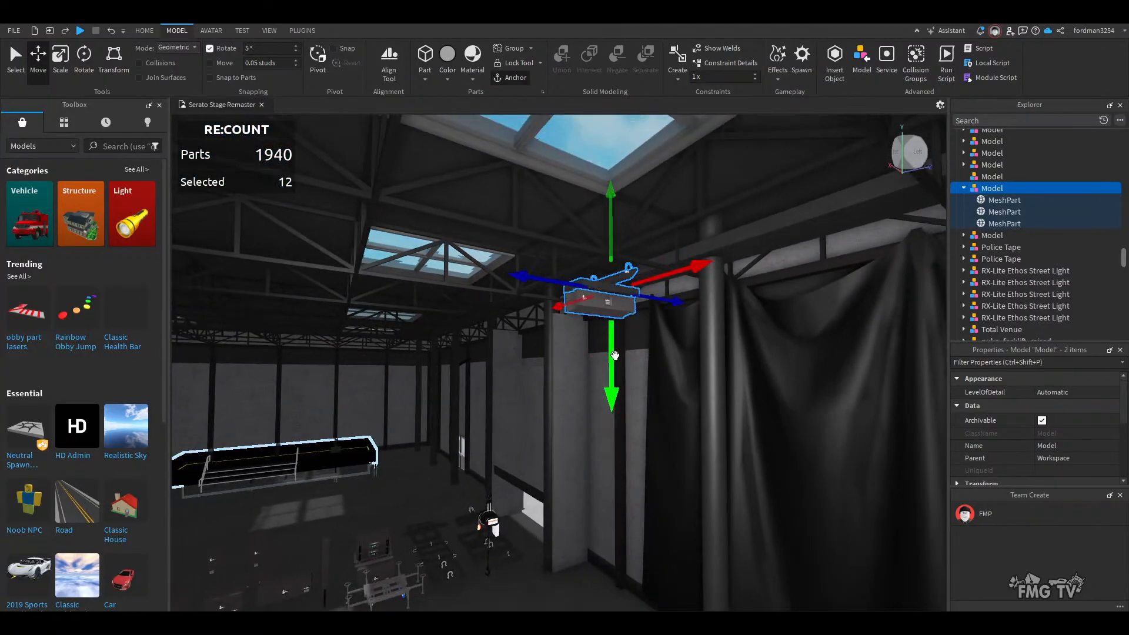
drag(626, 406, 629, 467)
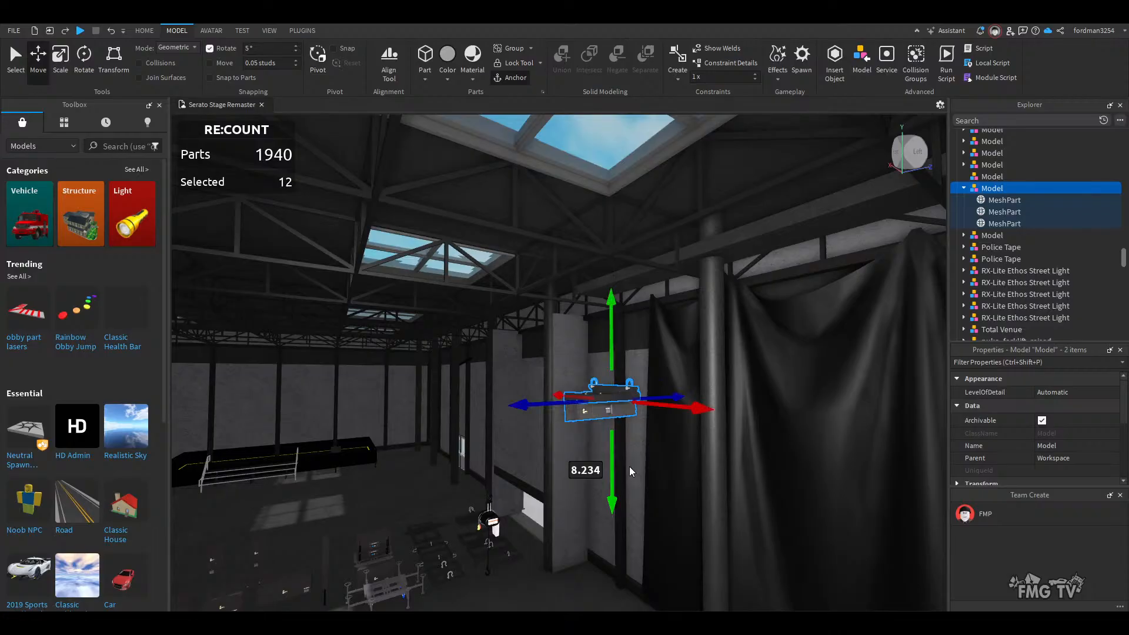
- Select the chain hoist floating beside the curtain together with its separate lower hook
key(s)
right_drag(629, 468, 580, 441)
click(587, 454)
key(a)
key(w)
key(s)
click(585, 460)
key(w)
key(w)
key(a)
key(w)
key(s)
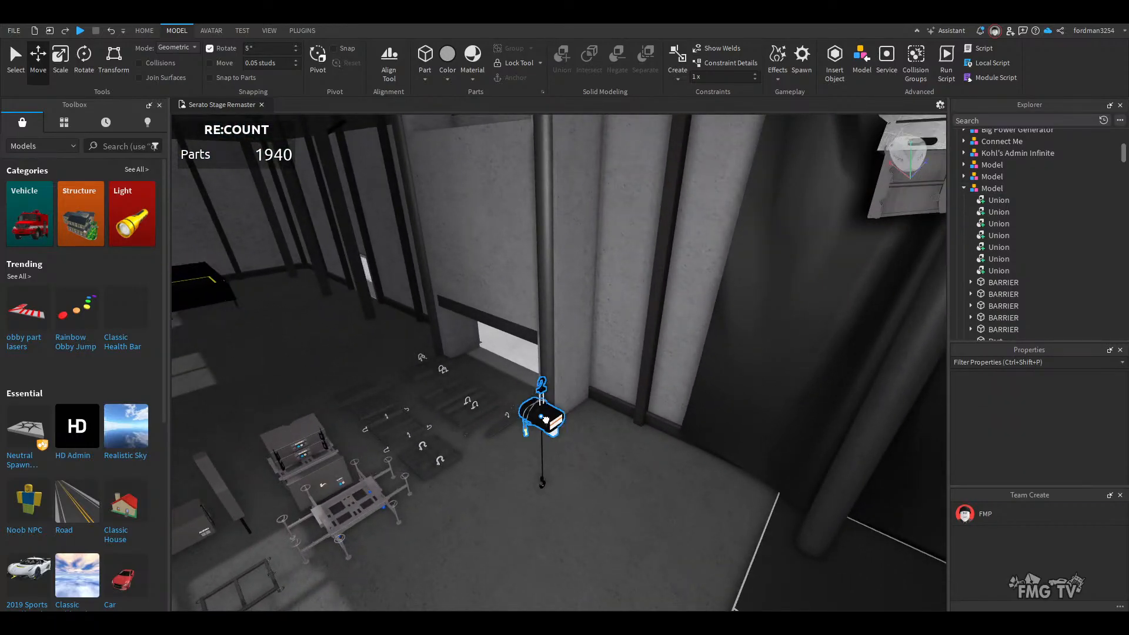
click(546, 420)
key(f)
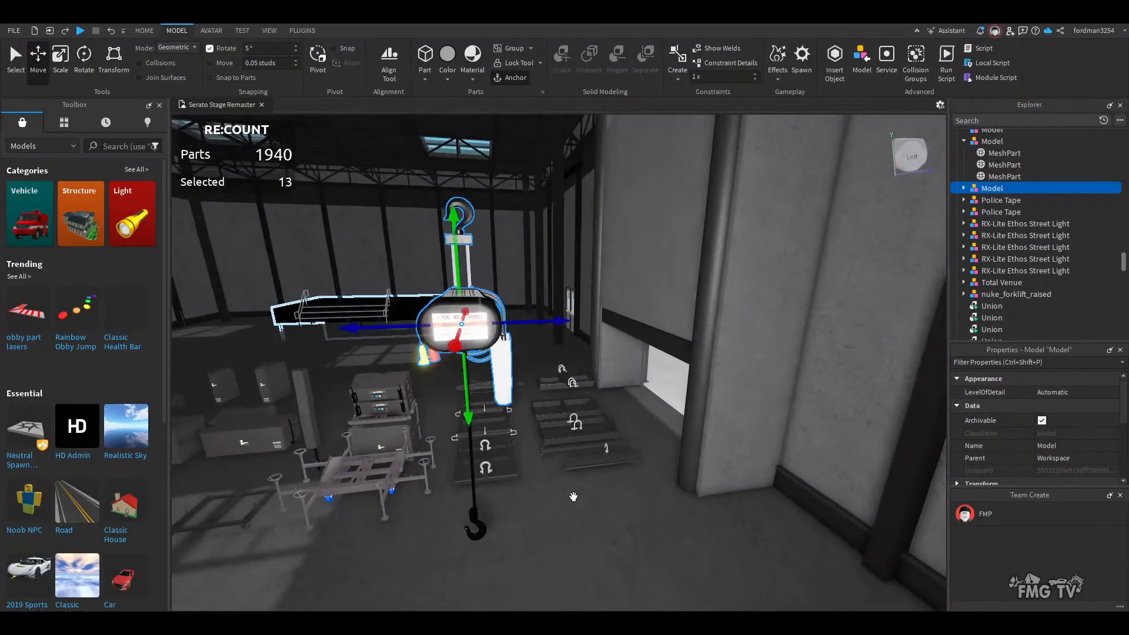
right_drag(496, 537, 496, 537)
key(s)
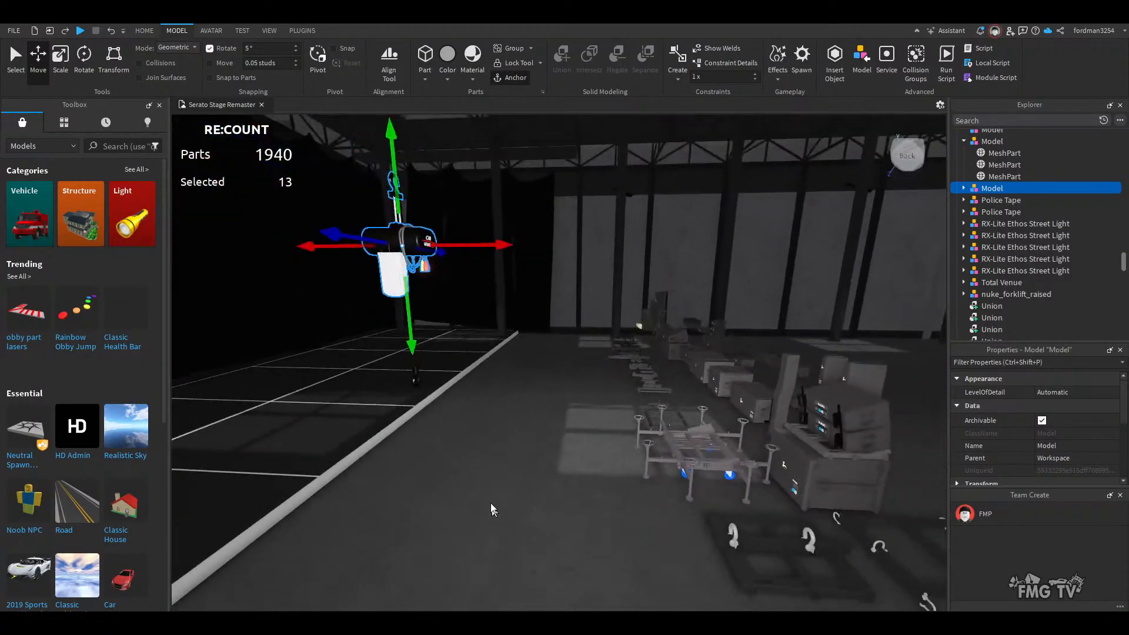
ctrl+click(414, 383)
- Raise the hoist and its hook about 18.9 studs toward the roof trusses
key(s)
right_drag(665, 432, 665, 432)
key(w)
key(s)
drag(444, 478, 504, 346)
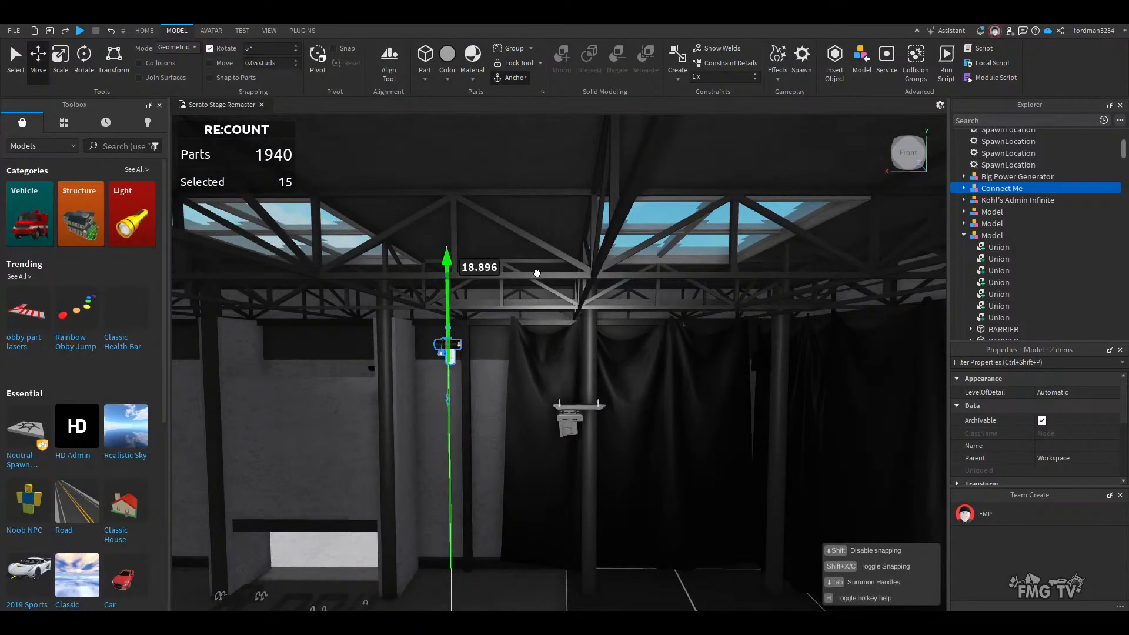
drag(537, 274, 537, 274)
- Move the hoist and hook about 10 studs horizontally toward the speaker assembly
drag(543, 363, 654, 337)
key(w)
right_drag(593, 414, 579, 434)
key(s)
key(w)
key(s)
key(w)
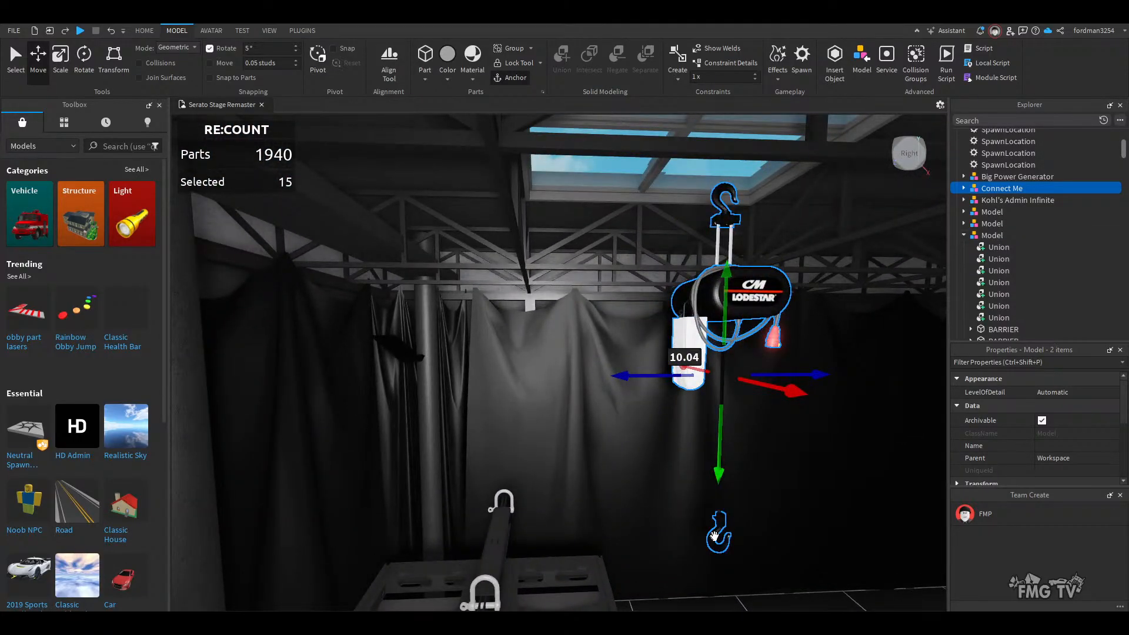
key(a)
right_drag(703, 539, 703, 539)
- Select the hook's mesh inside the Connect Me model and nudge it about 0.034 studs to centre it under the chain
click(454, 504)
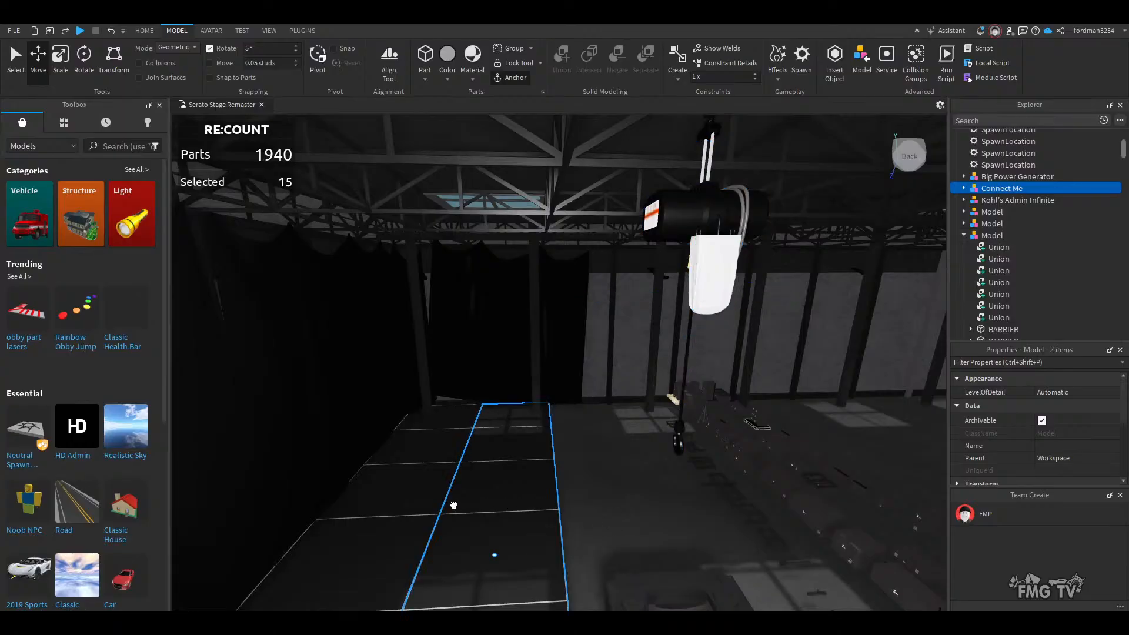
click(673, 440)
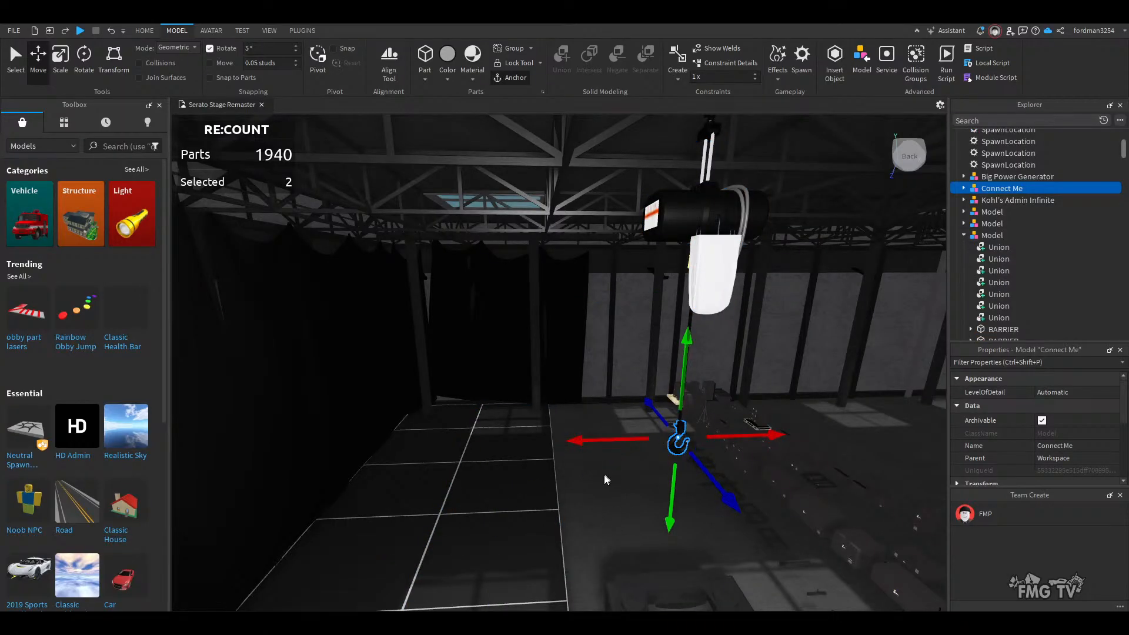
right_drag(605, 479, 606, 484)
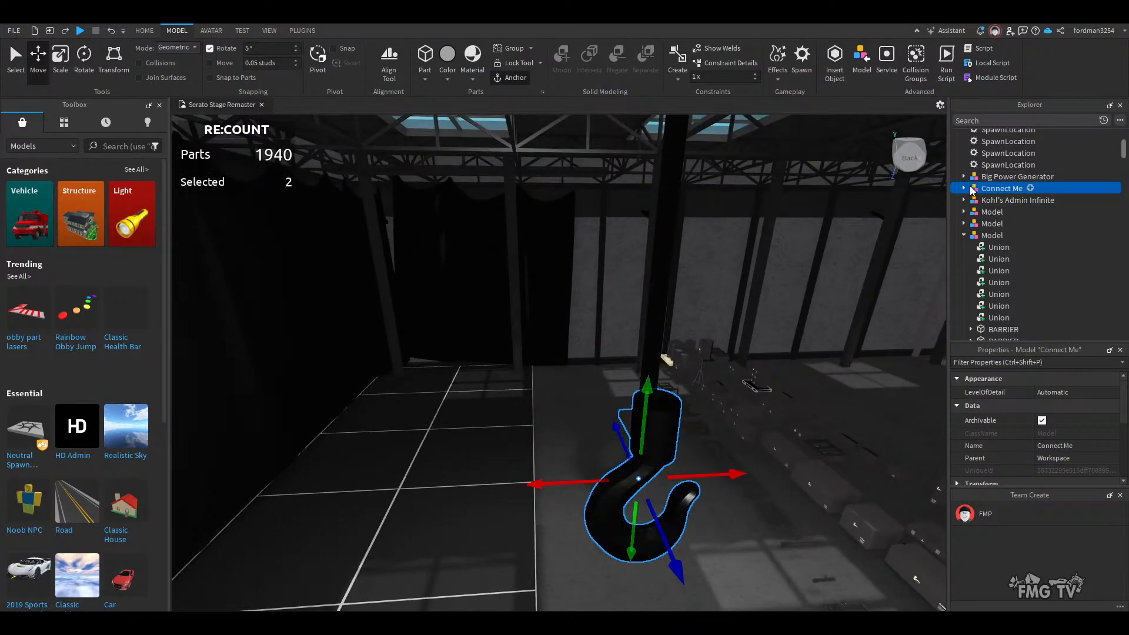
click(1004, 210)
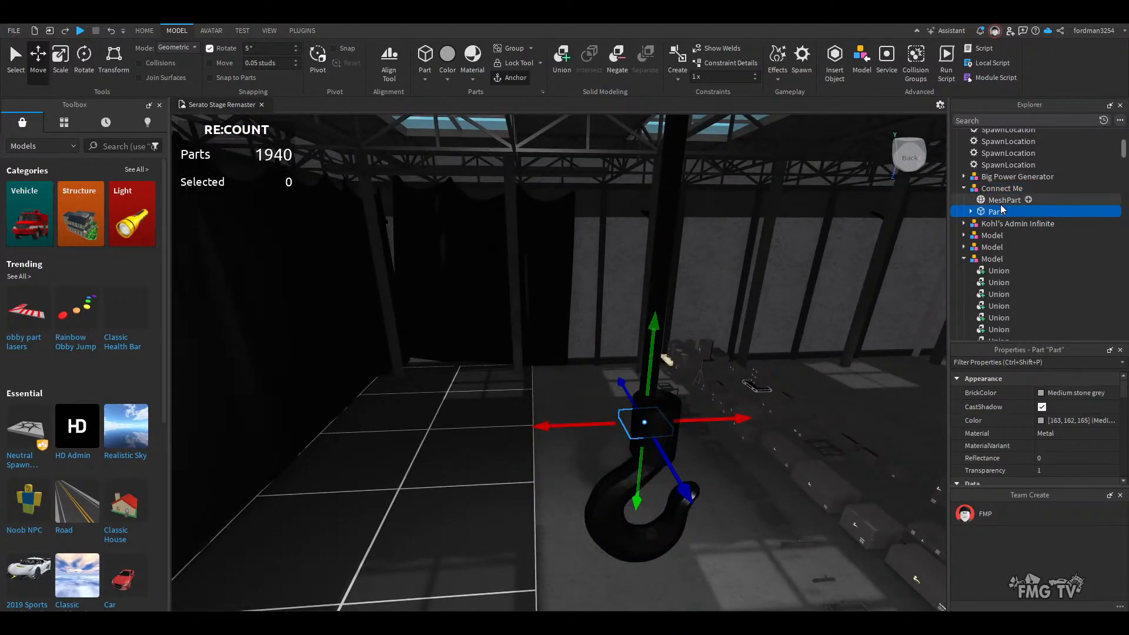
click(1001, 204)
right_drag(595, 484, 595, 483)
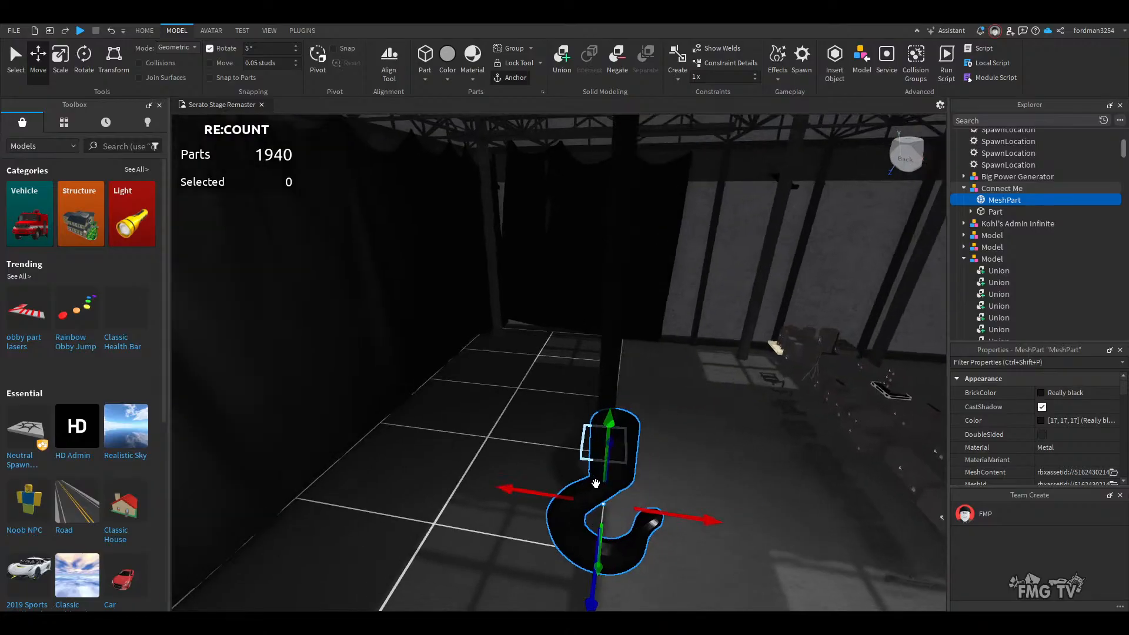
drag(505, 490, 501, 488)
right_drag(545, 492, 539, 489)
scroll(539, 489, down, 5)
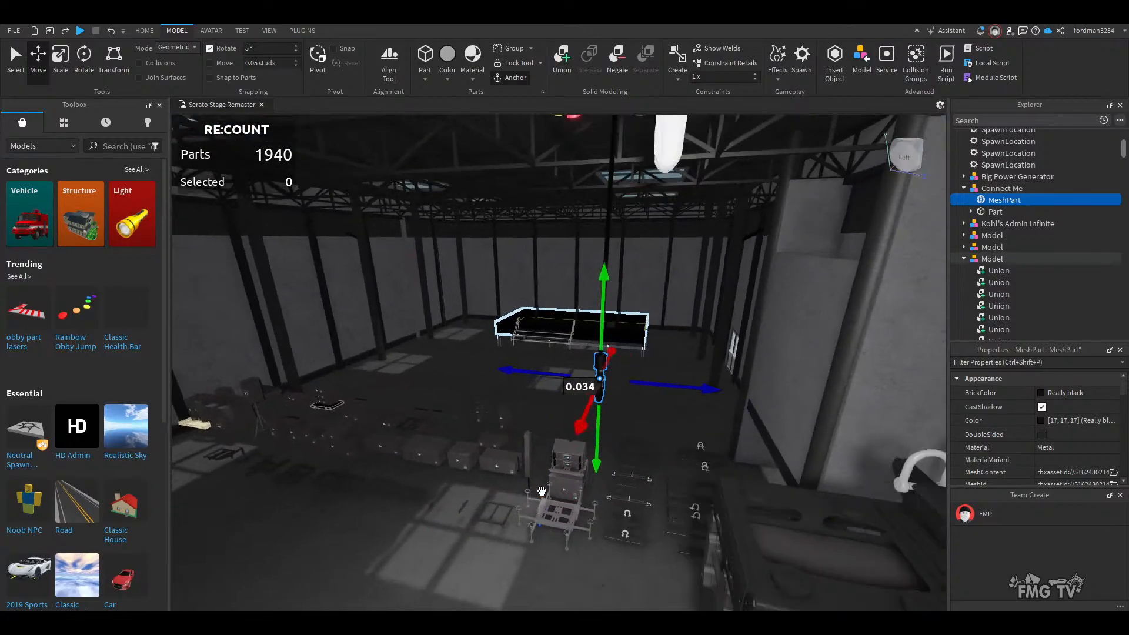
- Select the whole hook model and the hoist together and shift them sideways to line up above the speaker frame
click(540, 488)
right_drag(476, 522, 495, 522)
right_drag(495, 522, 461, 495)
scroll(496, 521, up, 2)
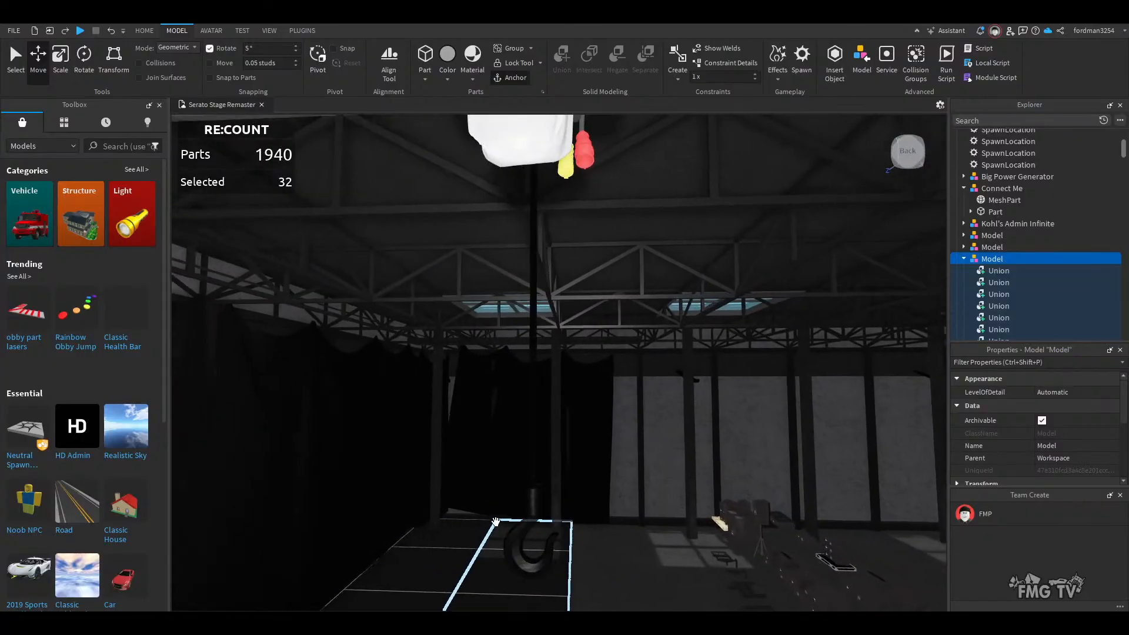
scroll(541, 479, down, 2)
click(548, 447)
right_drag(552, 434, 552, 382)
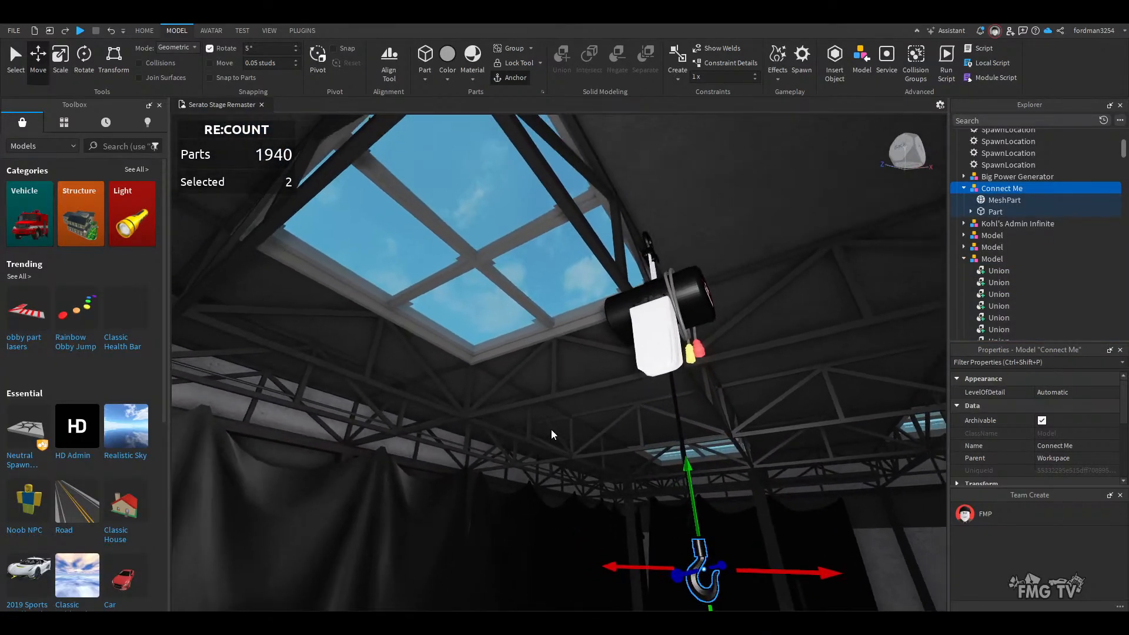
shift+click(665, 300)
right_drag(665, 300, 635, 262)
scroll(665, 300, down, 3)
scroll(665, 300, down, 2)
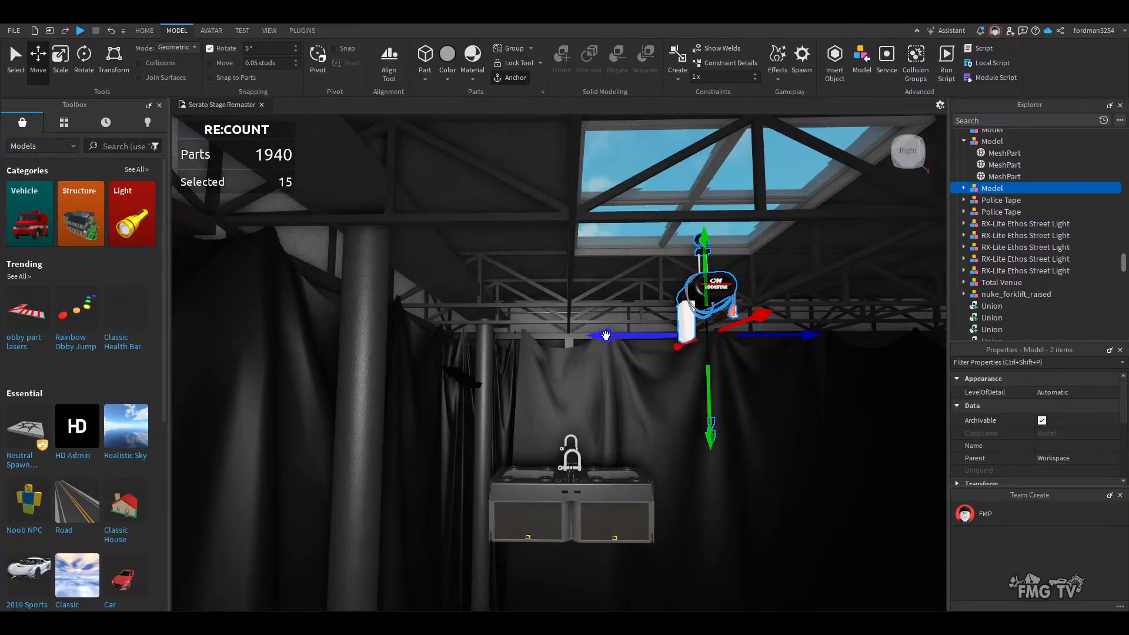
drag(606, 335, 473, 310)
- Raise only the hoist body about 1.9 studs toward the roof beam and inspect its position
right_drag(587, 464, 573, 500)
scroll(587, 464, up, 3)
scroll(587, 465, up, 2)
scroll(587, 466, down, 3)
click(620, 466)
click(559, 423)
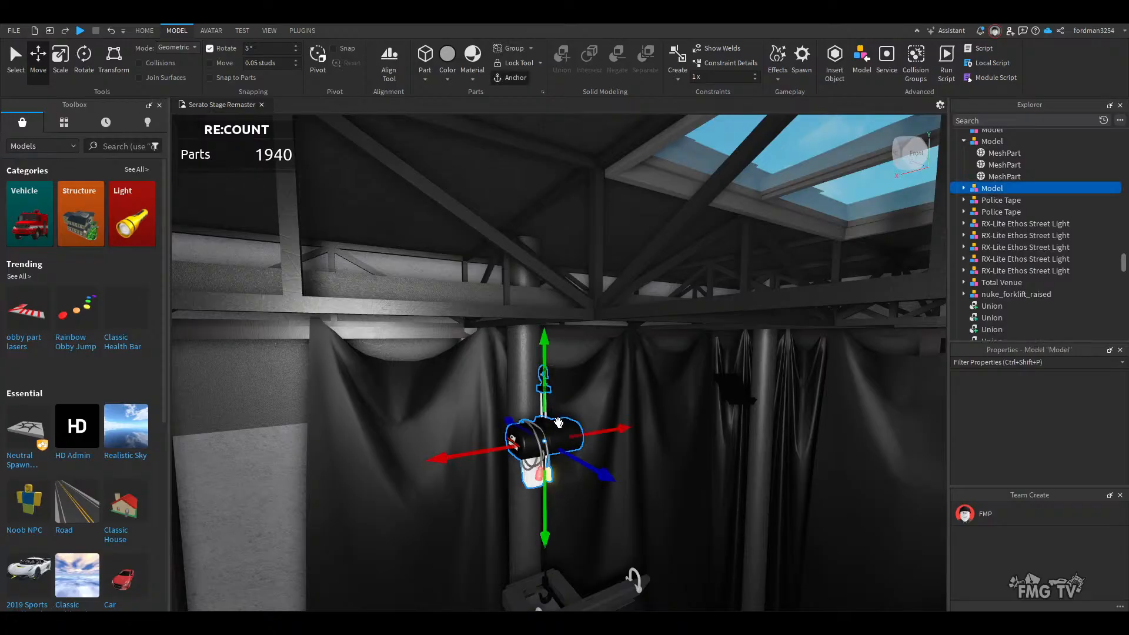
drag(544, 353, 557, 304)
key(a)
right_drag(592, 399, 735, 370)
scroll(591, 398, up, 2)
scroll(591, 400, down, 3)
right_drag(592, 404, 585, 441)
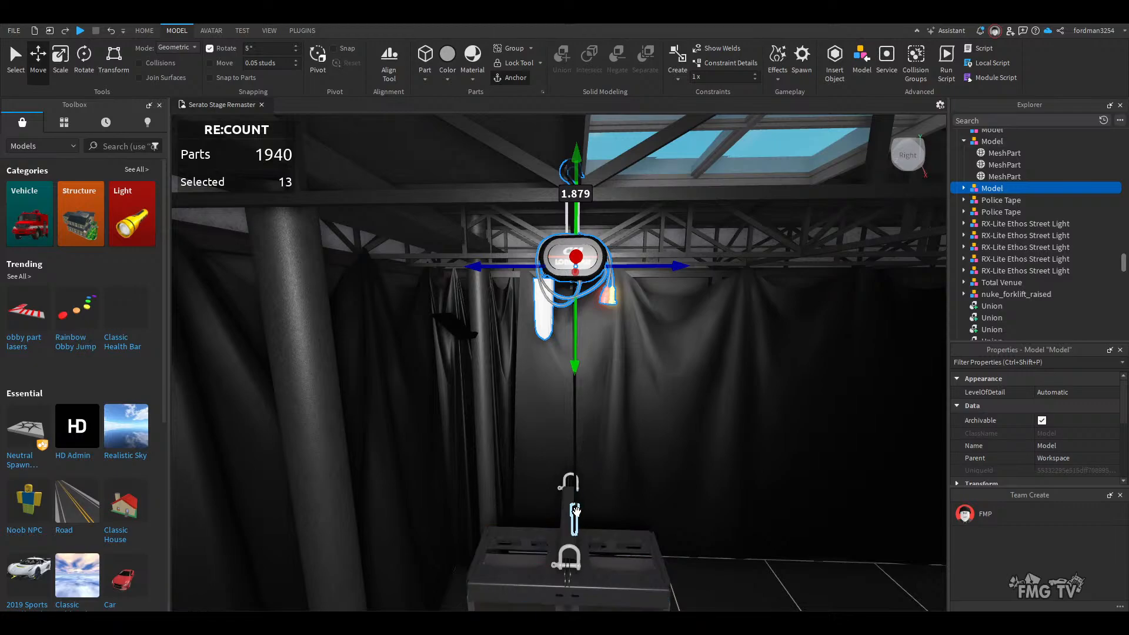
- Add the lower hook to the hoist selection, nudge both slightly sideways and check the alignment up close
ctrl+click(577, 510)
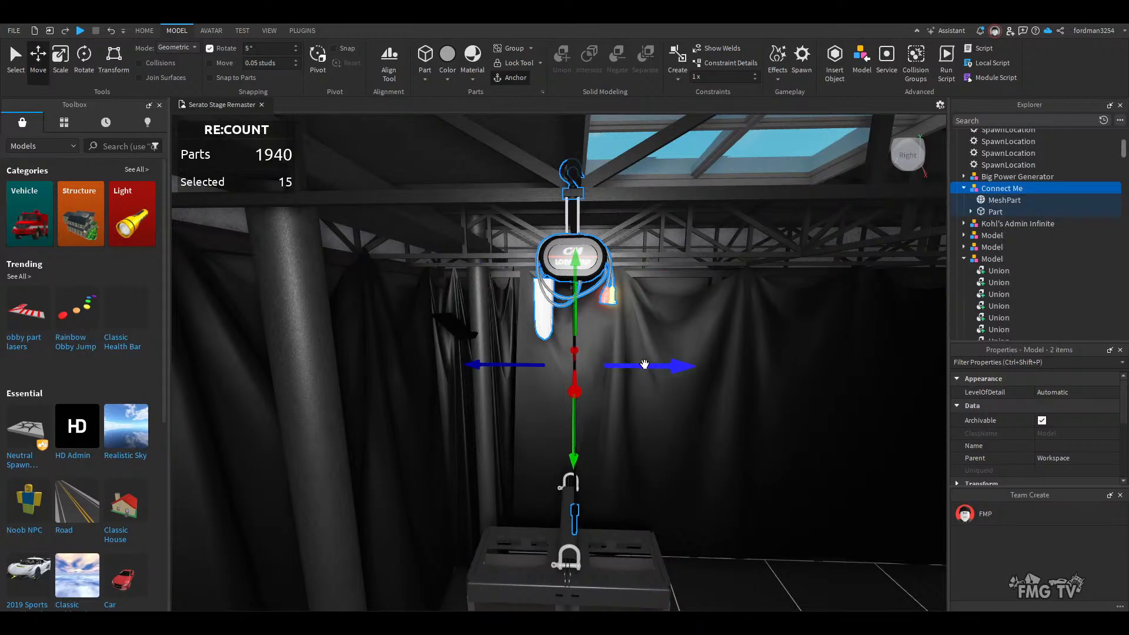
drag(644, 364, 645, 365)
right_drag(622, 378, 621, 392)
scroll(622, 392, up, 5)
scroll(621, 392, down, 5)
- Select the speaker and its frame together and shift them about 0.17 studs sideways to line up under the hoist hook
click(602, 356)
ctrl+click(498, 311)
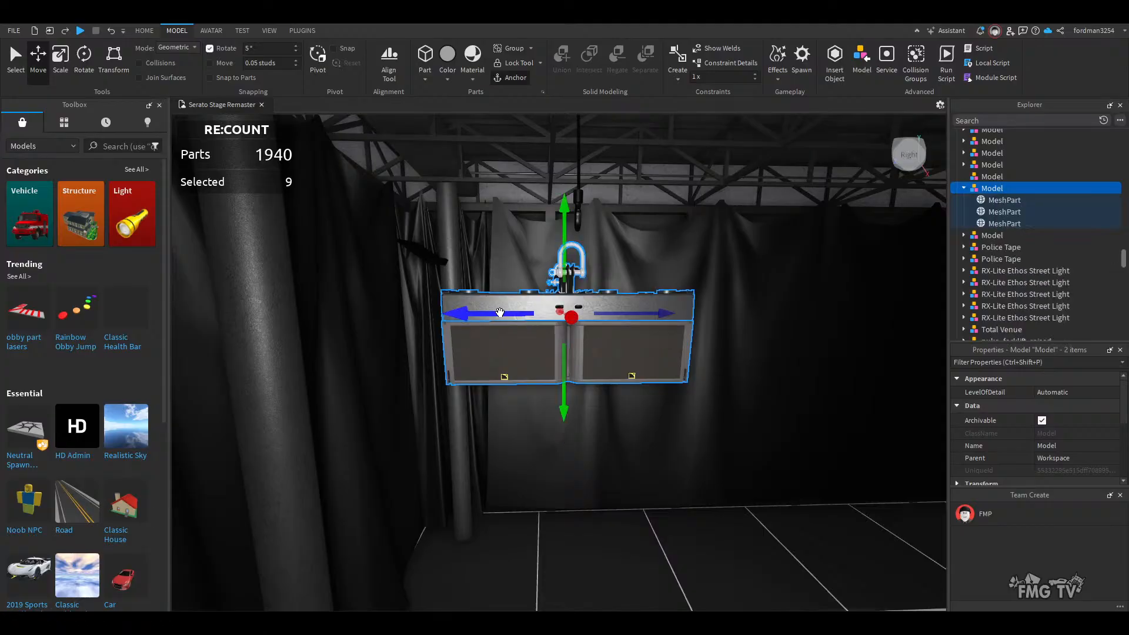
right_drag(521, 338, 521, 338)
scroll(521, 337, up, 5)
scroll(521, 338, down, 5)
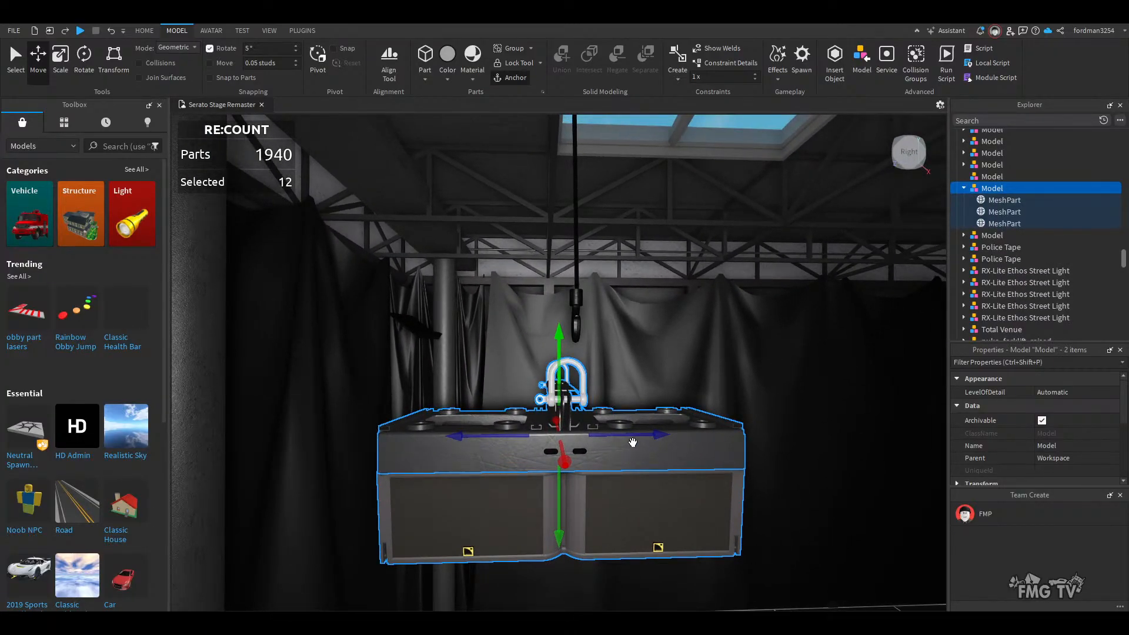
drag(634, 442, 642, 433)
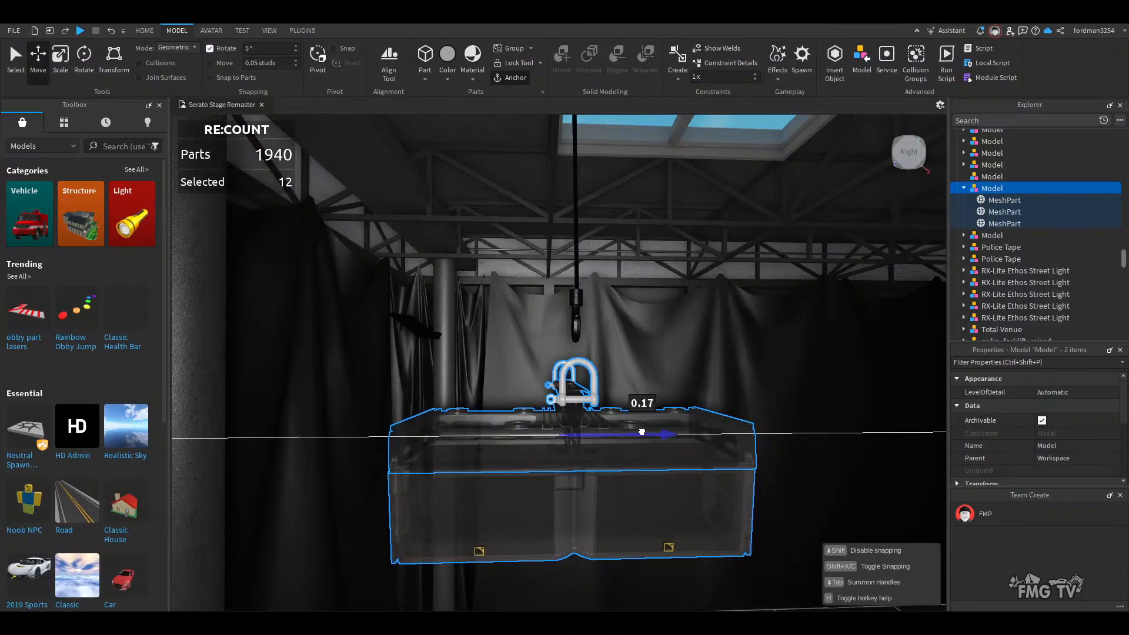
- Raise the speaker and frame about 0.518 studs so the frame's shackle meets the hook
drag(563, 366, 562, 339)
scroll(562, 338, up, 3)
right_drag(598, 409, 598, 411)
scroll(598, 410, down, 3)
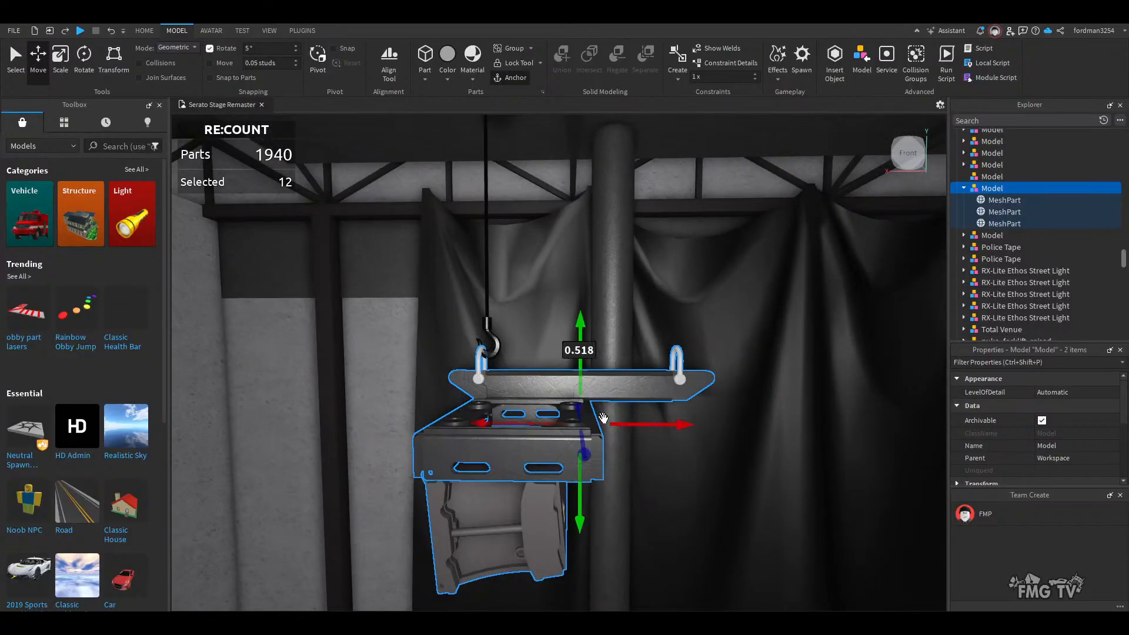
- Shift the speaker and frame about 0.122 studs along the frame bar to seat the shackle in the hook and check the fit
drag(631, 423, 638, 423)
scroll(620, 427, down, 3)
right_drag(620, 428, 620, 428)
scroll(620, 428, up, 2)
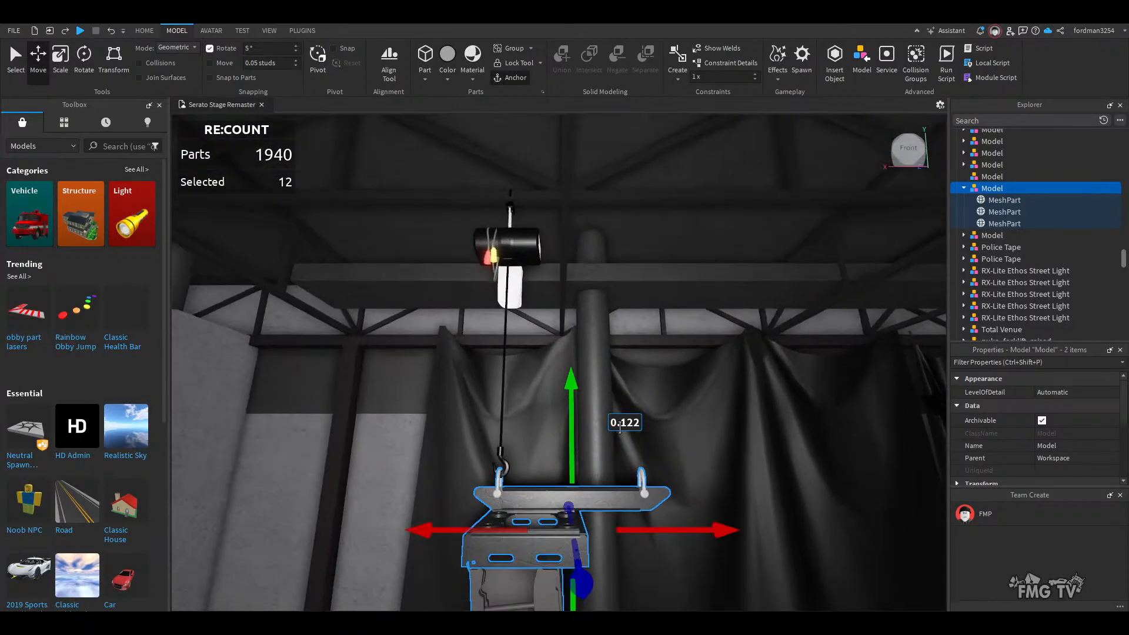
scroll(581, 509, up, 2)
right_drag(581, 510, 581, 510)
scroll(582, 509, down, 3)
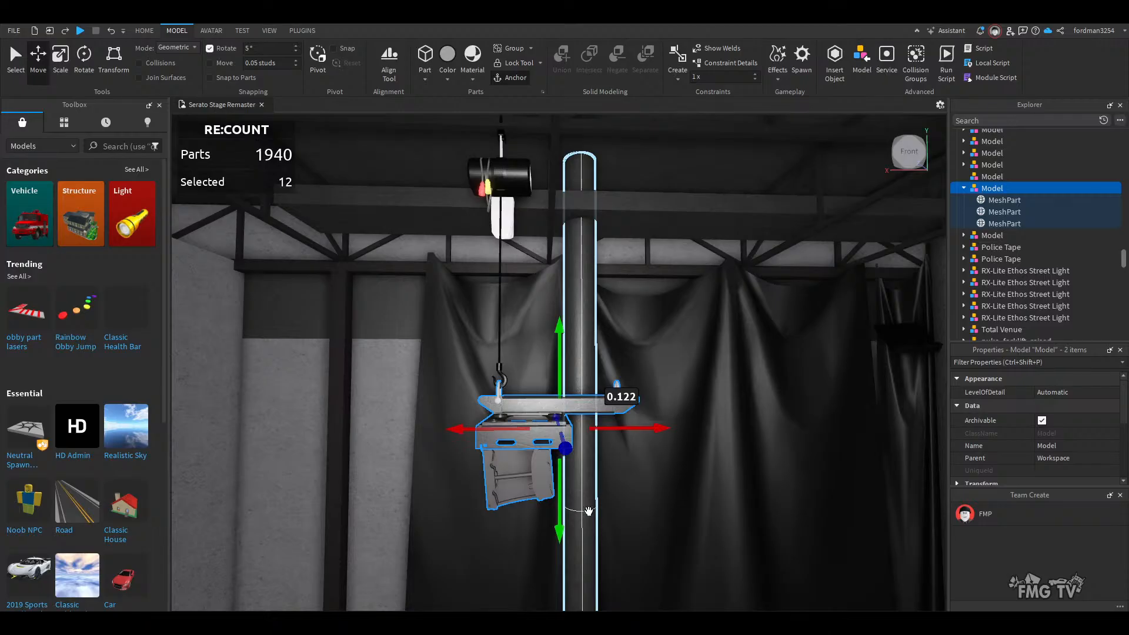
scroll(589, 510, up, 3)
scroll(589, 504, down, 3)
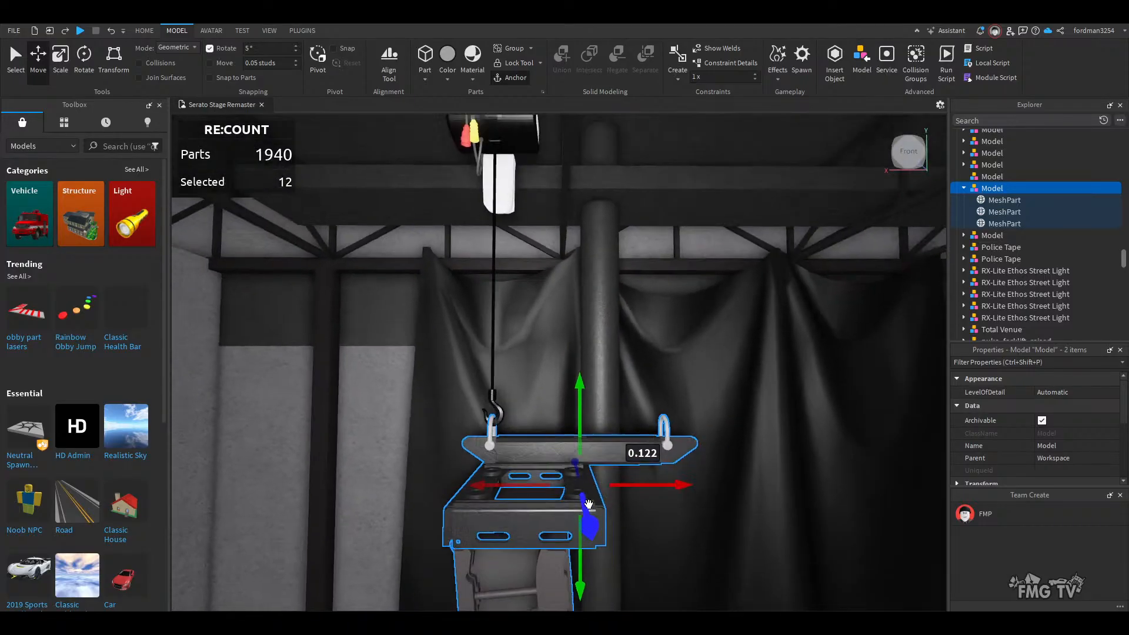
- Duplicate the hook and hoist and move the copies about 3.926 studs along the frame bar above its second shackle
click(481, 418)
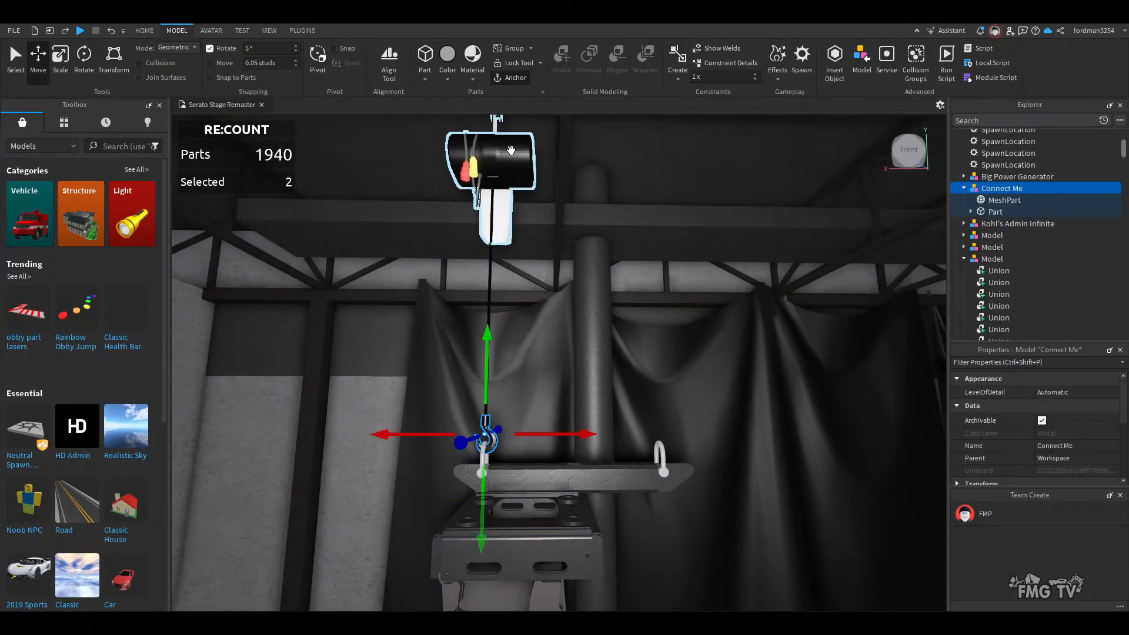
click(609, 326)
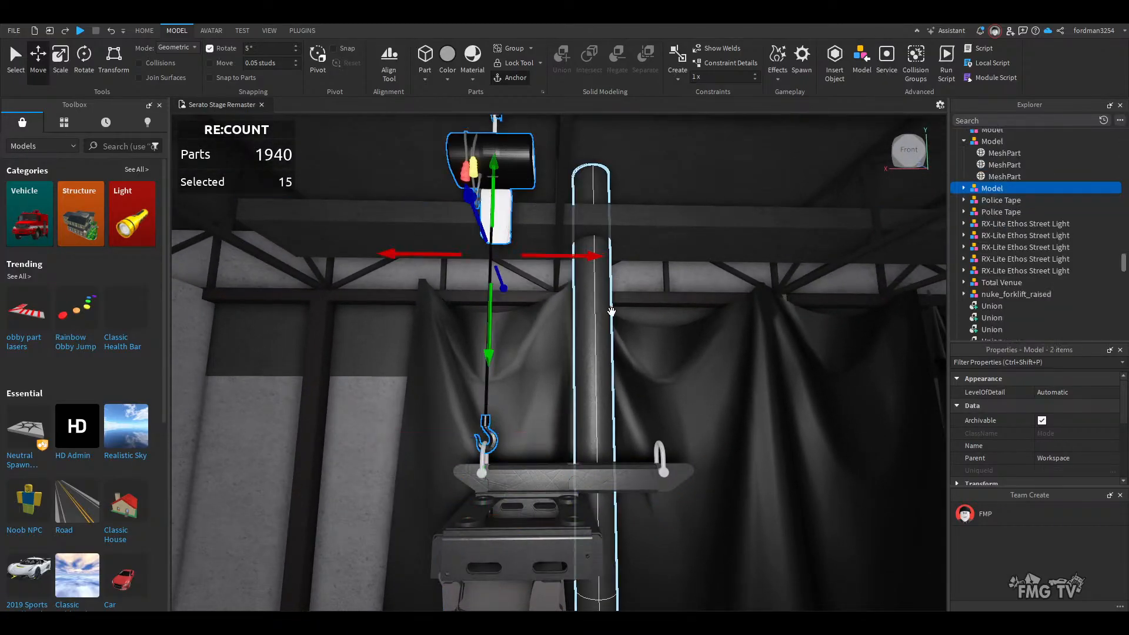
right_drag(609, 326, 609, 326)
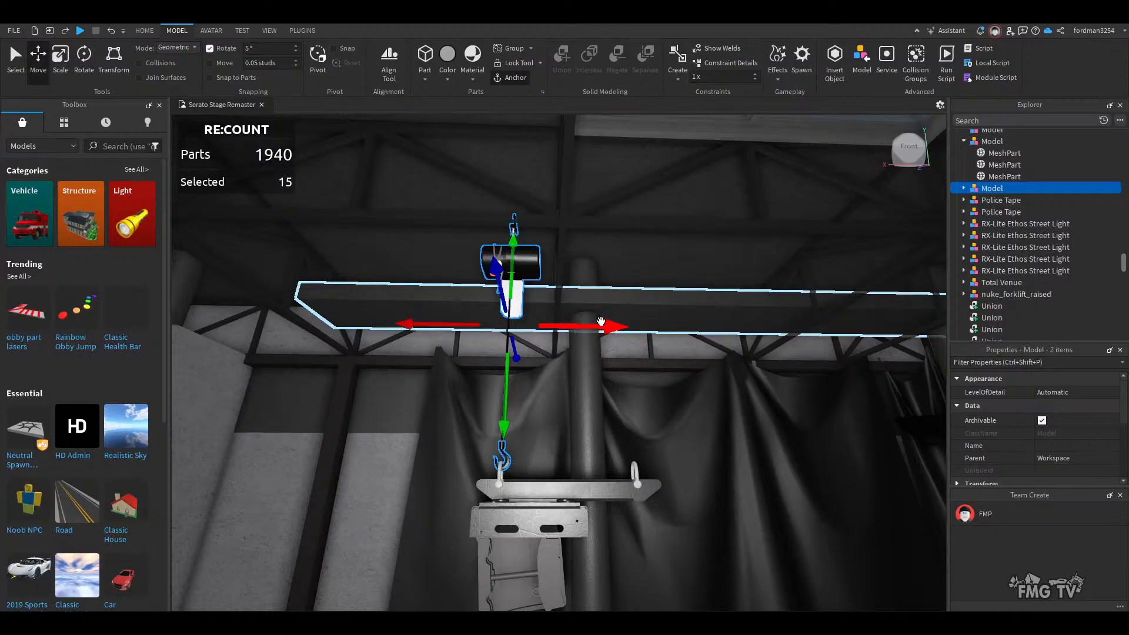
key(ctrl+d)
drag(601, 321, 715, 322)
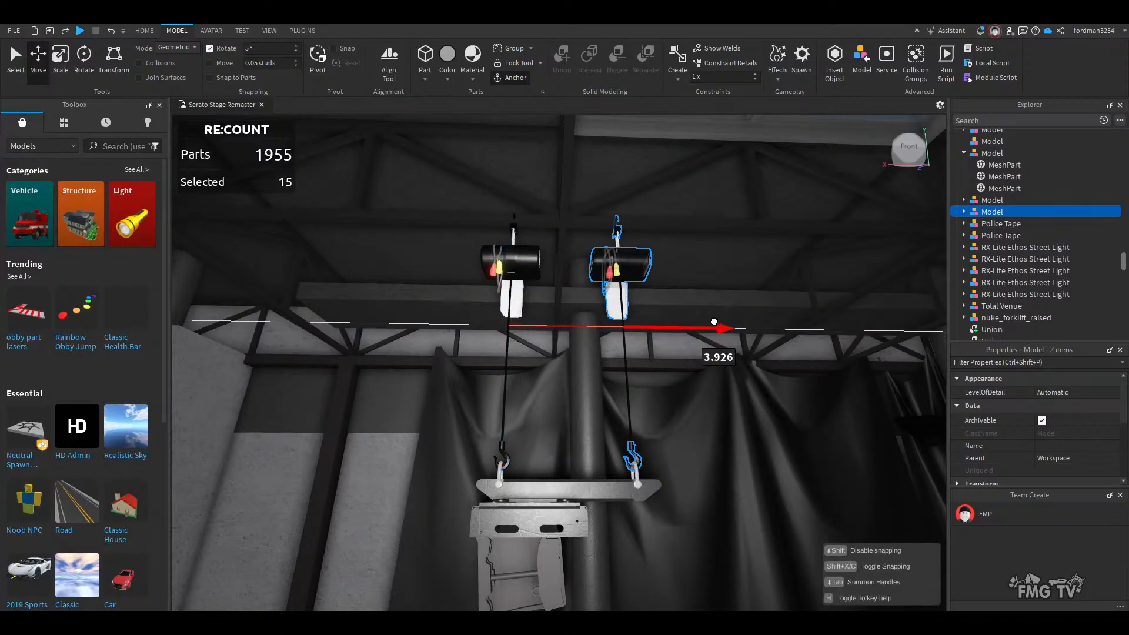
drag(714, 322, 714, 322)
- Nudge the duplicated hoist and hook slightly sideways to fit the hook into the second shackle
right_drag(651, 476, 651, 475)
scroll(651, 476, down, 3)
scroll(651, 475, up, 5)
scroll(650, 475, up, 4)
scroll(651, 476, down, 5)
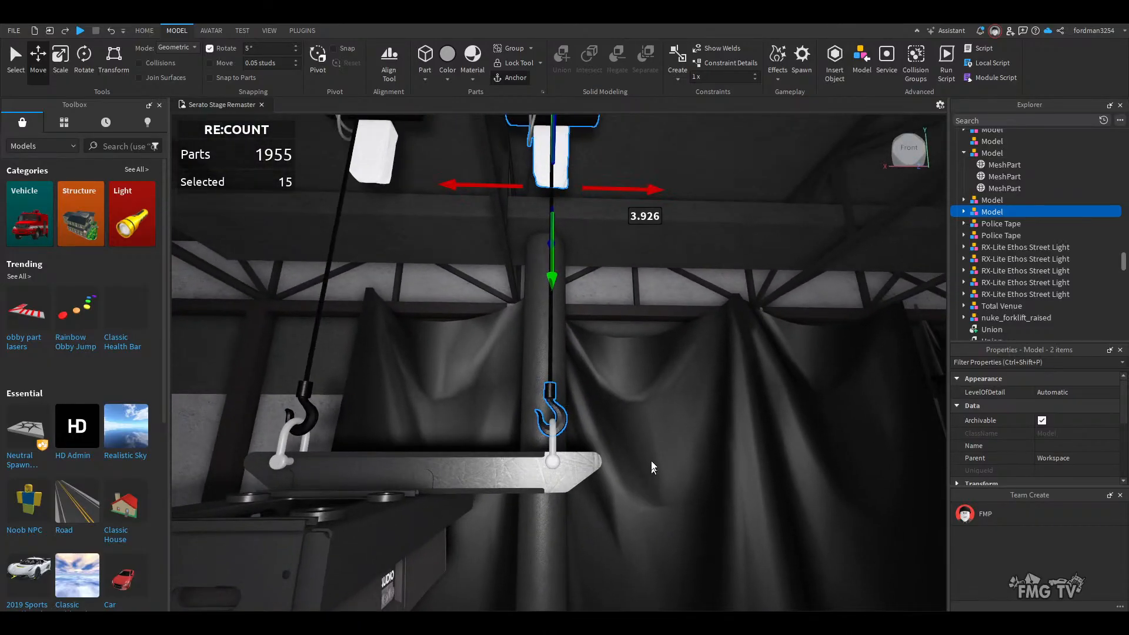
drag(620, 190, 622, 190)
scroll(541, 442, down, 4)
right_drag(541, 443, 527, 476)
scroll(541, 443, down, 1)
click(529, 481)
scroll(528, 481, up, 4)
click(521, 488)
ctrl+click(502, 449)
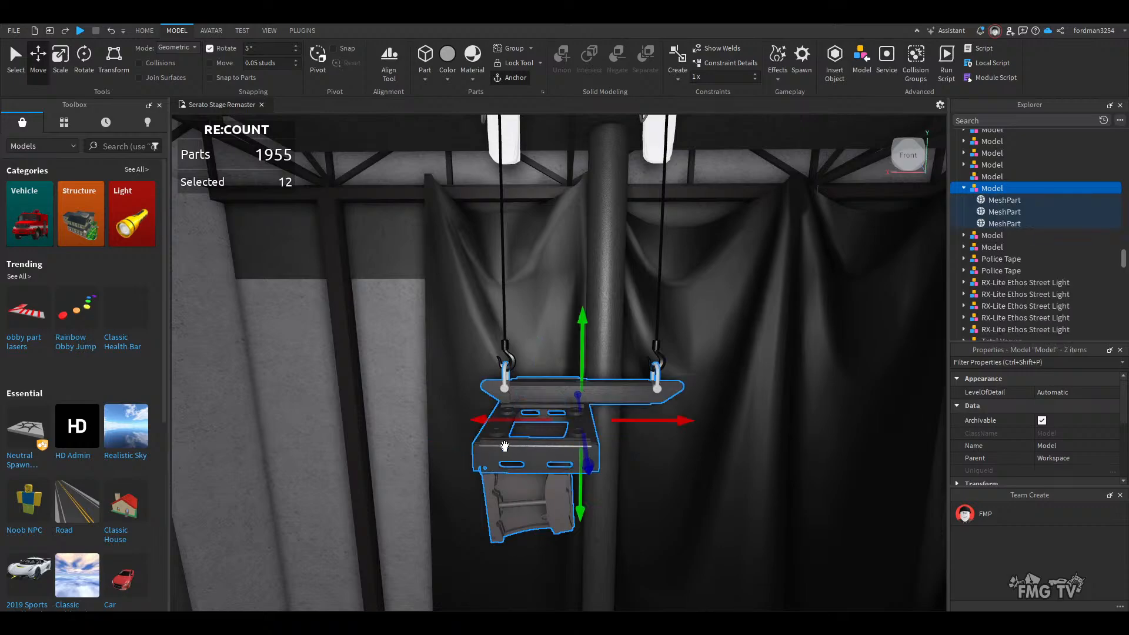
ctrl+click(507, 354)
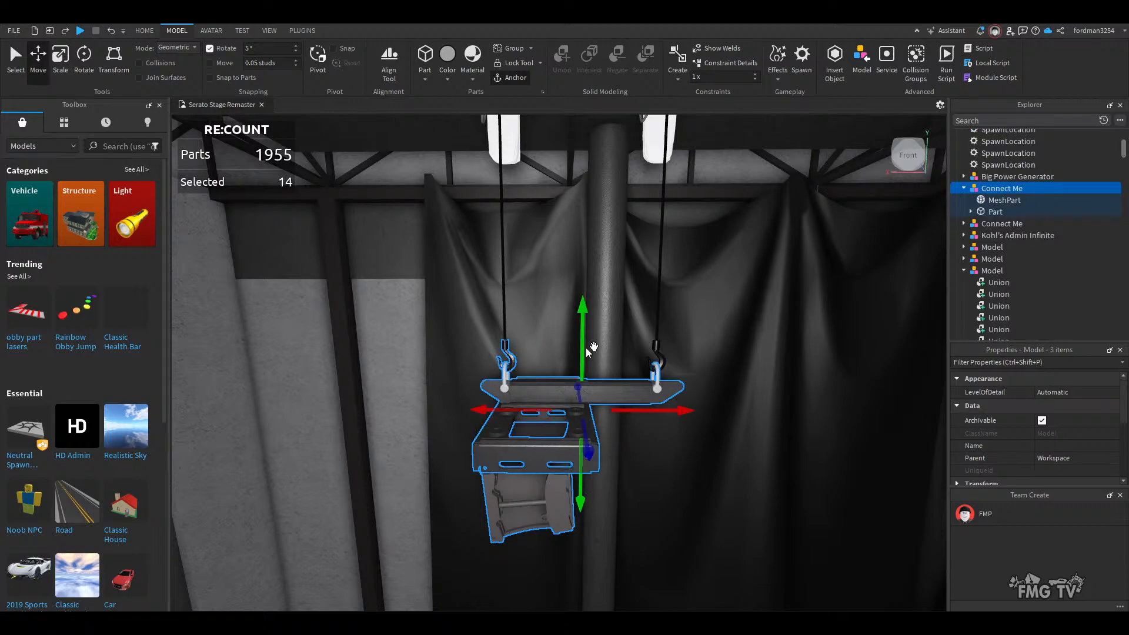
click(656, 350)
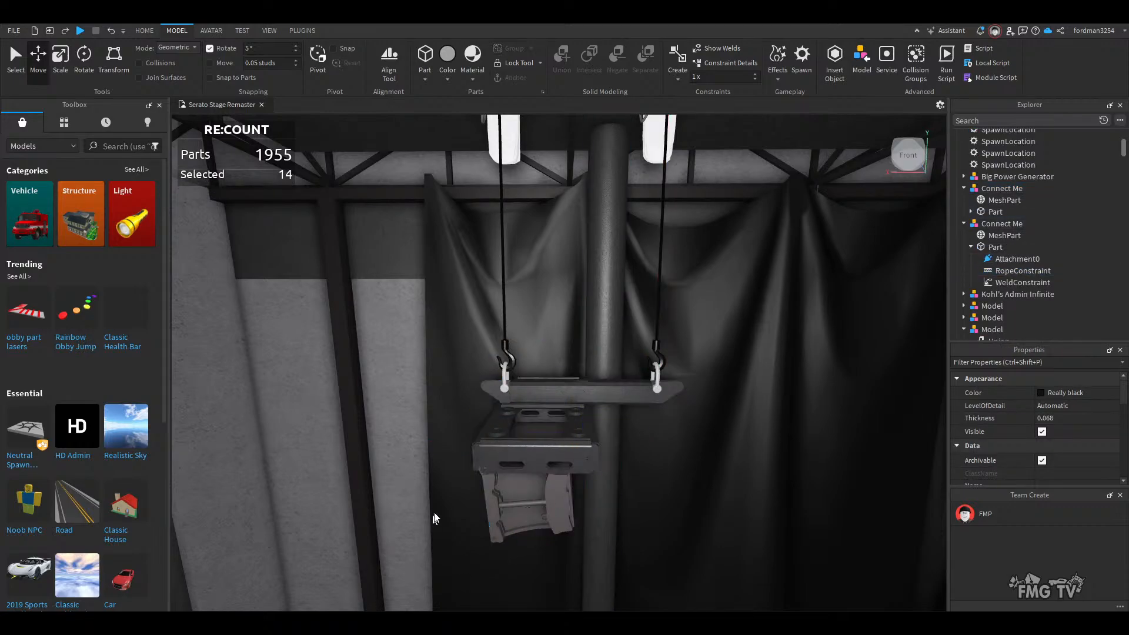
- Select the speaker, frame, both hooks and both hoists together, shift the rig slightly sideways under the roof and clear the selection
click(494, 513)
ctrl+click(487, 460)
ctrl+click(507, 355)
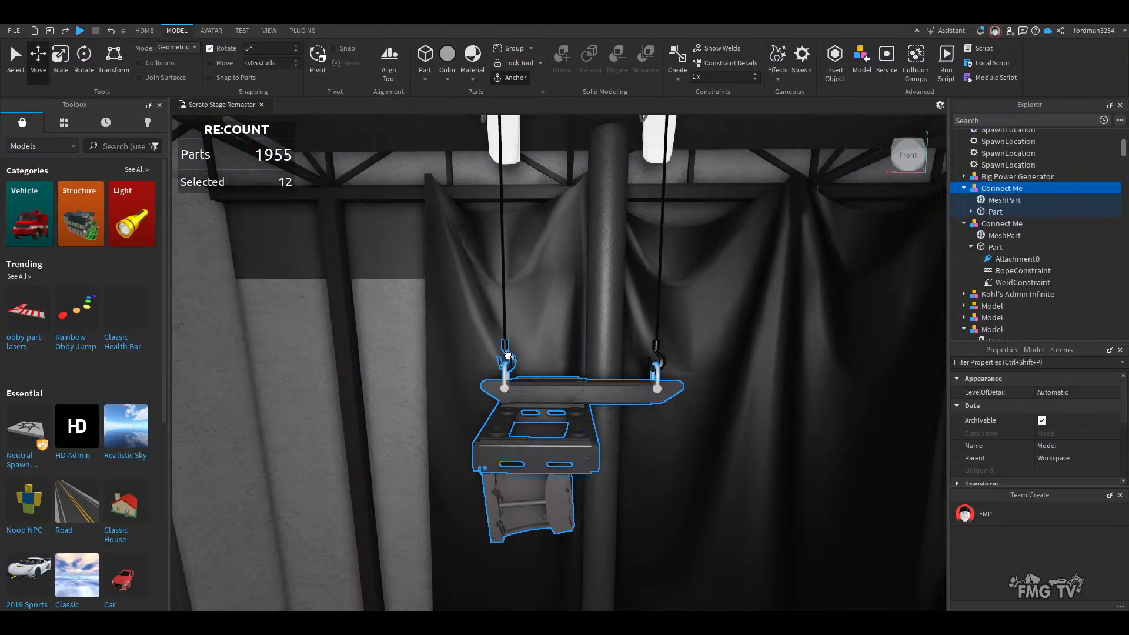
right_drag(628, 405, 628, 405)
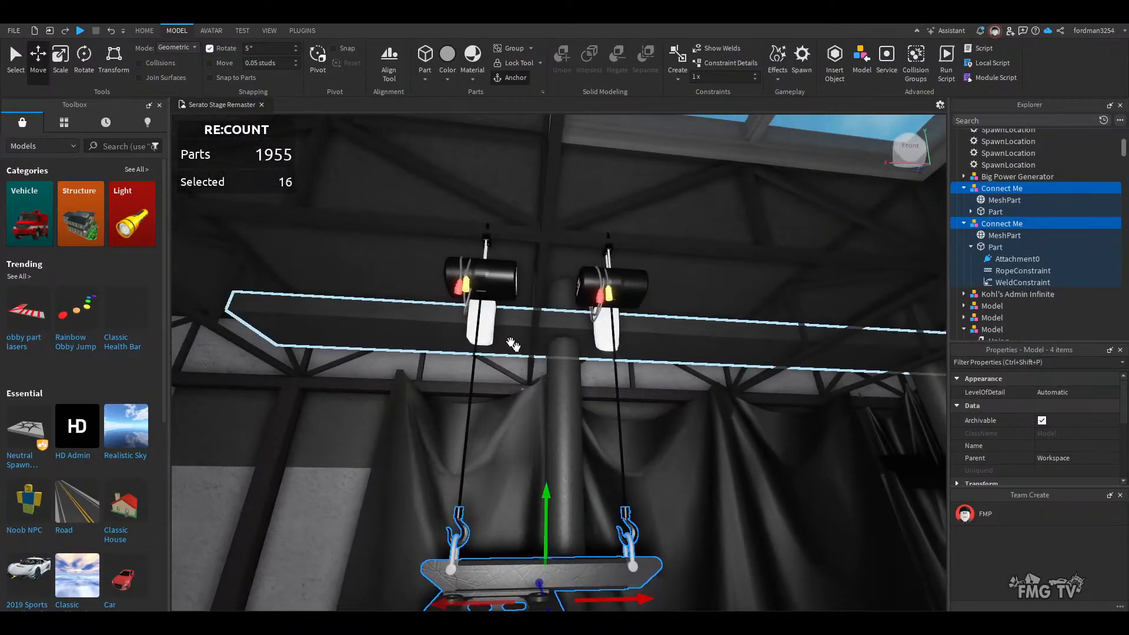
ctrl+click(490, 285)
ctrl+click(614, 278)
right_drag(583, 344, 579, 341)
scroll(579, 342, down, 1)
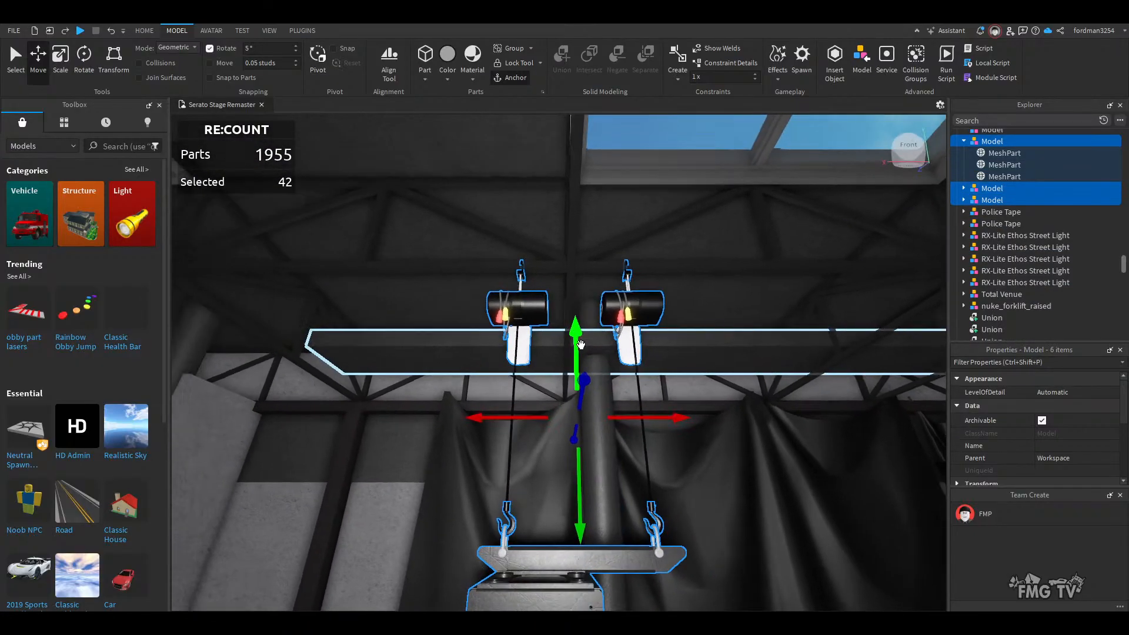
drag(489, 422, 485, 414)
scroll(569, 428, down, 4)
right_drag(562, 414, 632, 406)
click(560, 443)
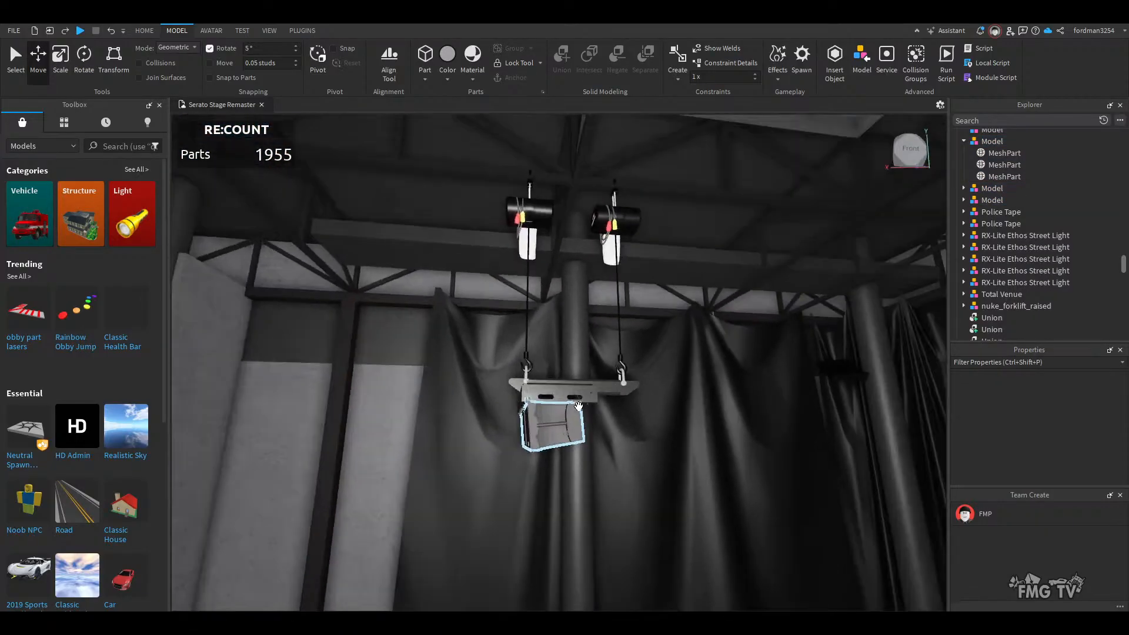
- Select the speaker, frame and both hooks without the hoists and raise them about 2.037 studs
scroll(577, 405, up, 4)
click(571, 403)
ctrl+click(519, 355)
ctrl+click(537, 293)
ctrl+click(679, 289)
drag(601, 350, 595, 297)
- Examine the speaker models laid out on the venue floor and compare them with the hanging speaker
right_drag(571, 428, 559, 441)
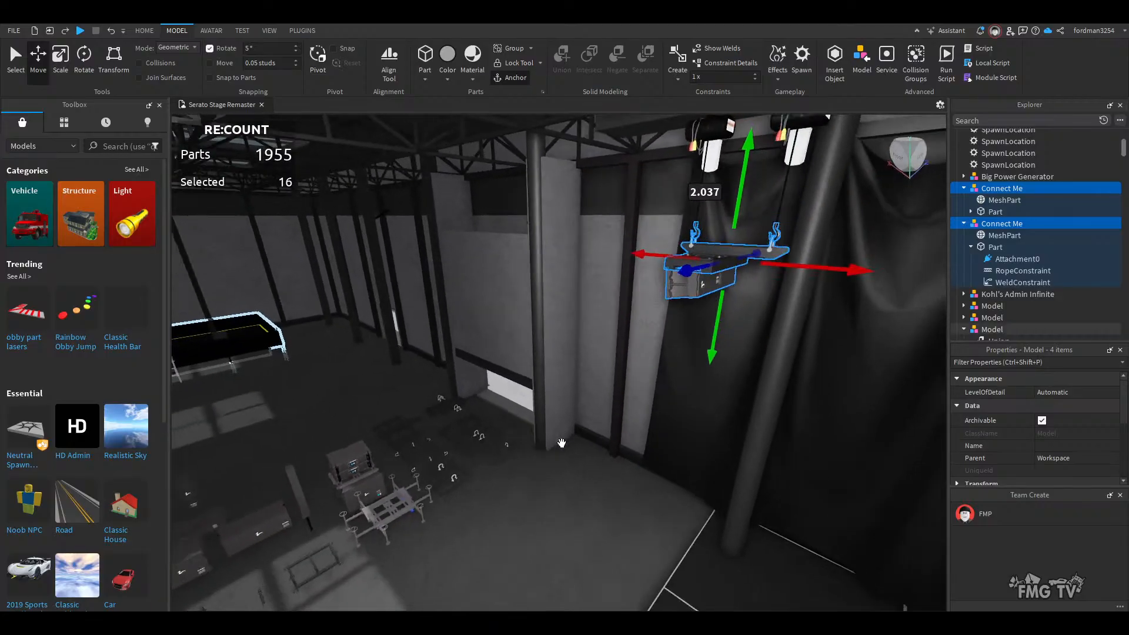
click(579, 492)
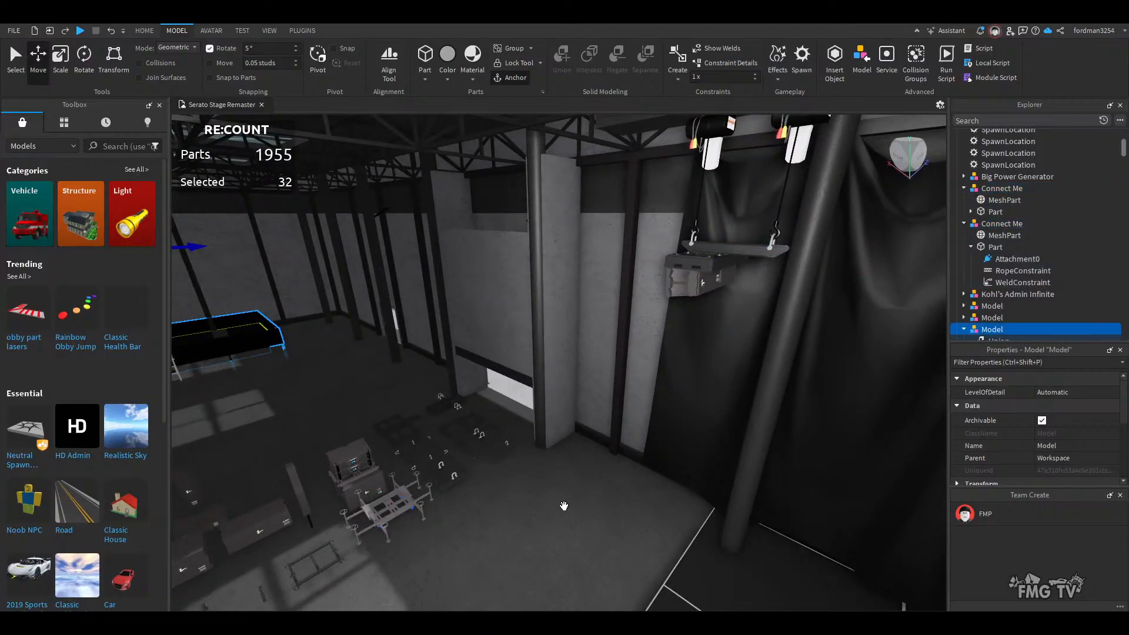
right_drag(564, 506, 557, 496)
key(w)
click(556, 497)
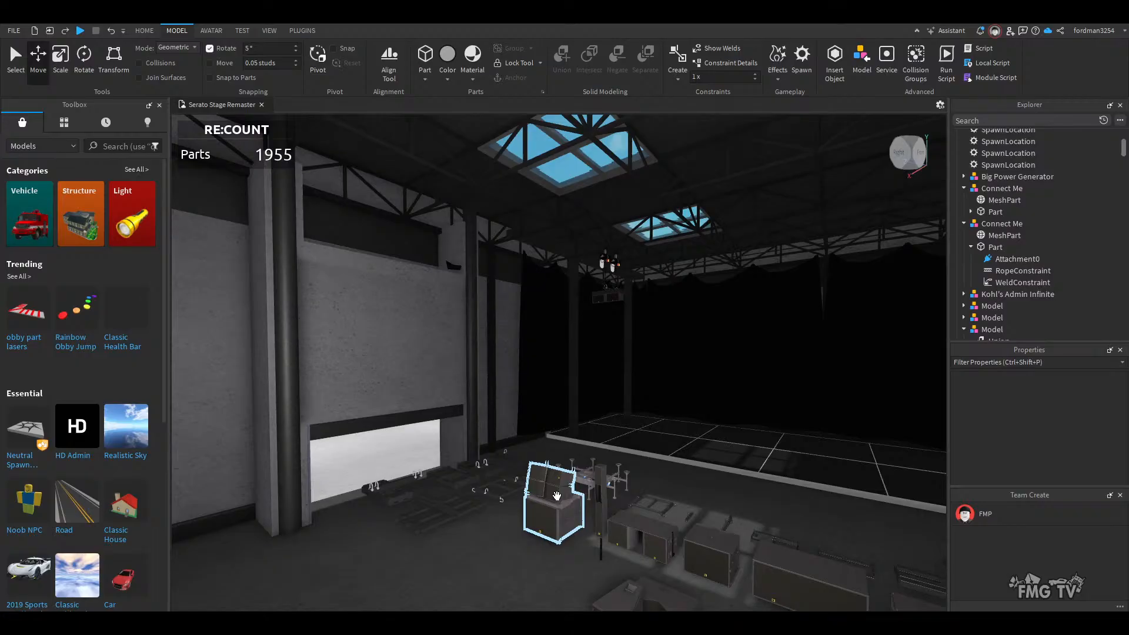
right_drag(572, 535, 613, 553)
scroll(612, 558, down, 2)
scroll(612, 555, up, 3)
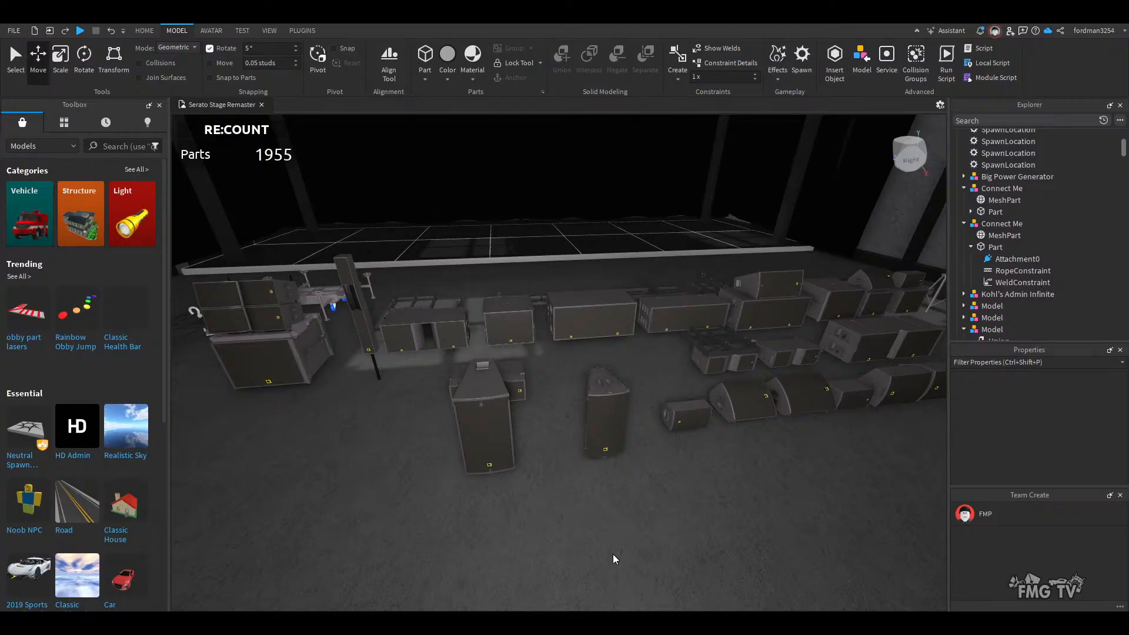
mouse_move(623, 529)
right_down()
mouse_move(615, 497)
mouse_move(622, 508)
right_up()
key(w)
scroll(622, 508, down, 5)
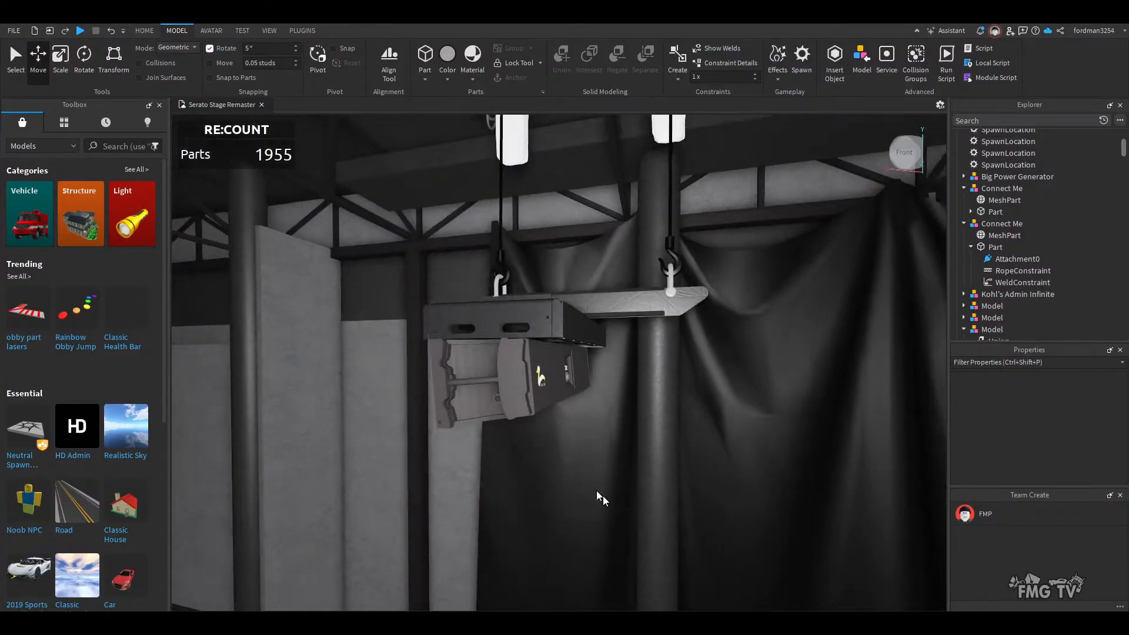
- Select the speaker hanging under the frame and switch the move handles to its local axes
click(486, 398)
right_drag(535, 449, 549, 452)
key(s)
key(ctrl+l)
key(d)
key(s)
key(a)
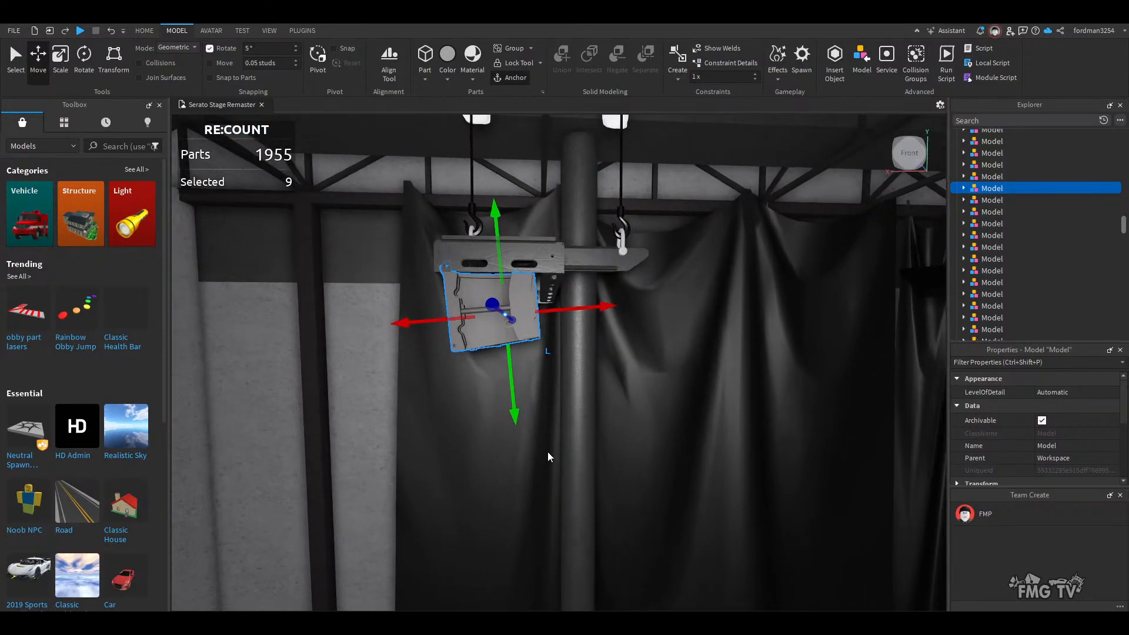
- Duplicate the hanging speaker, lower the copy about 1.55 studs along its own axis and nudge it to fit the upper speaker's rigging joint
key(ctrl+d)
drag(515, 415, 534, 449)
key(a)
right_drag(557, 455, 563, 457)
key(w)
key(d)
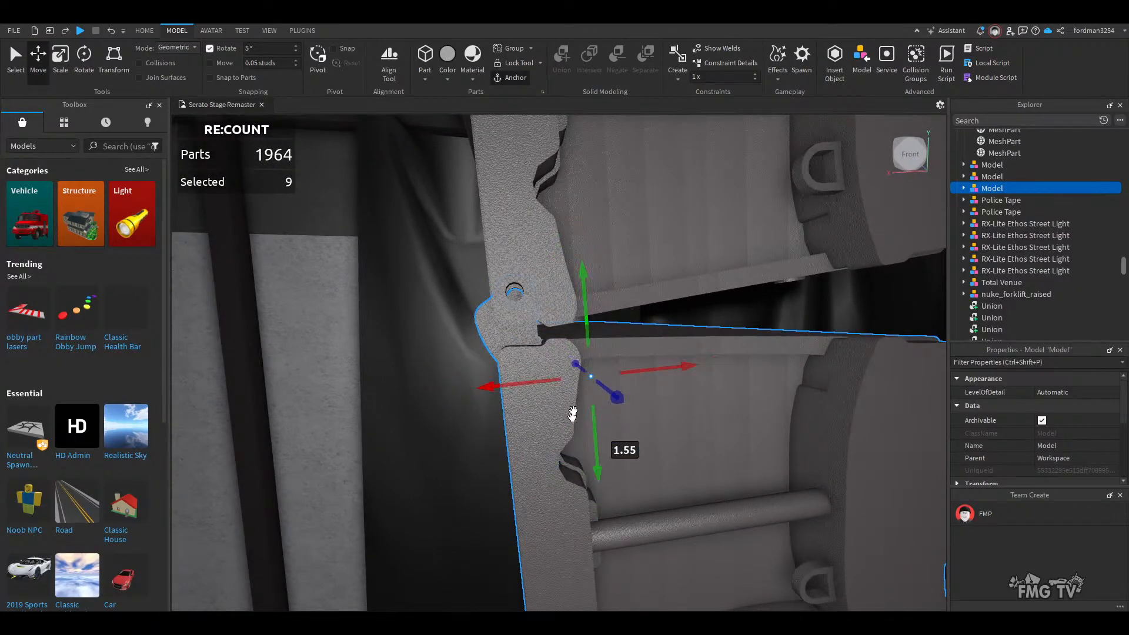
drag(586, 318, 586, 316)
scroll(609, 424, down, 3)
right_drag(608, 424, 610, 424)
key(d)
- Clear the selection and inspect the two stacked speakers from several angles
click(538, 476)
key(w)
right_drag(564, 468, 573, 478)
key(w)
click(555, 486)
key(s)
key(w)
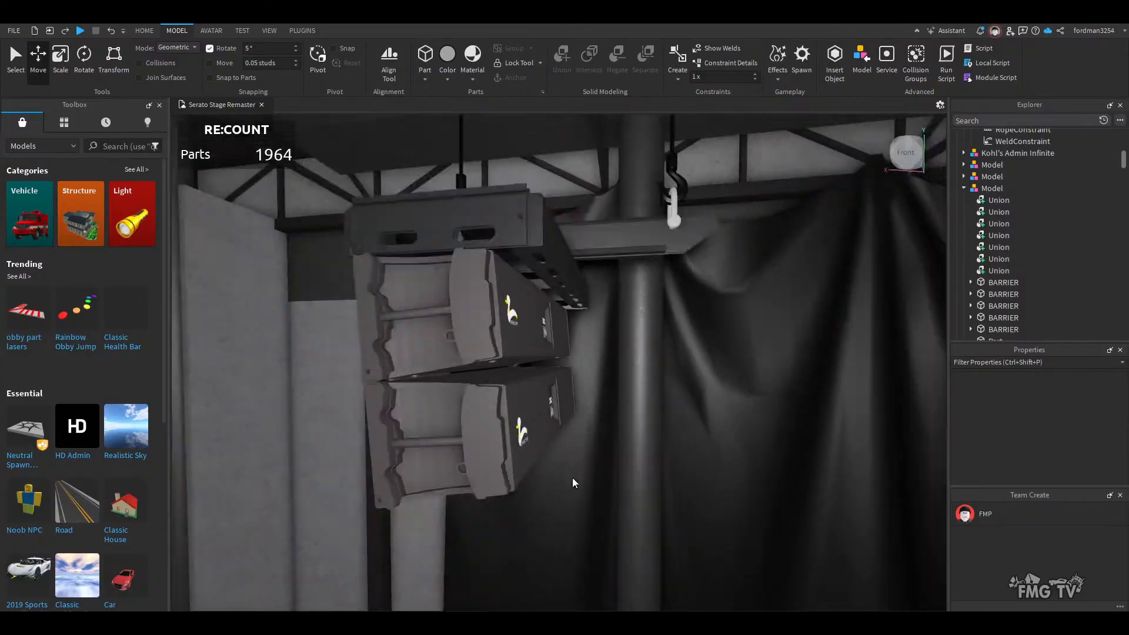
key(s)
- Select both hanging speakers, duplicate them and lower the copies about 3.137 studs along their local axis
click(507, 359)
ctrl+click(505, 364)
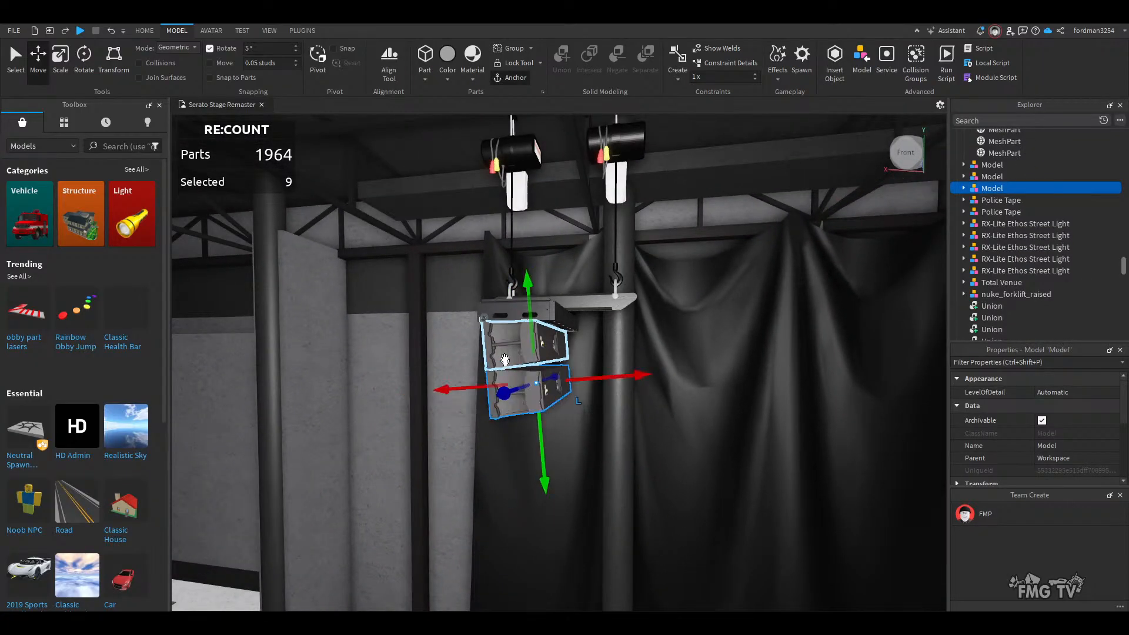
key(f)
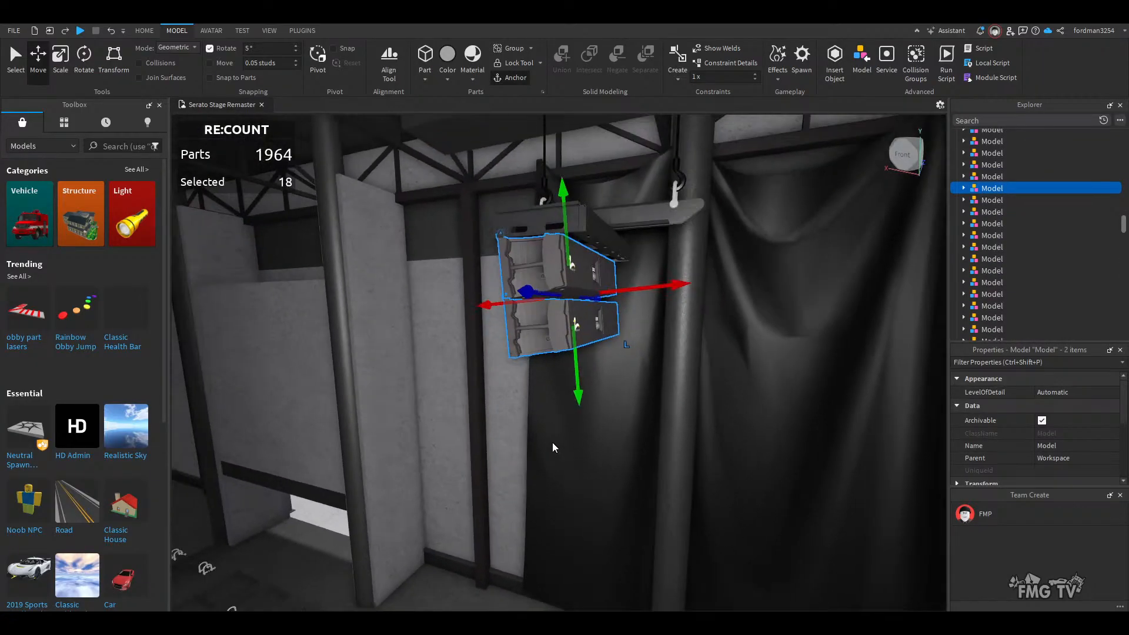
key(ctrl+d)
drag(582, 391, 604, 475)
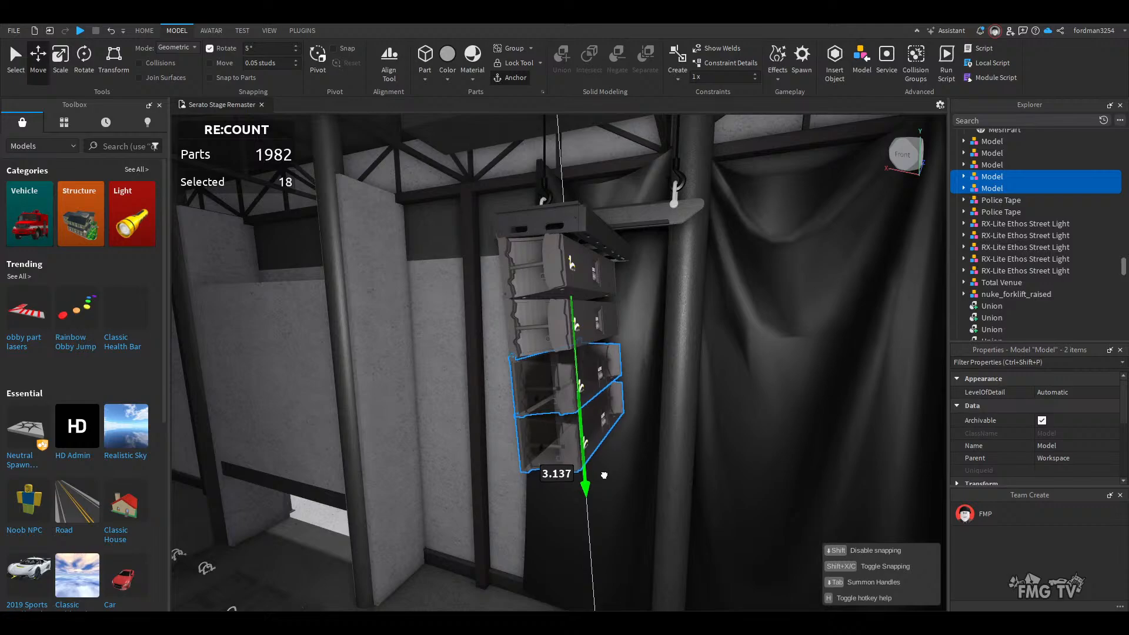
- Nudge the duplicated pair about 0.067 studs upward so its rigging joint meets the speaker above
mouse_move(604, 475)
right_down()
mouse_move(687, 581)
mouse_move(598, 482)
right_up()
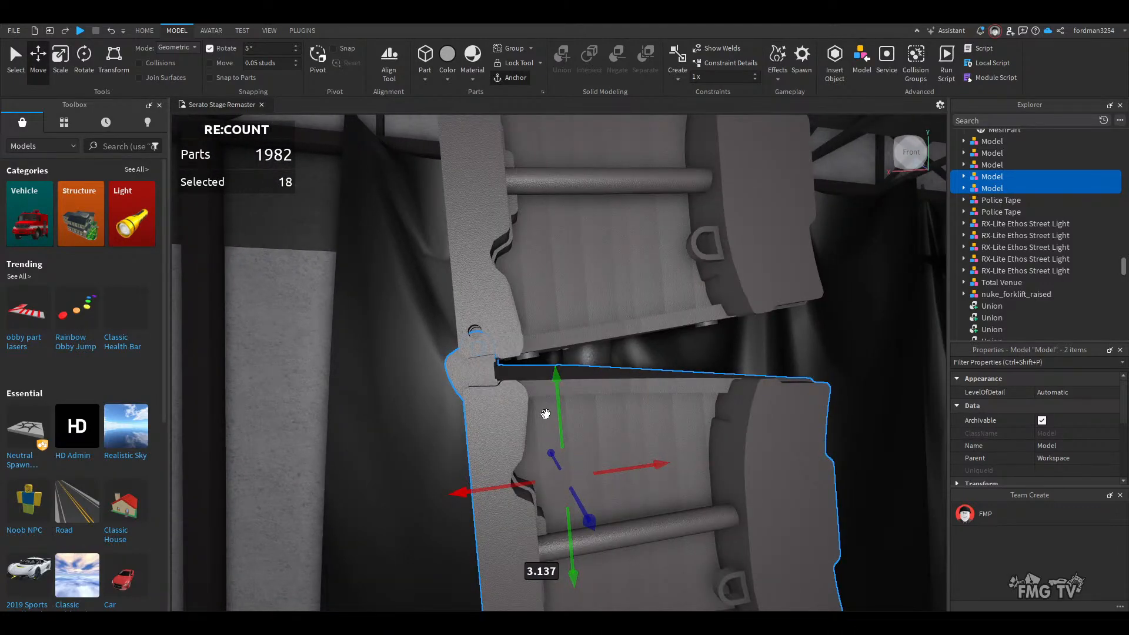
drag(545, 414, 551, 405)
scroll(603, 472, down, 6)
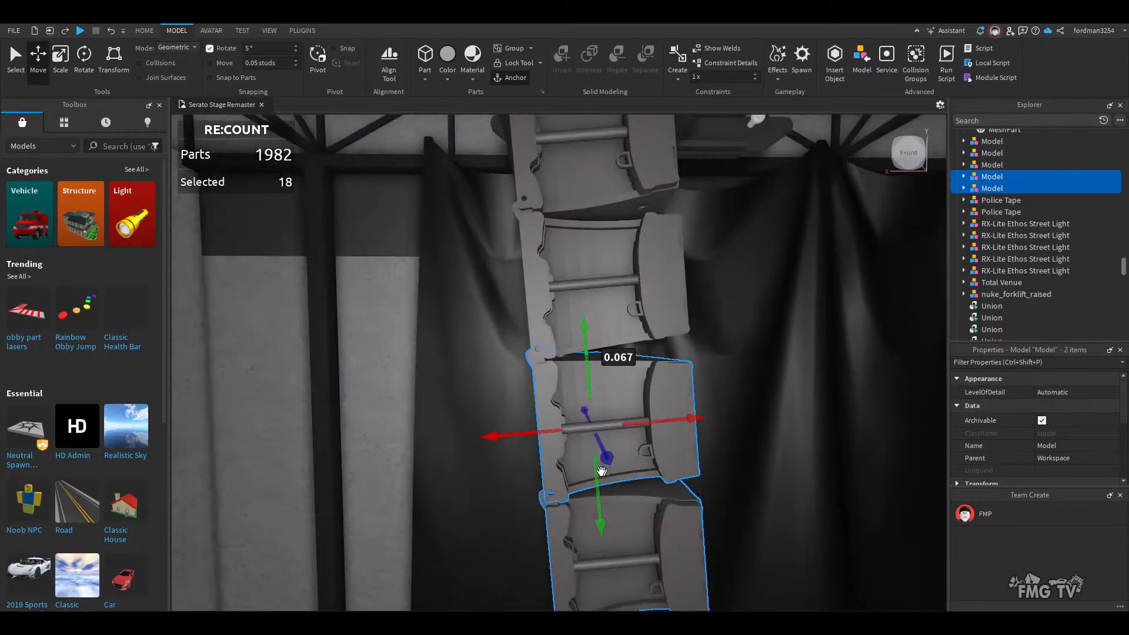
right_drag(604, 472, 603, 471)
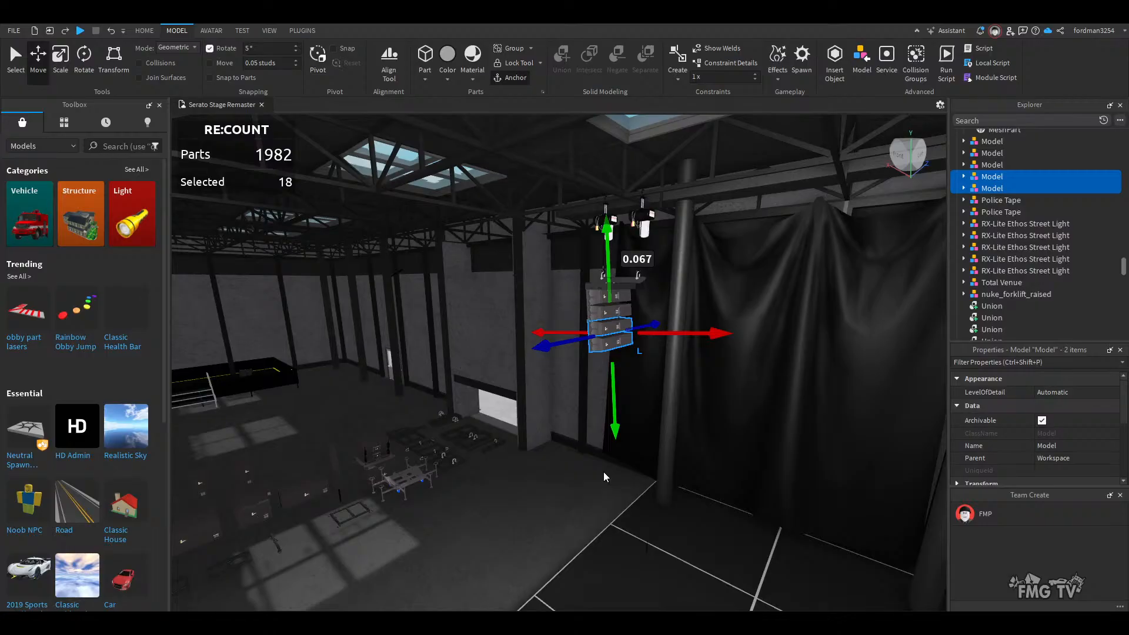
- Duplicate the lowest two speakers again, lower the copies about 3.1 studs and bring their joint into close view
right_drag(603, 471, 603, 471)
key(w)
key(s)
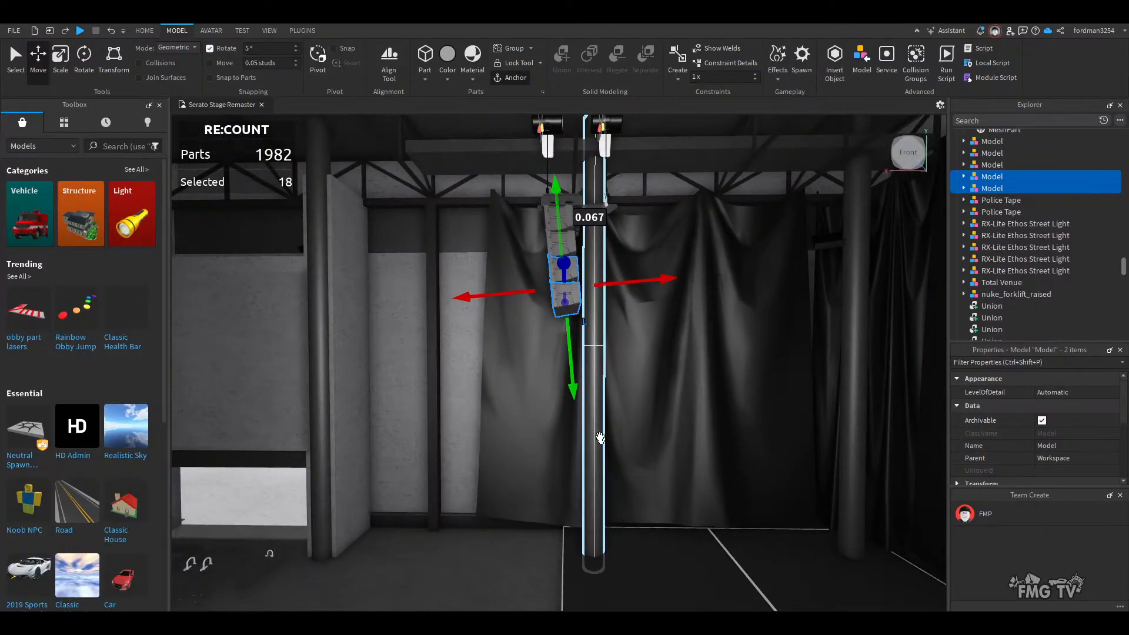
key(ctrl+d)
drag(573, 381, 587, 425)
key(w)
right_drag(585, 413, 584, 413)
key(s)
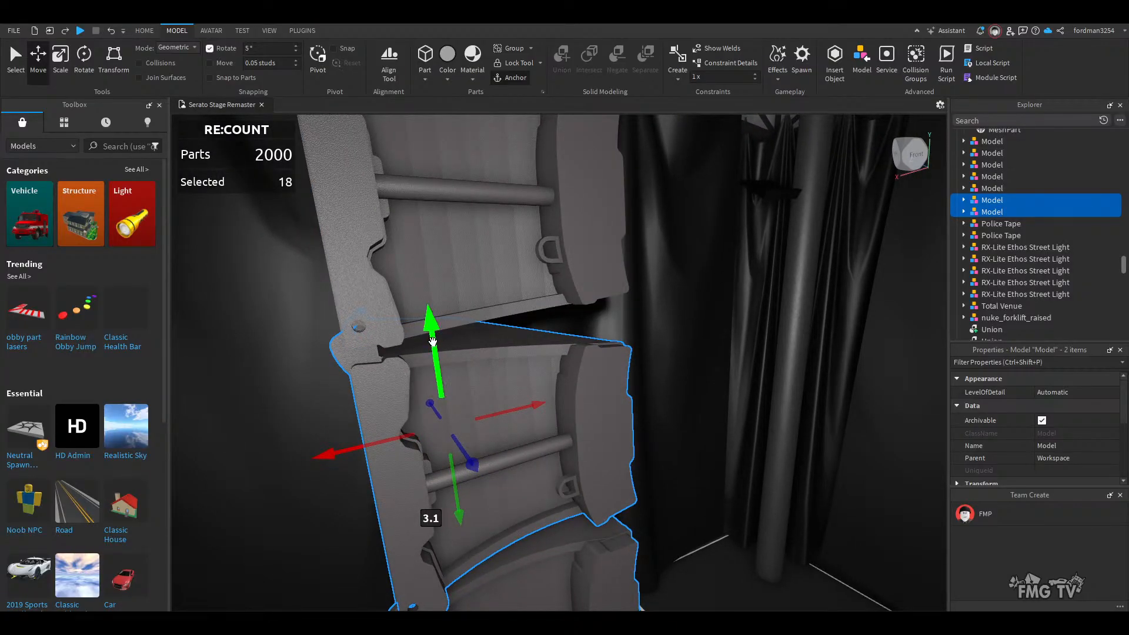
- Nudge the duplicated speaker pair about 0.025 studs upward to close its rigging joint, and clear the selection
drag(432, 341, 434, 339)
scroll(449, 434, down, 10)
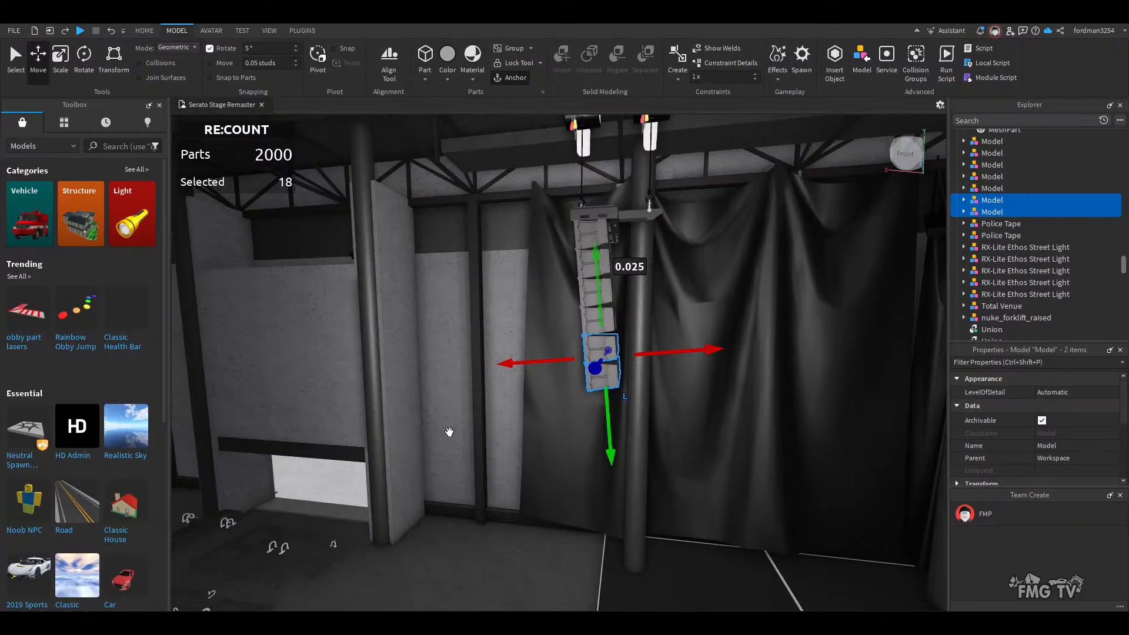
right_drag(532, 540, 607, 556)
key(f)
click(455, 507)
right_drag(536, 479, 535, 478)
scroll(535, 478, up, 3)
- Select the lowest two speakers, duplicate them and lower the copies along their local axis to extend the array
click(597, 364)
ctrl+click(572, 294)
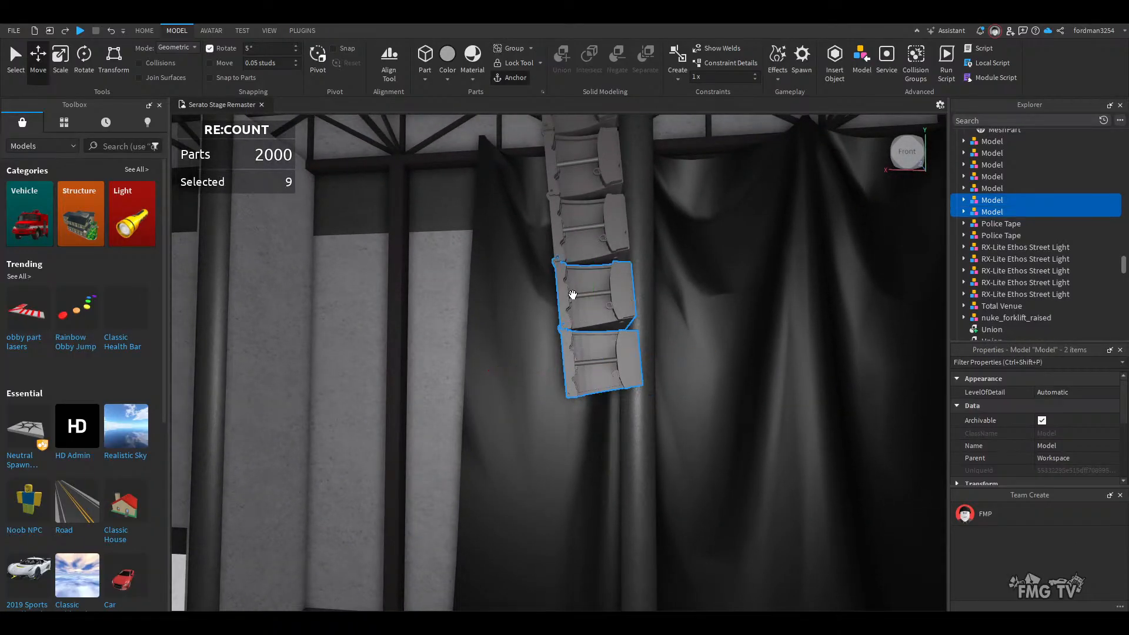
right_drag(572, 415, 572, 414)
scroll(571, 414, up, 3)
scroll(571, 414, down, 4)
scroll(571, 415, up, 4)
scroll(572, 414, down, 4)
scroll(572, 414, down, 3)
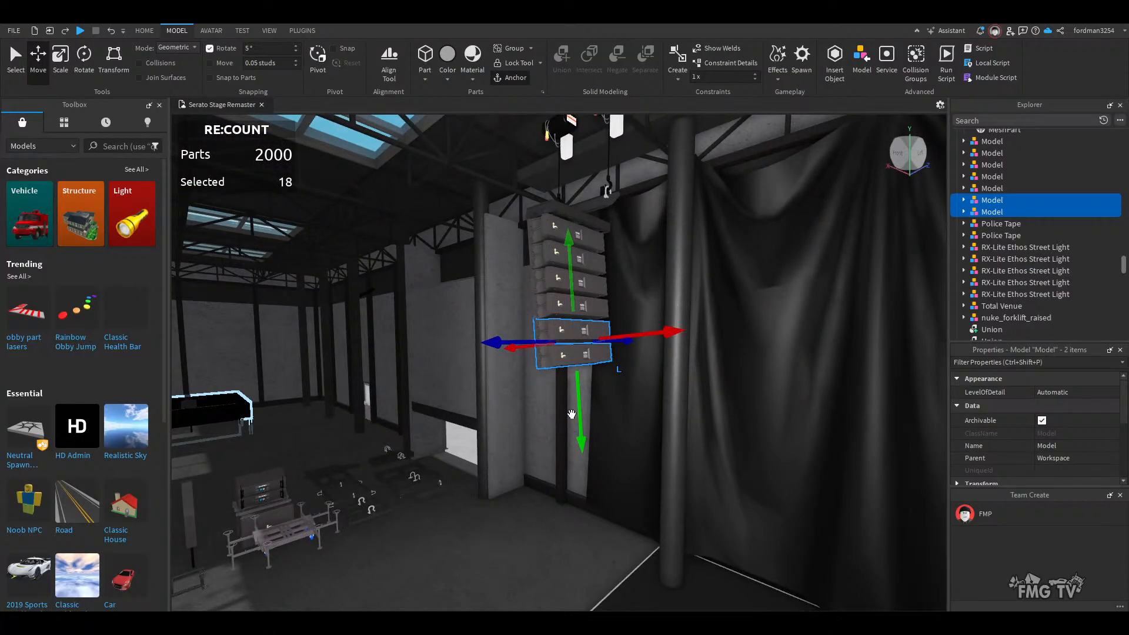
key(ctrl+d)
drag(571, 415, 603, 457)
- Fit the new pair's rigging joint to the speaker above with nudges of about 0.11 and 0.042 studs, and clear the selection
right_drag(615, 476, 618, 478)
scroll(617, 477, up, 3)
scroll(618, 478, up, 3)
drag(613, 409, 612, 407)
scroll(651, 500, up, 5)
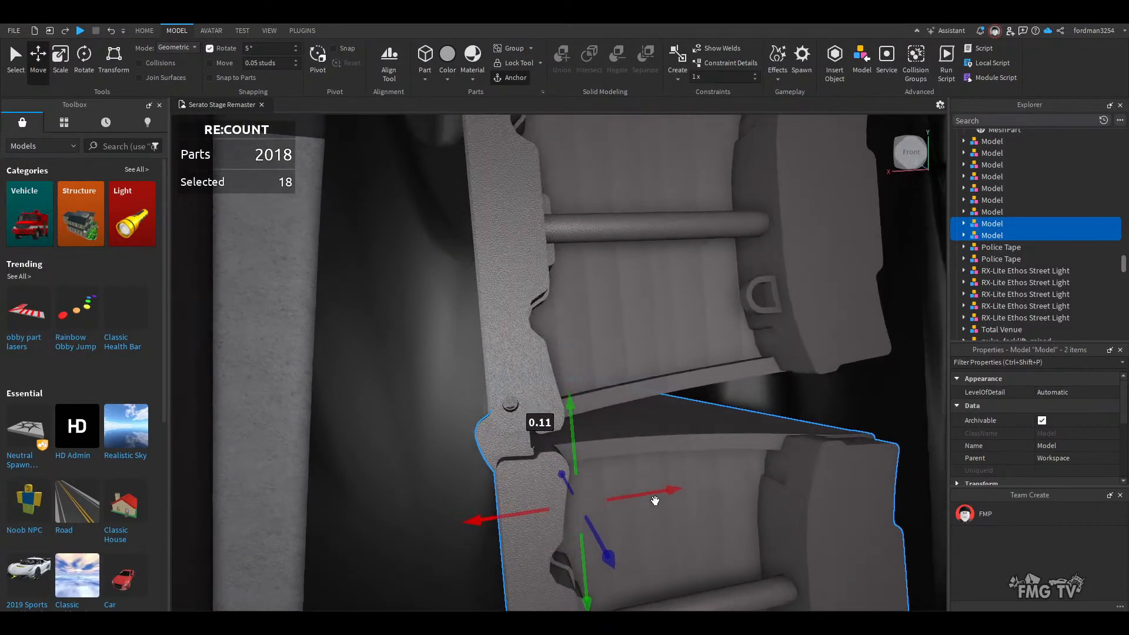
drag(573, 429, 574, 423)
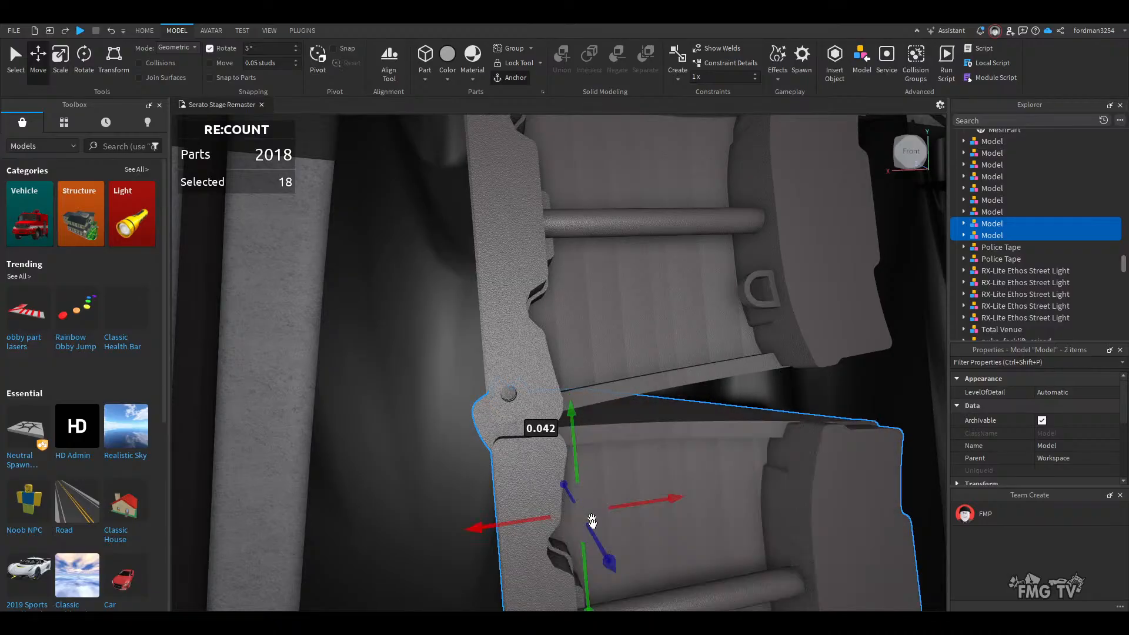
scroll(592, 521, down, 10)
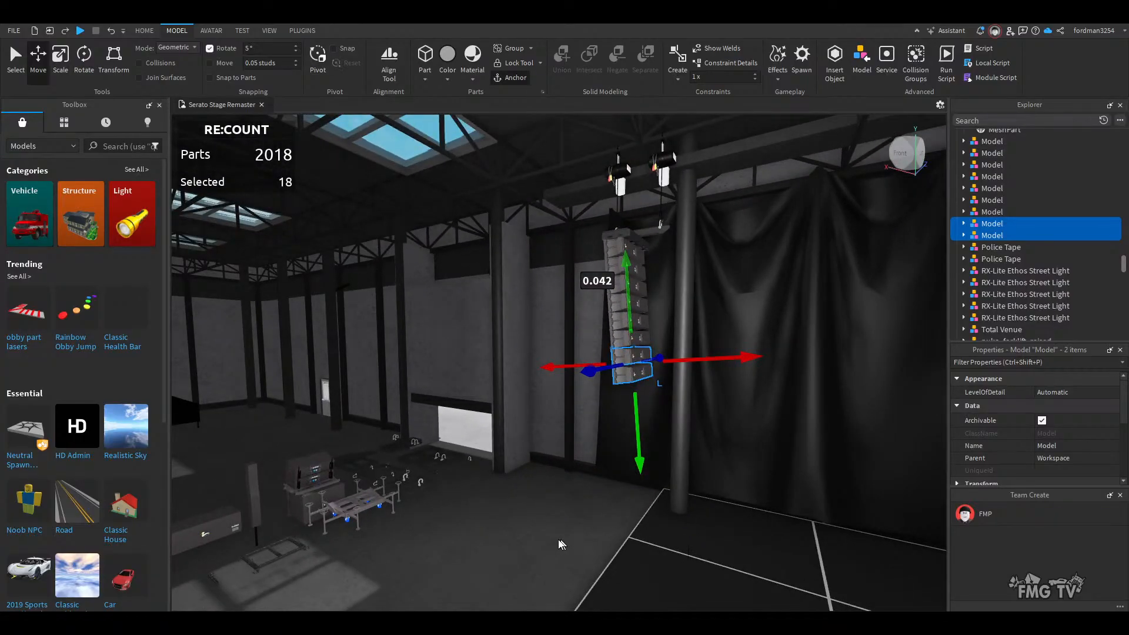
click(559, 528)
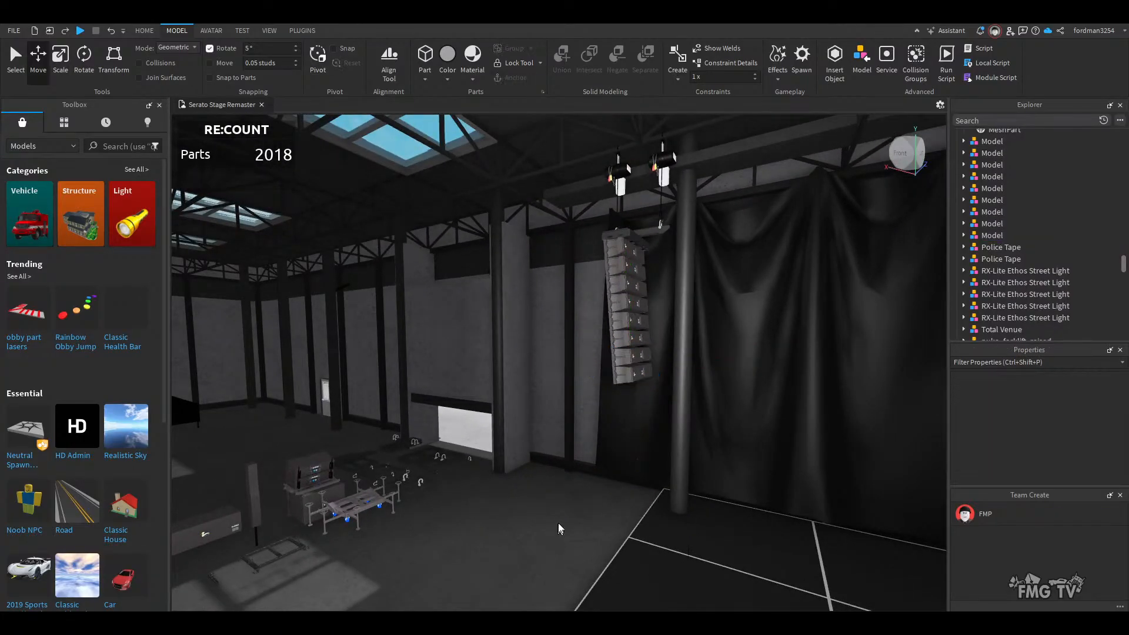
- Select the lowest speaker in the array, duplicate it and lower the copy about 1.545 studs along its local axis
key(d)
right_drag(559, 528, 562, 524)
key(w)
key(s)
key(w)
key(s)
click(540, 395)
key(f)
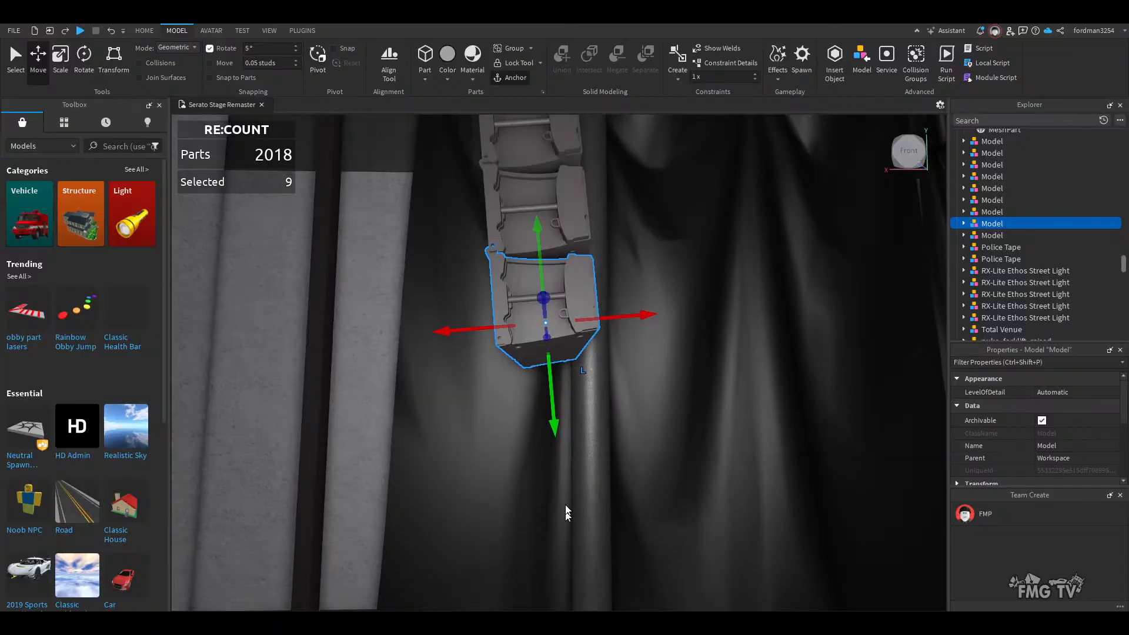
key(ctrl+d)
drag(553, 393, 566, 453)
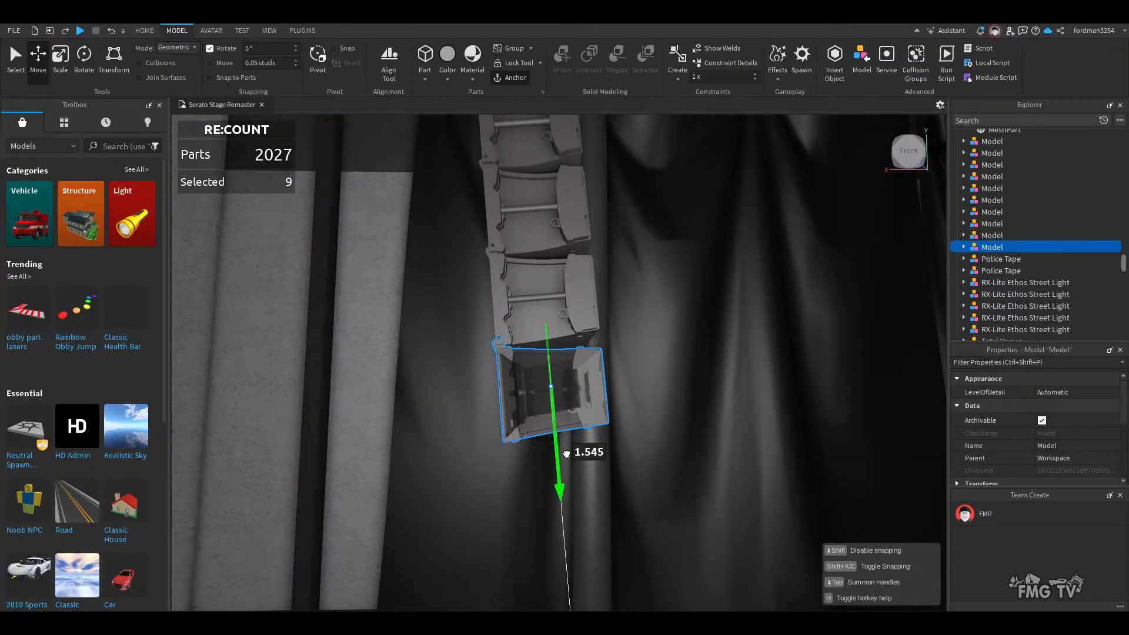
- Nudge the duplicated speaker about 0.011 studs upward so its pin hole aligns with the speaker above
scroll(577, 465, up, 4)
right_drag(577, 464, 577, 464)
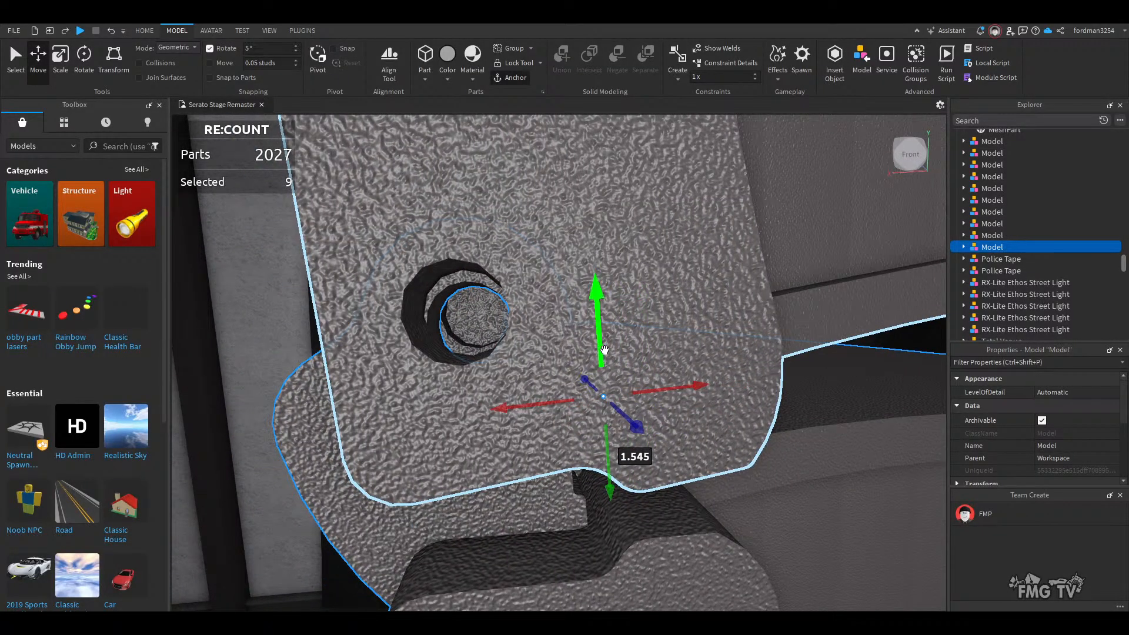
drag(605, 349, 596, 349)
scroll(595, 350, down, 10)
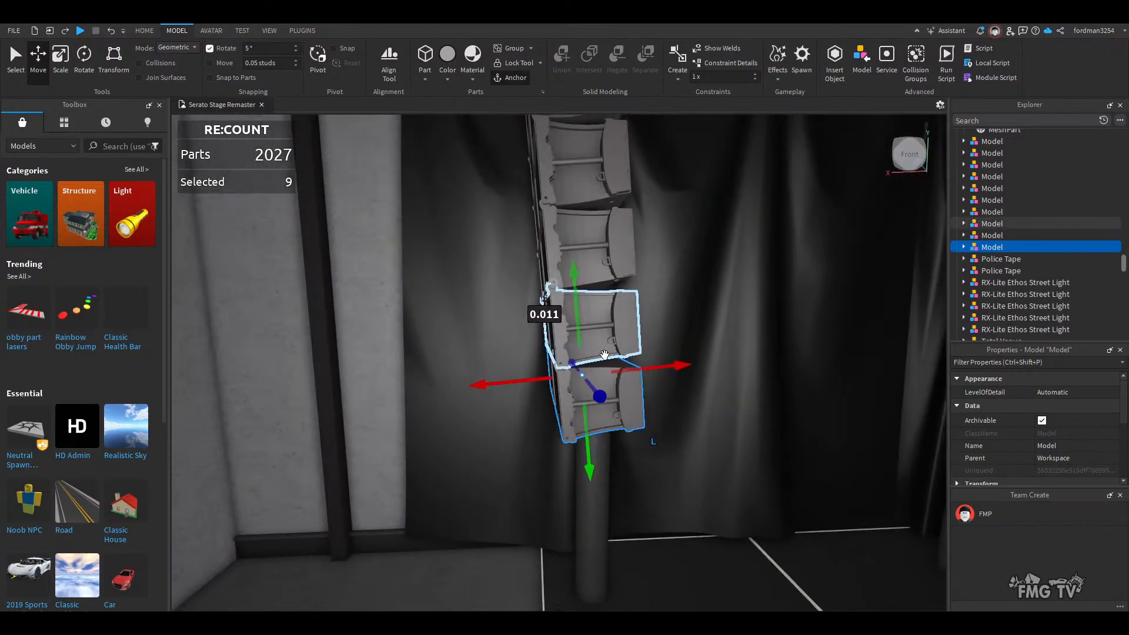
right_drag(604, 355, 605, 355)
scroll(604, 356, down, 2)
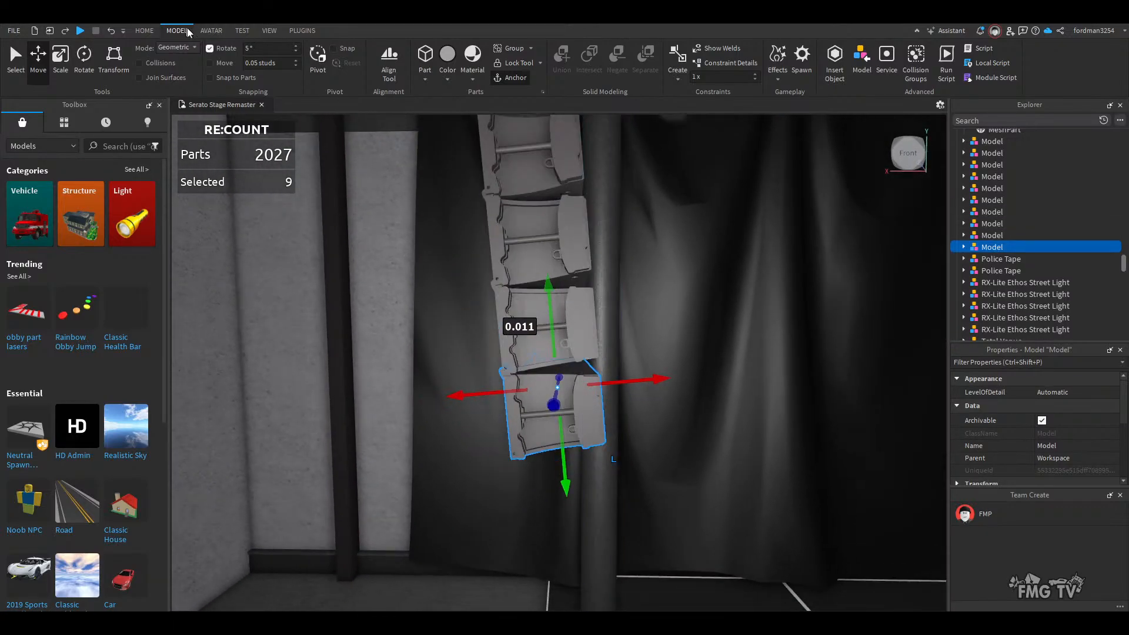
click(82, 61)
drag(483, 372, 468, 375)
click(44, 63)
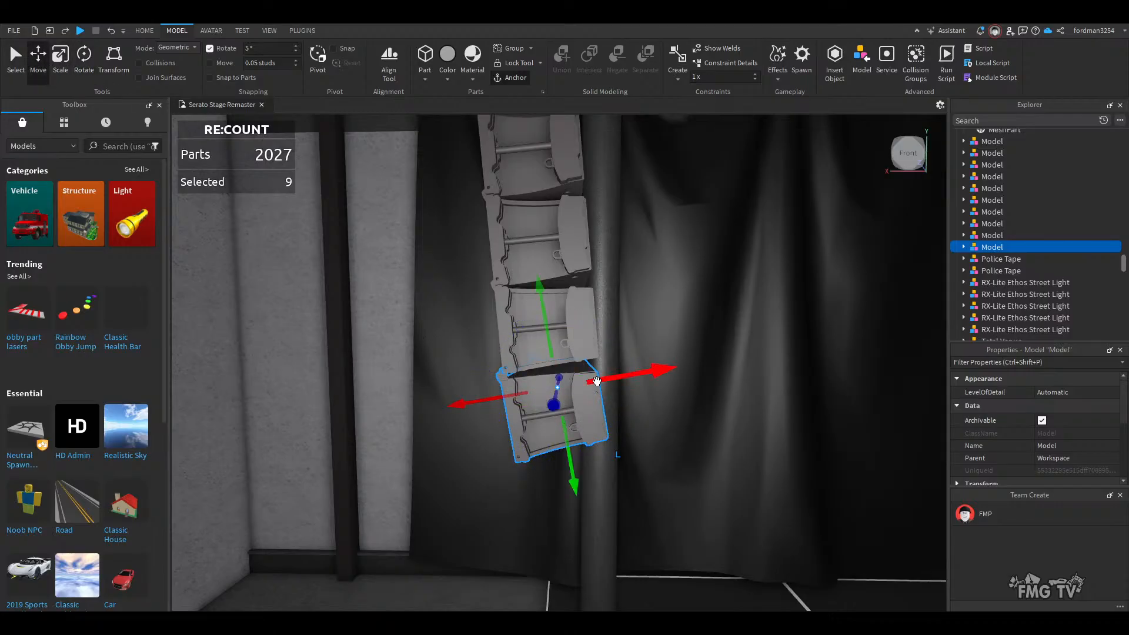
drag(597, 381, 595, 383)
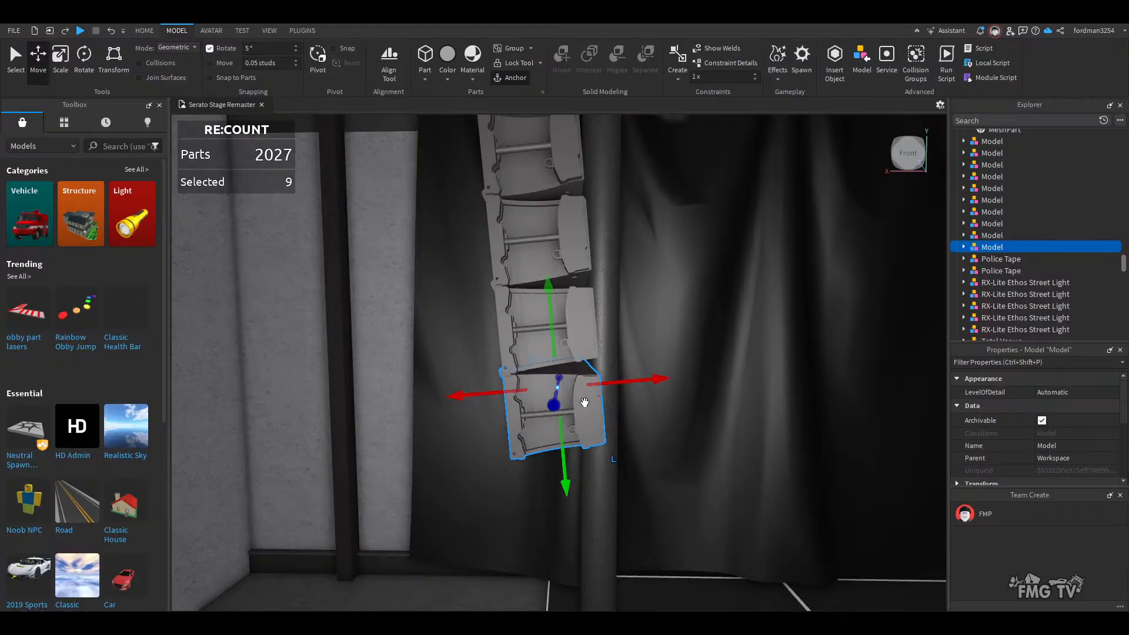
- Set the rotation snap increment to 7.5° and tilt the lowest speaker by one increment to continue the curve
key(BackSpace)
text(7.5)
click(209, 48)
click(84, 56)
drag(491, 376, 487, 379)
scroll(591, 466, up, 5)
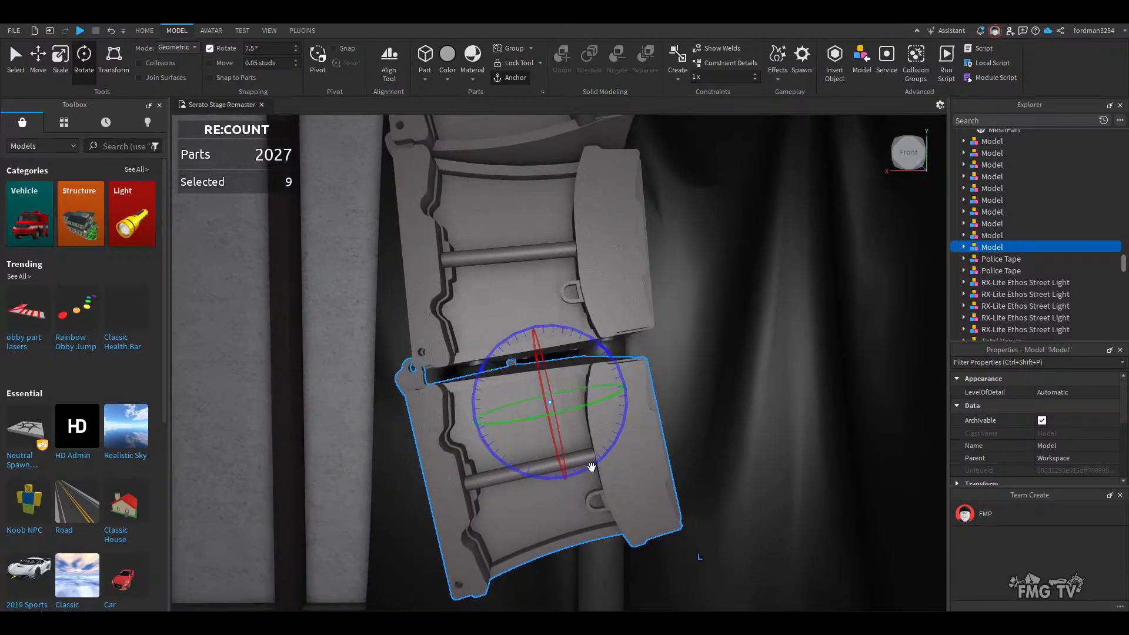
right_drag(591, 466, 448, 352)
- Shift the tilted speaker sideways and raise it about 0.084 studs so its rigging joint meets the speaker above
click(37, 66)
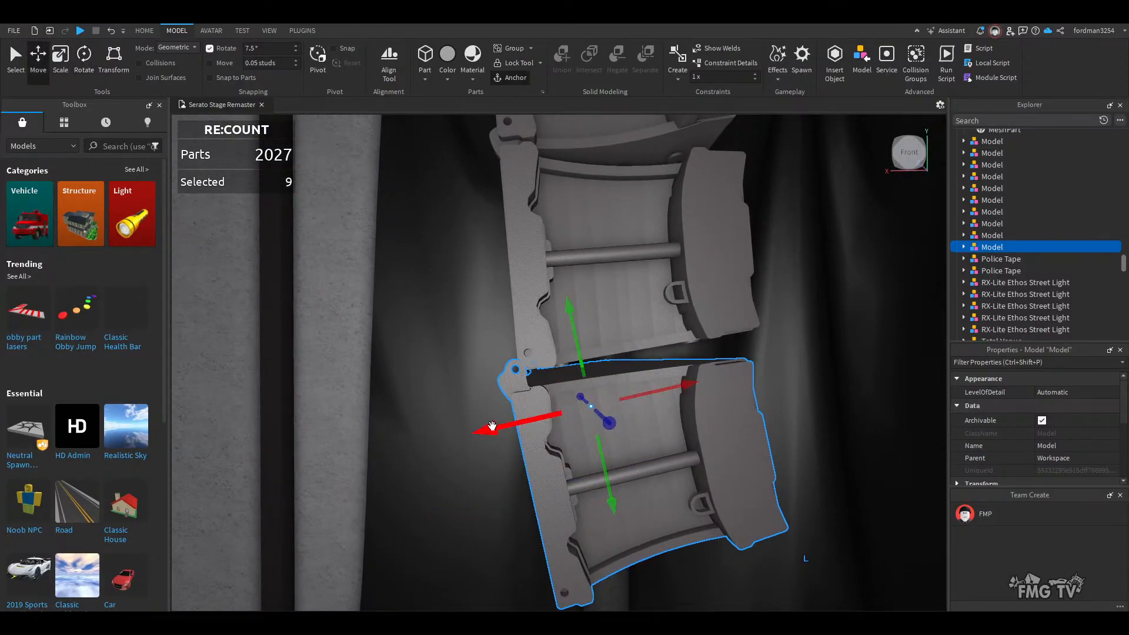
drag(492, 426, 587, 351)
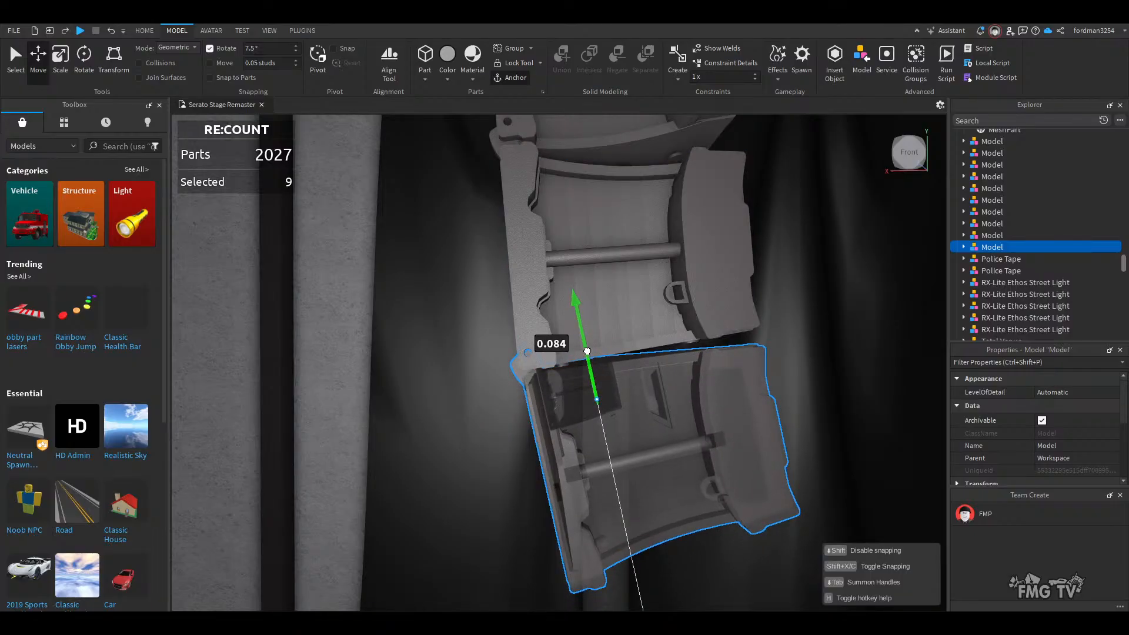
right_drag(521, 500, 521, 500)
scroll(521, 500, up, 6)
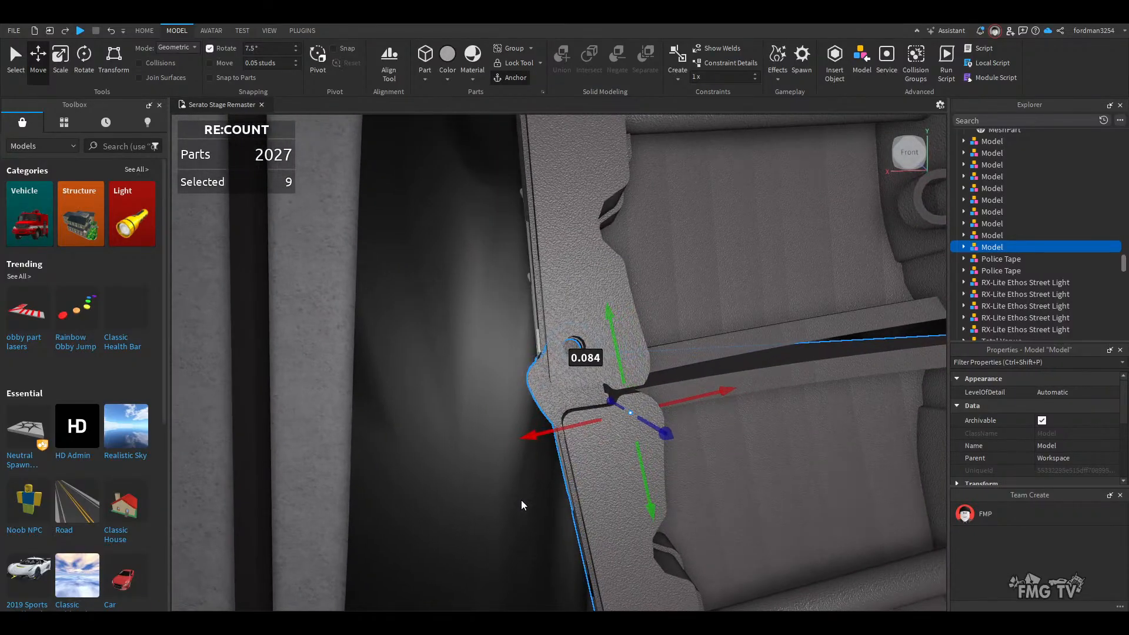
scroll(521, 500, down, 5)
right_drag(521, 499, 610, 514)
scroll(610, 513, up, 3)
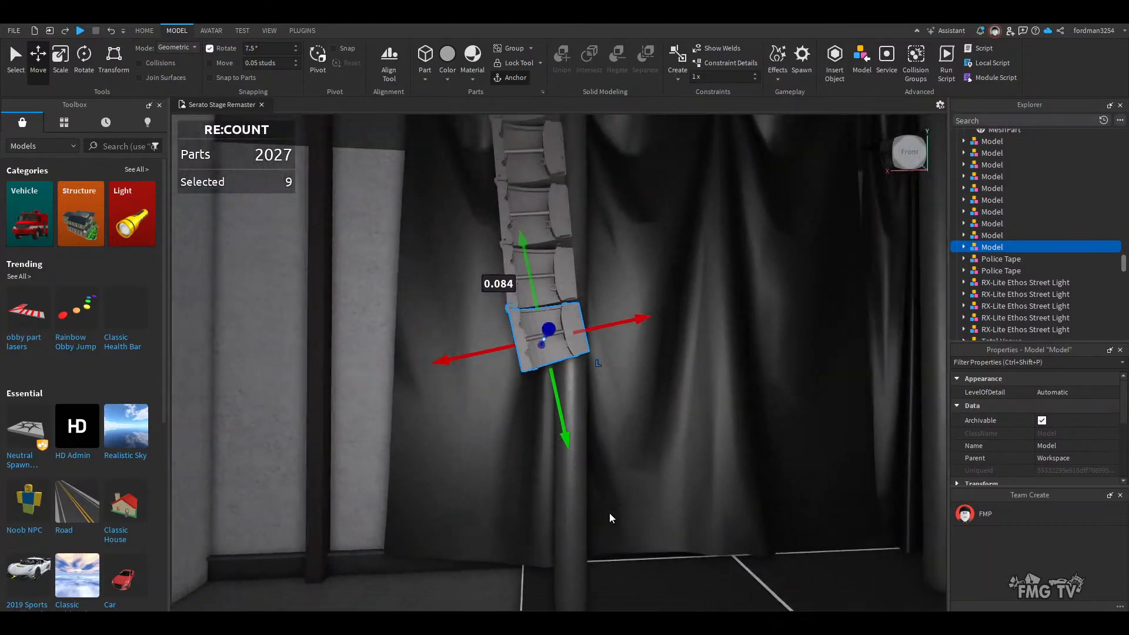
- Duplicate the tilted bottom speaker and lower the copy about 1.62 studs along its local axis
key(ctrl+d)
drag(565, 436, 587, 460)
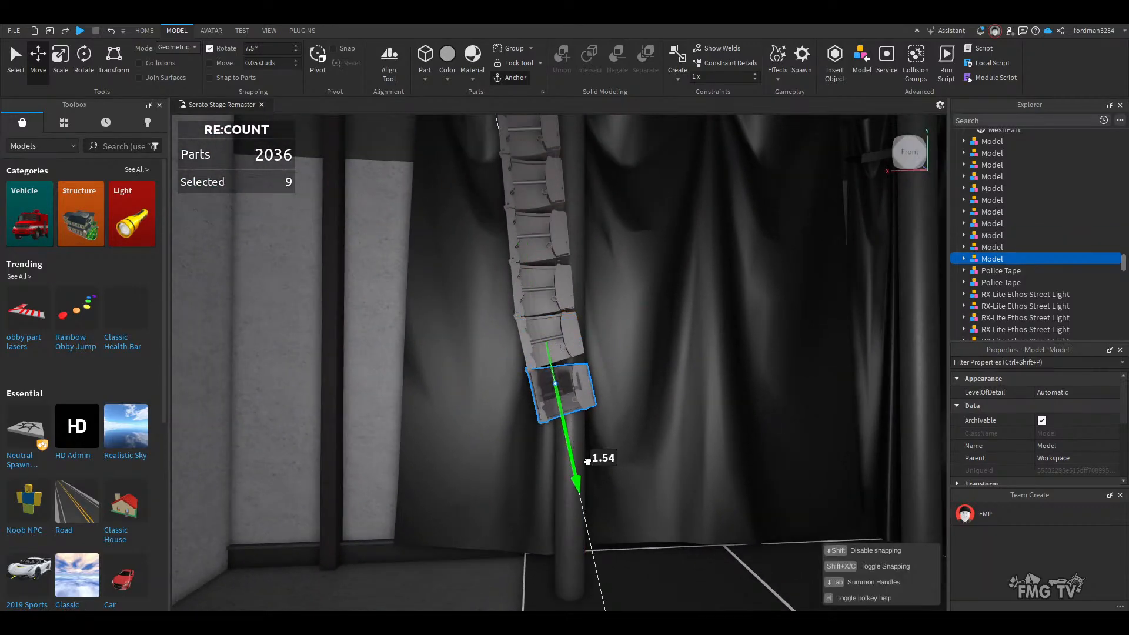
scroll(584, 464, up, 8)
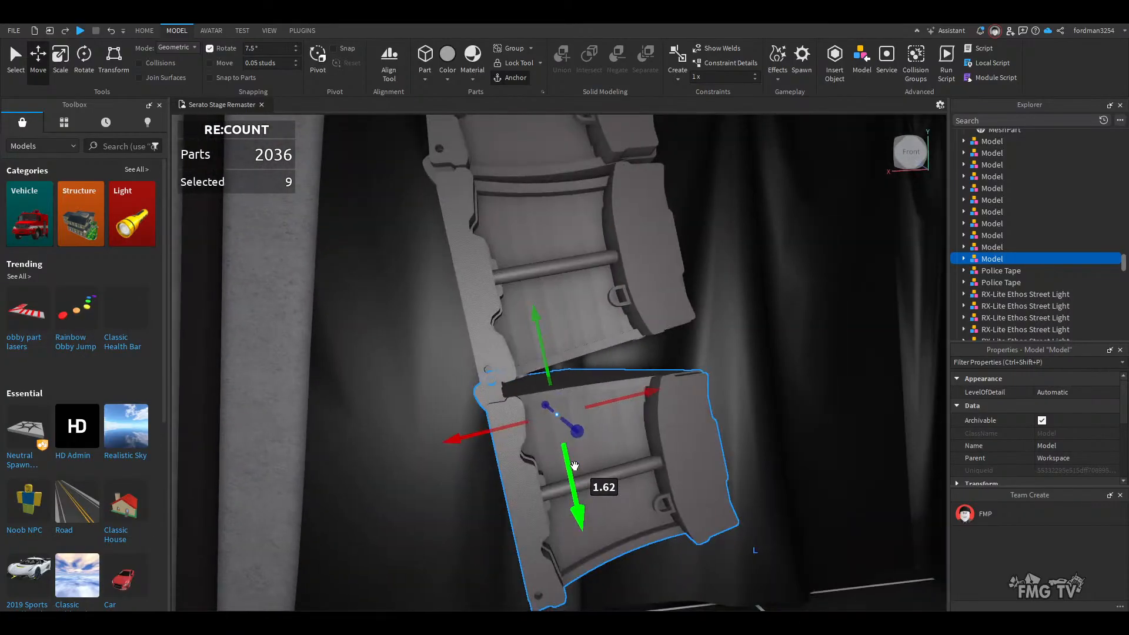
- Tilt the lowest speaker cabinet further along the array's curve and shift it sideways toward the hinge of the cabinet above
scroll(575, 466, up, 5)
right_drag(575, 466, 574, 466)
scroll(575, 466, down, 4)
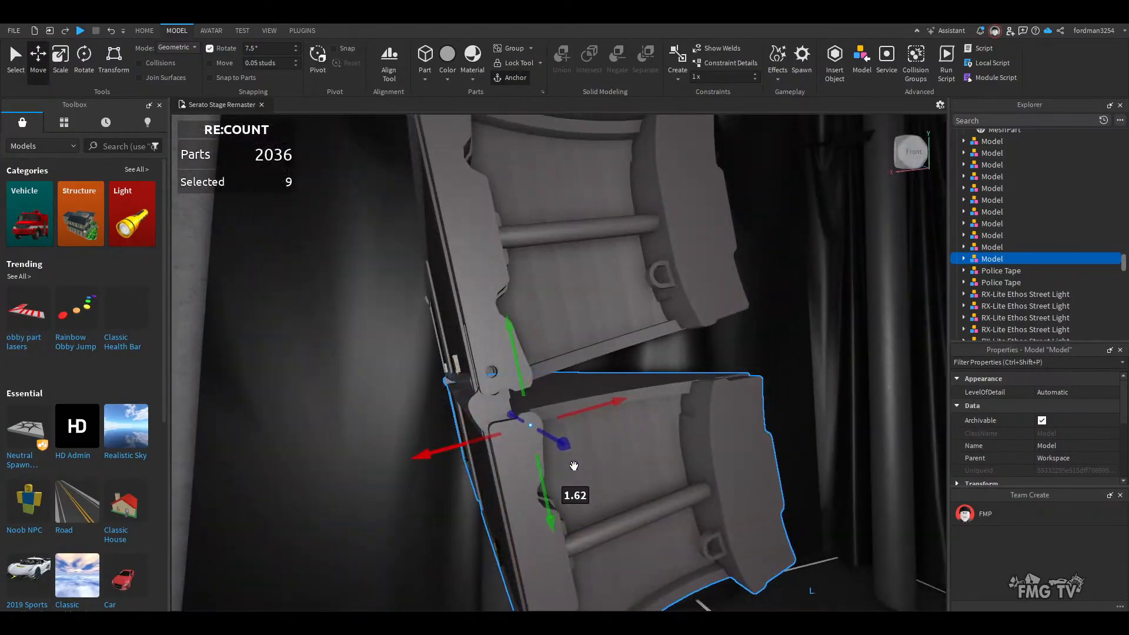
click(84, 58)
drag(452, 425, 453, 435)
click(41, 55)
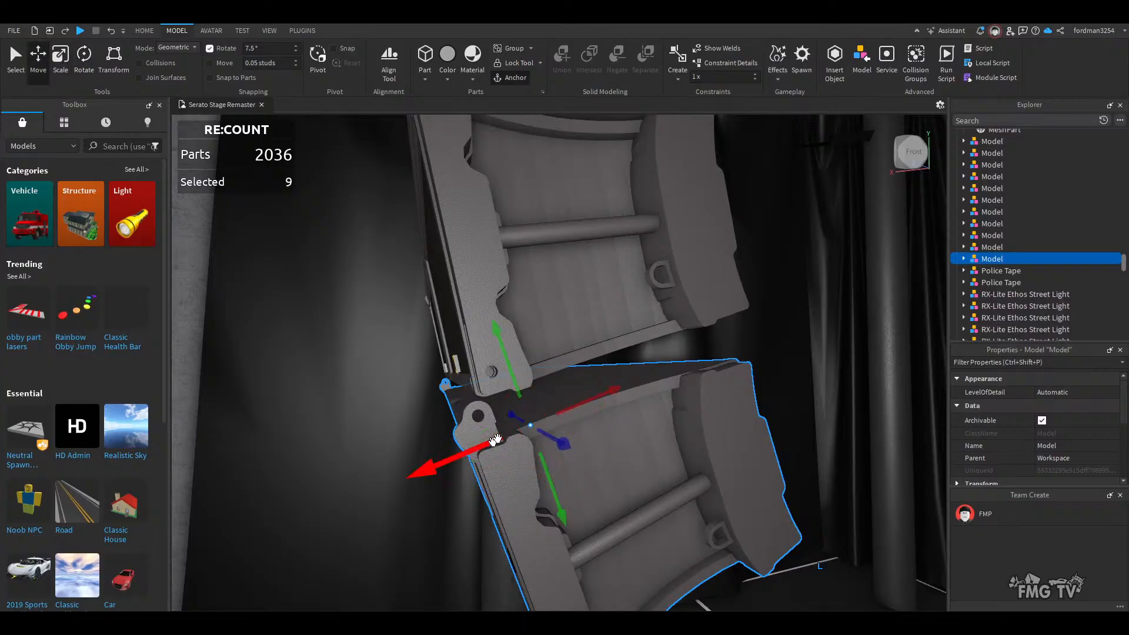
drag(585, 404, 533, 379)
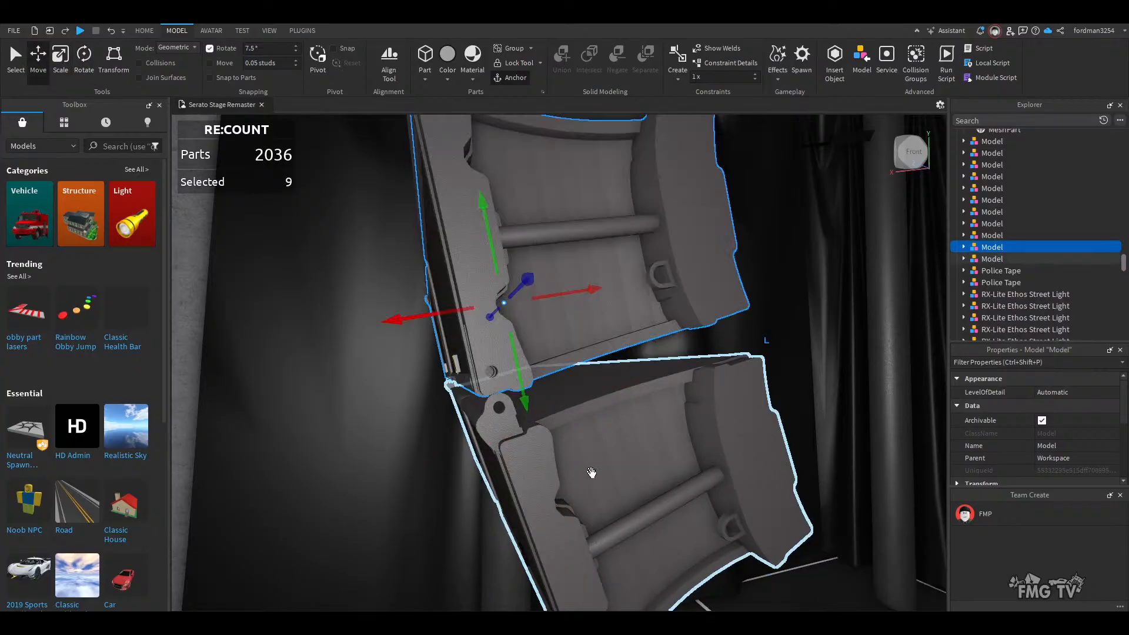
- Raise the lowest speaker cabinet and nudge it sideways so its hinge lug meets the cabinet above
right_drag(605, 494, 605, 494)
click(605, 494)
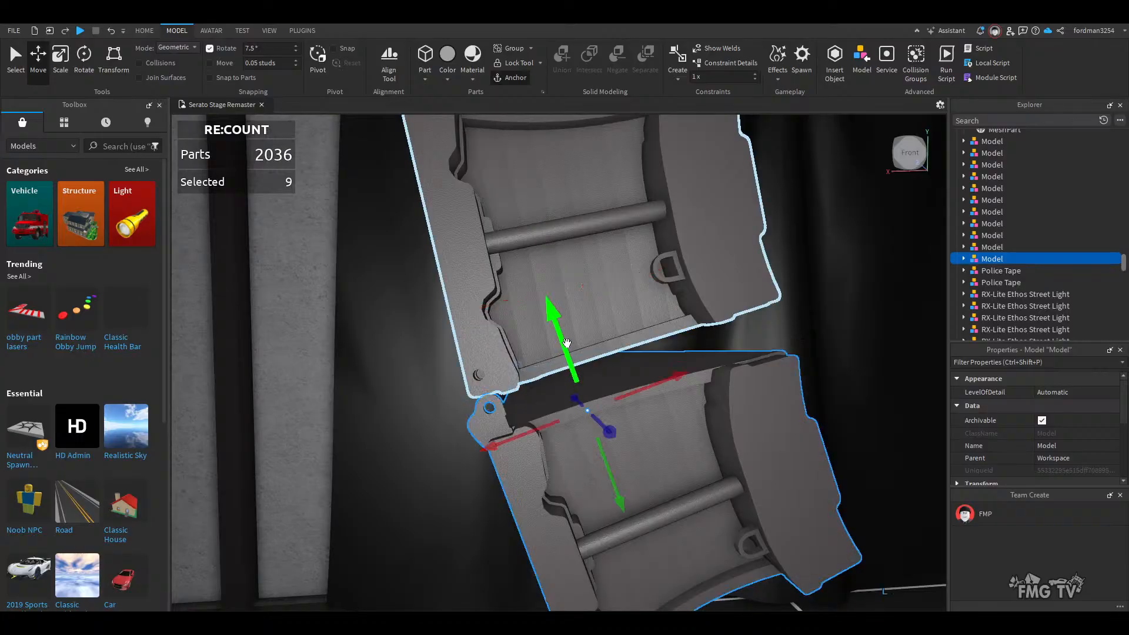
drag(561, 334, 564, 322)
drag(634, 381, 632, 381)
scroll(549, 478, up, 6)
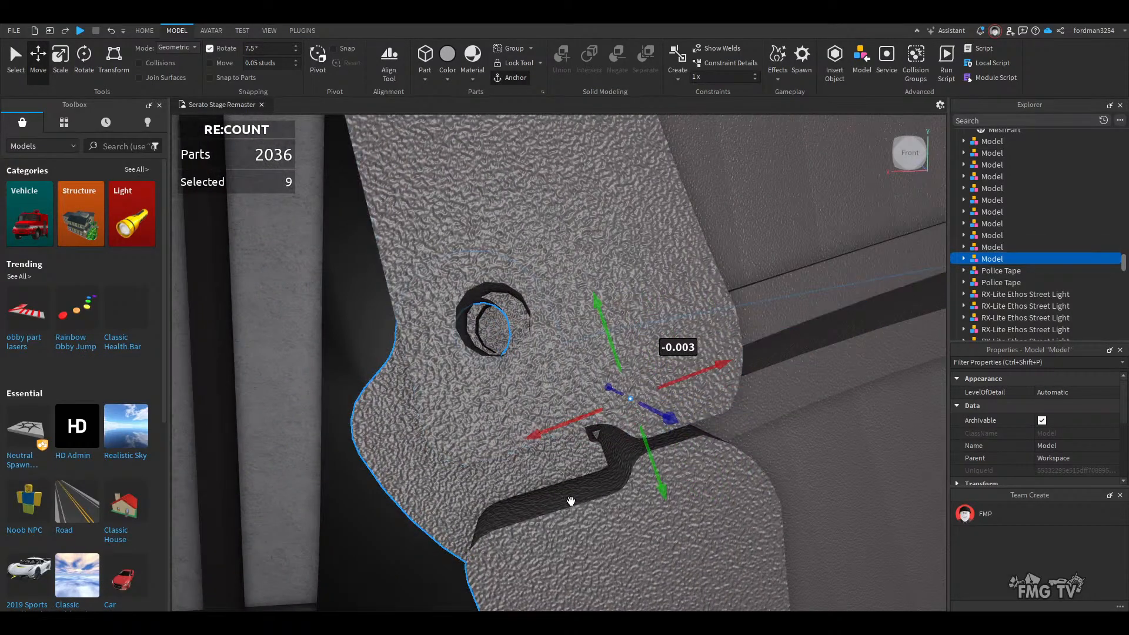
- Fine-tune the lowest cabinet's position until its hinge pin hole lines up with the hole in the cabinet above
click(577, 505)
drag(511, 532, 534, 513)
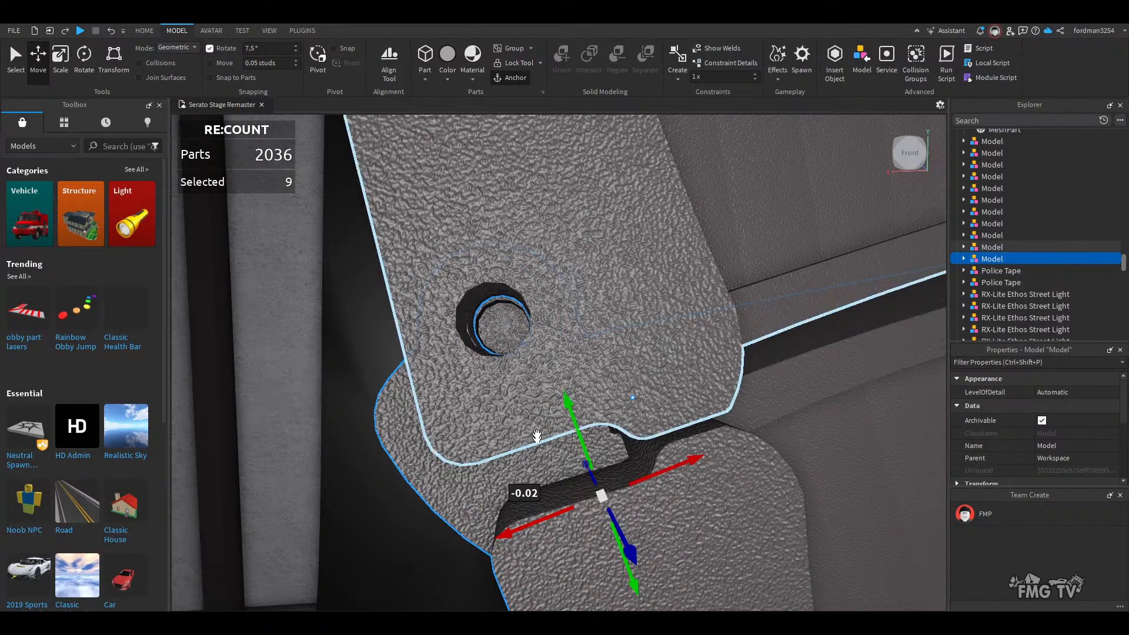
drag(579, 412, 572, 417)
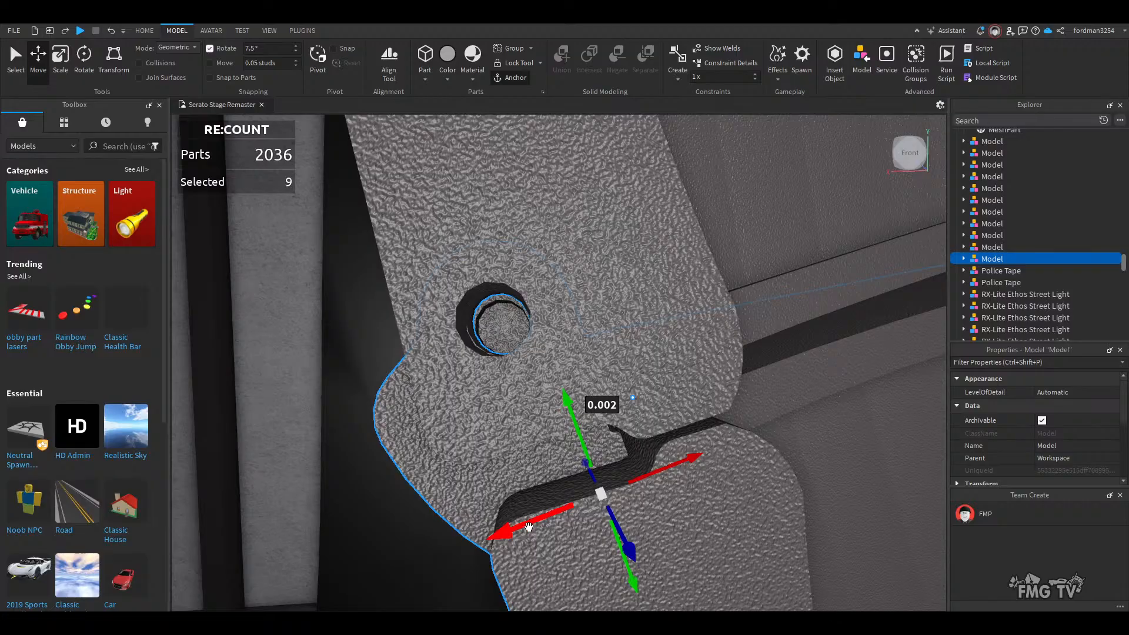
drag(528, 527, 524, 522)
scroll(568, 523, down, 10)
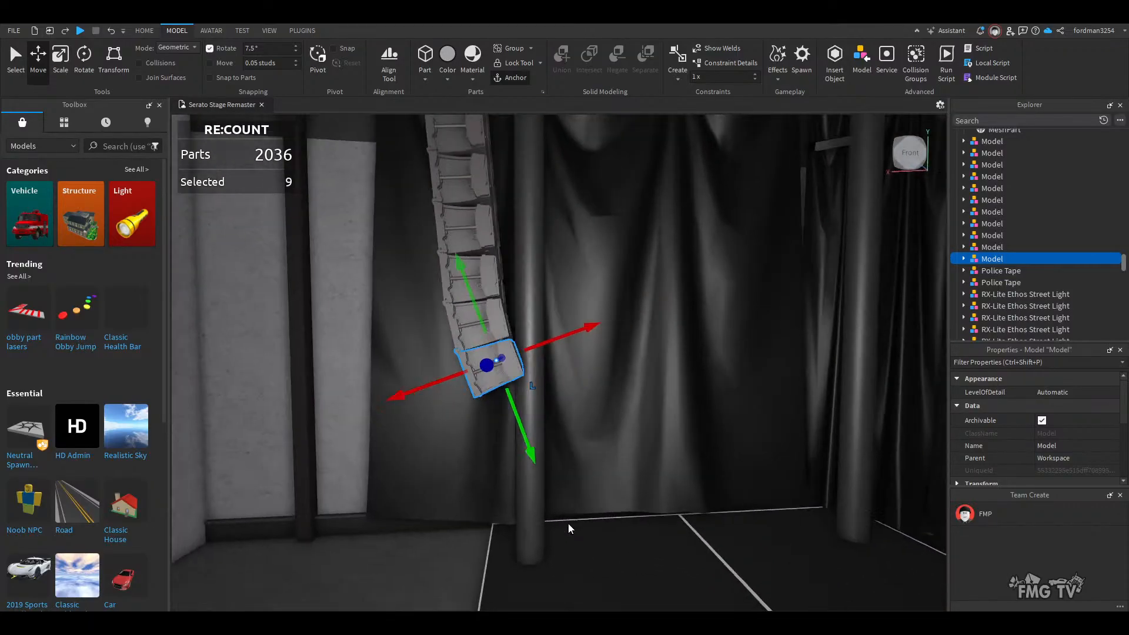
- Deselect the cabinet and examine the hanging speaker array's curve from the venue floor and from the side
scroll(568, 523, down, 5)
click(462, 516)
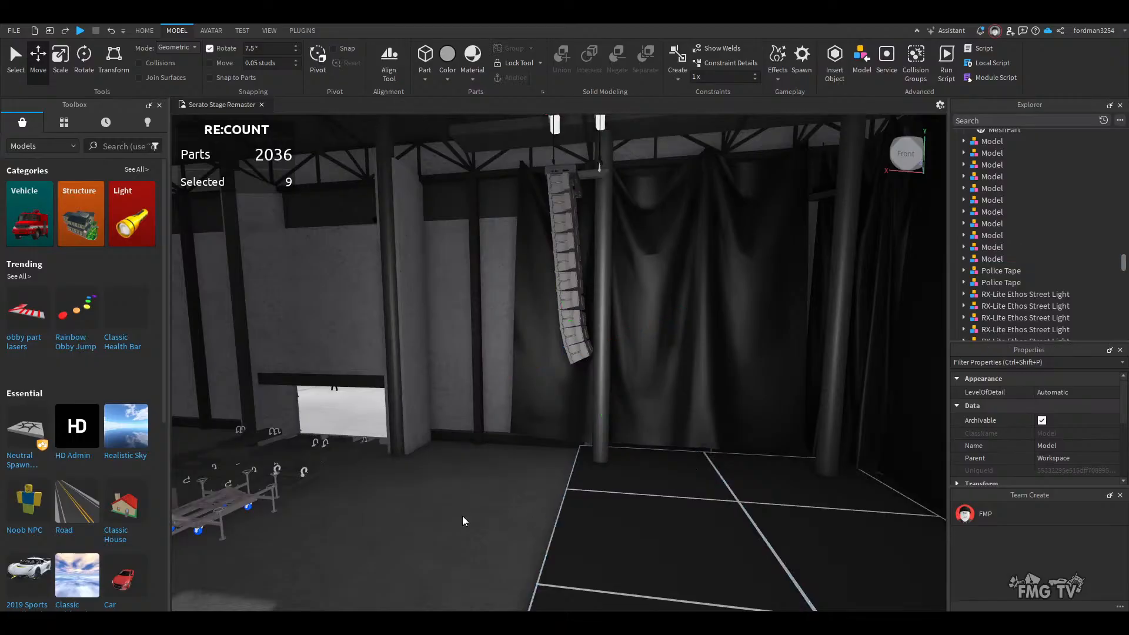
key(w)
key(a)
right_drag(463, 517, 463, 516)
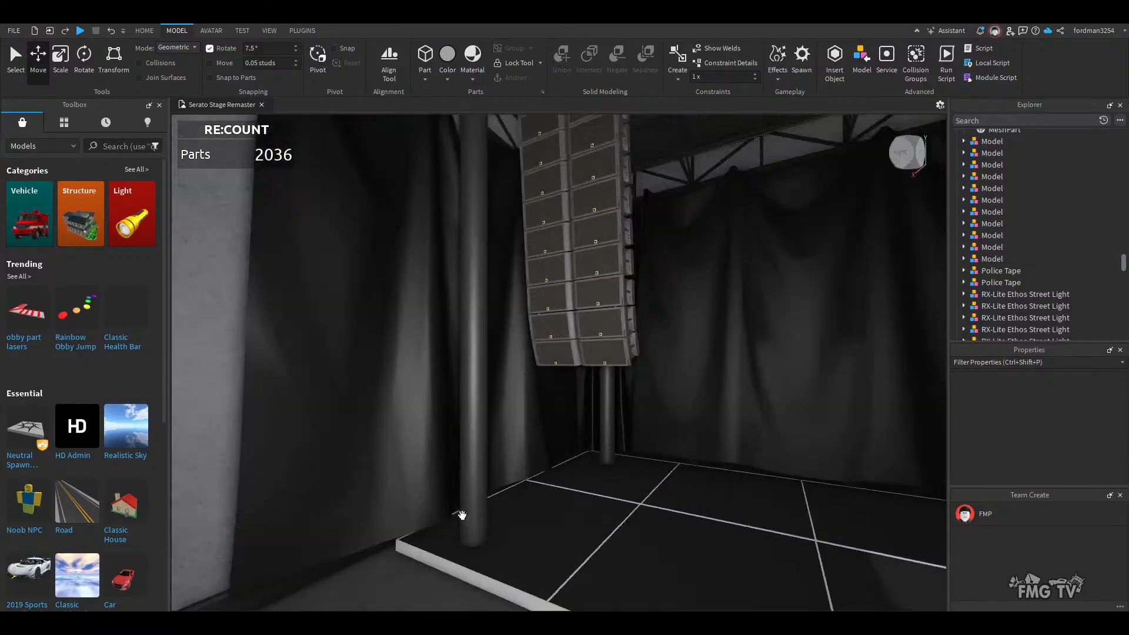
key(s)
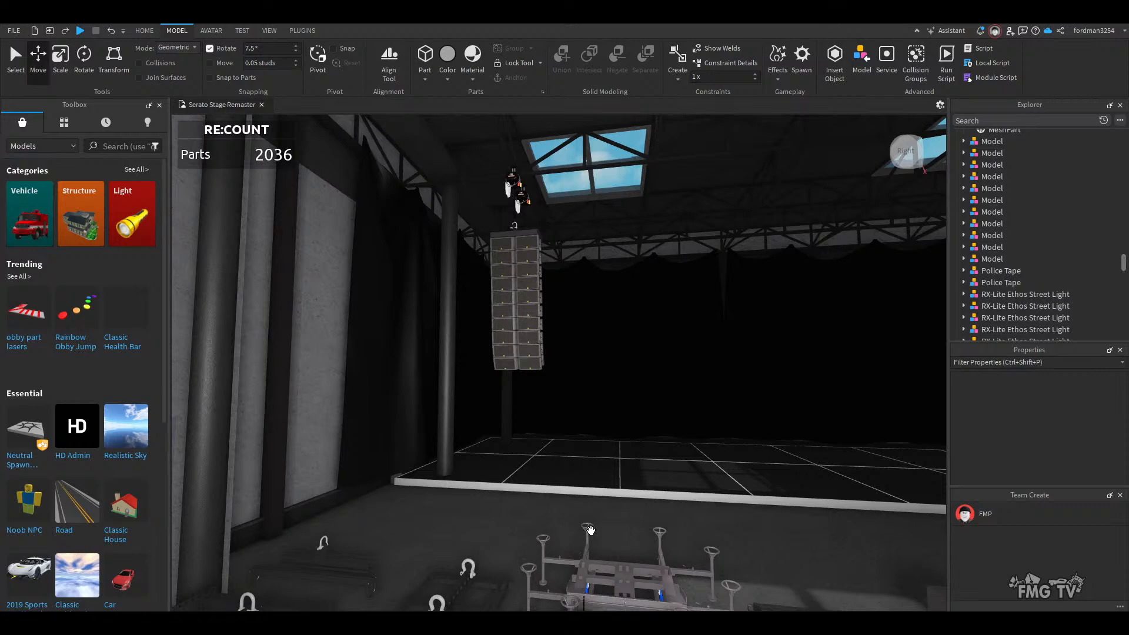
key(w)
right_drag(591, 530, 592, 527)
key(a)
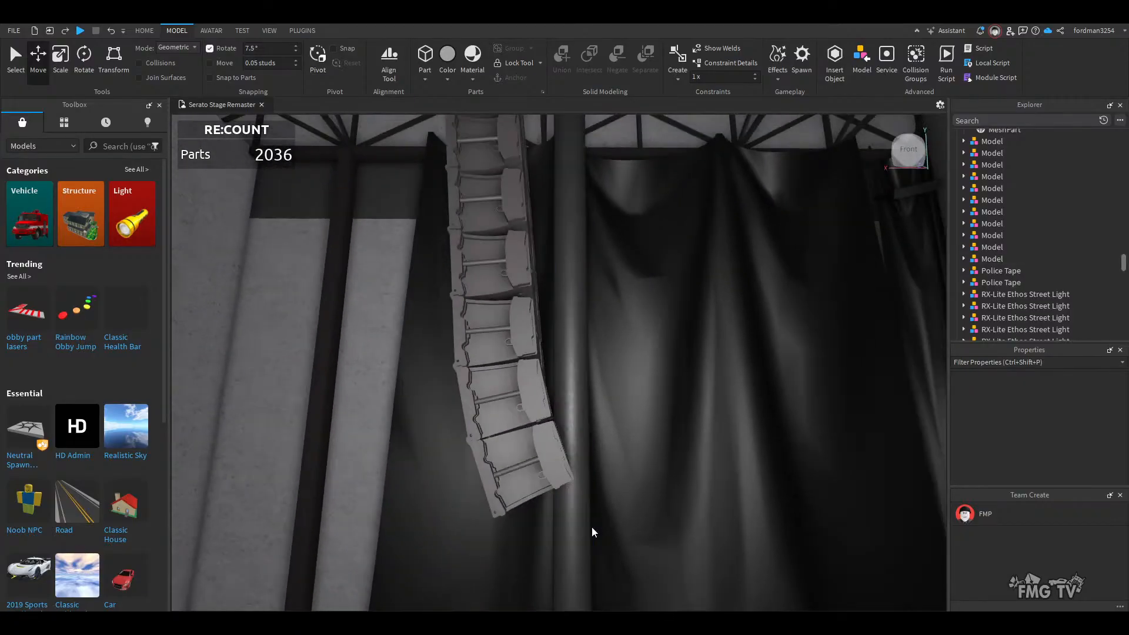
- Duplicate the two lowest speaker cabinets together and move the copies about 3.18 studs down below the array
click(529, 471)
ctrl+click(485, 420)
scroll(508, 482, down, 3)
right_drag(501, 475, 508, 481)
scroll(508, 481, up, 3)
scroll(508, 482, down, 5)
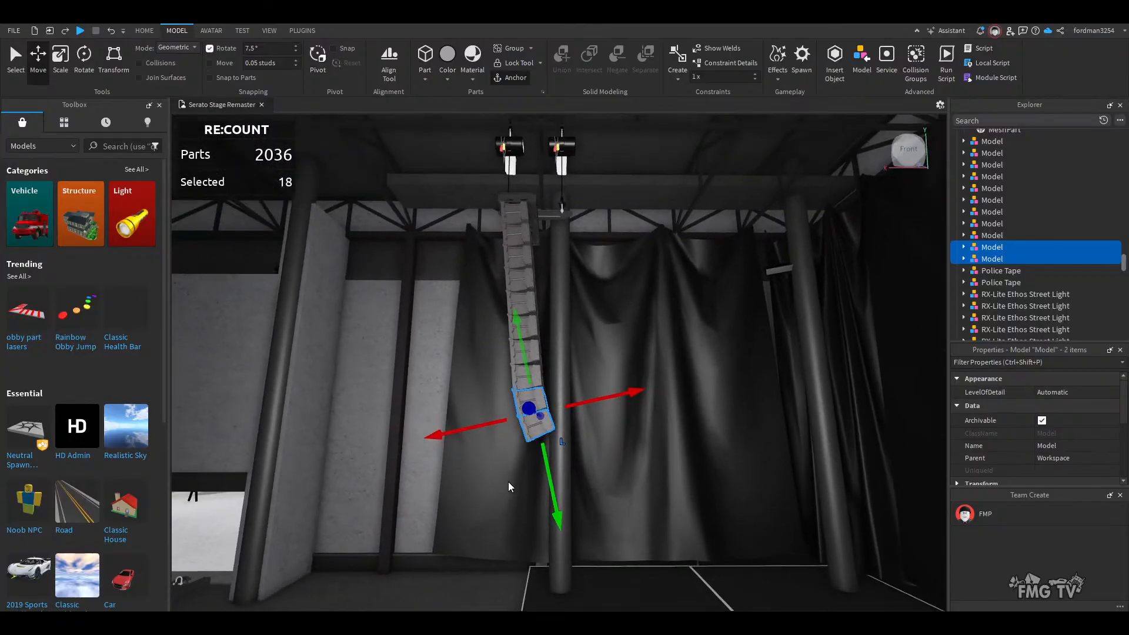
key(ctrl+d)
drag(545, 476, 594, 513)
scroll(611, 453, up, 5)
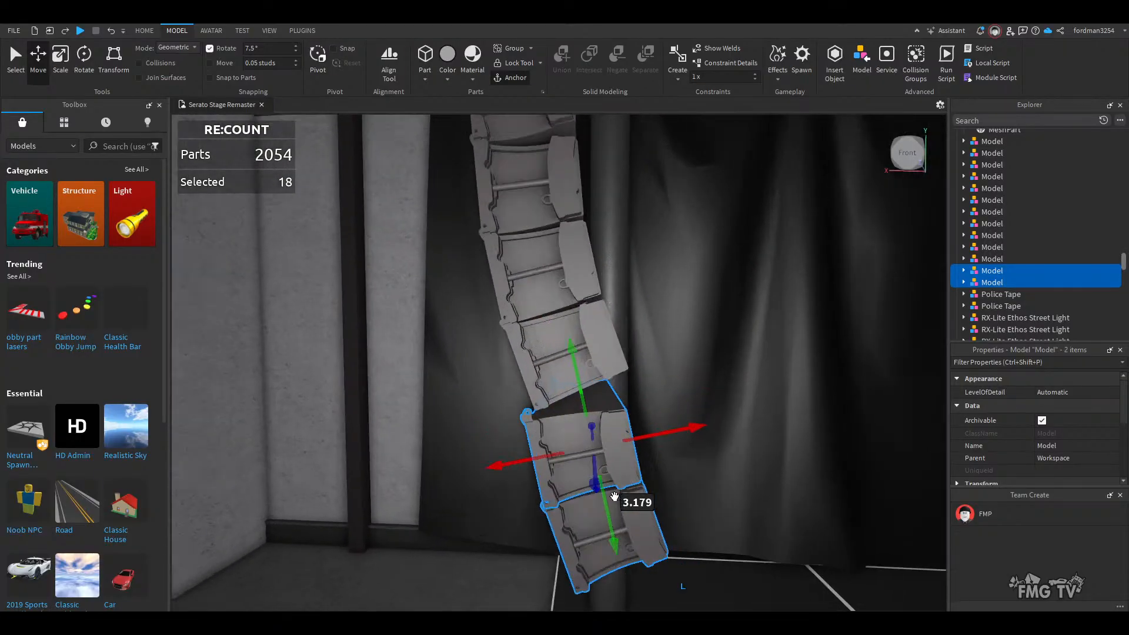
- Rotate the two copied cabinets to continue the array's curve and shift them sideways by 0.64 studs
scroll(615, 497, down, 2)
right_drag(615, 497, 611, 483)
click(84, 55)
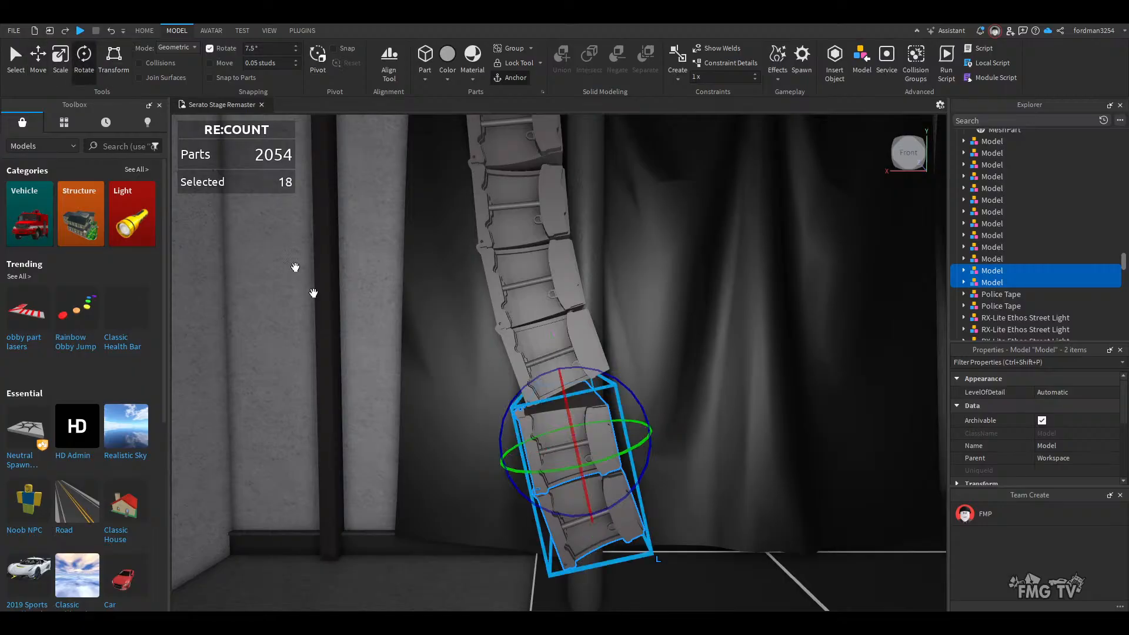
drag(499, 433, 476, 436)
click(43, 67)
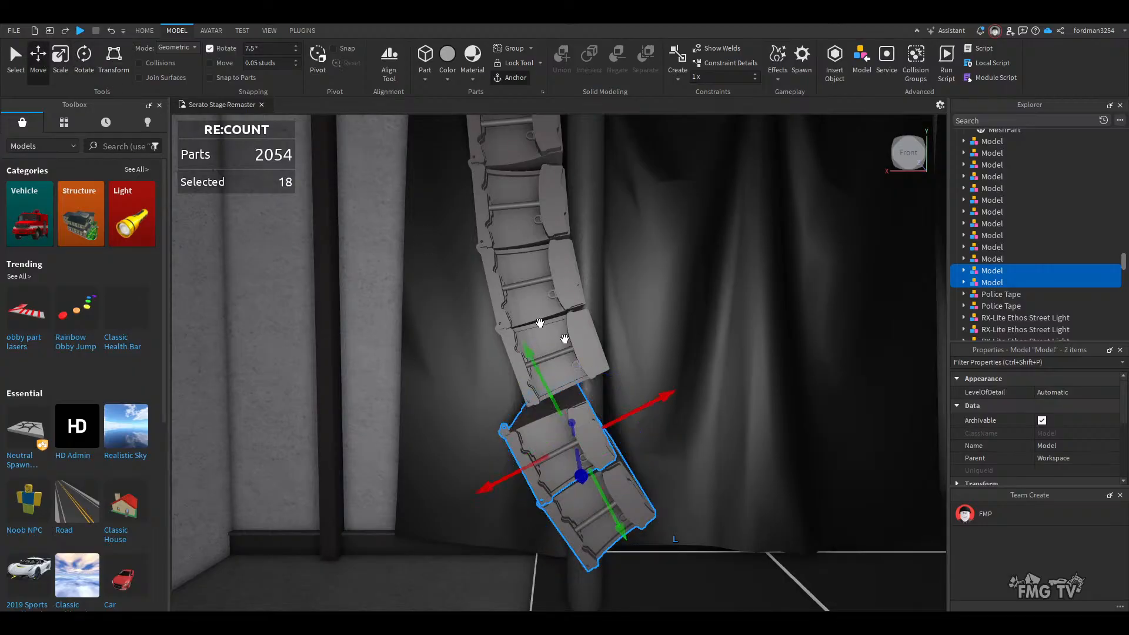
mouse_move(655, 404)
mouse_down()
mouse_move(639, 379)
mouse_move(674, 389)
mouse_move(664, 383)
mouse_move(648, 425)
mouse_up()
scroll(638, 438, up, 5)
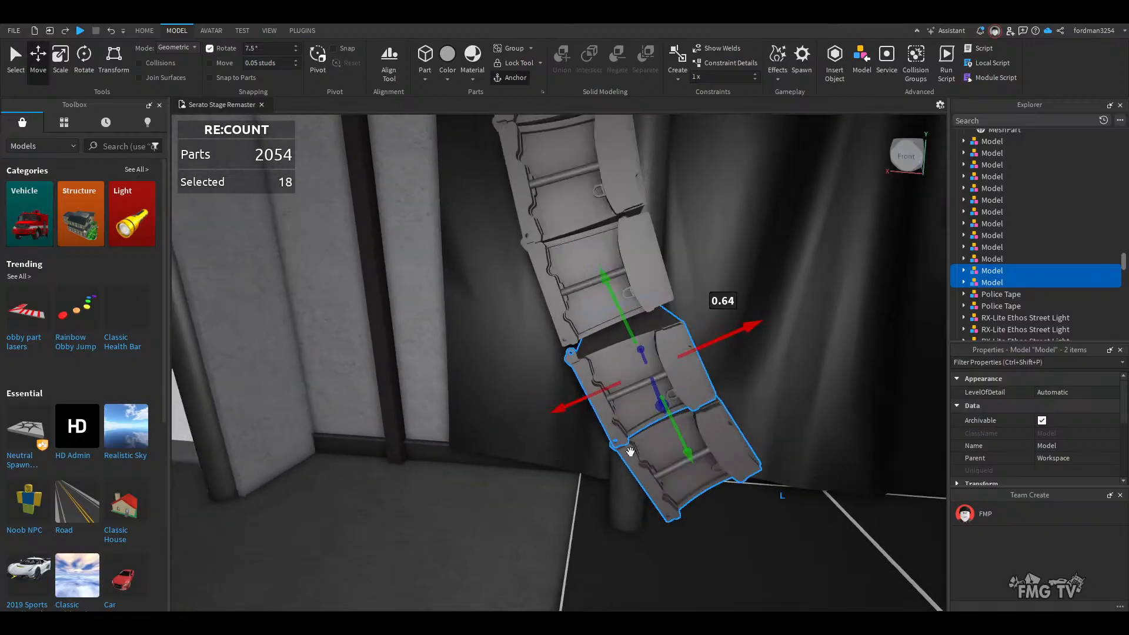
scroll(631, 451, up, 3)
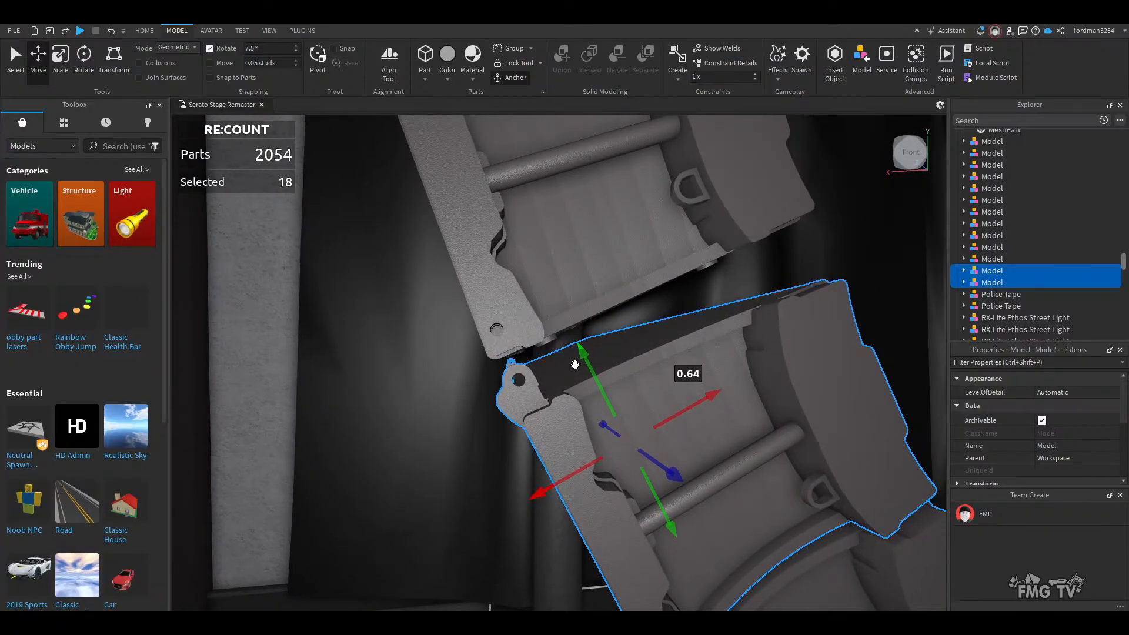
- Raise the two copied cabinets by 0.234 studs to join the hinge above, nudge them sideways and deselect them
drag(575, 364, 584, 348)
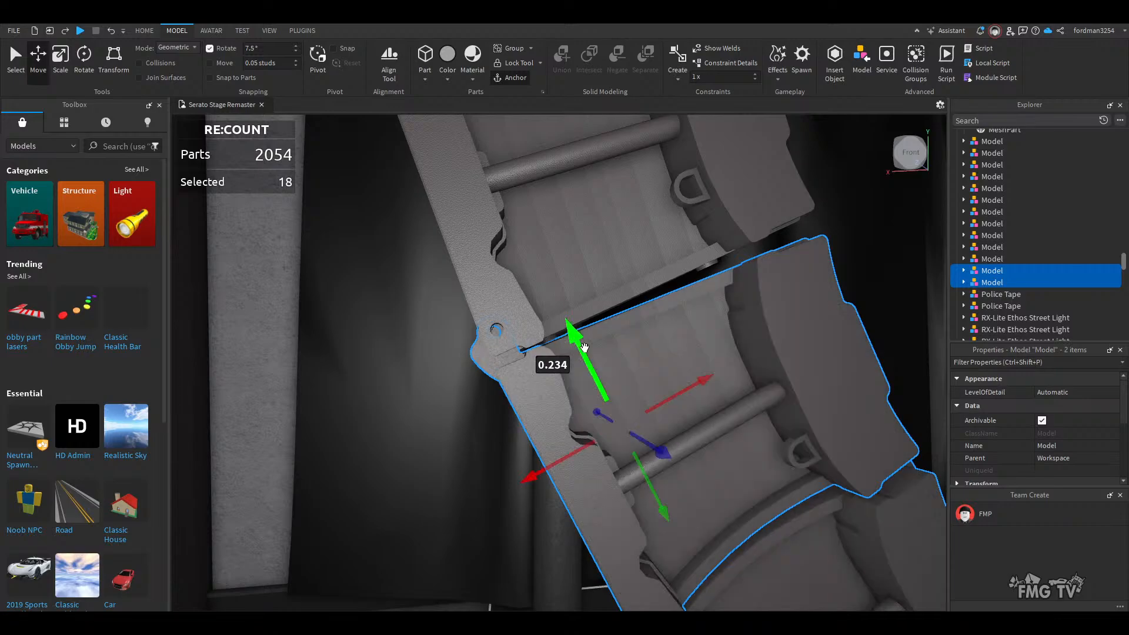
scroll(591, 380, up, 2)
scroll(591, 380, down, 1)
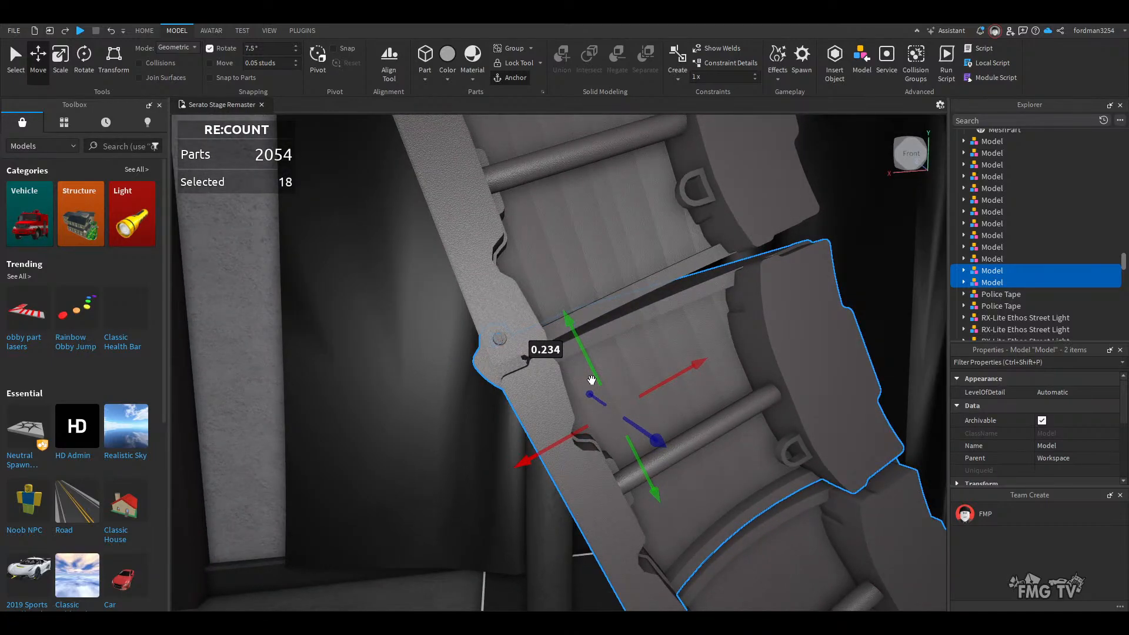
mouse_move(668, 379)
mouse_down()
mouse_move(661, 352)
mouse_move(670, 380)
mouse_up()
right_drag(587, 504, 585, 502)
scroll(588, 503, down, 4)
click(584, 503)
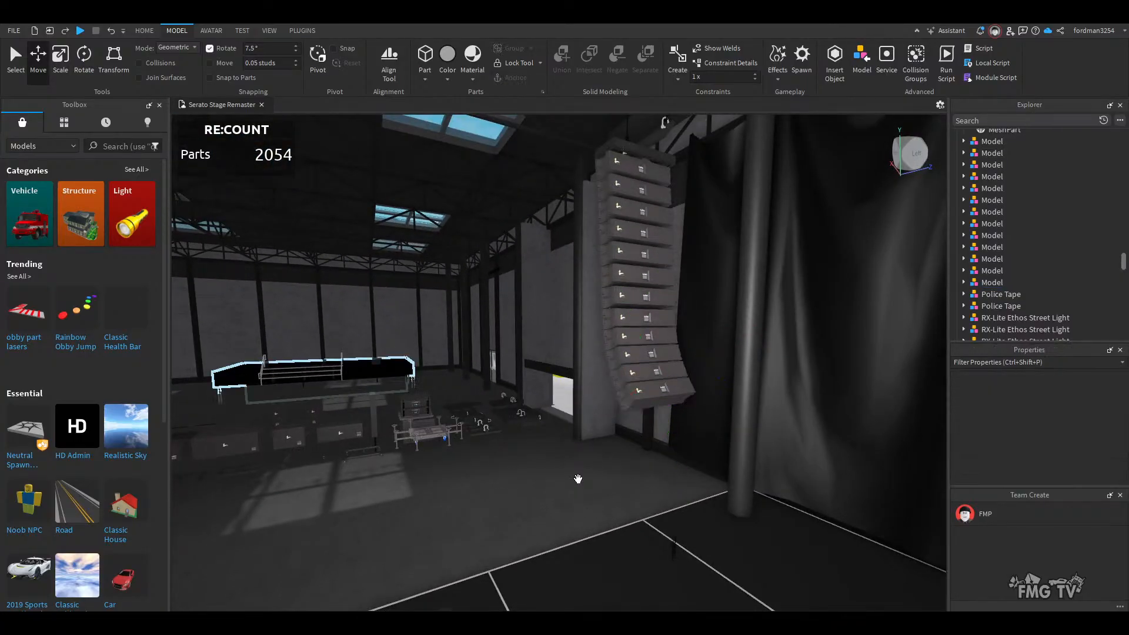
- Inspect the extended speaker array from the stage, from across the venue and from the side
scroll(578, 478, up, 3)
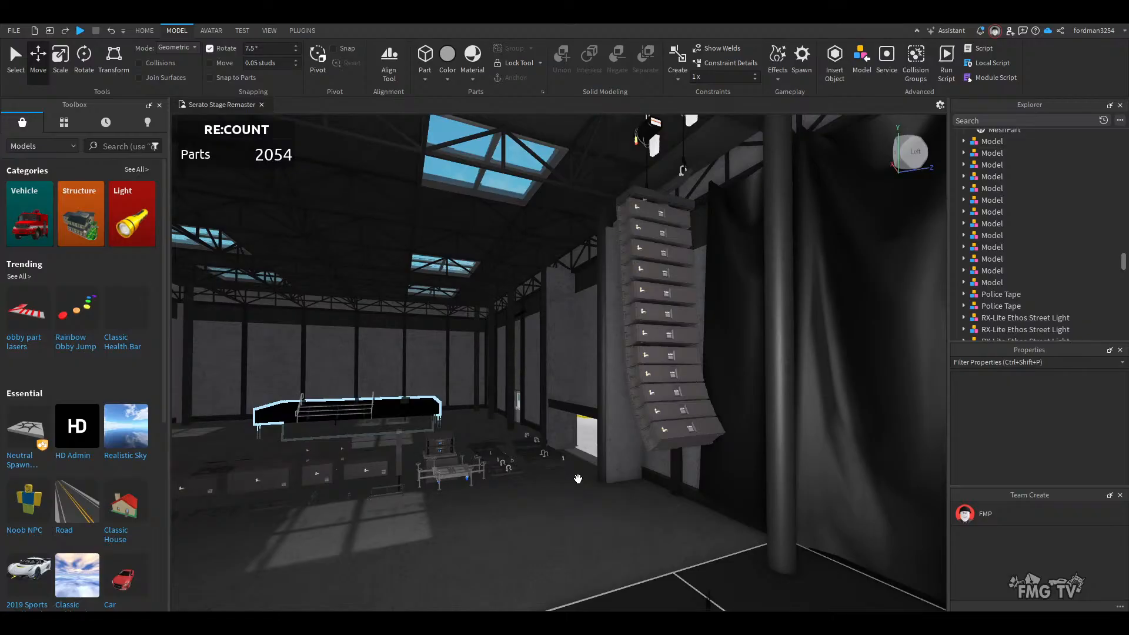
key(a)
right_drag(612, 467, 613, 467)
right_drag(668, 550, 668, 550)
key(s)
key(s)
key(w)
key(w)
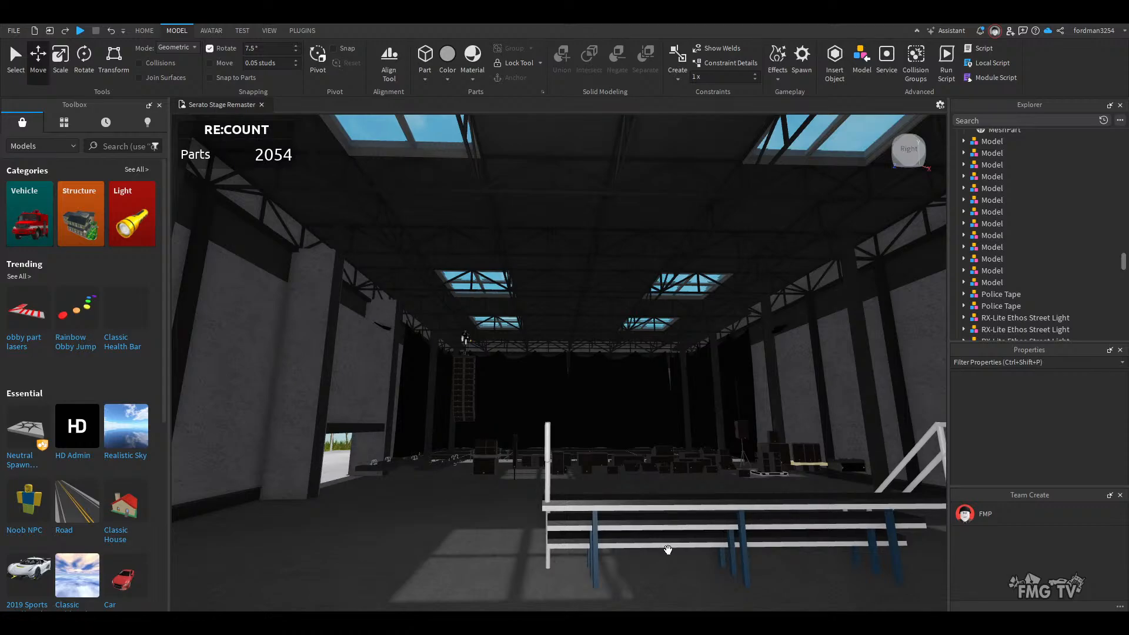
key(w)
right_drag(668, 550, 668, 550)
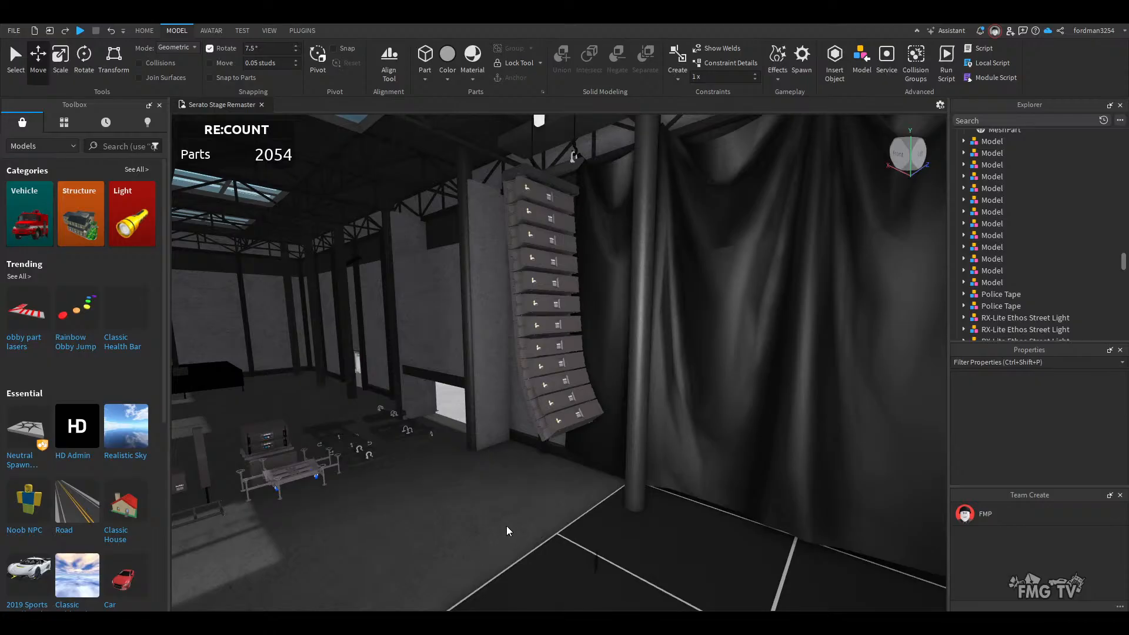
right_drag(506, 526, 507, 525)
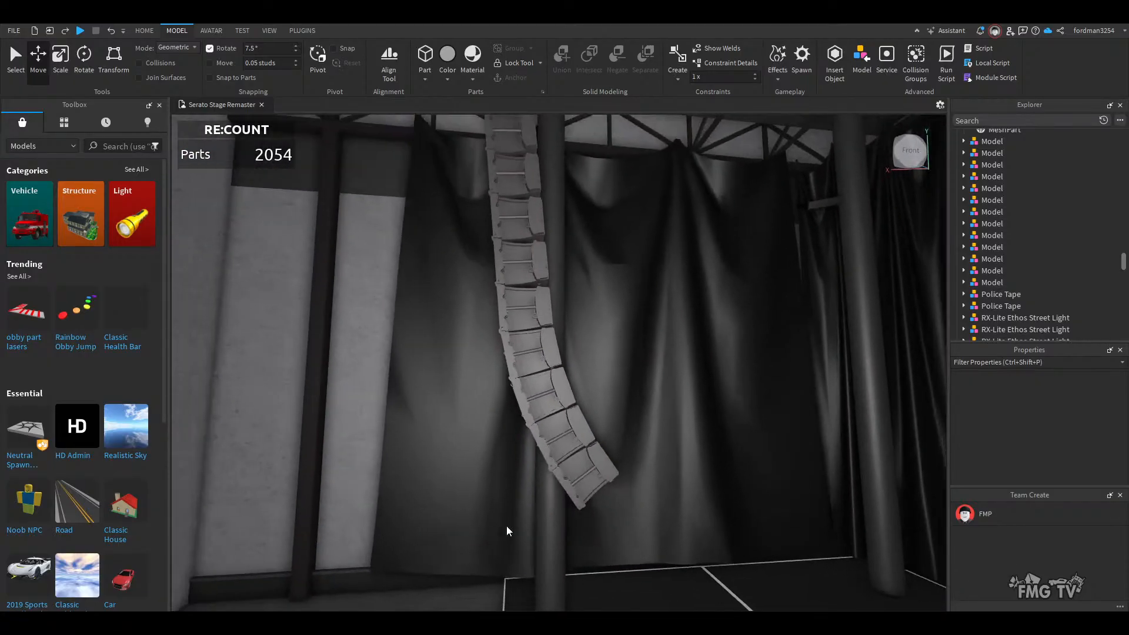
- Delete the two duplicated cabinets from the lower end of the speaker array
scroll(507, 525, up, 3)
click(523, 506)
key(Delete)
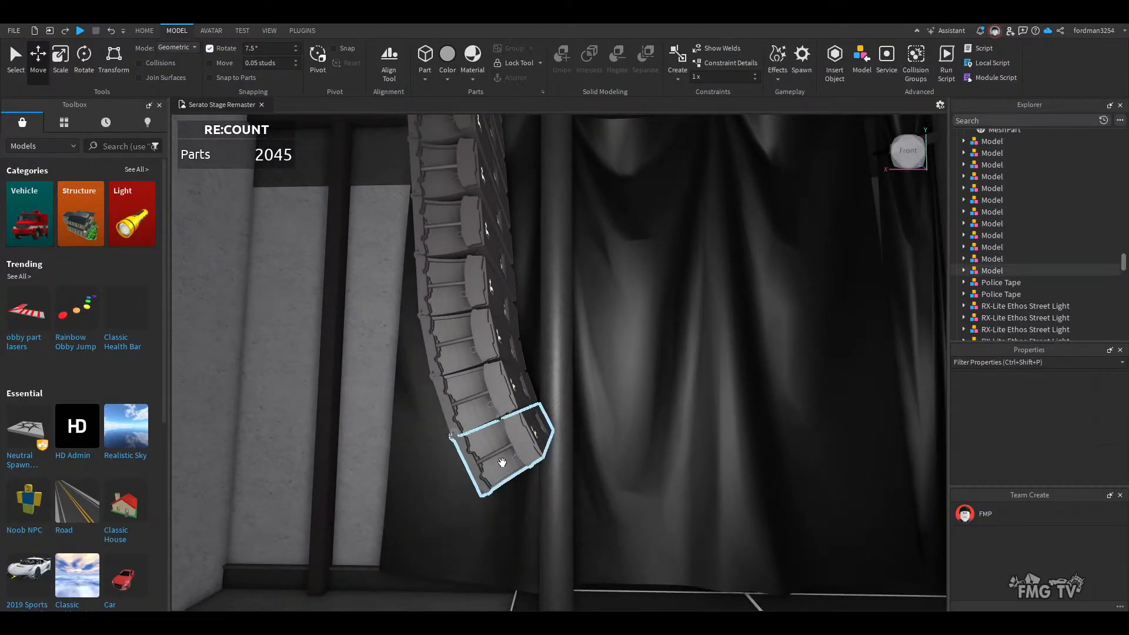
click(501, 461)
key(Delete)
right_drag(566, 493, 566, 498)
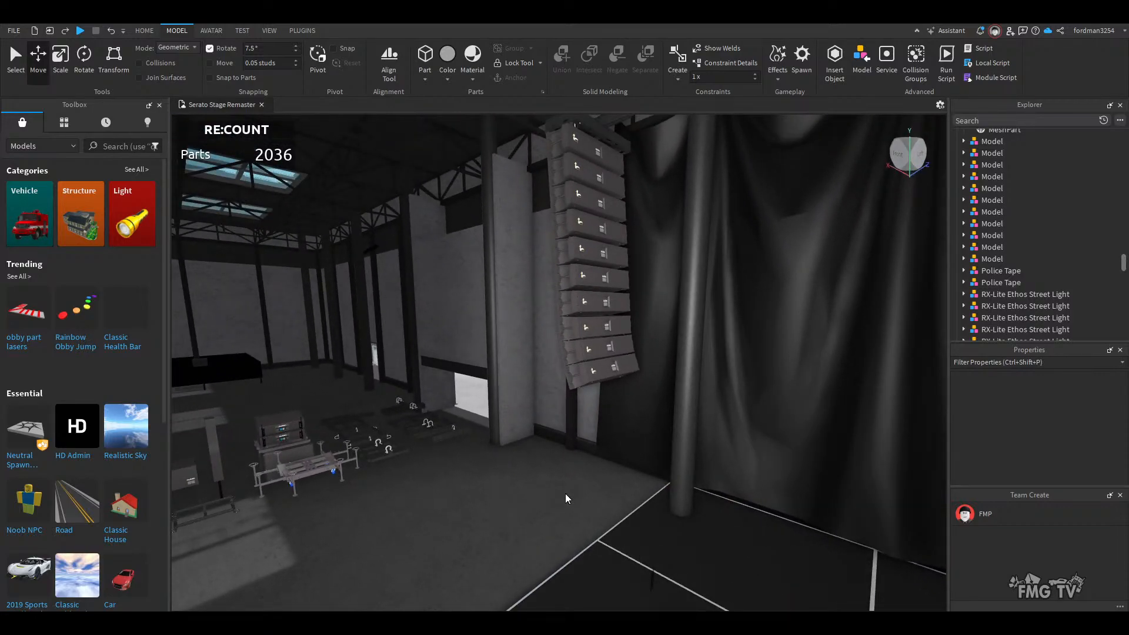
- Delete two more speaker cabinets from the lower end, the most strongly tilted ones still in the array
right_drag(566, 493, 565, 493)
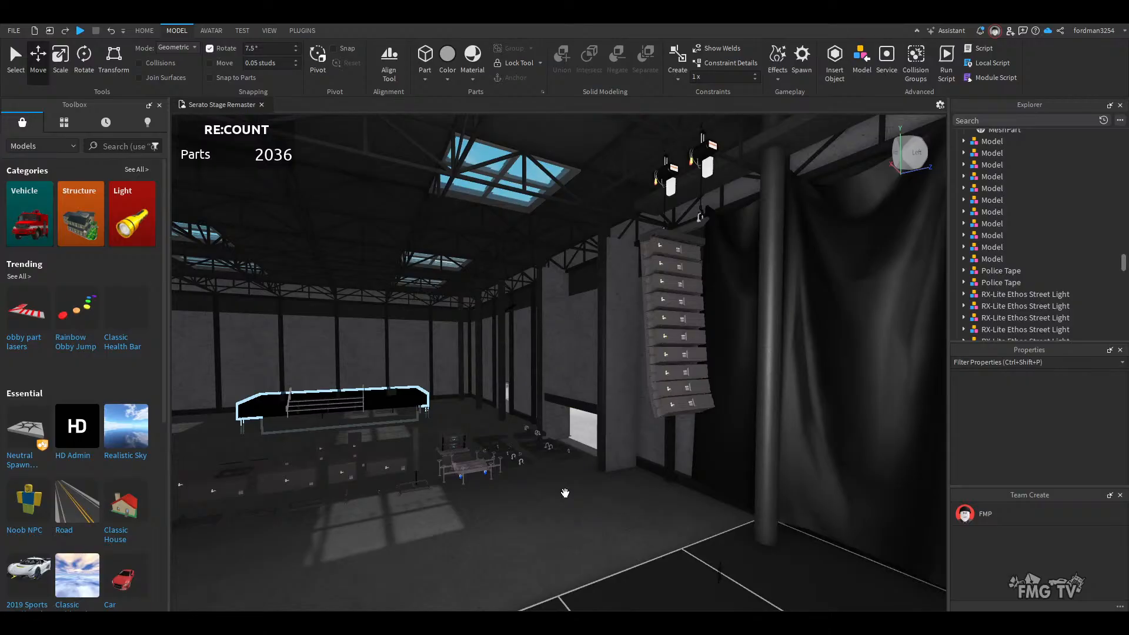
key(w)
right_drag(565, 493, 565, 493)
key(d)
key(s)
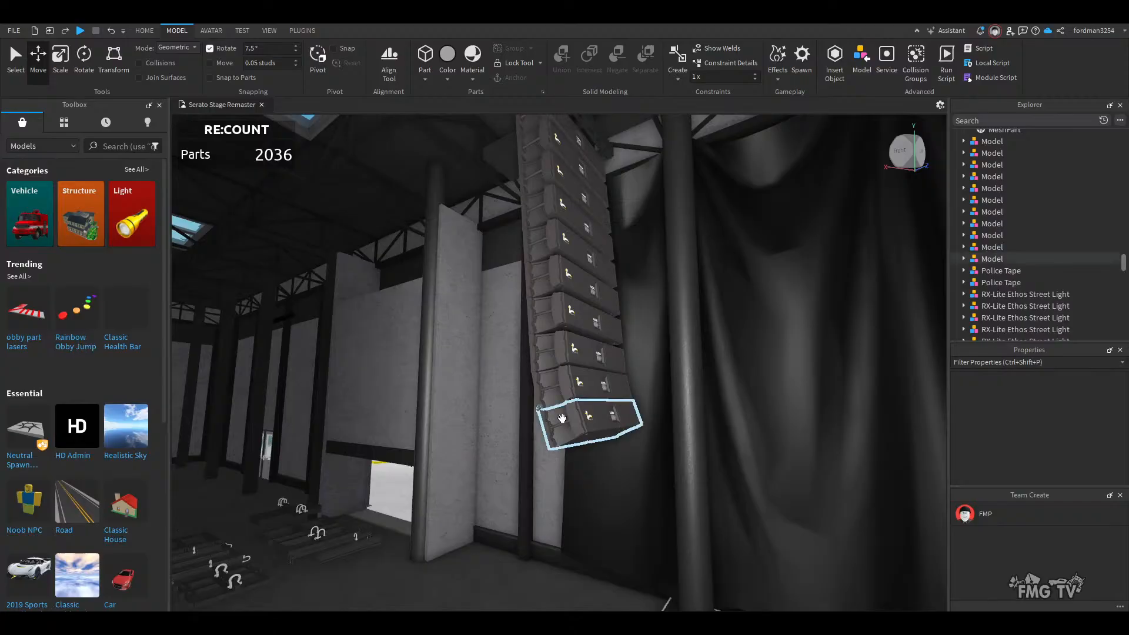
click(582, 423)
key(Delete)
click(561, 387)
key(Delete)
- Duplicate the lowest remaining speaker cabinet and move the copy about 1.563 studs down beneath the original
key(s)
right_drag(597, 453, 598, 454)
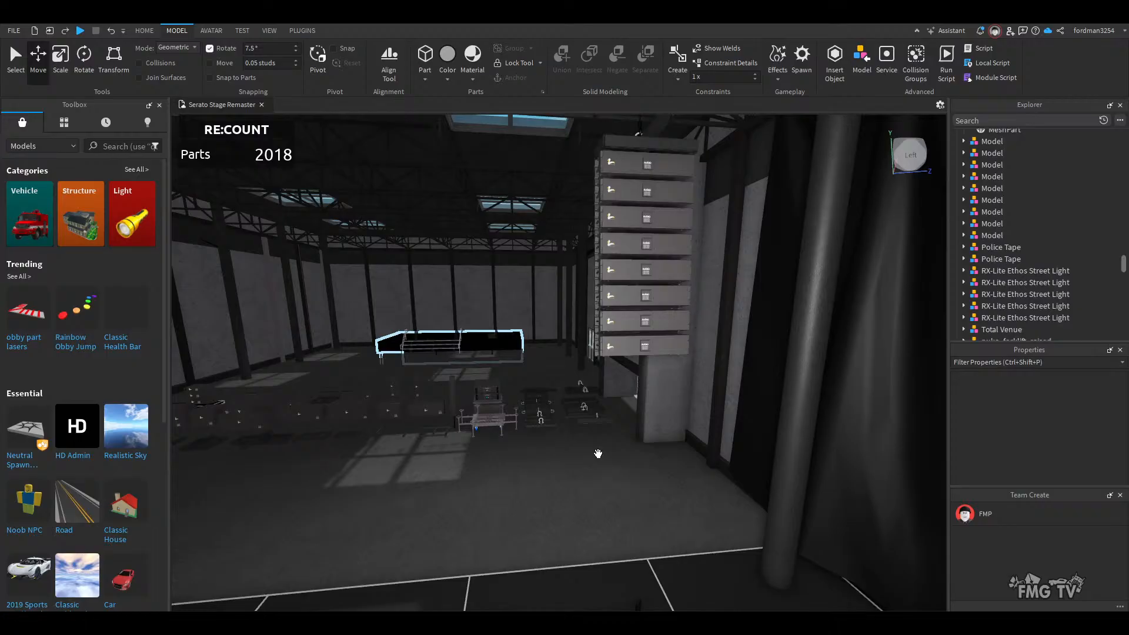
key(a)
right_drag(598, 454, 598, 454)
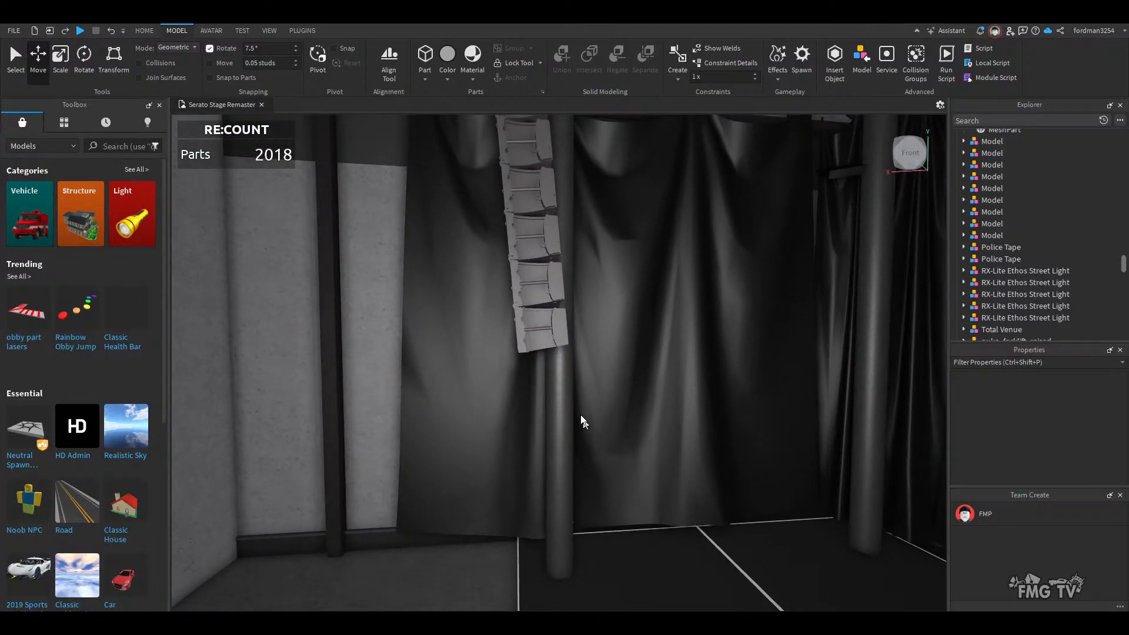
click(538, 344)
key(f)
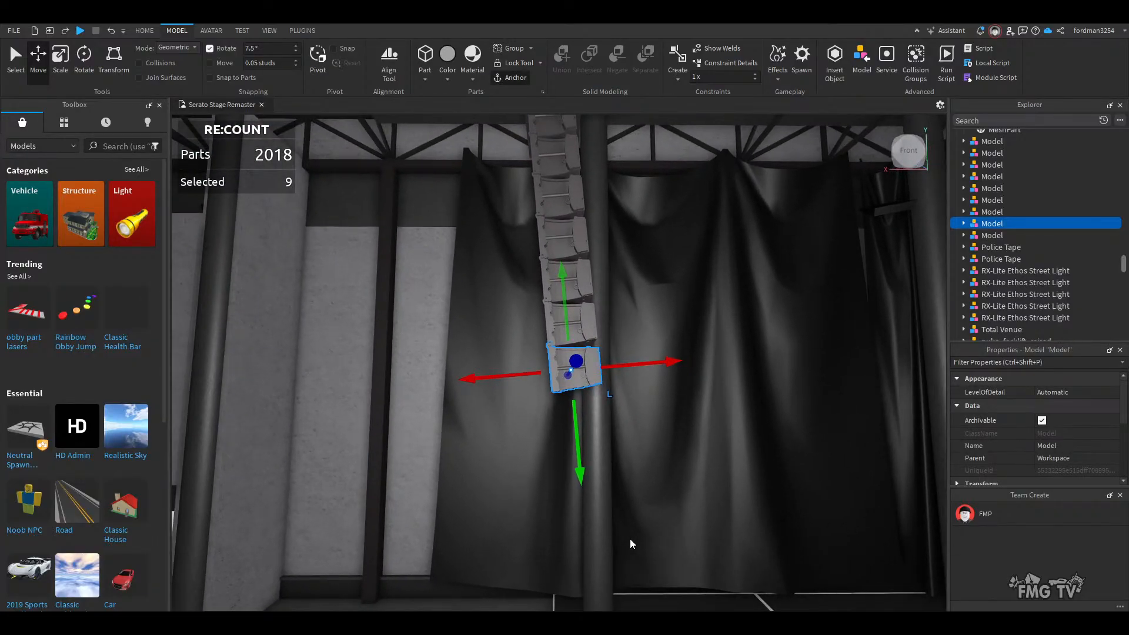
scroll(629, 539, up, 4)
scroll(630, 539, down, 2)
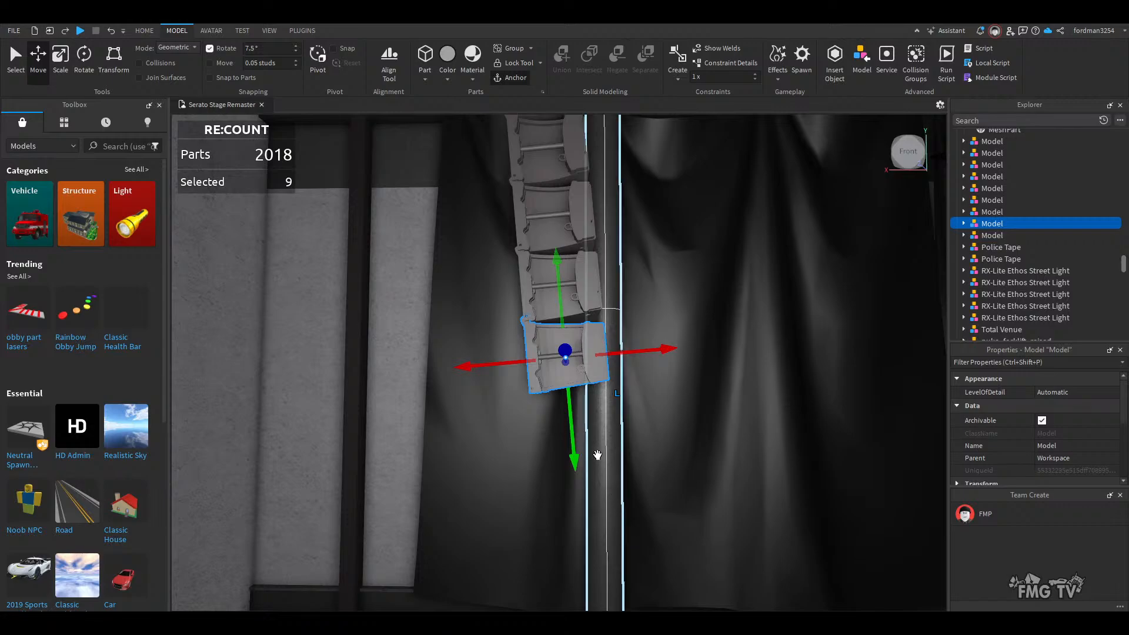
key(ctrl+d)
drag(598, 454, 596, 490)
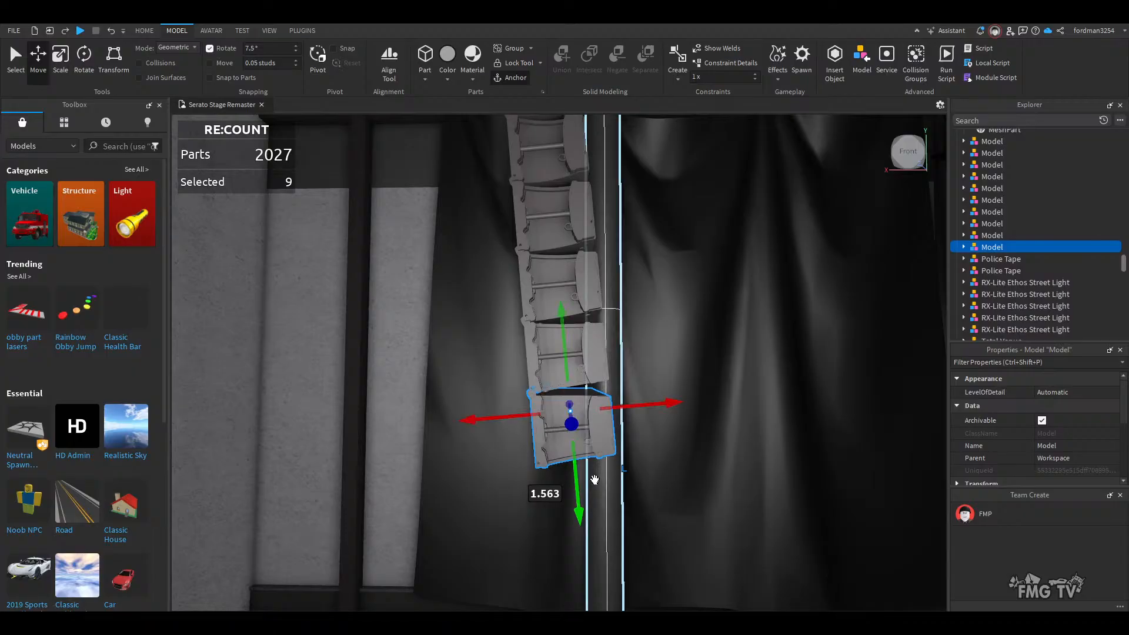
scroll(588, 482, up, 5)
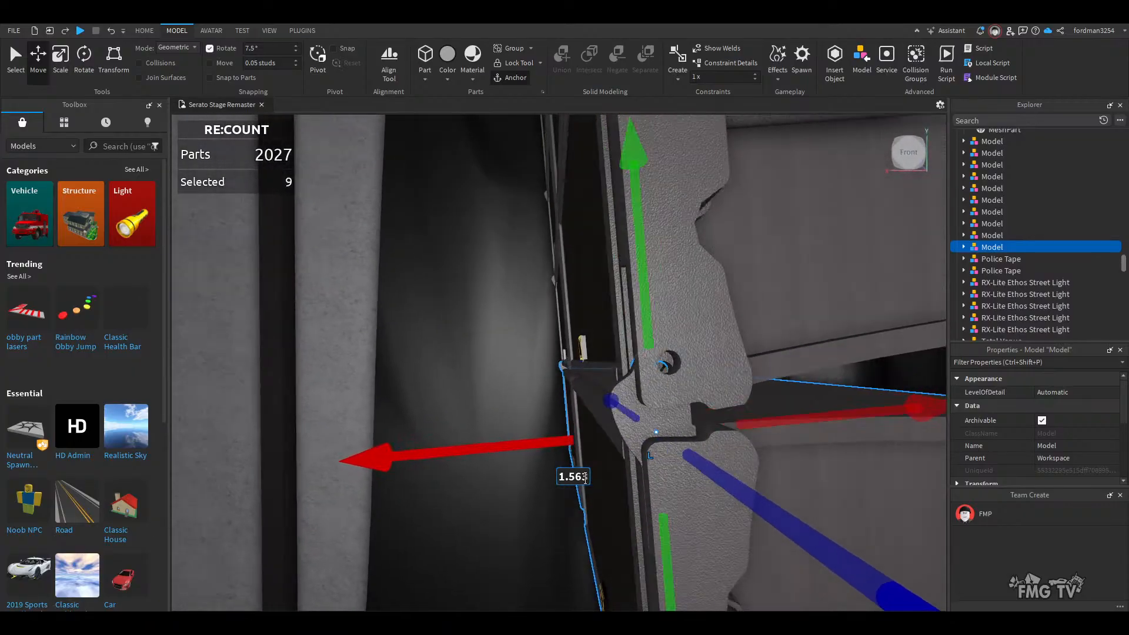
- Raise the new lowest speaker cabinet about 0.029 studs to line up its hinge with the cabinet above, and check the array
scroll(584, 476, down, 5)
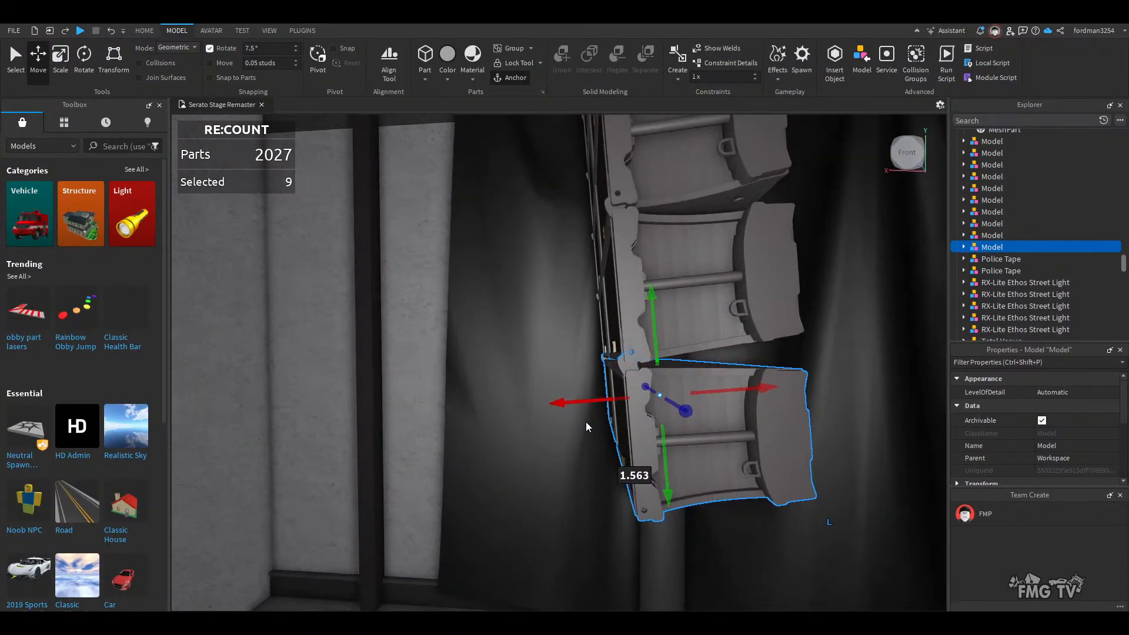
right_drag(586, 422, 585, 422)
scroll(586, 422, up, 3)
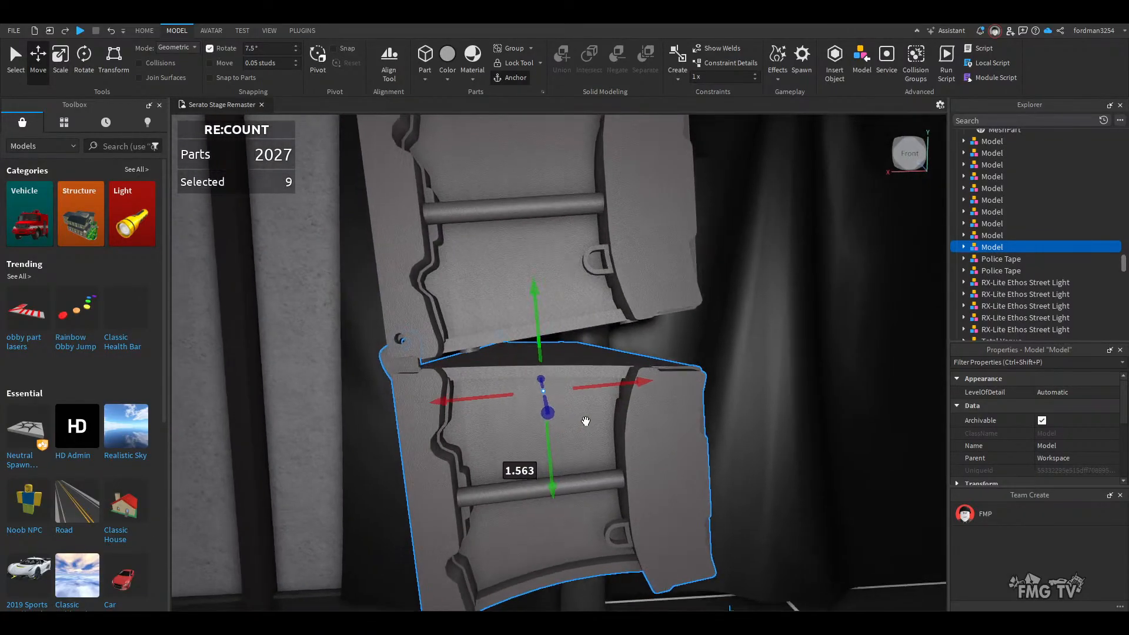
drag(539, 335, 545, 333)
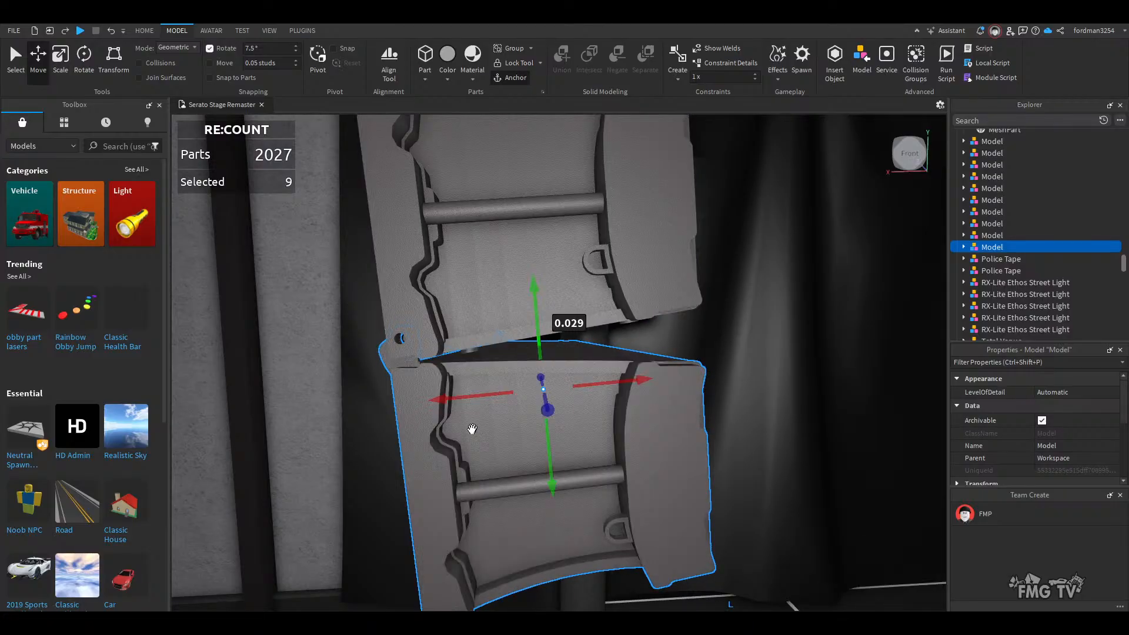
right_drag(468, 426, 472, 430)
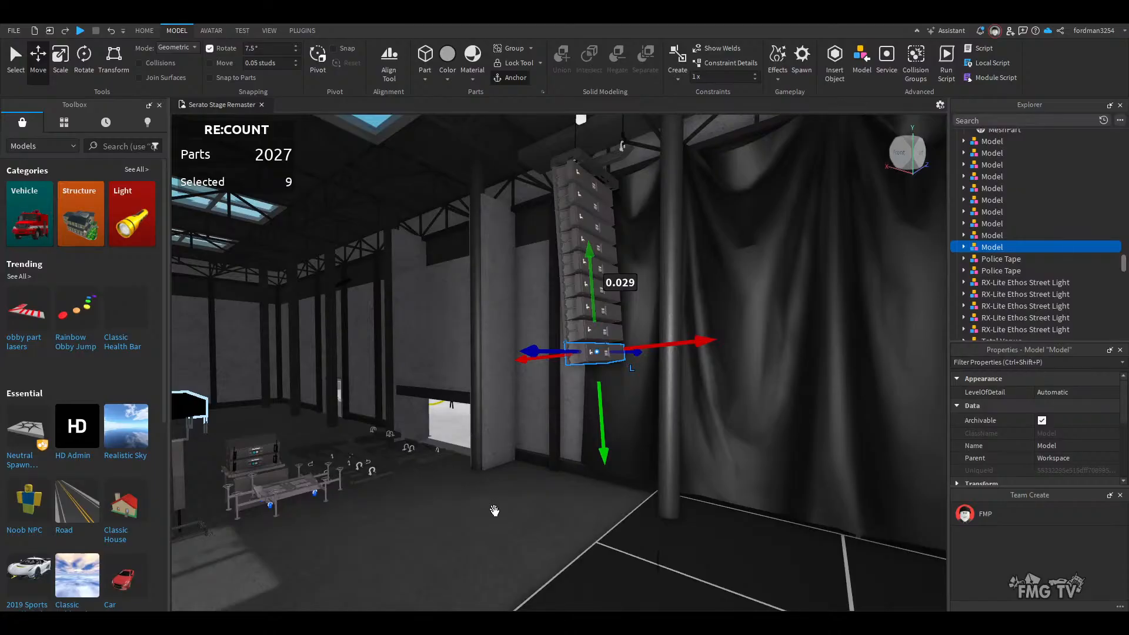
right_drag(542, 535, 542, 534)
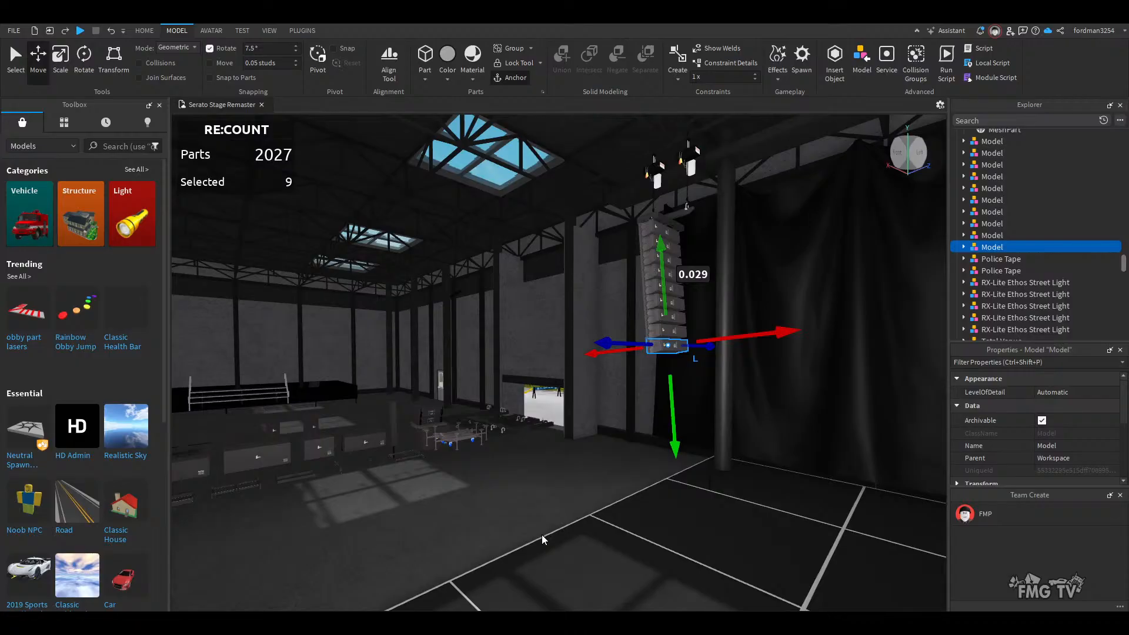
right_drag(541, 534, 542, 534)
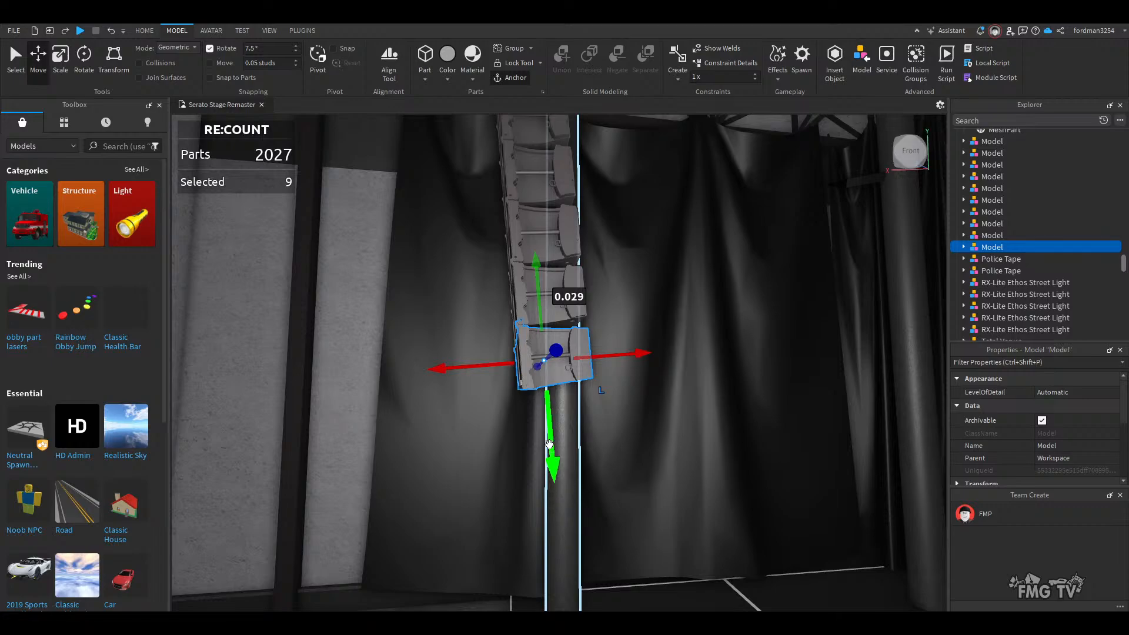
- Duplicate the lowest cabinet, move the copy about 1.616 studs down, and tilt it further to continue the curve
key(ctrl+d)
drag(552, 441, 570, 494)
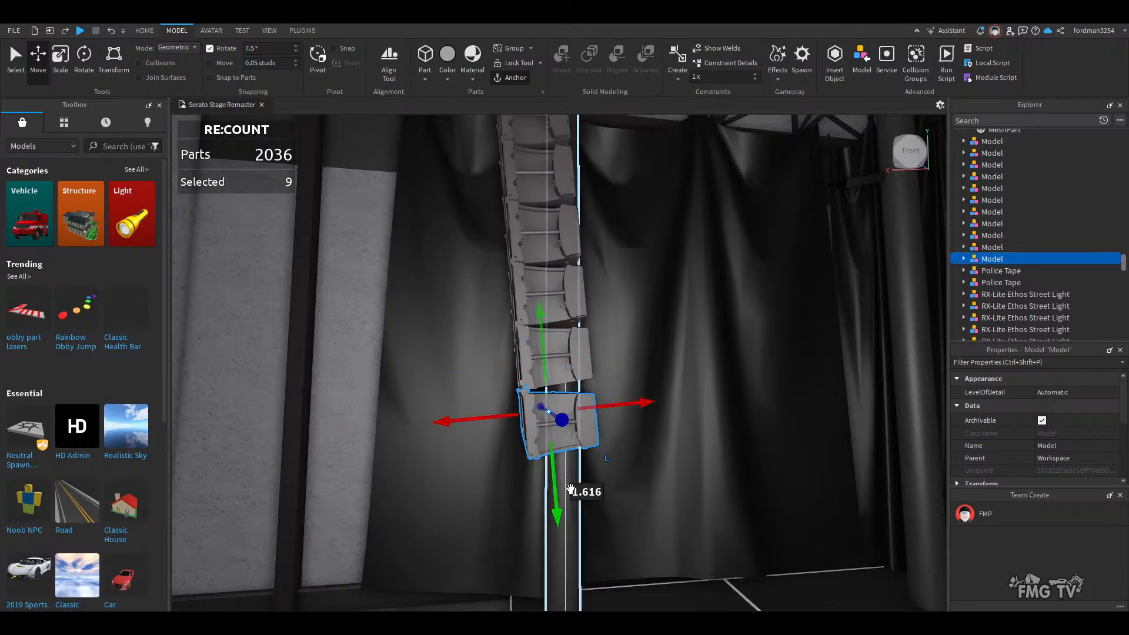
scroll(574, 493, up, 5)
scroll(572, 485, down, 3)
click(84, 56)
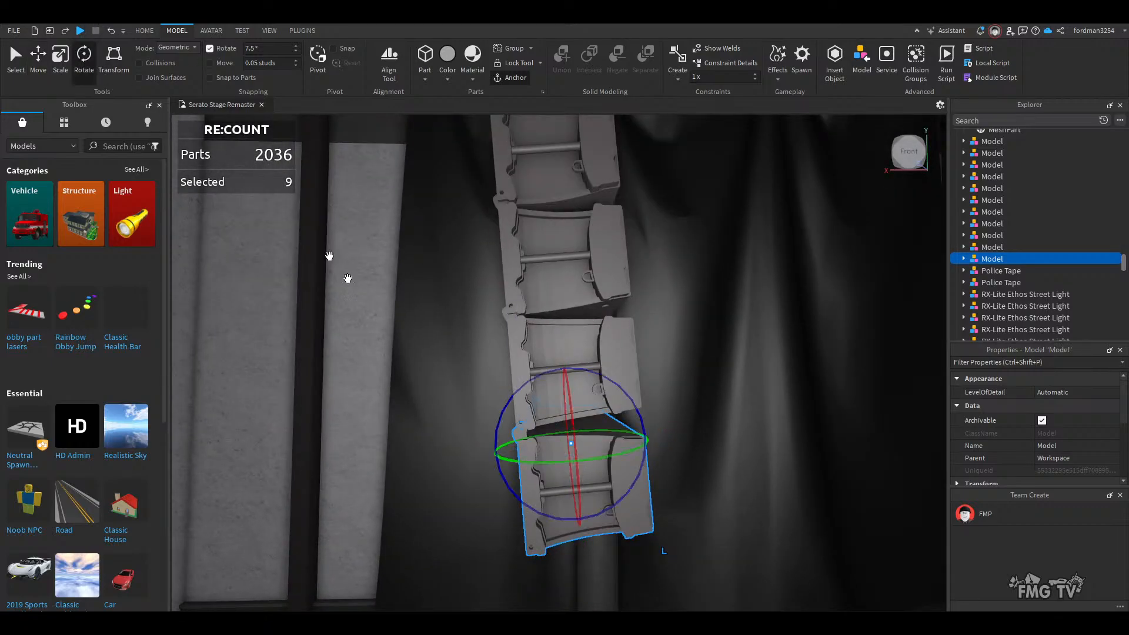
drag(495, 445, 496, 456)
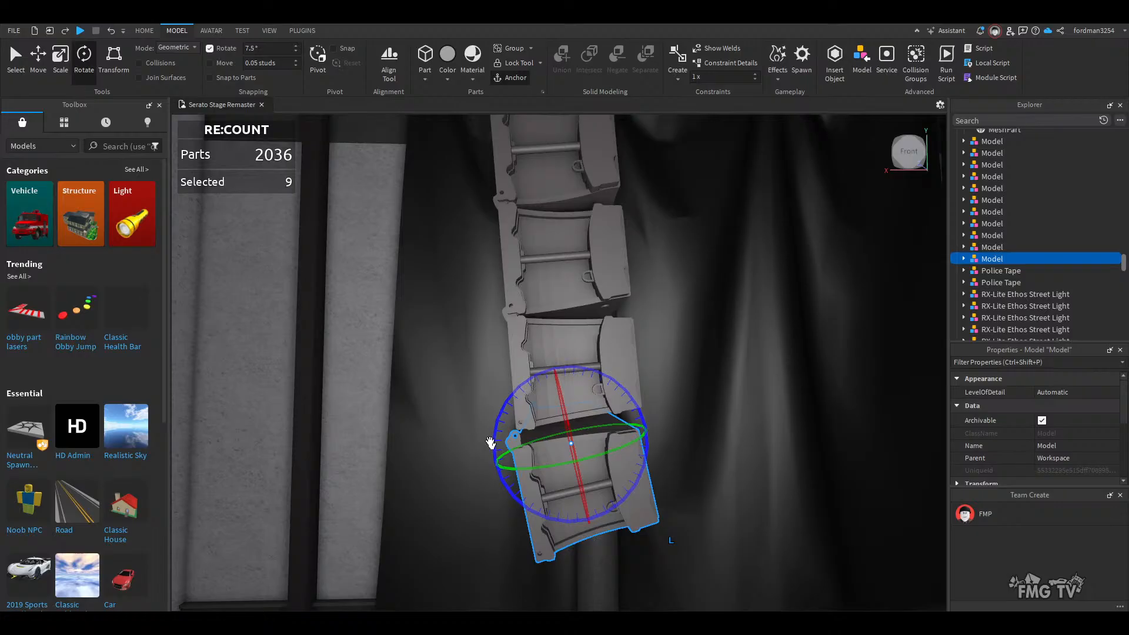
- Align the tilted copy's hinge with the cabinet above, raising it about 0.177 studs and shifting it sideways about 0.037 studs
click(37, 58)
right_drag(504, 439, 505, 441)
scroll(505, 441, up, 4)
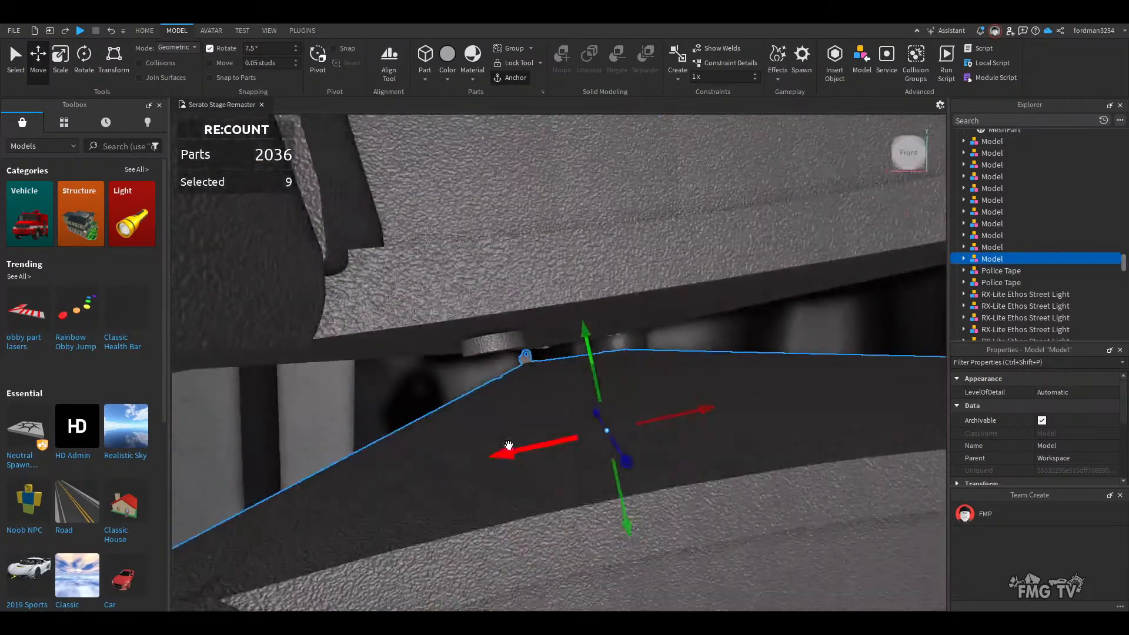
scroll(505, 441, down, 4)
drag(527, 414, 534, 406)
right_drag(534, 406, 534, 406)
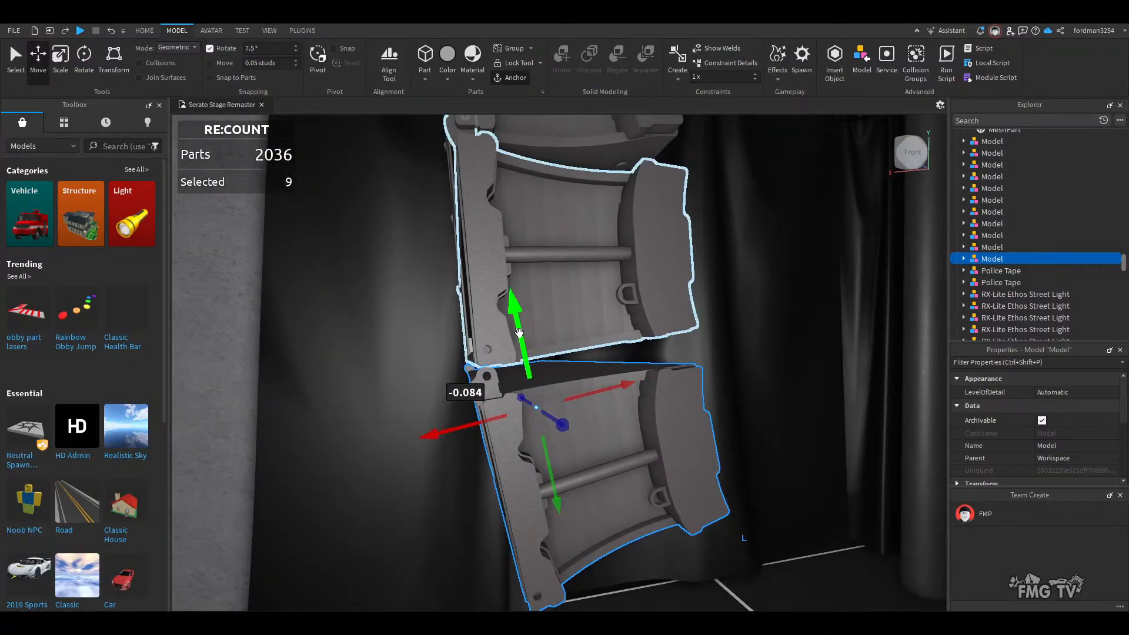
drag(519, 333, 520, 323)
scroll(521, 398, up, 5)
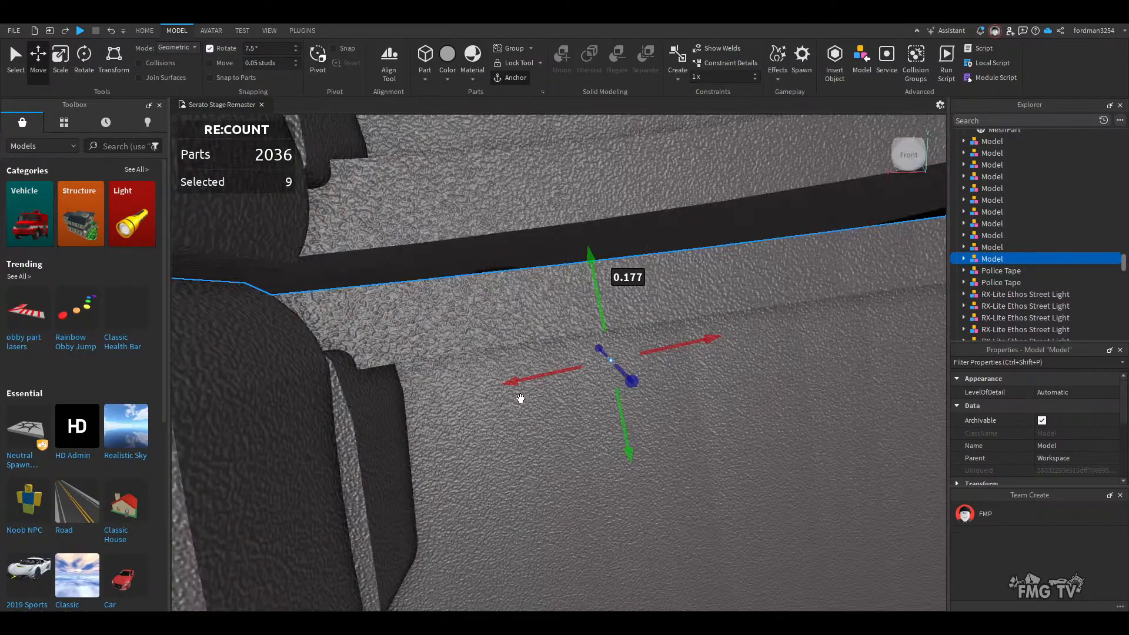
scroll(521, 398, down, 5)
drag(522, 375, 525, 375)
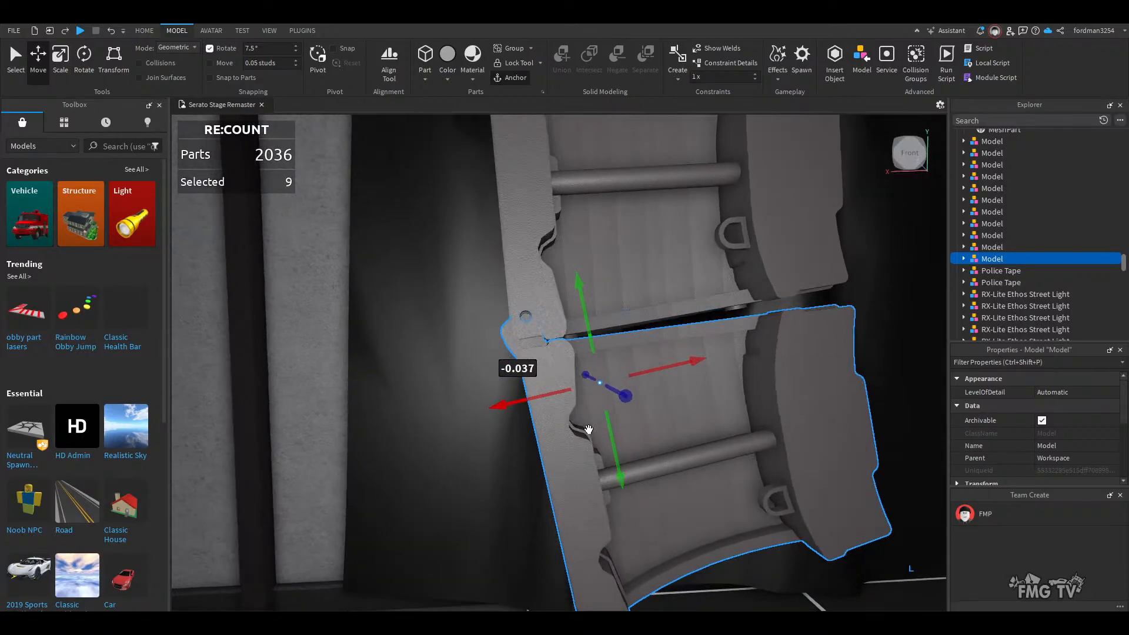
- Duplicate the lowest cabinet, move the copy about 1.575 studs down along its tilt, and fine-tune its height by about 0.018 studs
scroll(588, 430, down, 10)
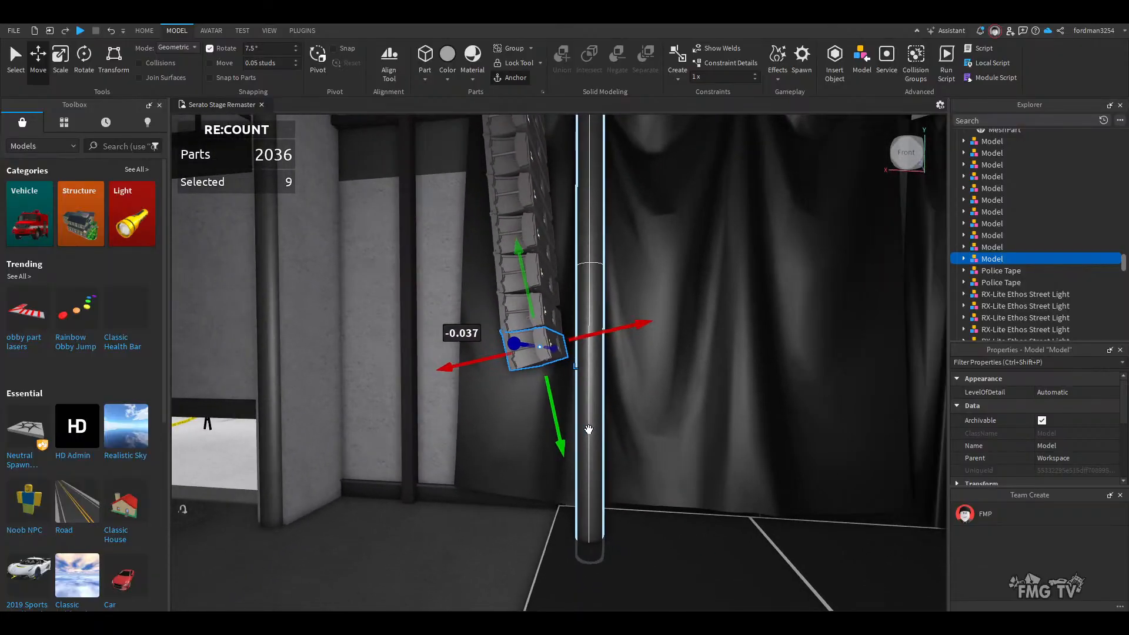
scroll(588, 429, down, 5)
key(ctrl+d)
drag(584, 415, 597, 422)
scroll(597, 422, up, 10)
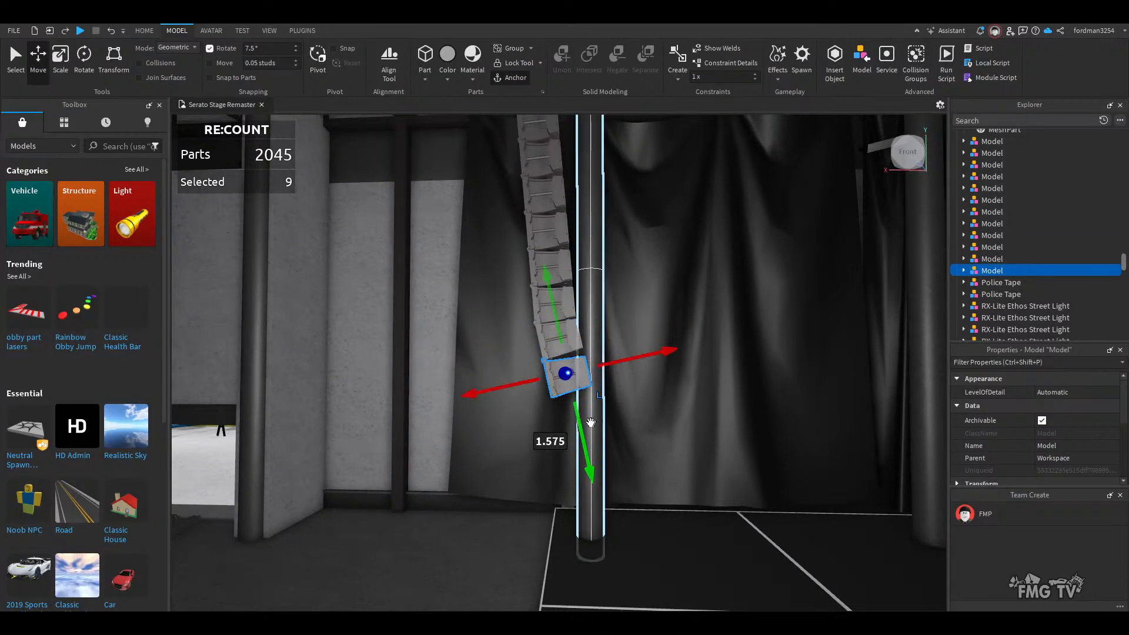
scroll(589, 421, up, 6)
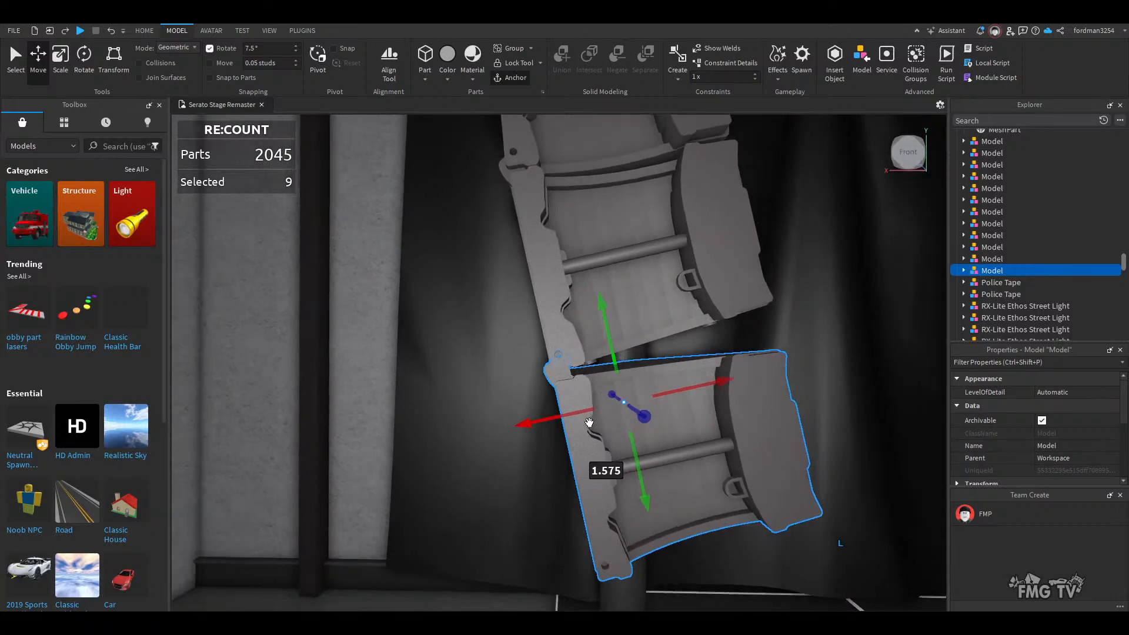
drag(607, 321, 632, 333)
scroll(614, 396, up, 5)
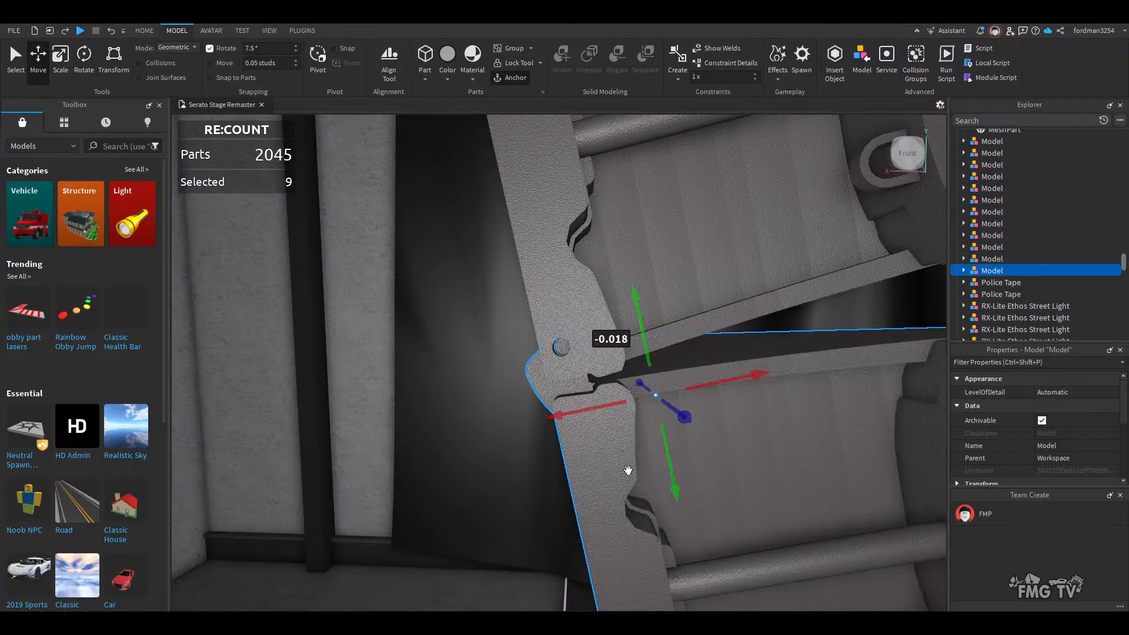
- Rotate the new lowest cabinet to a steeper tilt than the one above it
scroll(628, 471, down, 3)
key(d)
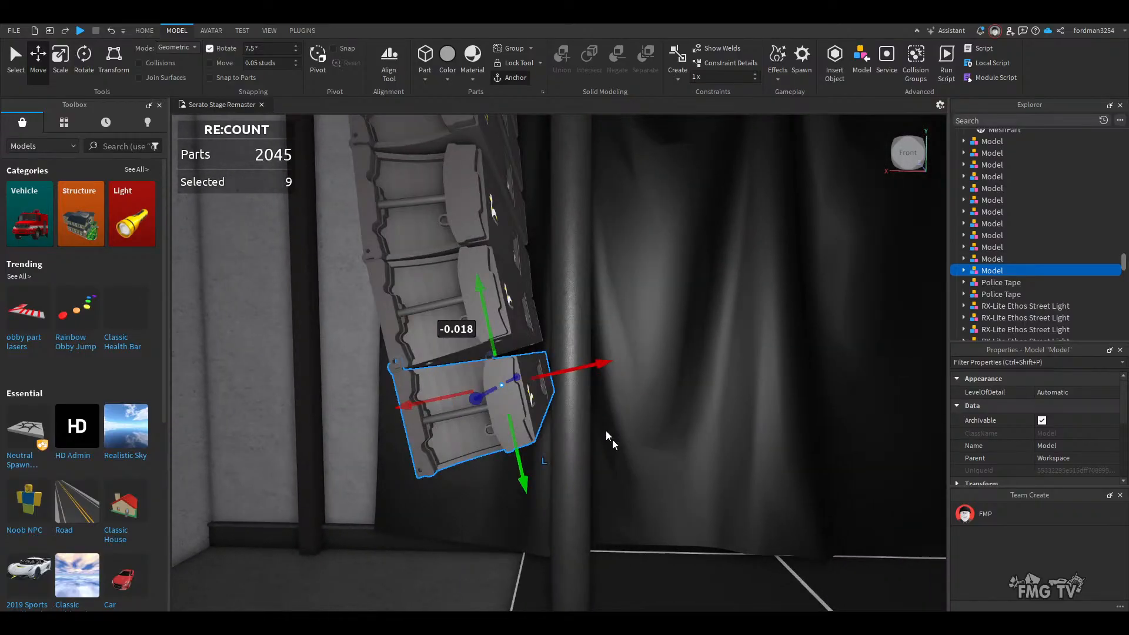
click(83, 56)
drag(436, 345, 427, 351)
right_drag(507, 475, 504, 474)
key(a)
key(w)
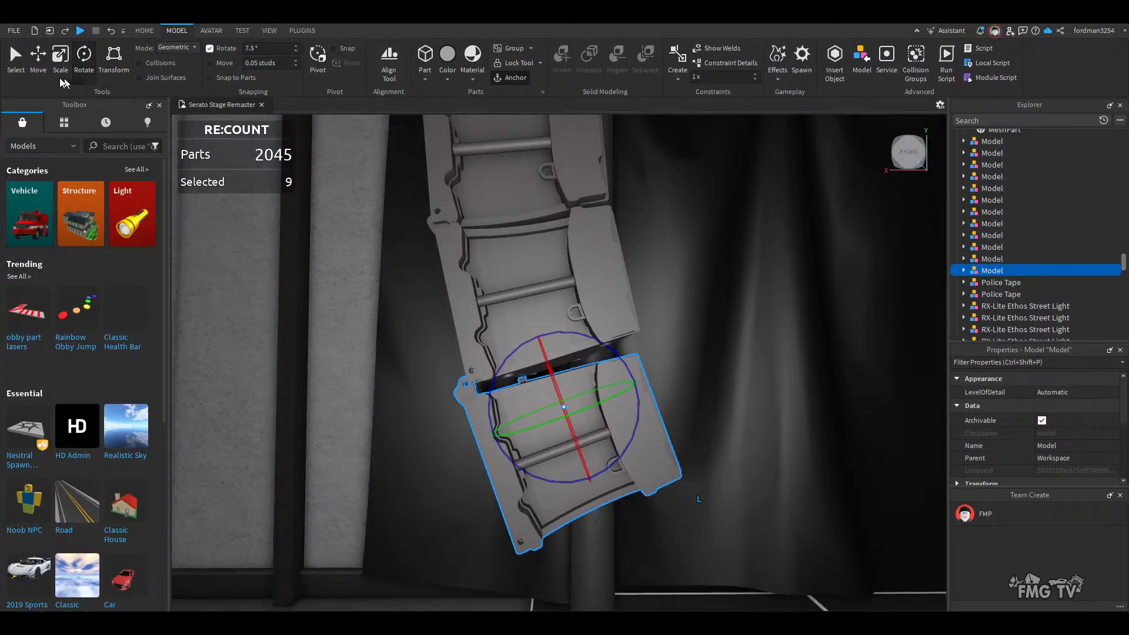
- Align the steeper cabinet's hinge with the one above, shifting it sideways about 0.1 and 0.007 studs and raising it about 0.089 studs
key(ctrl+2)
mouse_move(488, 435)
mouse_down()
mouse_move(477, 438)
mouse_move(493, 436)
mouse_move(486, 454)
mouse_up()
scroll(486, 454, up, 5)
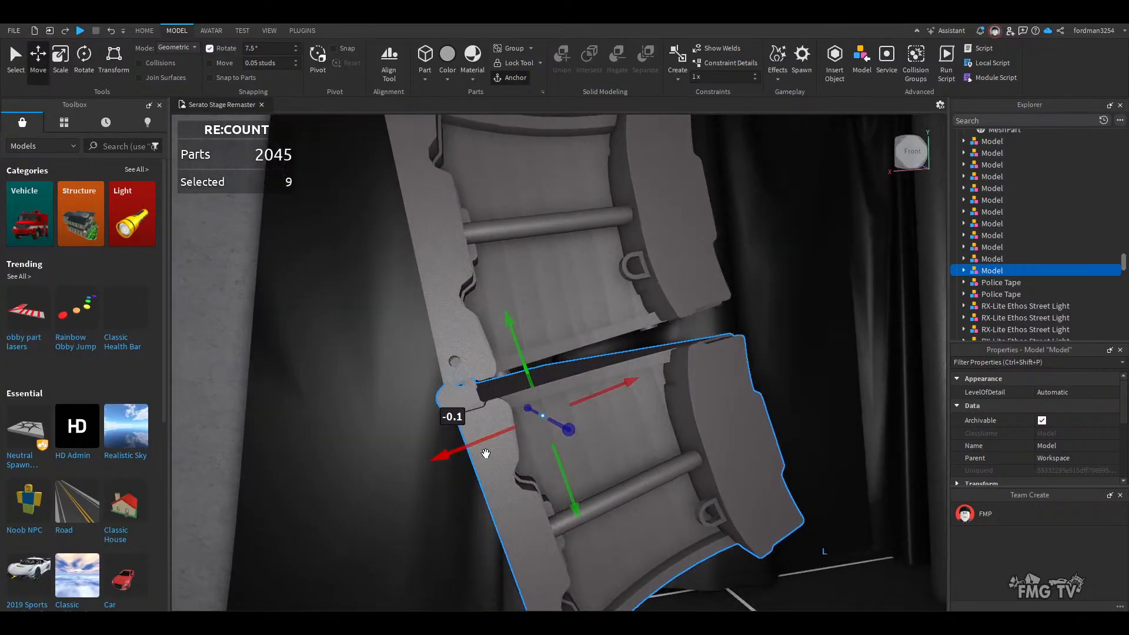
drag(518, 355, 515, 350)
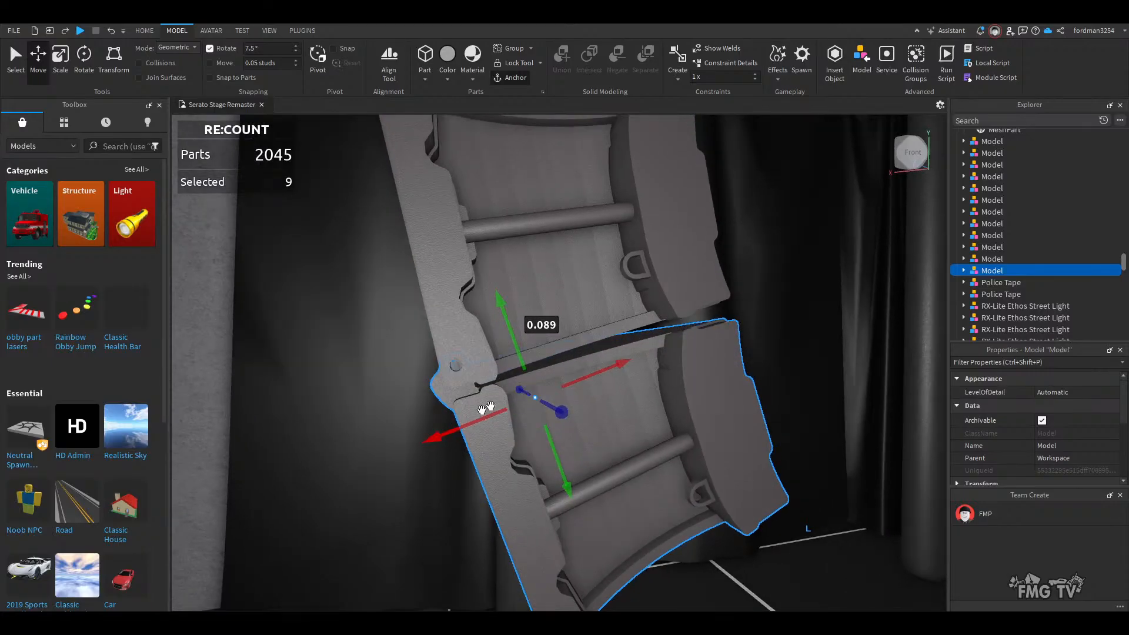
drag(434, 430, 443, 435)
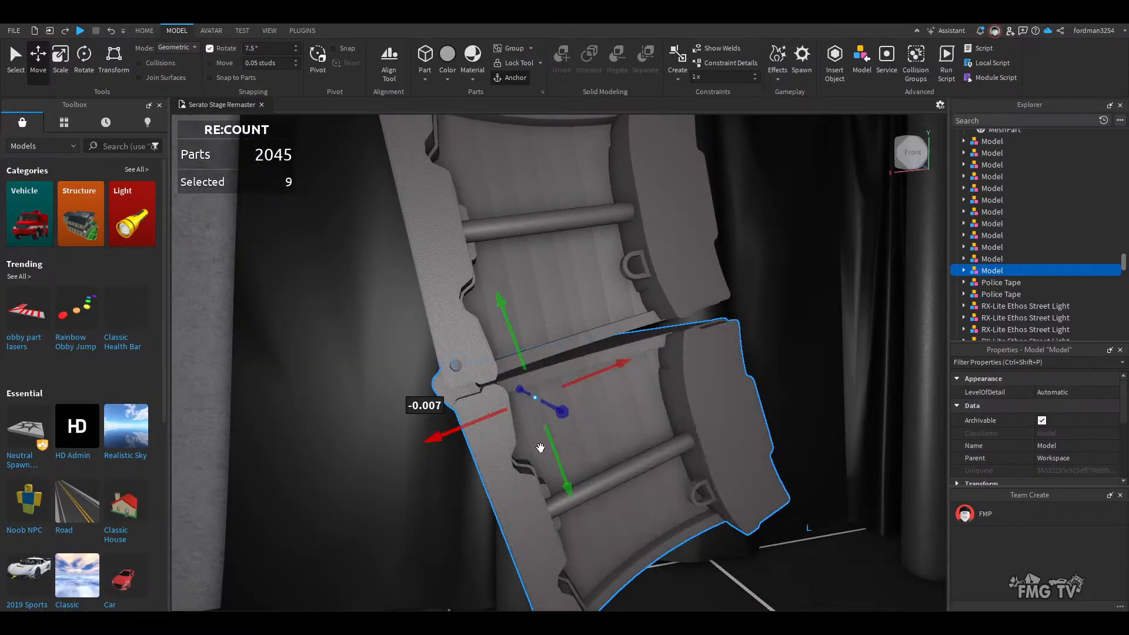
- Duplicate the lowest cabinet, move the copy about 1.544 studs down along its tilt, and nudge it up about 0.004 studs
right_drag(541, 447, 554, 467)
scroll(539, 449, down, 5)
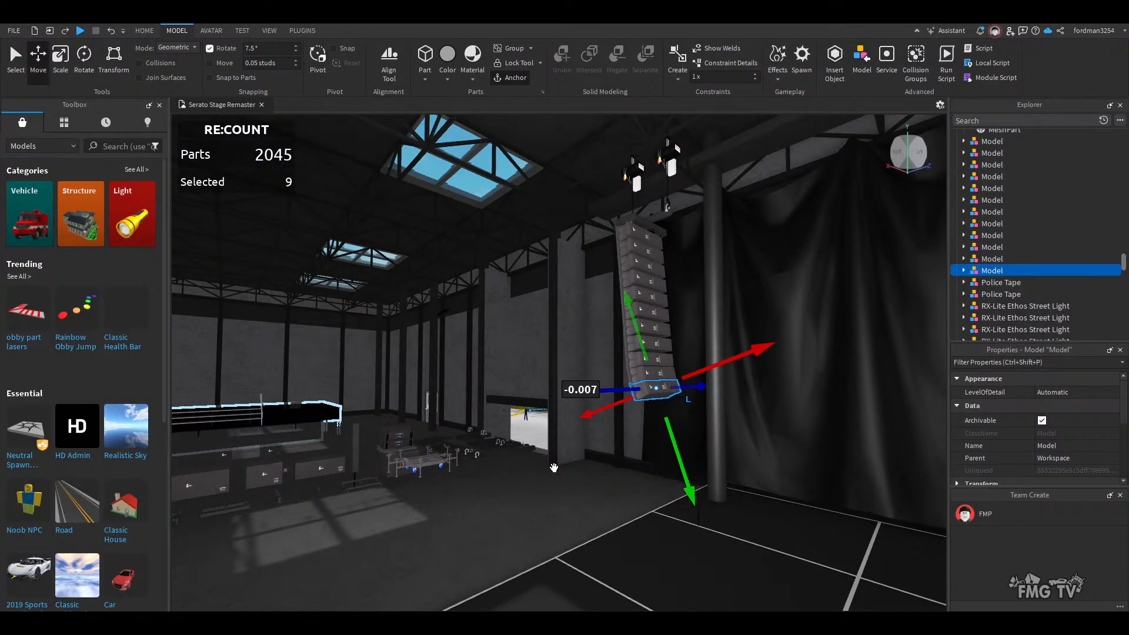
right_drag(553, 468, 554, 473)
scroll(554, 471, up, 5)
scroll(555, 469, down, 4)
scroll(554, 468, down, 3)
scroll(555, 474, up, 5)
key(ctrl+d)
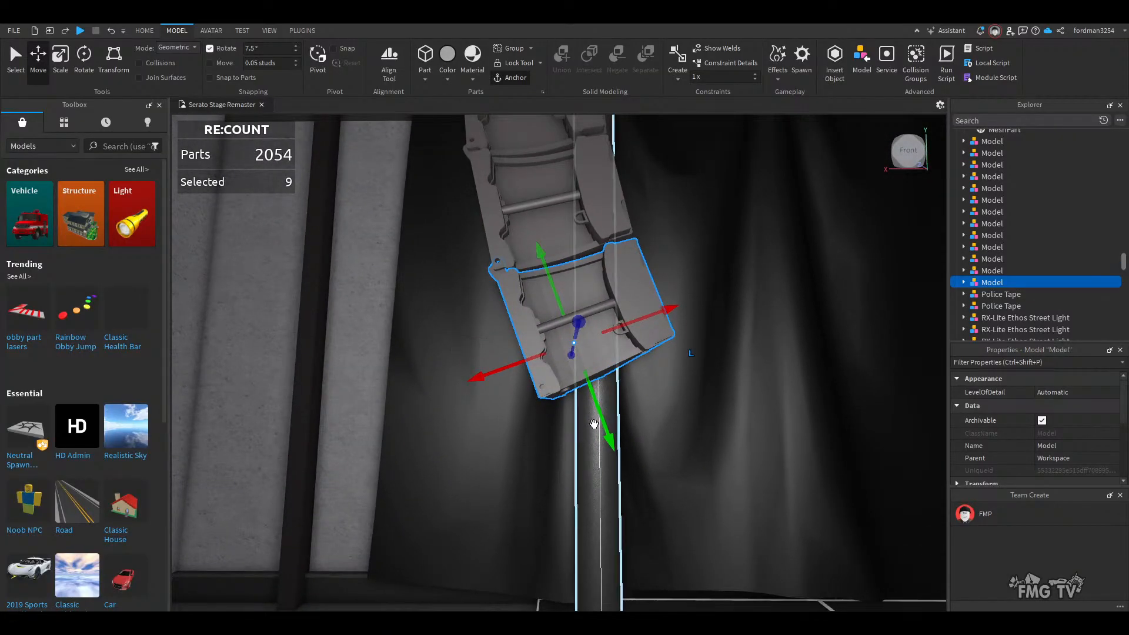
drag(609, 443, 665, 478)
scroll(646, 486, up, 5)
scroll(635, 488, down, 3)
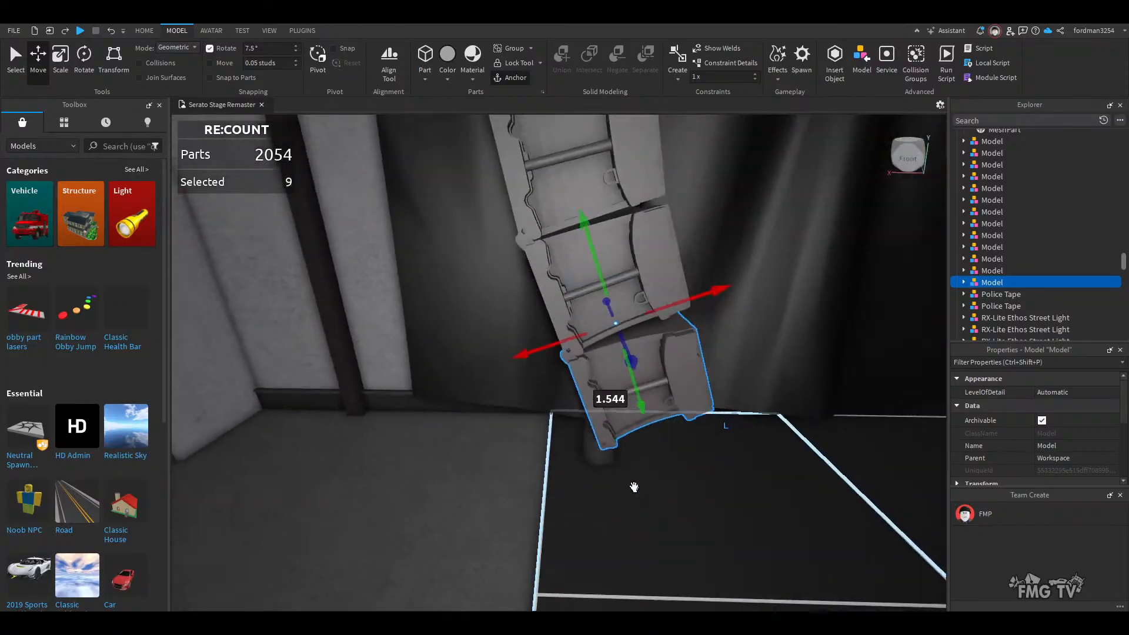
scroll(635, 488, up, 5)
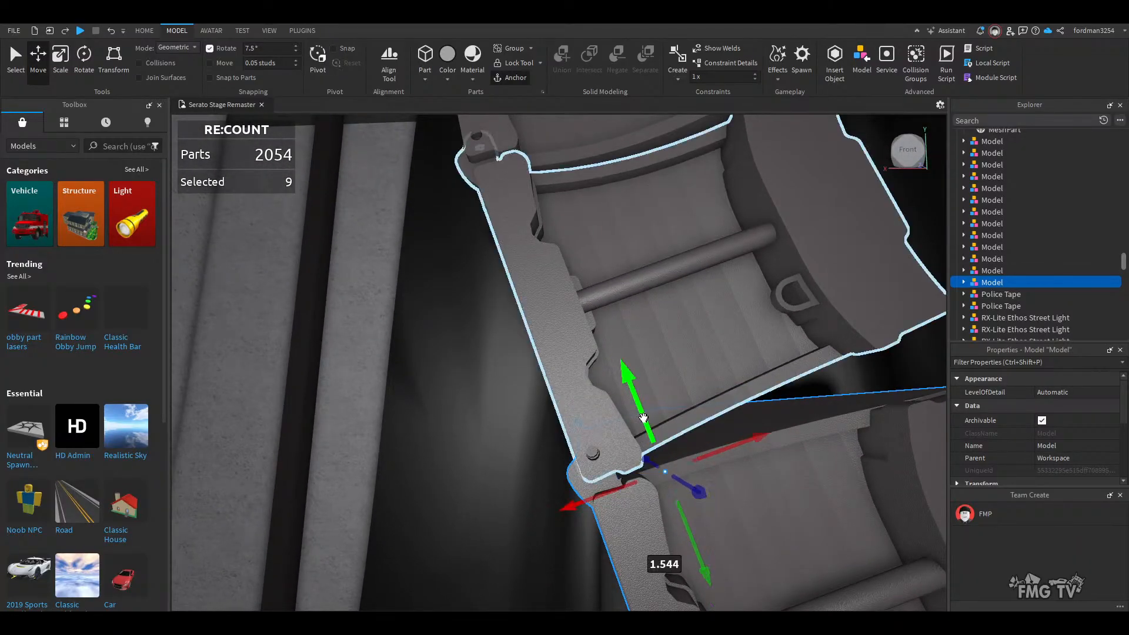
drag(643, 418, 642, 418)
scroll(648, 494, down, 5)
- Tilt the newest cabinet at the lower end of the array further to extend the curve
right_drag(648, 494, 648, 494)
scroll(649, 494, down, 5)
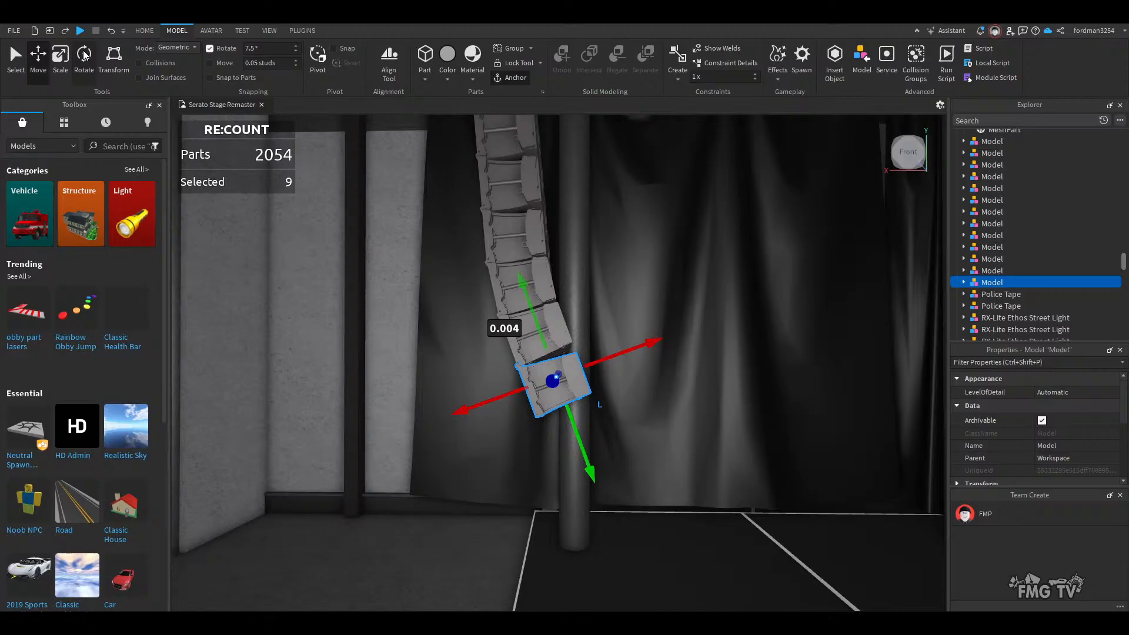
click(85, 55)
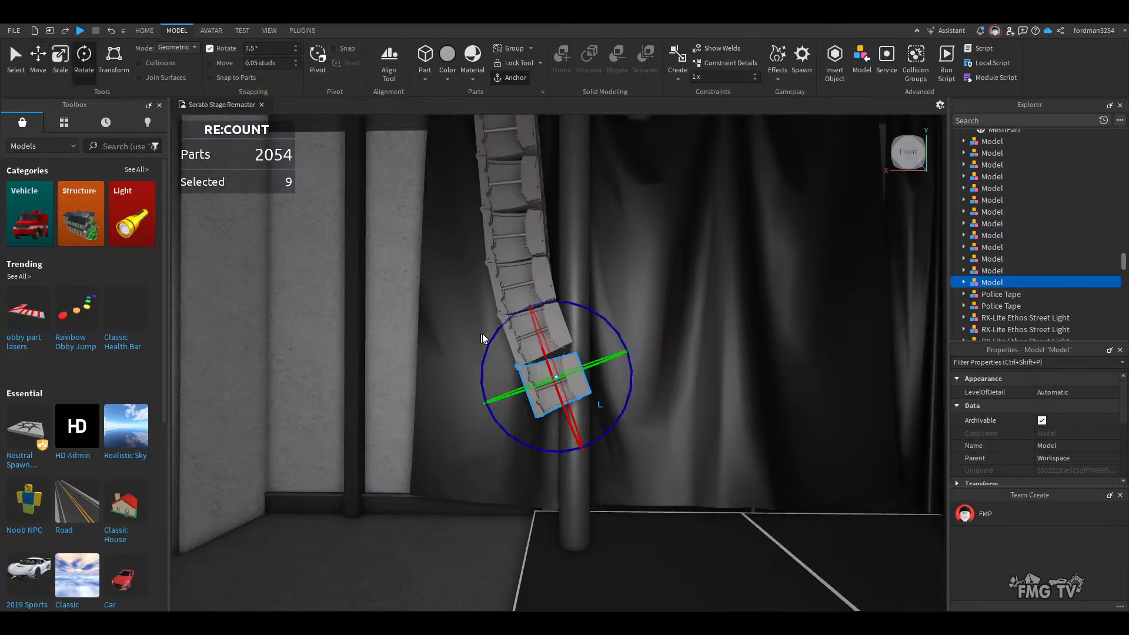
click(38, 59)
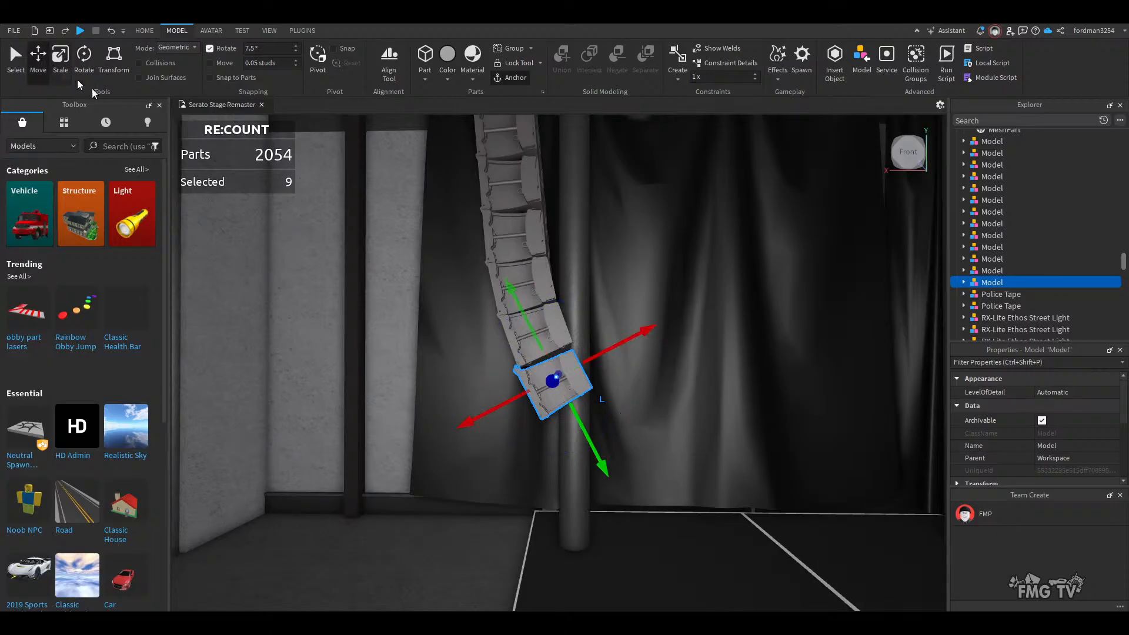
- Fit the last cabinet's hinge into the one above, raising it about 0.097 studs and shifting it sideways about 0.023 and 0.013 studs
drag(618, 340, 621, 342)
right_drag(594, 462, 593, 463)
scroll(594, 464, up, 5)
drag(473, 446, 473, 443)
right_drag(507, 453, 506, 452)
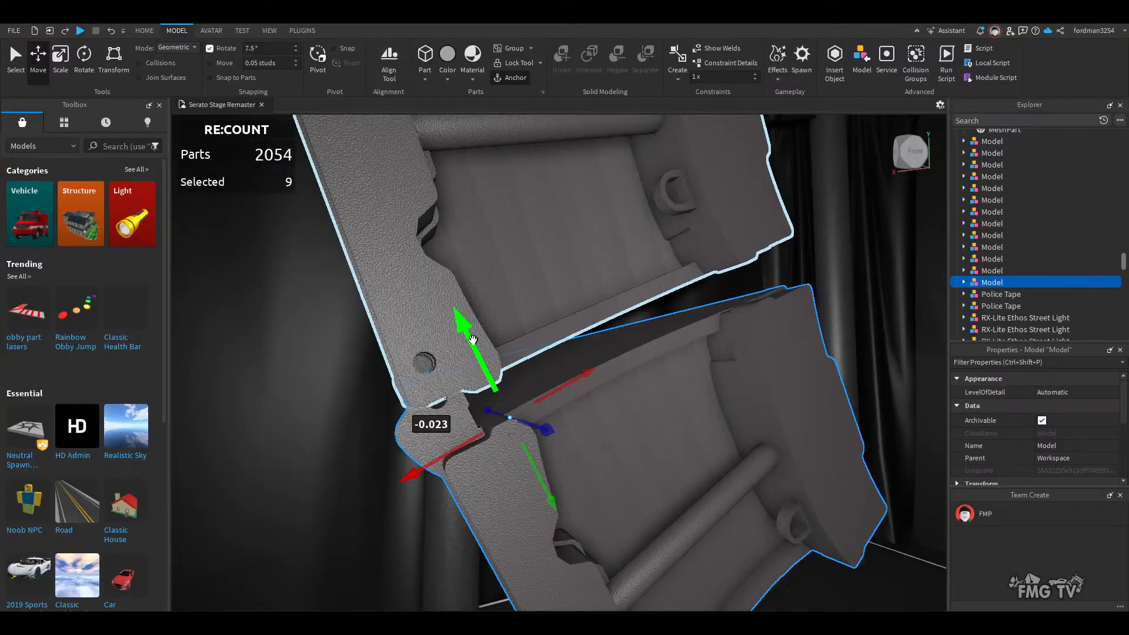
drag(471, 341, 465, 336)
right_drag(466, 424, 466, 422)
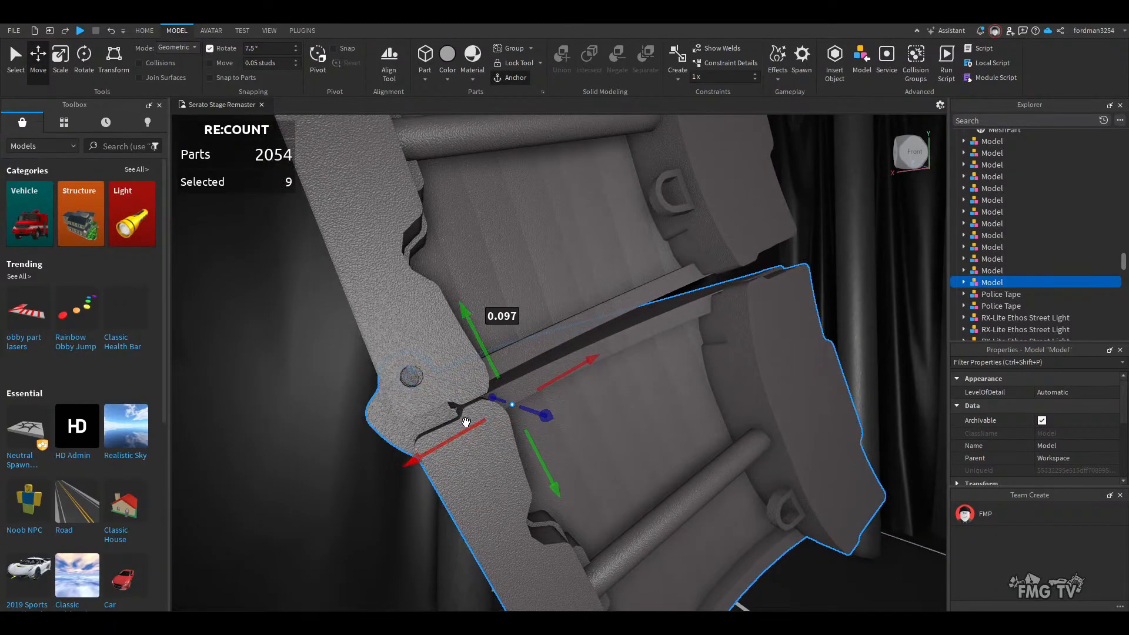
drag(428, 450, 431, 451)
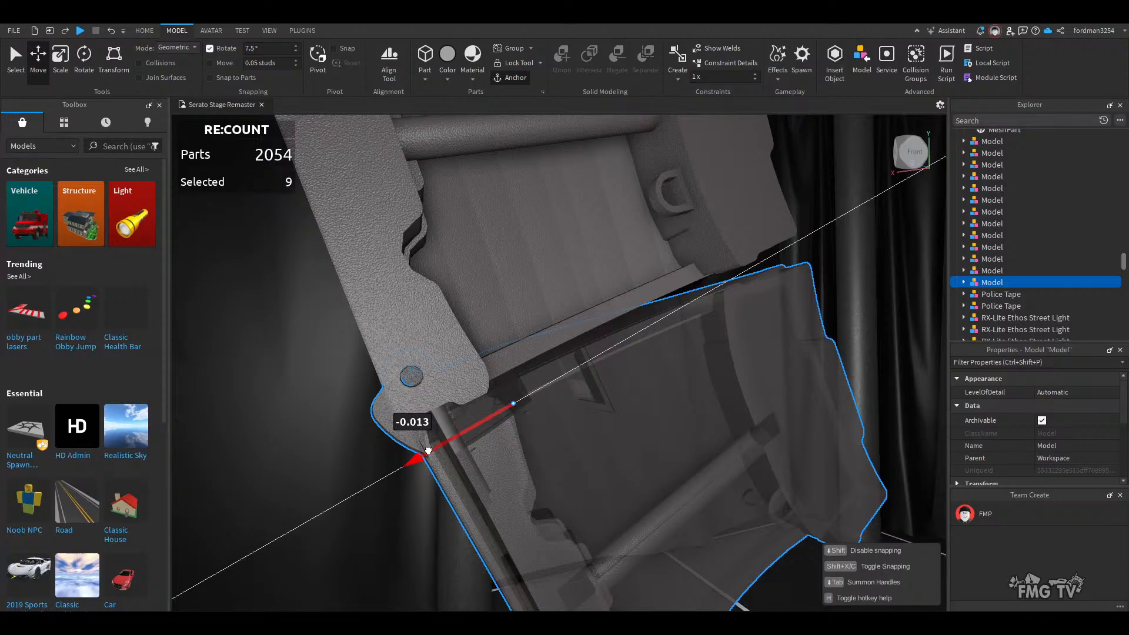
- Clear the selection and examine the curve of the speaker array from the venue floor, the front and the side
scroll(428, 451, down, 10)
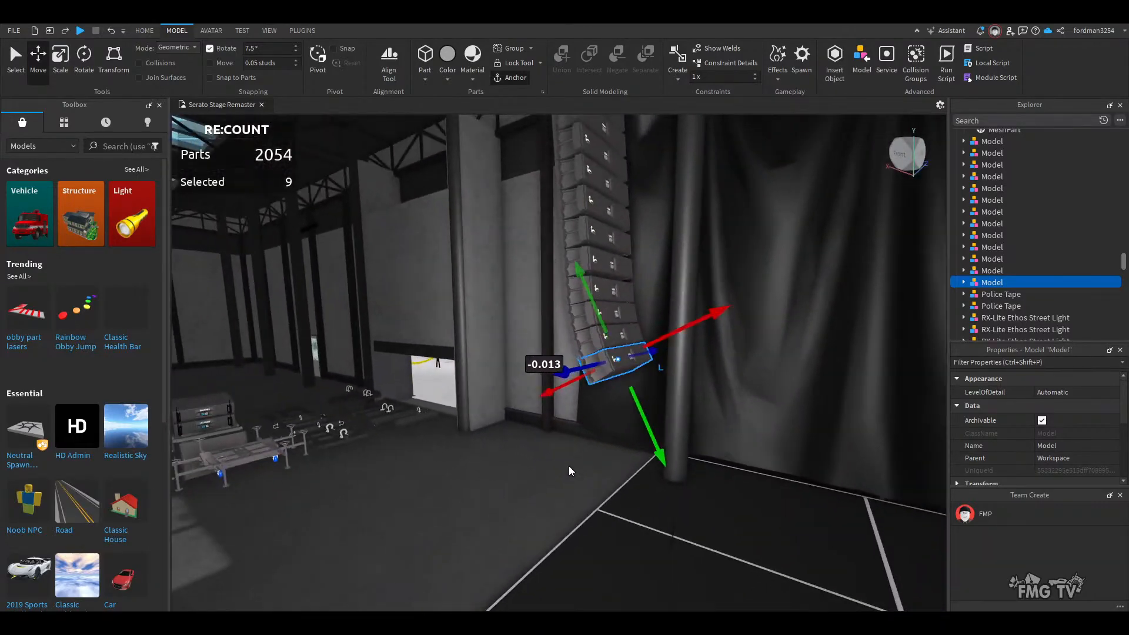
key(s)
click(518, 495)
right_drag(517, 495, 564, 487)
key(w)
key(s)
key(a)
key(w)
key(w)
key(s)
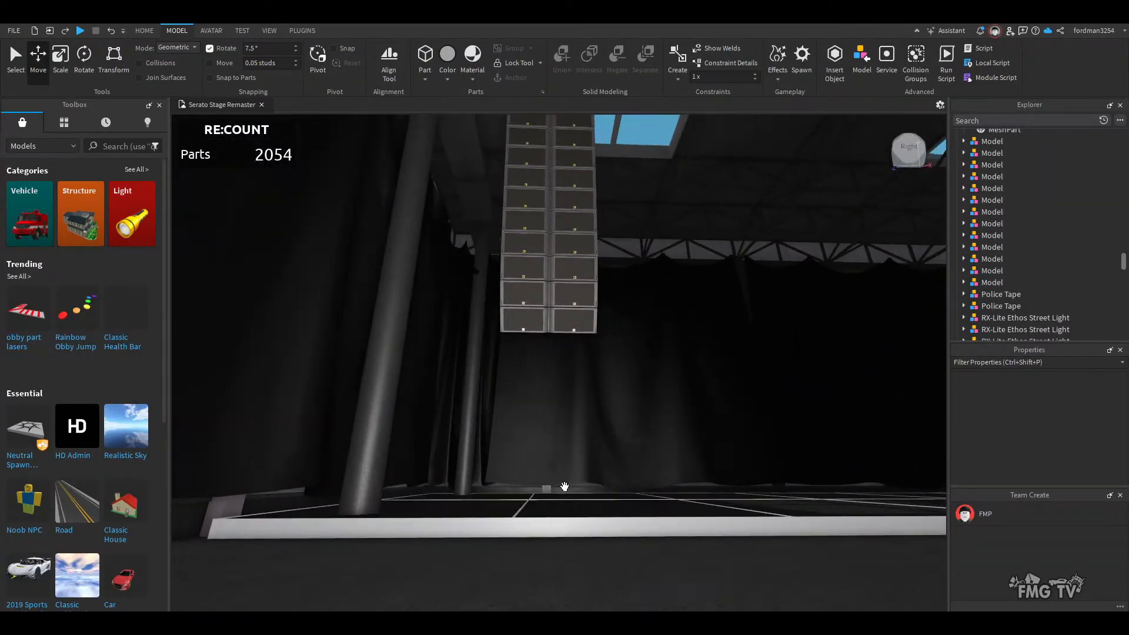
right_drag(626, 563, 626, 563)
key(s)
key(d)
right_drag(654, 485, 609, 459)
key(s)
key(w)
key(s)
key(d)
- Select all twelve speaker cabinets and the rigging frame above them, and group them into one model
click(515, 418)
ctrl+click(507, 397)
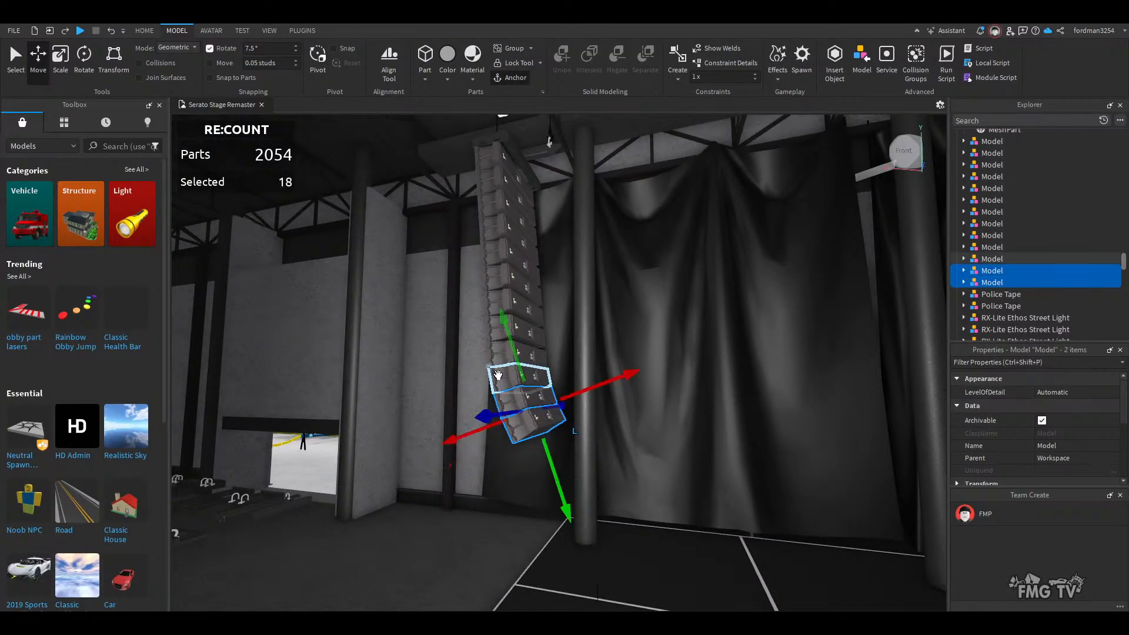
ctrl+click(498, 375)
ctrl+click(493, 352)
ctrl+click(489, 330)
ctrl+click(488, 271)
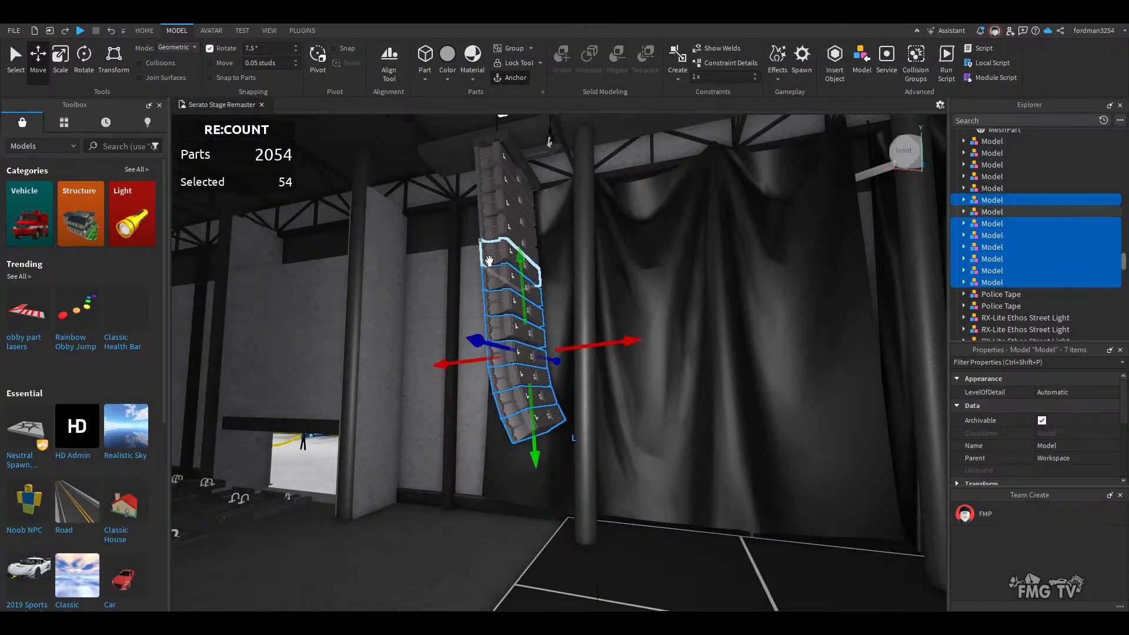
ctrl+click(488, 234)
ctrl+click(486, 182)
ctrl+click(486, 159)
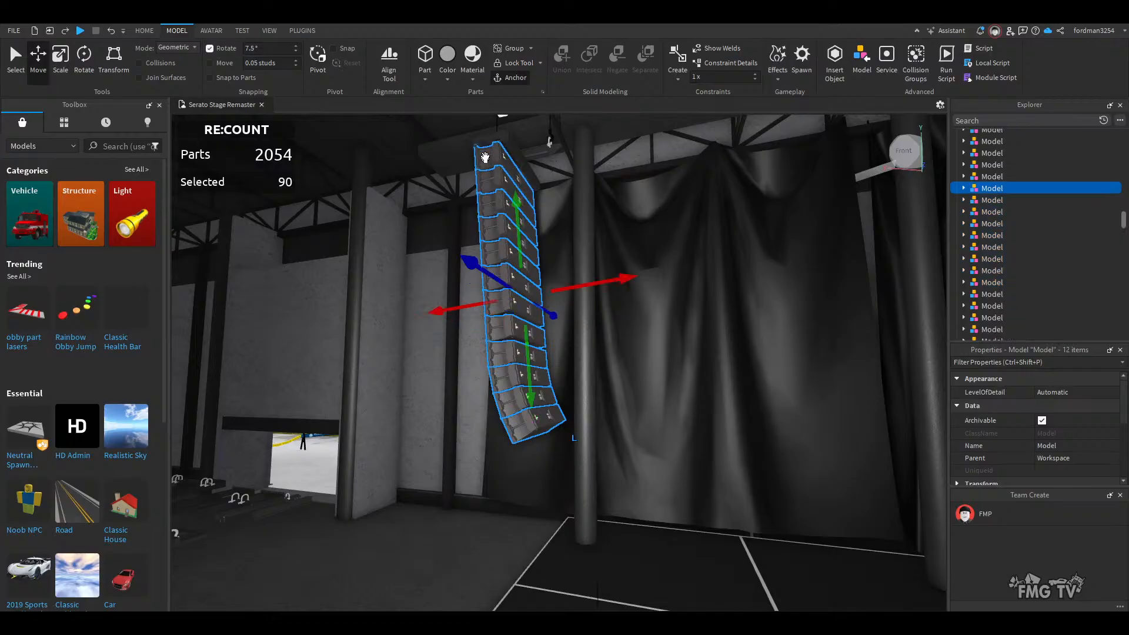
ctrl+click(487, 136)
key(ctrl+g)
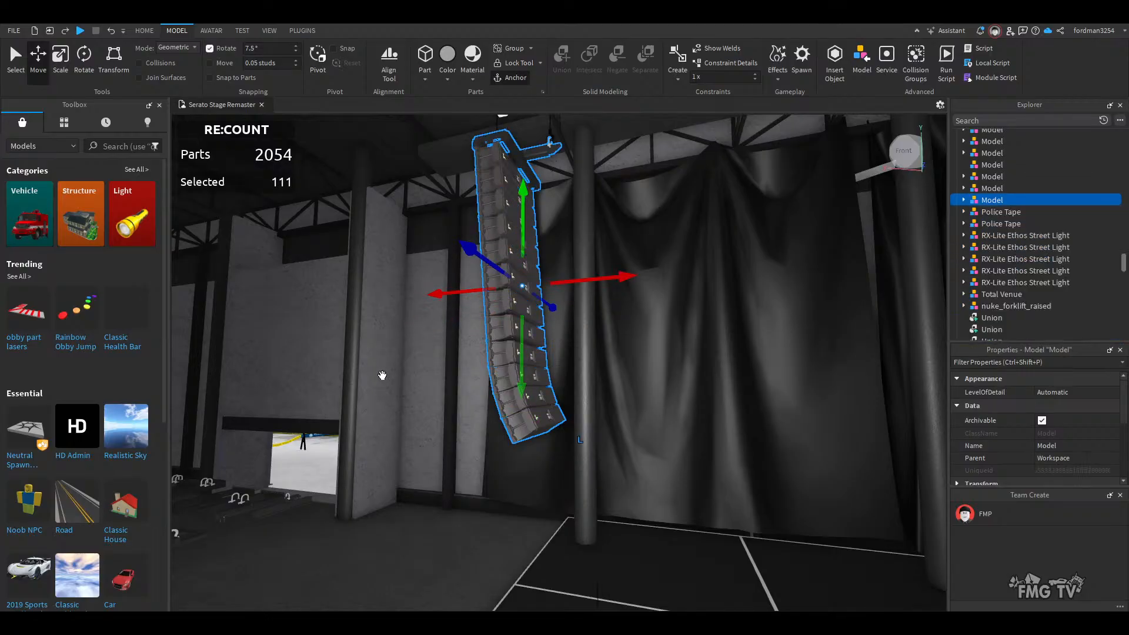
- Add the two hoist hooks above the frame to the selection and group them with the speaker array
right_drag(467, 538, 467, 538)
key(w)
scroll(467, 538, down, 1)
ctrl+click(514, 417)
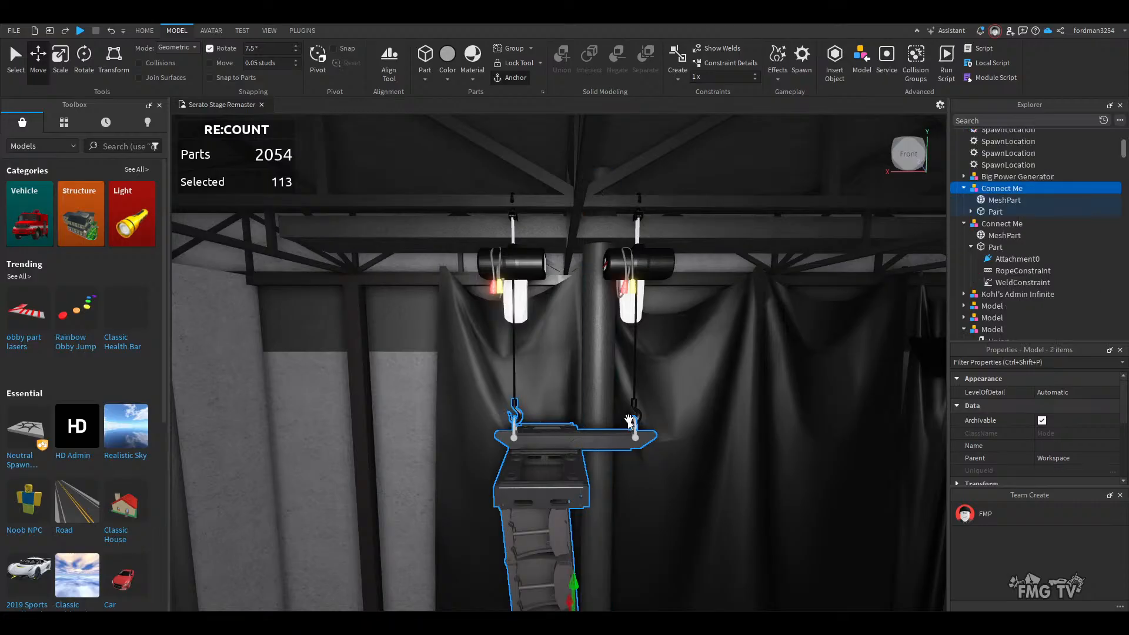
key(ctrl+g)
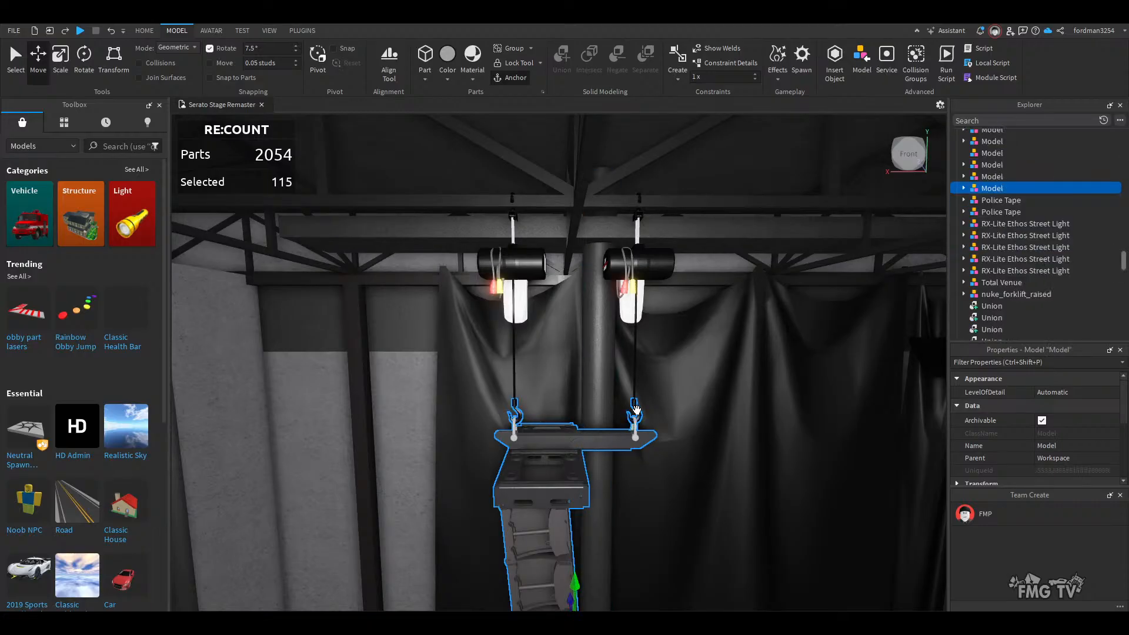
- Raise the grouped array and hooks about 1.969 studs towards the hoists and clear the selection
right_drag(634, 413, 610, 471)
scroll(609, 471, down, 3)
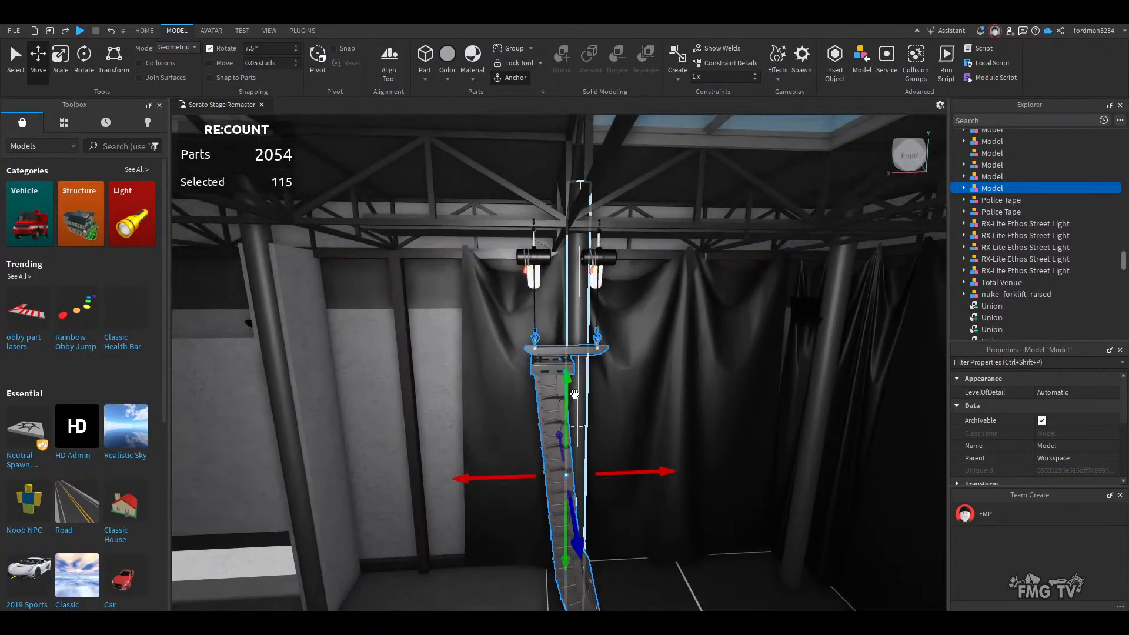
drag(567, 394, 560, 367)
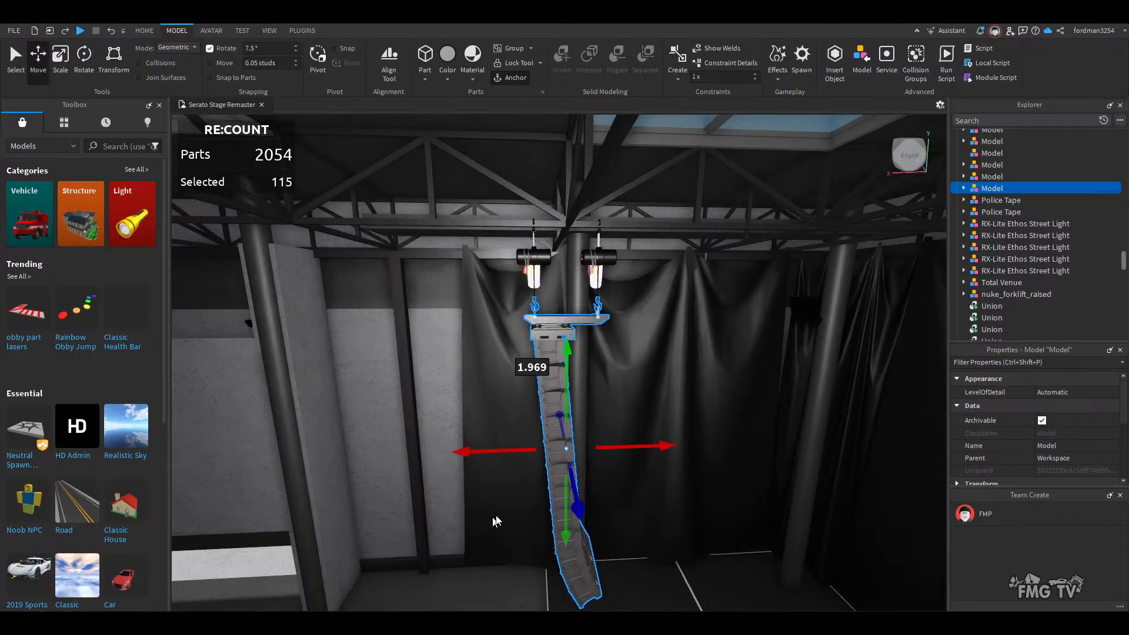
right_drag(496, 522, 509, 487)
click(537, 535)
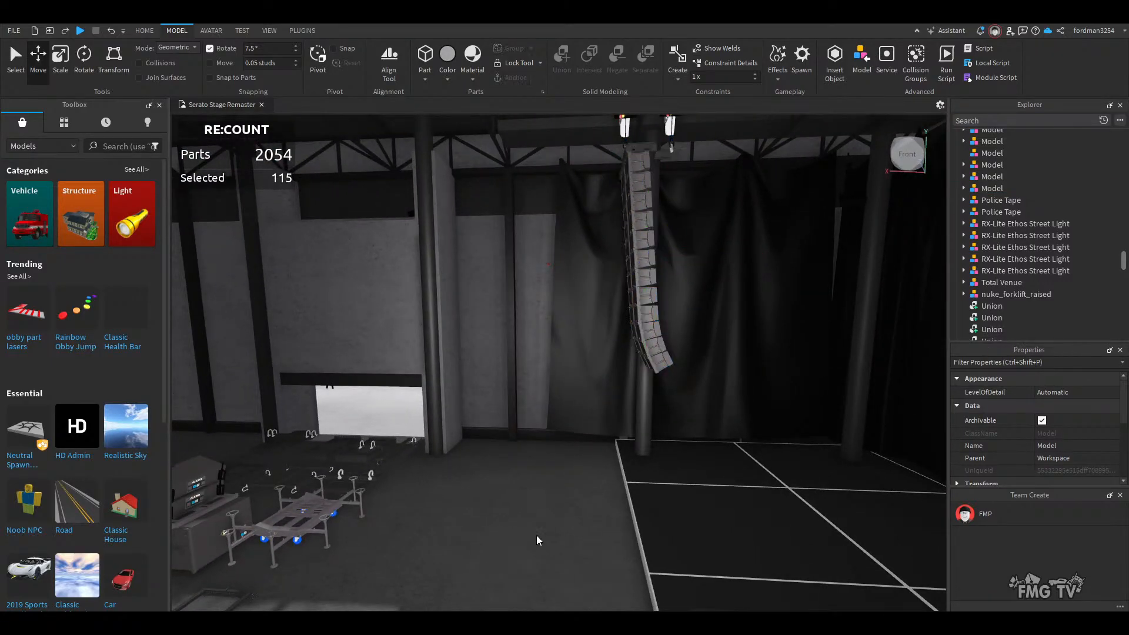
- Ungroup the hanging array so that the hooks, rigging frame and individual cabinets are separate models again
right_drag(536, 535, 541, 525)
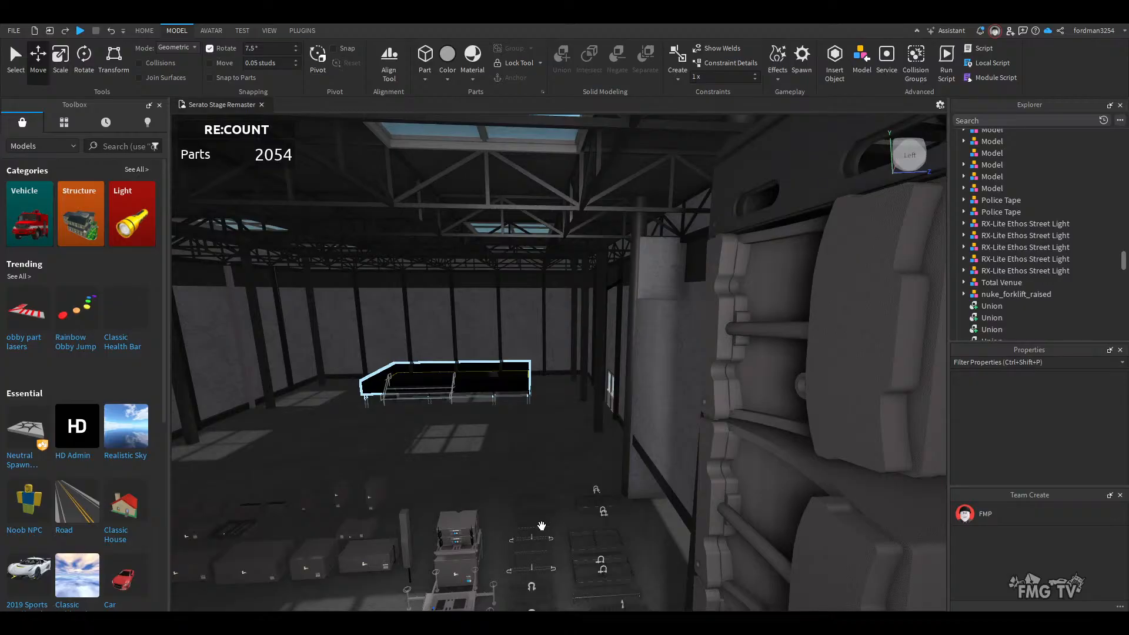
right_drag(541, 526, 542, 525)
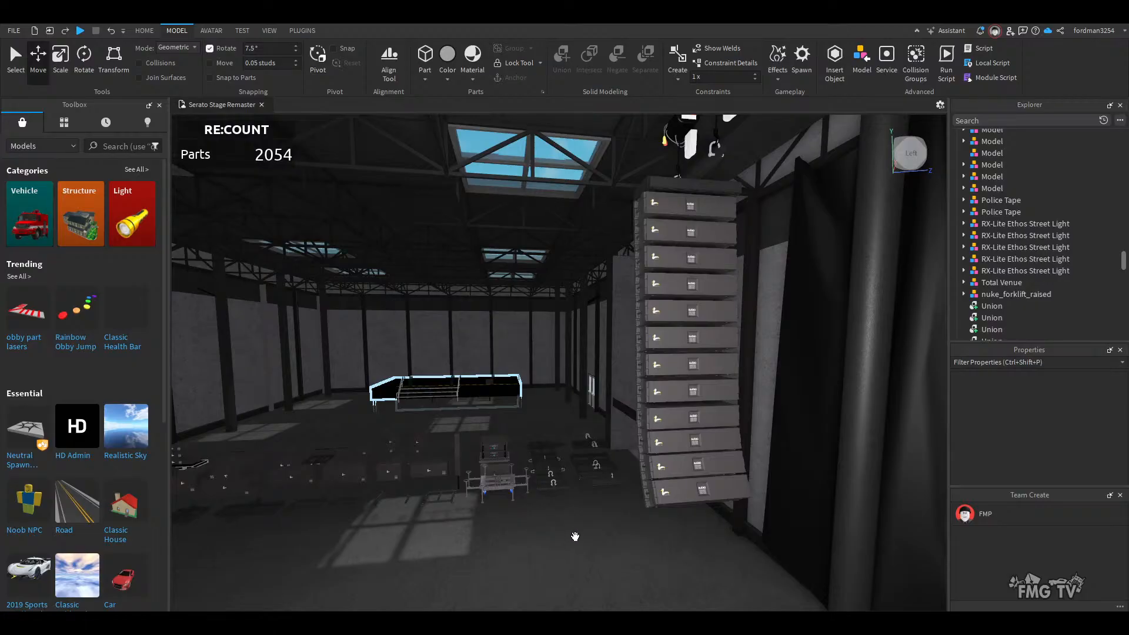
right_drag(575, 536, 575, 536)
click(575, 536)
key(ctrl+u)
click(532, 536)
right_drag(536, 503, 536, 503)
key(w)
click(544, 499)
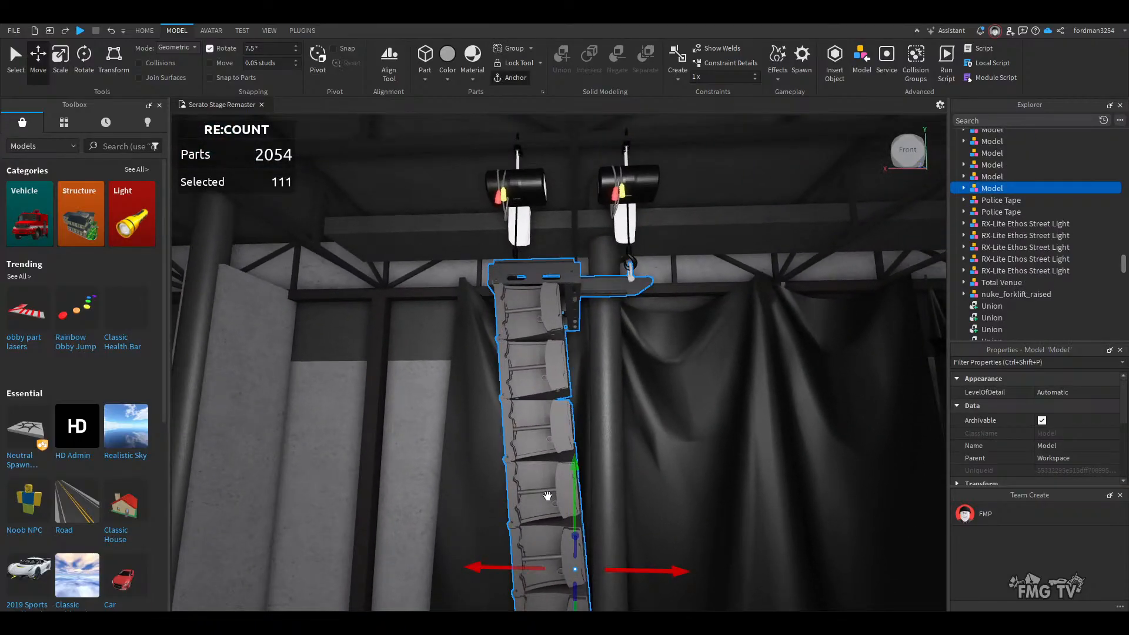
key(s)
right_drag(548, 496, 588, 518)
- Delete the three highest cabinets directly below the rigging frame
click(535, 554)
key(w)
key(s)
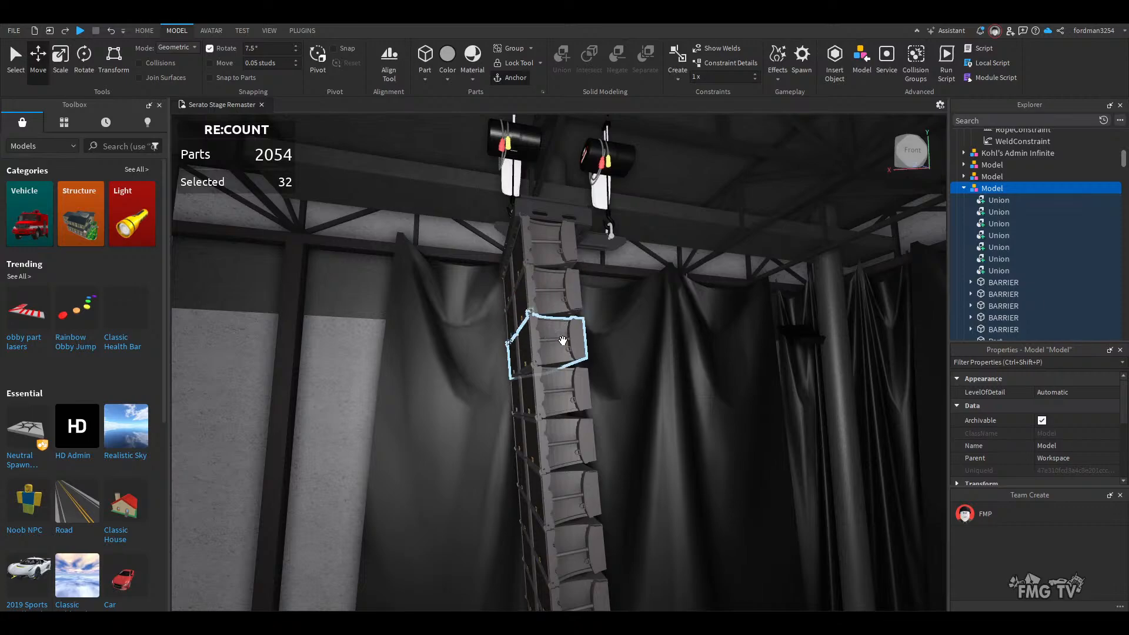
key(Delete)
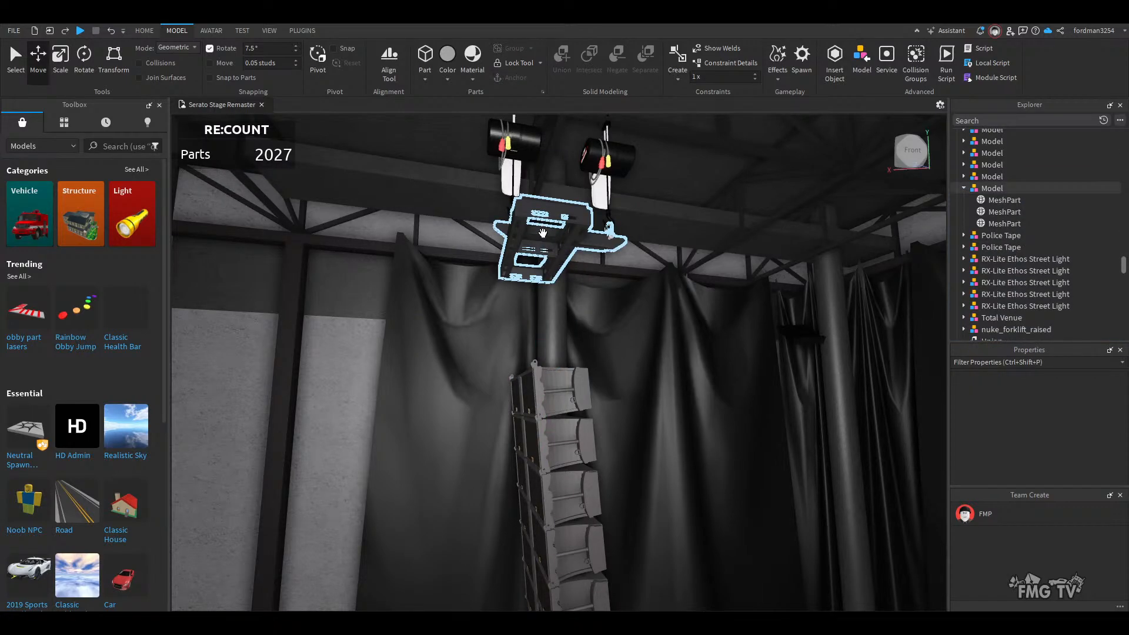
- Examine the length of the shortened array and the gap below the rigging frame from the front and side
right_drag(562, 382, 561, 381)
key(d)
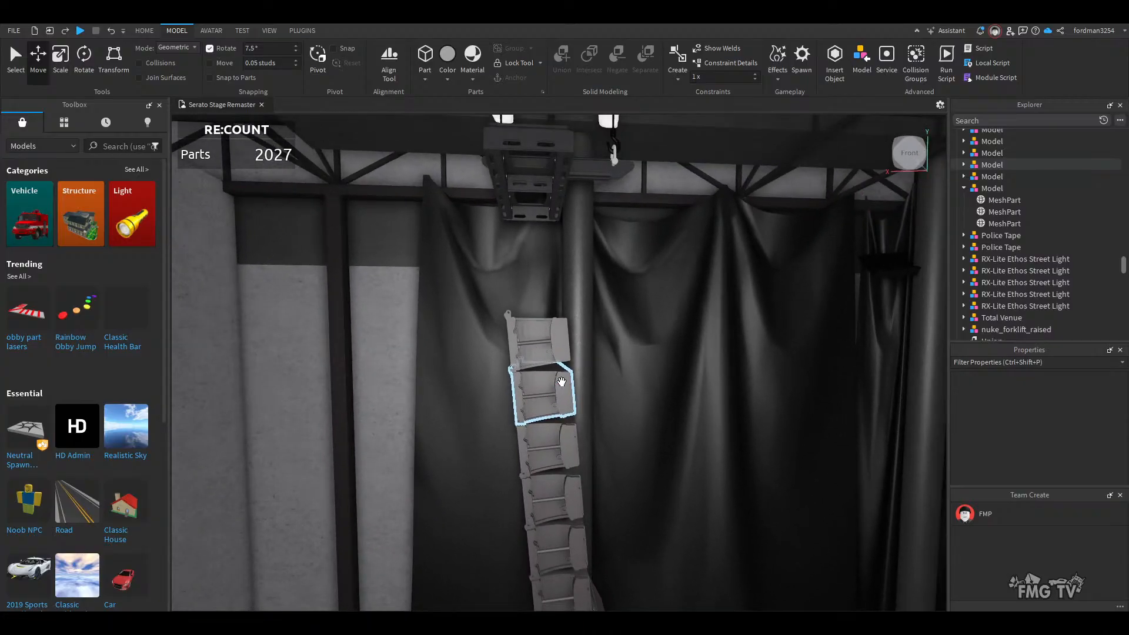
scroll(562, 382, down, 5)
key(d)
right_drag(562, 381, 561, 381)
right_drag(513, 464, 513, 463)
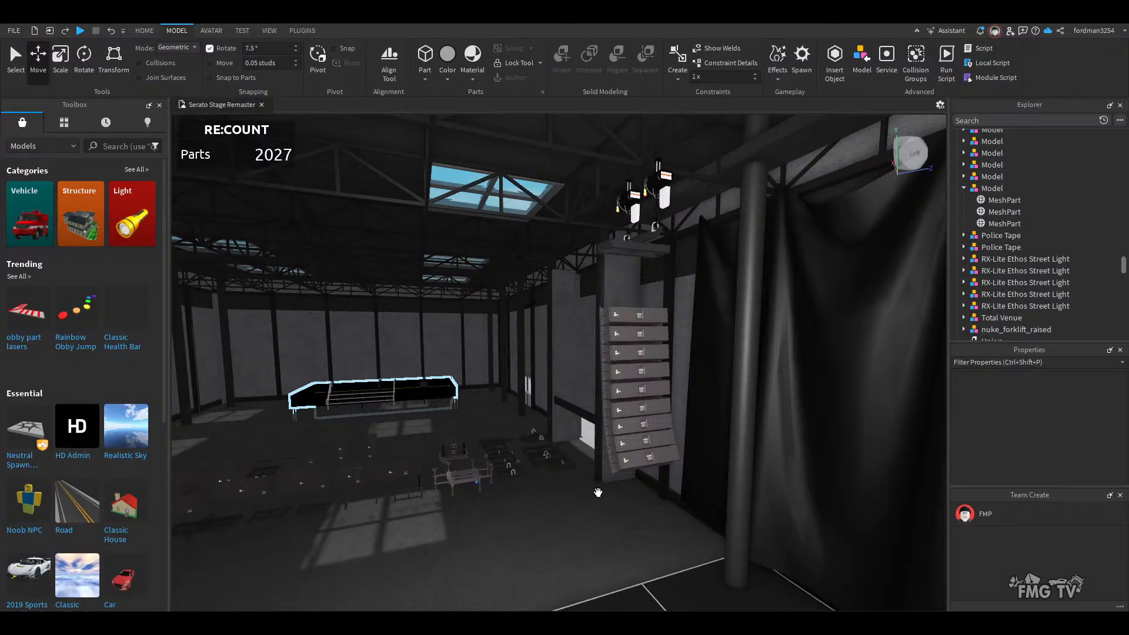
right_drag(598, 493, 598, 493)
- Lower the rigging frame together with both hoist hooks about 4.555 studs onto the highest remaining cabinet
click(551, 386)
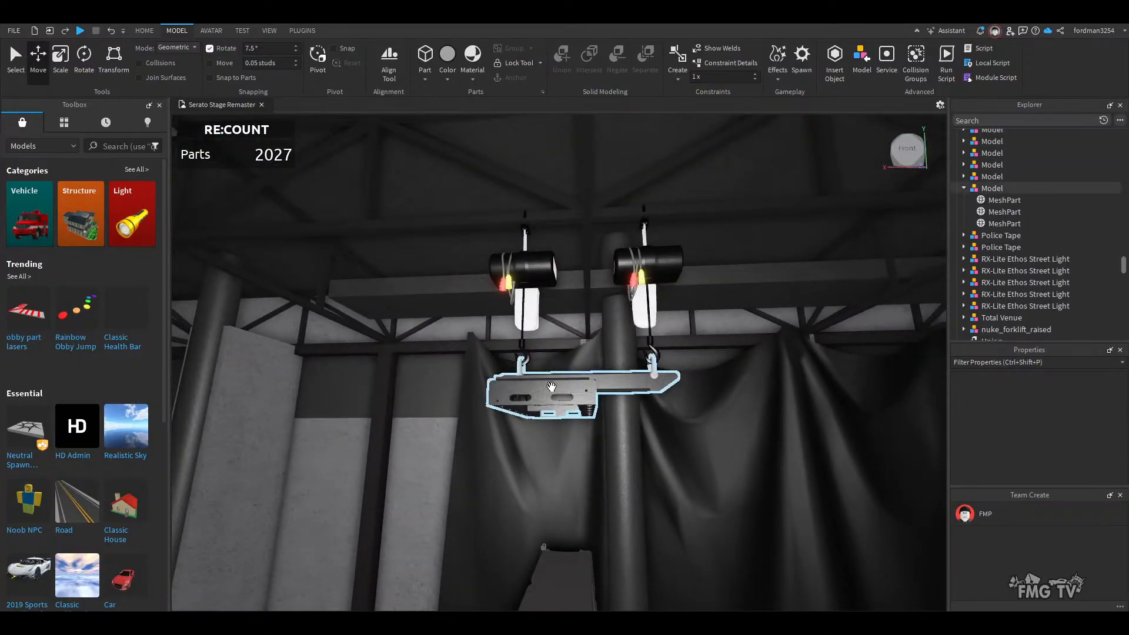
ctrl+click(522, 352)
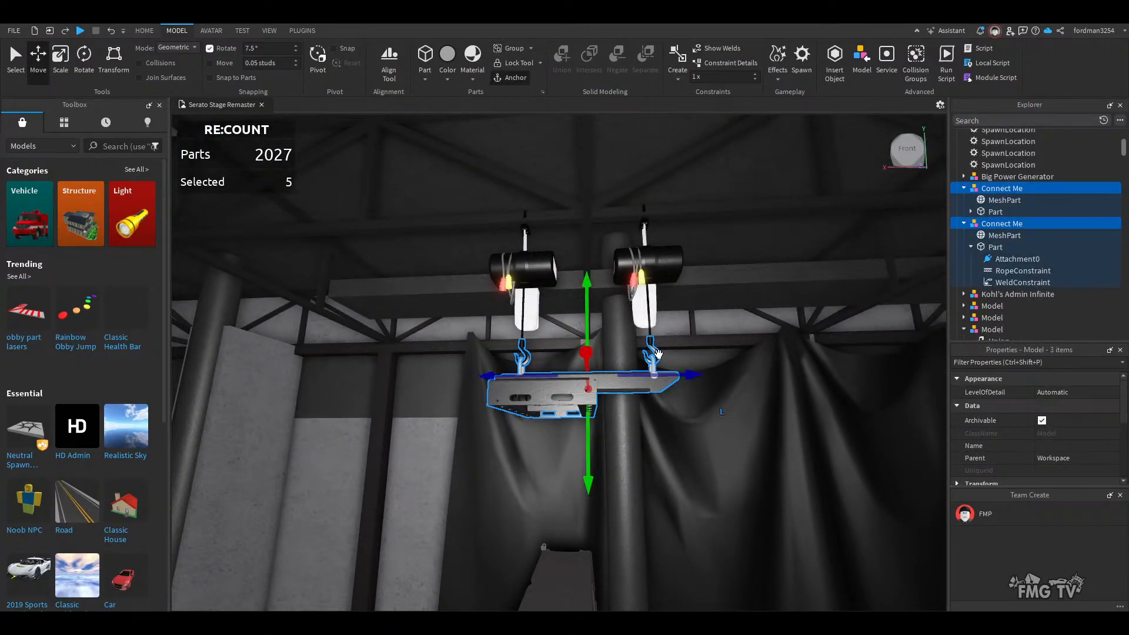
right_drag(633, 446, 633, 446)
scroll(633, 446, up, 2)
scroll(633, 445, down, 5)
scroll(633, 445, up, 3)
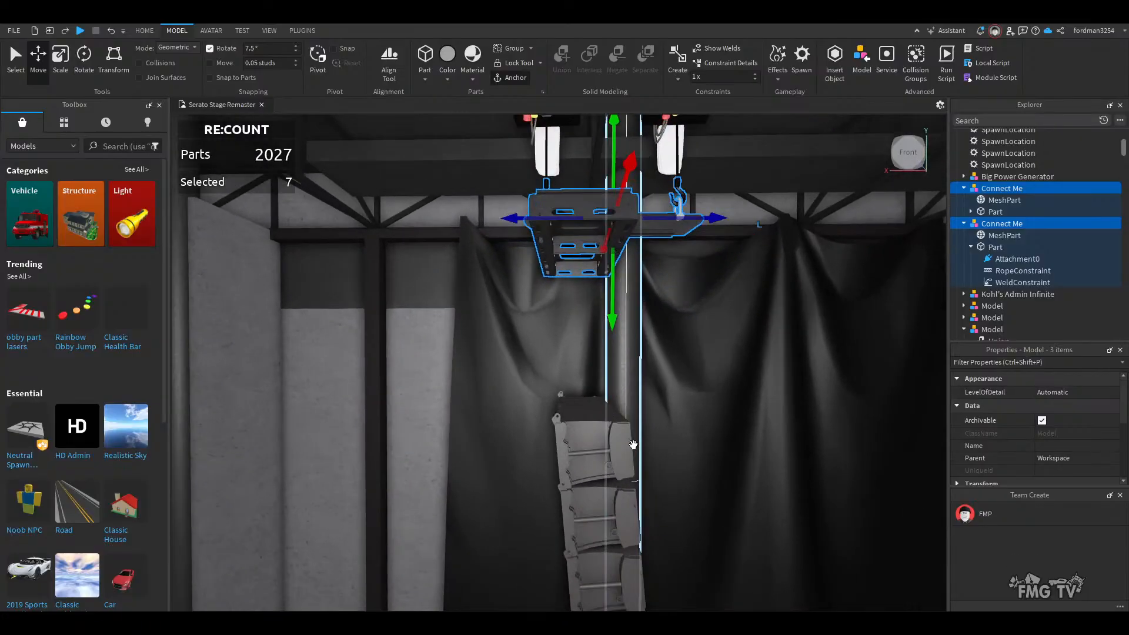
drag(612, 328, 637, 478)
right_drag(637, 477, 637, 478)
scroll(636, 478, down, 4)
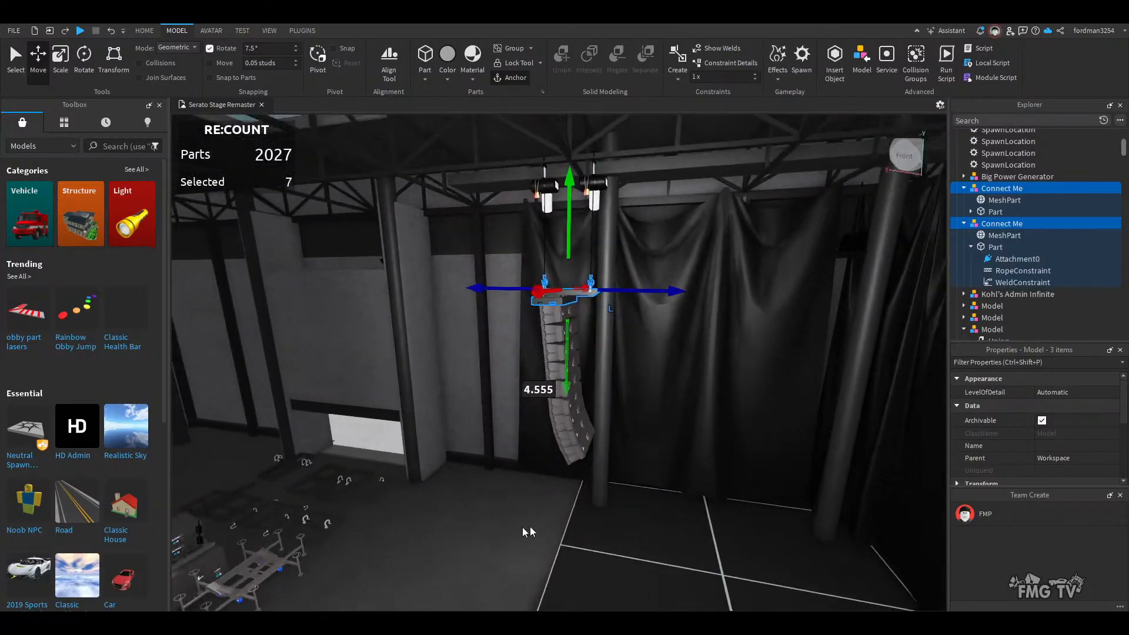
click(470, 523)
- Select all nine remaining cabinets without the frame and shift them sideways about 0.48 studs beneath the rigging frame
key(w)
right_drag(490, 522, 551, 499)
key(s)
click(529, 513)
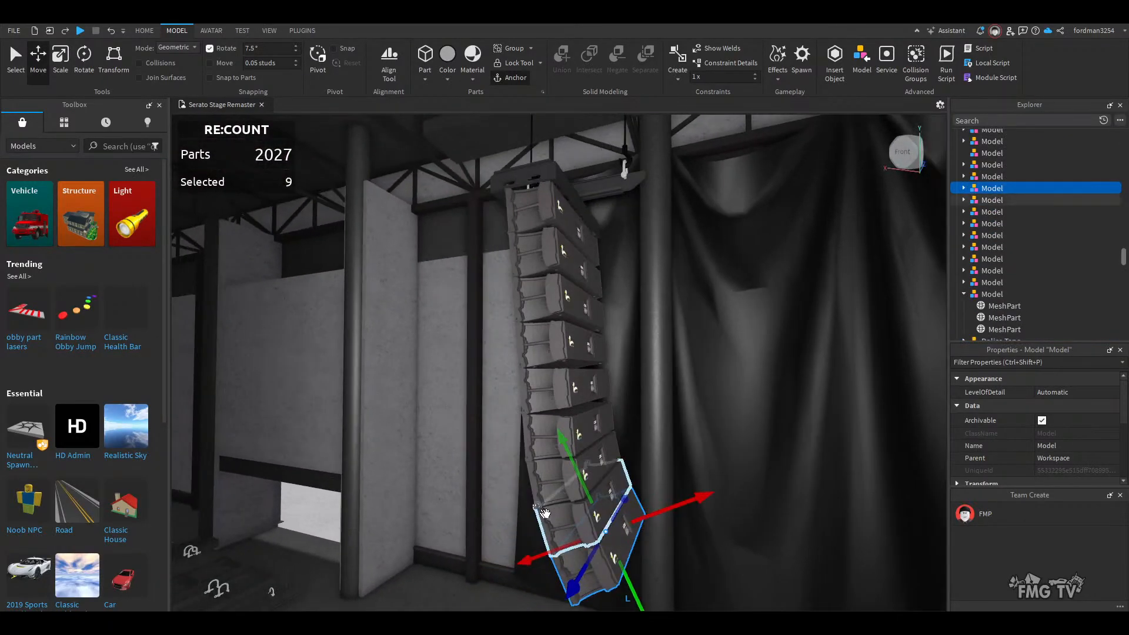
ctrl+click(551, 498)
ctrl+click(547, 470)
ctrl+click(545, 429)
ctrl+click(544, 385)
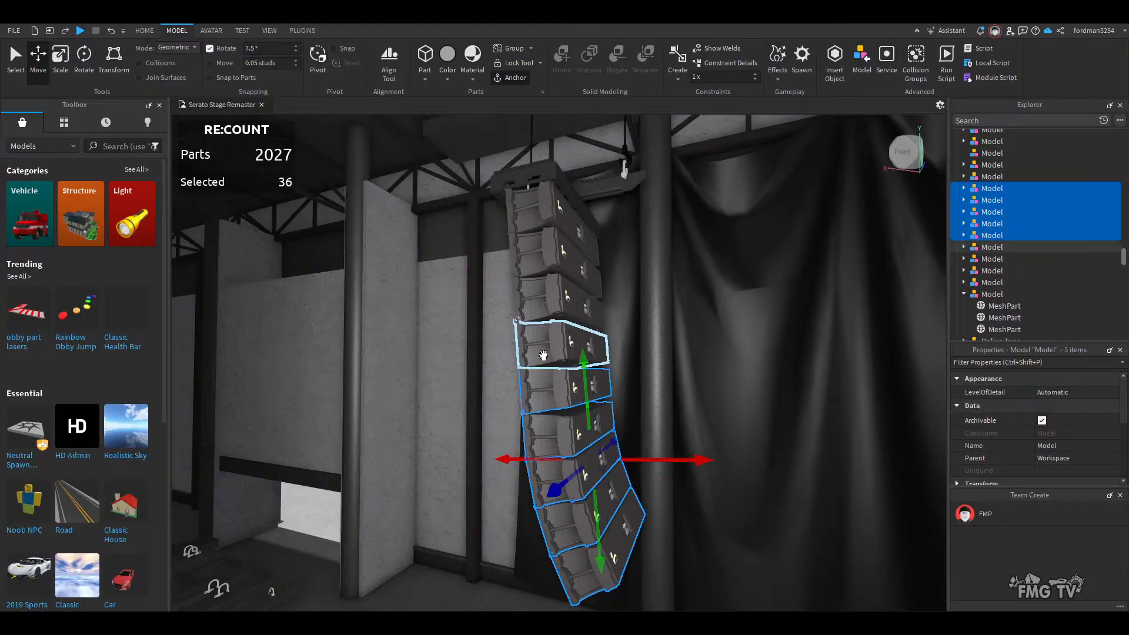
ctrl+click(542, 341)
ctrl+click(539, 297)
ctrl+click(536, 252)
ctrl+click(532, 209)
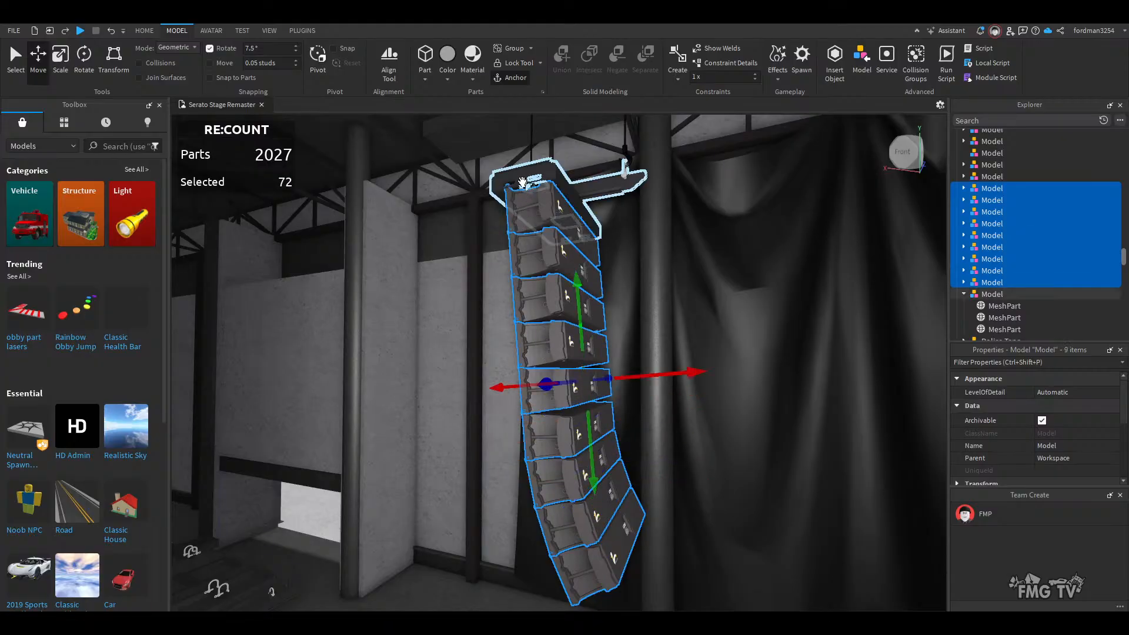
ctrl+click(523, 194)
right_drag(524, 341, 523, 341)
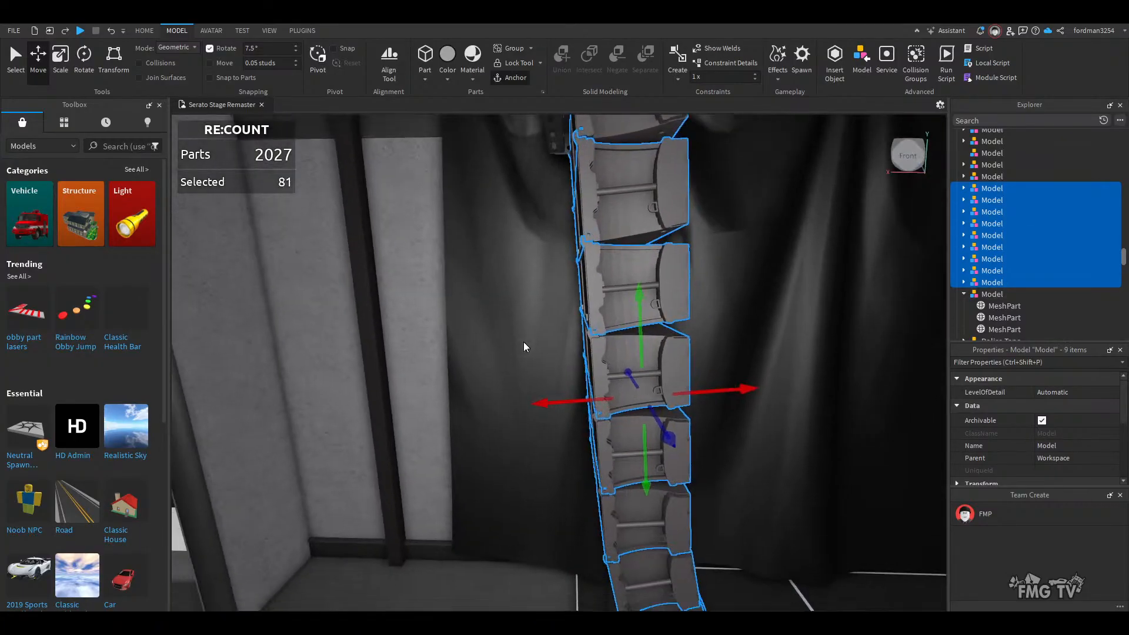
scroll(524, 341, down, 3)
key(ctrl+l)
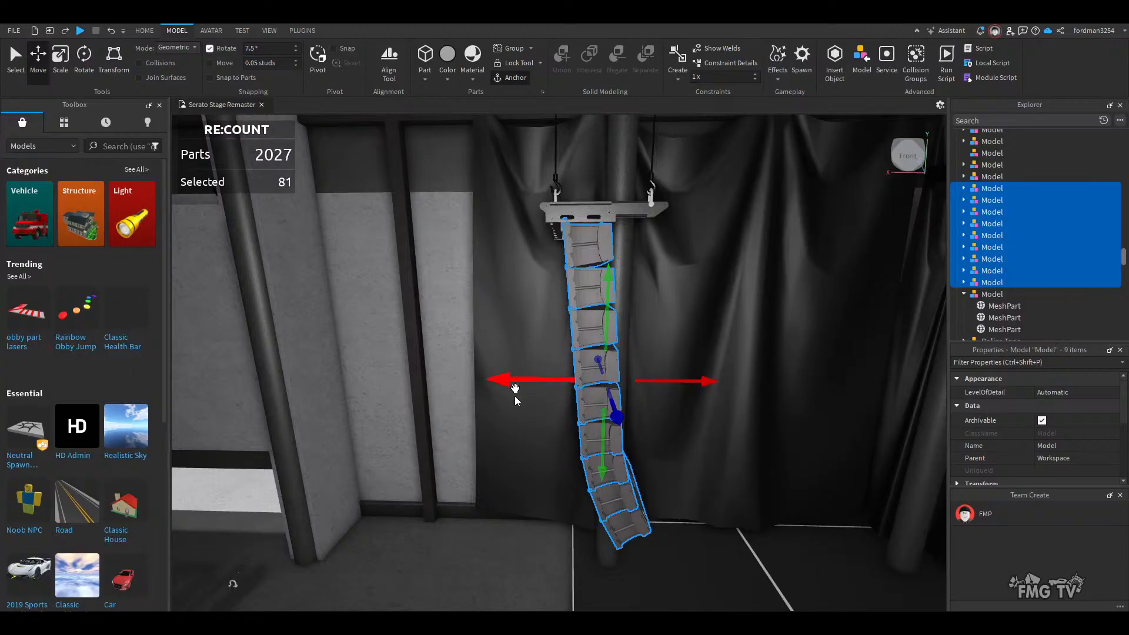
drag(508, 380, 495, 375)
right_drag(550, 383, 549, 383)
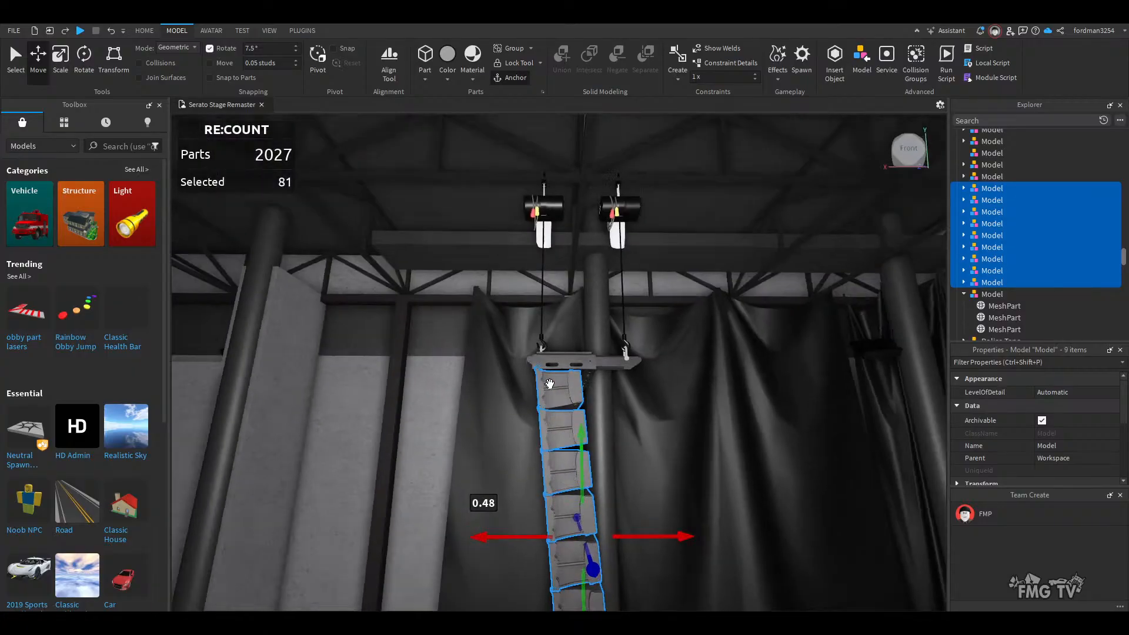
- Shift the nine cabinets slightly back sideways to line up the top hinge with the frame's pin hole, and deselect them
scroll(549, 383, up, 8)
scroll(549, 383, up, 3)
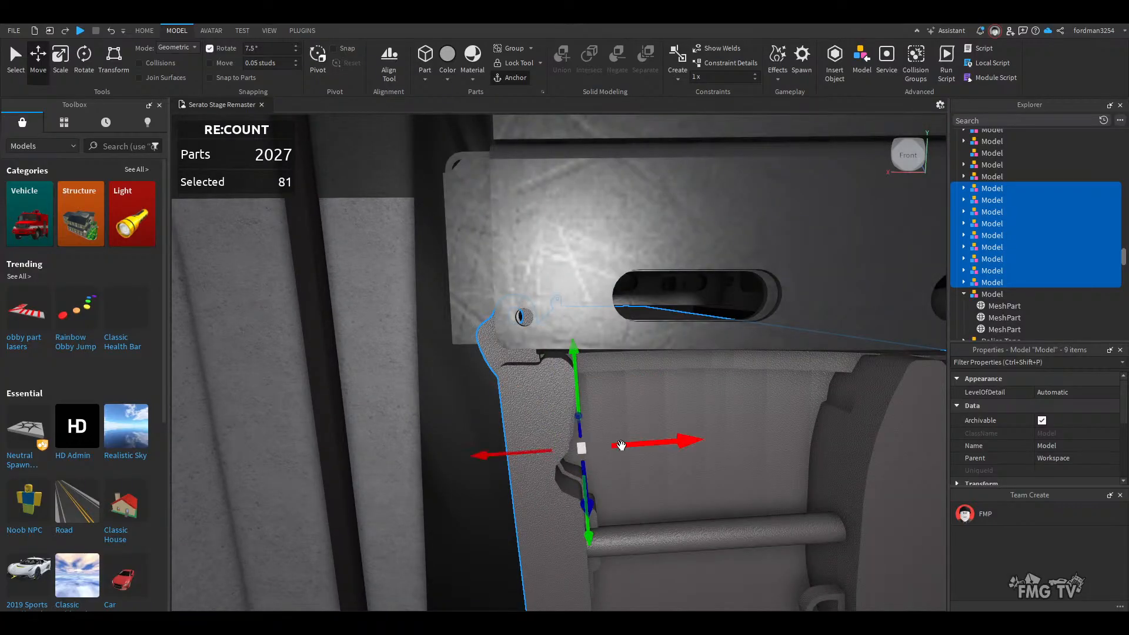
drag(621, 445, 643, 448)
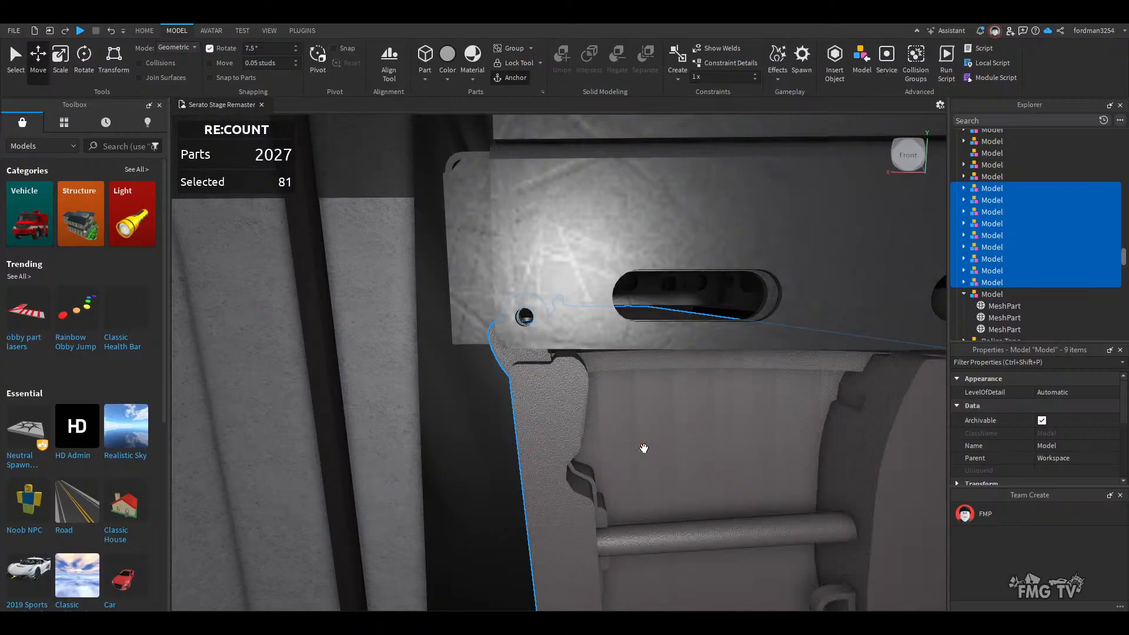
scroll(643, 449, down, 5)
right_drag(638, 462, 638, 471)
click(558, 418)
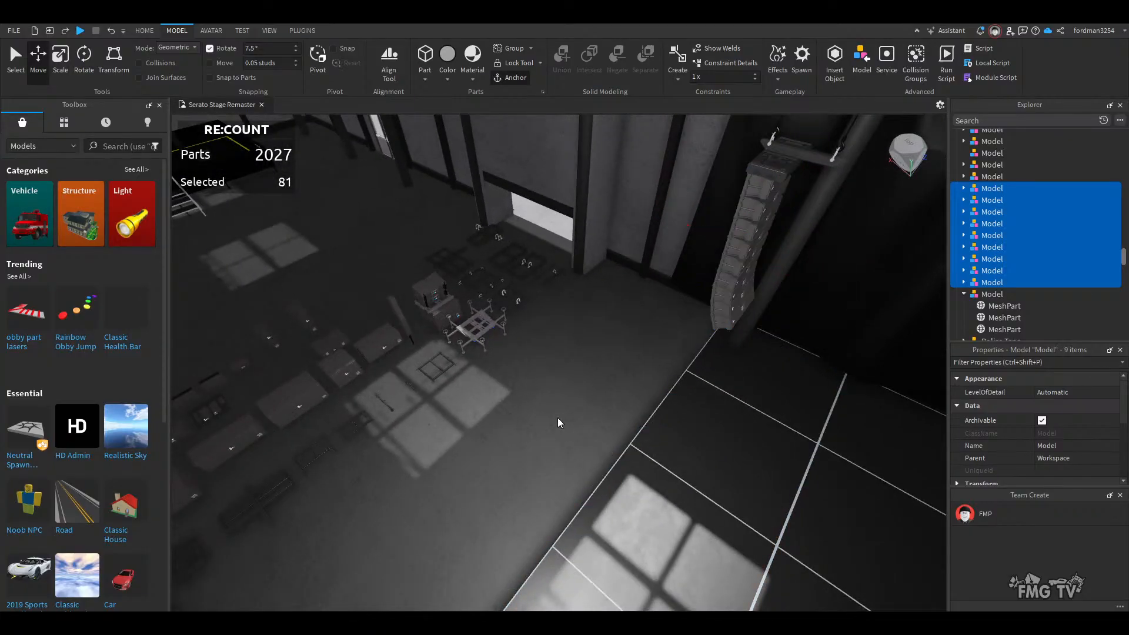
- Examine the shortened nine-cabinet array from the side, the front and close up beside the rigging frame
right_drag(558, 417, 575, 488)
scroll(590, 443, up, 4)
scroll(575, 488, down, 3)
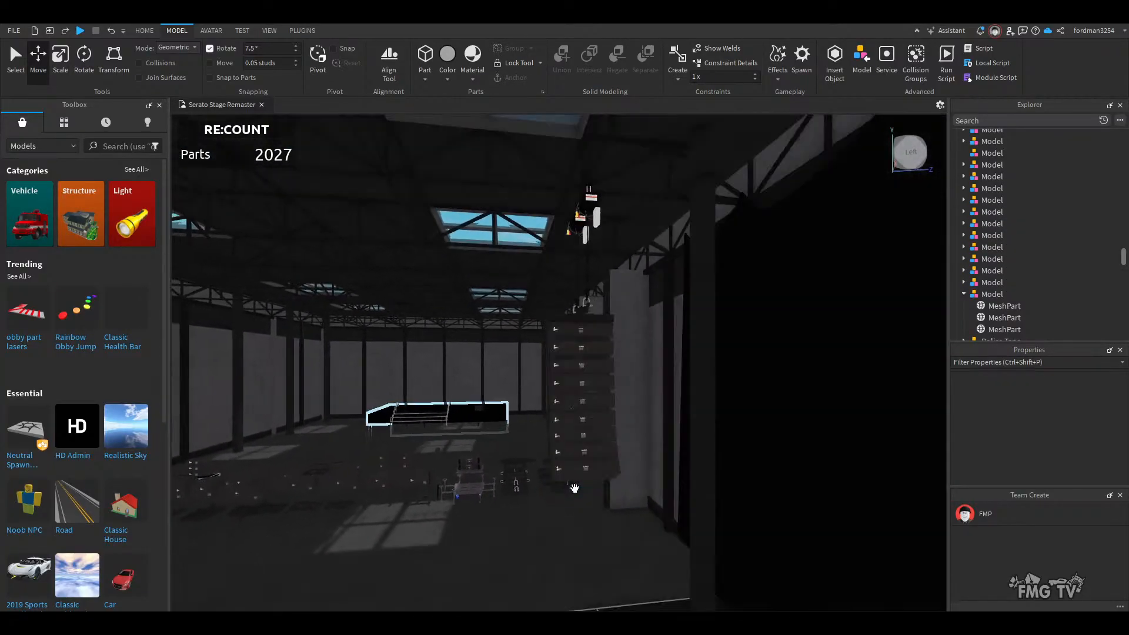
scroll(575, 488, up, 5)
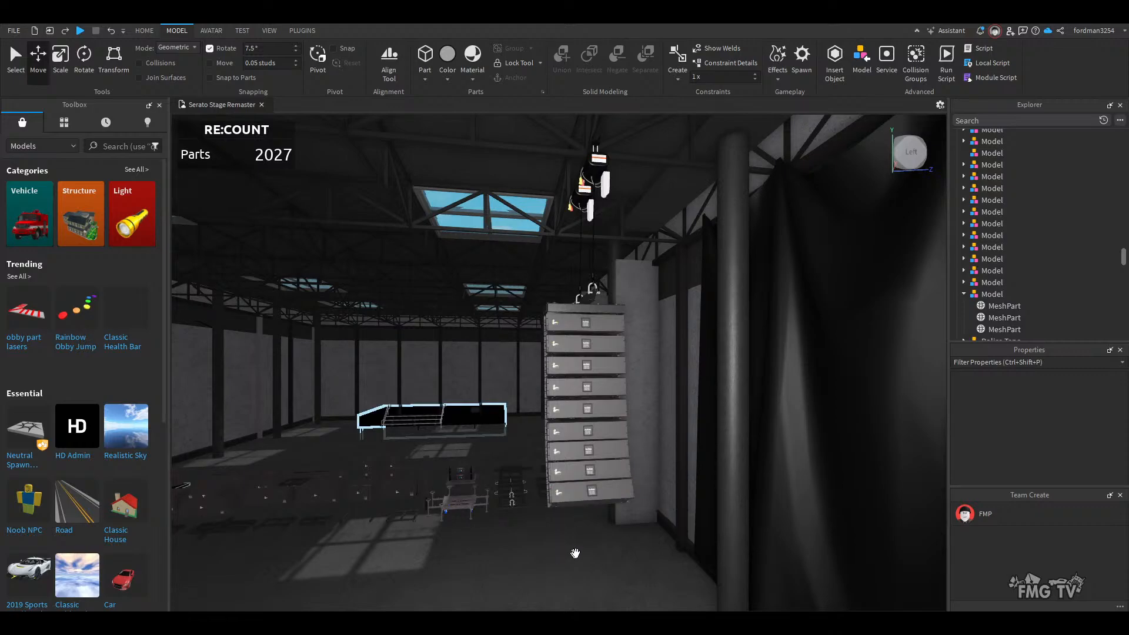
right_drag(575, 553, 576, 553)
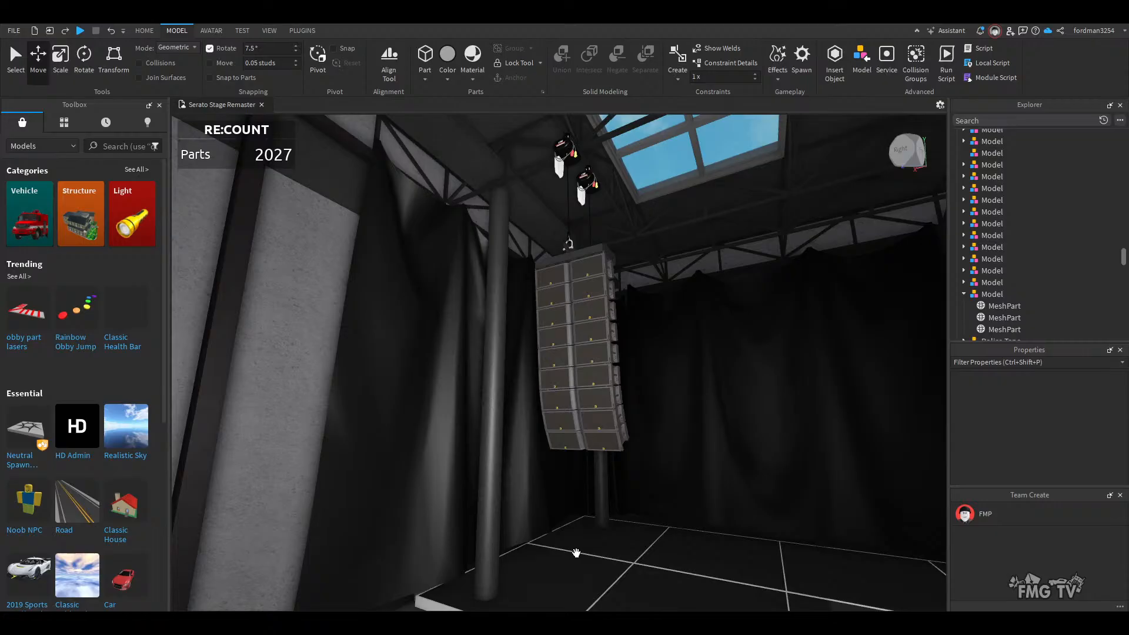
right_drag(576, 553, 576, 553)
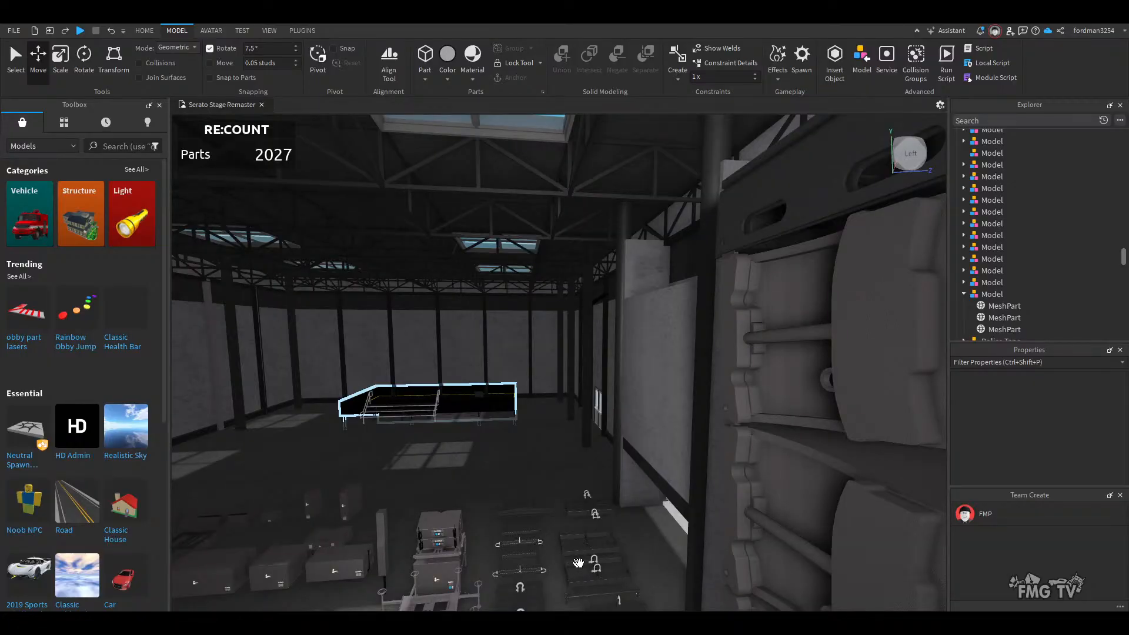
right_drag(579, 564, 594, 543)
scroll(602, 541, down, 3)
scroll(600, 539, up, 3)
- Select the lowest cabinet, focus the view on it and inspect the array's lower end from the front and side
click(601, 541)
key(f)
scroll(595, 543, down, 3)
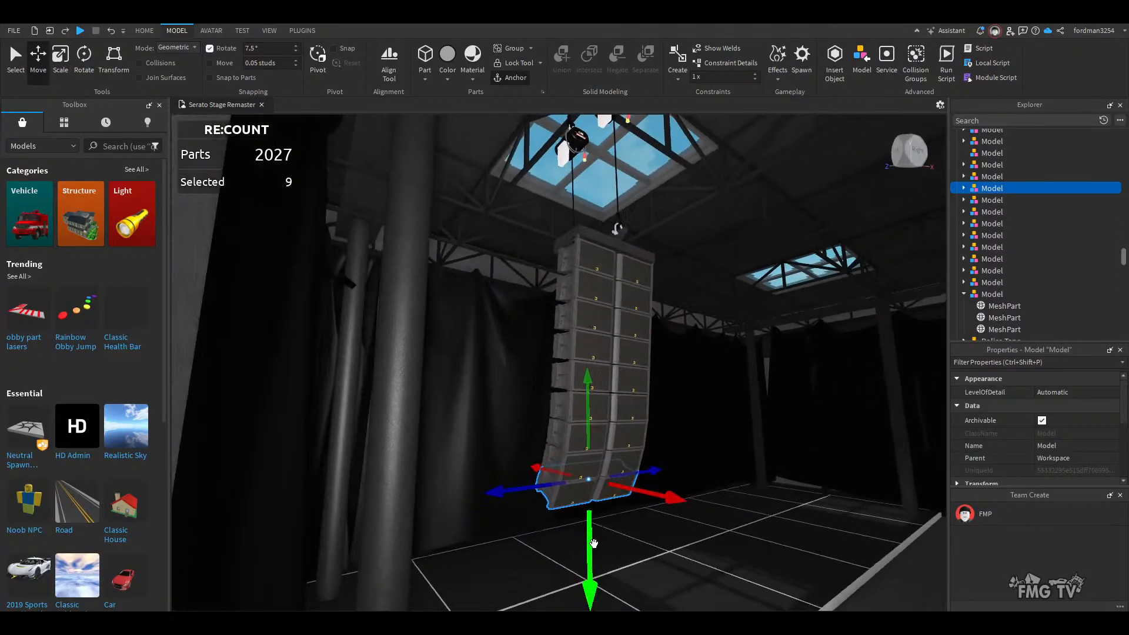
scroll(595, 543, up, 2)
mouse_move(528, 515)
right_down()
mouse_move(529, 590)
mouse_move(528, 515)
right_up()
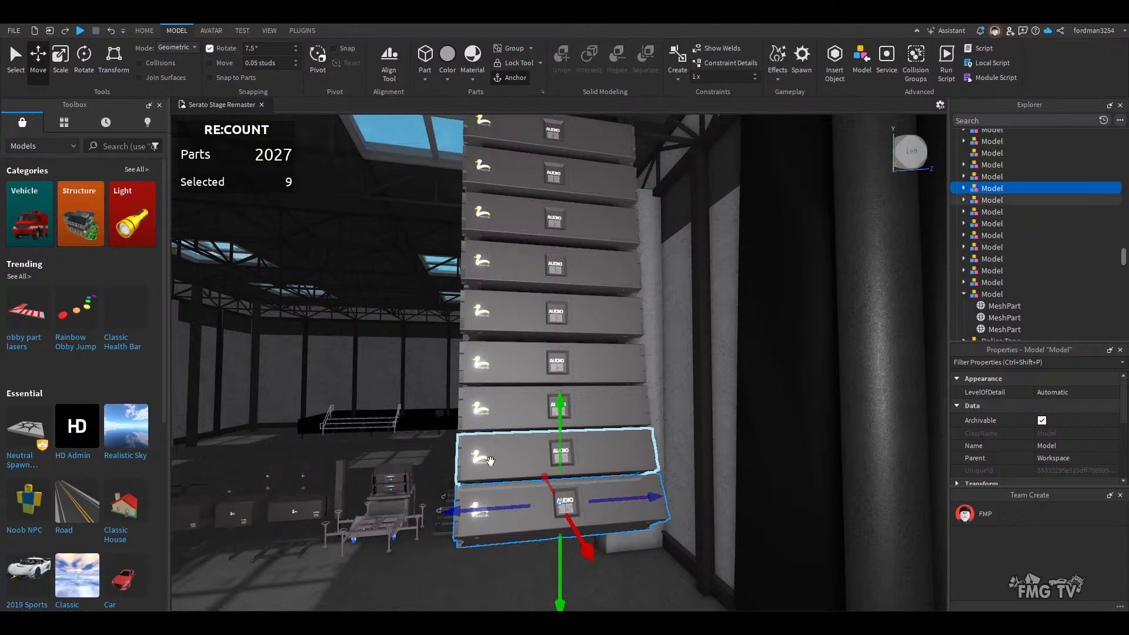
ctrl+click(490, 461)
right_drag(490, 461, 490, 461)
ctrl+click(491, 461)
ctrl+click(491, 416)
ctrl+click(492, 366)
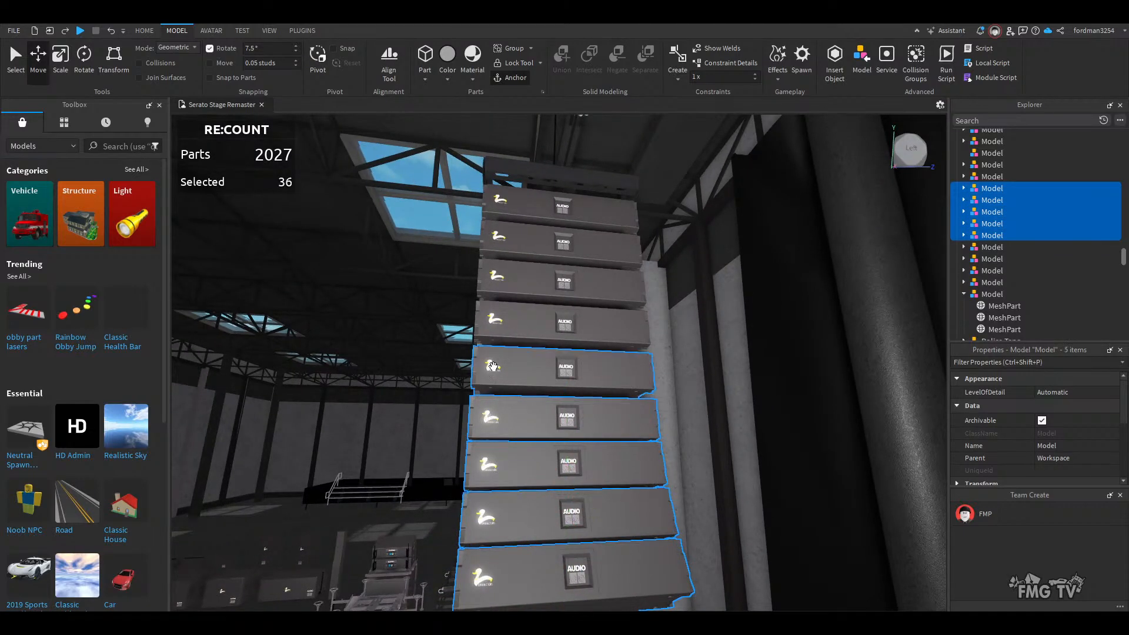
ctrl+click(494, 320)
ctrl+click(497, 276)
ctrl+click(499, 237)
ctrl+click(514, 200)
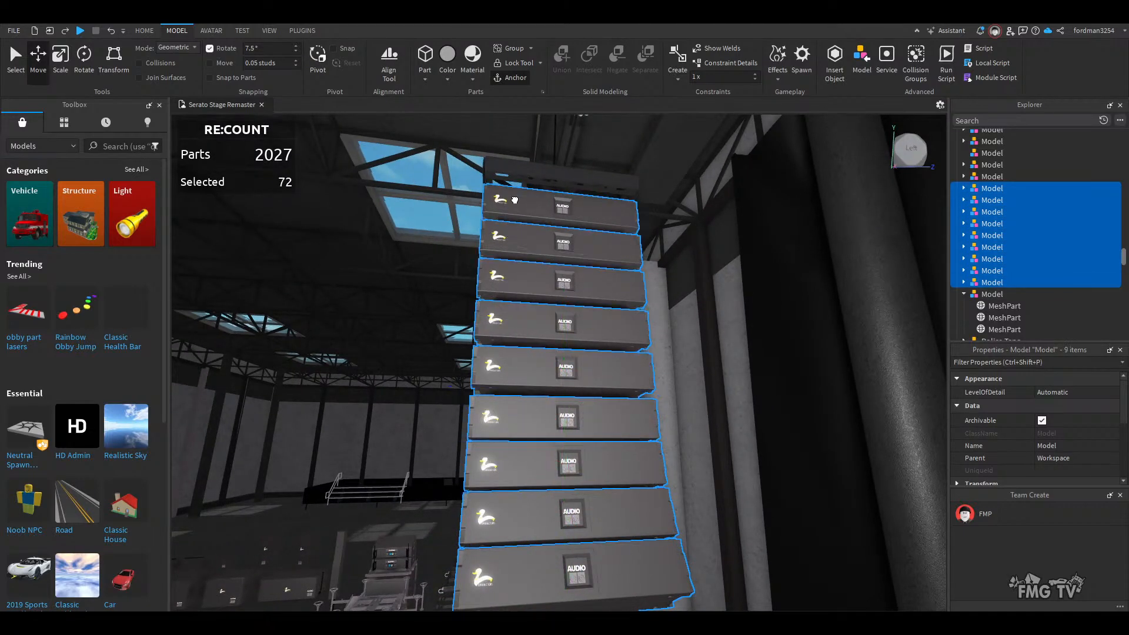
key(a)
right_drag(536, 416, 536, 419)
key(s)
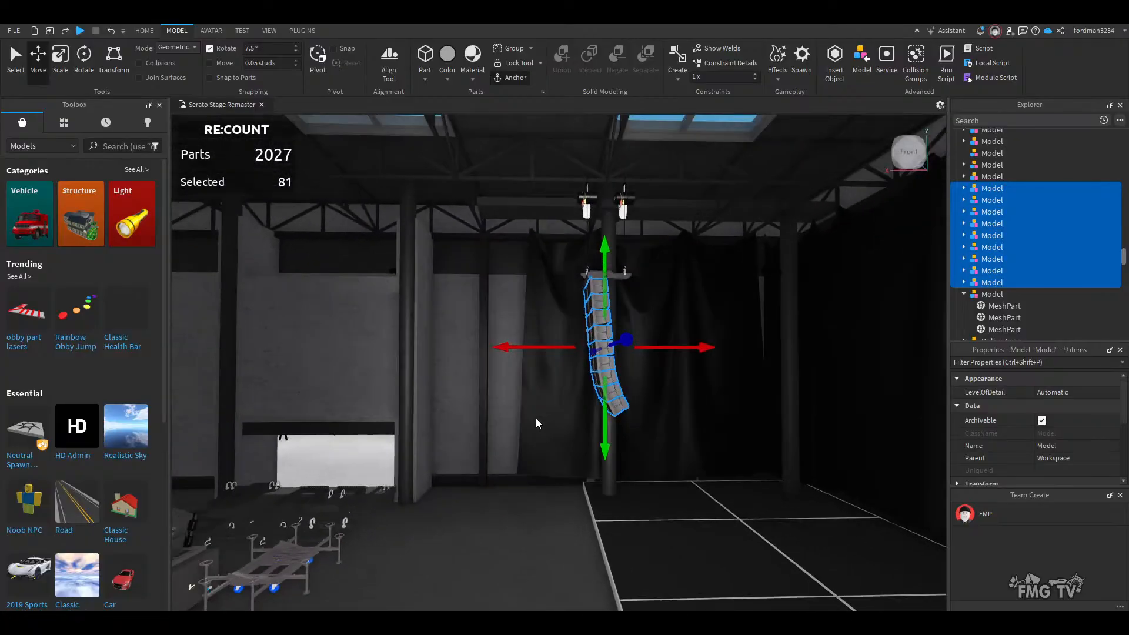
click(504, 541)
- Undo the last three changes to restore the gap between the rigging frame and the top cabinet
key(ctrl+z)
key(ctrl+z)
key(ctrl+z)
click(505, 541)
- Duplicate the top cabinet, raise the copy about 1.51 studs and lower it about 0.03 studs to line up its hinge with the cabinet below
right_drag(509, 551, 518, 553)
key(w)
key(s)
click(568, 421)
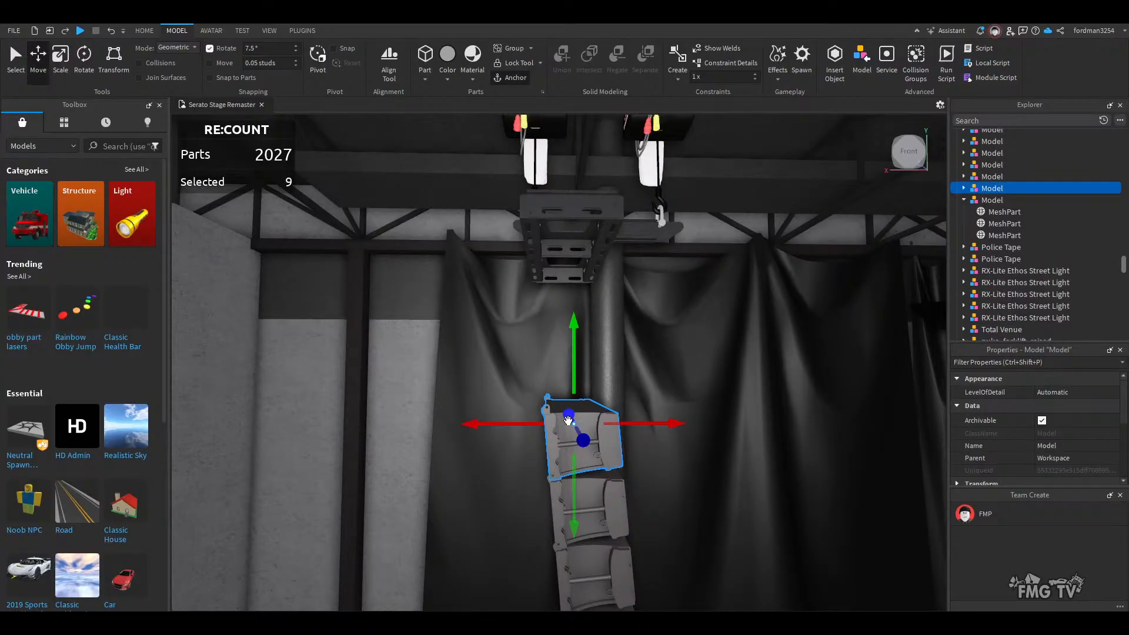
key(ctrl+d)
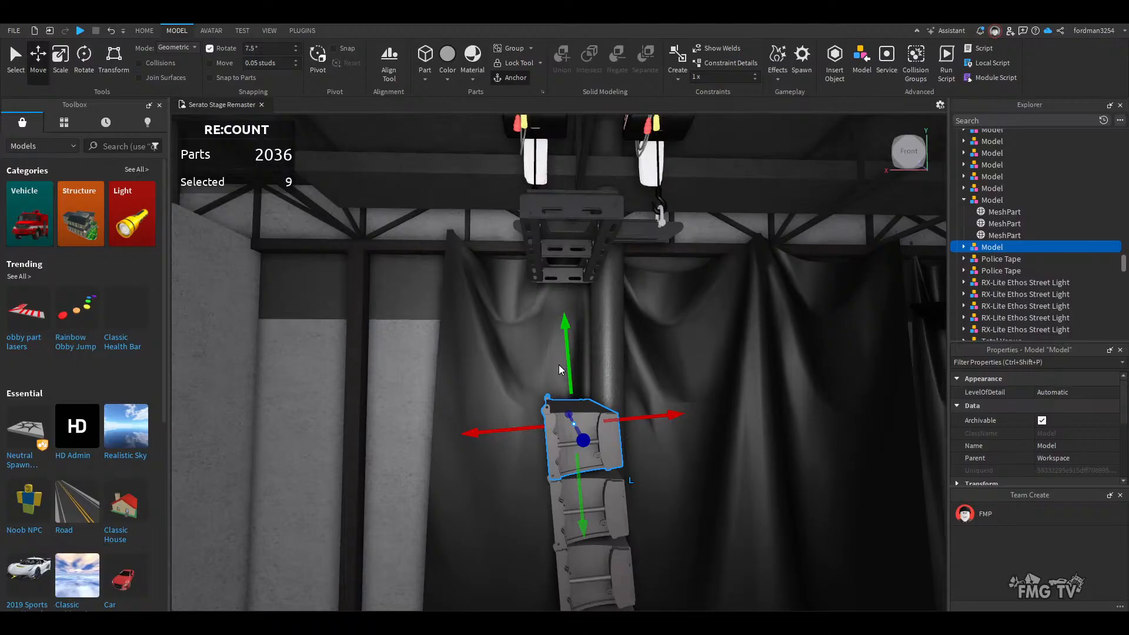
drag(559, 367, 569, 317)
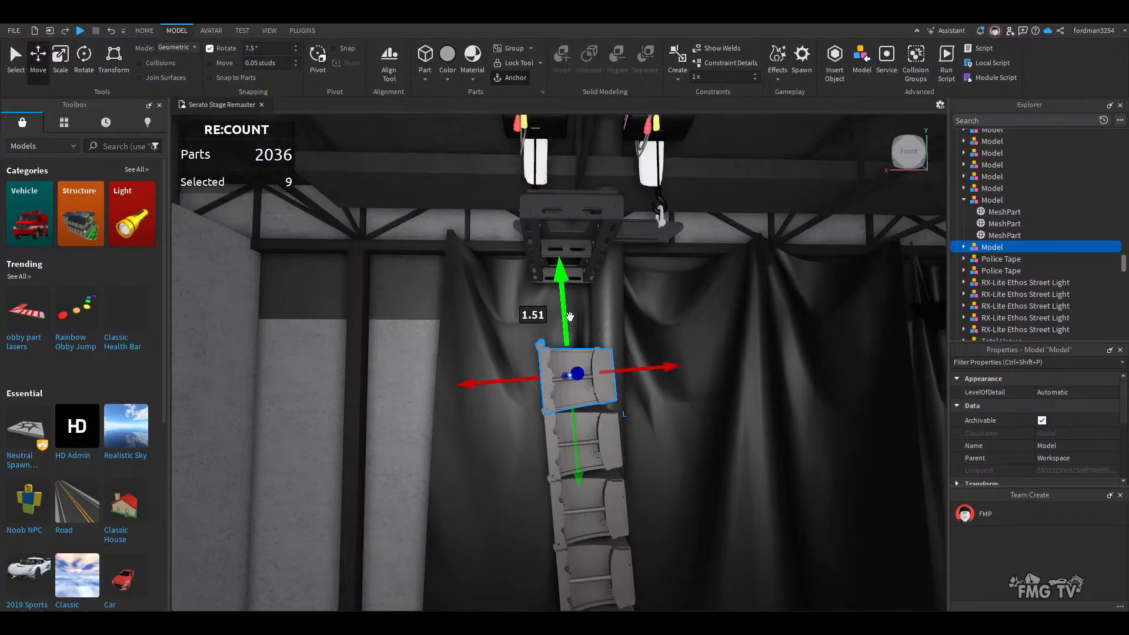
scroll(569, 329, up, 10)
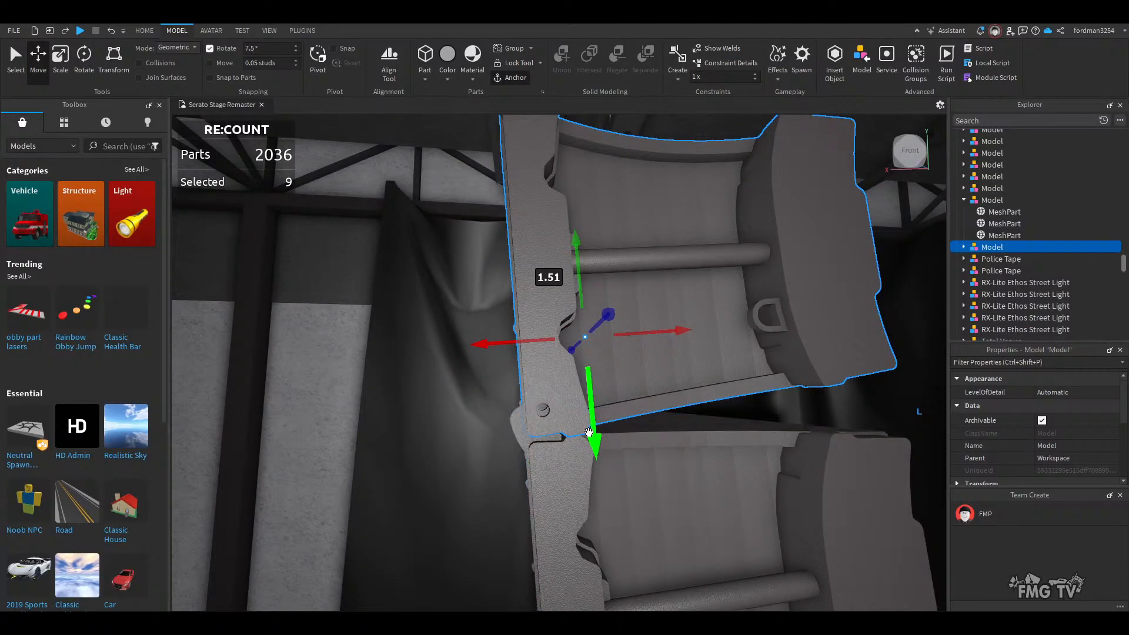
drag(593, 440, 589, 431)
scroll(608, 461, down, 15)
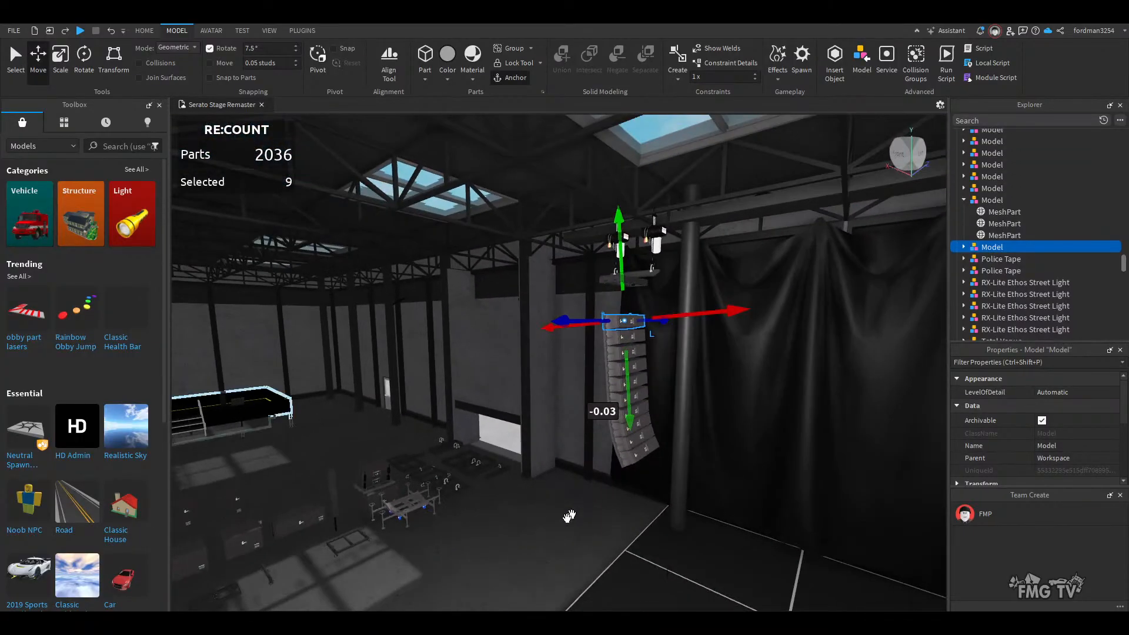
- Deselect the new cabinet and examine the ten-cabinet array from the stage and the side
click(569, 517)
key(w)
right_drag(545, 531, 545, 530)
key(a)
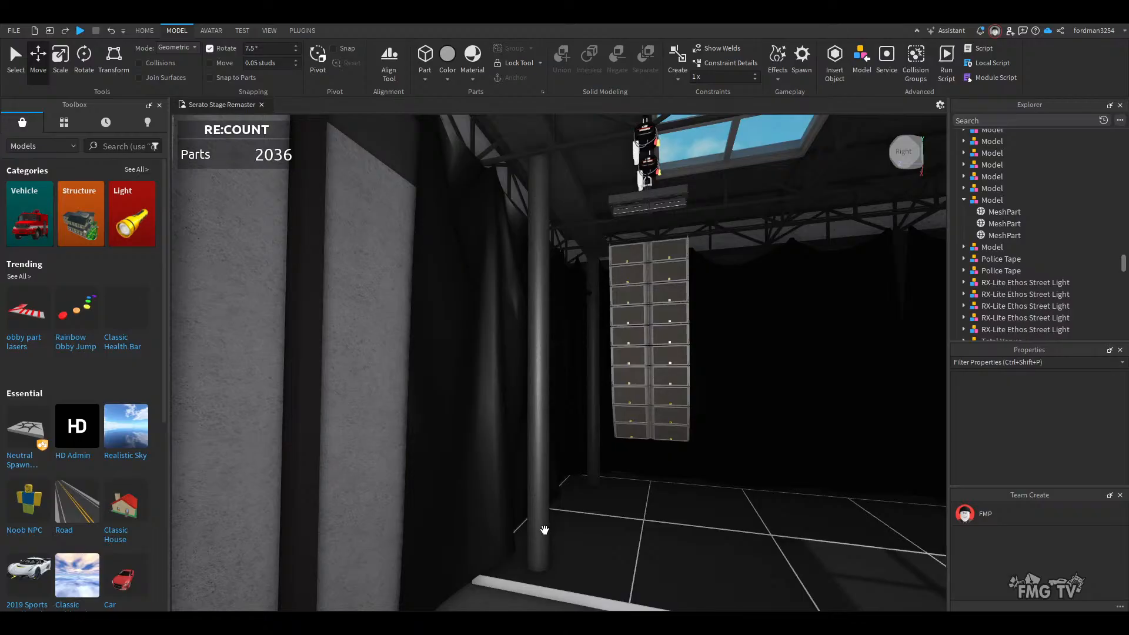
right_drag(640, 513, 639, 514)
key(w)
scroll(640, 514, down, 3)
right_drag(569, 254, 569, 254)
- Select the rigging frame together with both hoist hooks and lower them onto the top cabinet
key(w)
key(s)
key(w)
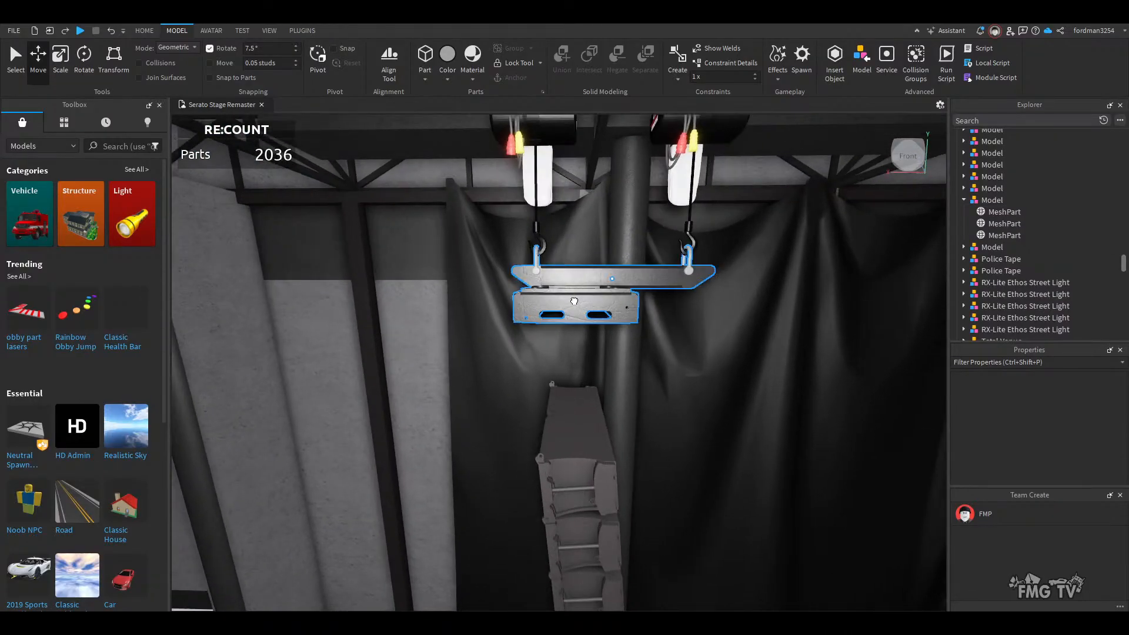
click(574, 301)
ctrl+click(536, 241)
ctrl+click(688, 232)
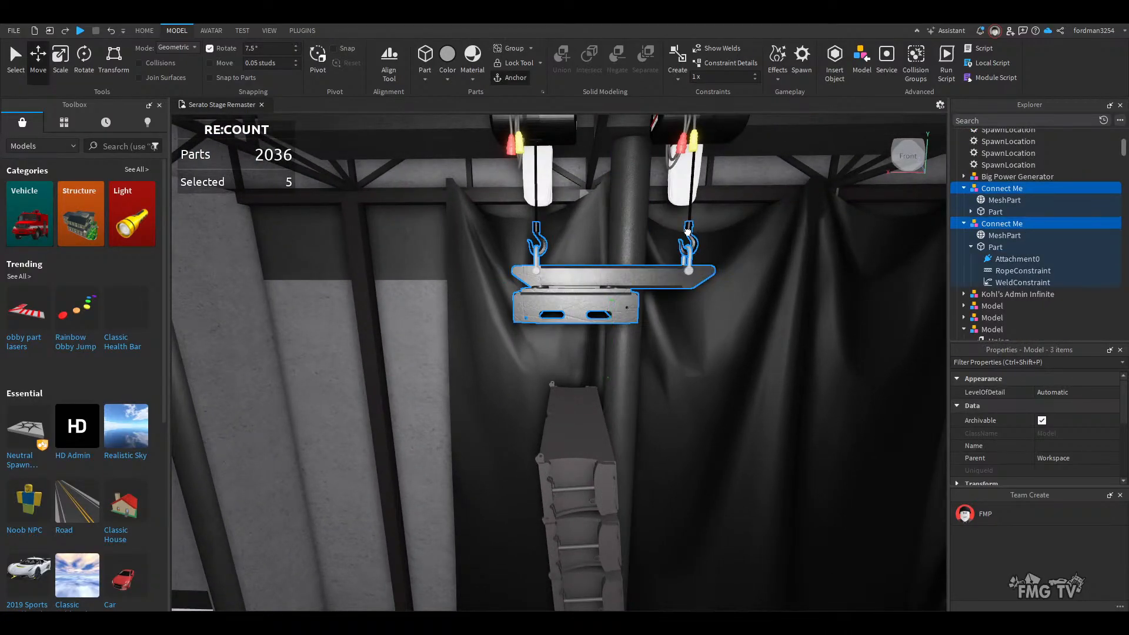
key(s)
right_drag(627, 400, 627, 394)
drag(593, 329, 597, 406)
- Select all ten cabinets without the rigging frame and shift them slightly sideways beneath it
right_drag(597, 406, 605, 502)
key(d)
key(s)
click(578, 545)
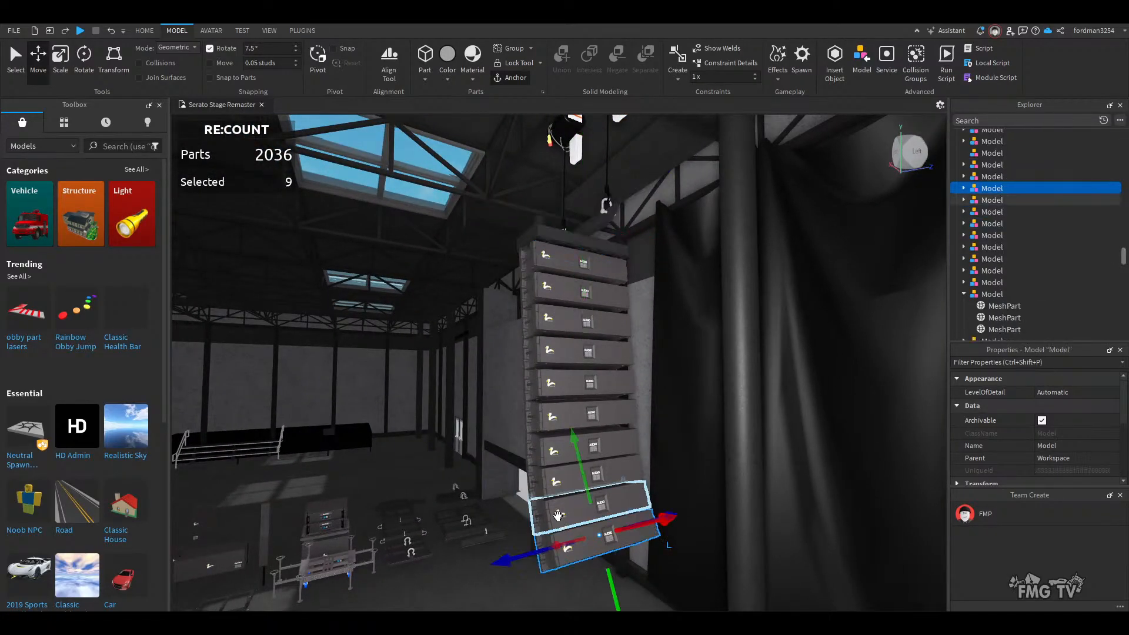
ctrl+click(557, 512)
ctrl+click(555, 481)
ctrl+click(553, 450)
ctrl+click(551, 416)
ctrl+click(551, 384)
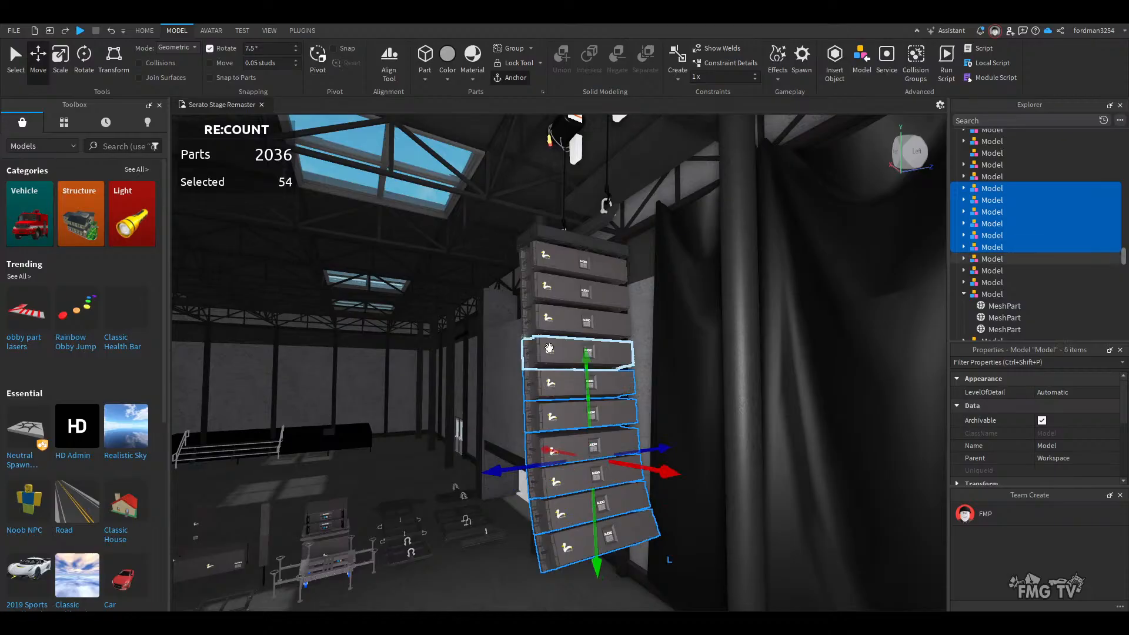
ctrl+click(549, 348)
ctrl+click(547, 318)
ctrl+click(546, 287)
ctrl+click(545, 259)
key(a)
right_drag(515, 375, 516, 377)
key(e)
key(s)
key(d)
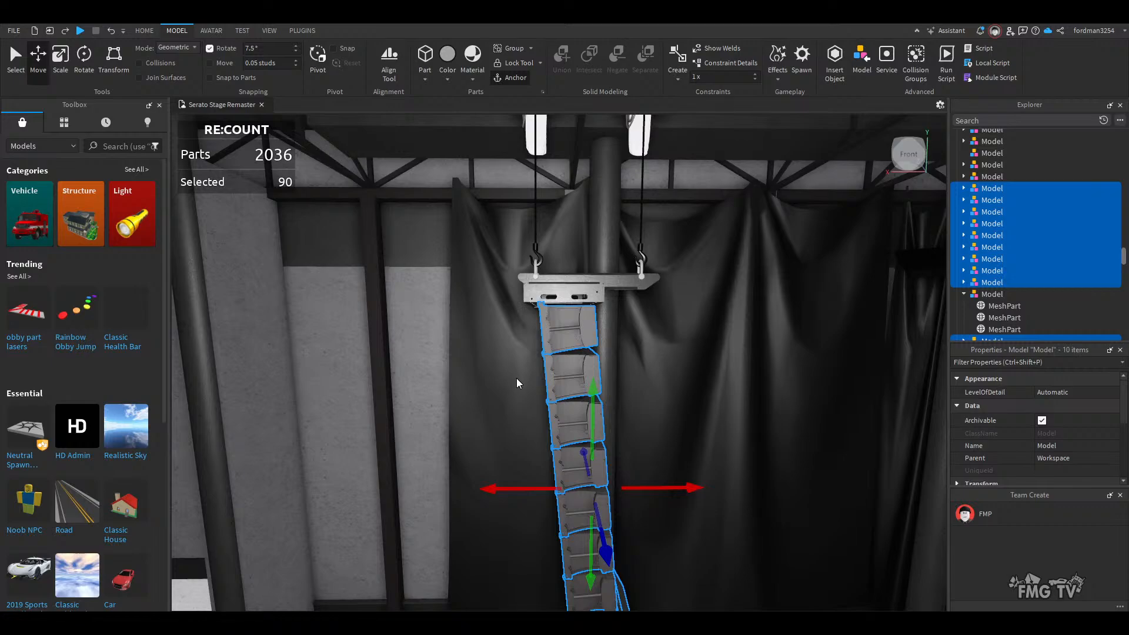
drag(497, 489, 492, 488)
- Shift the ten cabinets further sideways and raise them about 0.08 studs to fit the top hinge to the frame's pin hole
right_drag(535, 428, 536, 429)
key(w)
key(s)
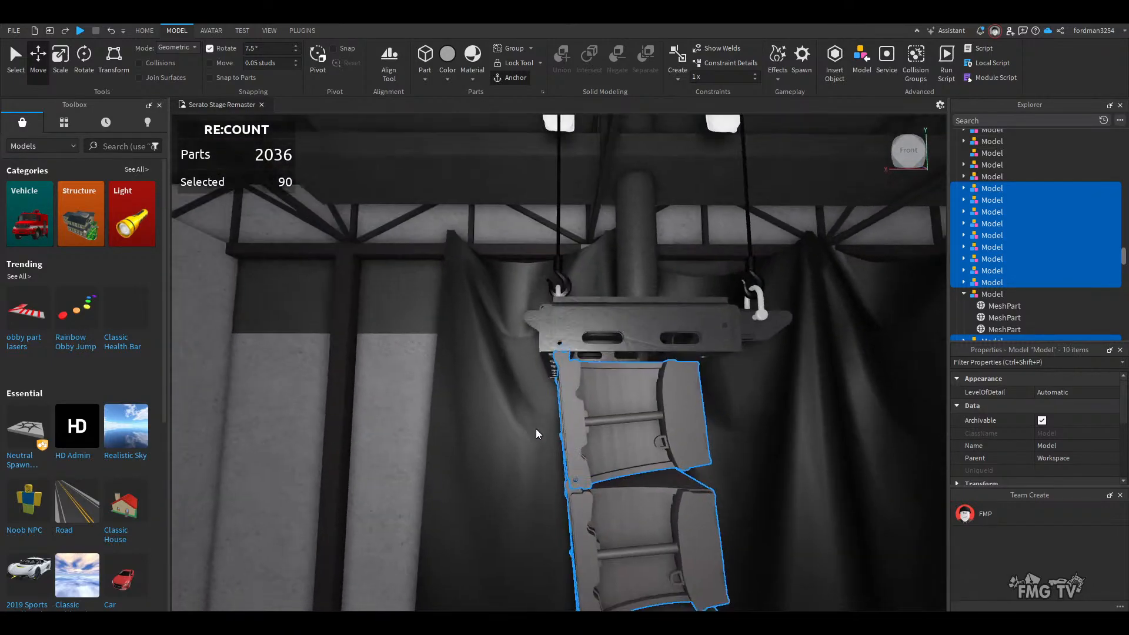
scroll(535, 434, up, 5)
drag(520, 443, 506, 437)
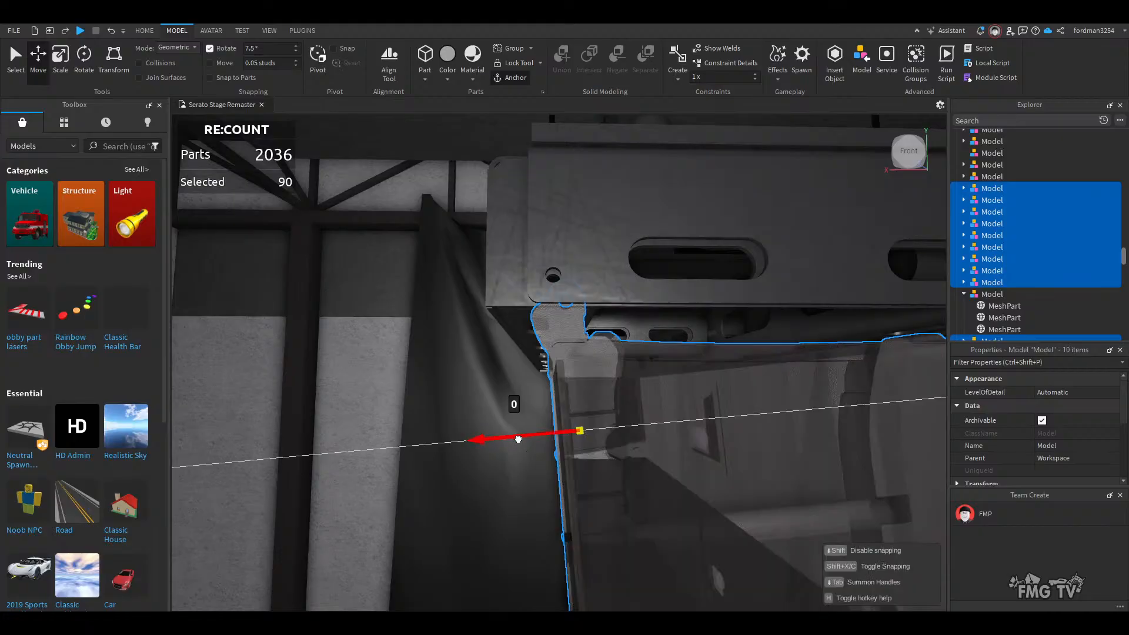
drag(564, 361, 559, 333)
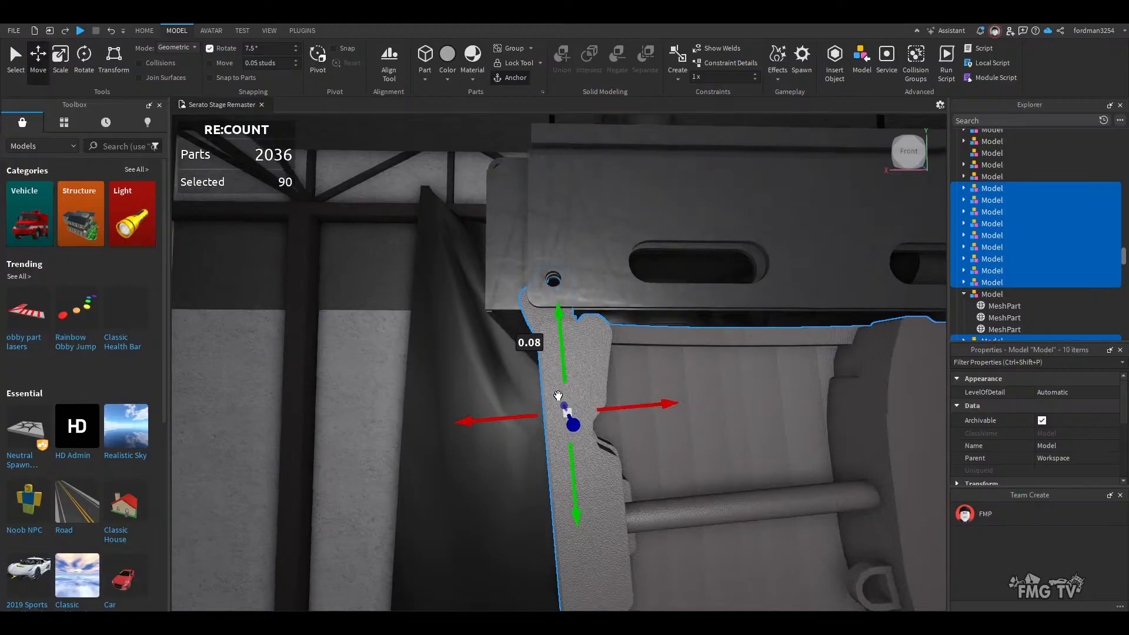
right_drag(558, 395, 558, 395)
drag(565, 354, 561, 353)
- Deselect the cabinets and examine the hanging array from in front of the stage and from the side
right_drag(592, 439, 593, 437)
scroll(593, 439, down, 5)
scroll(593, 439, down, 2)
scroll(593, 436, up, 3)
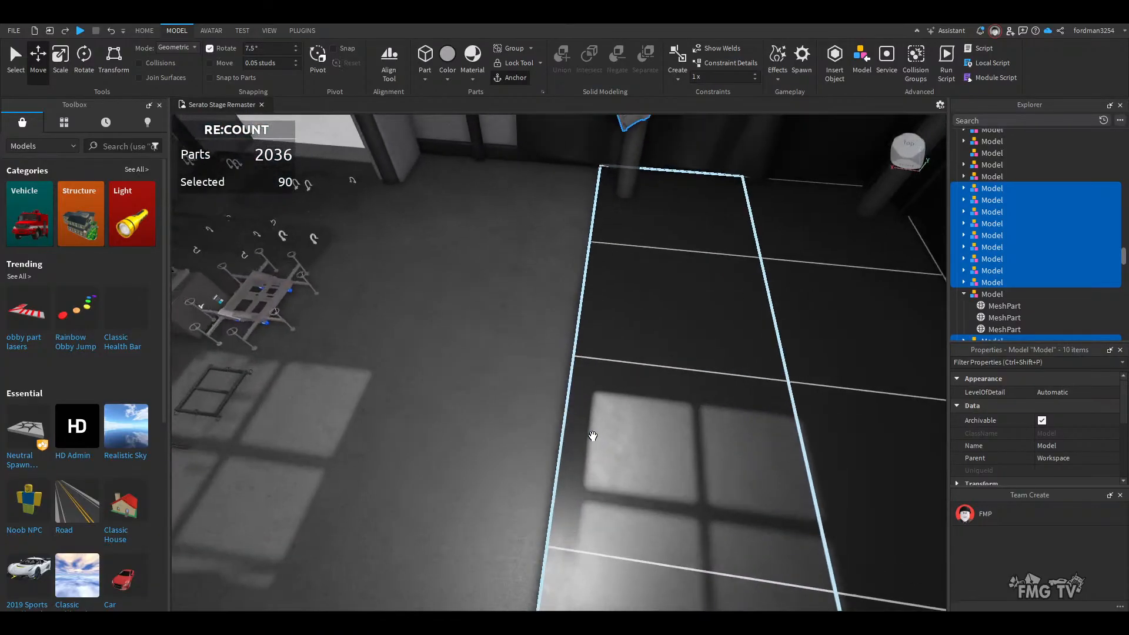
click(502, 387)
right_drag(502, 386, 501, 383)
scroll(502, 383, down, 2)
scroll(502, 383, up, 1)
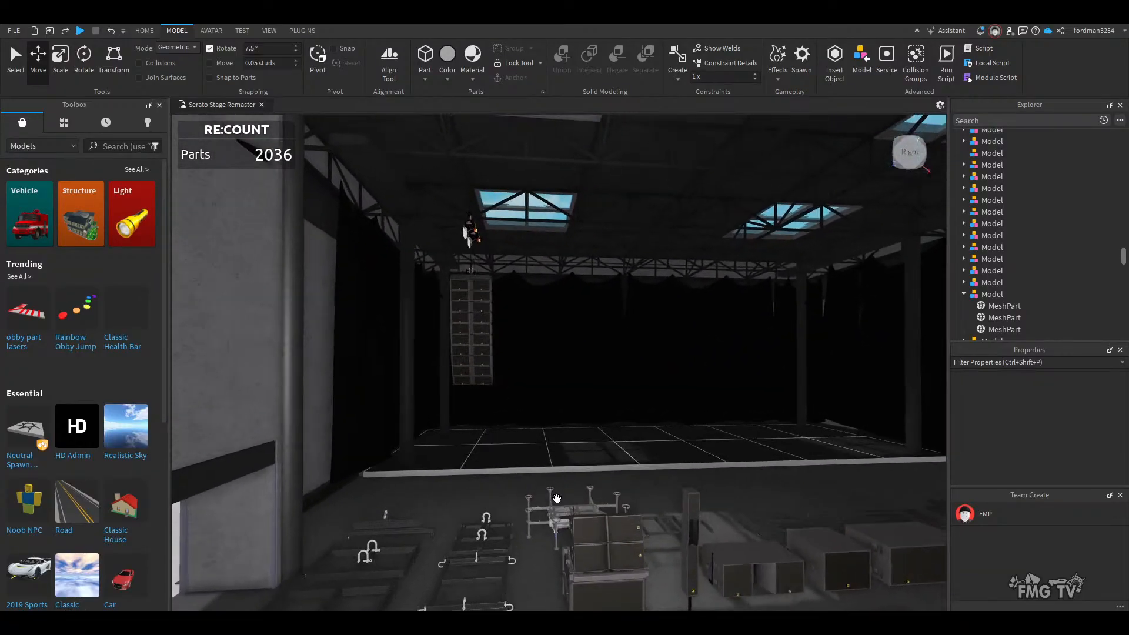
scroll(556, 497, up, 2)
right_drag(556, 497, 556, 499)
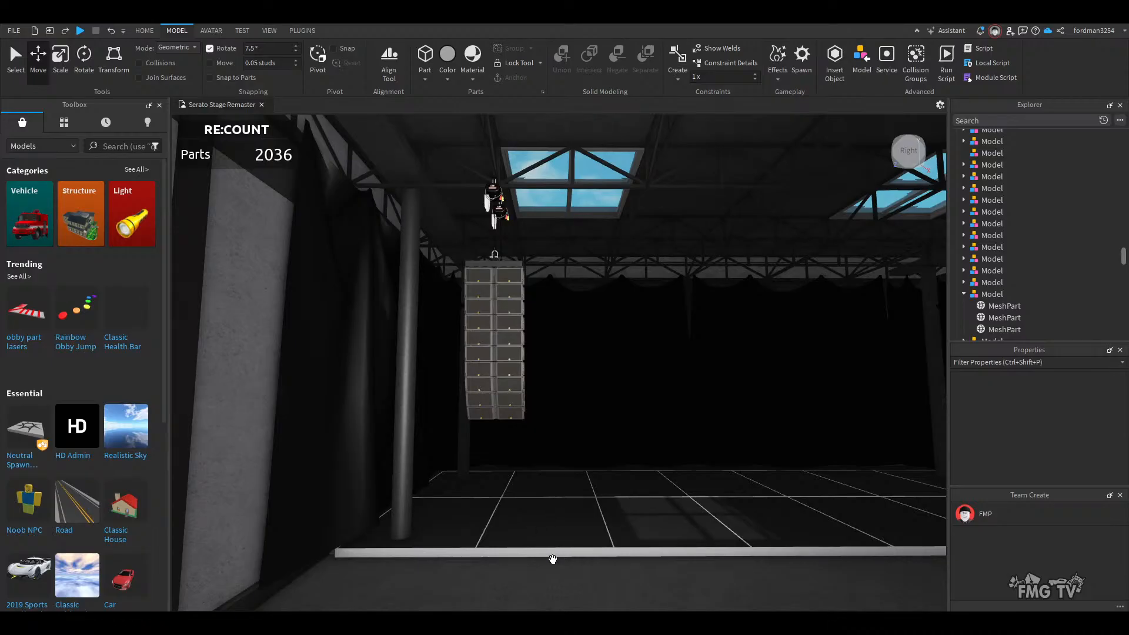
key(d)
right_drag(571, 557, 572, 557)
key(d)
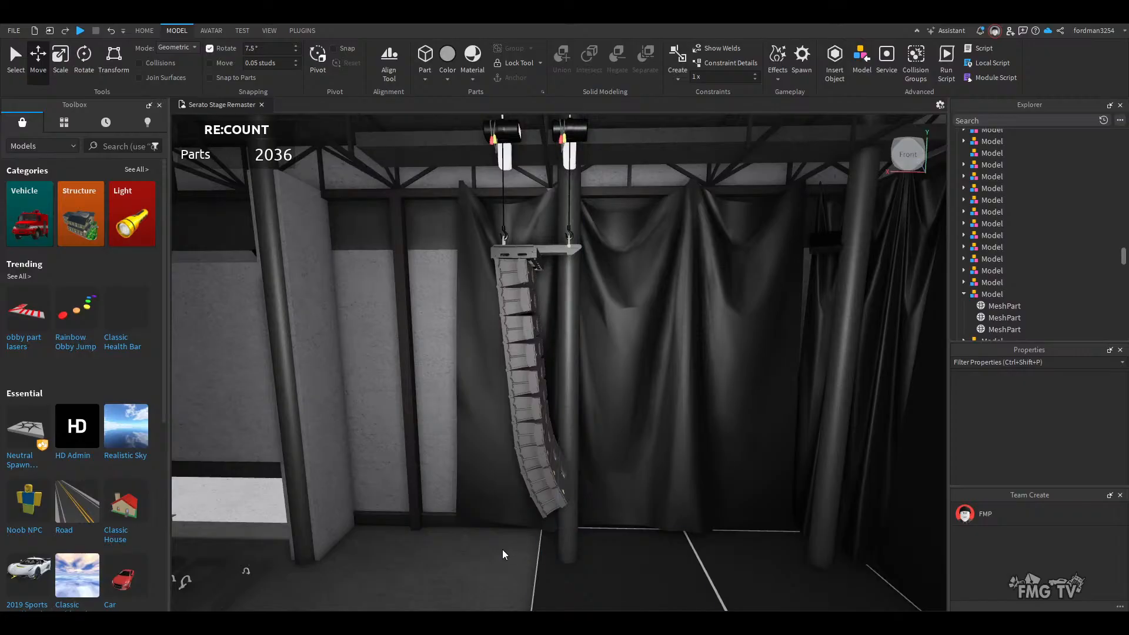
- Select all ten cabinets together with the rigging frame and group them into one model
key(w)
right_drag(502, 549, 502, 549)
key(w)
key(s)
click(565, 546)
ctrl+click(552, 522)
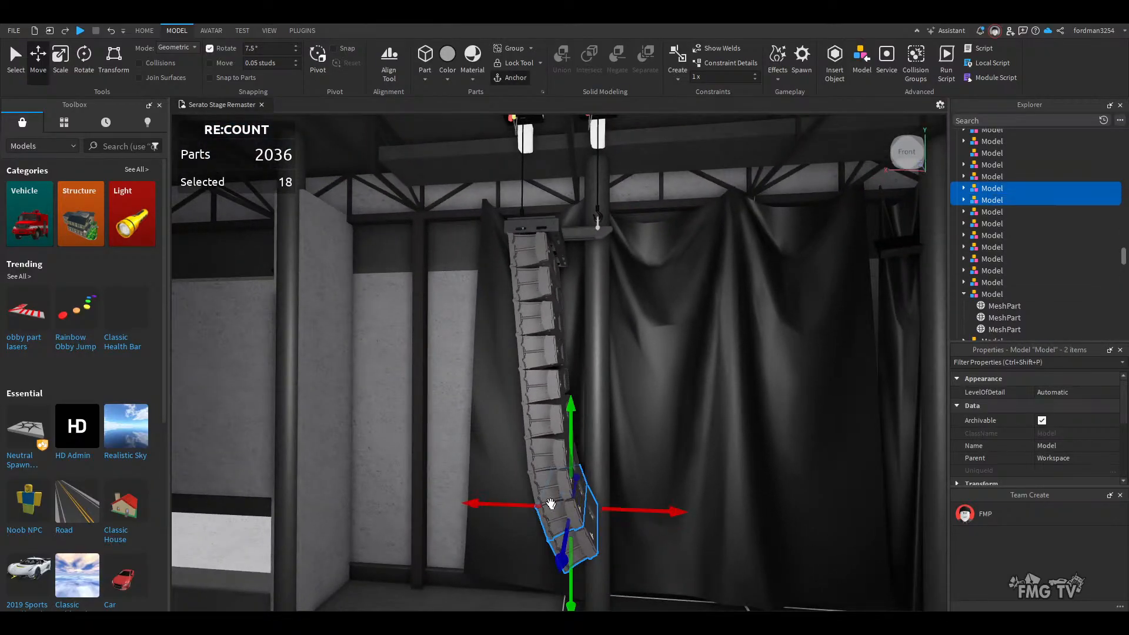
ctrl+click(546, 475)
ctrl+click(542, 442)
ctrl+click(539, 407)
ctrl+click(535, 374)
ctrl+click(532, 347)
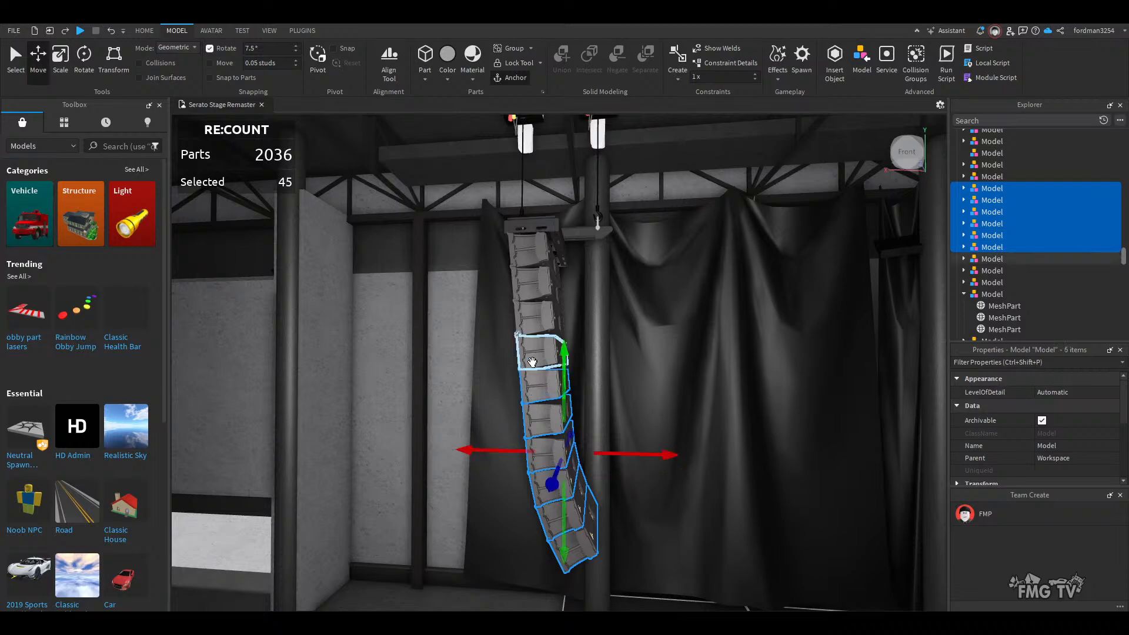
ctrl+click(531, 318)
ctrl+click(532, 282)
ctrl+click(531, 249)
ctrl+click(532, 224)
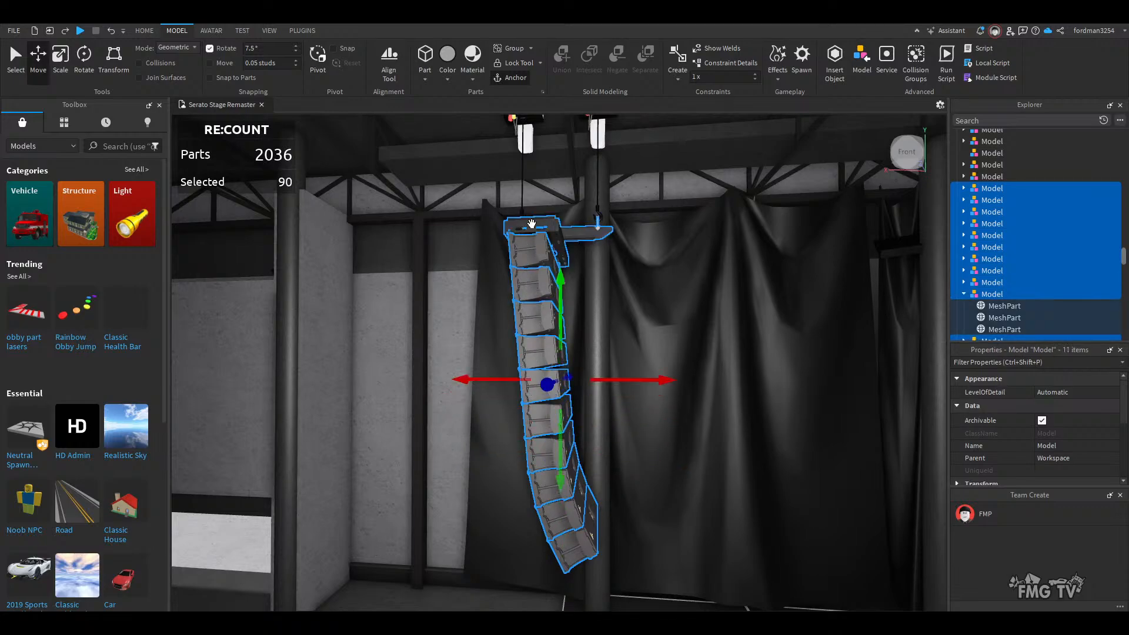
key(ctrl+g)
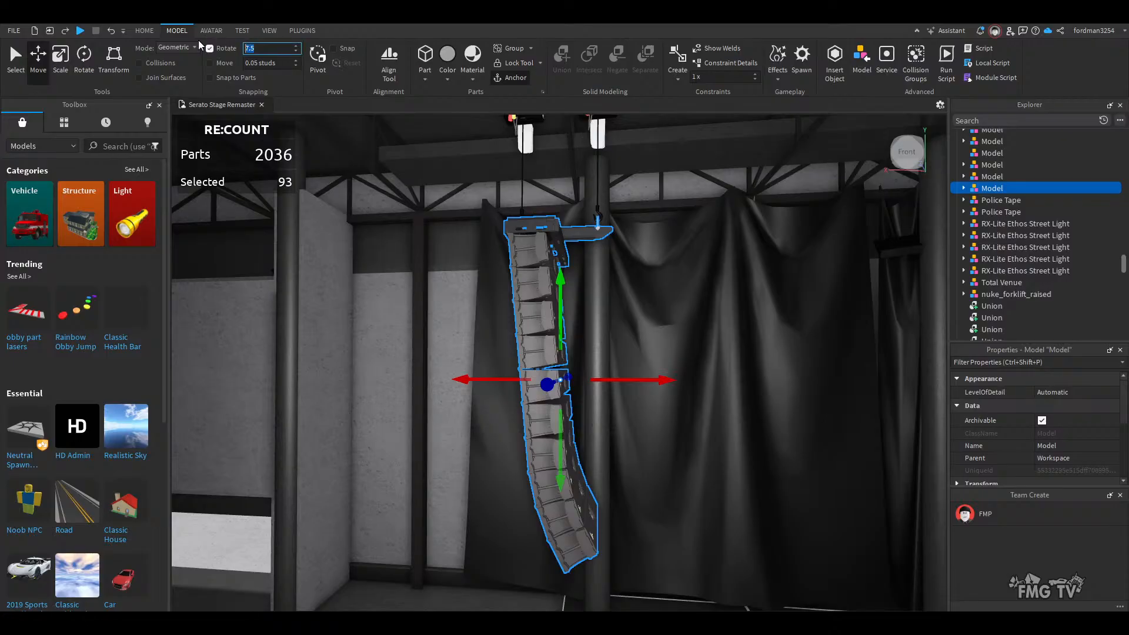
- Set the rotation snap to 2.5° and tilt the grouped array so its lower end swings toward the stage column
text(2.5)
key(Return)
click(92, 70)
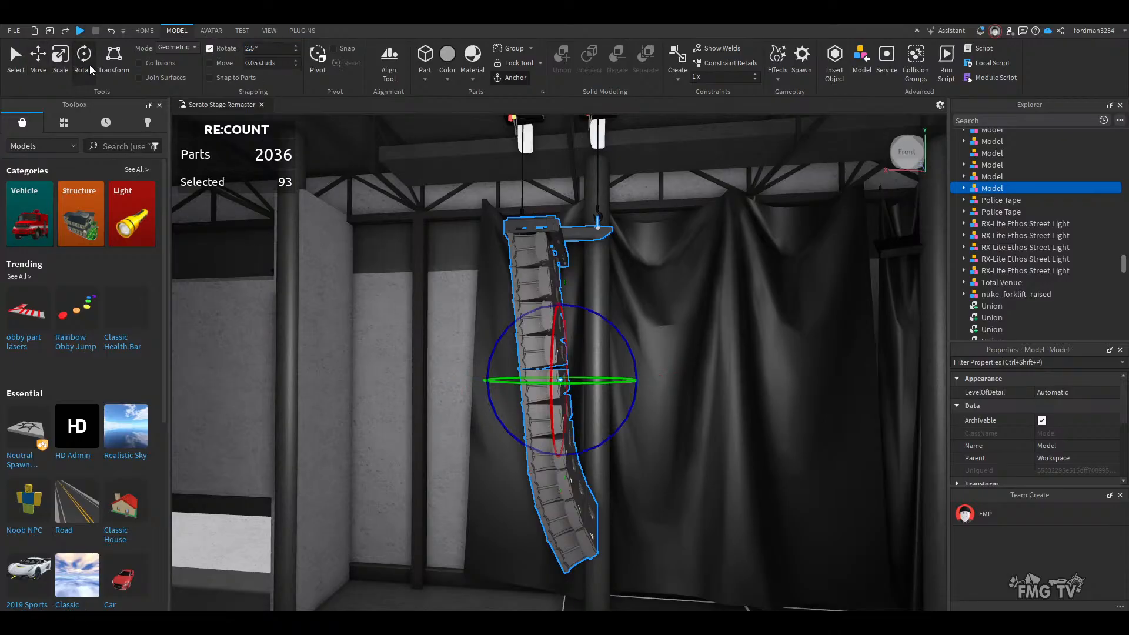
mouse_move(500, 346)
mouse_down()
mouse_move(484, 341)
mouse_move(491, 355)
mouse_up()
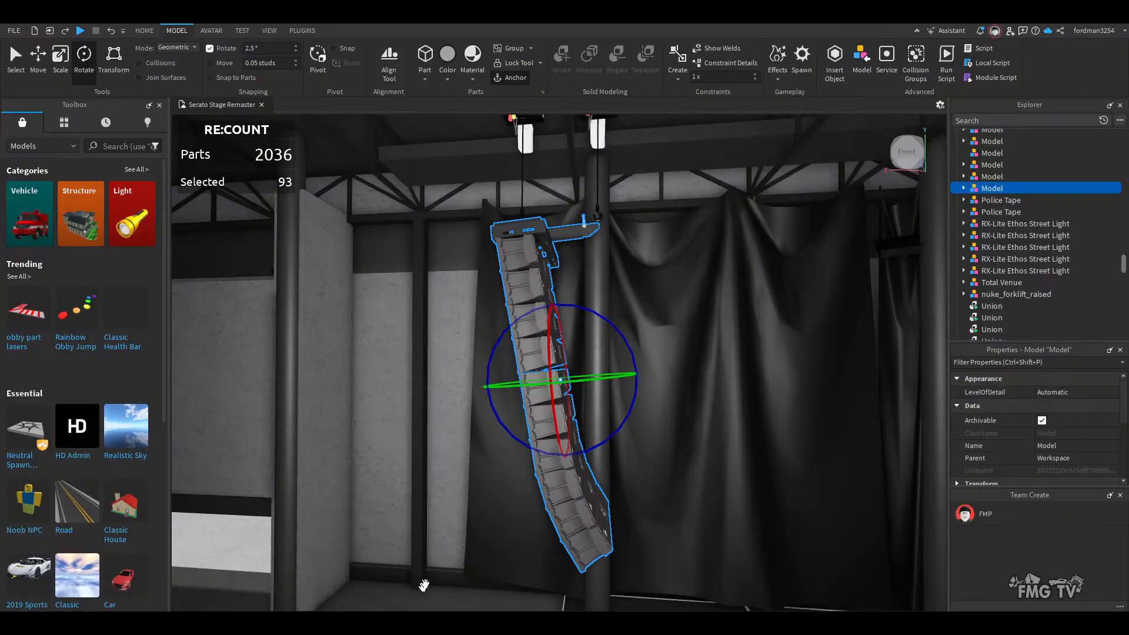
- Examine the tilted array and the position of its frame relative to the hoist hooks
right_drag(450, 558, 449, 558)
key(s)
click(524, 514)
right_drag(529, 513, 529, 514)
key(w)
key(d)
key(s)
key(w)
key(s)
key(s)
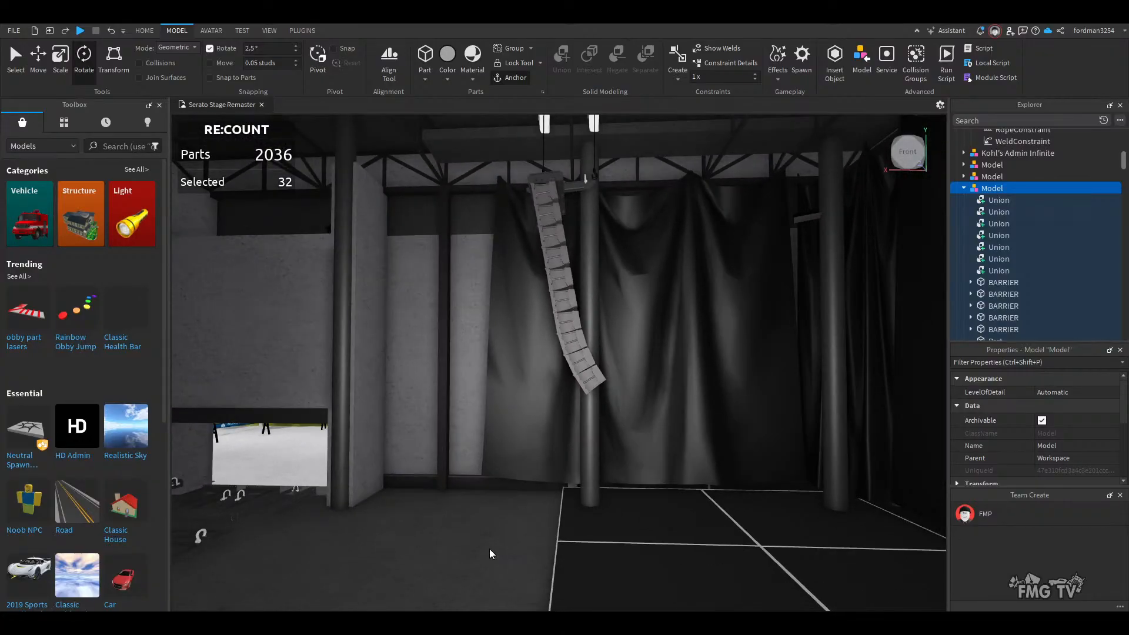
key(w)
right_drag(489, 549, 497, 509)
key(w)
key(s)
key(w)
key(s)
key(w)
key(s)
- Reselect the grouped array and move it about 0.698 studs sideways to bring its shackles under the hoist hooks
click(497, 509)
click(39, 58)
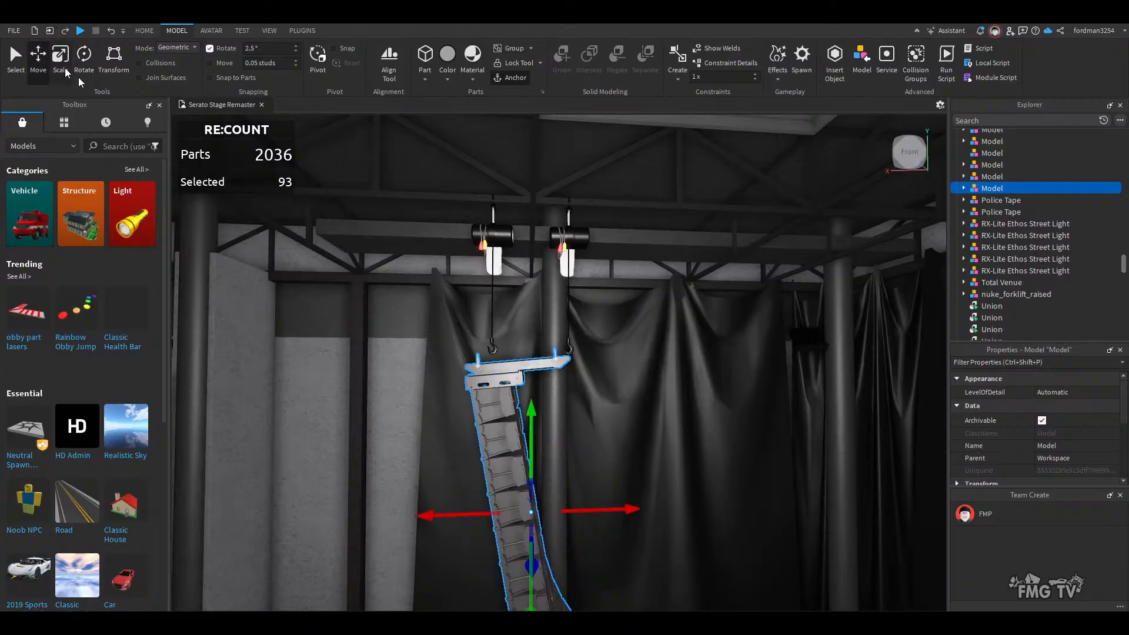
drag(603, 509, 617, 517)
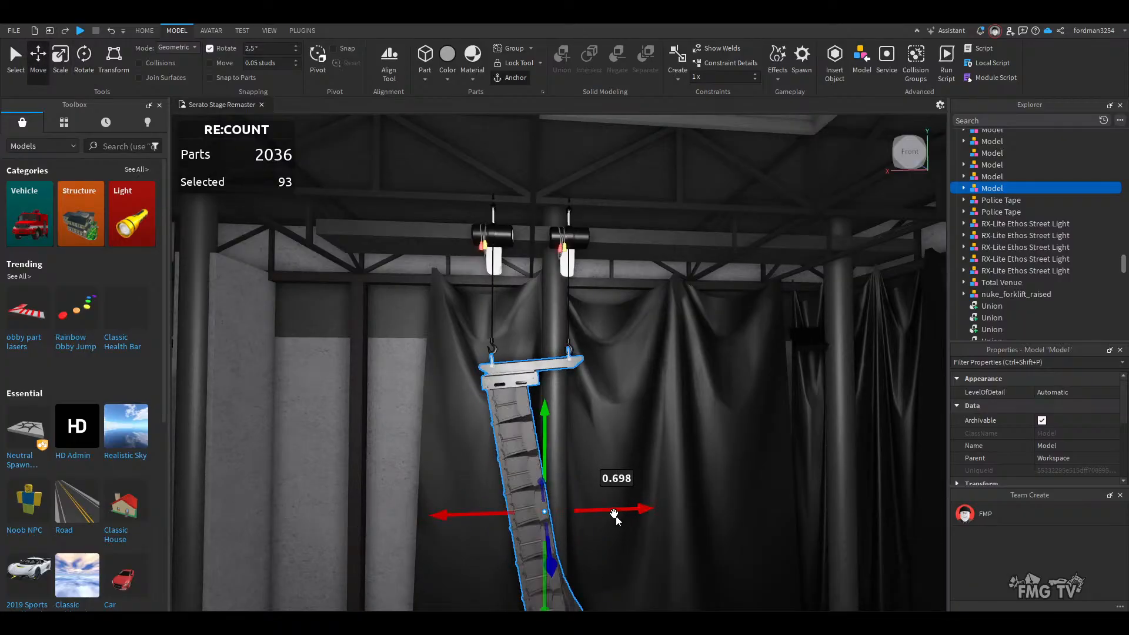
- Lower the grouped array about 0.093 studs and fine-tune its position so the frame's shackles meet the hoist hooks
key(w)
right_drag(602, 502, 602, 502)
key(s)
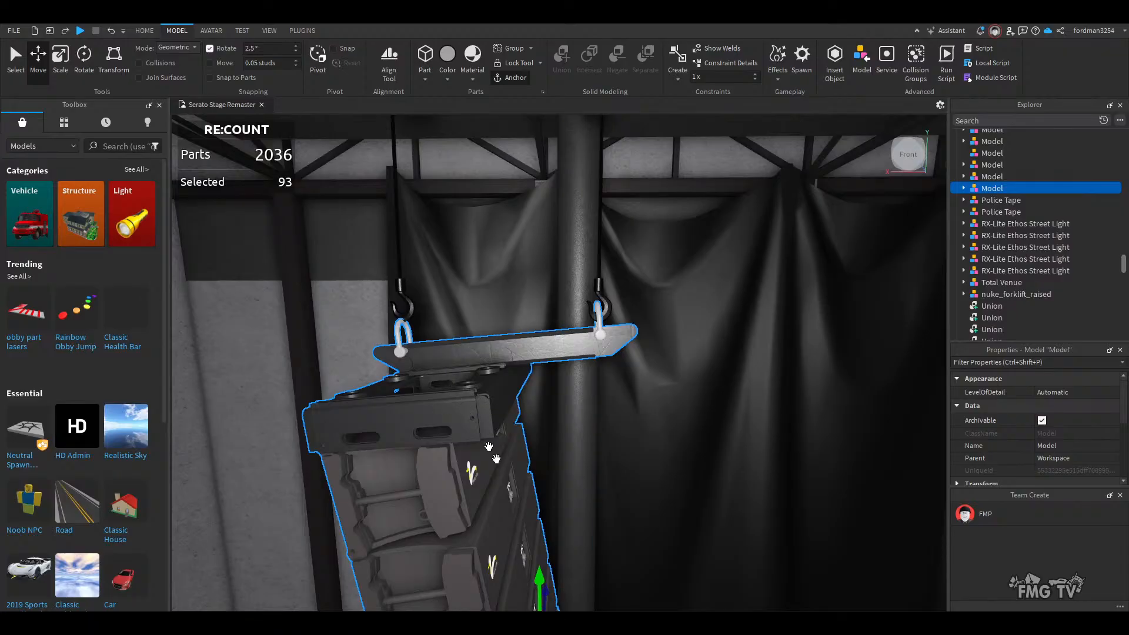
drag(544, 570, 544, 576)
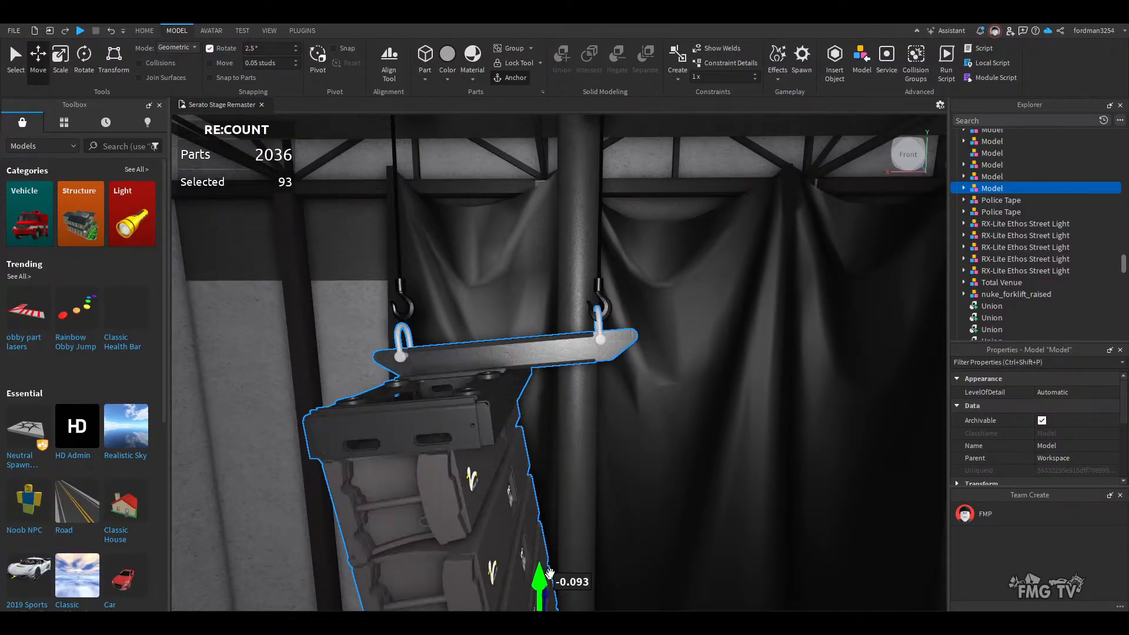
scroll(545, 576, down, 2)
drag(650, 549, 649, 549)
- Deselect the array and examine its tilt from below the stage edge and from the side
scroll(633, 542, down, 4)
right_drag(633, 542, 510, 525)
click(510, 526)
key(w)
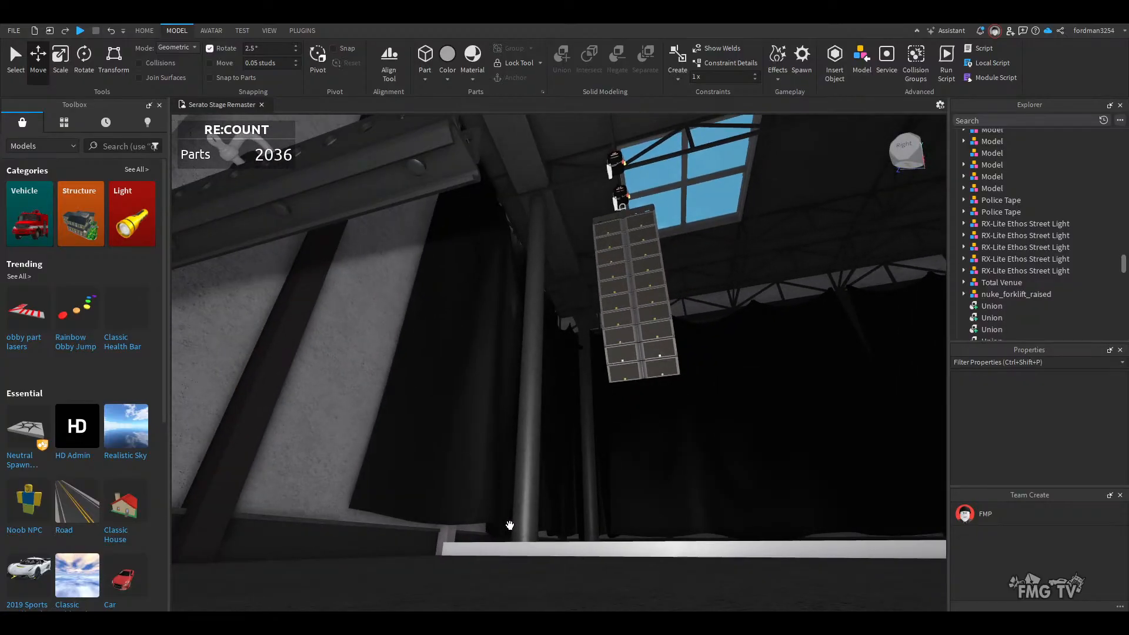
right_drag(510, 525, 510, 525)
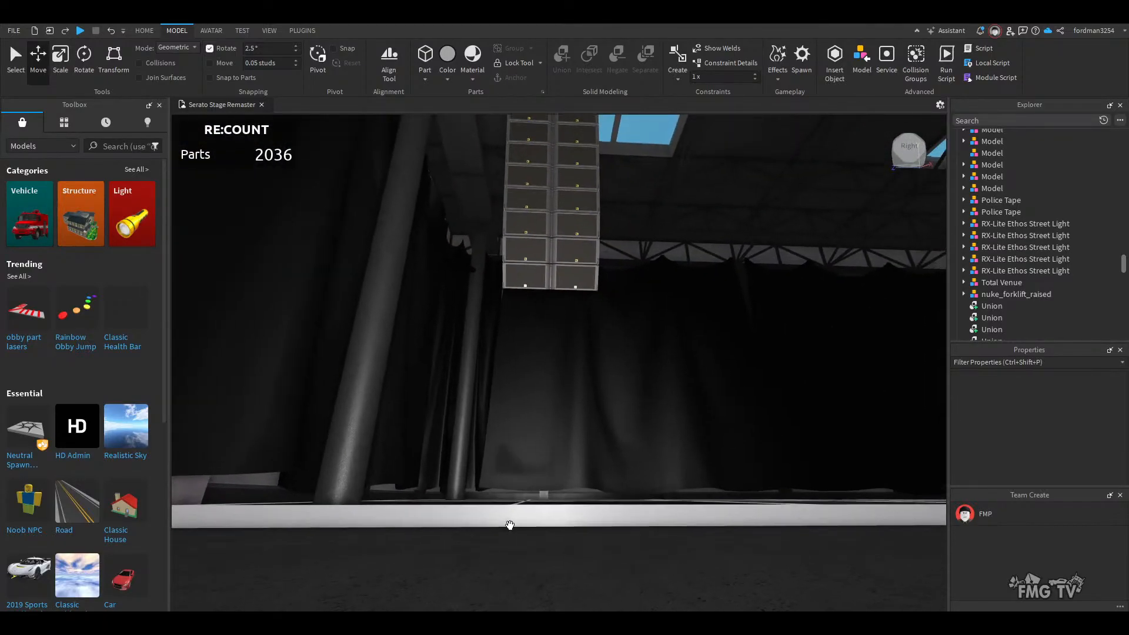
right_drag(606, 571, 606, 572)
key(s)
key(a)
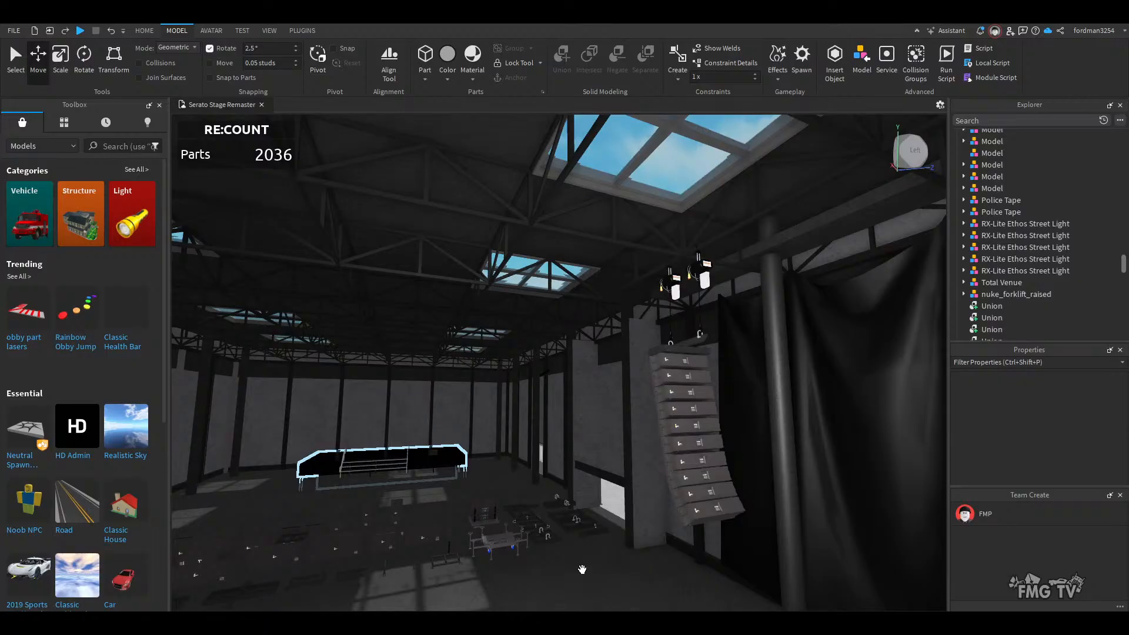
- Lower the first hoist hook about 0.277 studs to meet the shackle on the array's frame
key(w)
right_drag(606, 563, 605, 530)
key(w)
key(s)
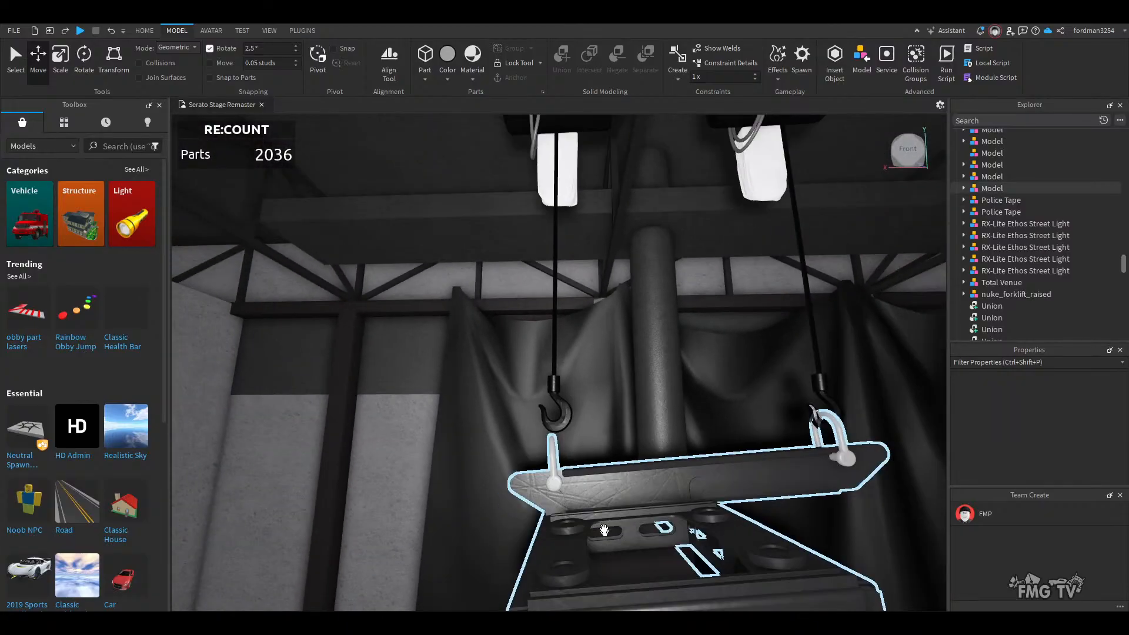
click(564, 428)
drag(552, 475, 541, 498)
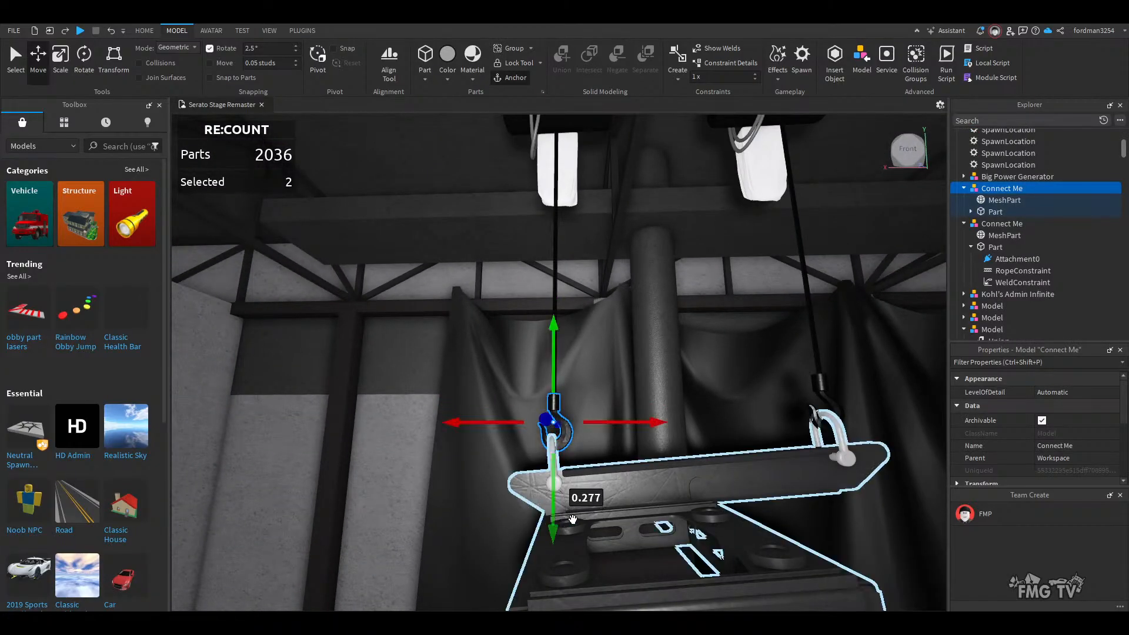
key(d)
scroll(573, 520, down, 1)
scroll(573, 520, down, 1)
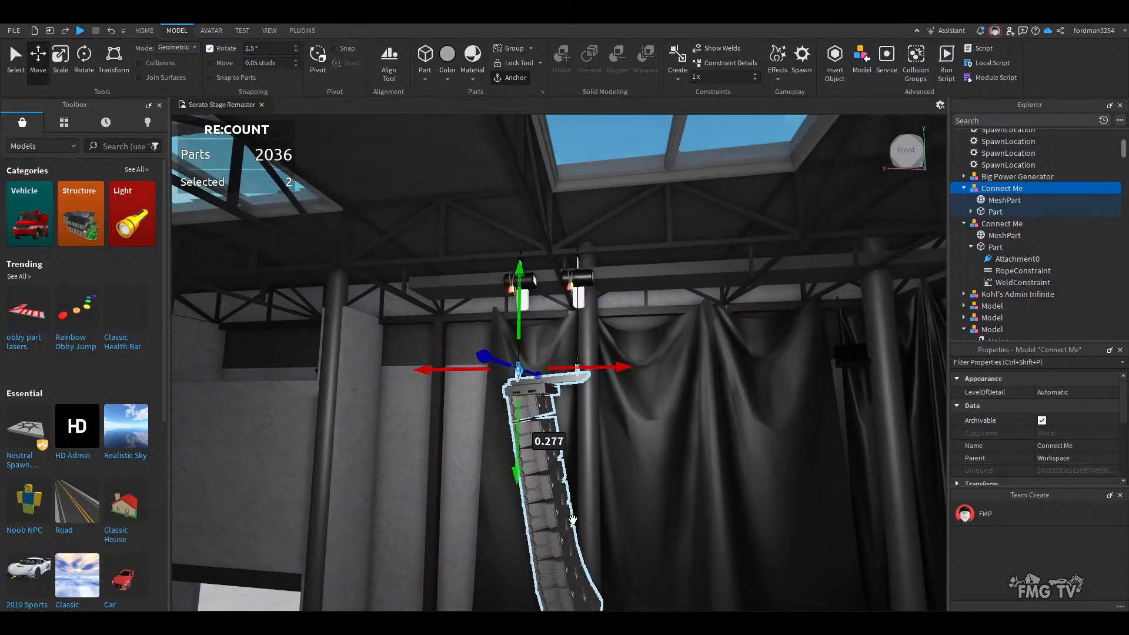
scroll(573, 519, up, 4)
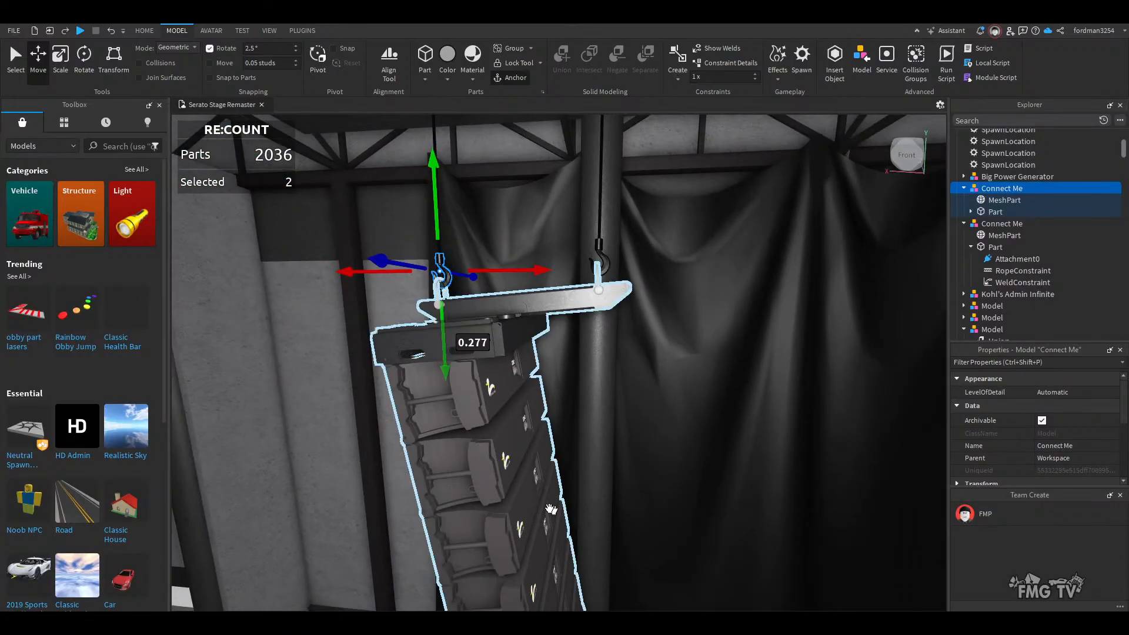
- Select the array and nudge it slightly sideways to line up its frame's shackles with the hoist hooks
click(551, 509)
drag(630, 576, 617, 575)
key(a)
right_drag(601, 515, 601, 515)
click(663, 388)
drag(629, 289, 614, 293)
- Examine the hanging array from the venue floor in front of the stage and clear the selection
key(a)
right_drag(473, 479, 474, 479)
key(d)
key(w)
key(a)
key(s)
key(s)
key(s)
click(521, 535)
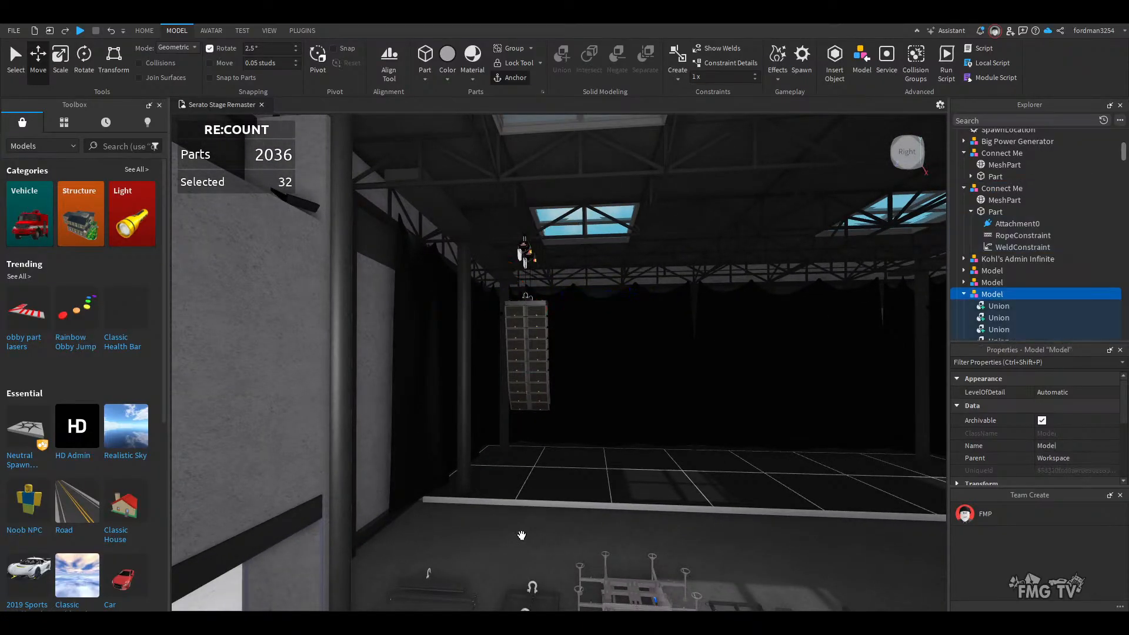
right_drag(521, 536, 524, 536)
click(646, 538)
key(w)
key(d)
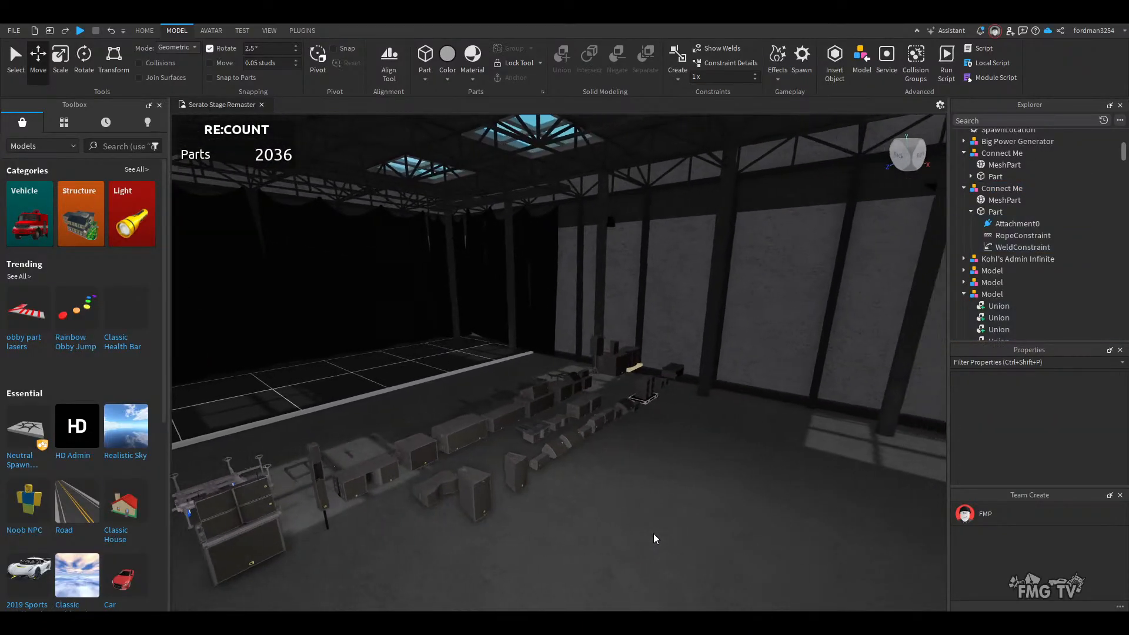
- Examine the array's curve and hanging height from across the floor and from both sides of the stage
key(w)
key(d)
right_drag(652, 529, 654, 533)
right_drag(652, 529, 660, 554)
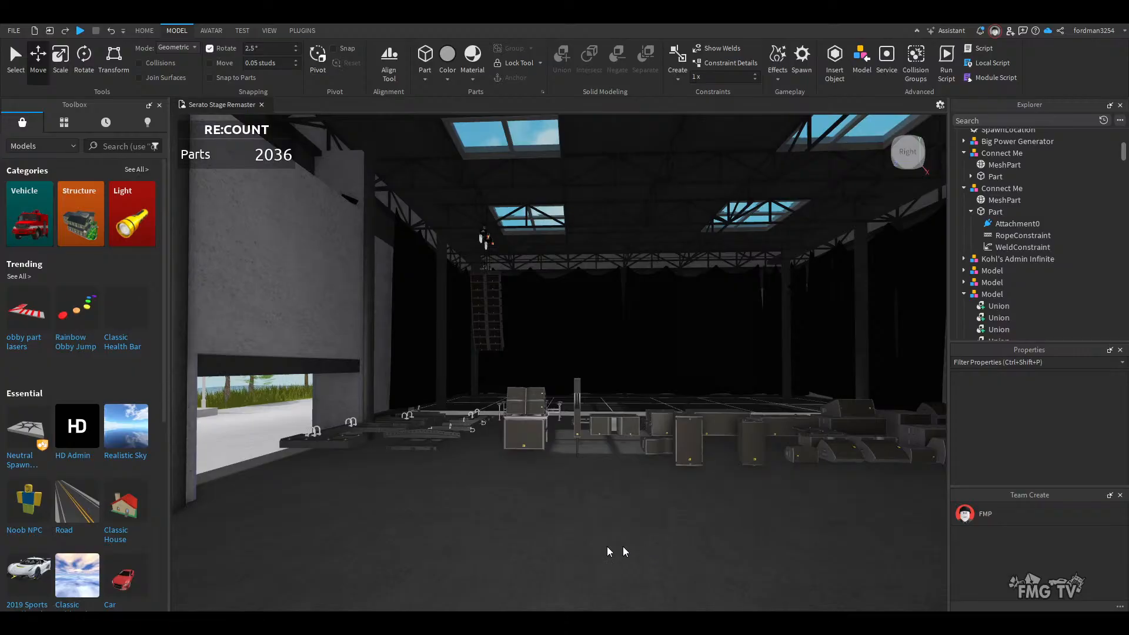
key(w)
right_drag(598, 544, 598, 544)
key(s)
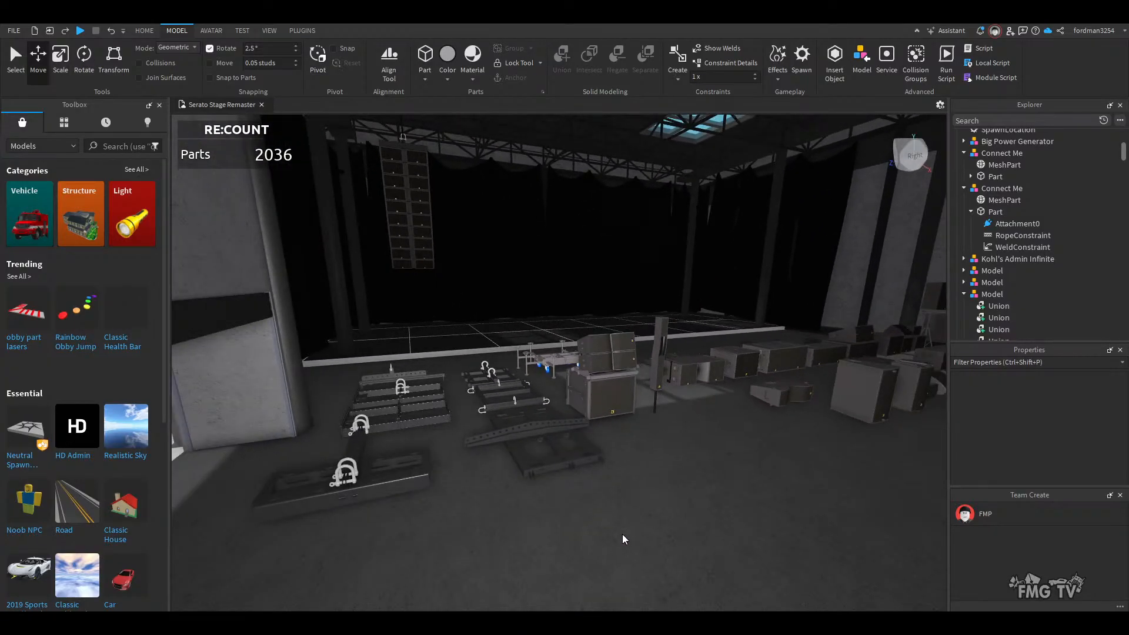
key(w)
right_drag(628, 522, 628, 522)
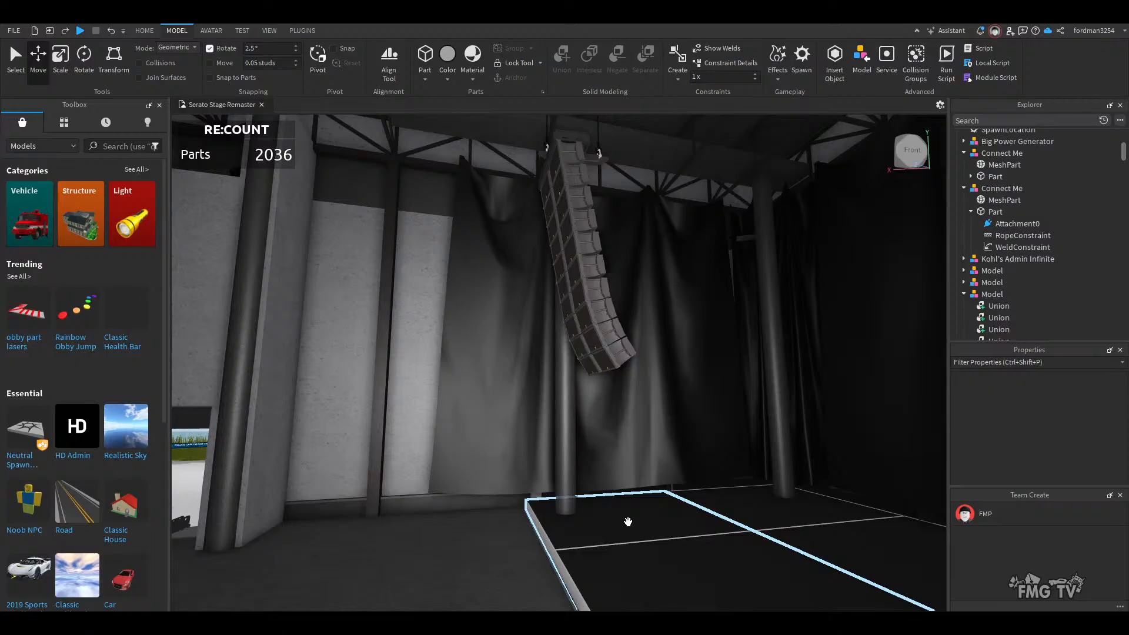
right_drag(628, 523, 613, 531)
key(w)
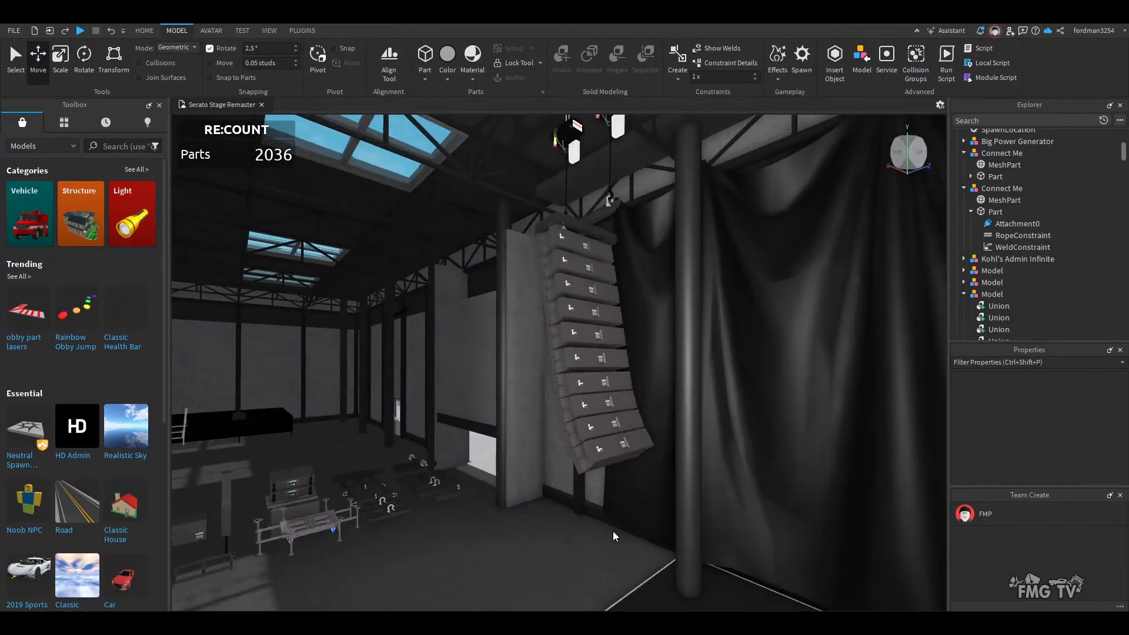
- Inspect the array's rigging frame, the rear of its cabinets and its side profile up close
click(570, 318)
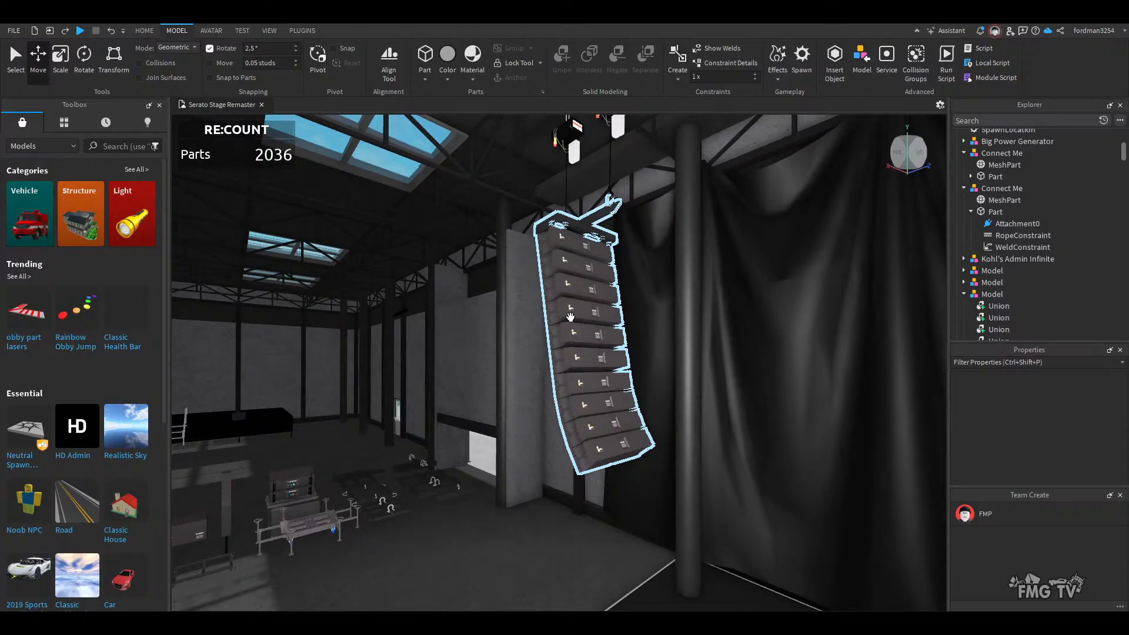
right_drag(570, 318, 577, 401)
click(576, 401)
key(f)
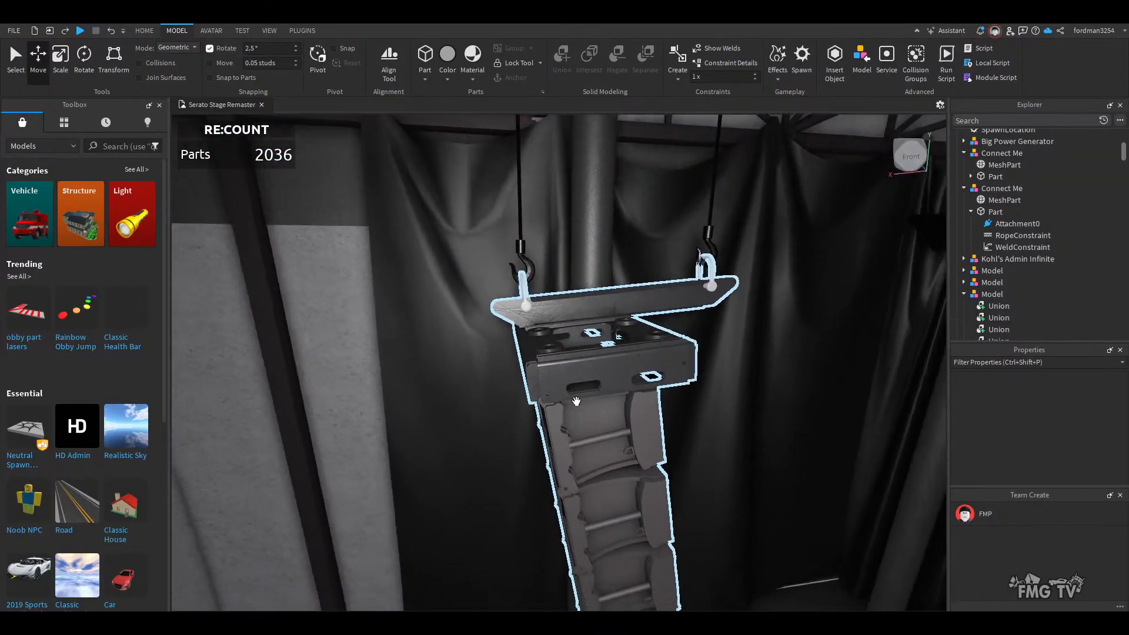
scroll(576, 401, up, 5)
scroll(580, 383, down, 8)
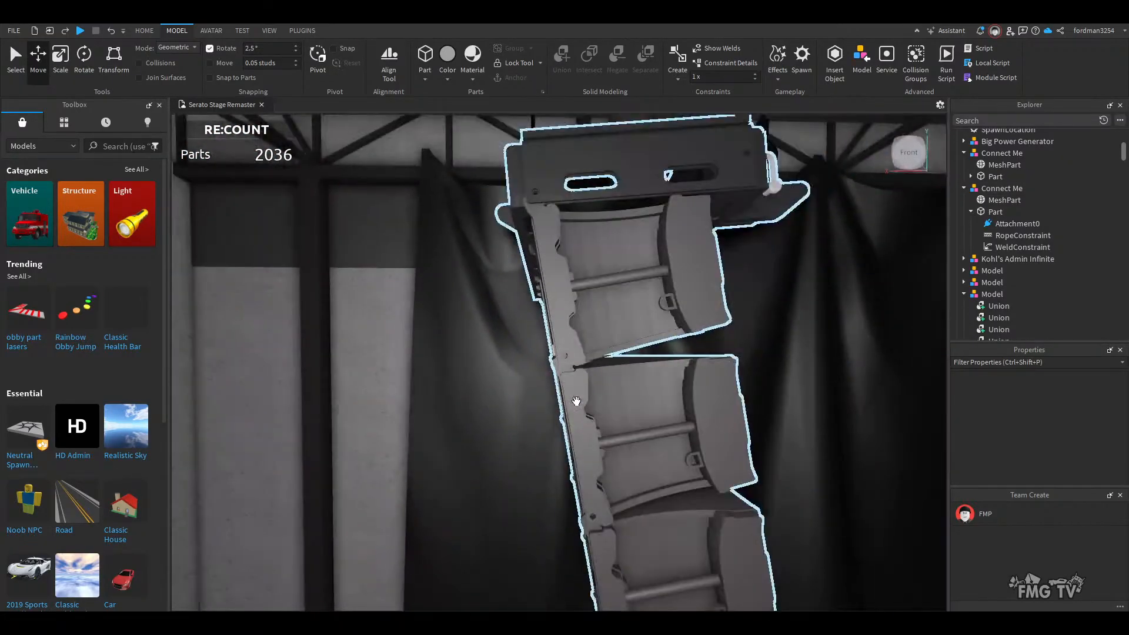
scroll(614, 390, down, 8)
right_drag(614, 391, 615, 400)
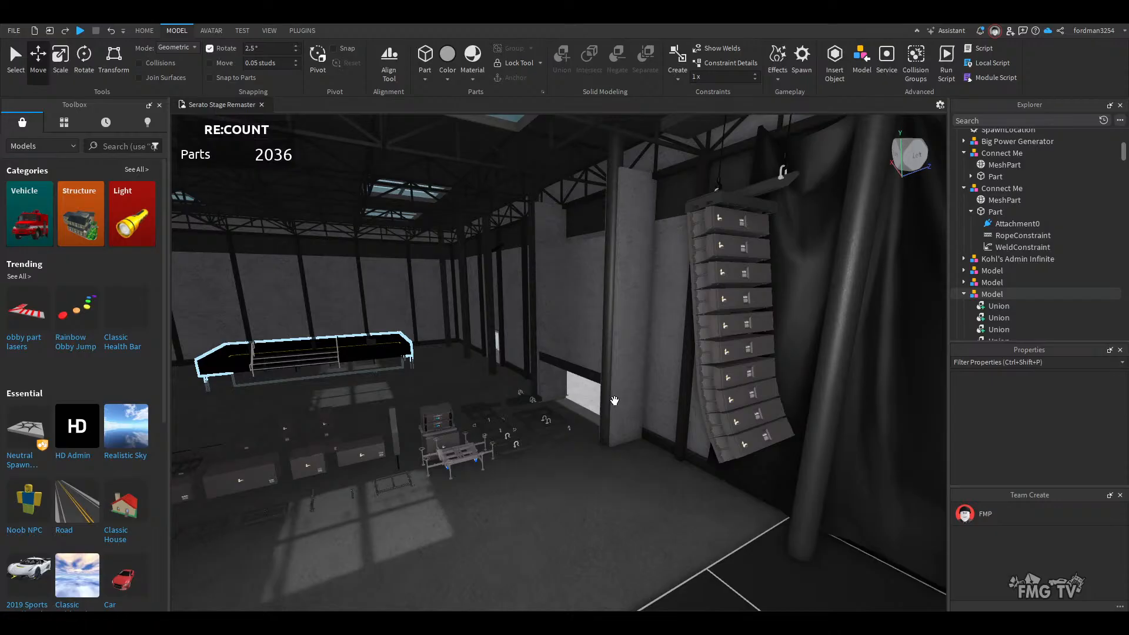
right_drag(614, 400, 614, 400)
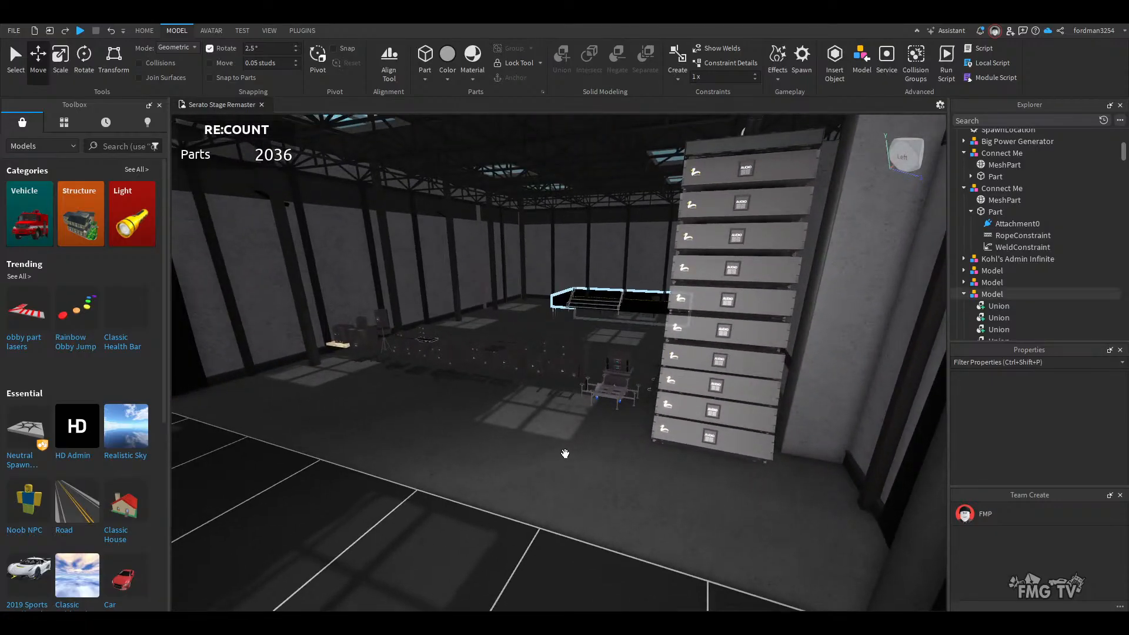
right_drag(565, 454, 565, 453)
scroll(565, 454, up, 3)
scroll(565, 453, down, 3)
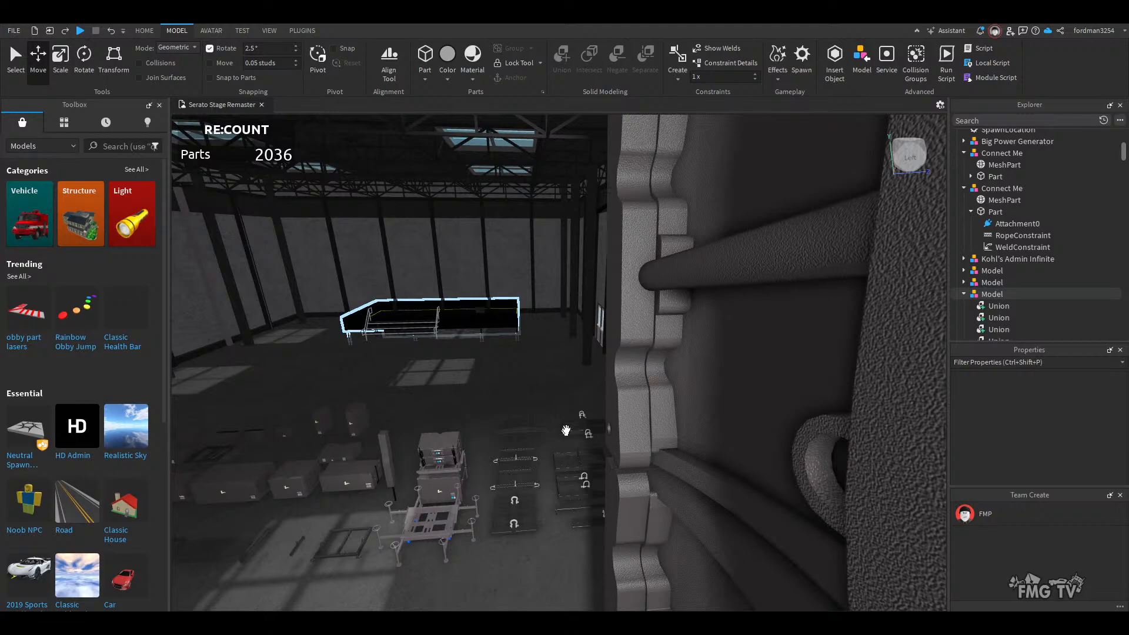
right_drag(570, 369, 563, 388)
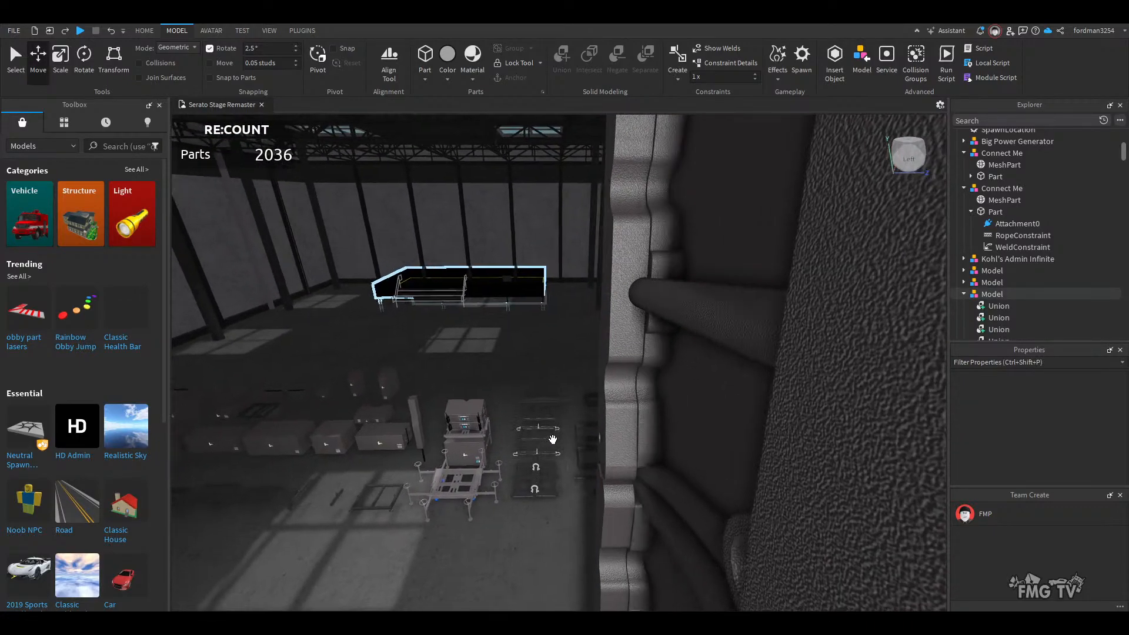
right_drag(553, 439, 557, 458)
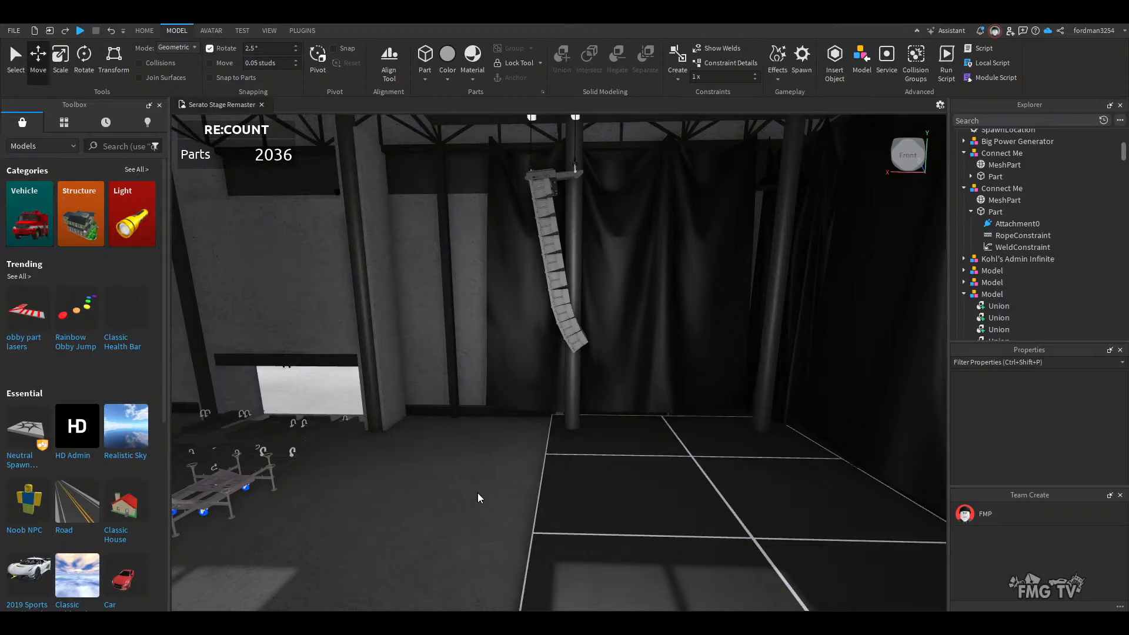
- Select the grouped array together with its two hoist hooks and both chain hoists
right_drag(477, 492, 479, 454)
key(w)
key(s)
click(478, 464)
scroll(478, 464, up, 2)
scroll(478, 464, up, 3)
scroll(477, 464, down, 3)
scroll(477, 453, down, 3)
scroll(479, 453, up, 2)
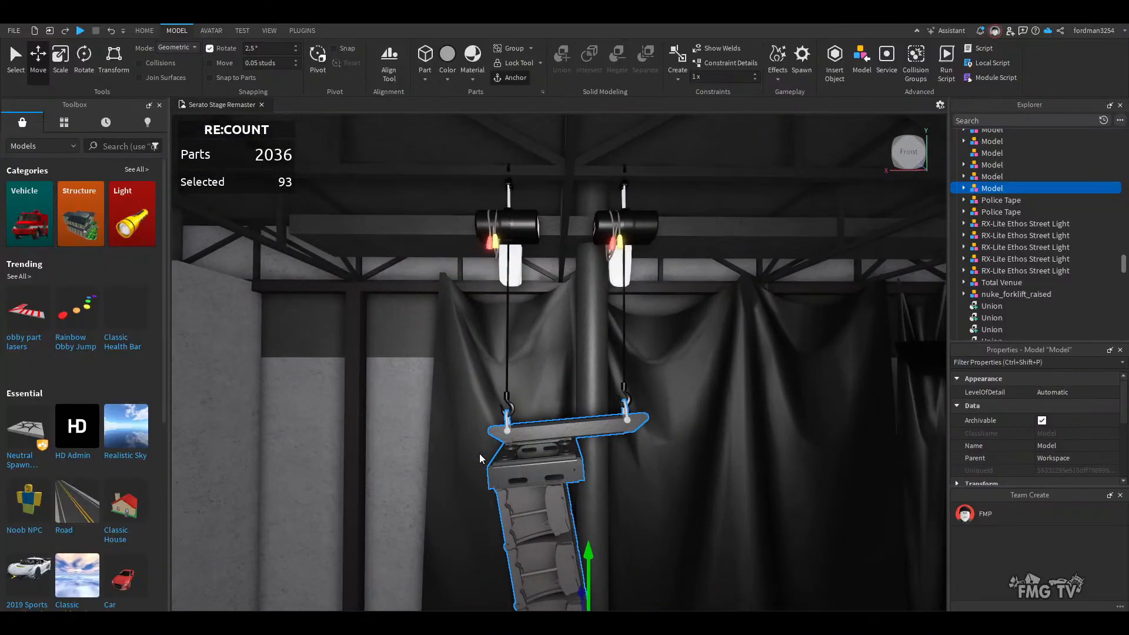
scroll(479, 459, up, 2)
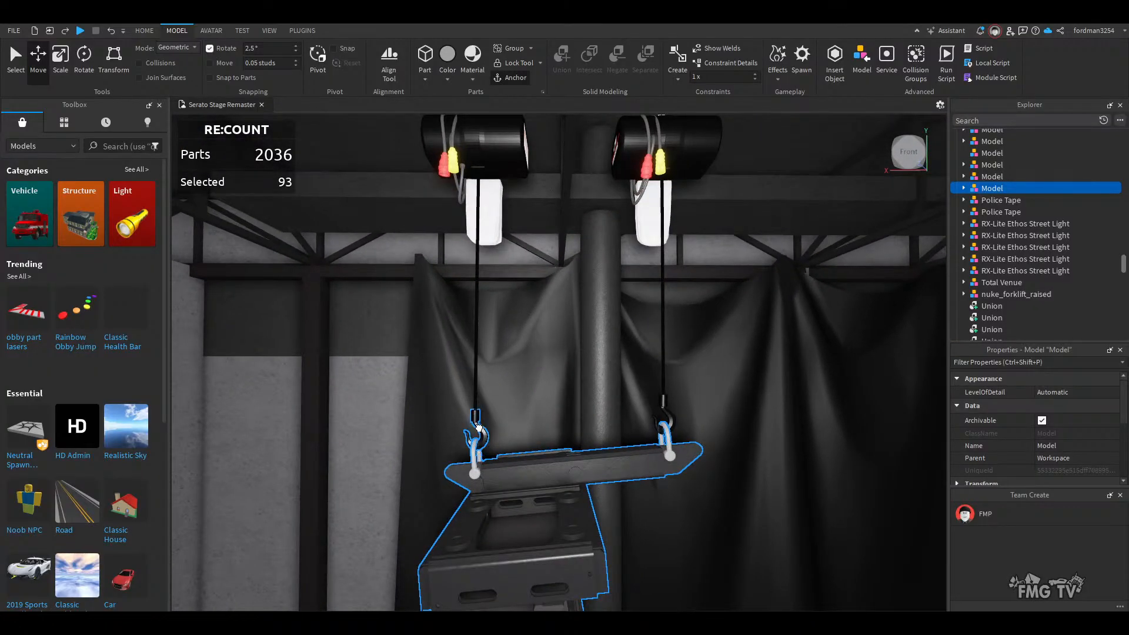
ctrl+click(476, 428)
ctrl+click(664, 407)
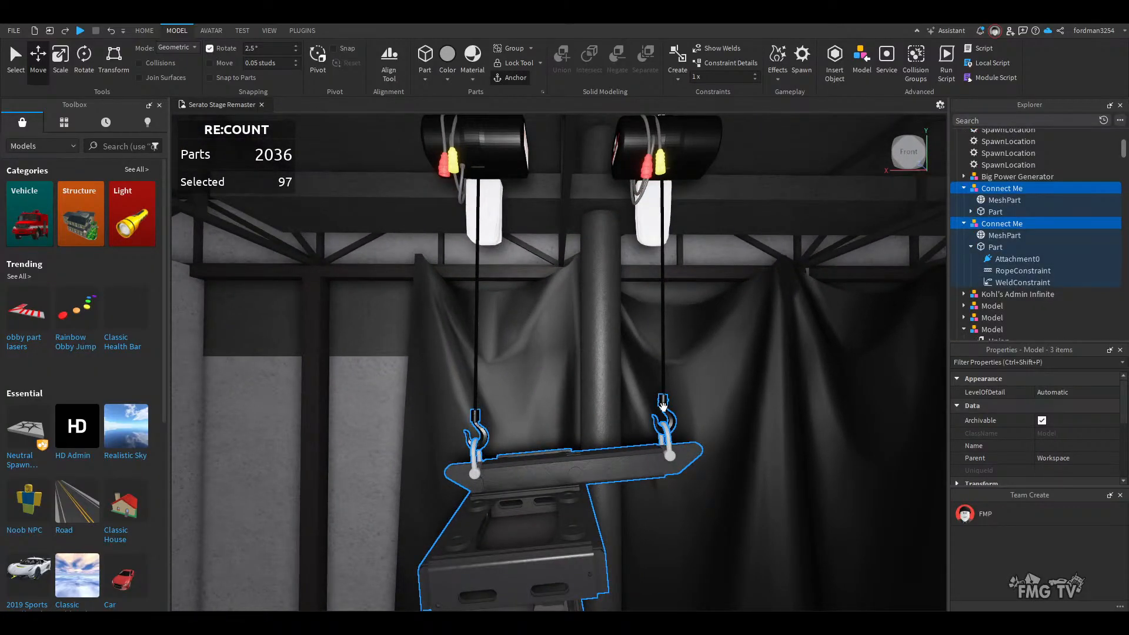
click(663, 406)
scroll(586, 479, down, 5)
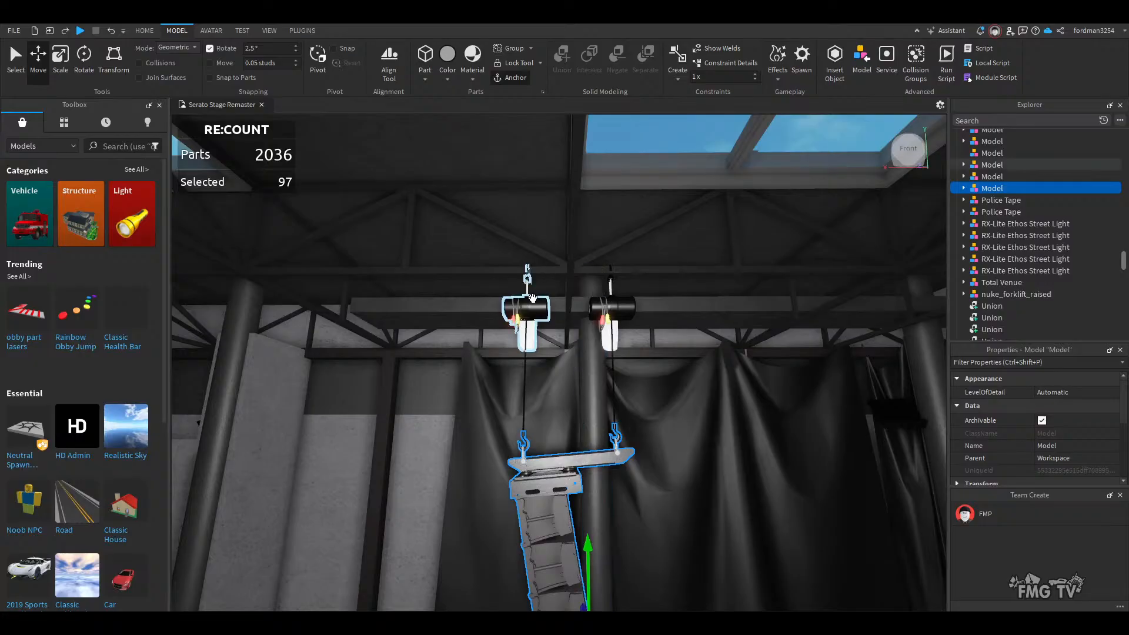
ctrl+click(532, 297)
ctrl+click(628, 306)
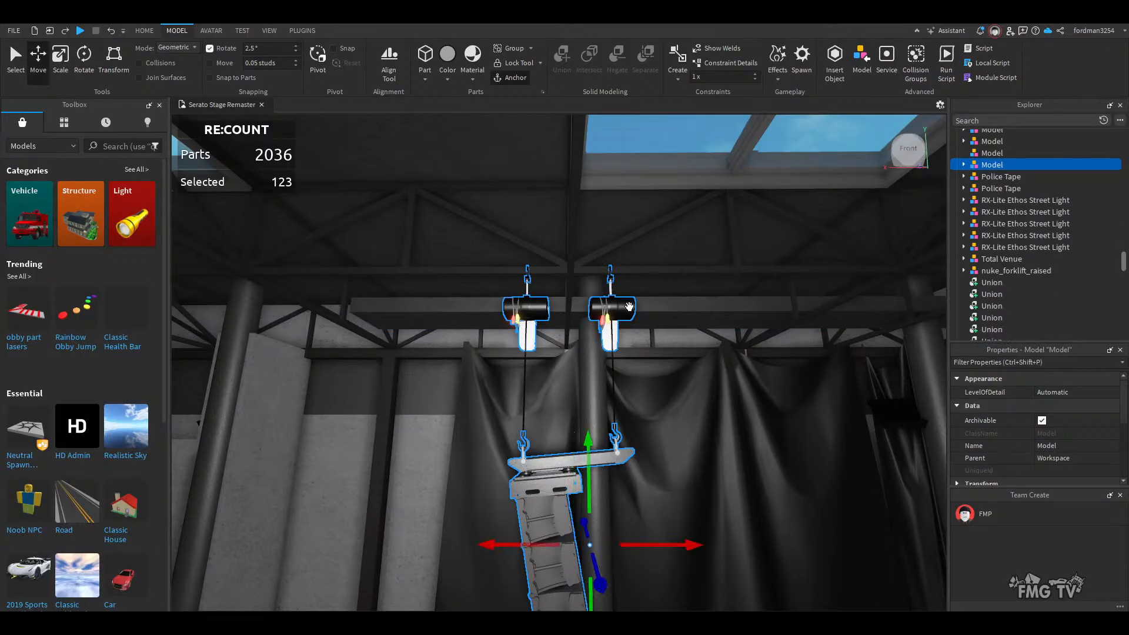
- Duplicate the array with its hooks and hoists, move the copy to the opposite side of the stage and deselect it
right_drag(589, 346, 629, 492)
key(s)
key(a)
key(ctrl+d)
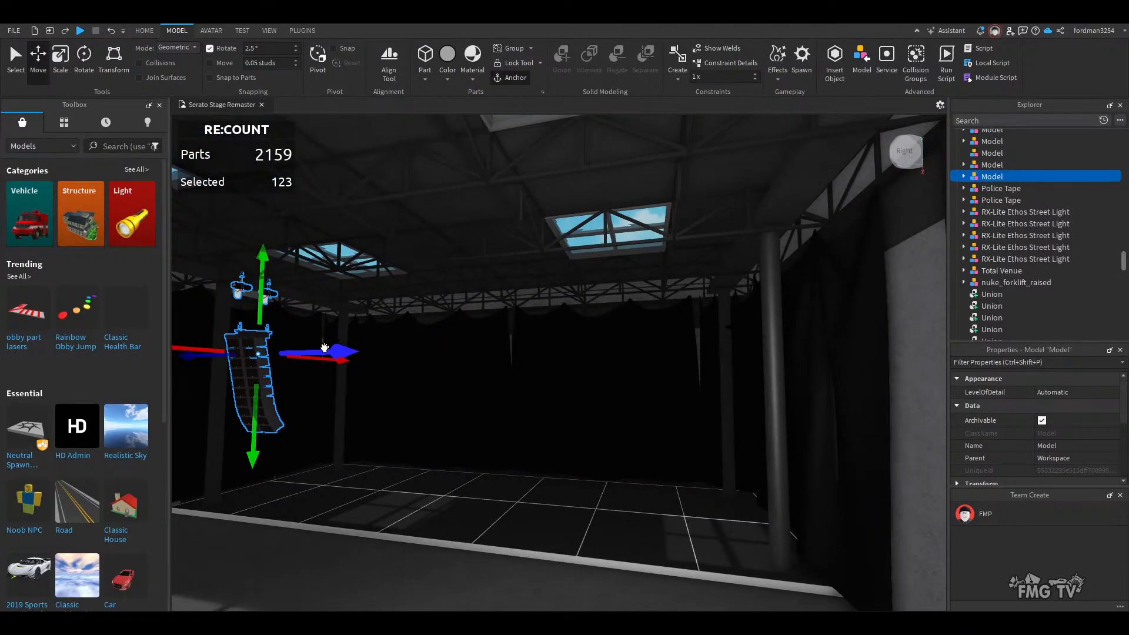
drag(338, 353, 763, 339)
key(w)
right_drag(665, 398, 666, 399)
key(s)
drag(601, 574, 619, 577)
right_drag(609, 515, 656, 514)
click(621, 505)
key(s)
key(w)
key(s)
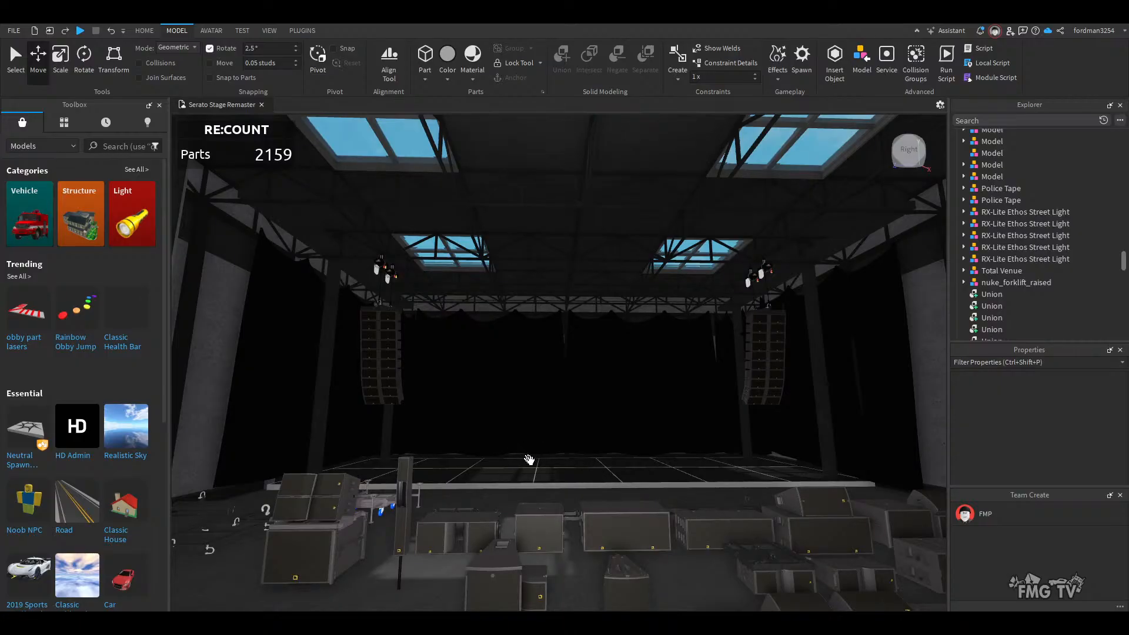
- Delete the stage deck from the floor between the two hanging arrays
key(w)
right_drag(541, 492, 552, 468)
key(s)
key(a)
click(553, 468)
key(w)
key(Delete)
click(428, 466)
key(Delete)
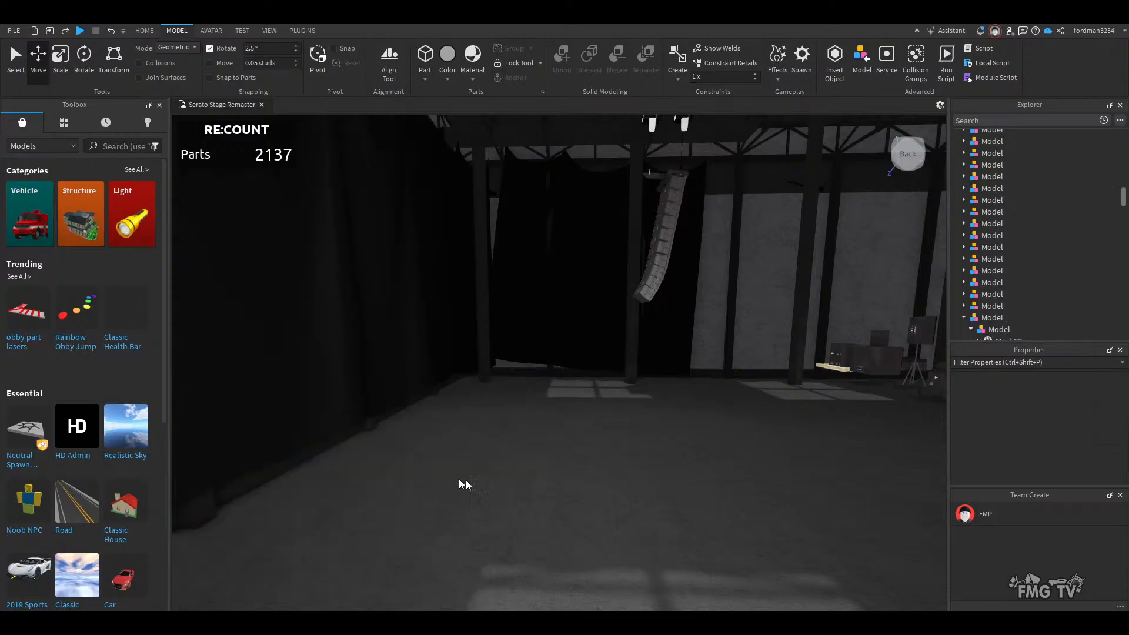
click(17, 28)
click(45, 73)
- Inspect the front grilles, logos and joints between the cabinets of a hanging array from below and up close
key(w)
right_drag(618, 516, 618, 516)
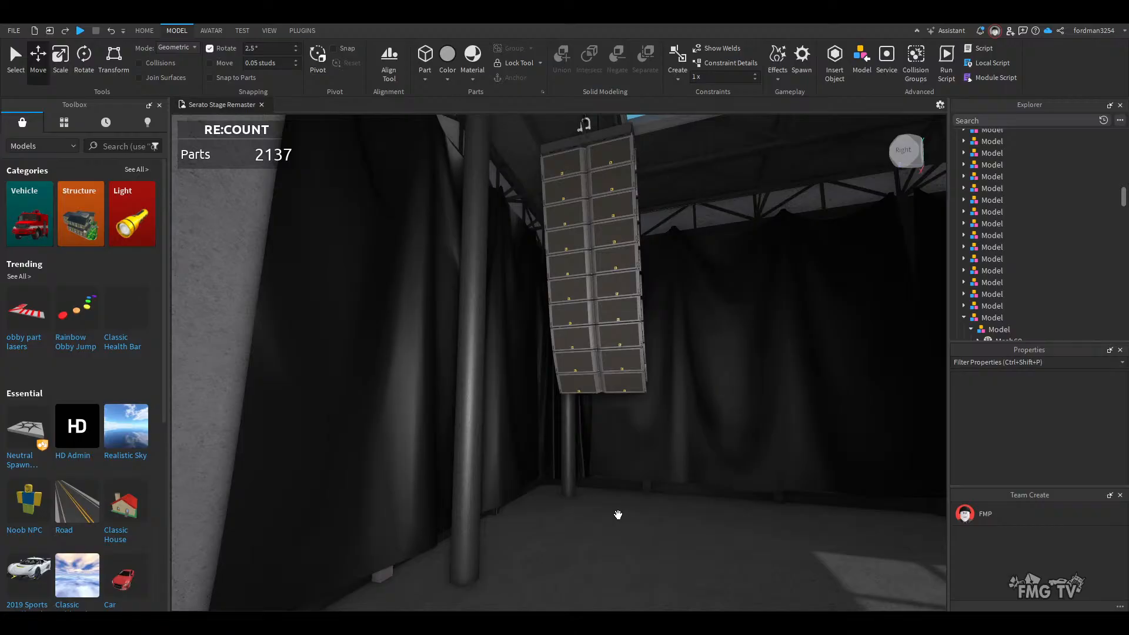
key(w)
right_drag(618, 515, 618, 515)
key(w)
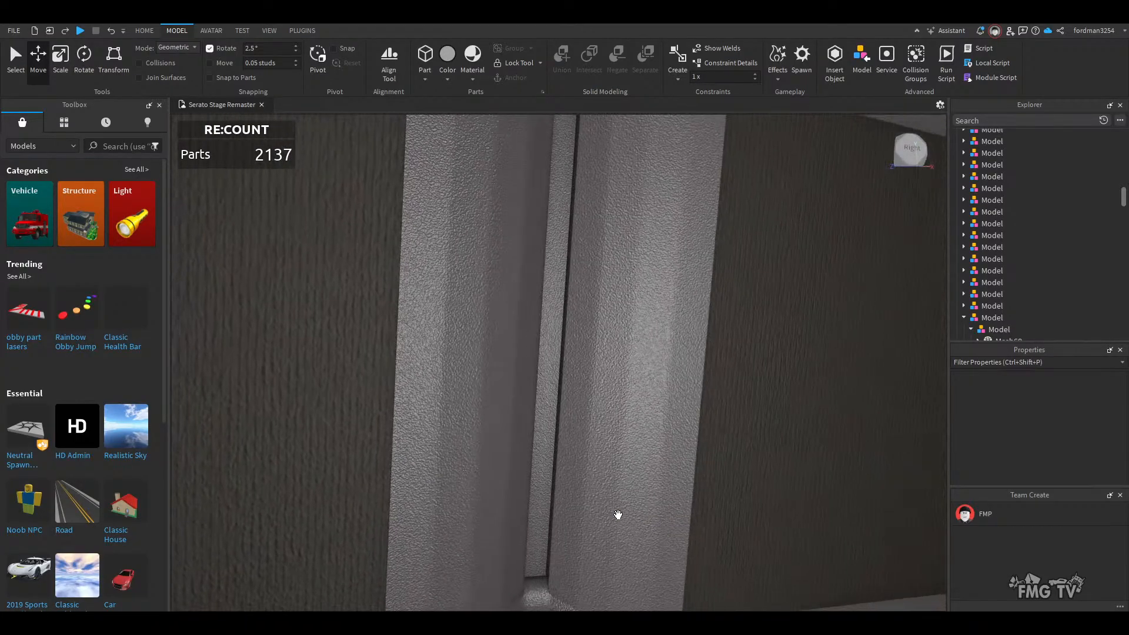
right_drag(597, 368, 560, 349)
scroll(560, 350, down, 3)
key(a)
scroll(561, 350, up, 3)
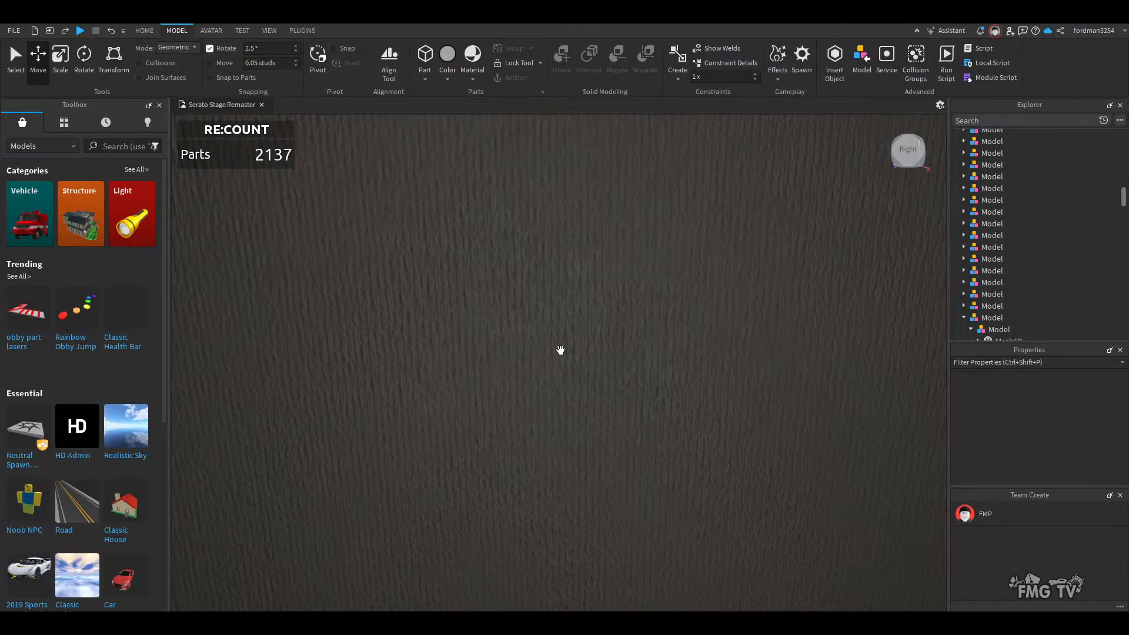
scroll(561, 350, down, 2)
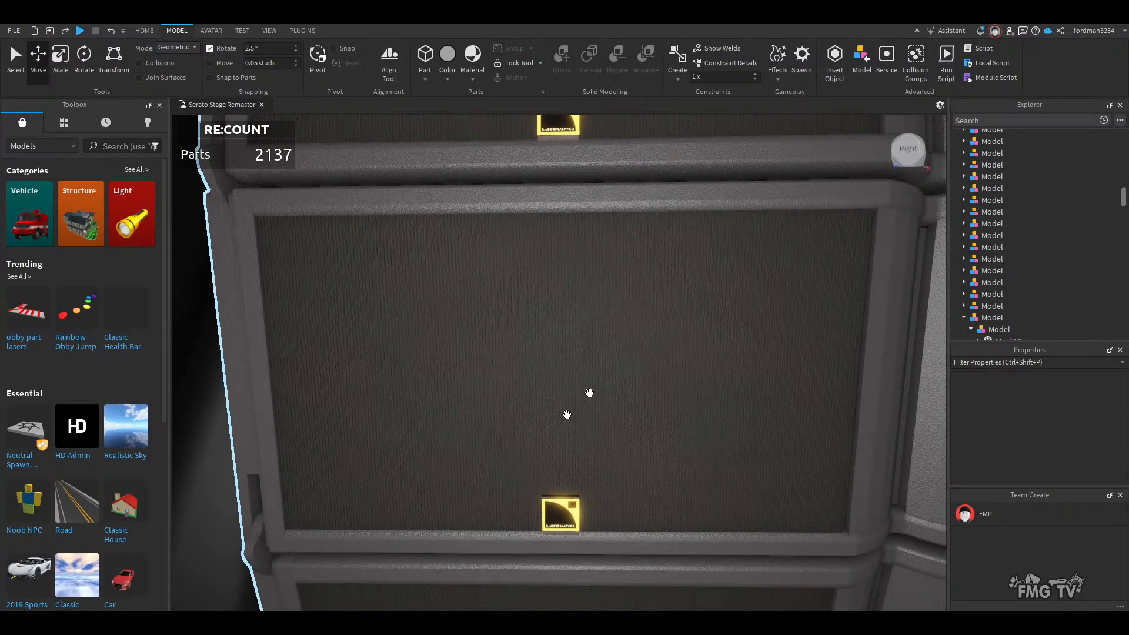
scroll(677, 373, down, 5)
right_drag(677, 372, 677, 373)
key(a)
scroll(677, 373, up, 2)
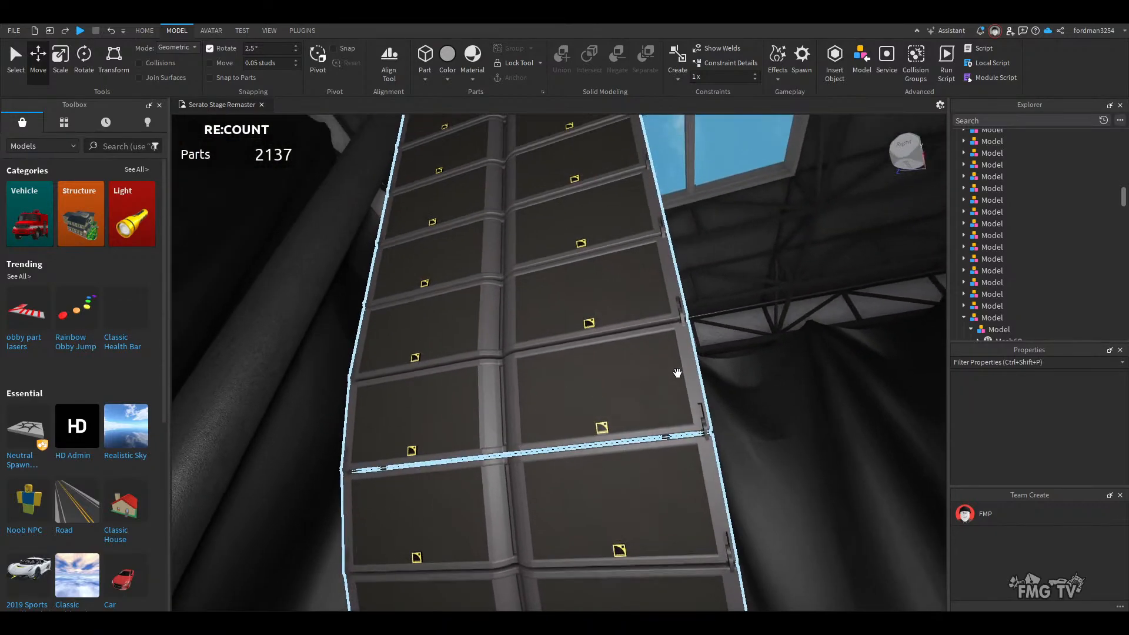
scroll(678, 373, down, 2)
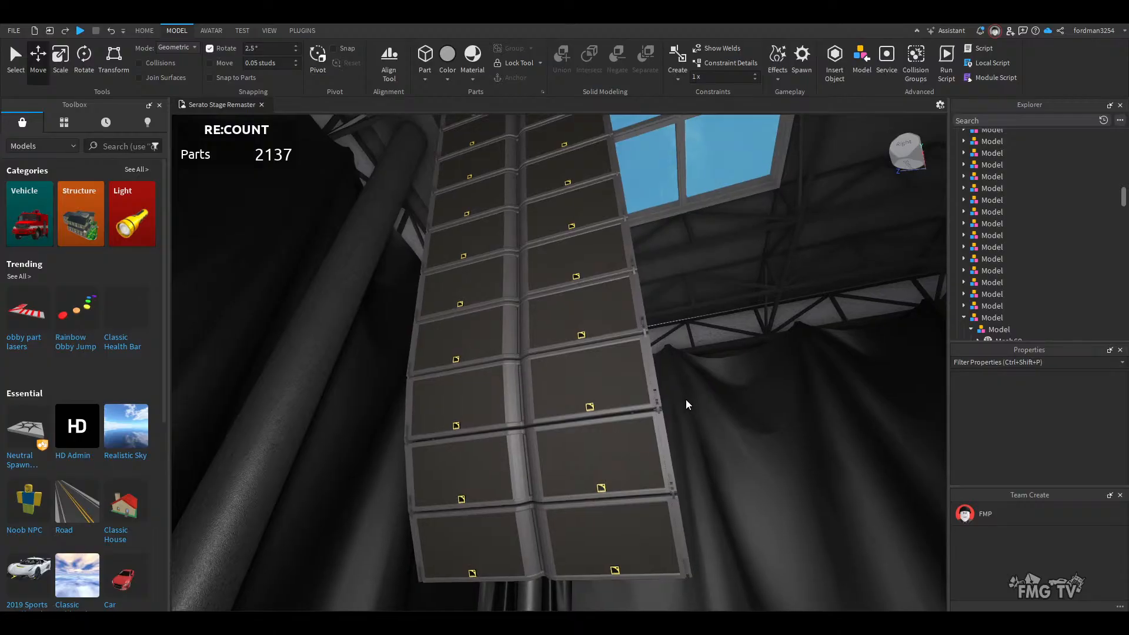
right_drag(685, 400, 685, 400)
scroll(686, 400, down, 2)
- Survey the speaker models lined up on the floor together with the two hanging arrays behind them
right_drag(636, 538, 626, 516)
key(d)
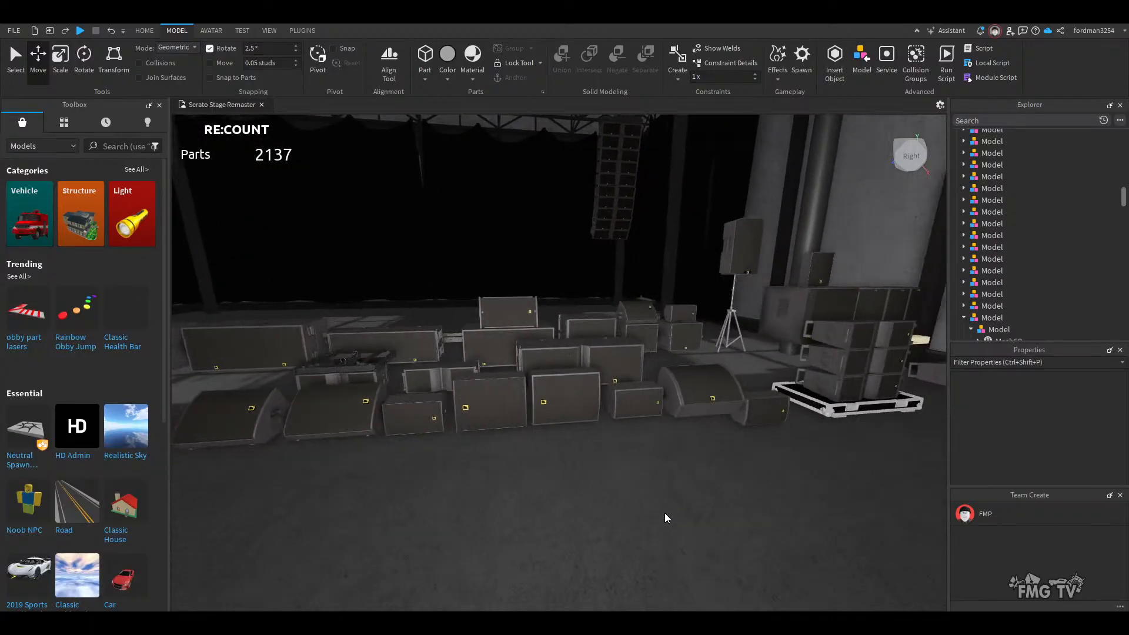
key(w)
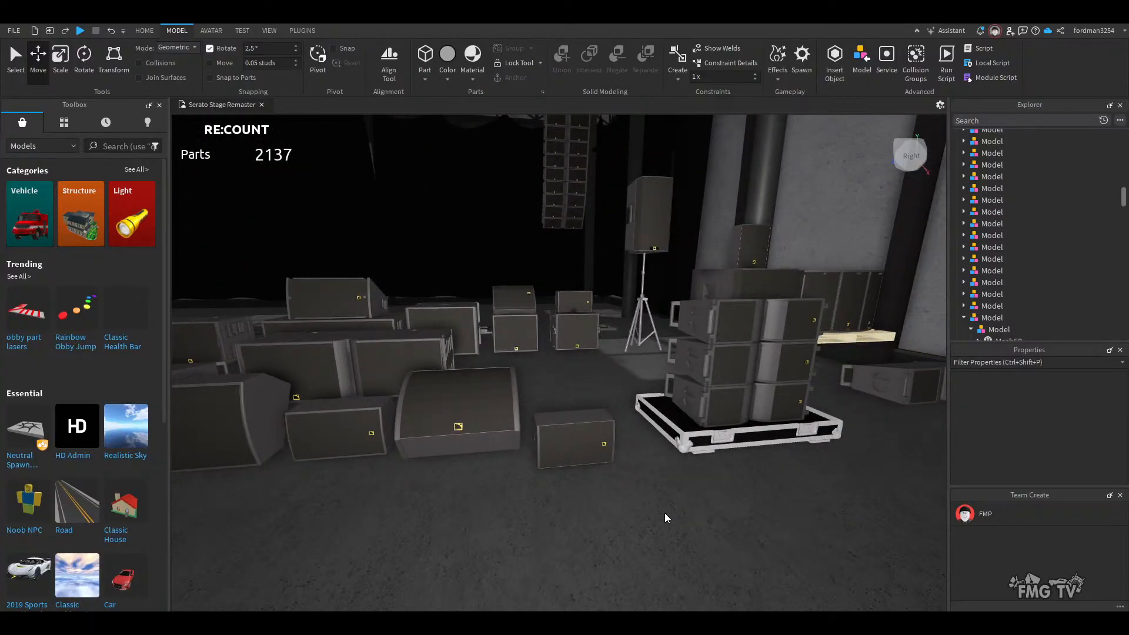
key(w)
key(d)
key(s)
right_drag(665, 513, 619, 525)
key(w)
key(w)
key(d)
key(w)
key(a)
key(d)
key(s)
key(w)
key(s)
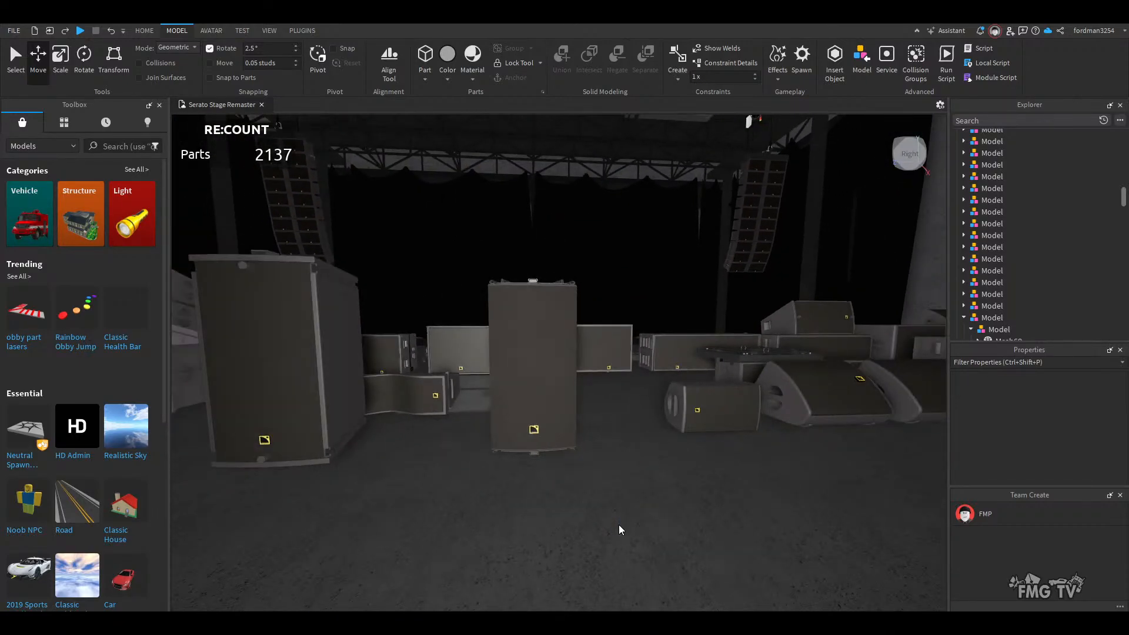
- Paste a Stage Platform onto the hall floor in front of the row of speaker models
key(w)
key(s)
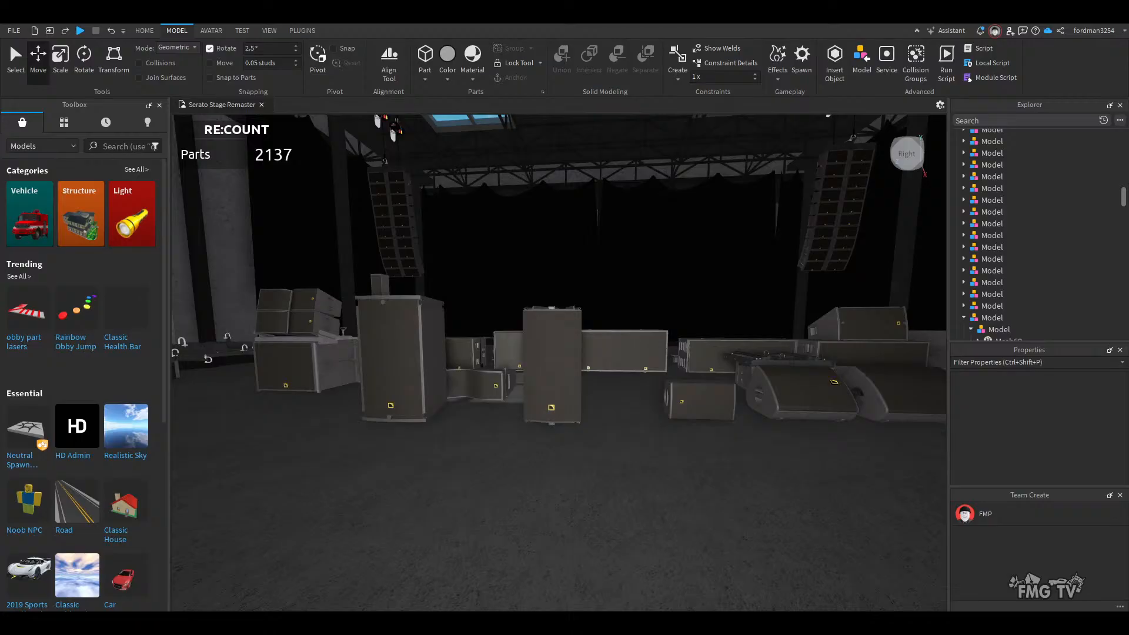
right_drag(648, 473, 583, 307)
click(583, 306)
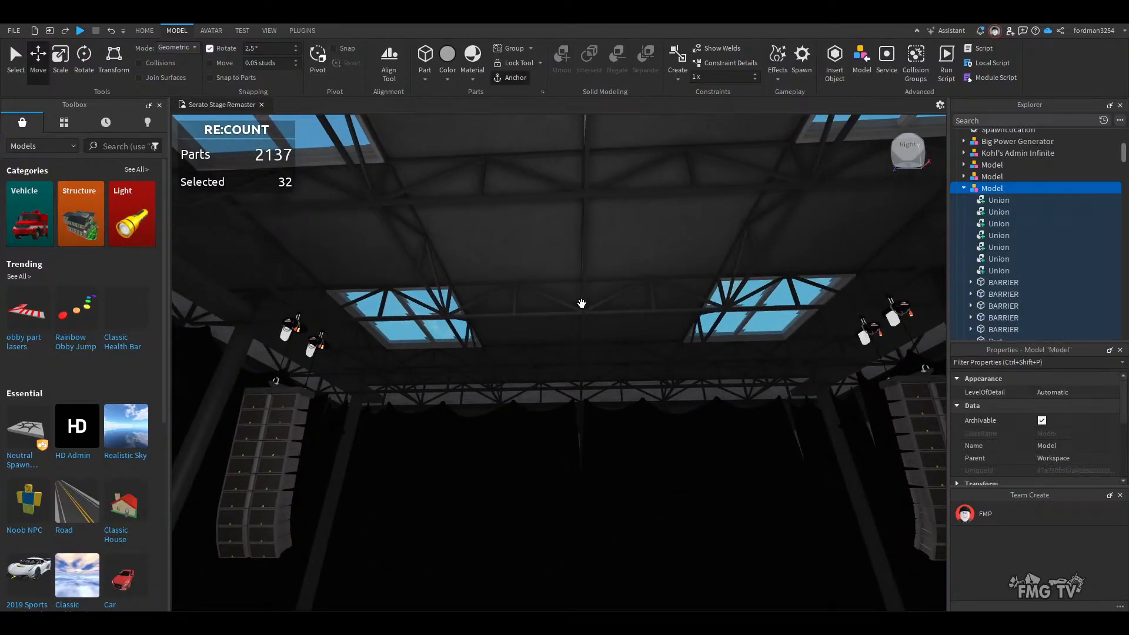
key(f)
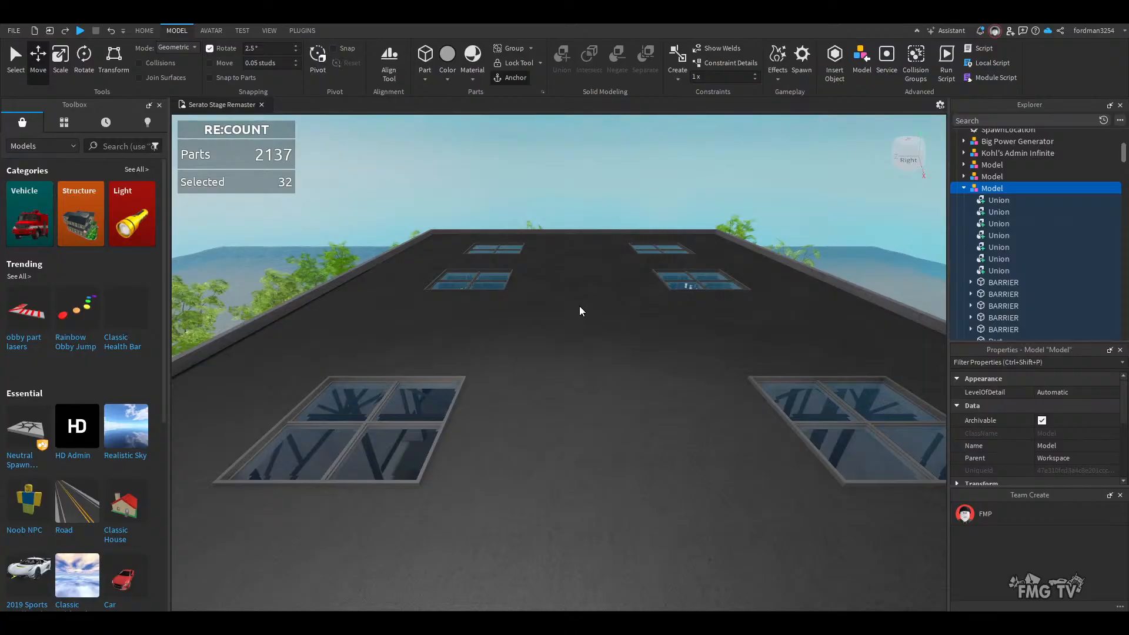
click(580, 400)
key(f)
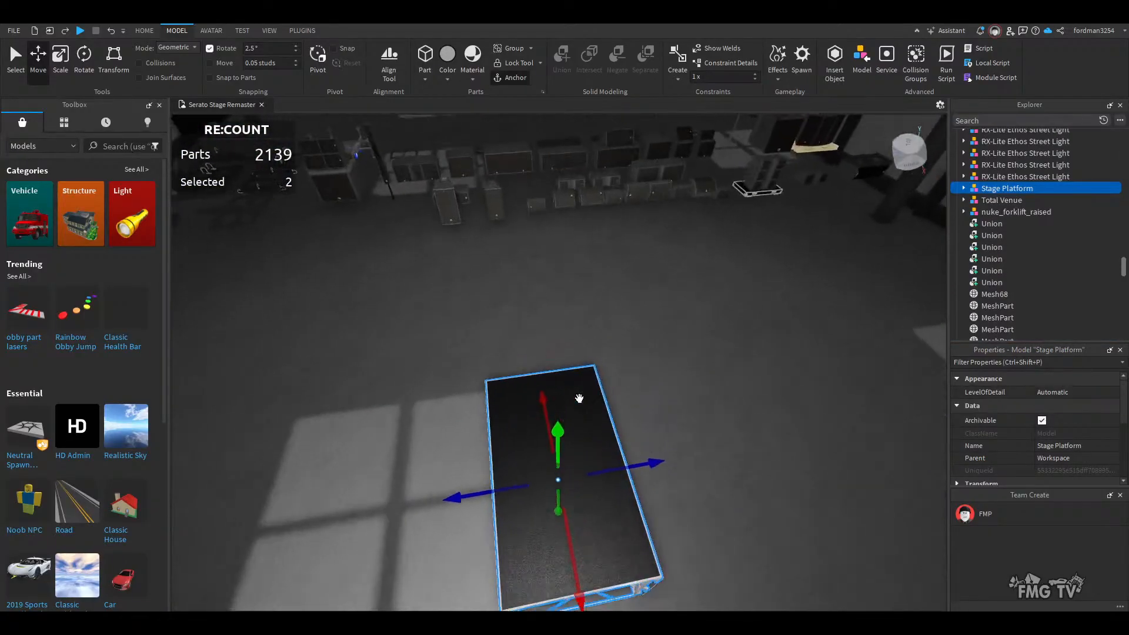
right_drag(579, 398, 580, 400)
- Set the rotation snap to 45° and rotate the Stage Platform a quarter turn about its vertical axis
click(76, 69)
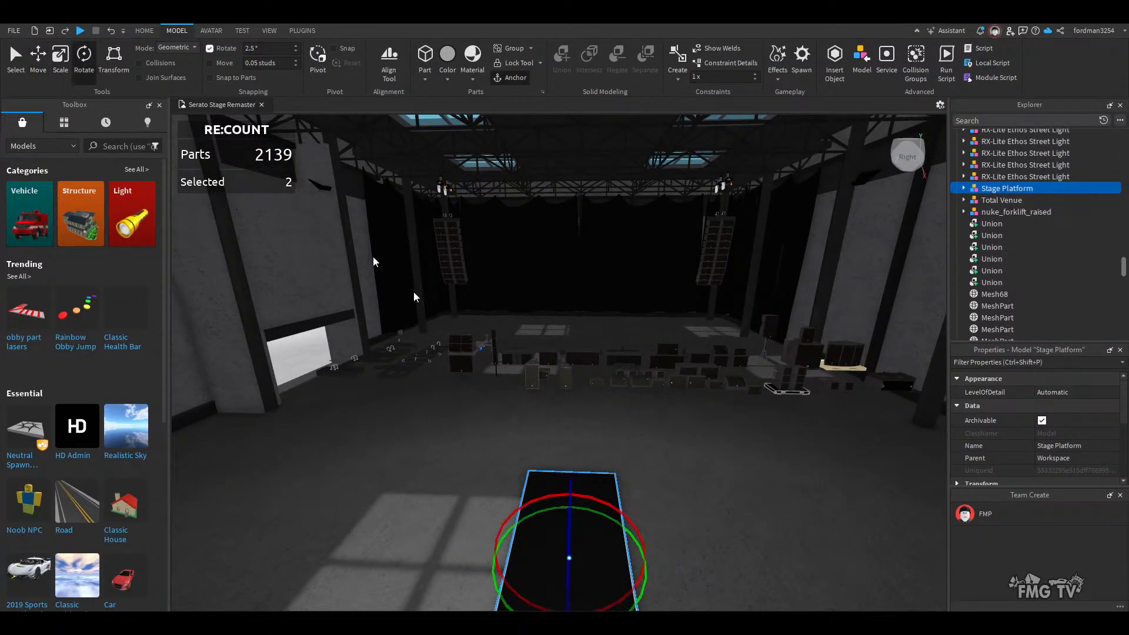
right_drag(588, 499, 588, 499)
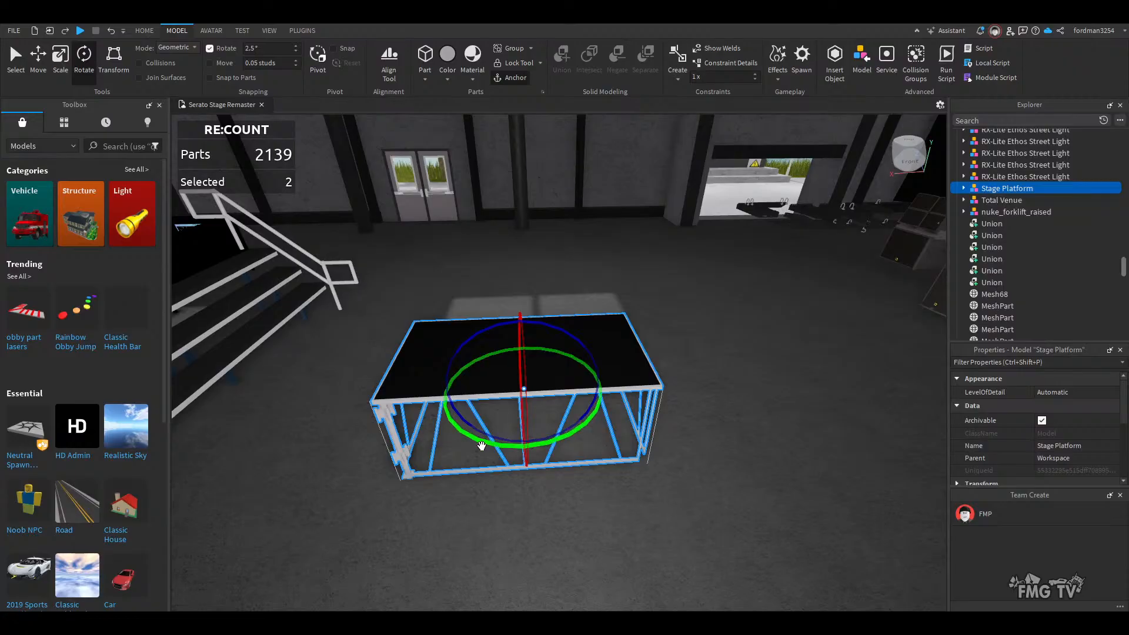
drag(481, 446, 545, 336)
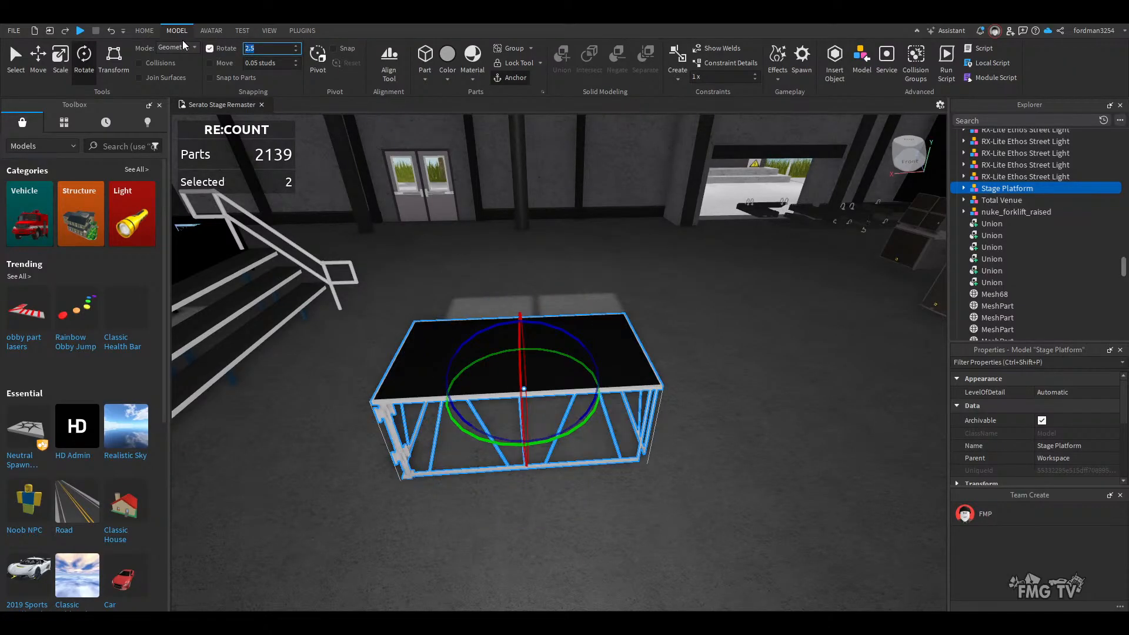
text(45)
key(Return)
drag(478, 452, 660, 527)
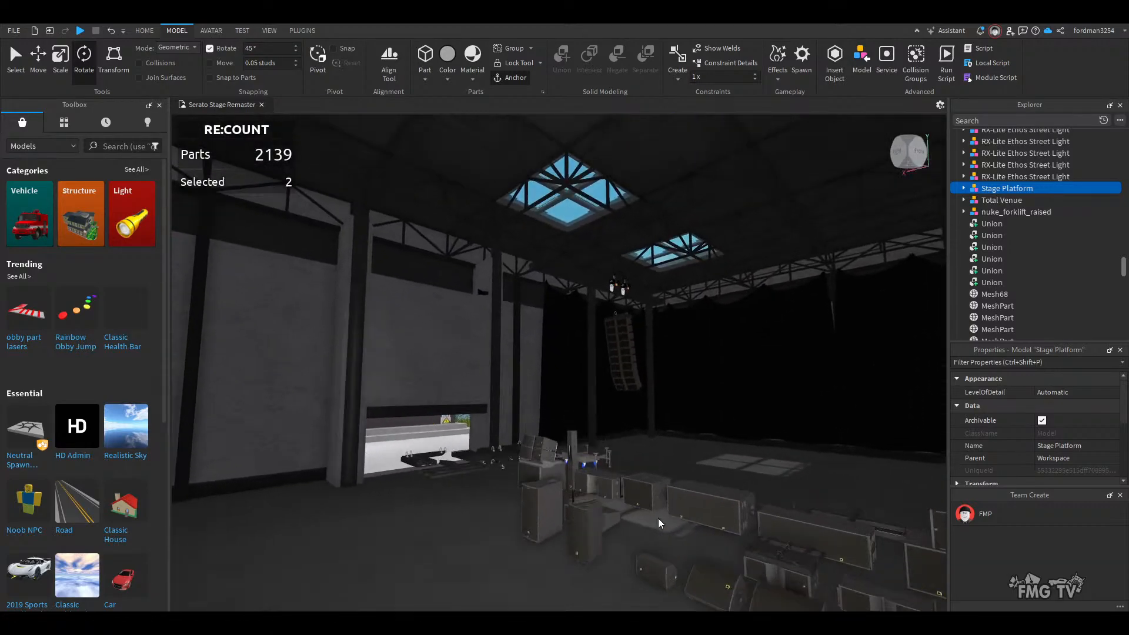
- Examine one of the hanging arrays from below and from the side, leaving nothing selected
key(w)
right_drag(659, 522, 654, 501)
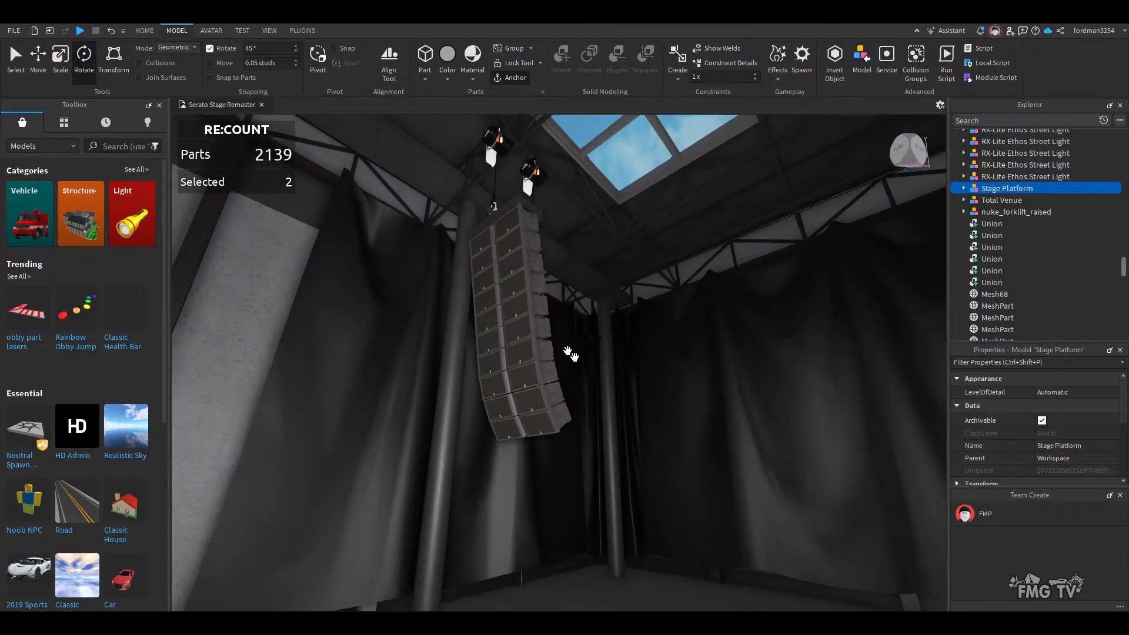
click(559, 352)
key(f)
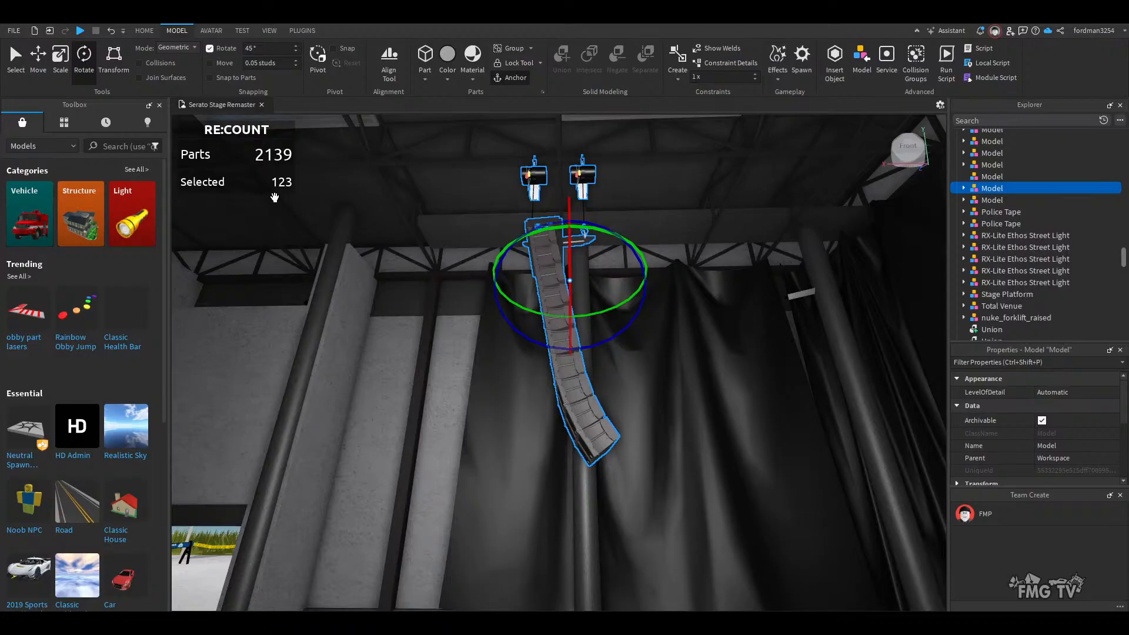
right_drag(628, 537, 628, 536)
key(d)
middle_drag(628, 536, 586, 494)
key(Escape)
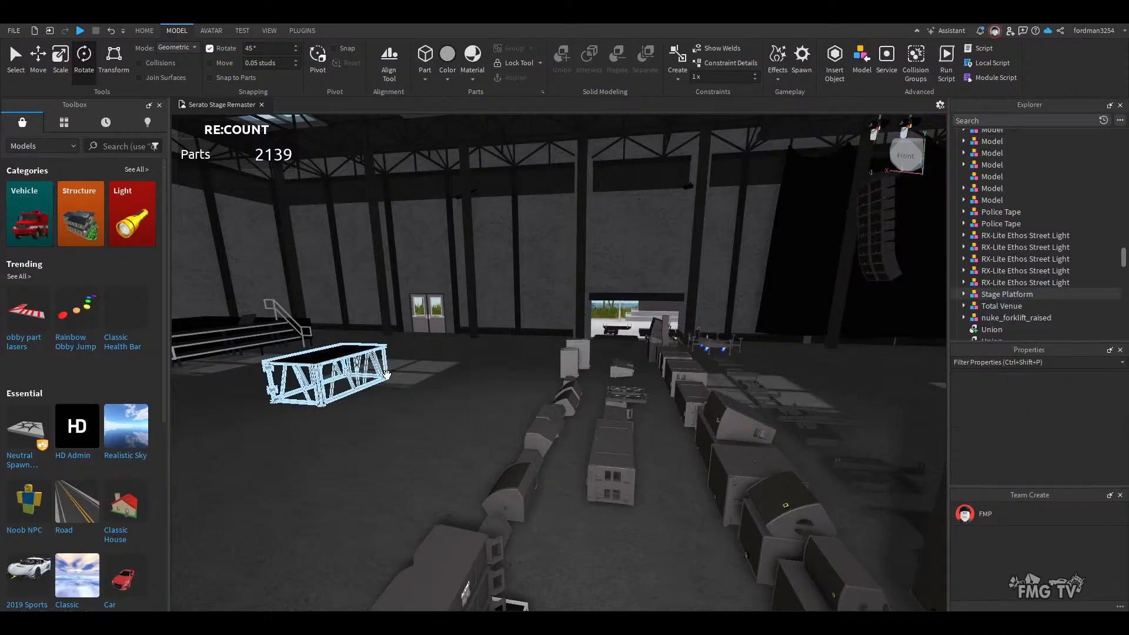
- Move the Stage Platform along the hall from the seating stairs towards the curtained stage area
key(w)
key(a)
right_drag(366, 431, 366, 431)
click(310, 413)
right_drag(489, 514, 490, 518)
key(d)
key(s)
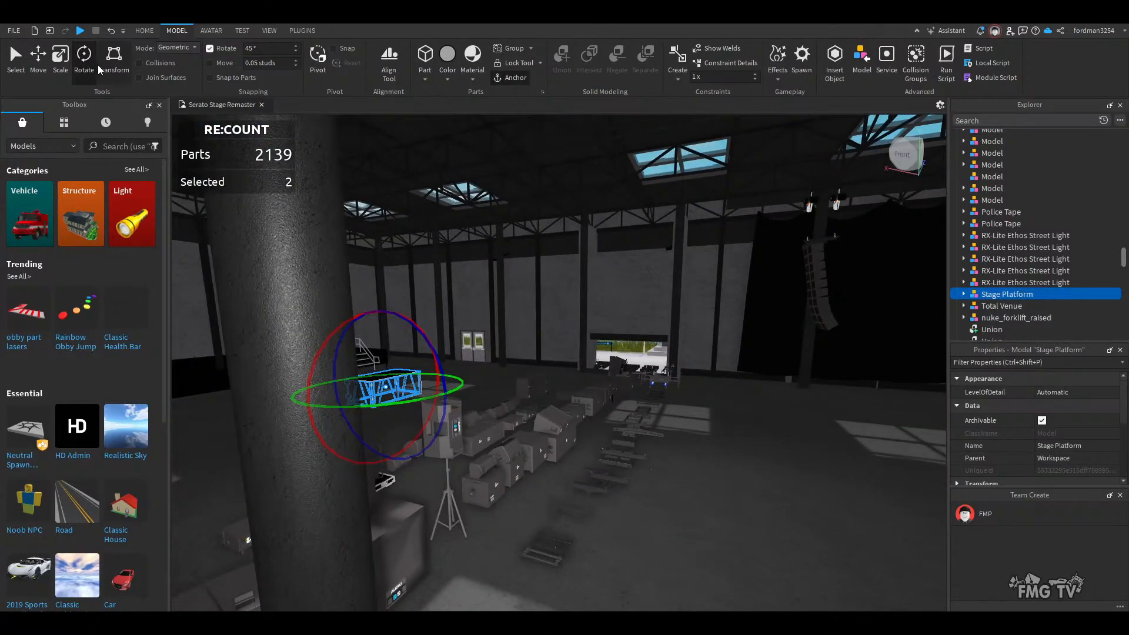
click(39, 58)
drag(455, 398, 955, 481)
- Shift the Stage Platform about 8.93 studs further into the curtained stage area and deselect it
right_drag(719, 526, 673, 516)
key(s)
key(w)
key(d)
key(d)
key(s)
key(w)
drag(563, 432, 701, 441)
key(f)
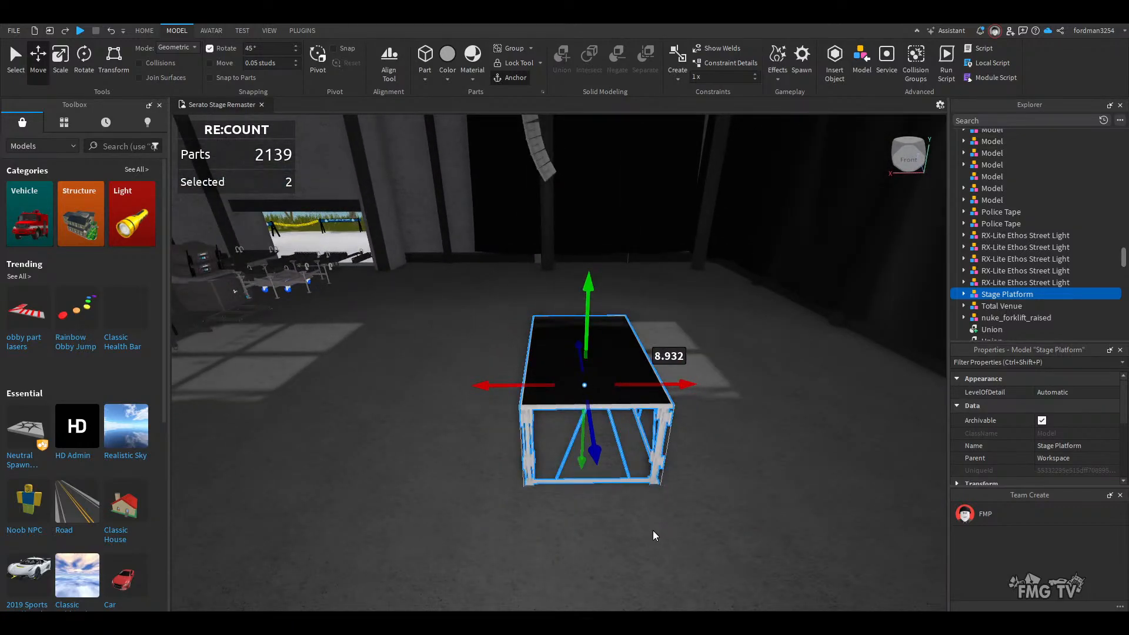
key(d)
key(w)
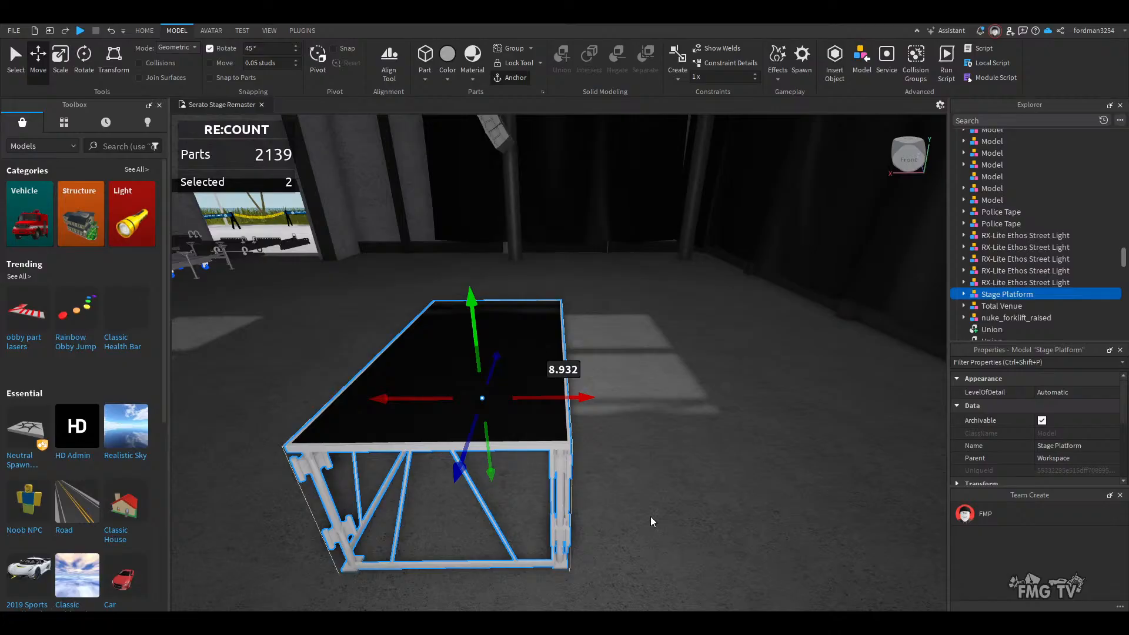
click(753, 489)
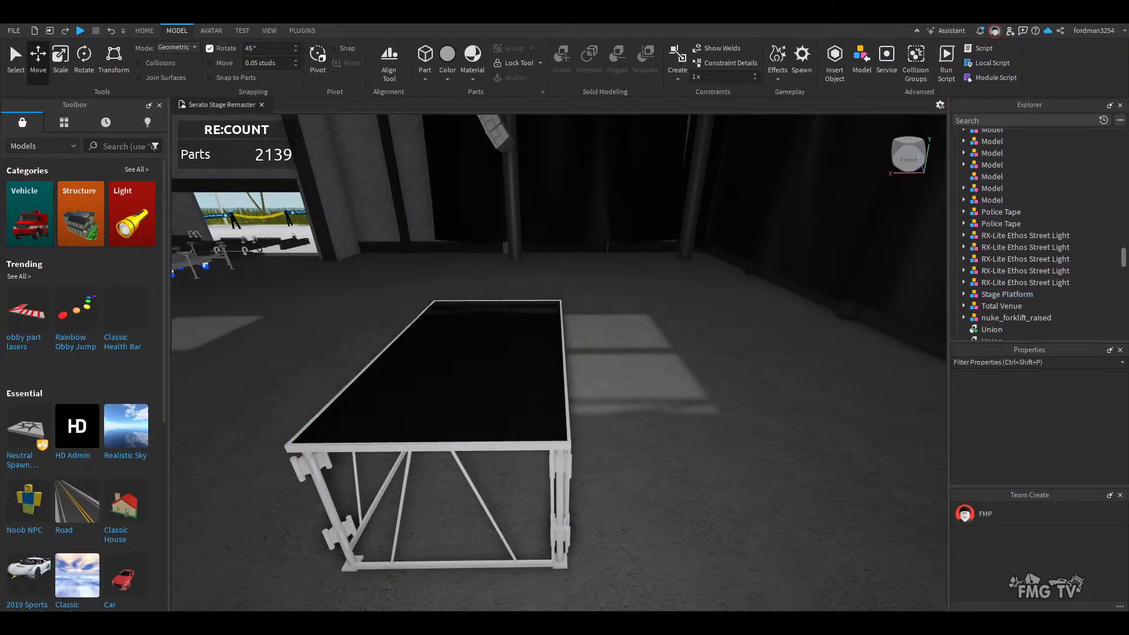
- Launch the Archimedes plugin for the Stage Platform and dock its settings beside the viewport
click(539, 433)
key(f)
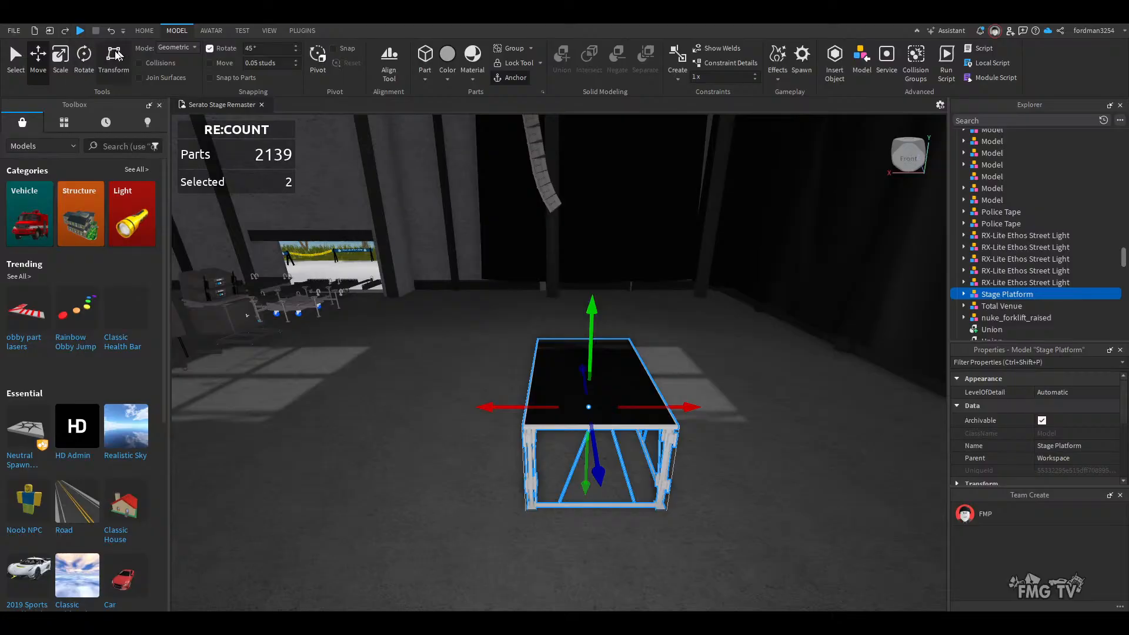
click(302, 31)
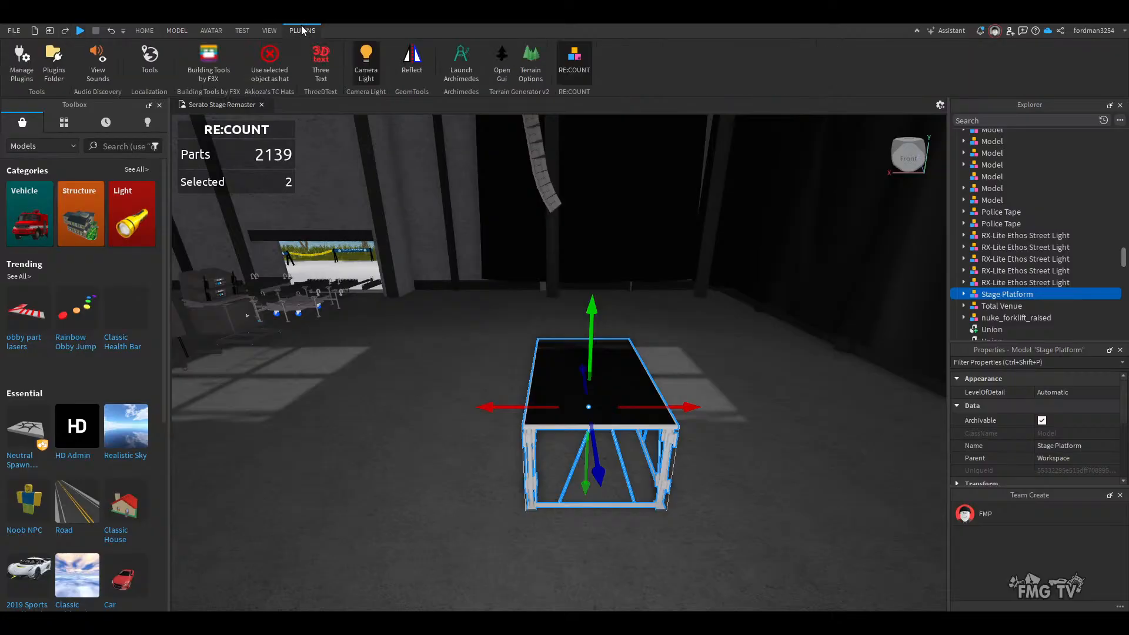
click(464, 66)
drag(52, 371, 254, 365)
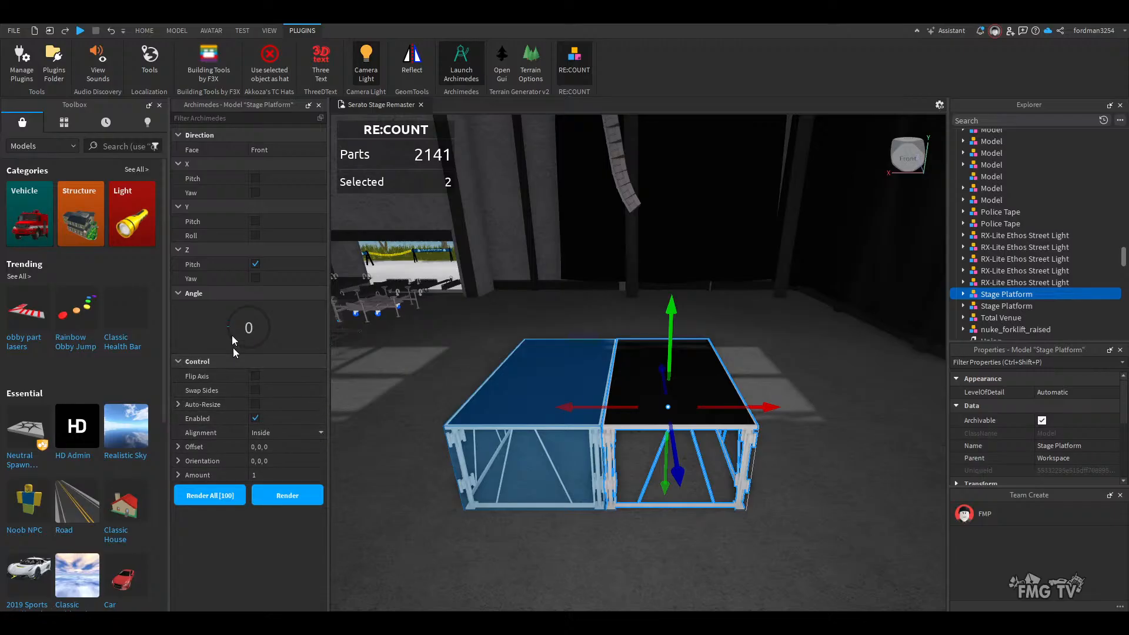
- Enable Swap Sides and render three more platforms side by side towards the rear curtain
click(255, 390)
right_drag(453, 461, 459, 461)
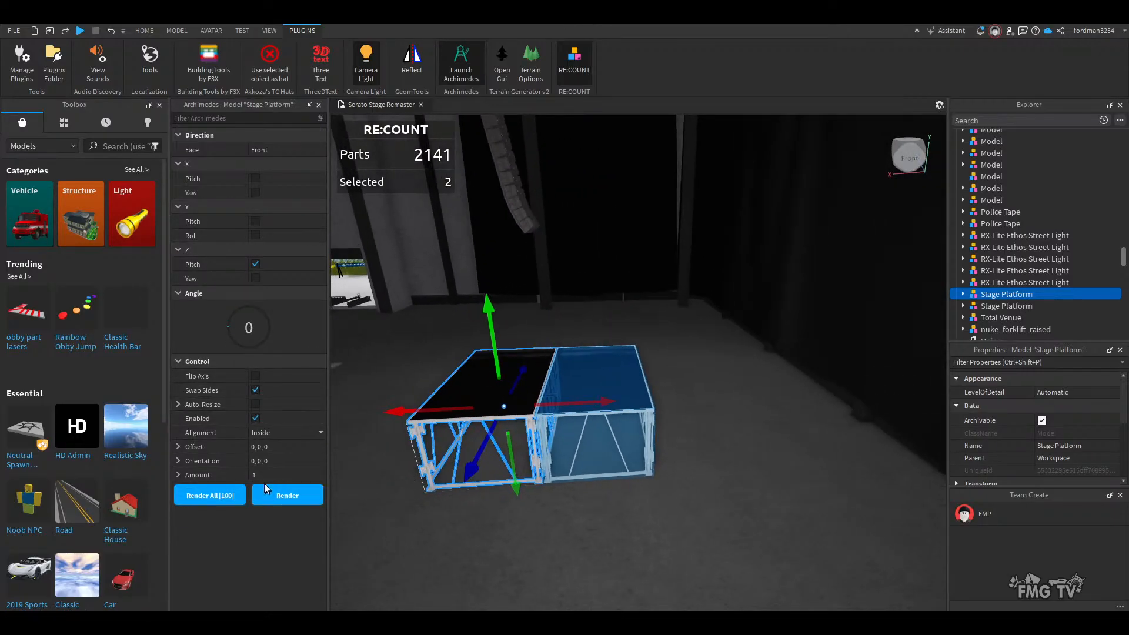
click(282, 494)
click(282, 494)
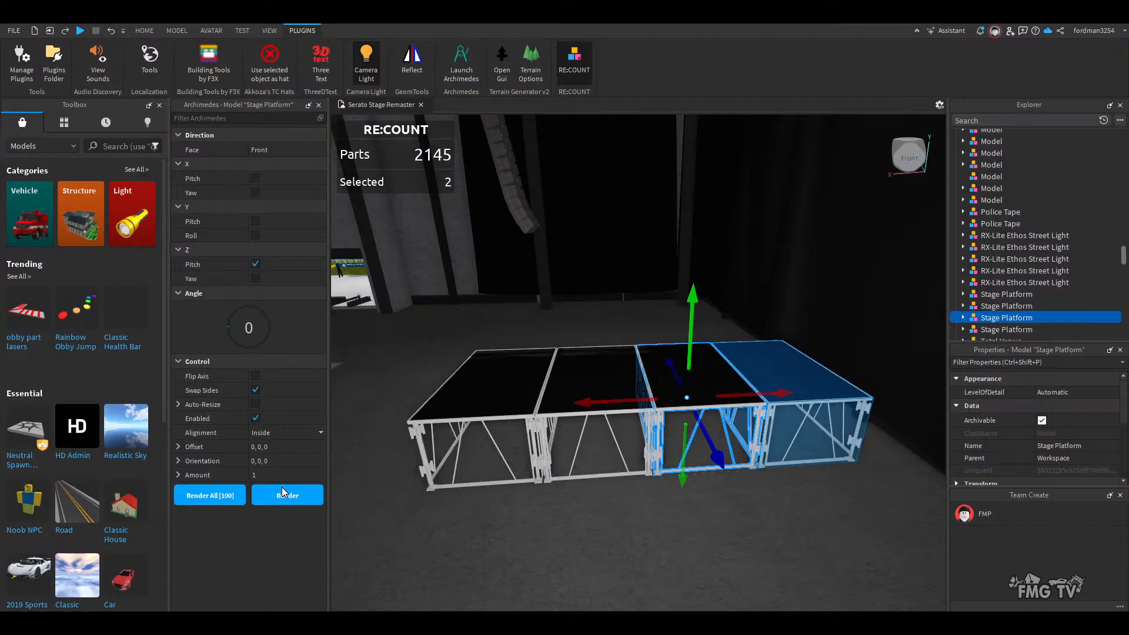
click(282, 492)
click(550, 549)
- Set the direction to X Pitch and render three platforms end to end from the first platform of the row
click(467, 391)
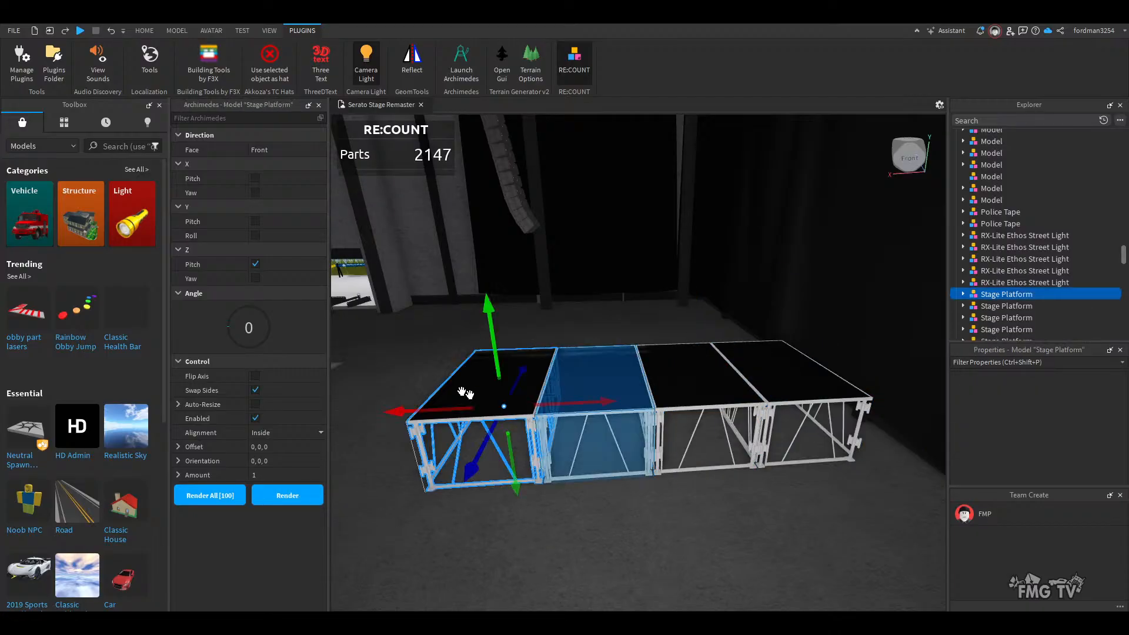
click(254, 180)
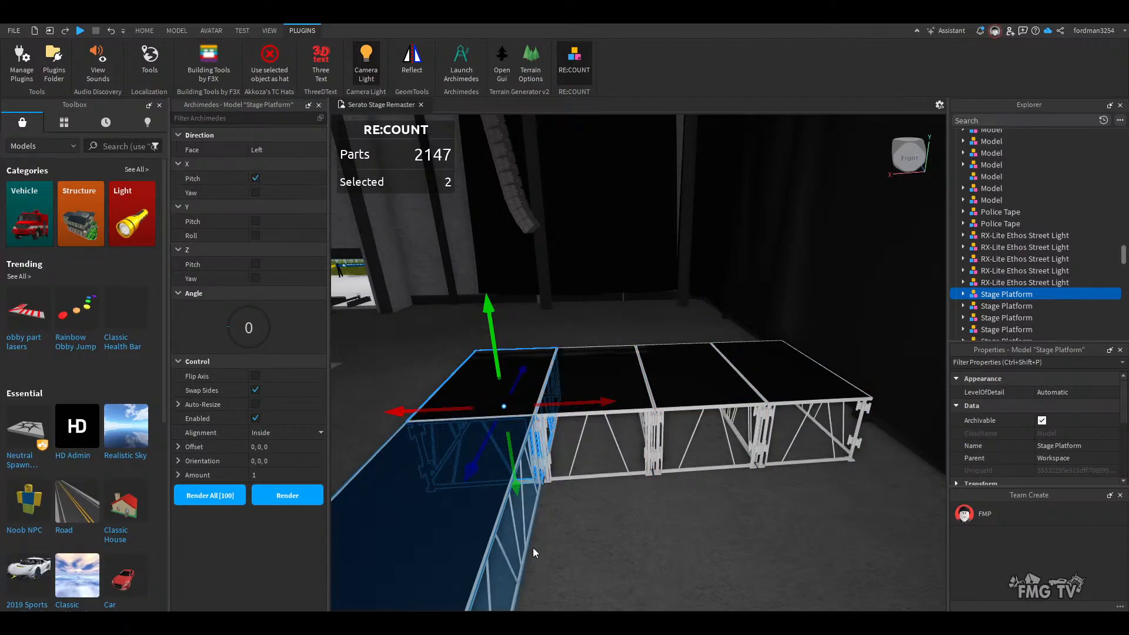
right_drag(533, 549, 531, 546)
click(302, 496)
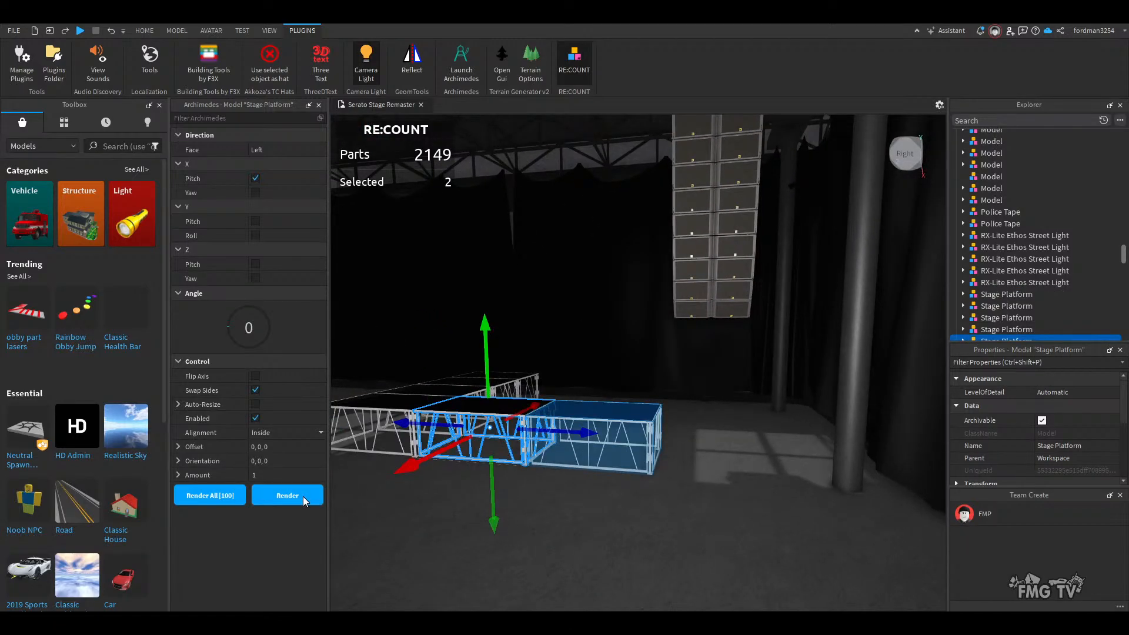
click(302, 496)
click(303, 496)
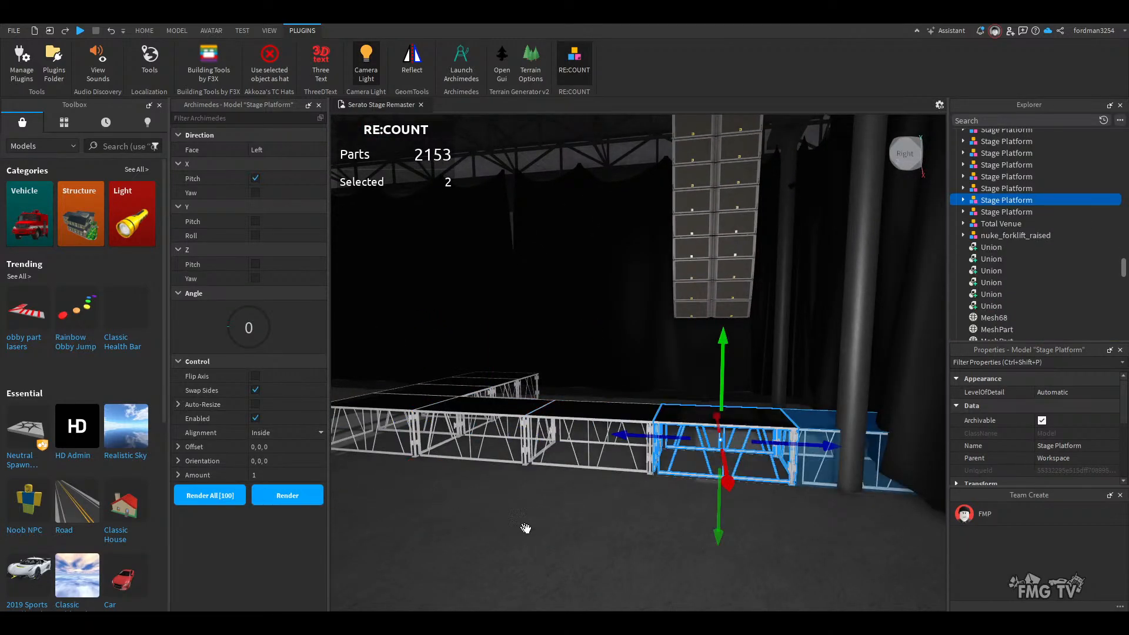
- Turn off Swap Sides and render three platforms from the corner platform in the opposite direction
right_drag(530, 525, 535, 532)
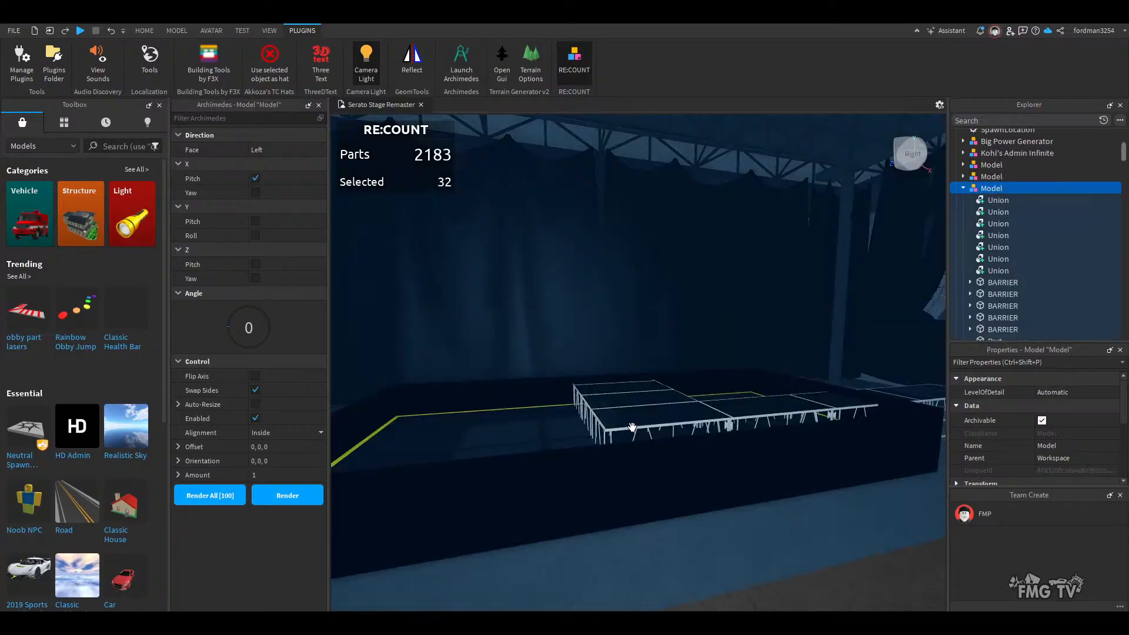
right_drag(633, 468, 730, 396)
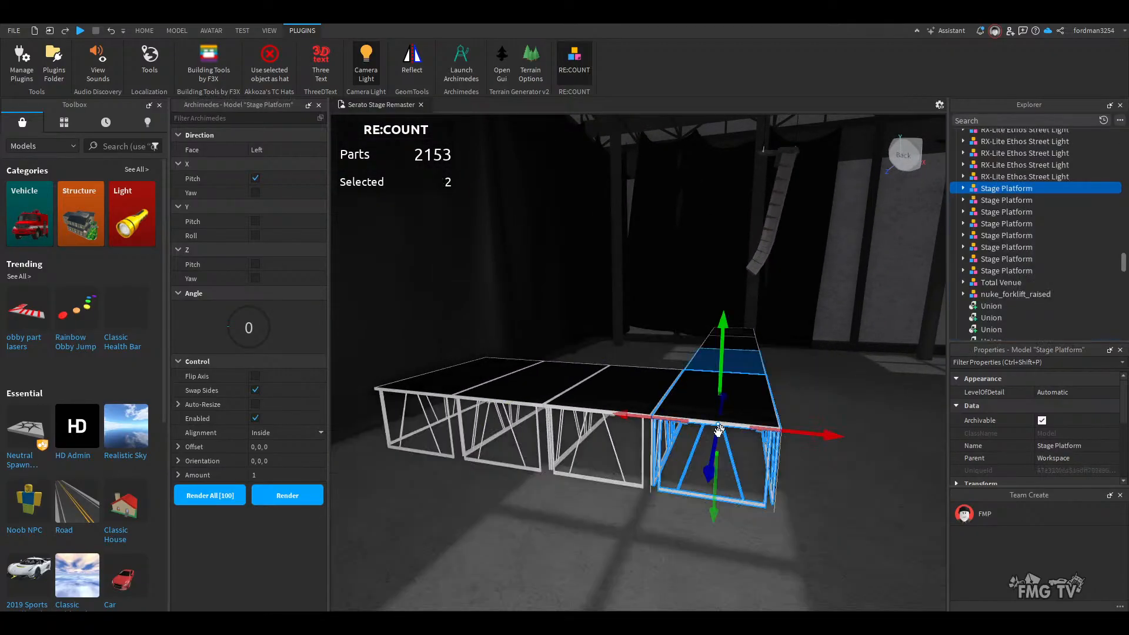
right_drag(717, 434, 288, 327)
click(254, 391)
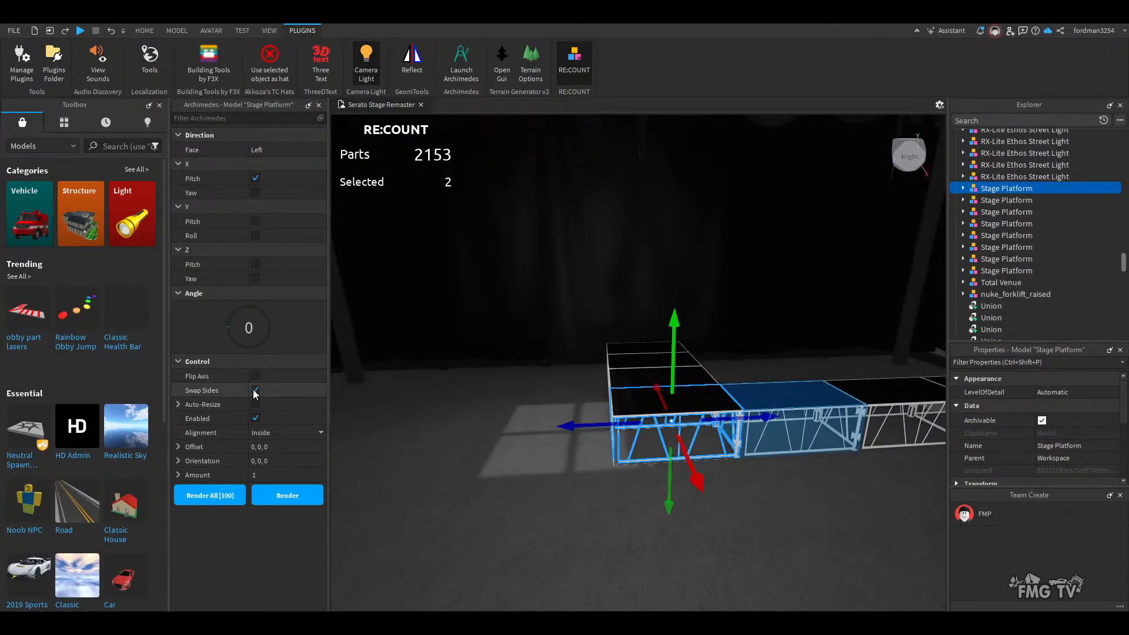
right_drag(502, 503, 562, 478)
click(280, 492)
click(279, 495)
click(276, 495)
- Render three platforms from the second platform of the original row, alongside the newly extended front row
scroll(545, 476, down, 2)
click(578, 506)
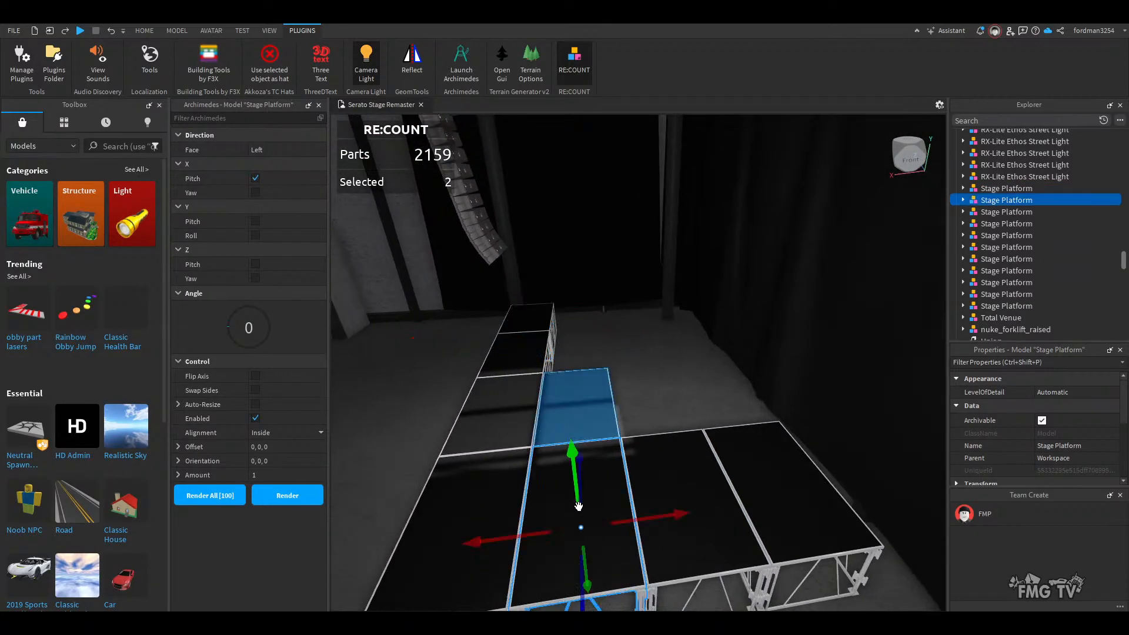
click(280, 495)
click(280, 496)
click(279, 496)
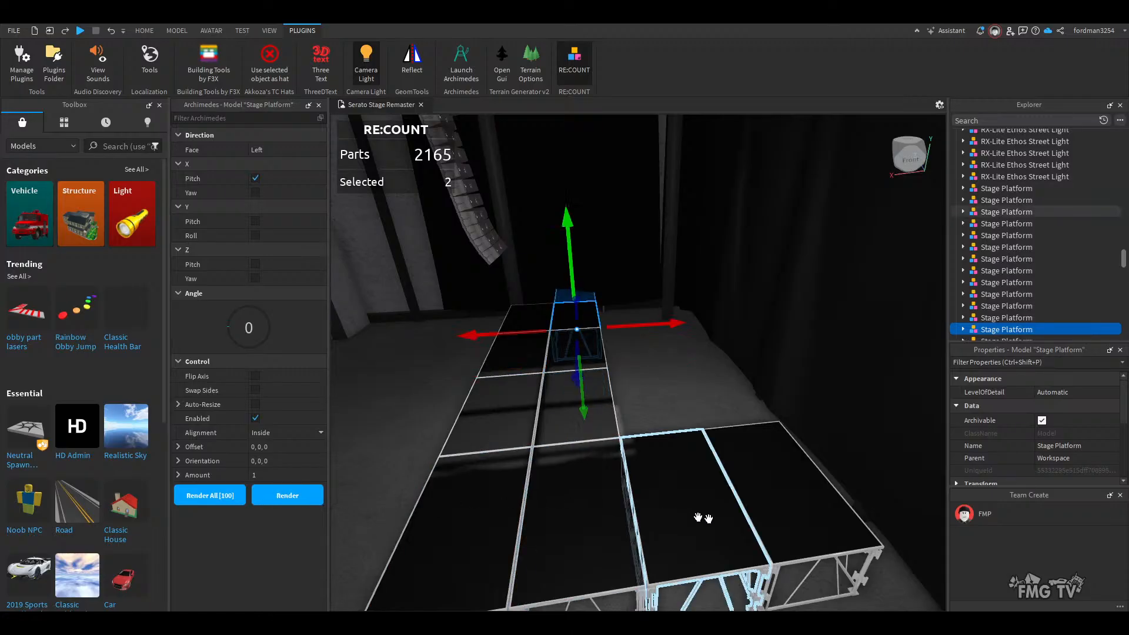
- Render three platforms each from the third and fourth platforms to complete this half of the deck
click(302, 495)
click(302, 495)
click(302, 496)
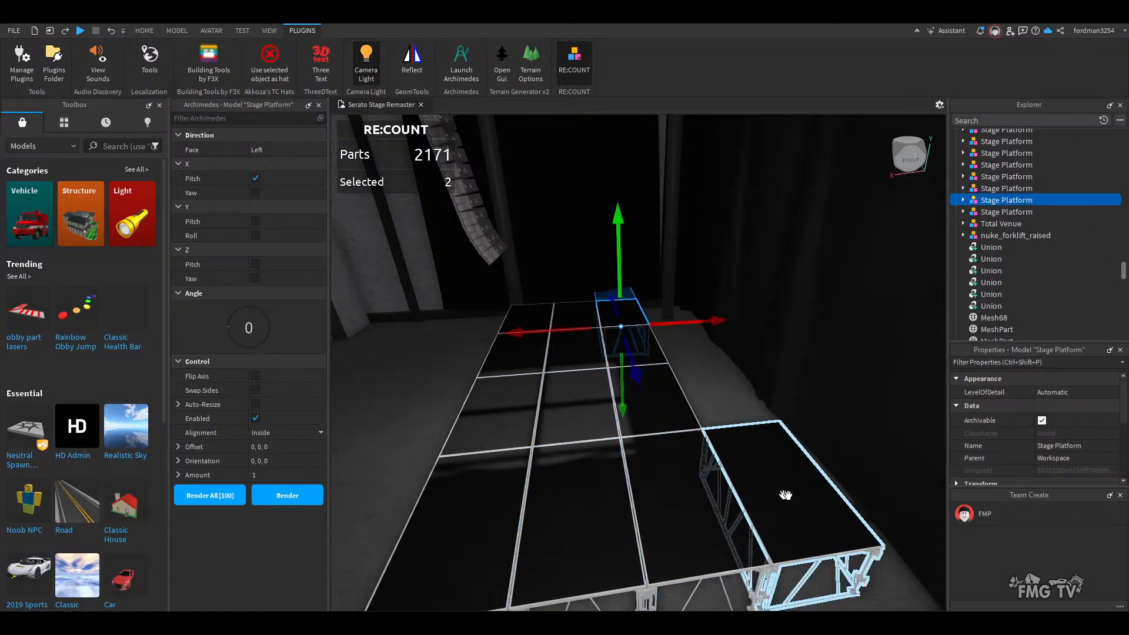
click(786, 494)
click(280, 497)
click(280, 497)
click(280, 497)
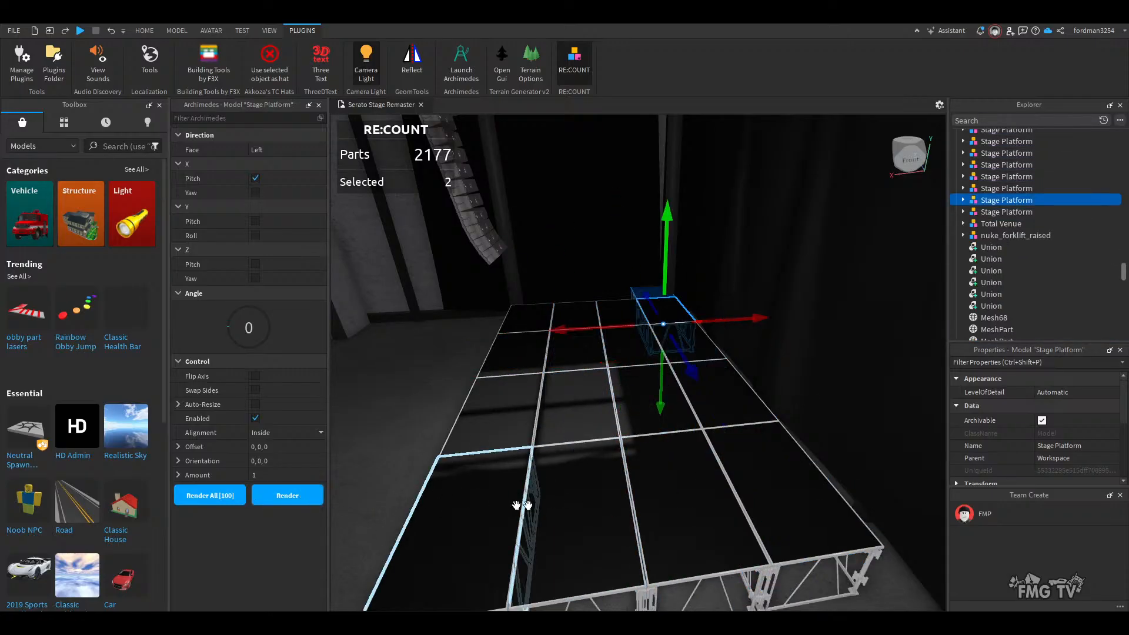
- Enable Swap Sides, render three platforms towards the other side from the second row's platform, and select the third row's platform
right_drag(521, 507, 537, 503)
click(661, 492)
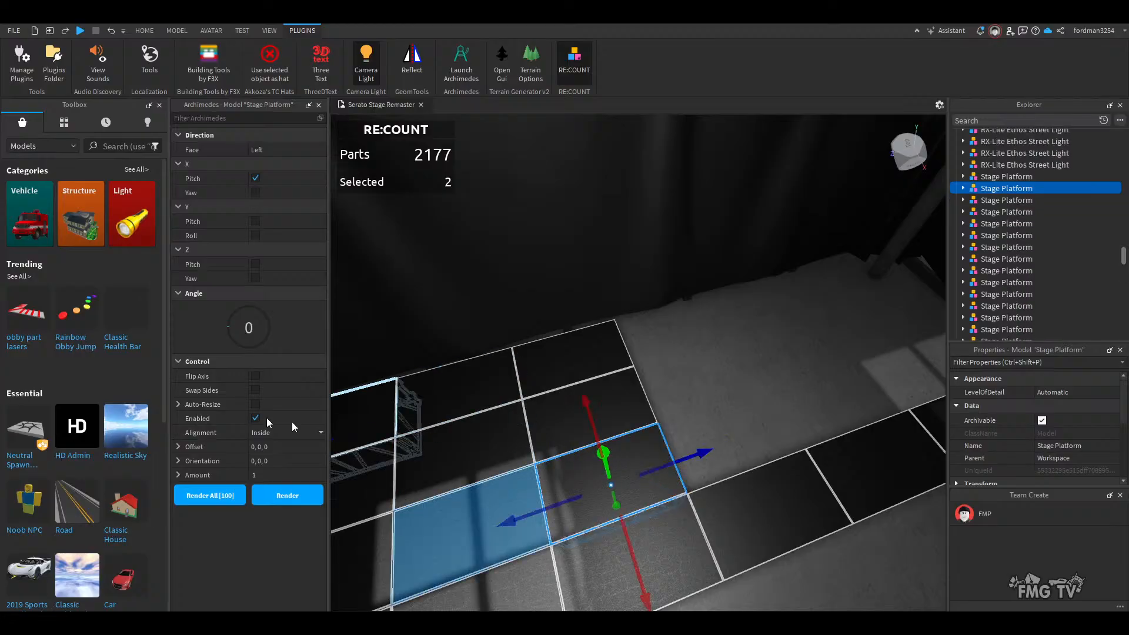
click(255, 375)
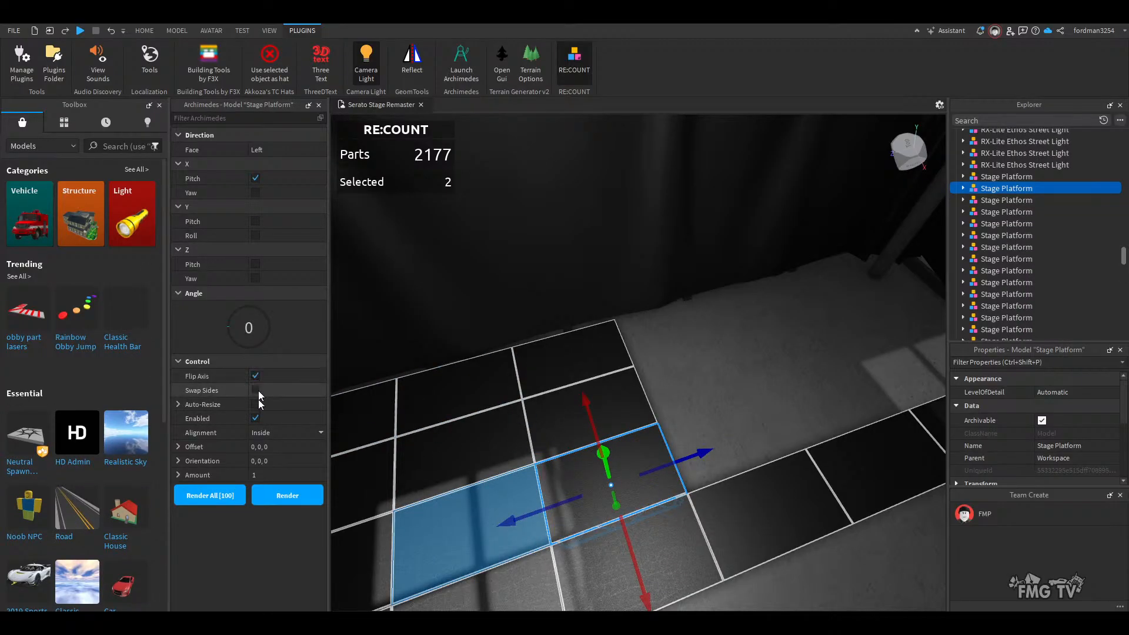
click(255, 375)
click(255, 390)
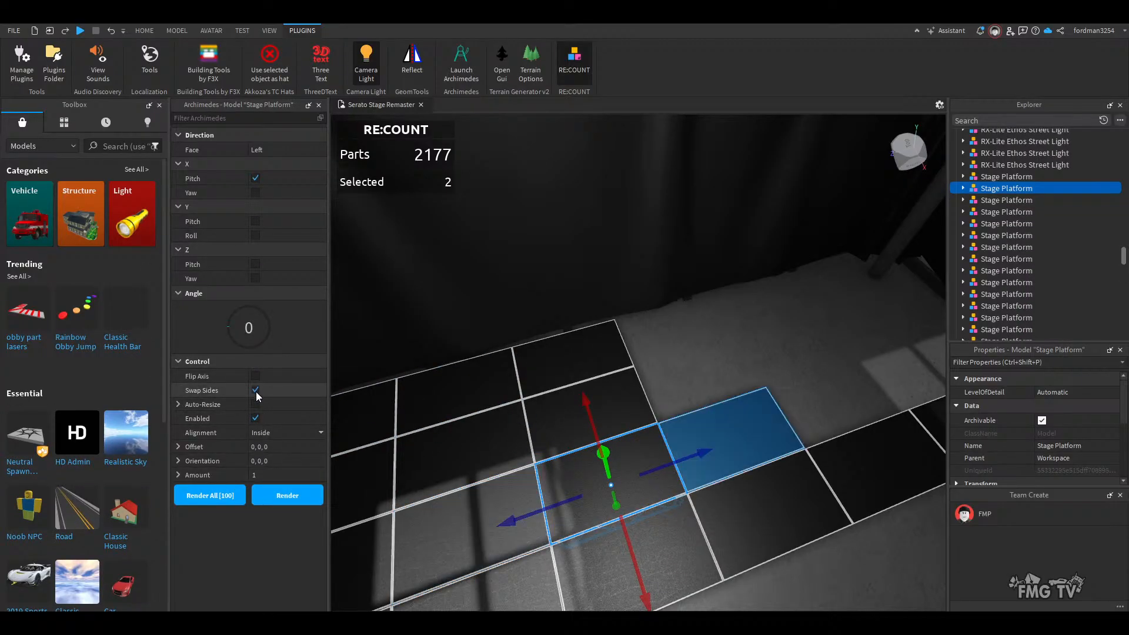
click(288, 496)
click(288, 496)
click(288, 495)
click(598, 411)
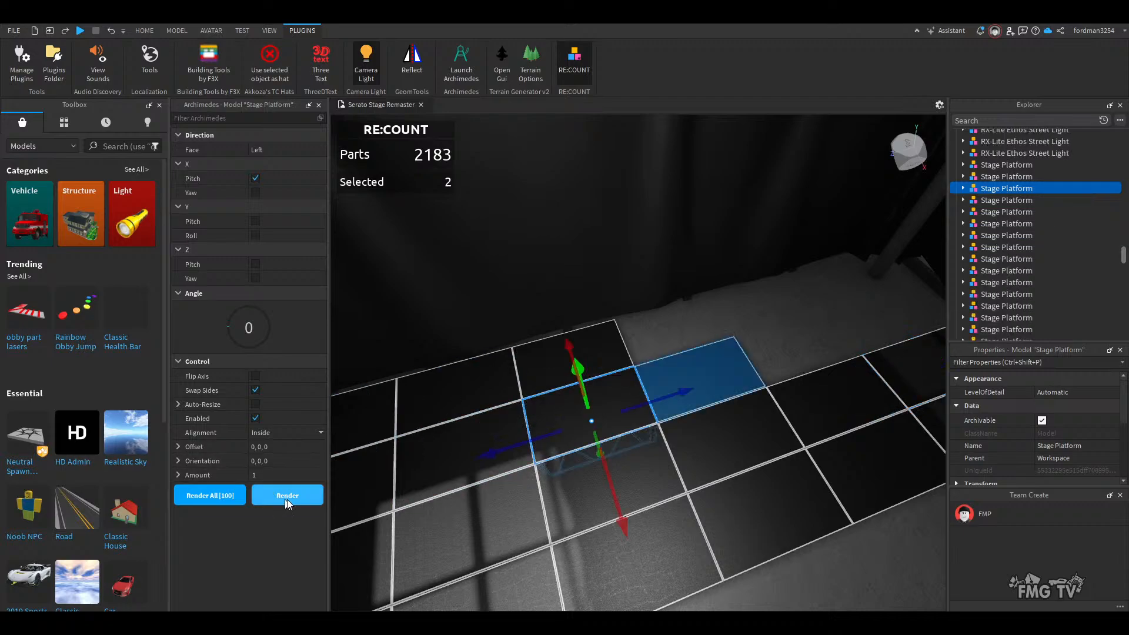
- Render three platforms each from the third and back rows' platforms to complete the other half of the deck, and clear the selection
click(287, 495)
click(288, 495)
click(288, 496)
click(562, 374)
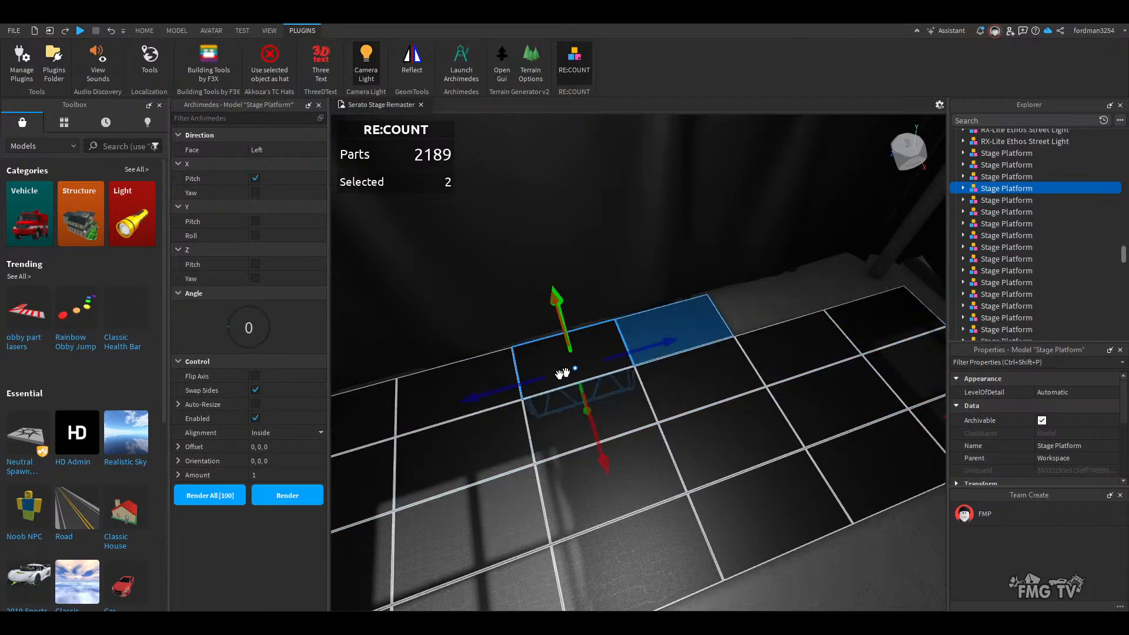
click(299, 495)
click(298, 496)
click(298, 496)
right_drag(598, 504, 598, 505)
key(Delete)
- Examine the completed deck and both hanging line arrays from the front, the sides and across the venue floor
right_drag(715, 503, 711, 511)
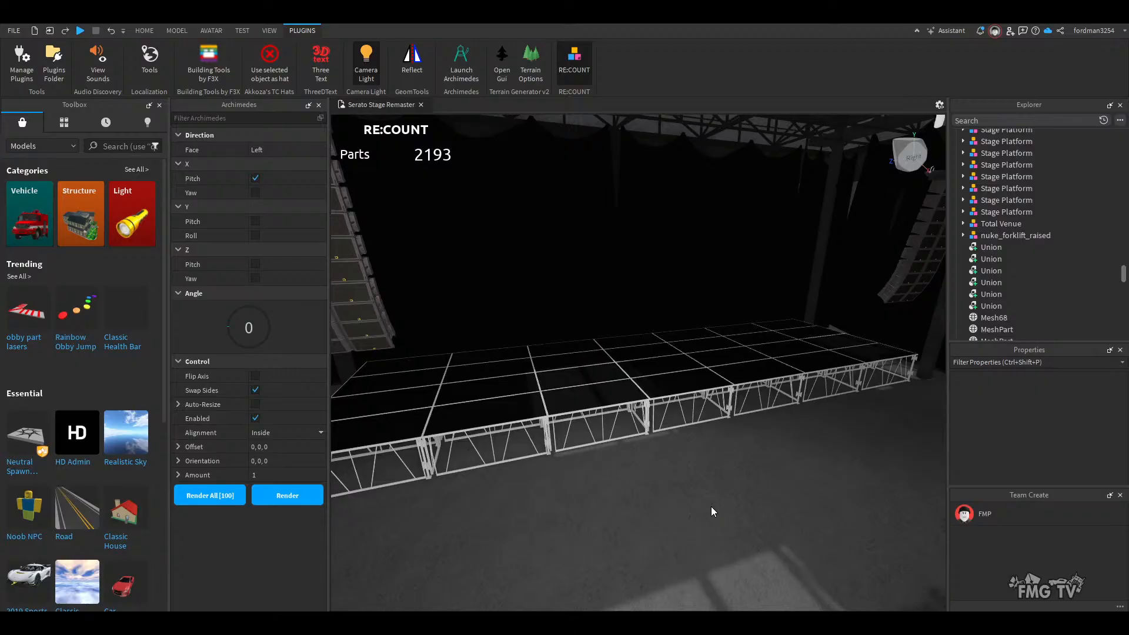
mouse_move(715, 506)
right_down()
mouse_move(694, 510)
mouse_move(690, 496)
mouse_move(715, 499)
right_up()
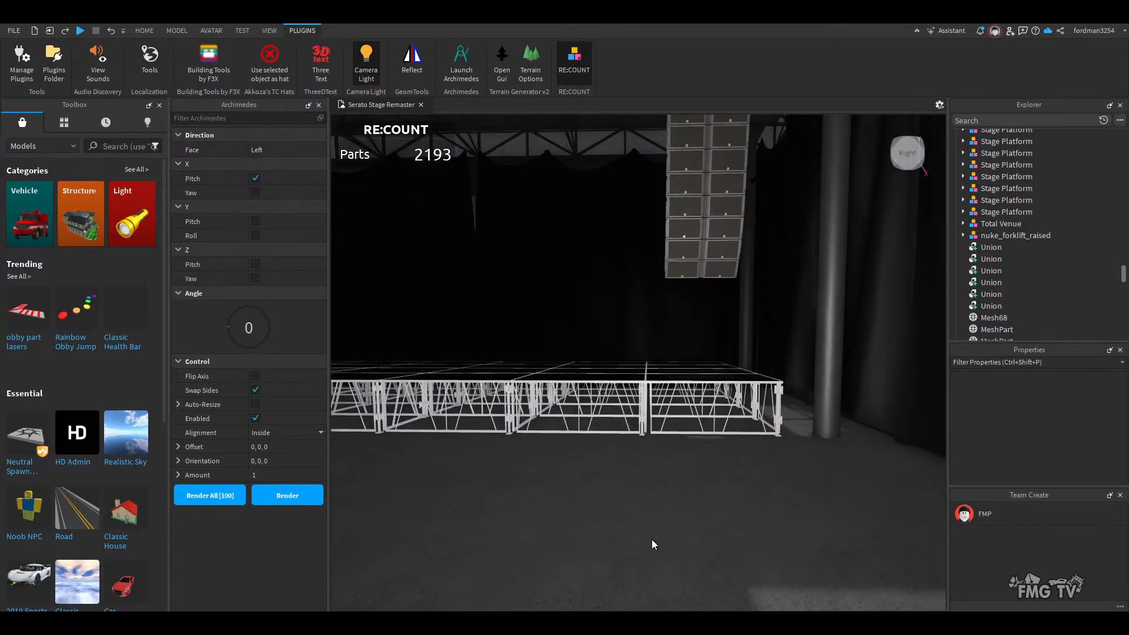
key(s)
right_drag(635, 544, 635, 545)
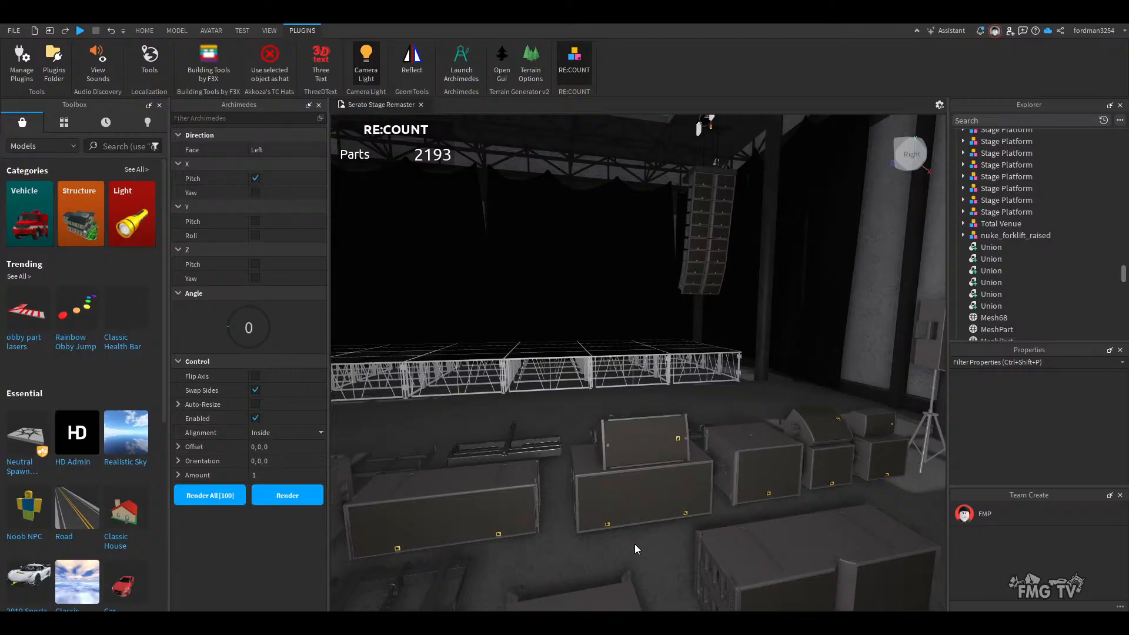
key(w)
right_drag(619, 536, 616, 532)
key(s)
key(w)
key(d)
right_drag(696, 516, 654, 444)
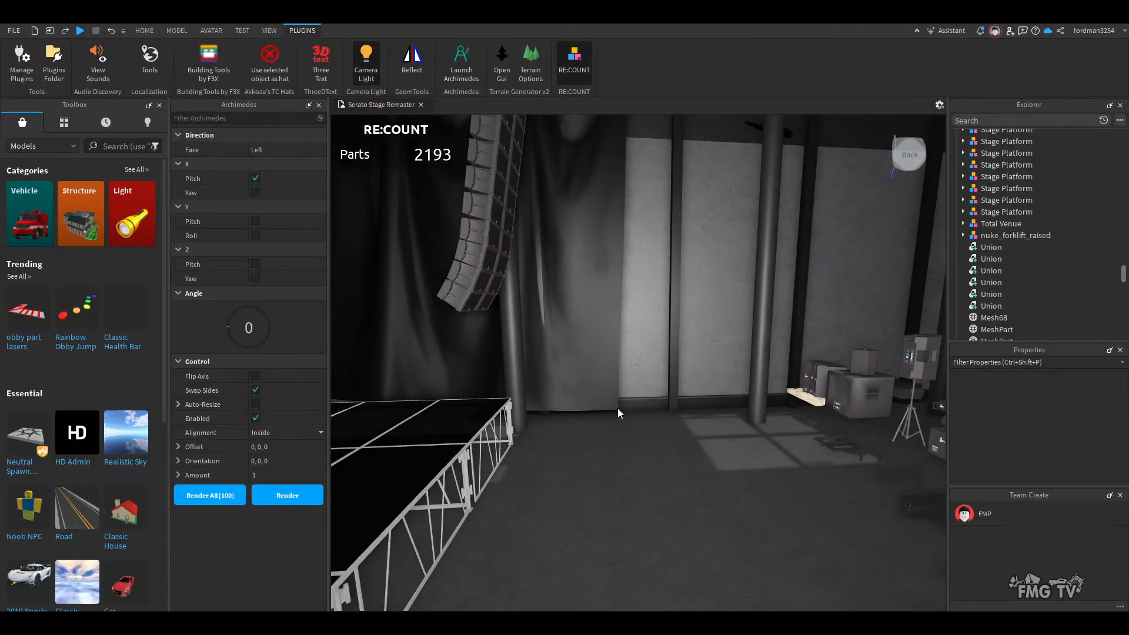
key(a)
right_drag(611, 471, 607, 552)
key(d)
right_drag(606, 552, 608, 552)
key(s)
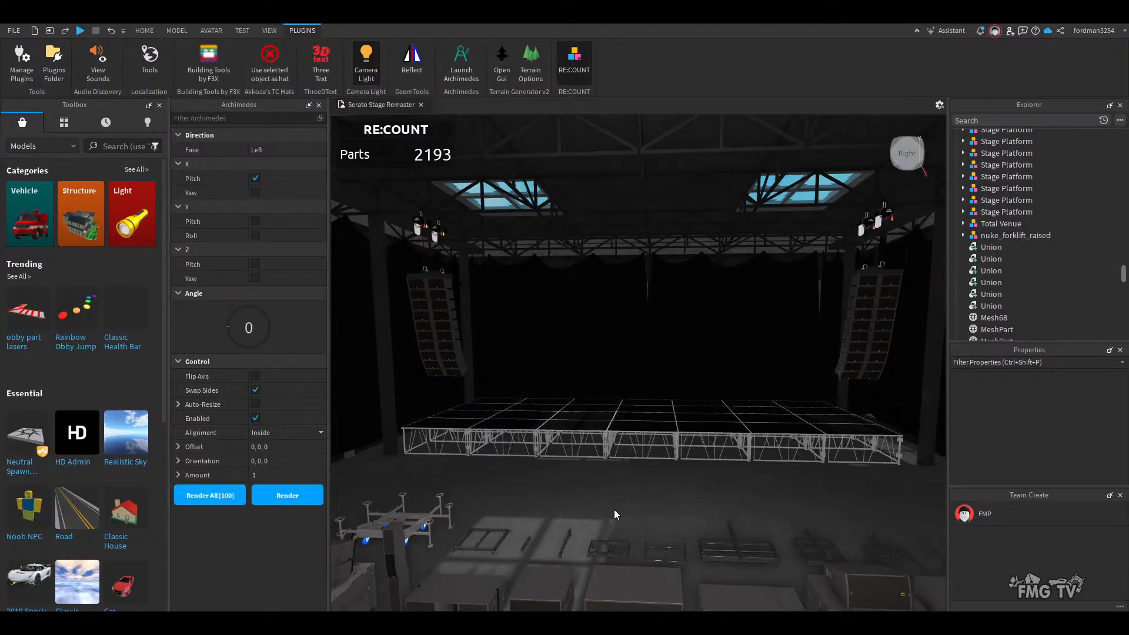
key(w)
key(d)
right_drag(614, 509, 614, 509)
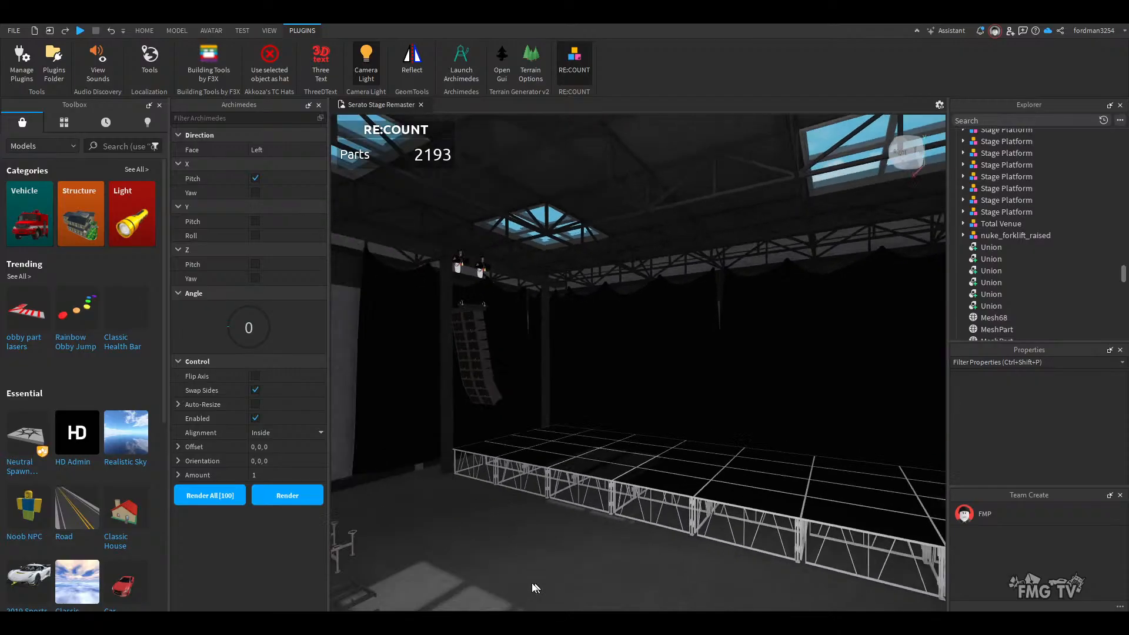
right_drag(531, 583, 533, 582)
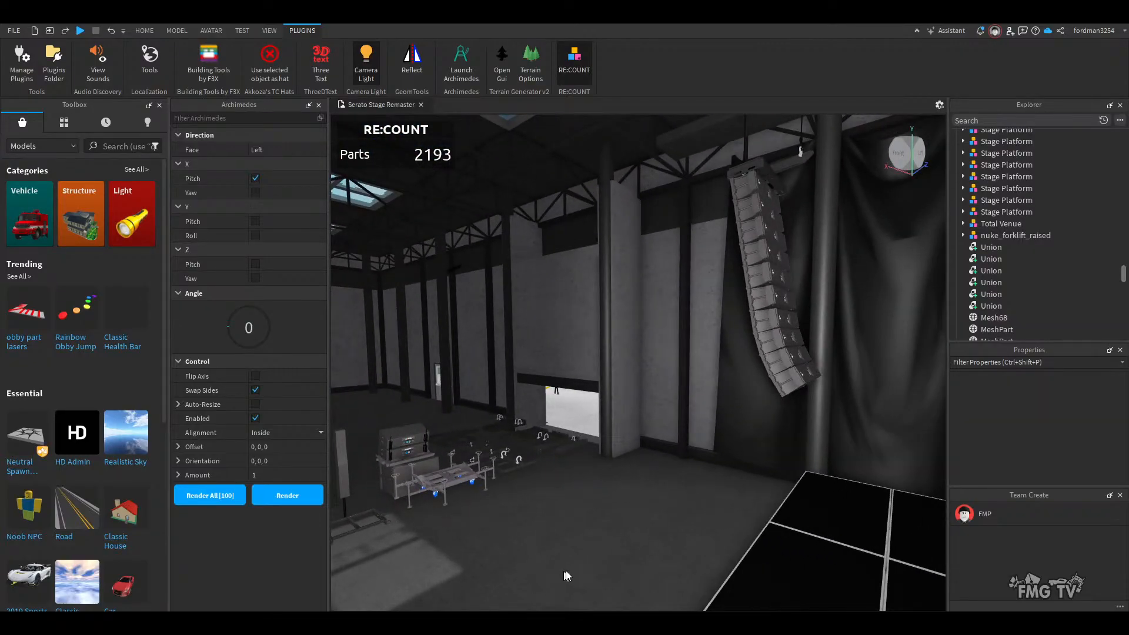
right_drag(564, 571, 584, 545)
key(w)
key(s)
key(d)
key(w)
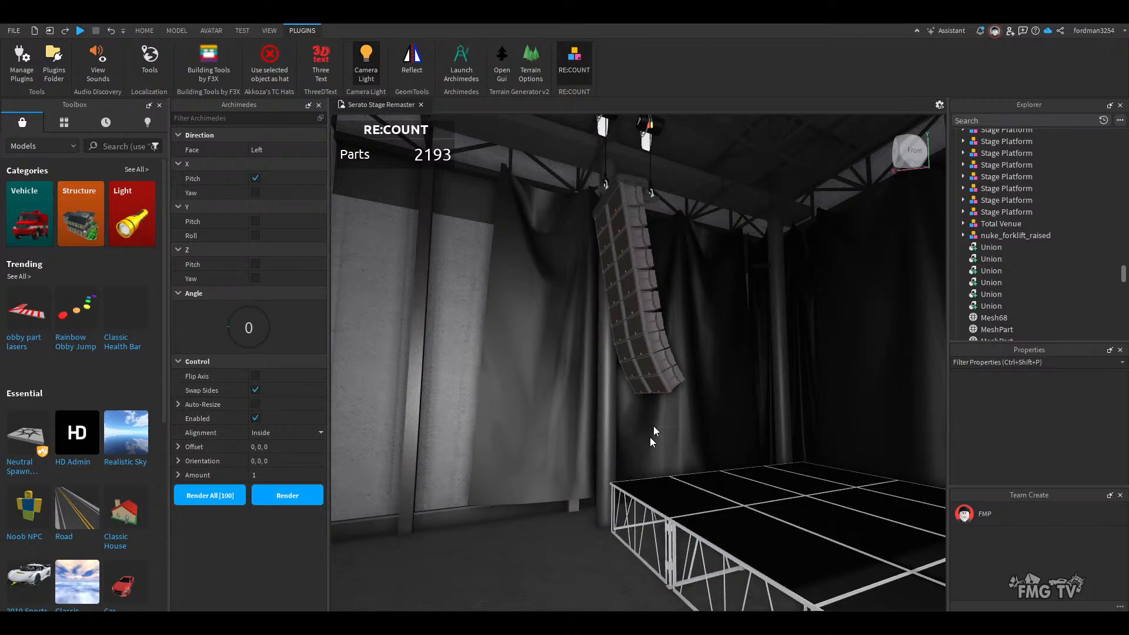
- Close Archimedes, try deleting the nested housing model of the lowest speaker in one line array, and undo the deletion
right_drag(633, 521, 634, 521)
key(w)
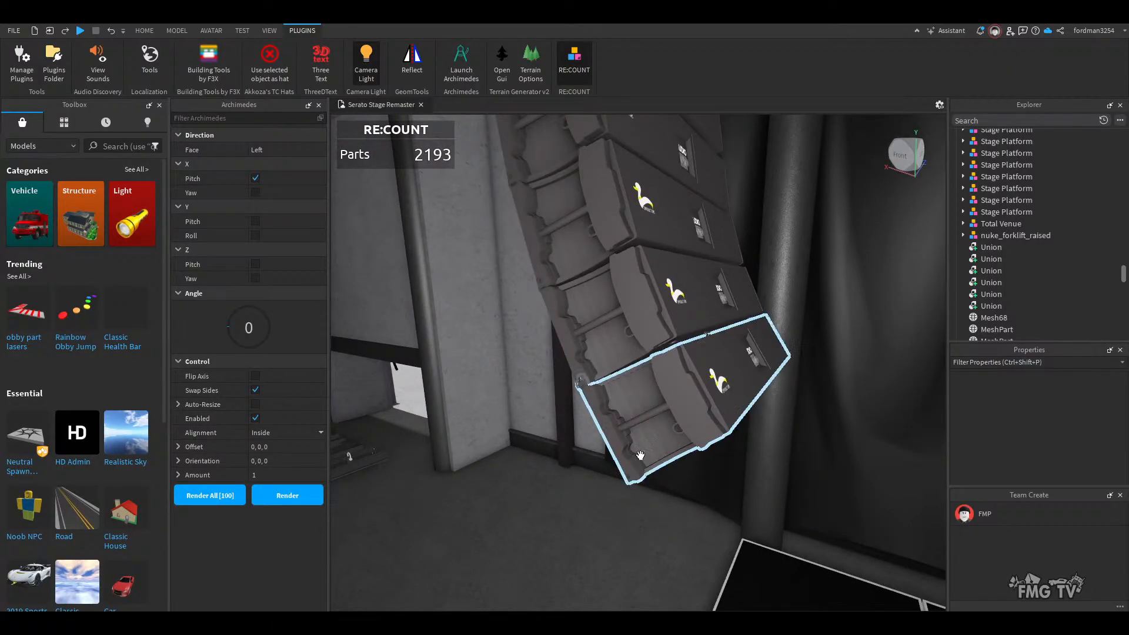
click(676, 412)
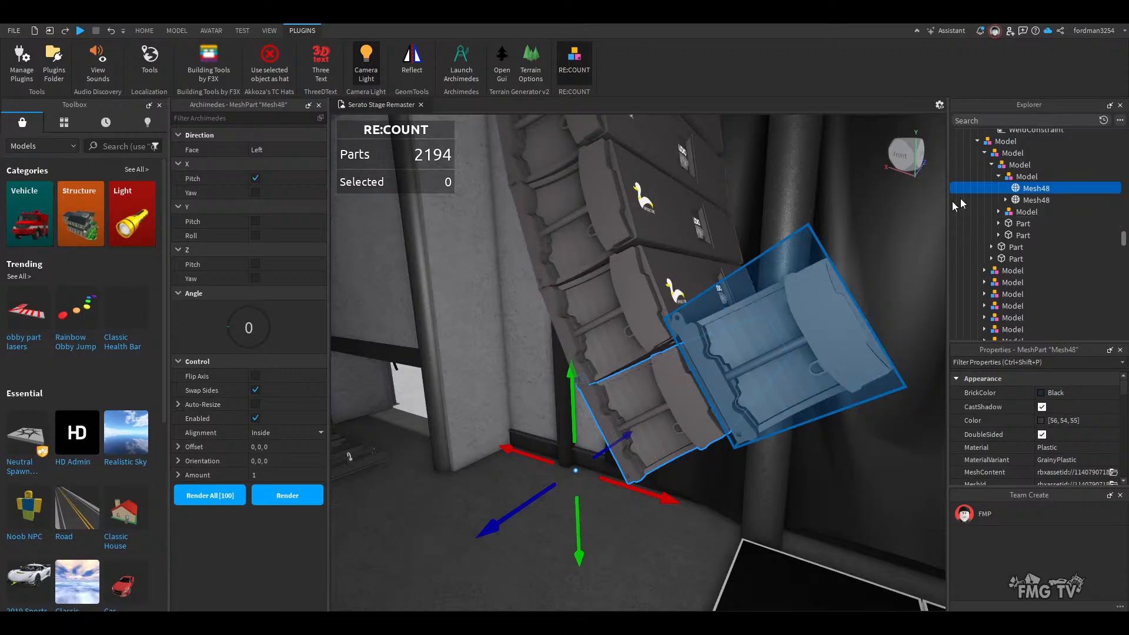
click(1026, 176)
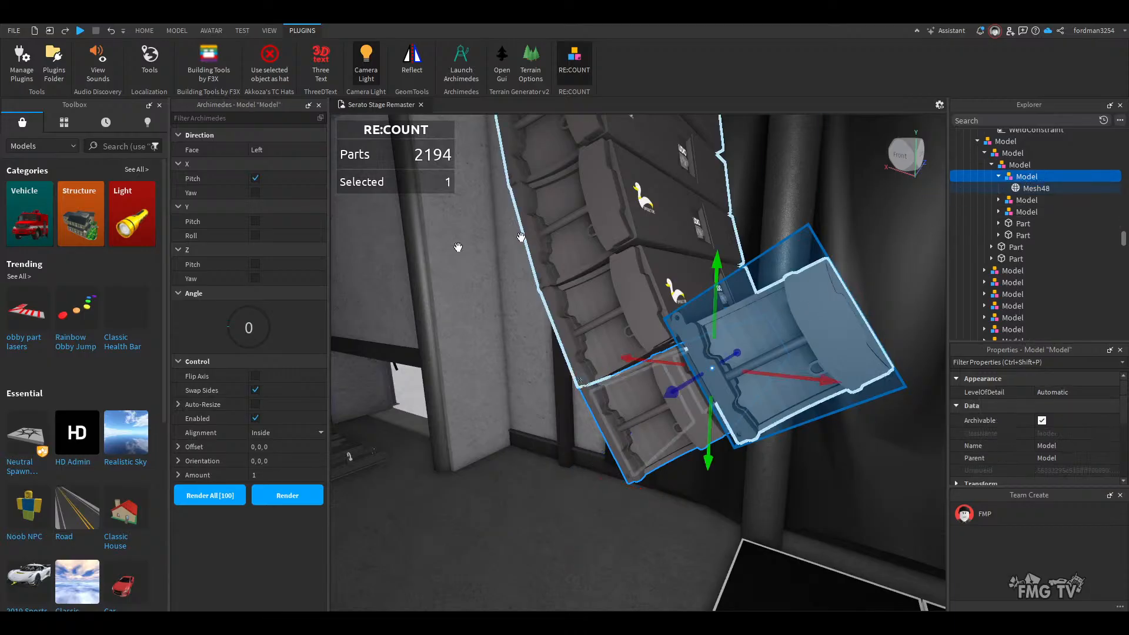
click(319, 105)
key(Delete)
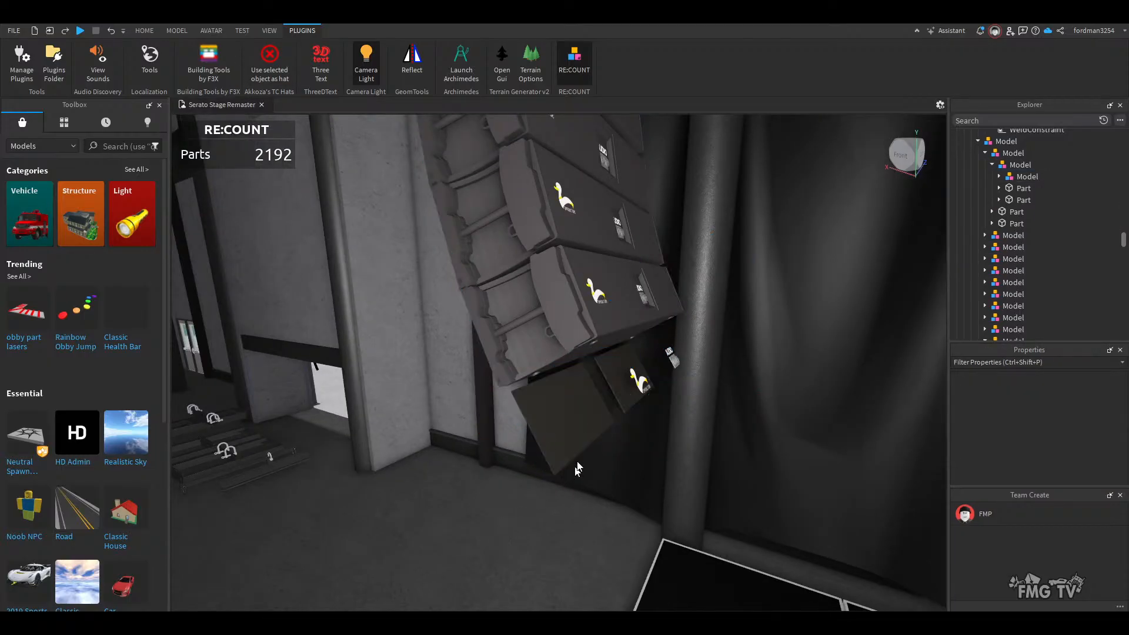
key(ctrl+z)
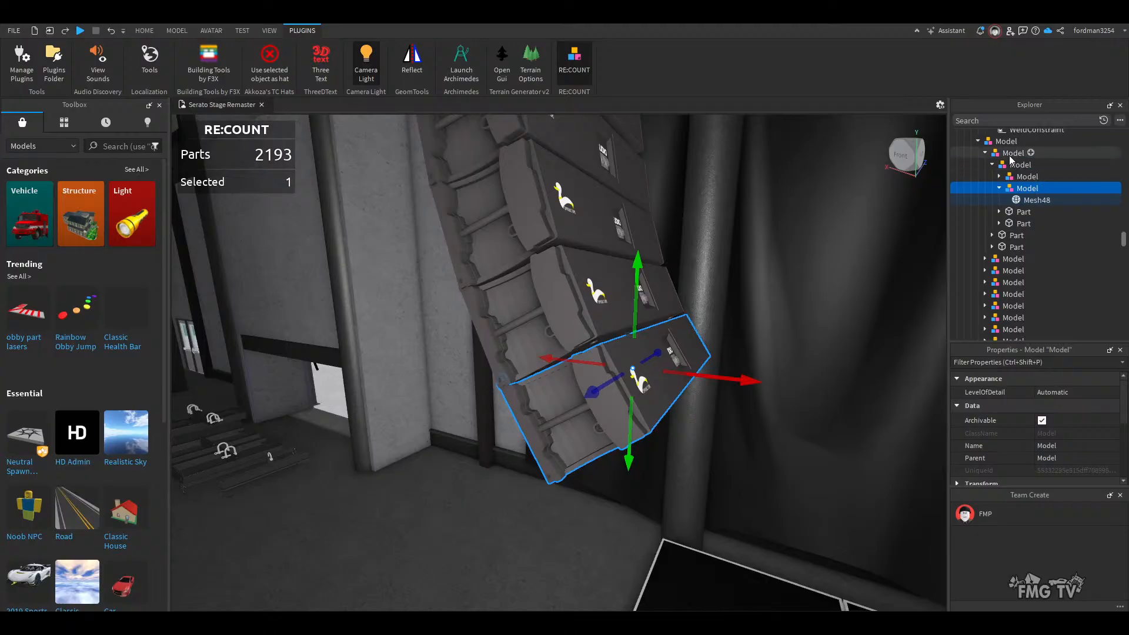
- Delete the entire lowest speaker model from this line array
scroll(1007, 177, up, 1)
click(1006, 177)
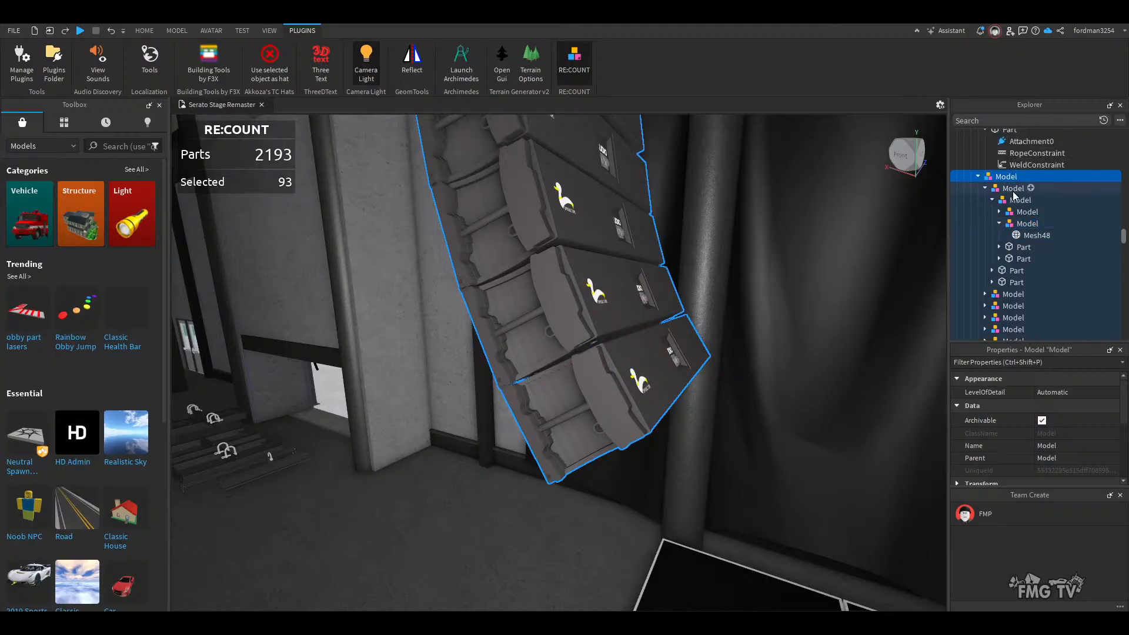
click(1013, 189)
key(Delete)
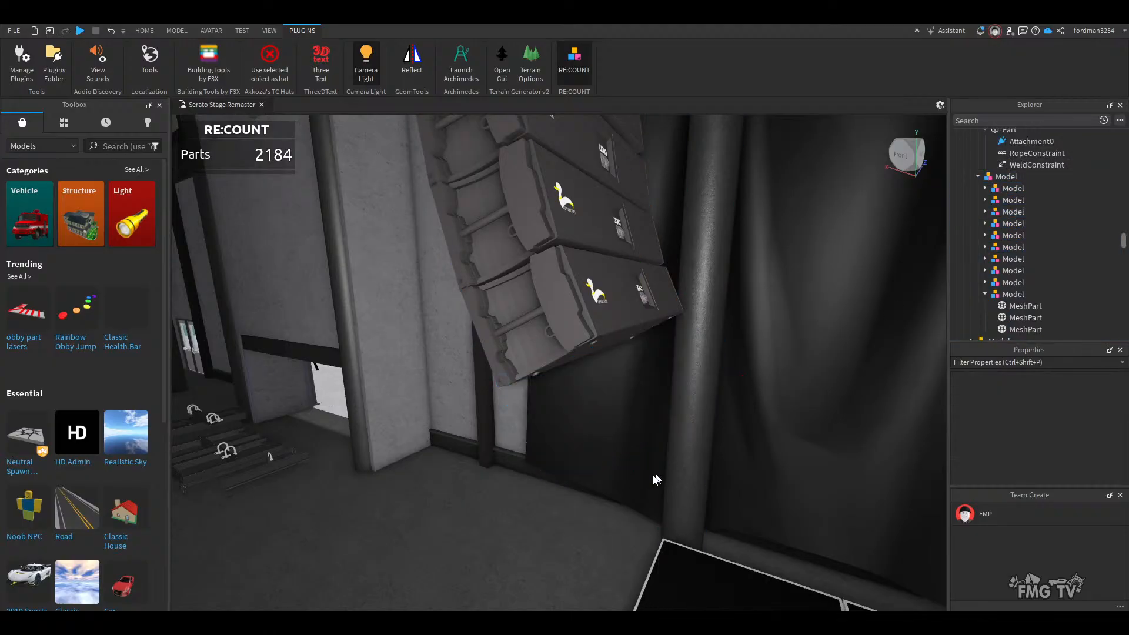
- Delete the matching lowest speaker model from the line array on the opposite stage side
mouse_move(657, 480)
right_down()
mouse_move(611, 488)
mouse_move(656, 462)
mouse_move(656, 499)
right_up()
click(656, 463)
scroll(1017, 195, down, 1)
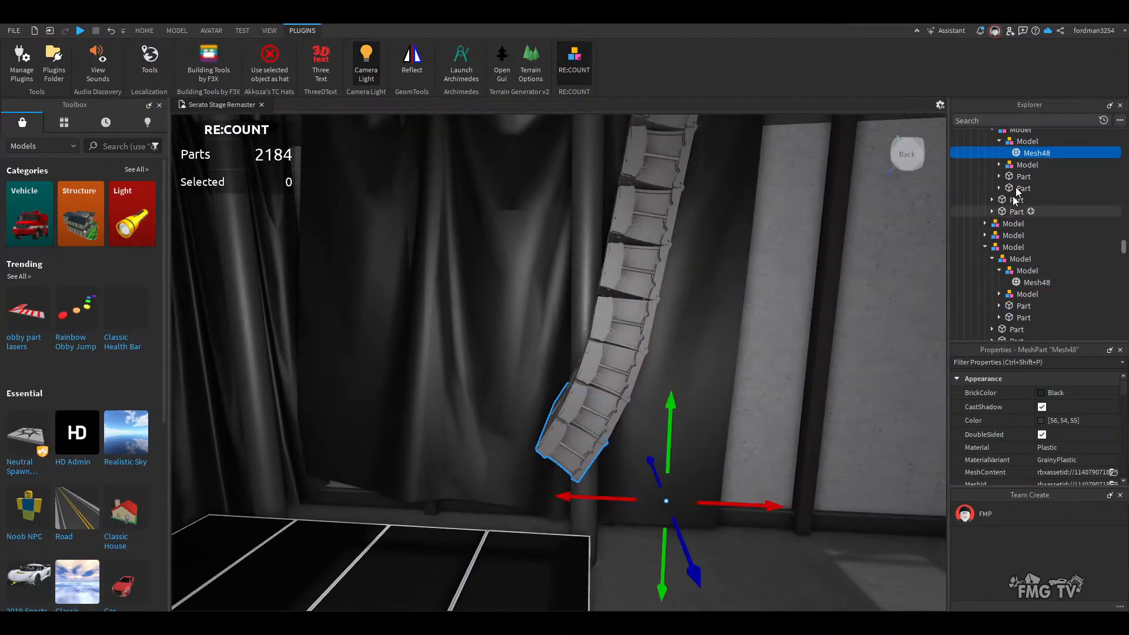
scroll(1017, 191, up, 1)
click(1012, 153)
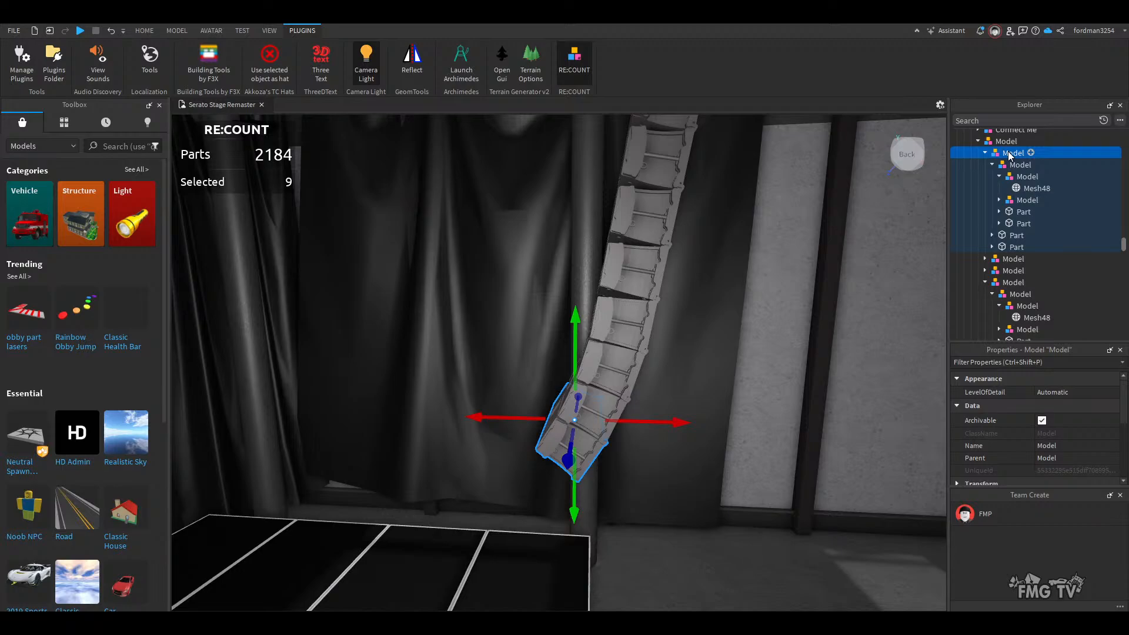
key(Delete)
right_drag(633, 464, 639, 481)
mouse_move(700, 522)
right_down()
mouse_move(731, 517)
mouse_move(710, 516)
right_up()
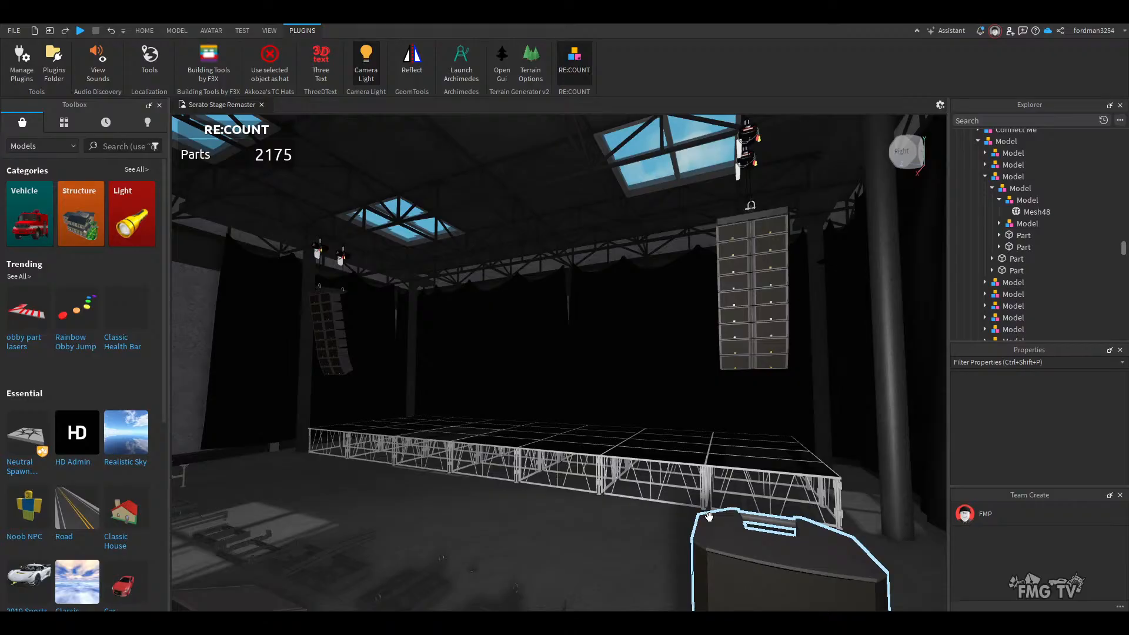
- Select all seven Stage Platforms along the front edge of the deck
right_drag(606, 515, 515, 527)
click(607, 517)
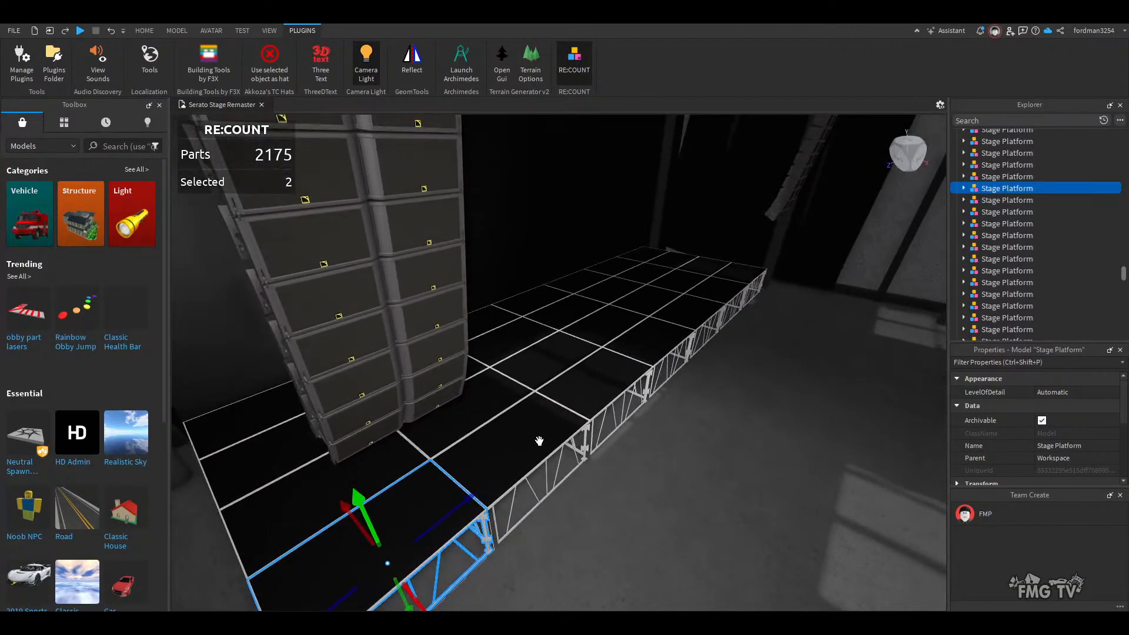
ctrl+click(540, 441)
right_drag(601, 543, 601, 544)
click(633, 521)
scroll(633, 521, down, 1)
click(437, 467)
ctrl+click(529, 391)
ctrl+click(652, 297)
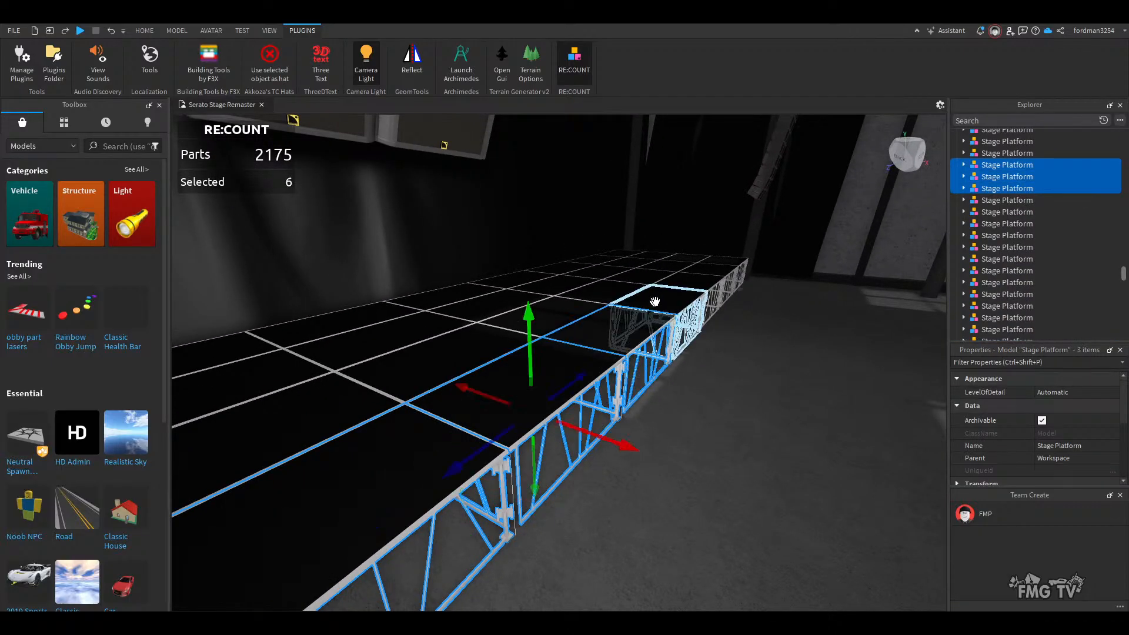
ctrl+click(691, 285)
ctrl+click(725, 269)
ctrl+click(726, 269)
ctrl+click(742, 260)
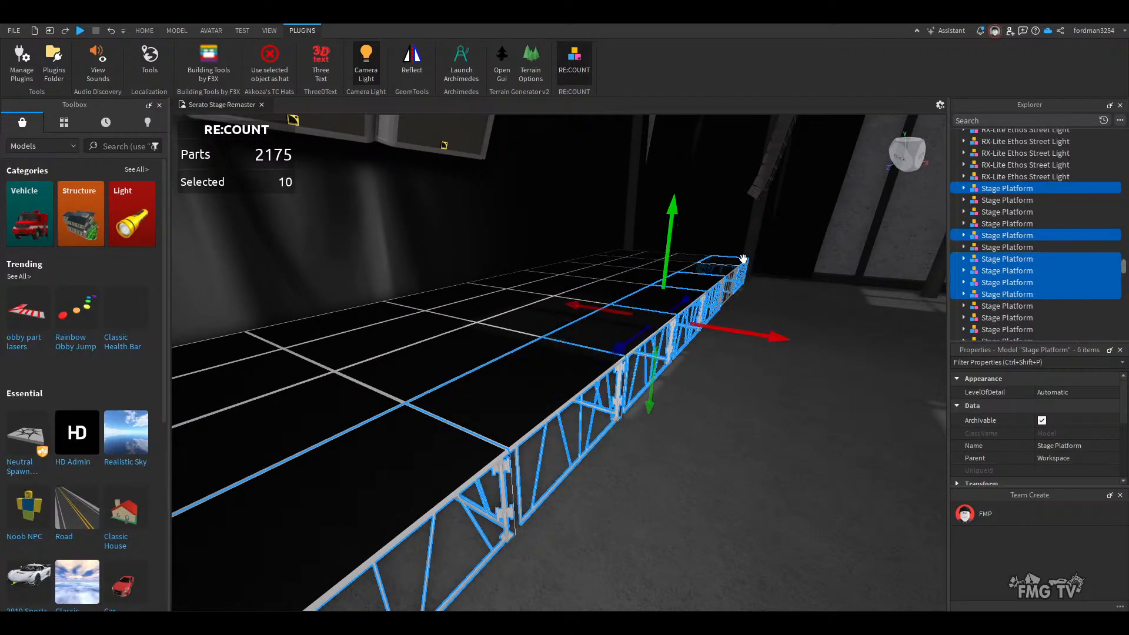
ctrl+click(720, 266)
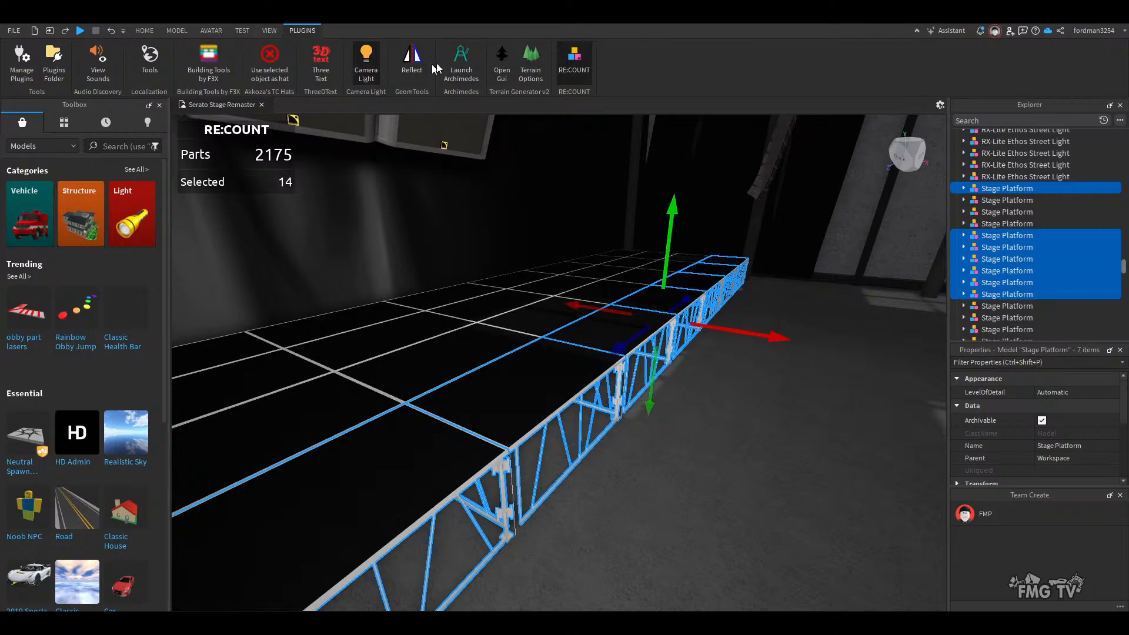
- Extend the deck forward by rendering one more row with Archimedes, using Z Pitch with Swap Sides off, and close the plugin
click(461, 62)
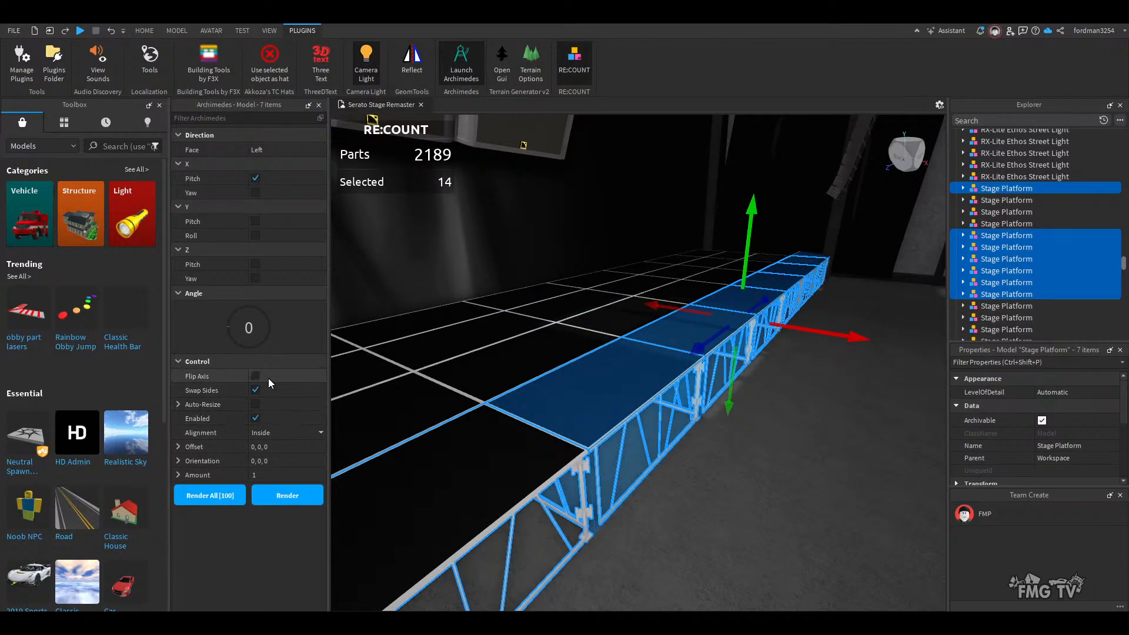
click(257, 150)
click(255, 221)
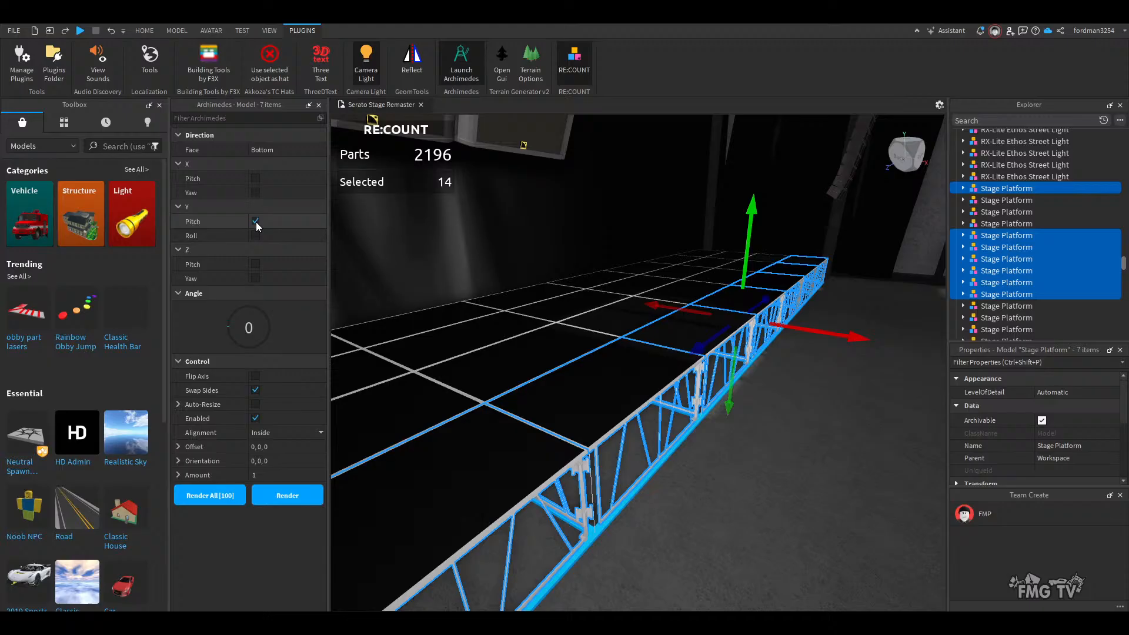
click(255, 263)
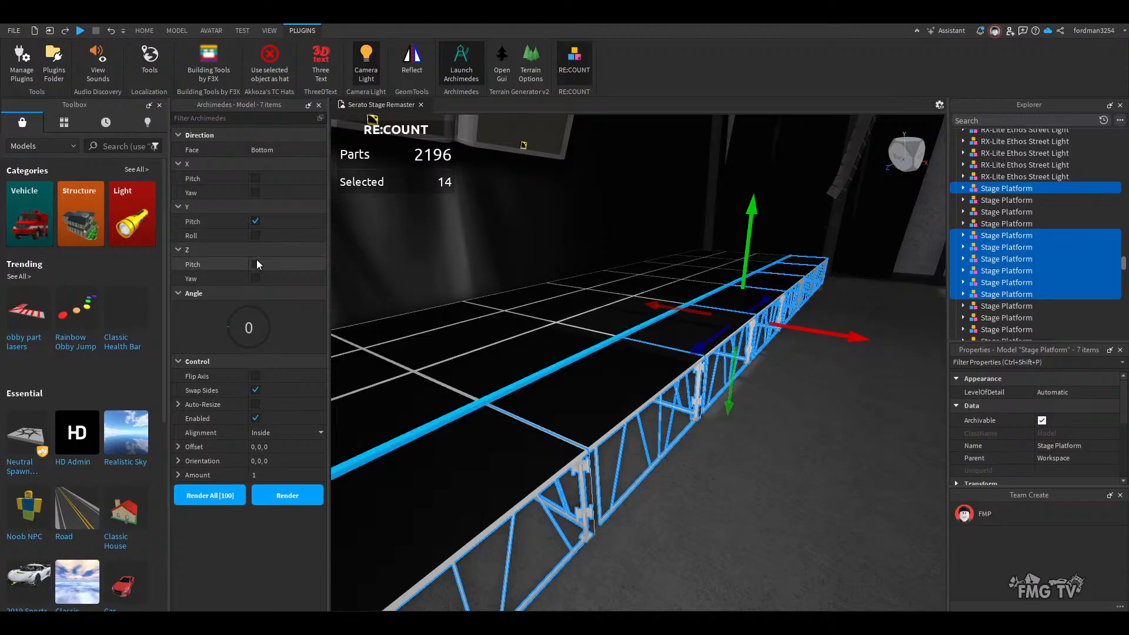
click(256, 389)
click(287, 497)
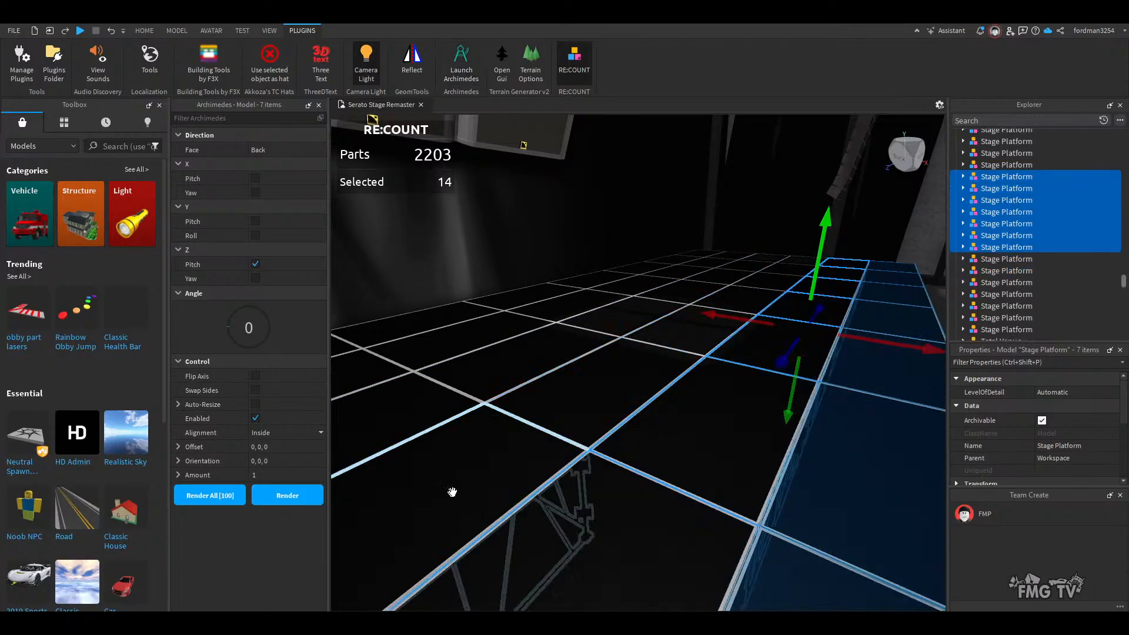
right_drag(453, 492, 453, 492)
scroll(453, 492, down, 3)
scroll(649, 490, up, 3)
key(Delete)
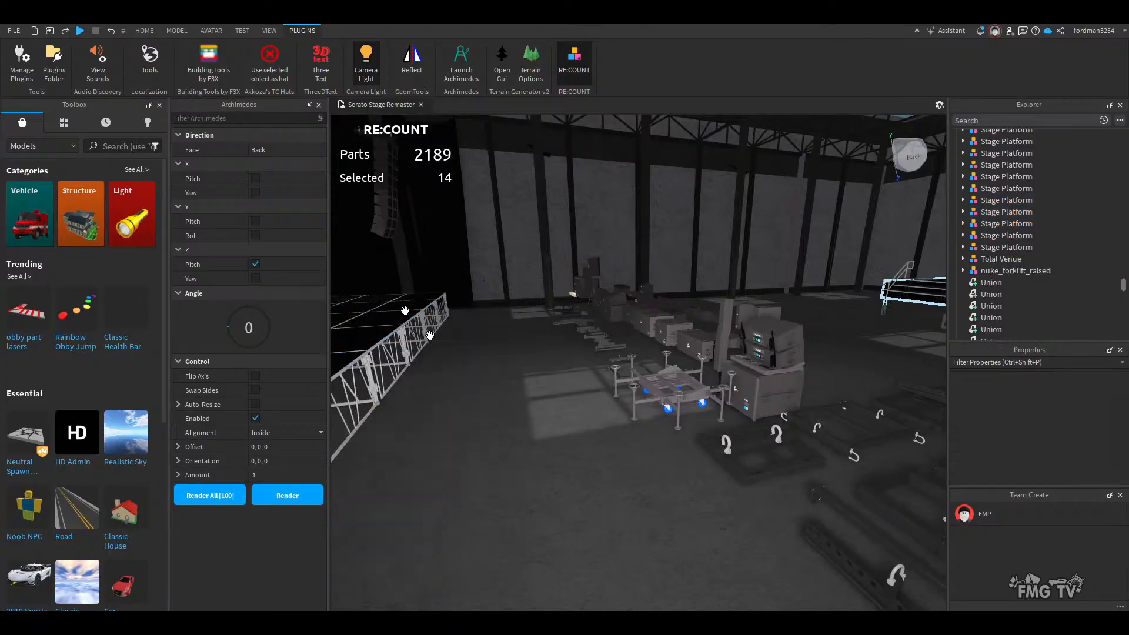
right_drag(589, 549, 630, 564)
click(319, 106)
- Examine the extended deck, the shortened line arrays and the floor space towards the side doorway
key(w)
key(w)
key(w)
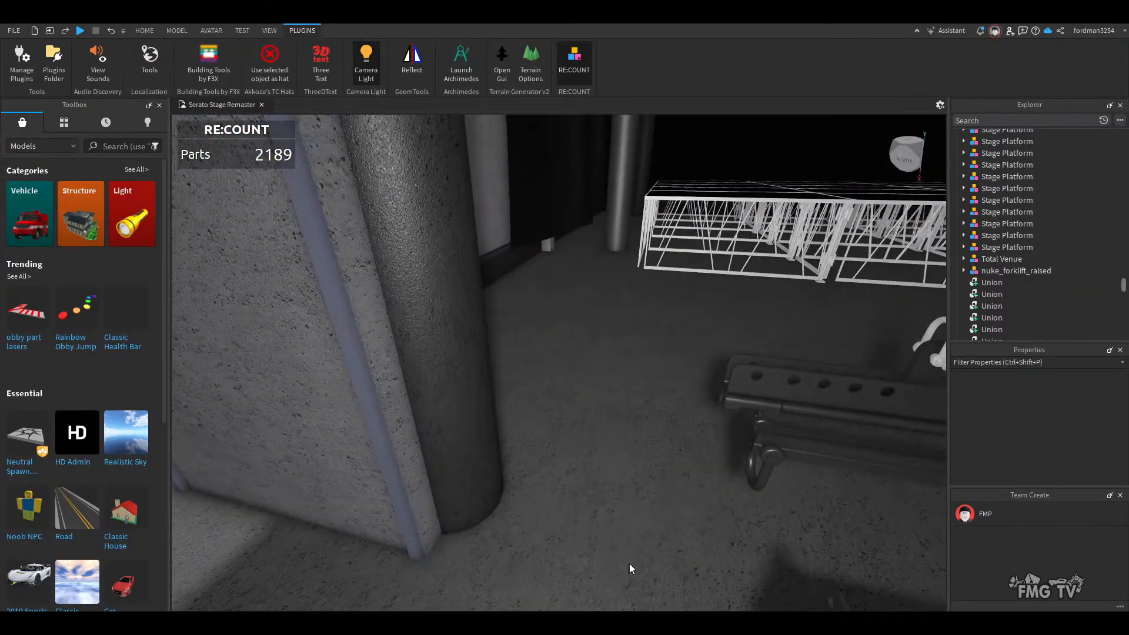
right_drag(542, 509, 542, 510)
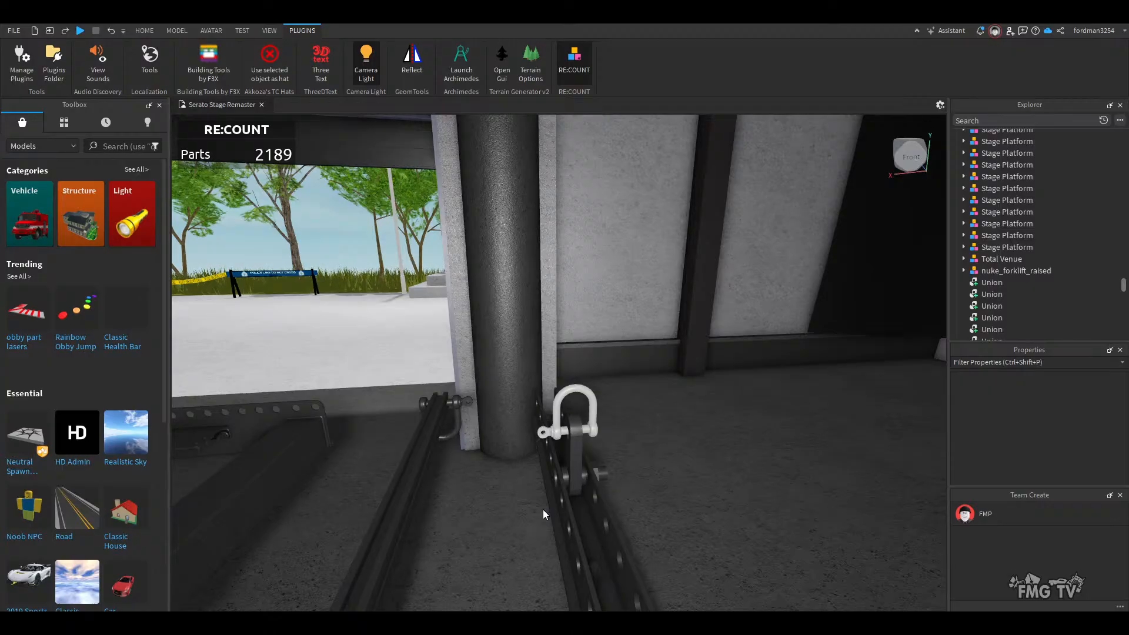
key(s)
right_drag(543, 509, 543, 508)
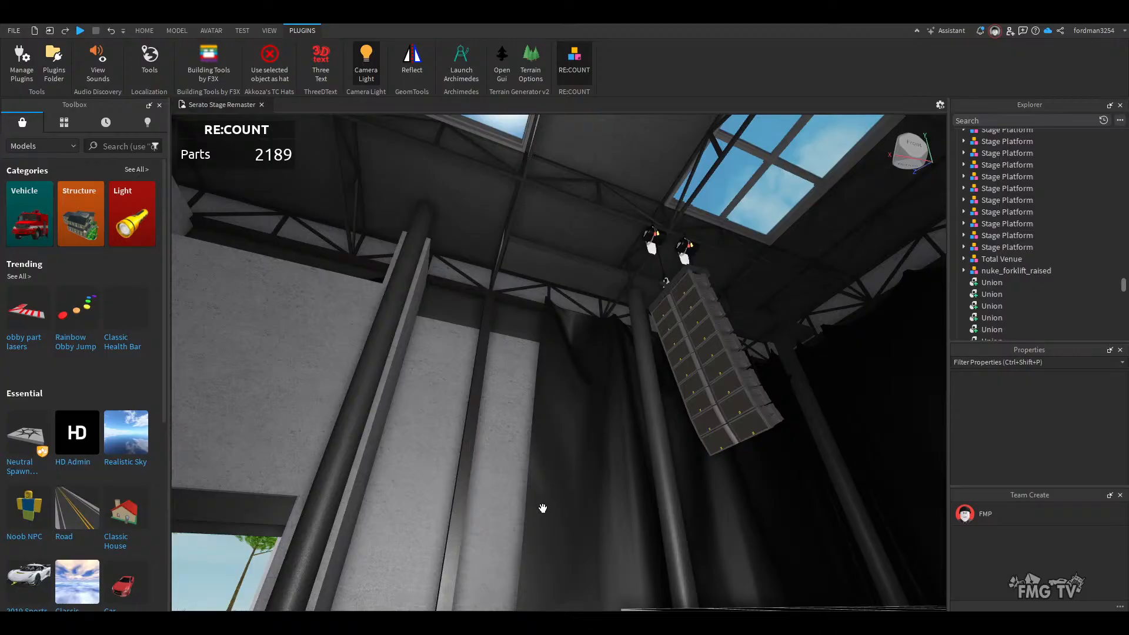
right_drag(542, 508, 521, 499)
key(w)
key(s)
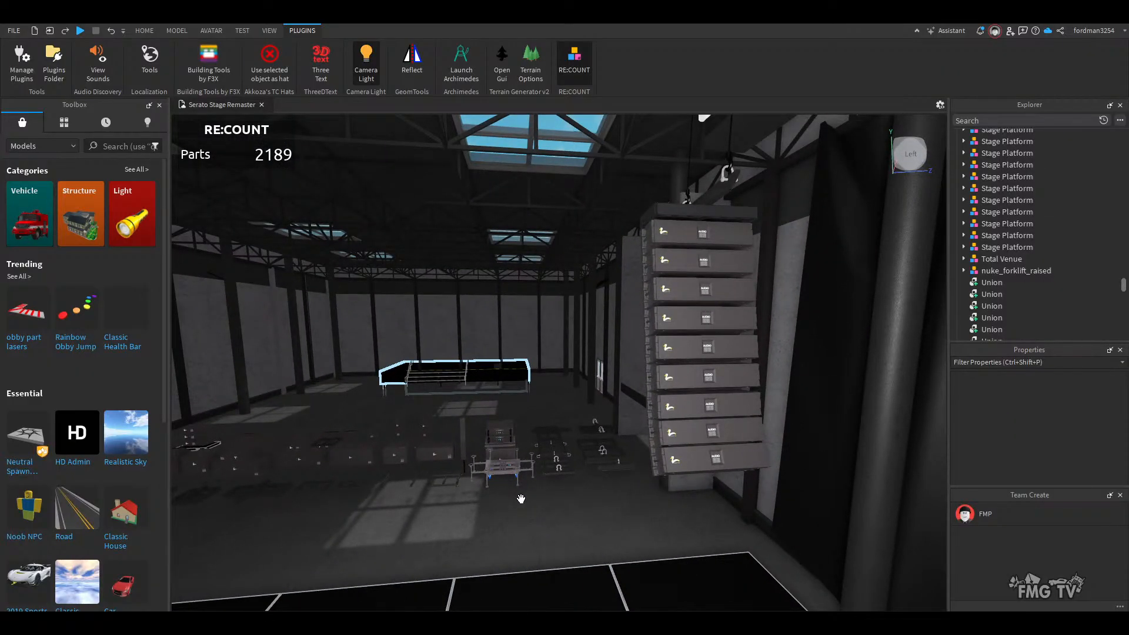
key(w)
right_drag(521, 499, 551, 483)
key(w)
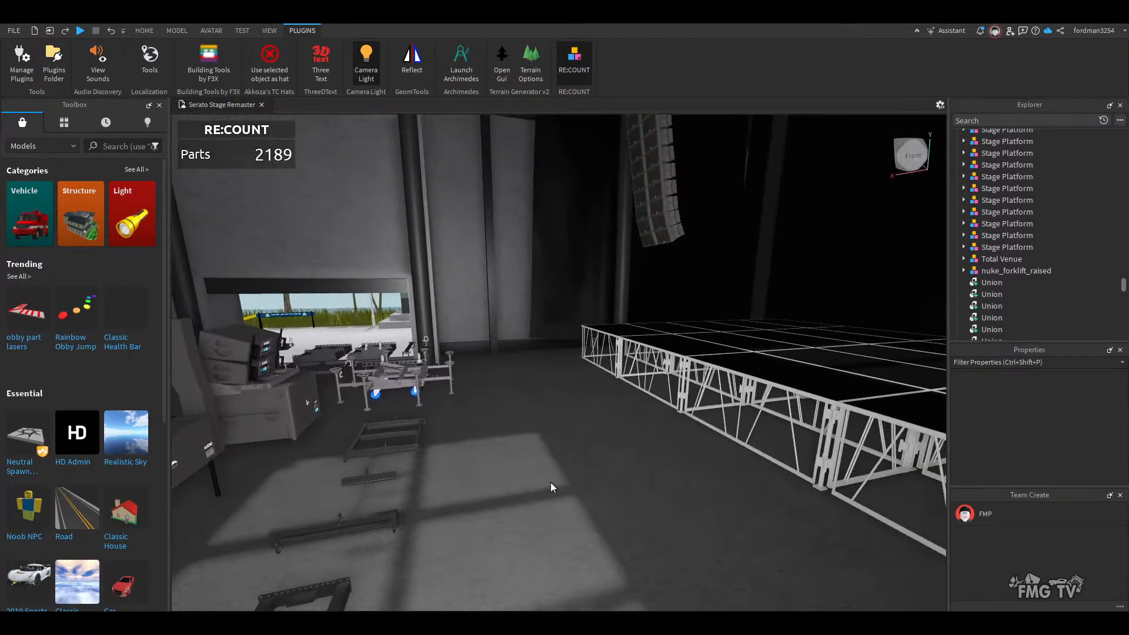
key(s)
right_drag(479, 509, 479, 511)
key(w)
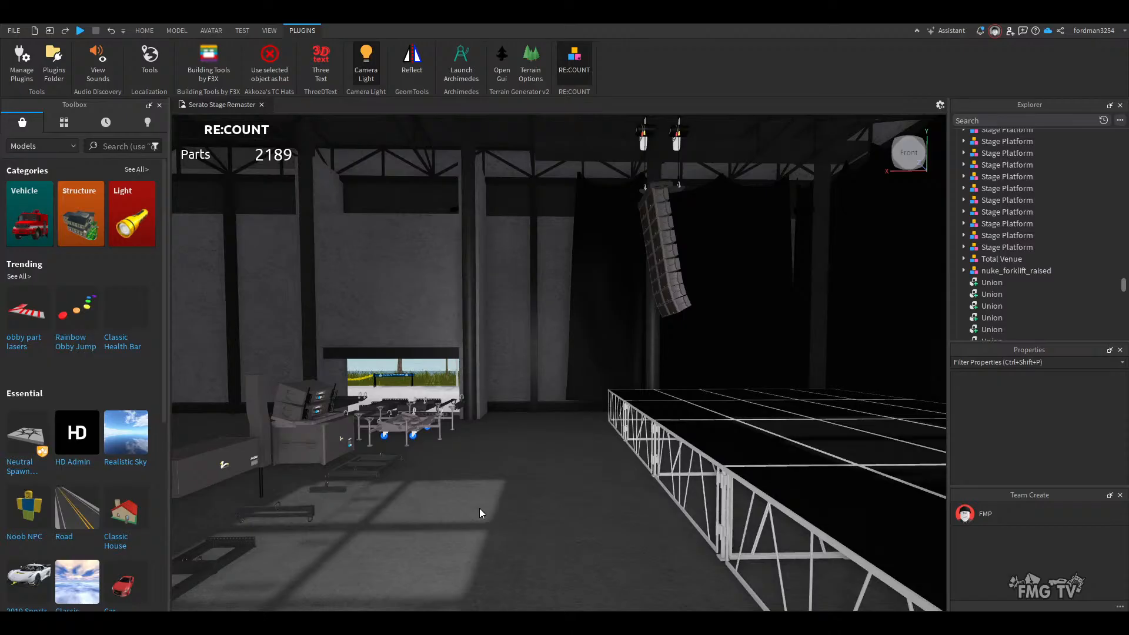
key(w)
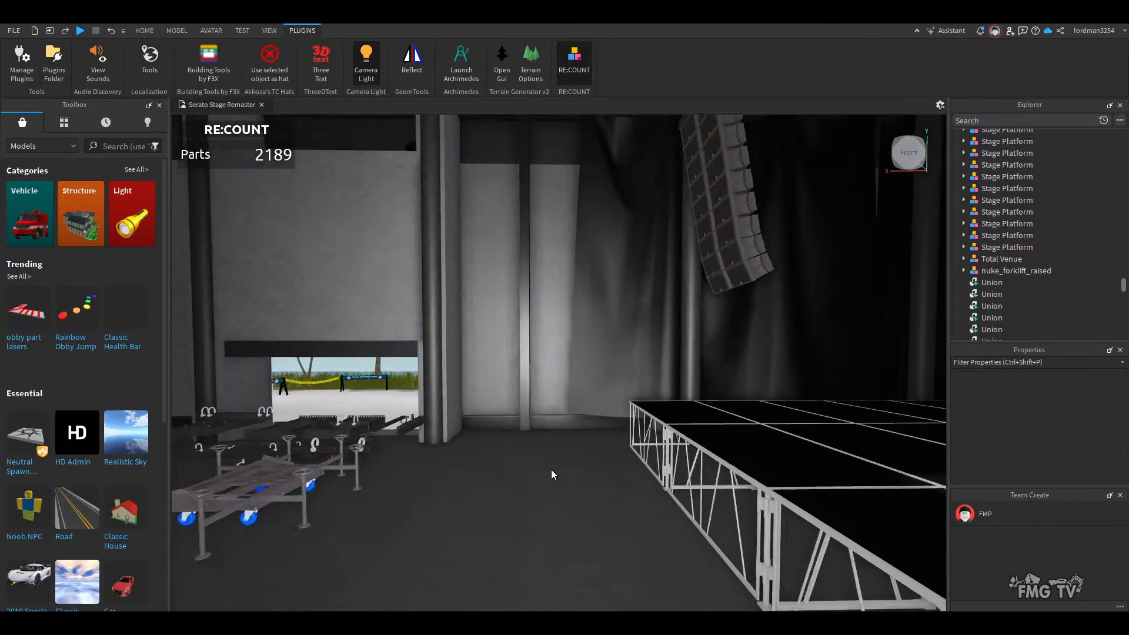
- Move a subwoofer cabinet from the row of floor equipment about 23.4 studs to the front edge of the stage deck
right_drag(551, 469, 551, 469)
key(s)
key(w)
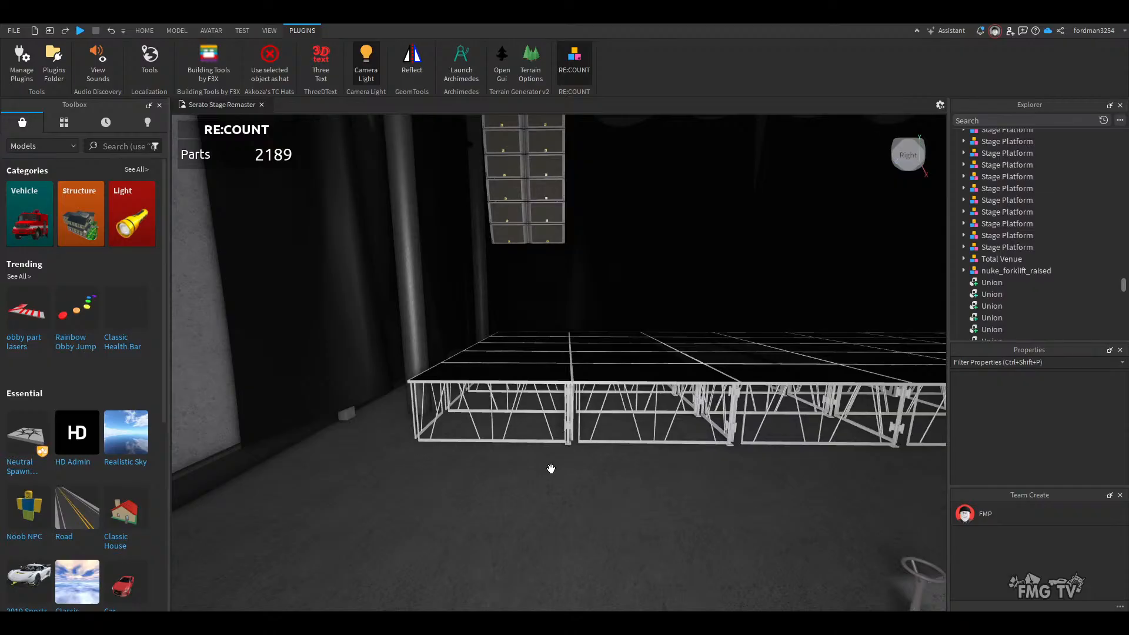
right_drag(561, 454, 461, 475)
key(d)
key(a)
key(w)
key(s)
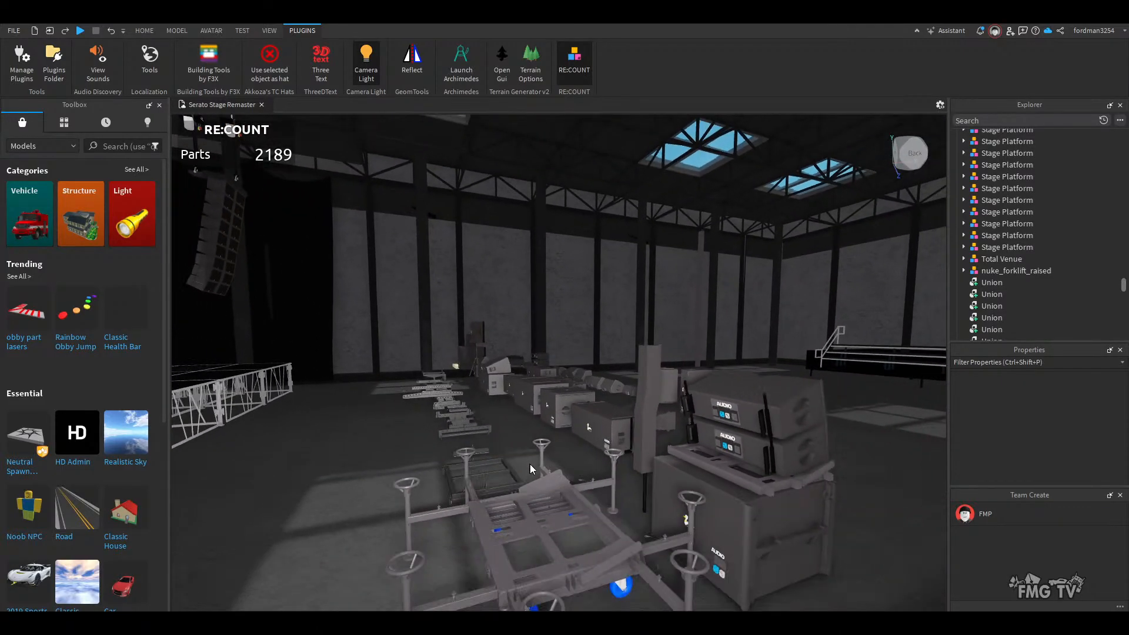
click(607, 426)
key(s)
right_drag(607, 426, 579, 436)
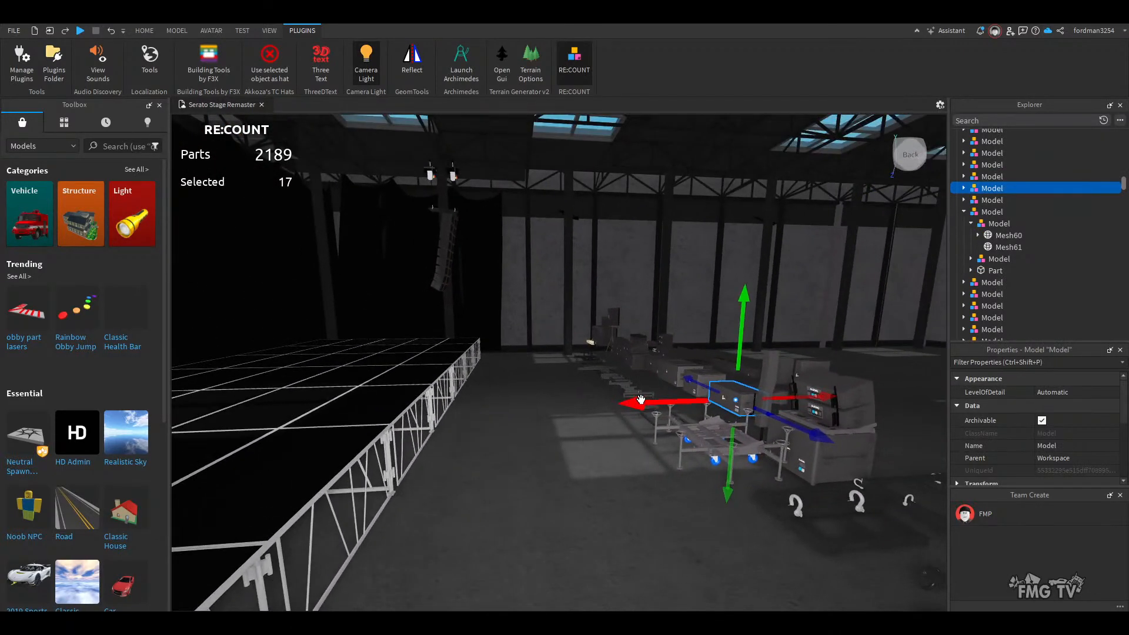
drag(640, 398, 368, 458)
key(w)
right_drag(515, 491, 514, 492)
key(s)
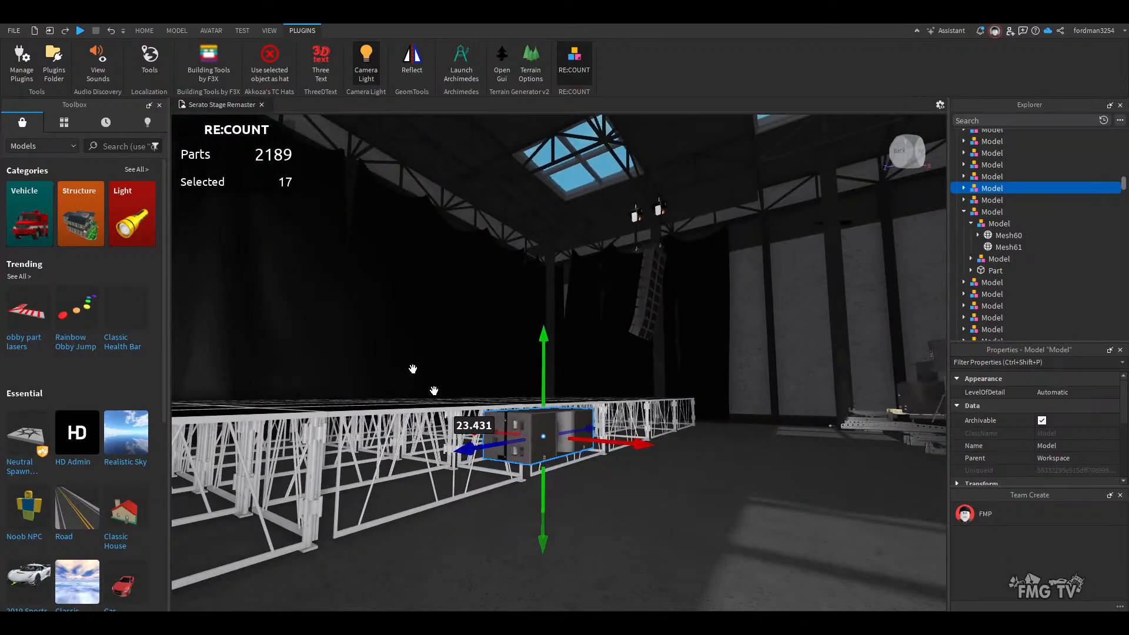
- Lower the subwoofer cabinet to floor level in front of the deck
click(152, 30)
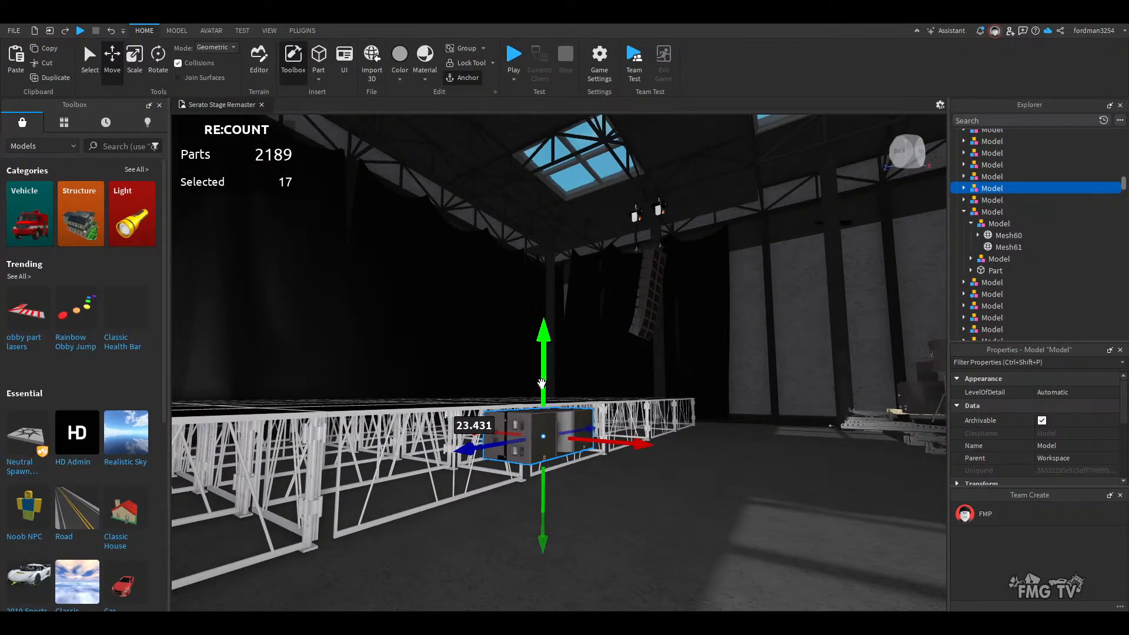
drag(542, 384, 555, 540)
key(d)
right_drag(558, 542, 560, 542)
key(s)
key(w)
- Reposition the subwoofer cabinet on the floor so it sits close to the platform frames along the deck's front edge
drag(783, 474, 433, 481)
key(d)
right_drag(575, 522, 577, 527)
drag(549, 488, 628, 488)
key(a)
right_drag(611, 515, 652, 488)
click(652, 488)
key(a)
scroll(652, 487, down, 5)
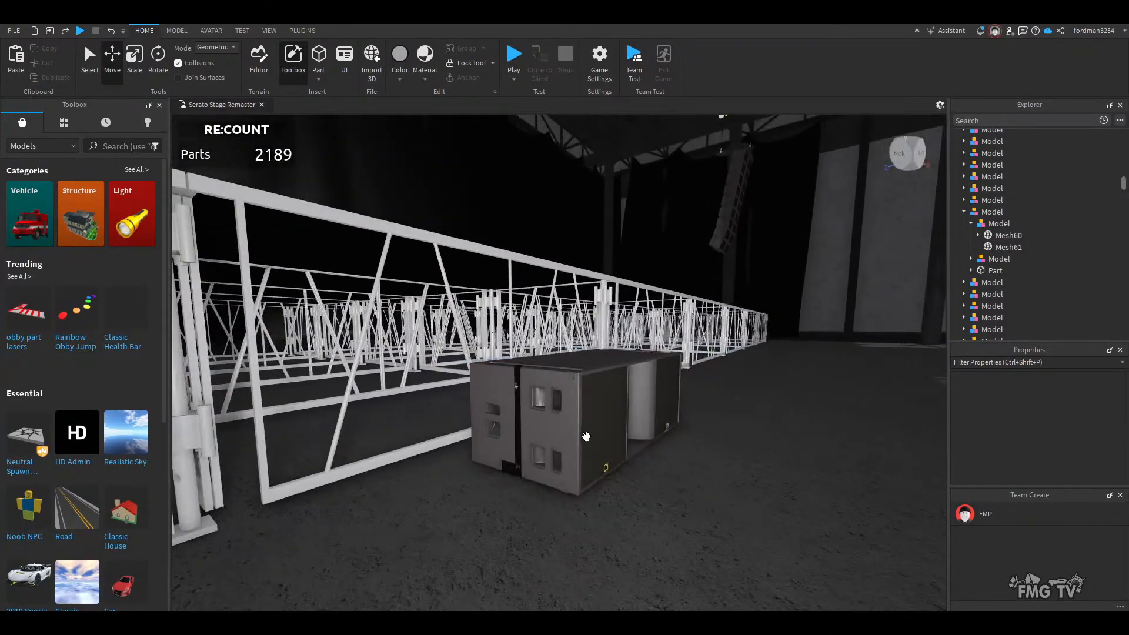
- Duplicate the subwoofer cabinet so the copy is stacked on top of the original
click(564, 426)
right_drag(566, 545, 563, 515)
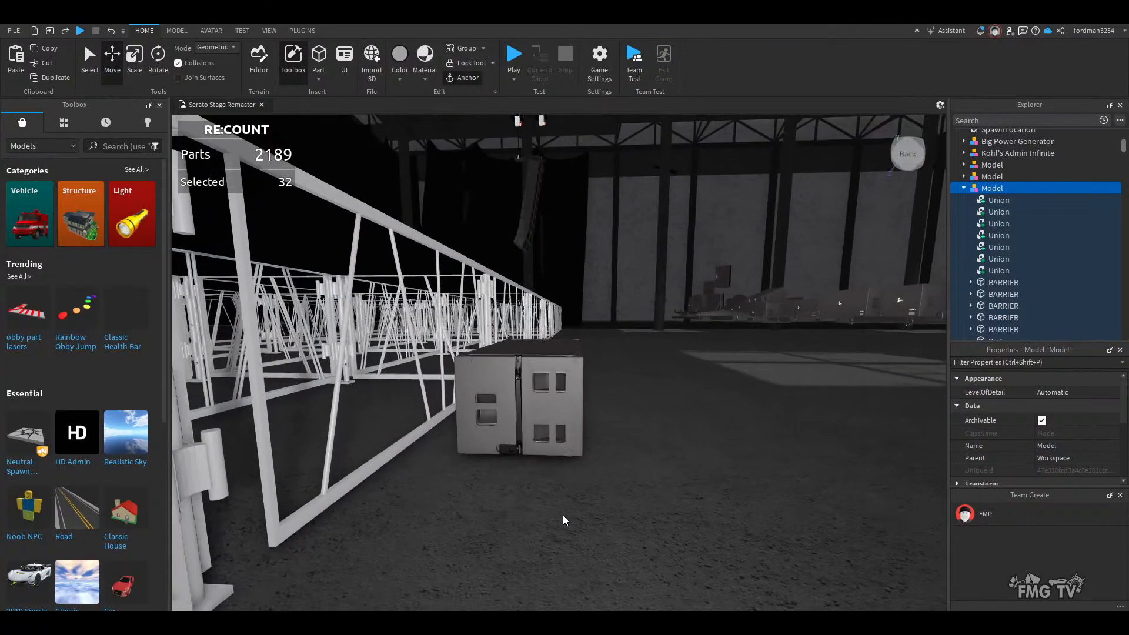
click(563, 515)
click(520, 413)
key(ctrl+d)
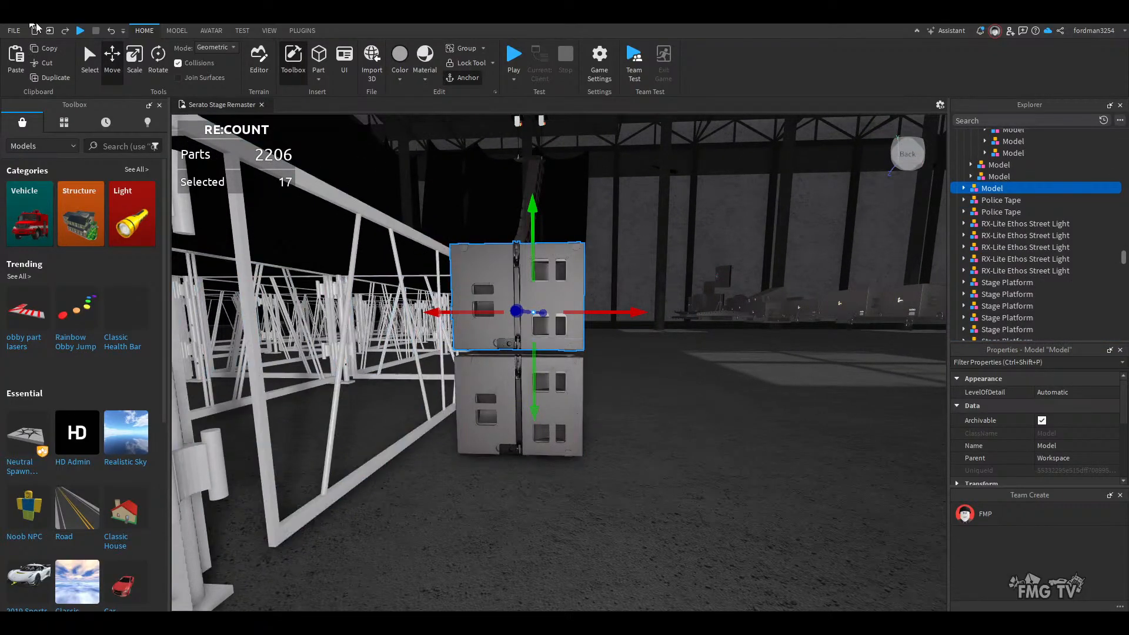
- Turn collisions off and lower the upper subwoofer 0.117 studs to close the gap in the stack
scroll(517, 416, up, 4)
right_drag(517, 416, 517, 416)
scroll(516, 415, down, 2)
scroll(517, 415, up, 3)
scroll(517, 416, down, 5)
drag(517, 416, 512, 447)
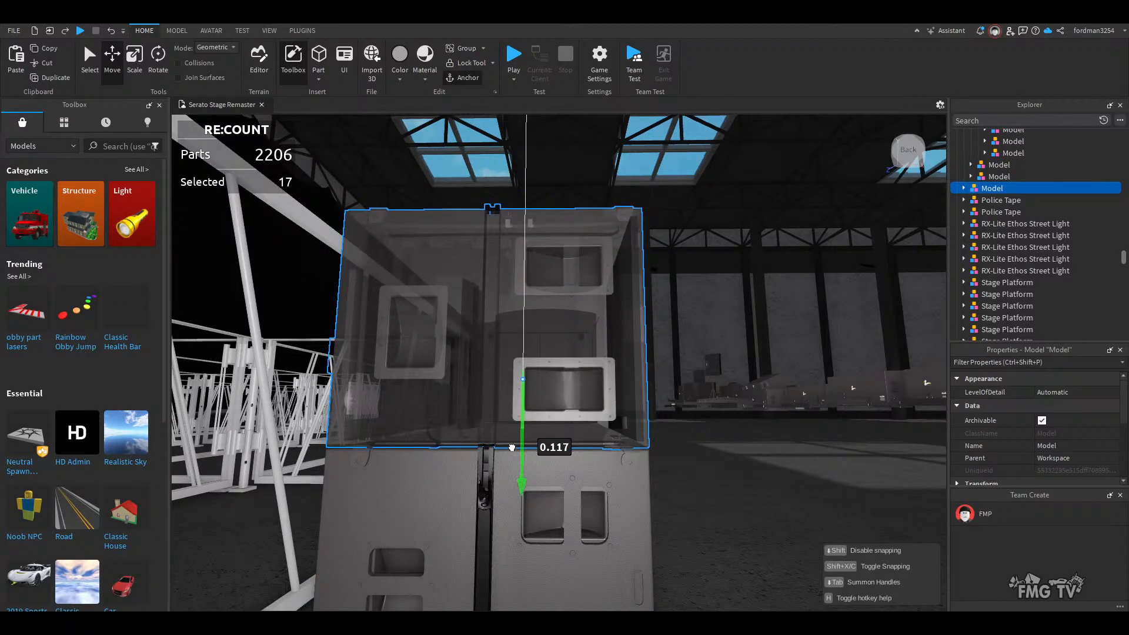
scroll(576, 552, down, 5)
click(538, 527)
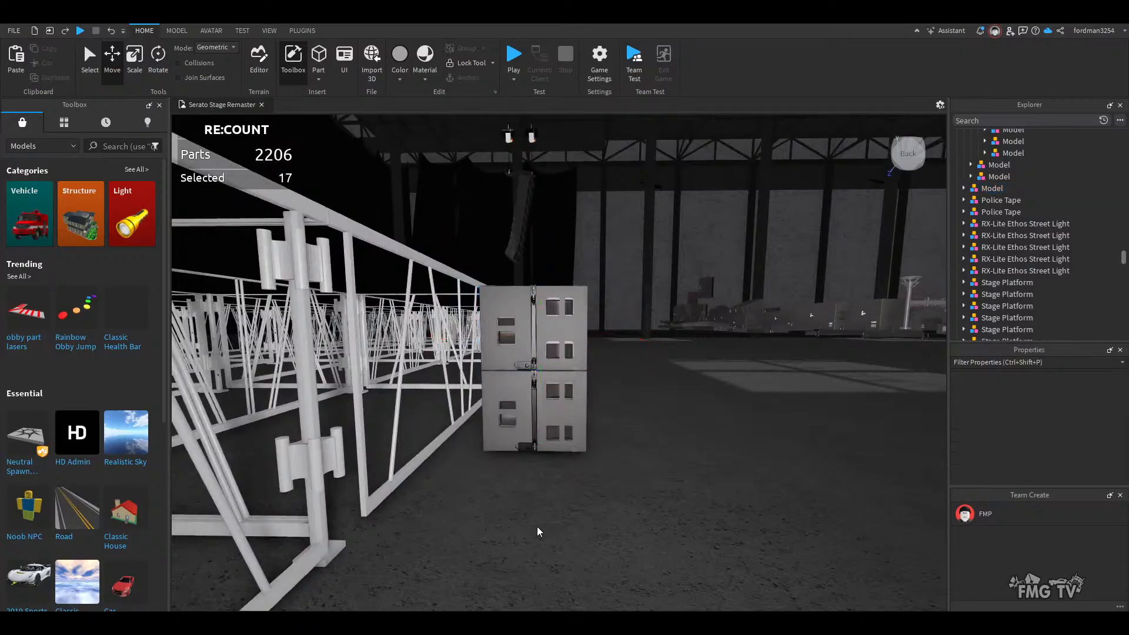
- Select both stacked subwoofers and lower them together so they rest flush on the hall floor
right_drag(537, 527, 538, 526)
scroll(538, 526, up, 8)
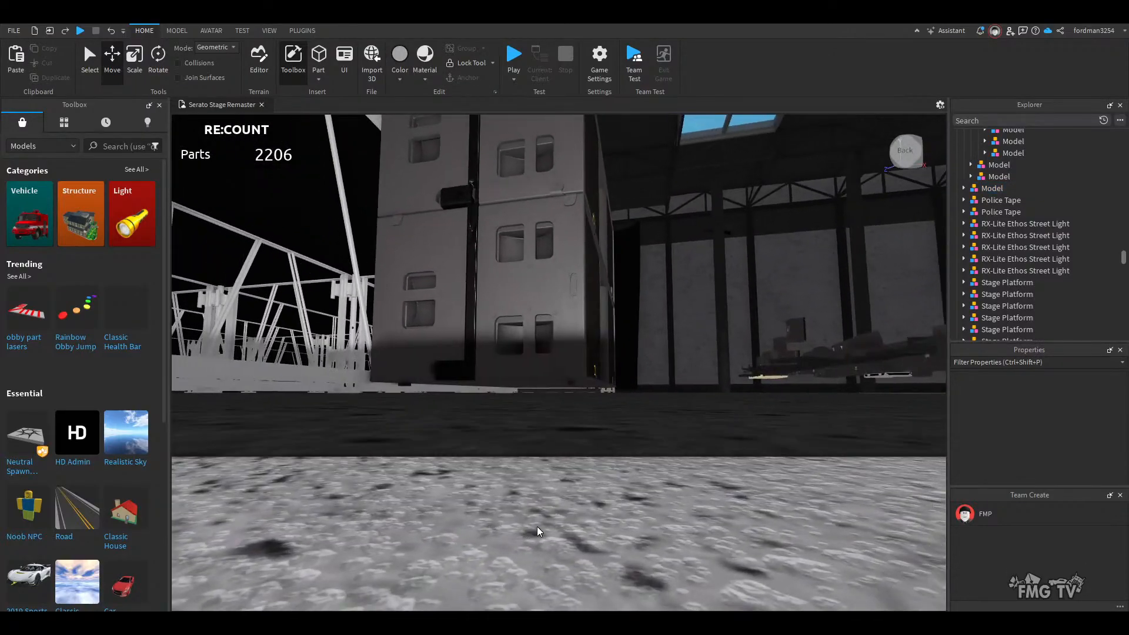
click(553, 332)
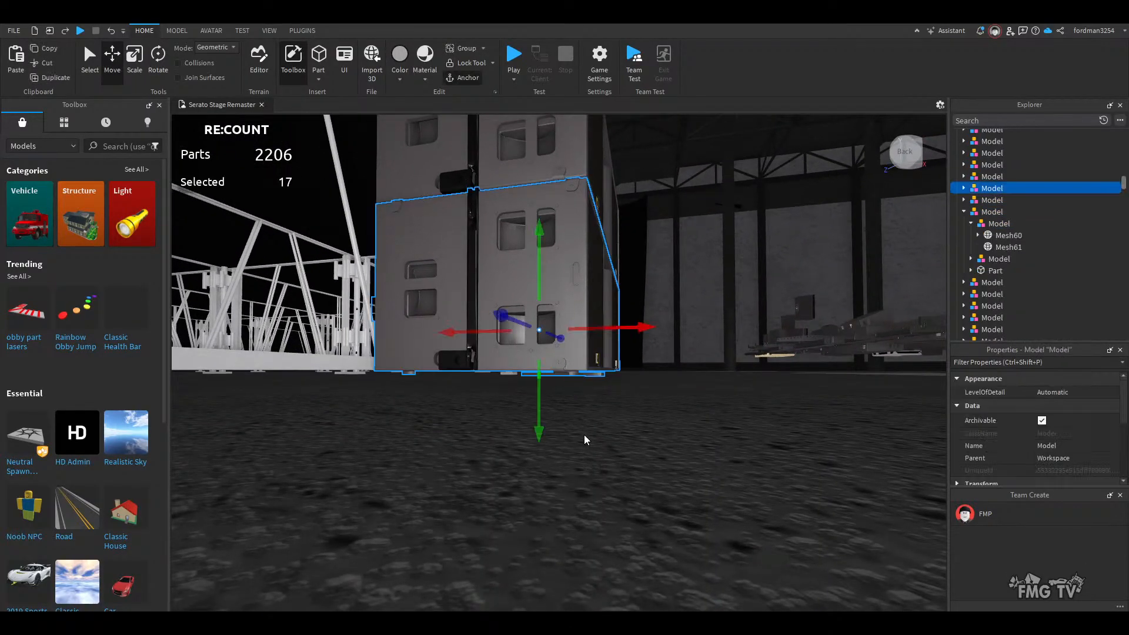
key(f)
ctrl+click(522, 145)
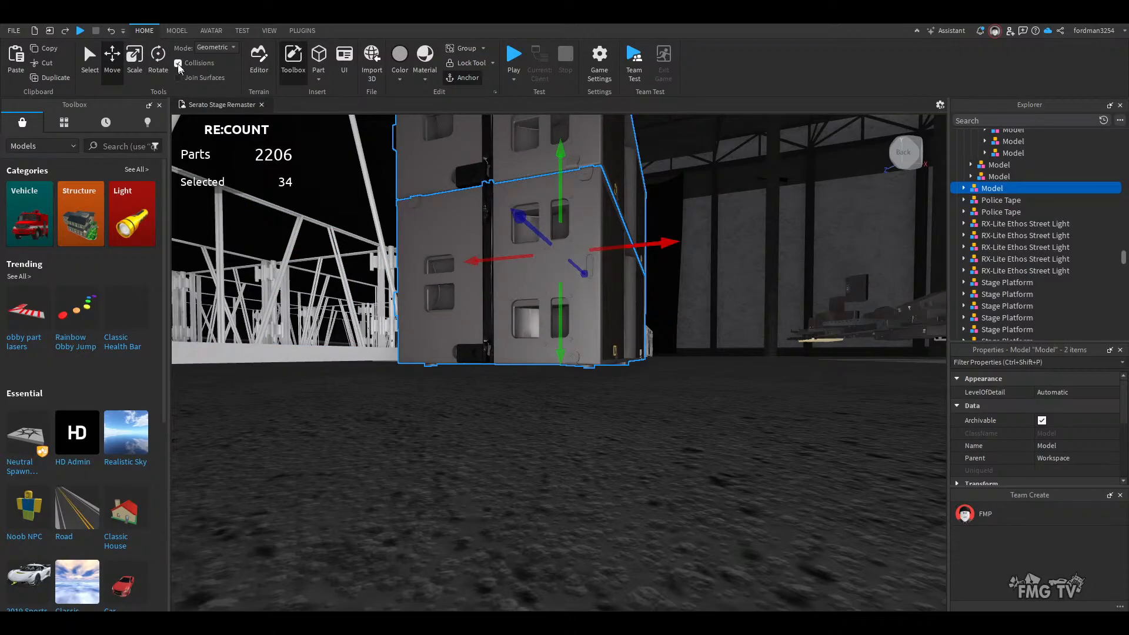
drag(556, 352, 559, 360)
click(514, 506)
right_drag(512, 449, 528, 438)
scroll(528, 438, down, 5)
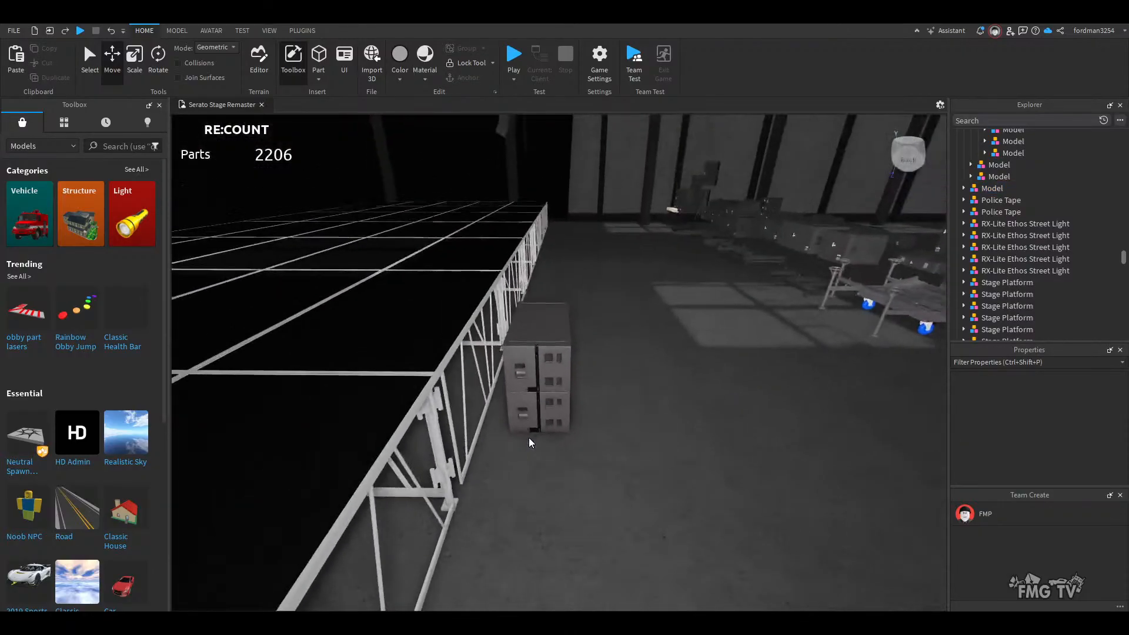
- Lower the large black roofed model on the hall floor by about 9.2 studs
click(640, 513)
right_drag(641, 513, 641, 514)
right_drag(557, 524, 557, 524)
key(w)
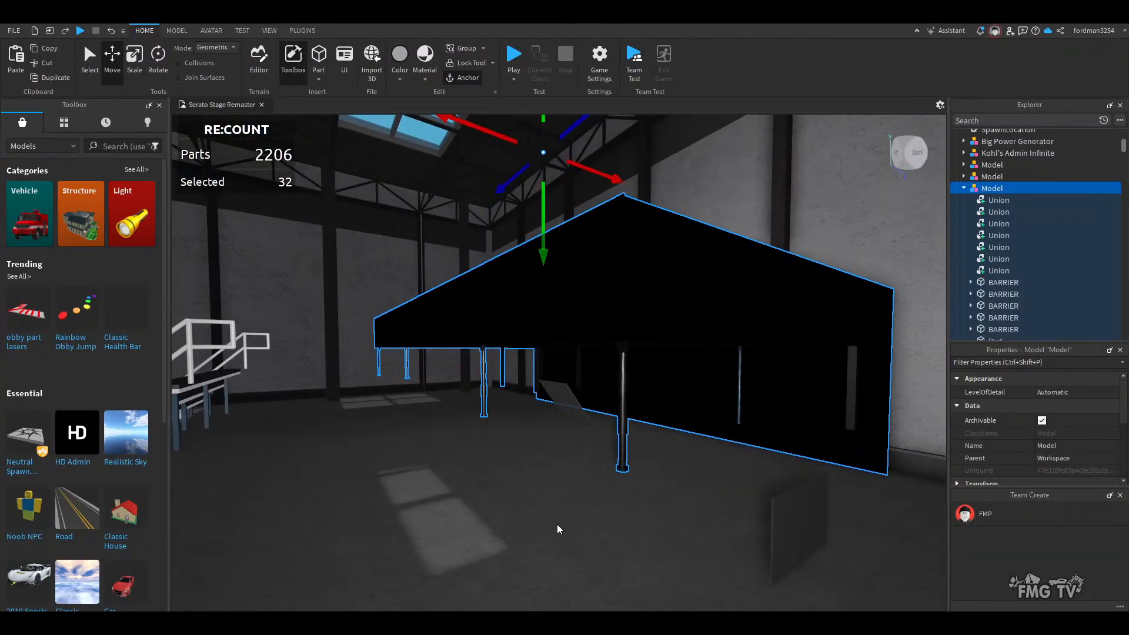
drag(558, 273, 545, 317)
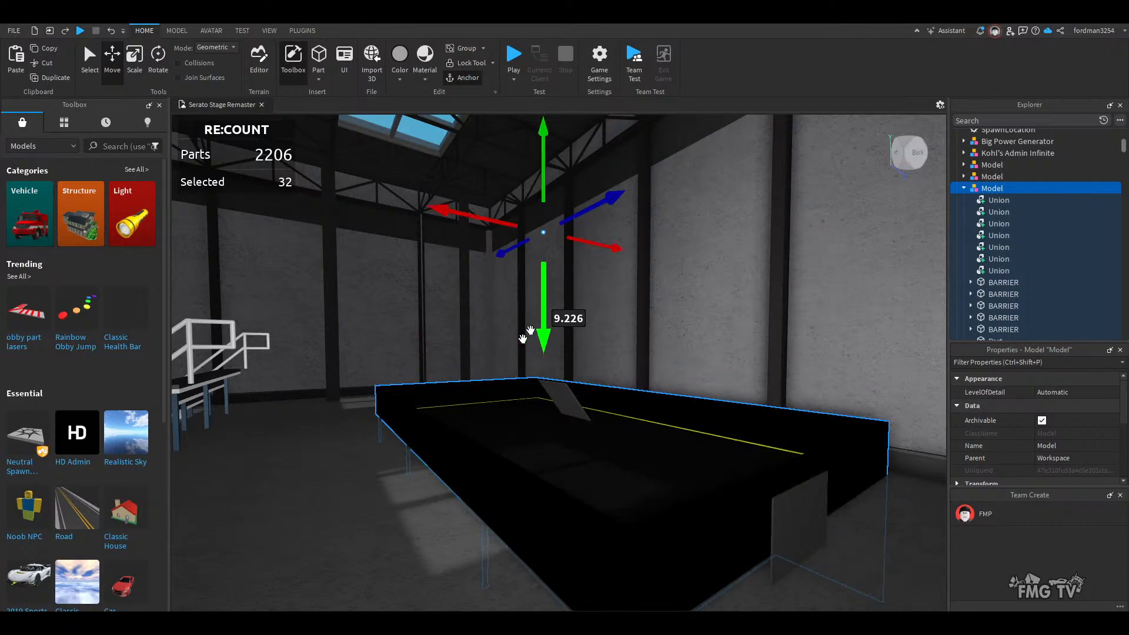
click(361, 531)
right_drag(449, 502, 451, 503)
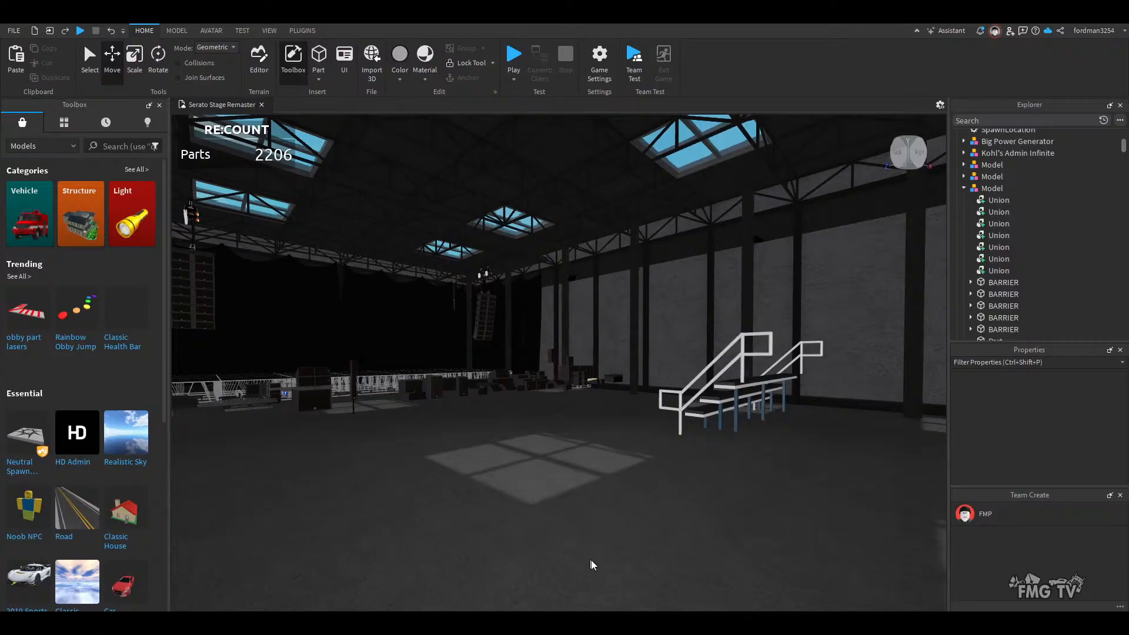
- Group the two stacked subwoofers in front of the deck into one model
right_drag(596, 537, 596, 537)
key(w)
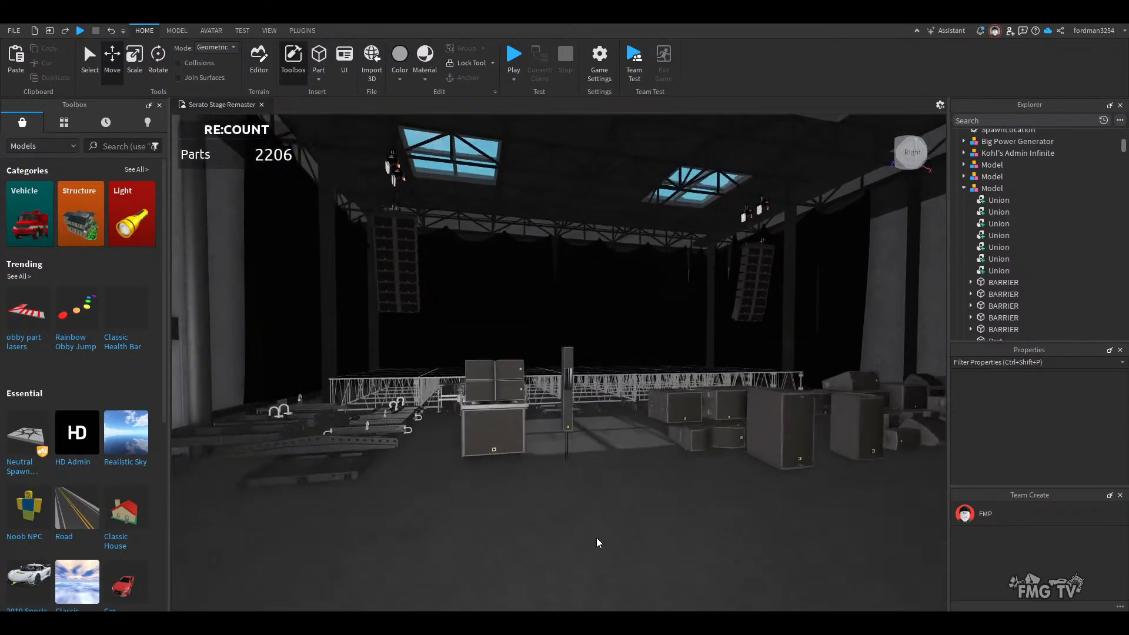
key(s)
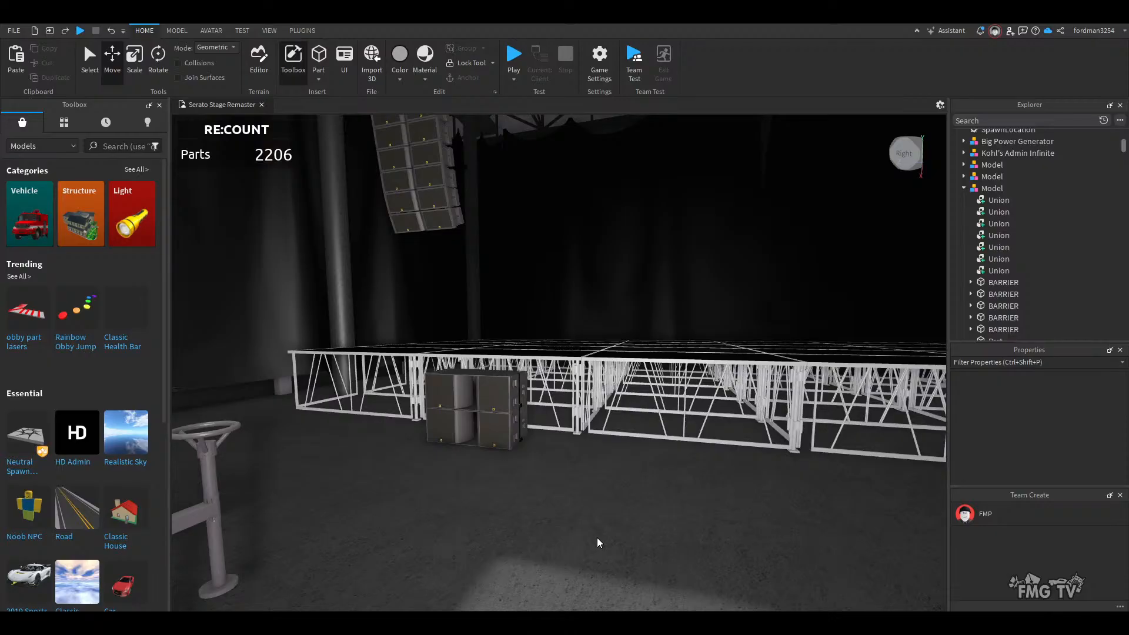
key(w)
right_drag(598, 537, 530, 498)
key(w)
key(a)
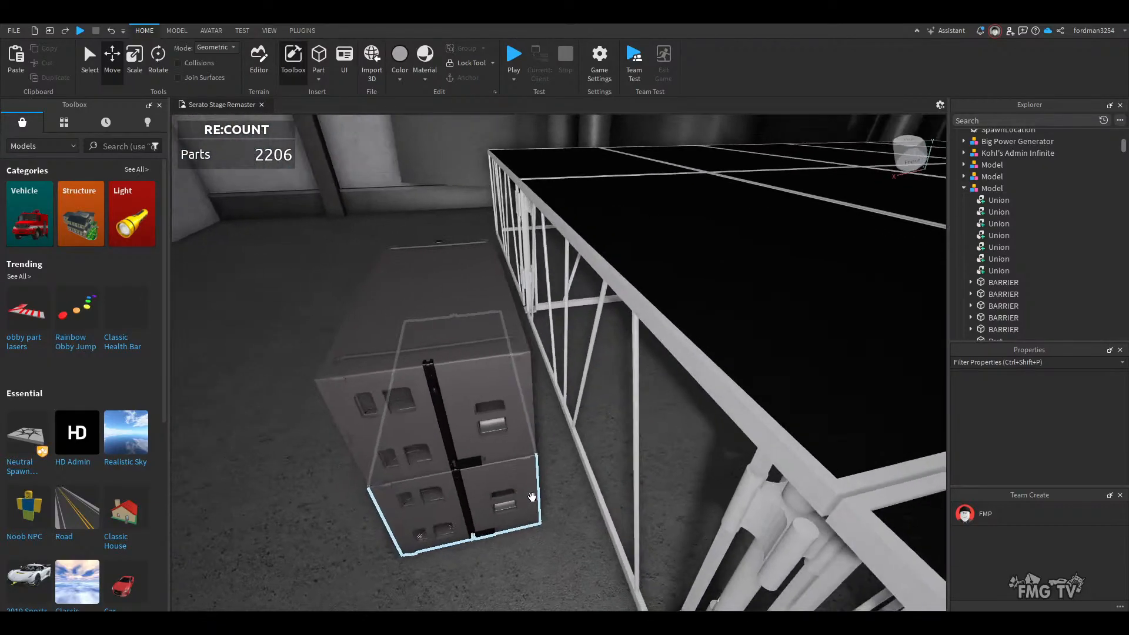
click(511, 490)
ctrl+click(504, 341)
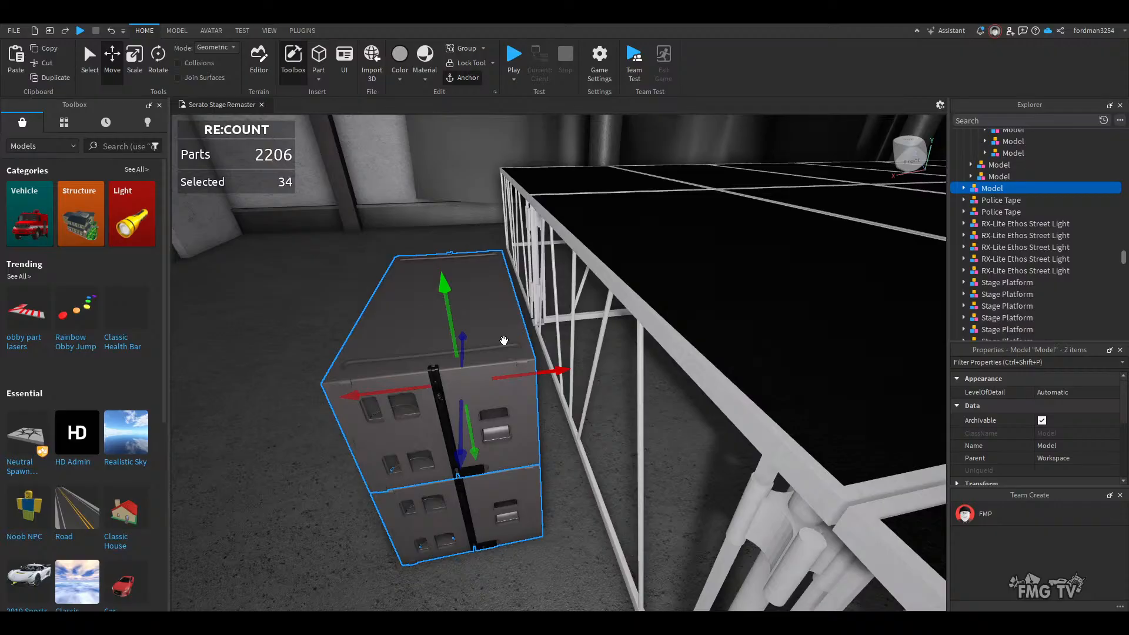
key(ctrl+g)
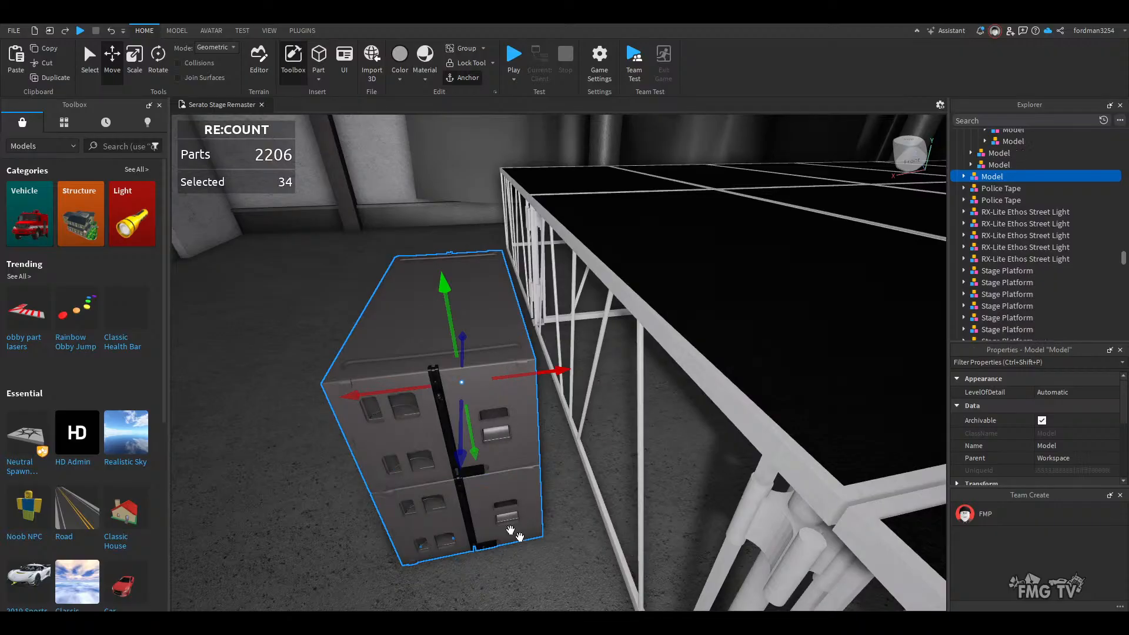
- Duplicate the subwoofer stack about 11.2 studs along the deck front and nudge the copy into line with its platform's centre post
right_drag(569, 540, 569, 539)
key(s)
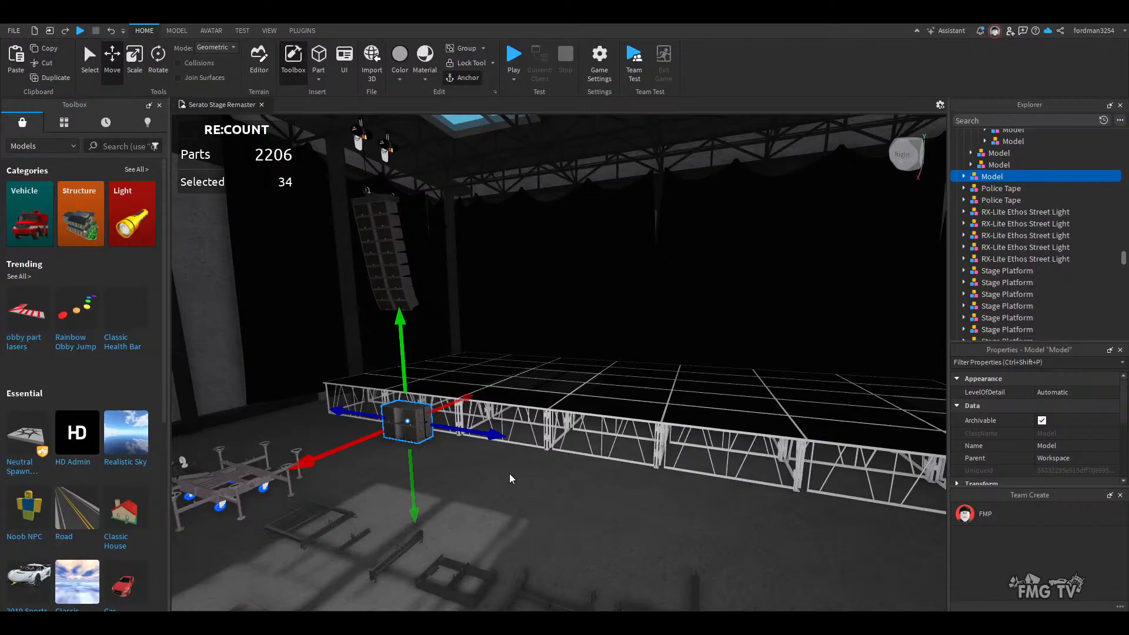
key(ctrl+d)
drag(476, 436, 554, 498)
key(w)
right_drag(554, 503, 554, 503)
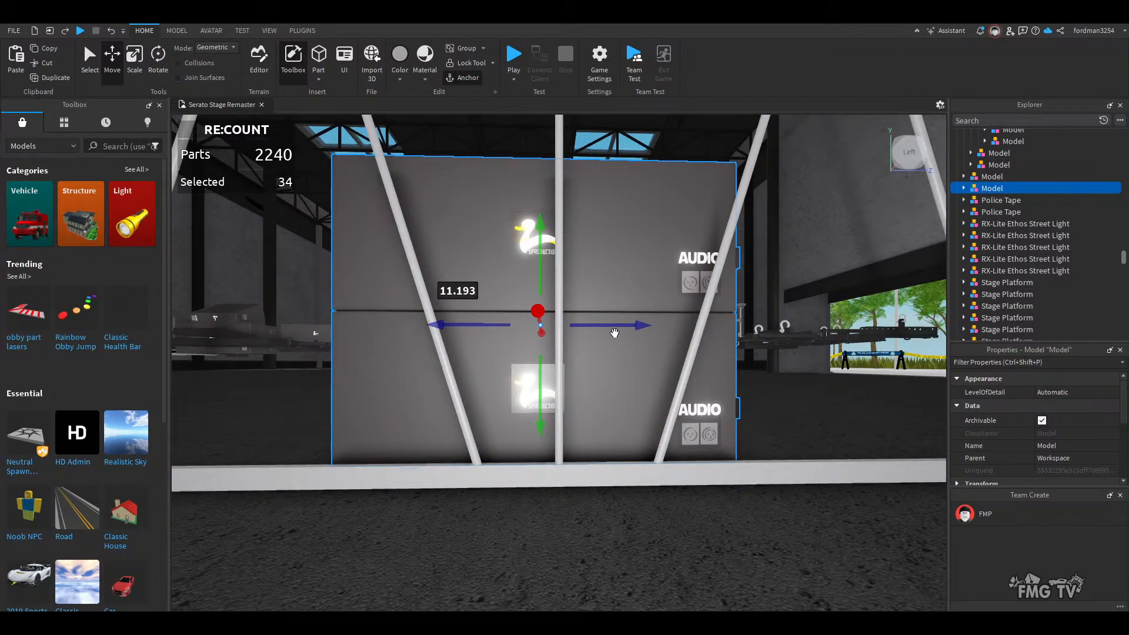
drag(587, 325, 606, 325)
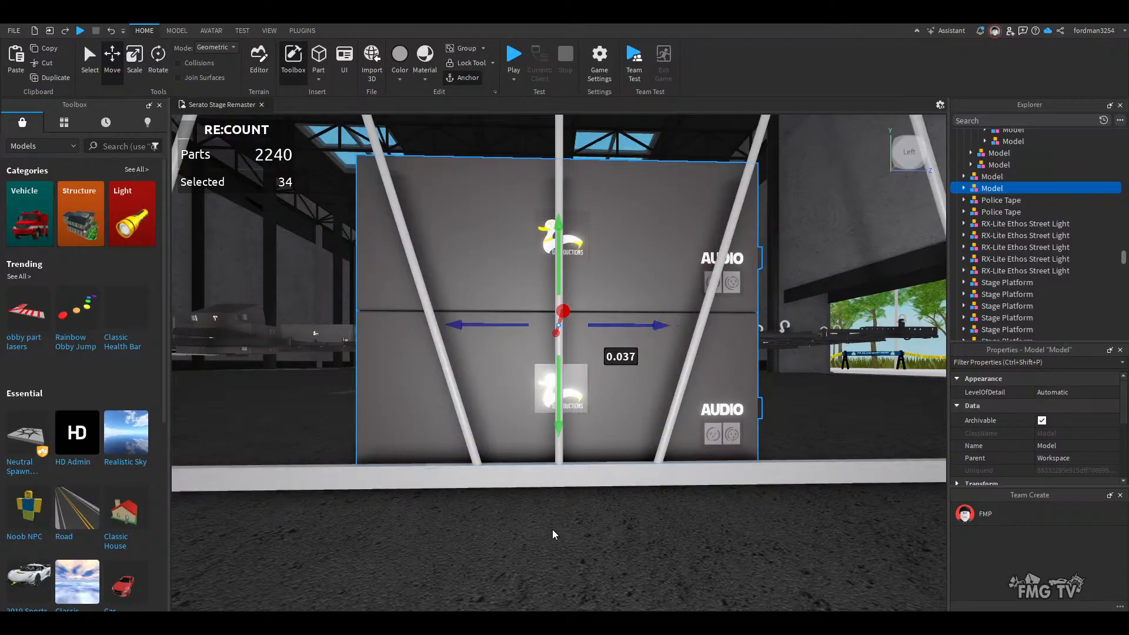
right_drag(552, 529, 552, 529)
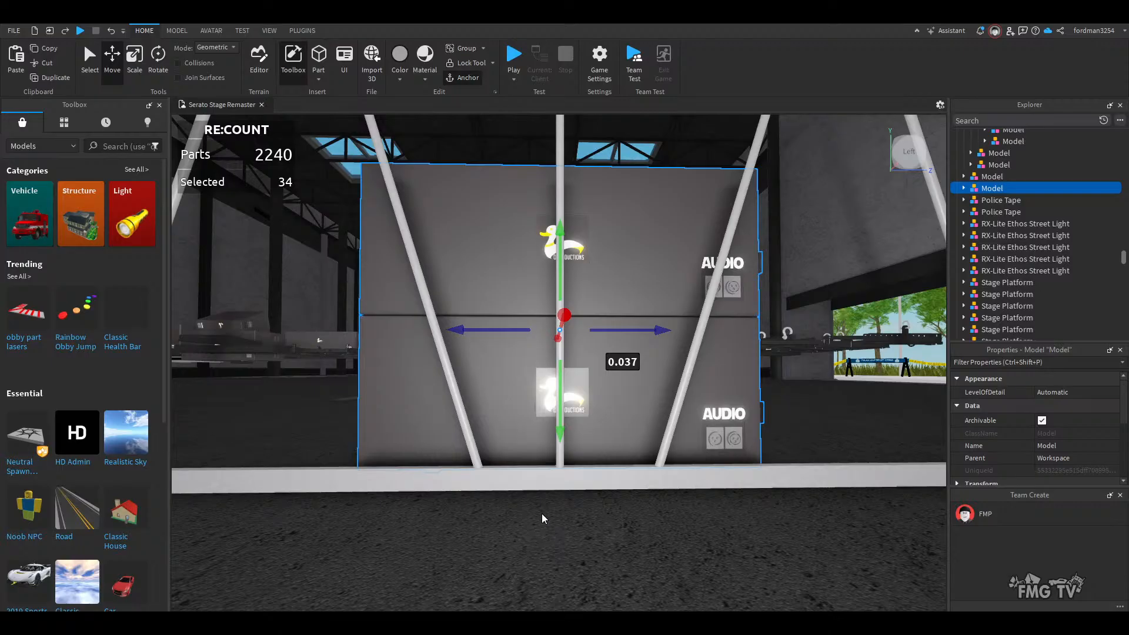
click(531, 538)
- Duplicate the second subwoofer stack and move the third one 11.22 studs along the deck front, centred on its platform
right_drag(531, 538, 530, 538)
key(w)
right_drag(427, 422, 459, 426)
click(427, 422)
scroll(458, 427, down, 1)
key(ctrl+d)
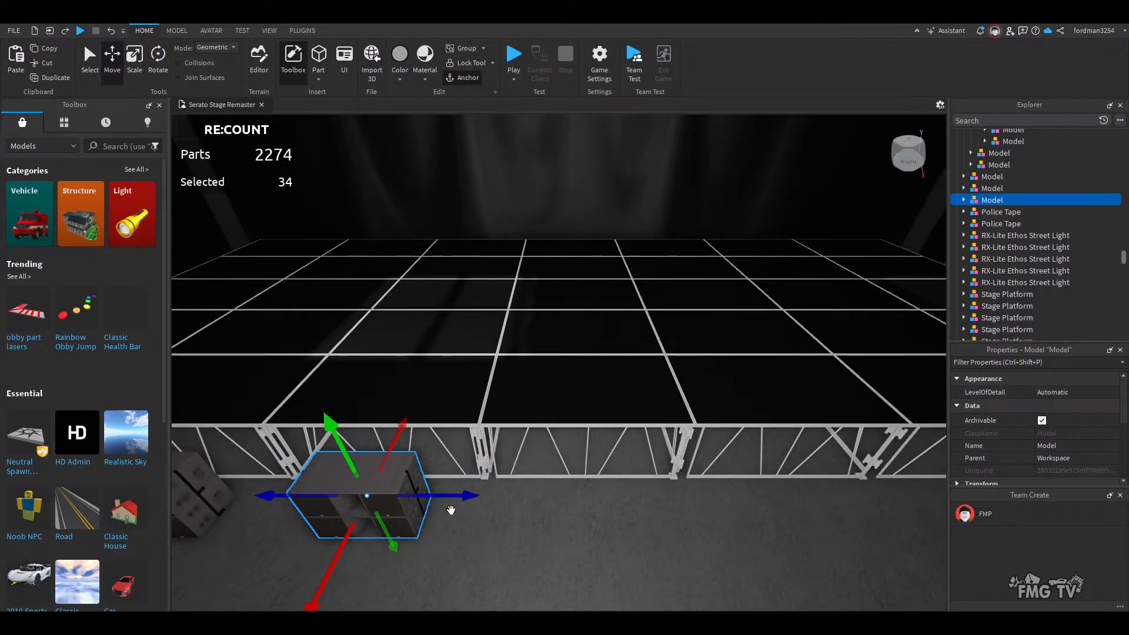
drag(451, 501, 676, 524)
scroll(666, 526, down, 5)
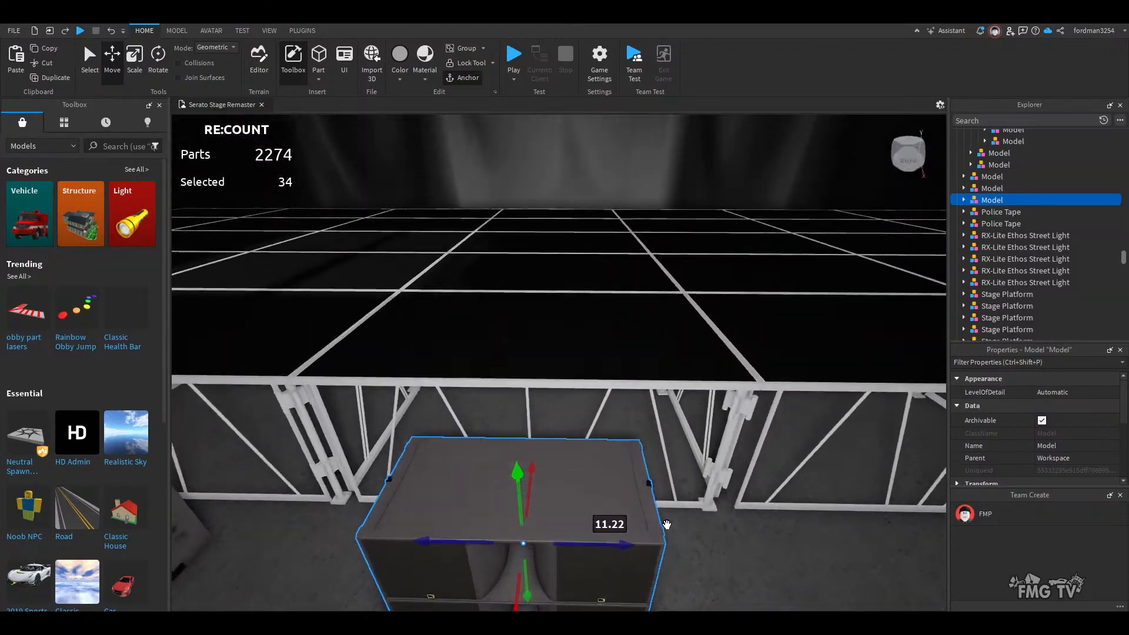
right_drag(667, 525, 667, 526)
scroll(667, 526, down, 2)
scroll(667, 526, up, 2)
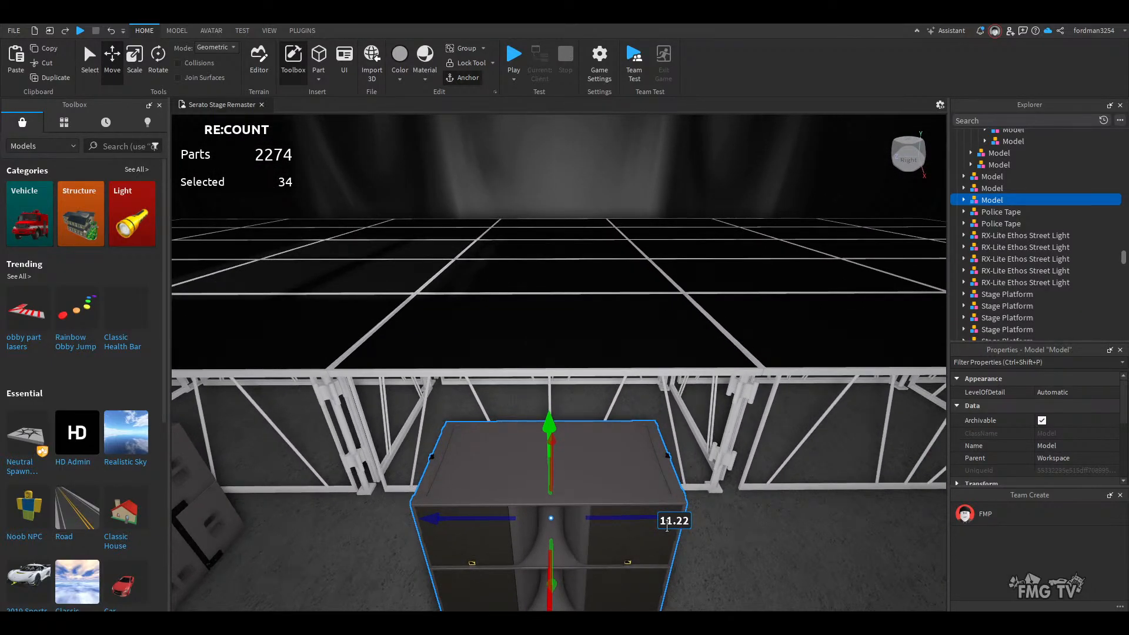
drag(619, 524, 618, 522)
- Duplicate the third subwoofer stack, move the fourth one along the deck front, and centre it behind its platform's middle post
key(d)
key(s)
right_drag(618, 522, 616, 522)
key(d)
key(ctrl+d)
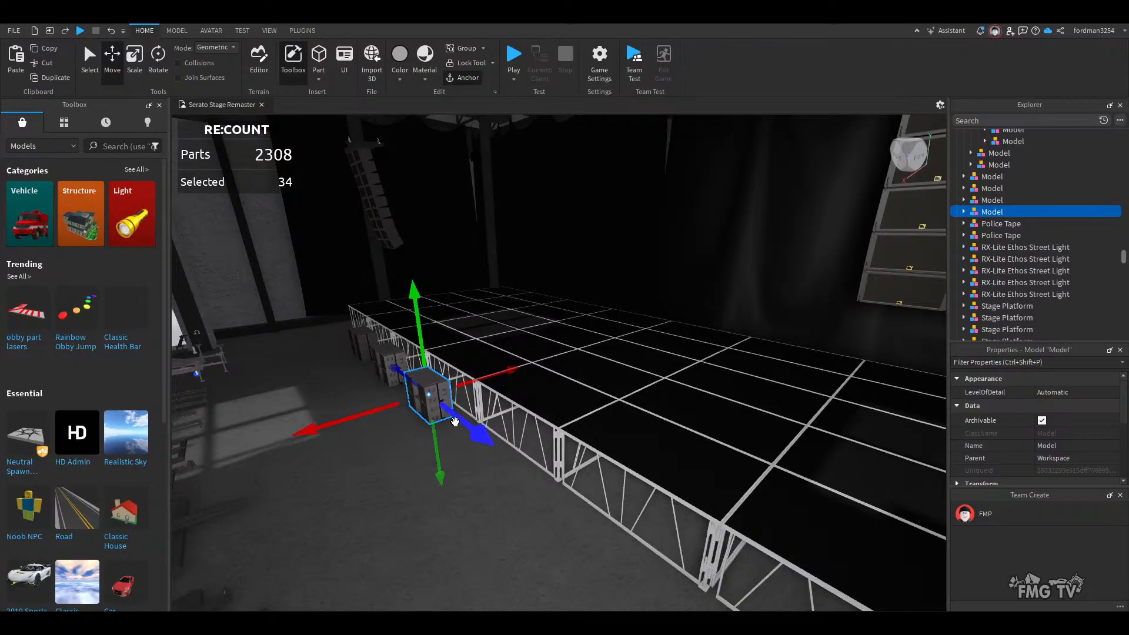
drag(455, 421, 520, 488)
scroll(567, 536, up, 5)
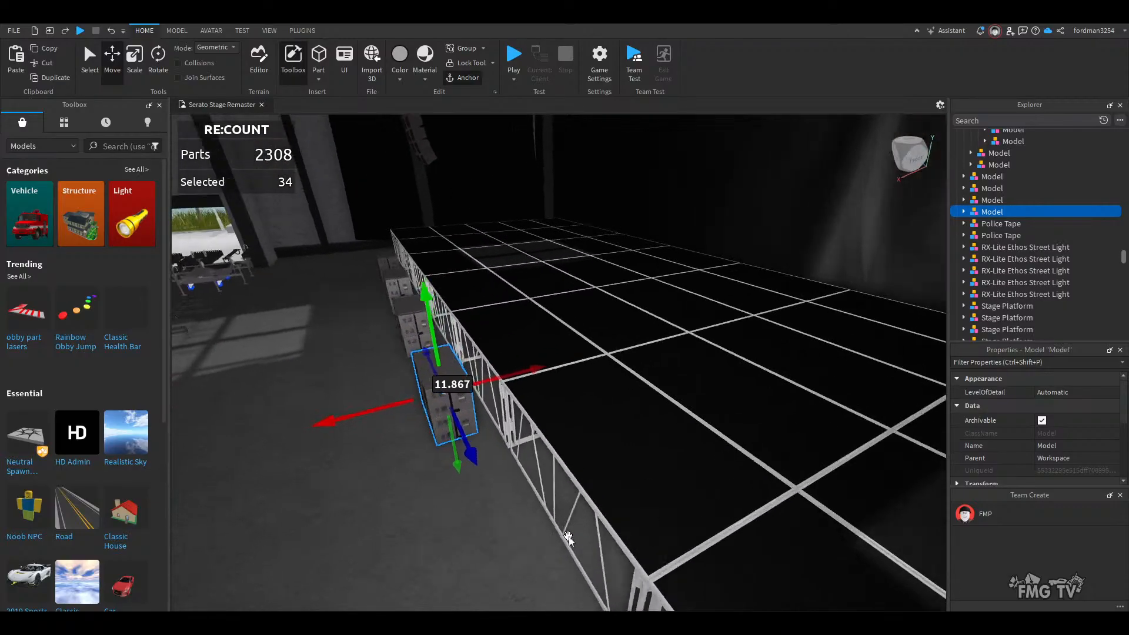
right_drag(568, 536, 570, 536)
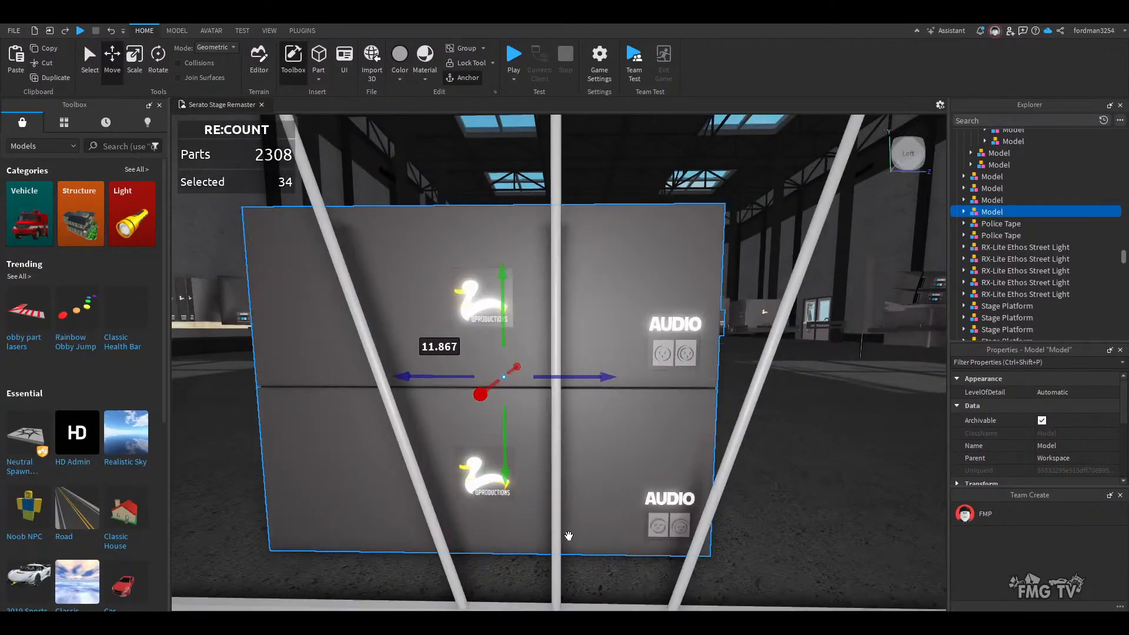
scroll(569, 536, down, 3)
scroll(569, 536, up, 1)
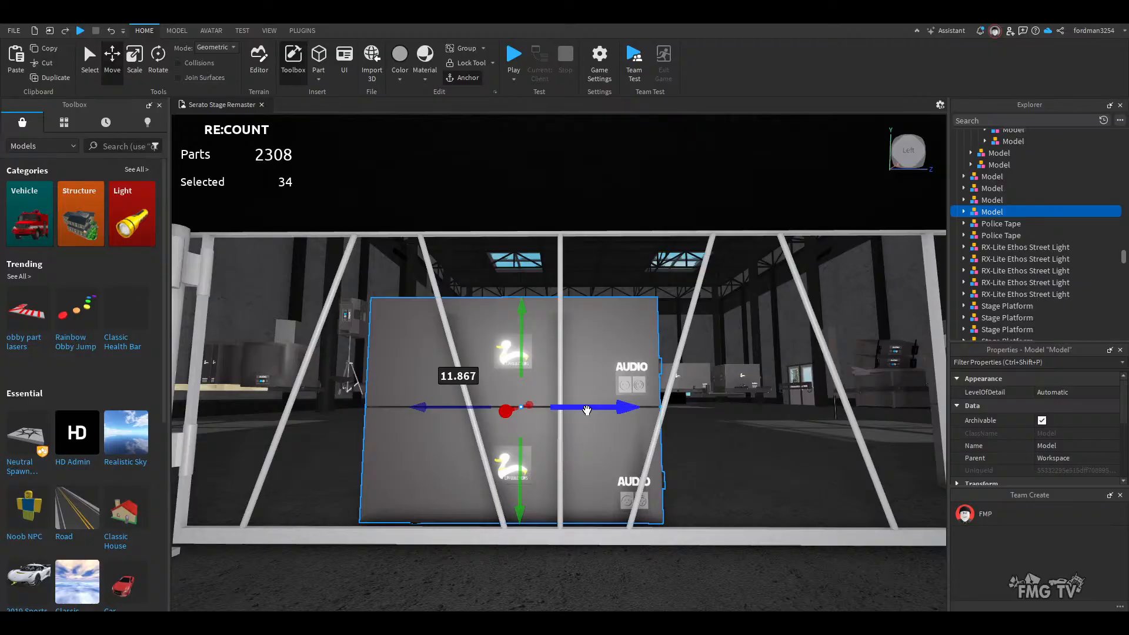
drag(587, 410, 627, 405)
right_drag(520, 558, 520, 557)
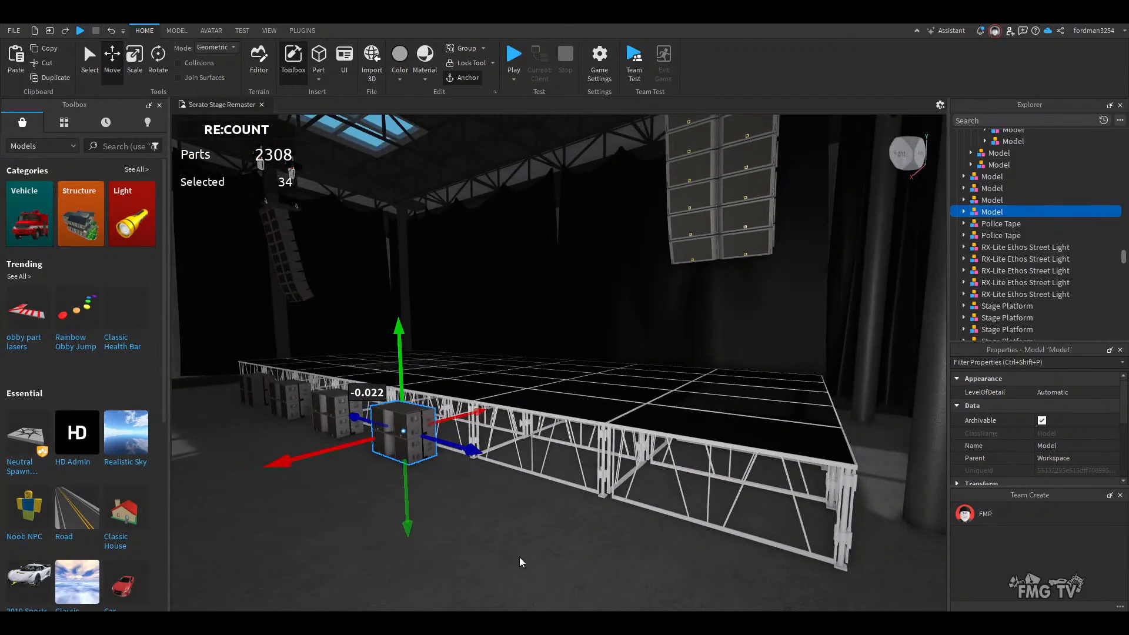
- Duplicate the fourth subwoofer stack, move the fifth one about 11.1 studs along the deck front, and nudge it into line with its platform
key(ctrl+d)
drag(452, 445, 556, 491)
scroll(558, 498, up, 5)
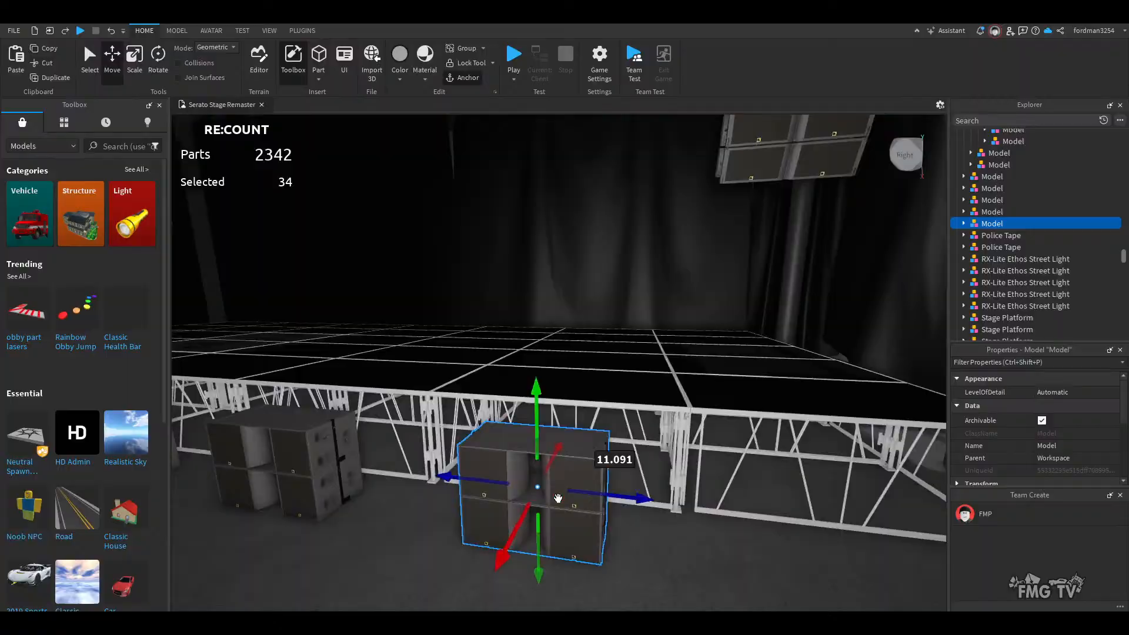
key(w)
right_drag(558, 498, 558, 498)
key(a)
drag(597, 515, 601, 514)
key(d)
right_drag(601, 513, 601, 514)
key(s)
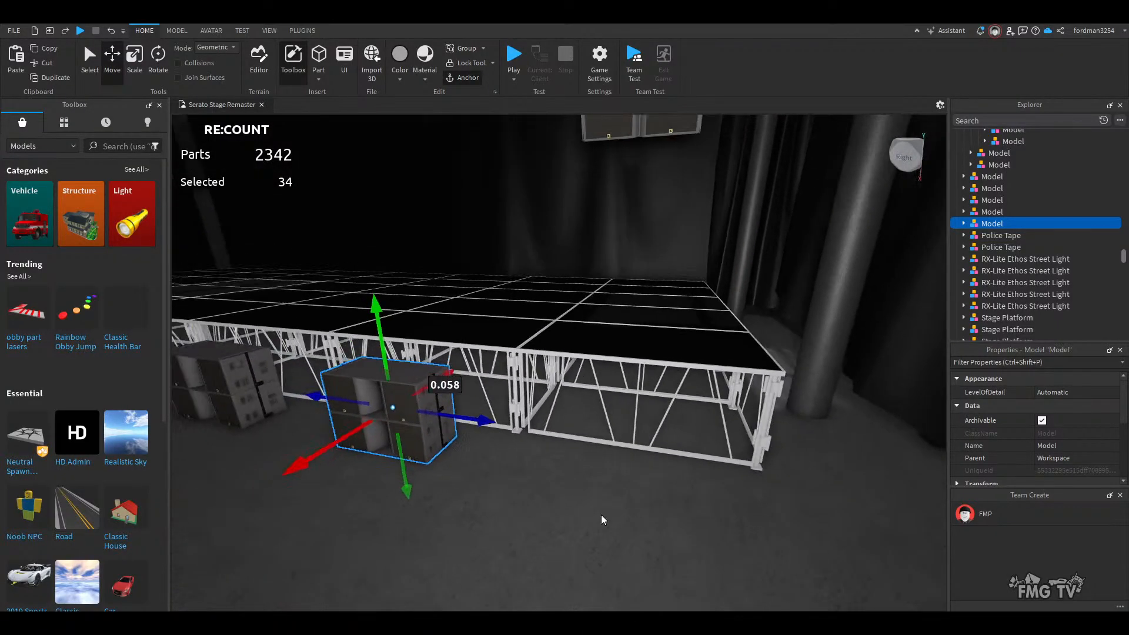
- Duplicate the fifth subwoofer stack, move the sixth one 11.2 studs along the deck front, and shift it back 0.098 studs to centre it
key(ctrl+d)
drag(480, 419, 680, 494)
key(w)
right_drag(681, 493, 680, 494)
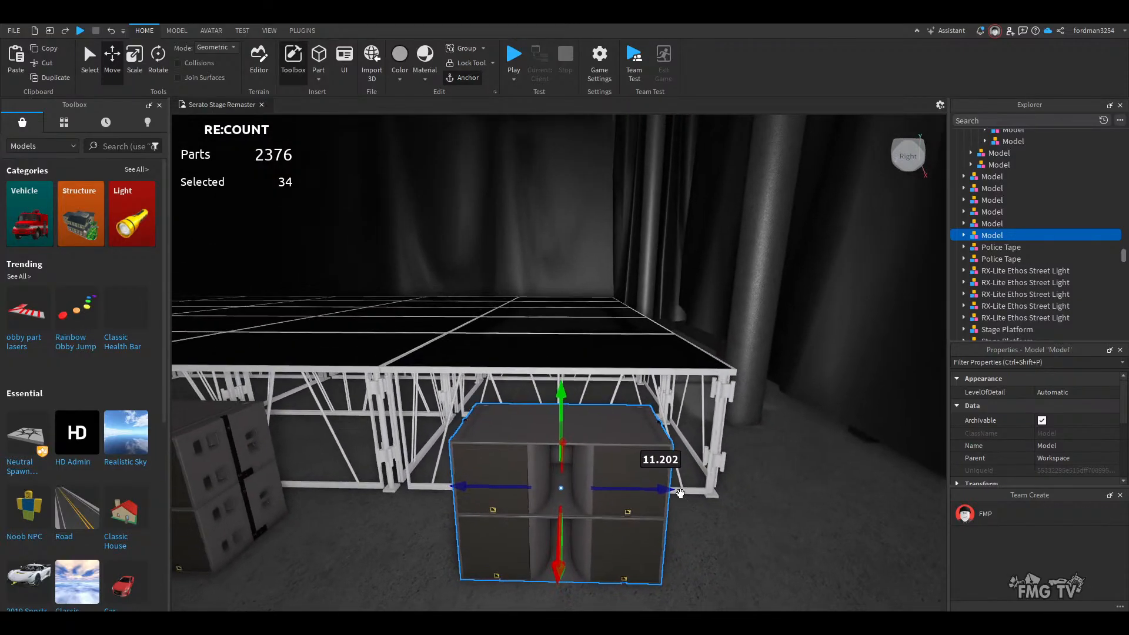
drag(480, 494, 478, 486)
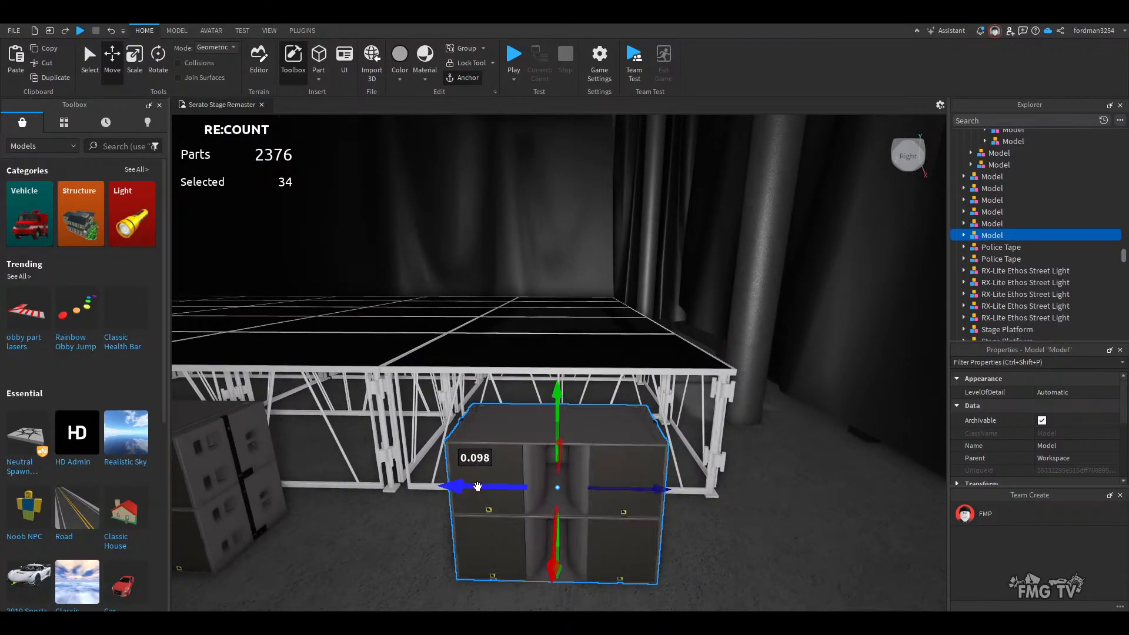
key(w)
right_drag(493, 537, 493, 535)
key(d)
key(a)
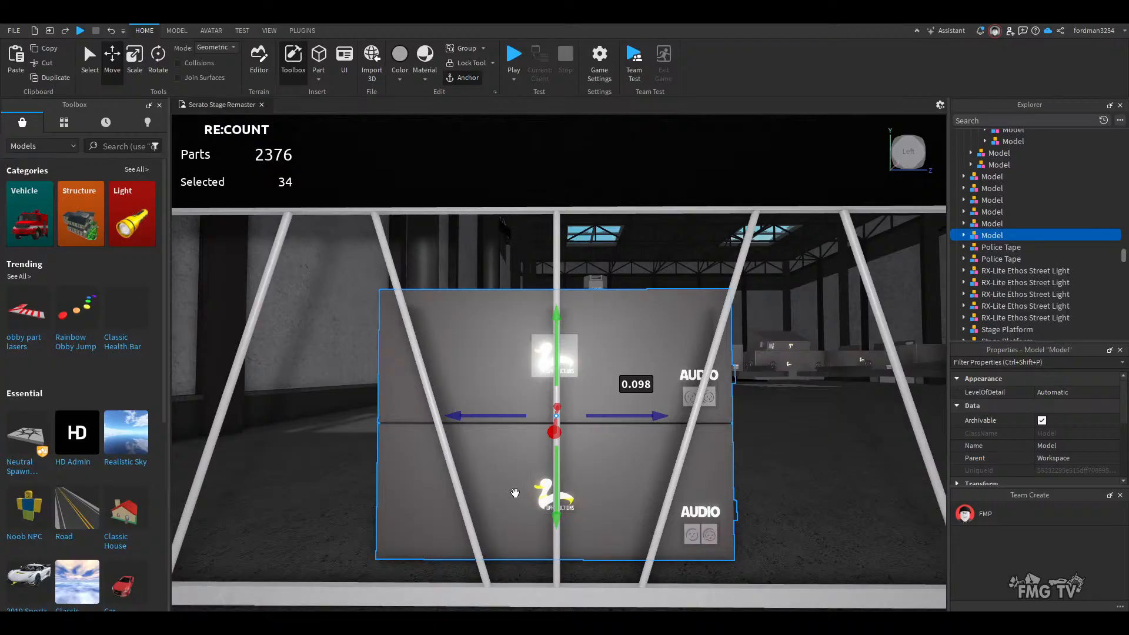
- Duplicate the first subwoofer stack and move the copy 11.022 studs outward along the deck front to the opposite end platform
mouse_move(559, 546)
right_down()
mouse_move(489, 548)
mouse_move(556, 544)
right_up()
key(w)
key(s)
key(a)
right_drag(629, 449, 583, 477)
key(s)
click(599, 455)
key(s)
key(s)
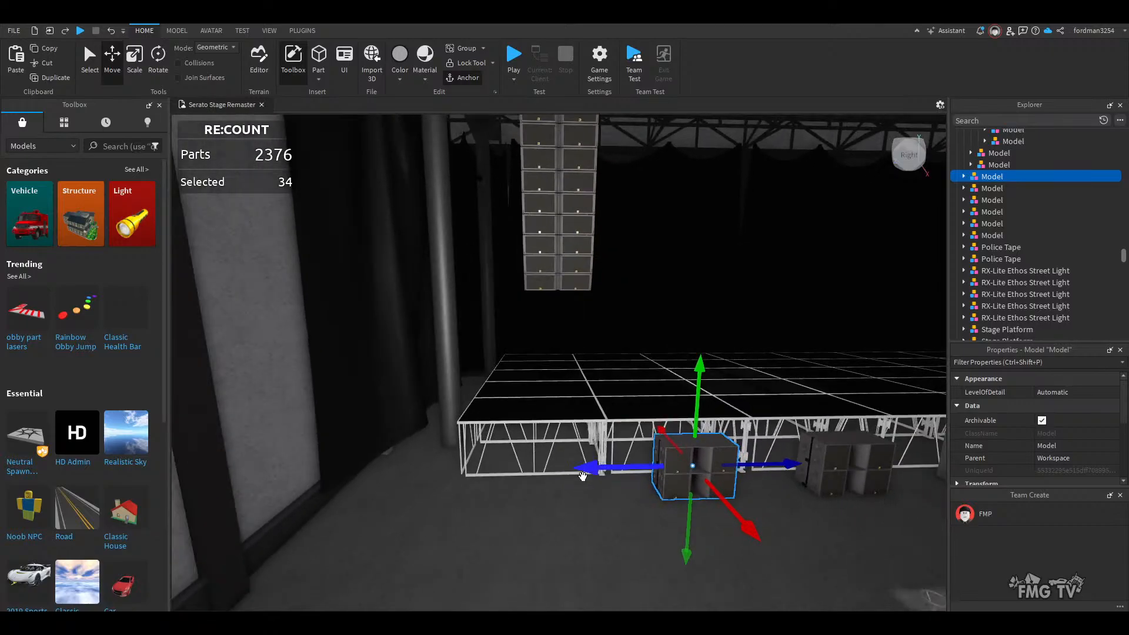
key(ctrl+d)
drag(599, 469, 439, 482)
- Centre the new end subwoofer stack on its platform's middle post, checking from beneath the deck, and clear the selection
right_drag(549, 526, 550, 526)
key(a)
key(w)
key(d)
key(a)
key(d)
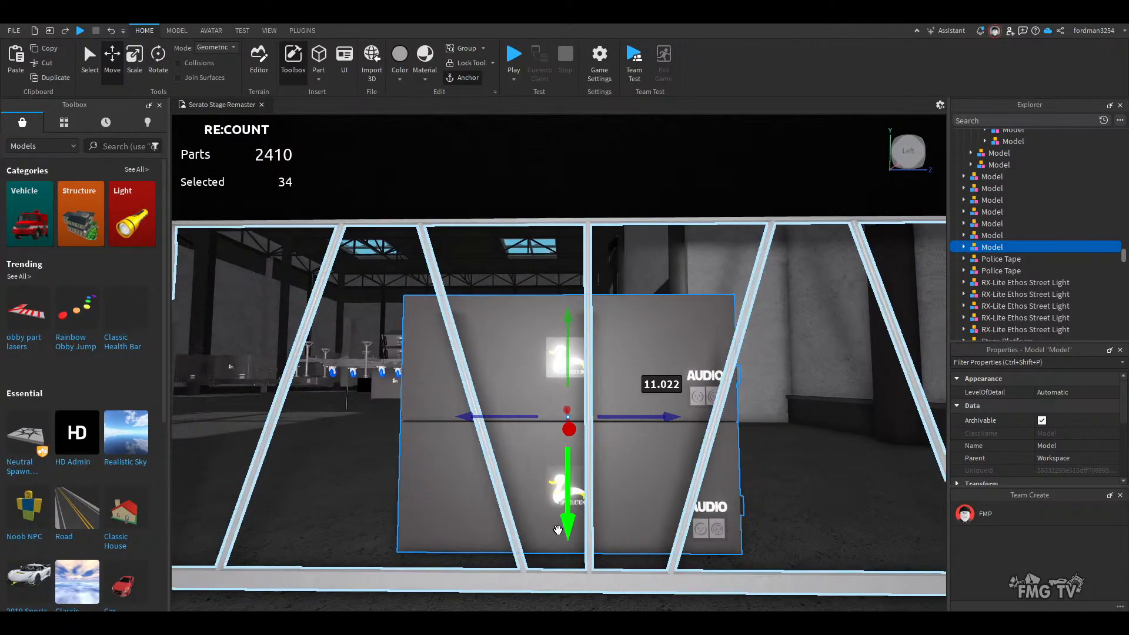
key(d)
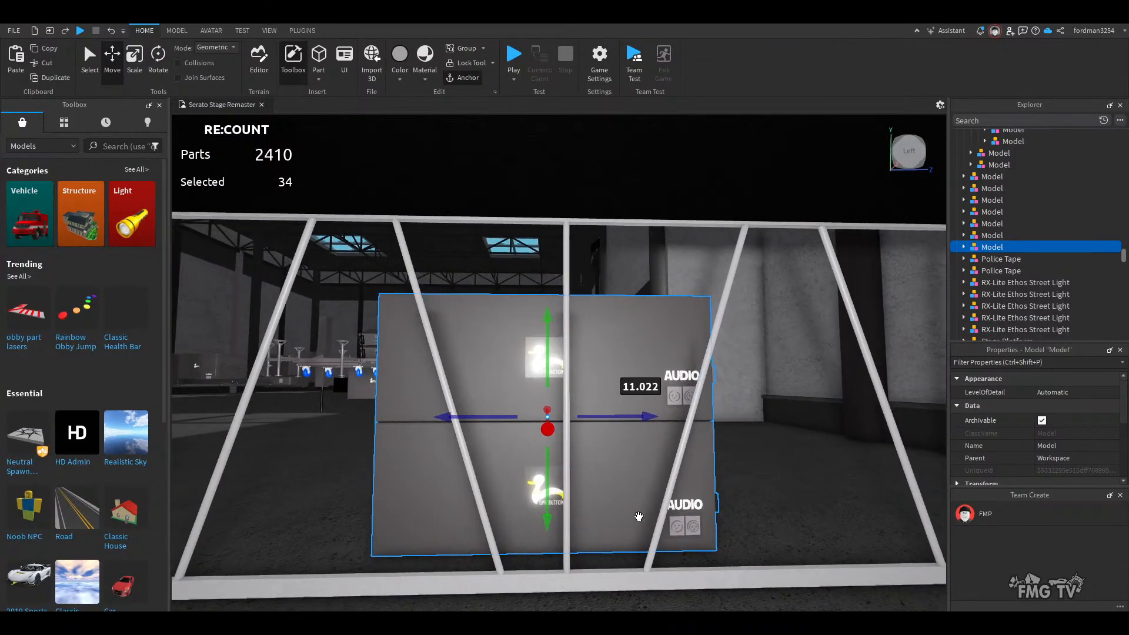
key(a)
key(d)
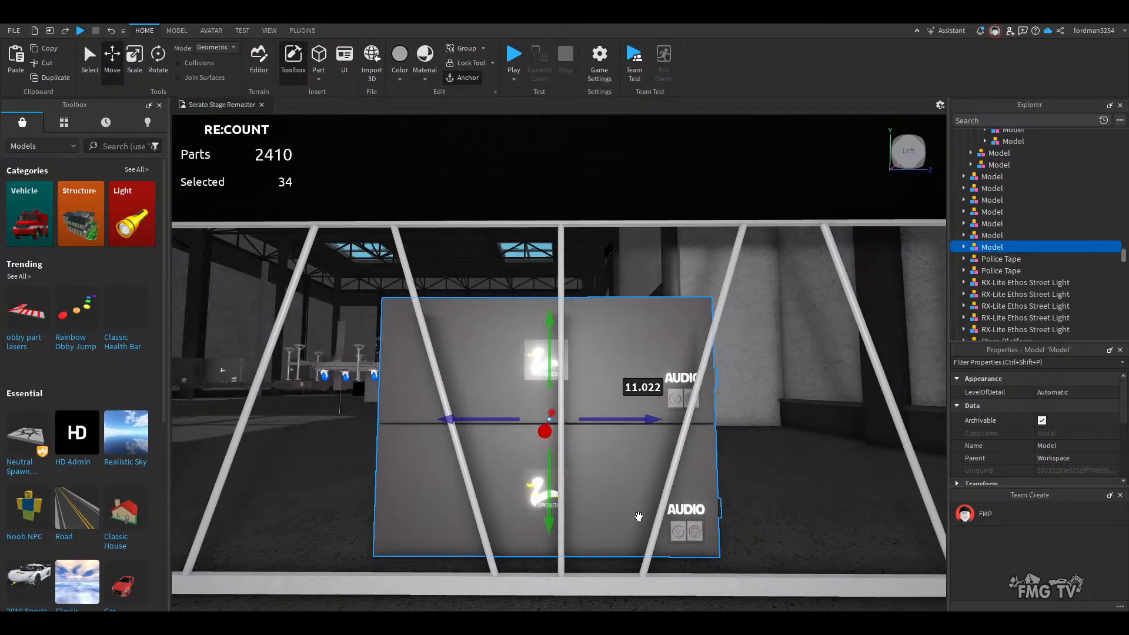
drag(617, 423, 630, 419)
right_drag(559, 504, 588, 431)
key(w)
key(s)
click(668, 528)
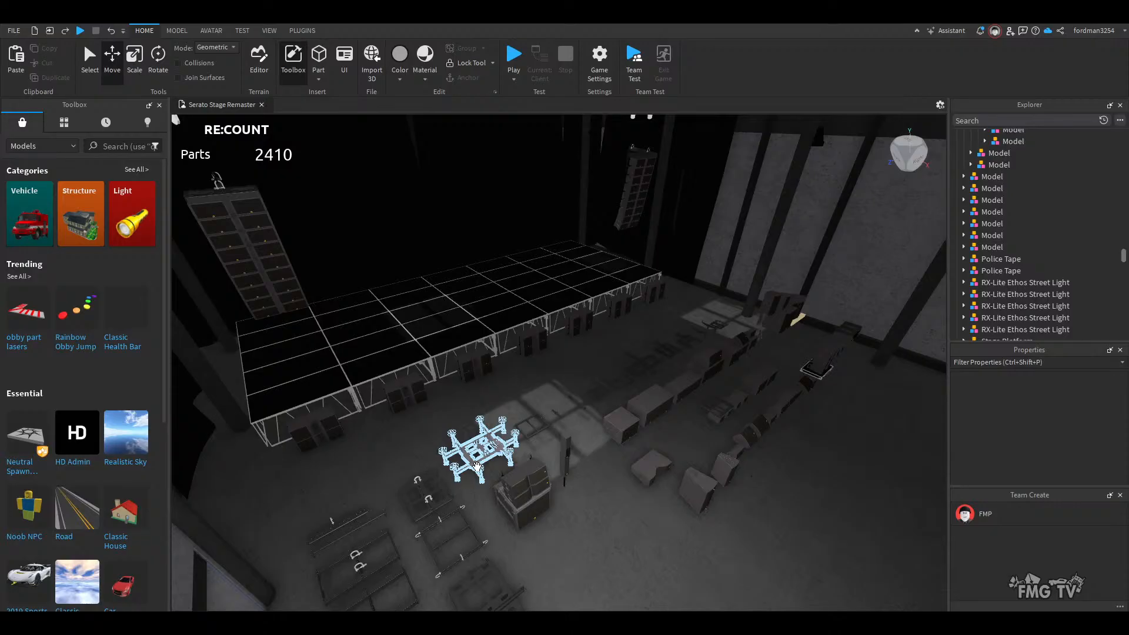
- Delete the other subwoofer stacks along the deck front, keeping only the newly placed stack at the end platform
right_drag(517, 503, 518, 487)
key(w)
scroll(516, 503, down, 1)
scroll(519, 487, up, 1)
click(554, 398)
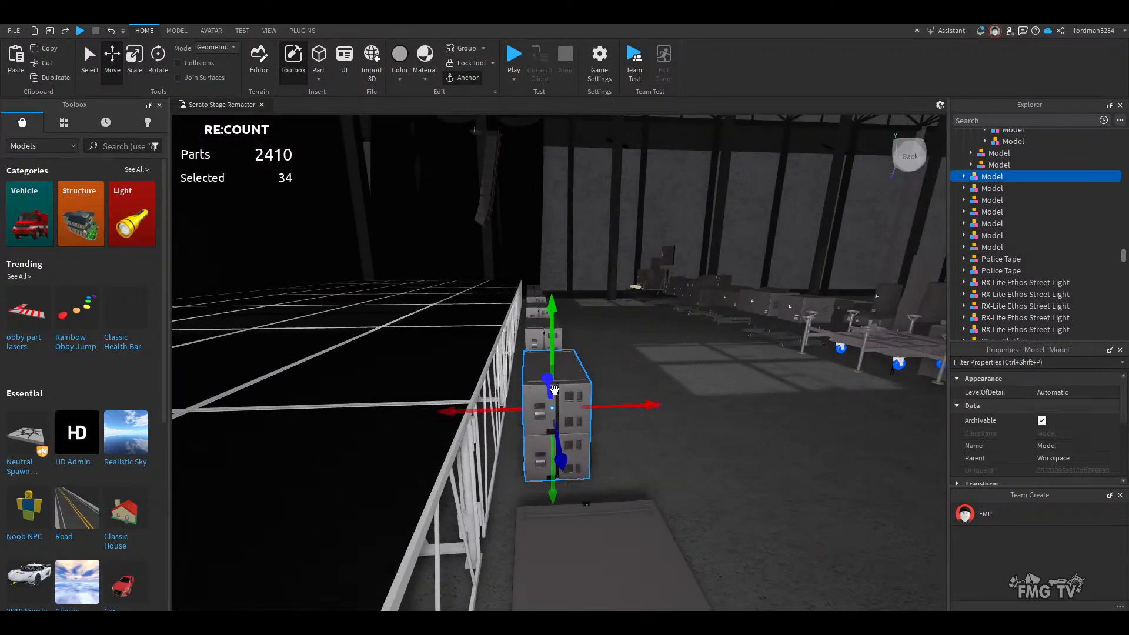
key(Delete)
click(542, 336)
key(Delete)
click(537, 311)
key(Delete)
click(534, 305)
key(Delete)
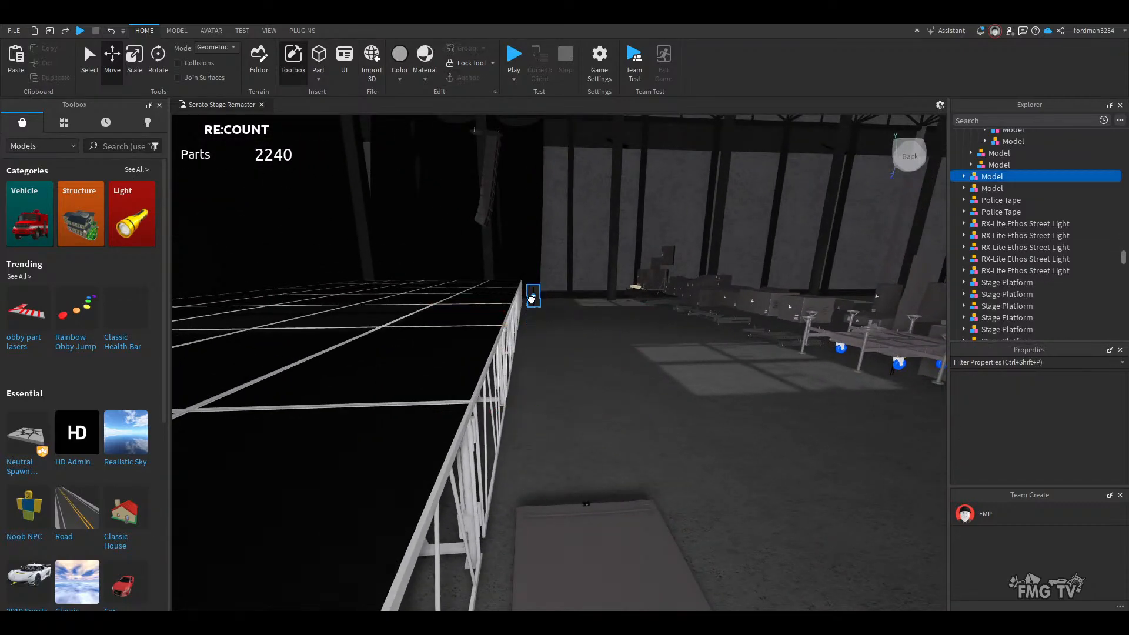
right_drag(604, 594, 604, 594)
key(s)
key(w)
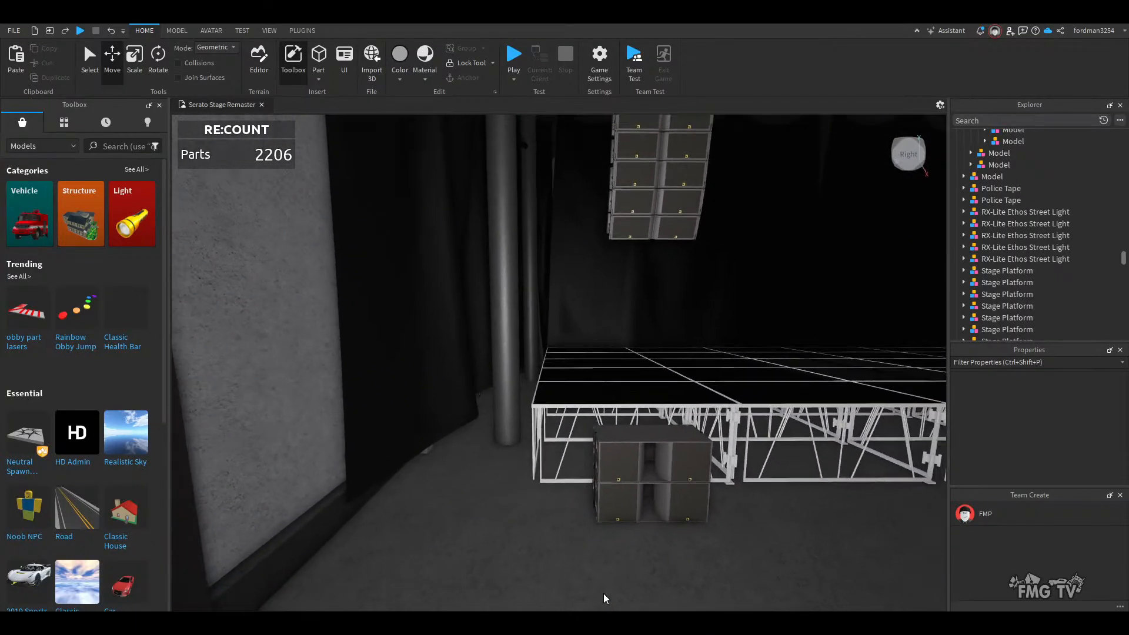
- Look over the deck and its single subwoofer stack up close and from the far end of the hall
click(613, 467)
scroll(625, 507, up, 3)
scroll(627, 520, down, 2)
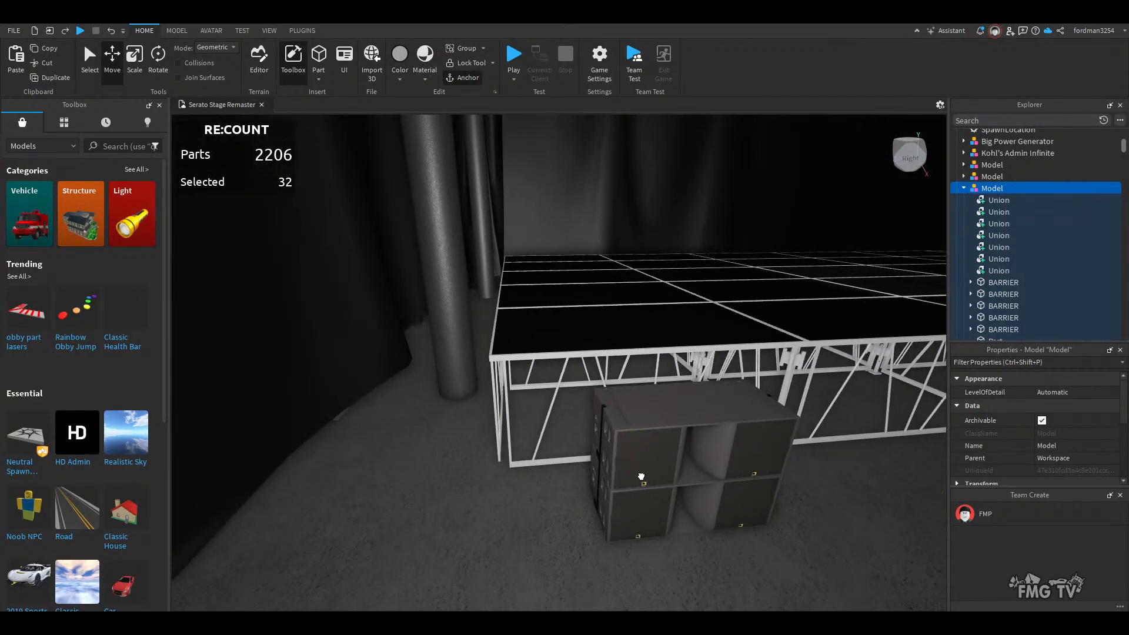
scroll(644, 471, up, 2)
key(s)
right_drag(644, 471, 660, 413)
key(w)
key(w)
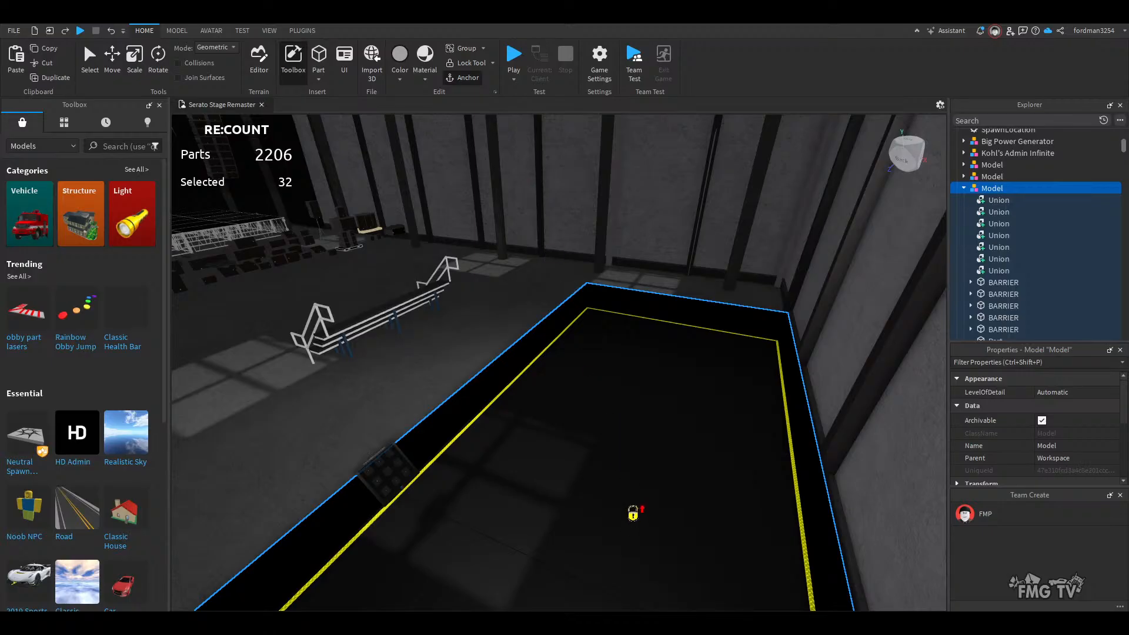
right_drag(480, 436, 482, 438)
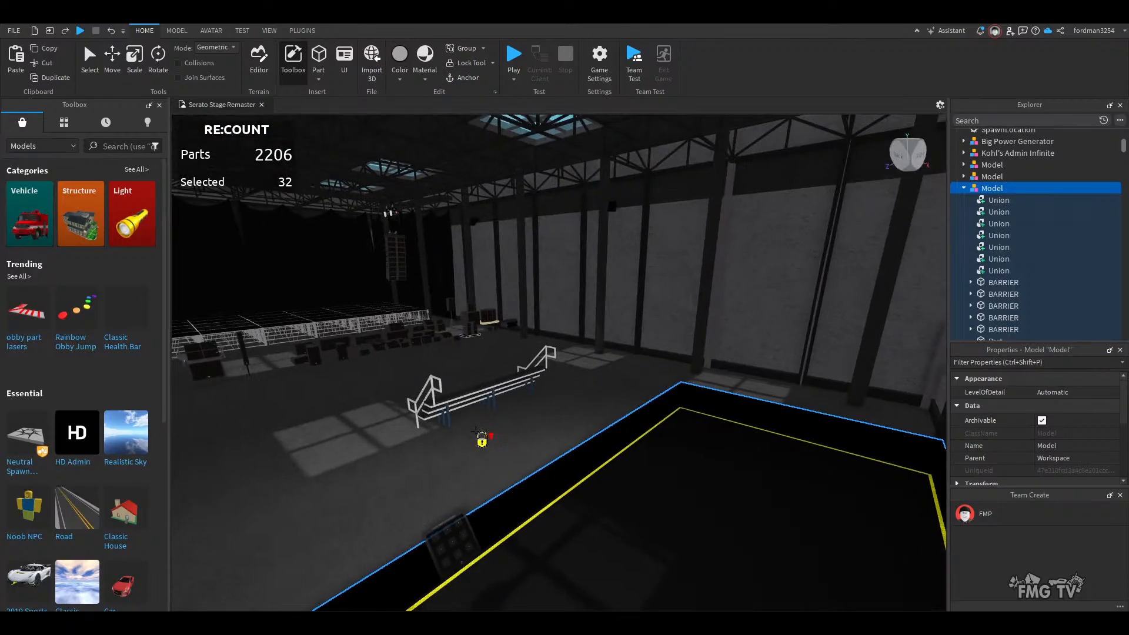
- Select the remaining subwoofer stack at the deck's end platform with the Move tool
click(478, 460)
key(w)
right_drag(477, 460, 507, 467)
key(s)
key(a)
key(w)
click(507, 467)
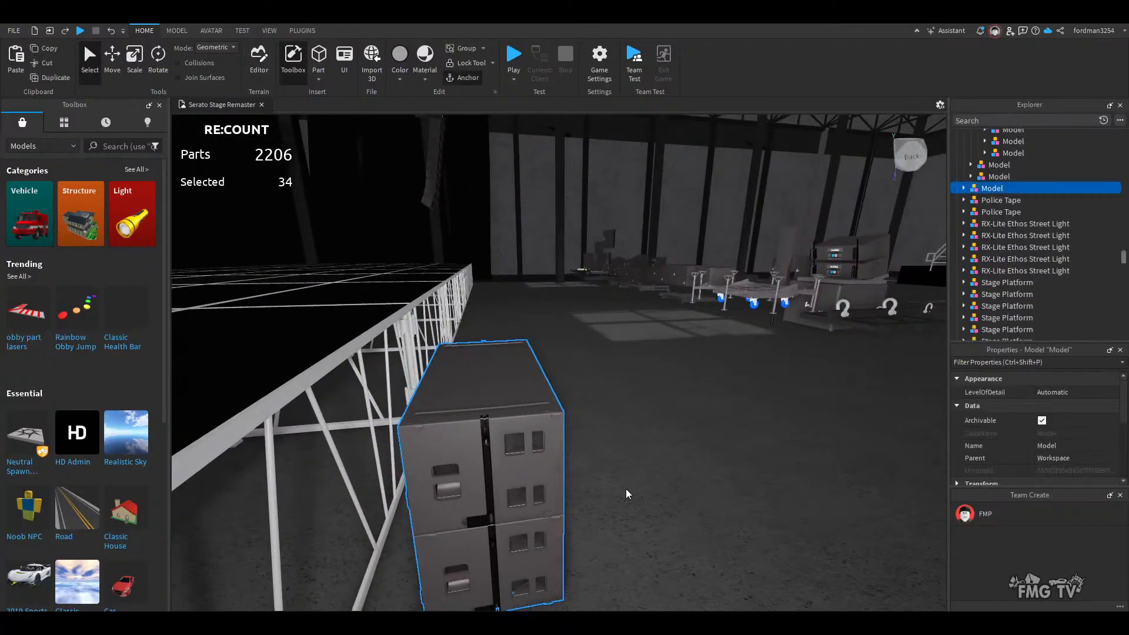
key(s)
key(w)
key(d)
right_drag(616, 490, 615, 489)
key(d)
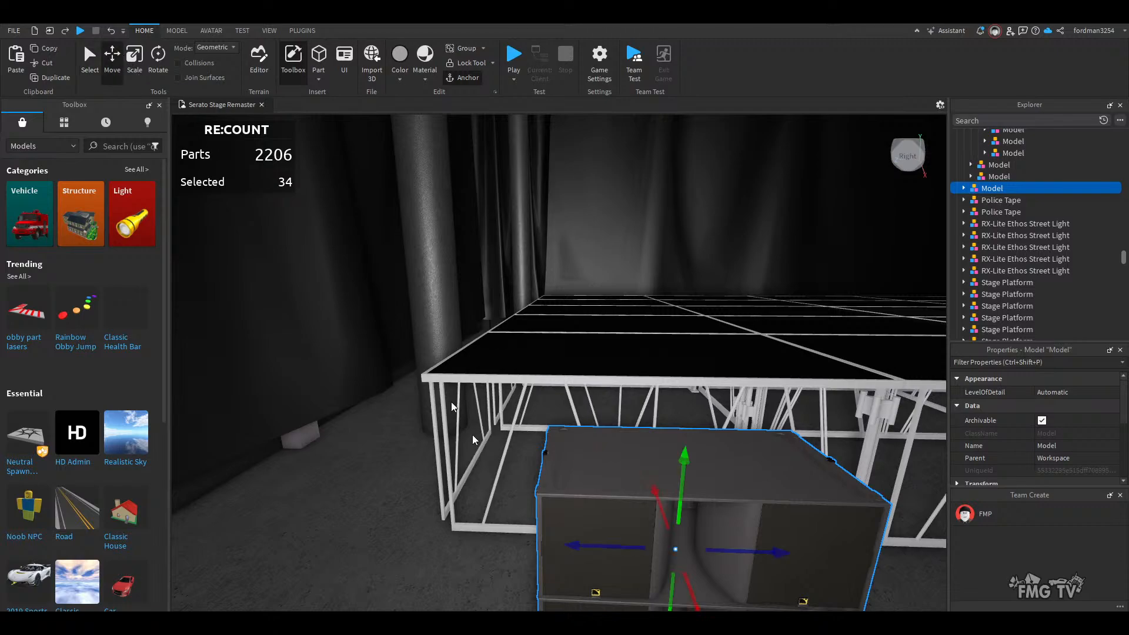
- Move the selected subwoofer stack about 5.288 studs along the stage front toward the outer corner by the column
key(a)
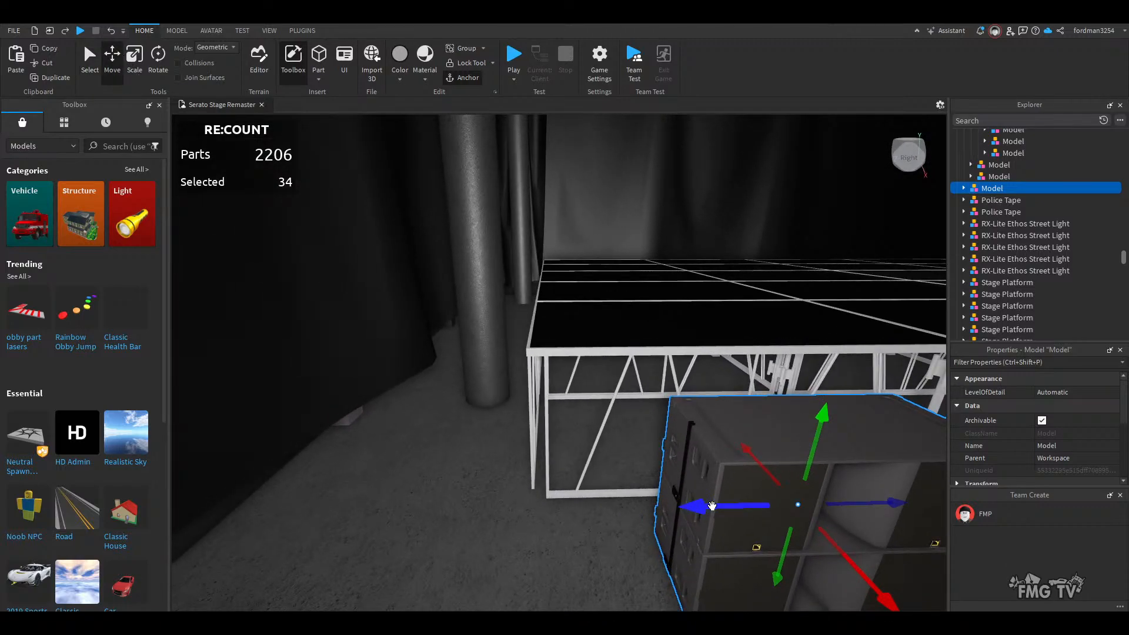
drag(712, 505, 453, 510)
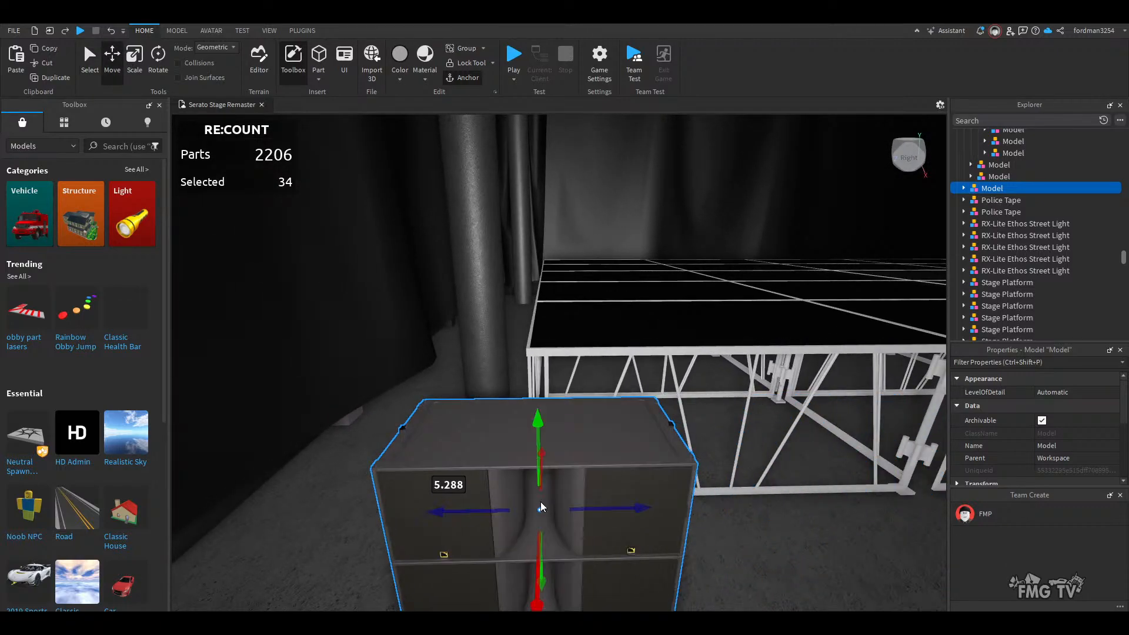
key(d)
key(s)
right_drag(541, 502, 541, 503)
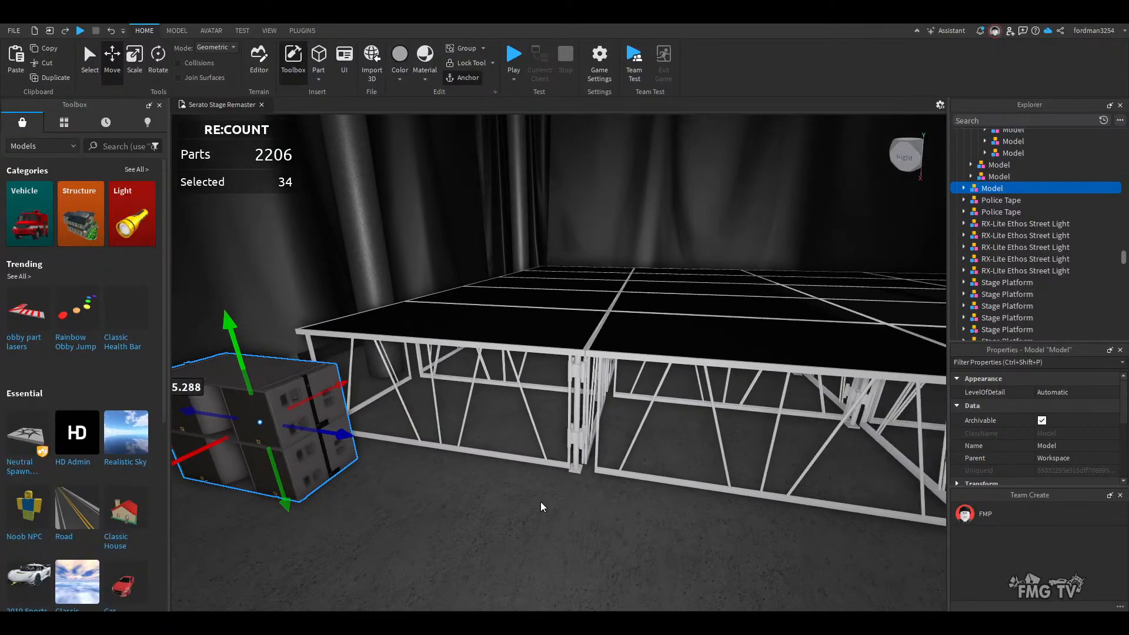
- Duplicate the subwoofer stack and move the copy along the stage front to the next platform joint
key(ctrl+d)
drag(316, 425, 635, 465)
key(w)
key(w)
right_drag(635, 464, 635, 464)
drag(647, 514, 654, 514)
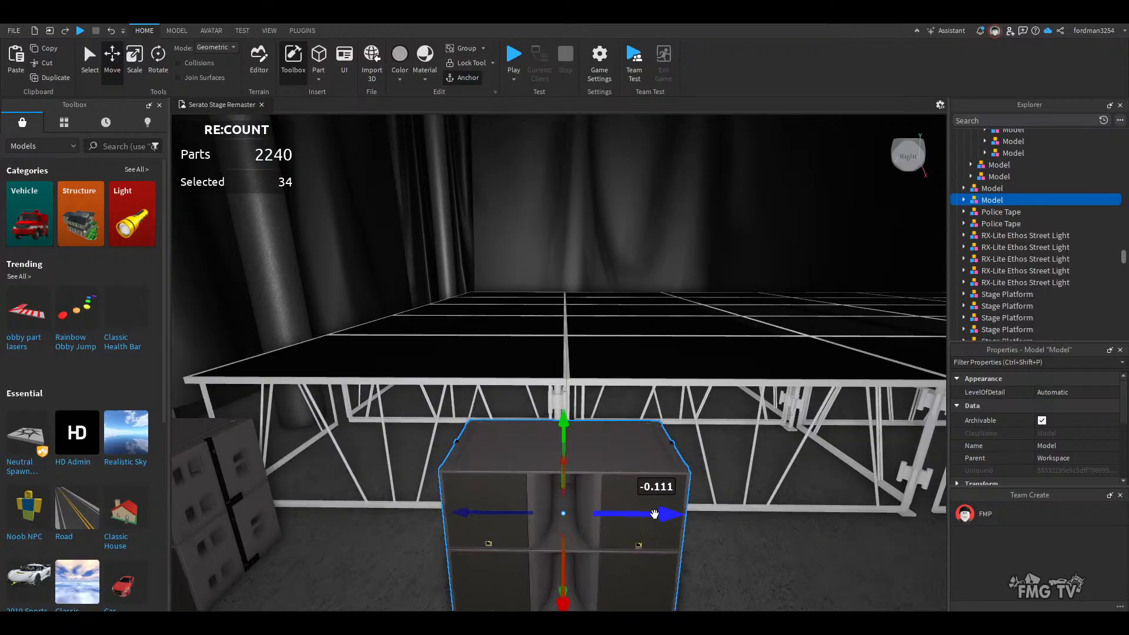
right_drag(655, 514, 654, 514)
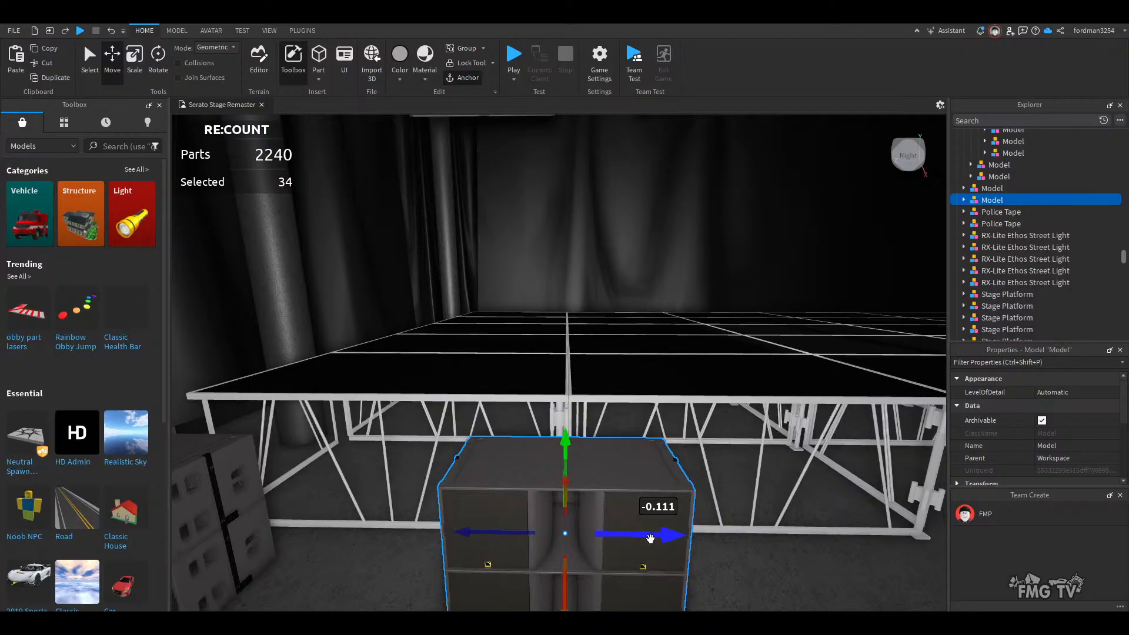
drag(650, 538, 653, 530)
- Nudge the duplicated stack 0.017 studs sideways to centre it on the platform joint, checking from behind the stage
click(649, 527)
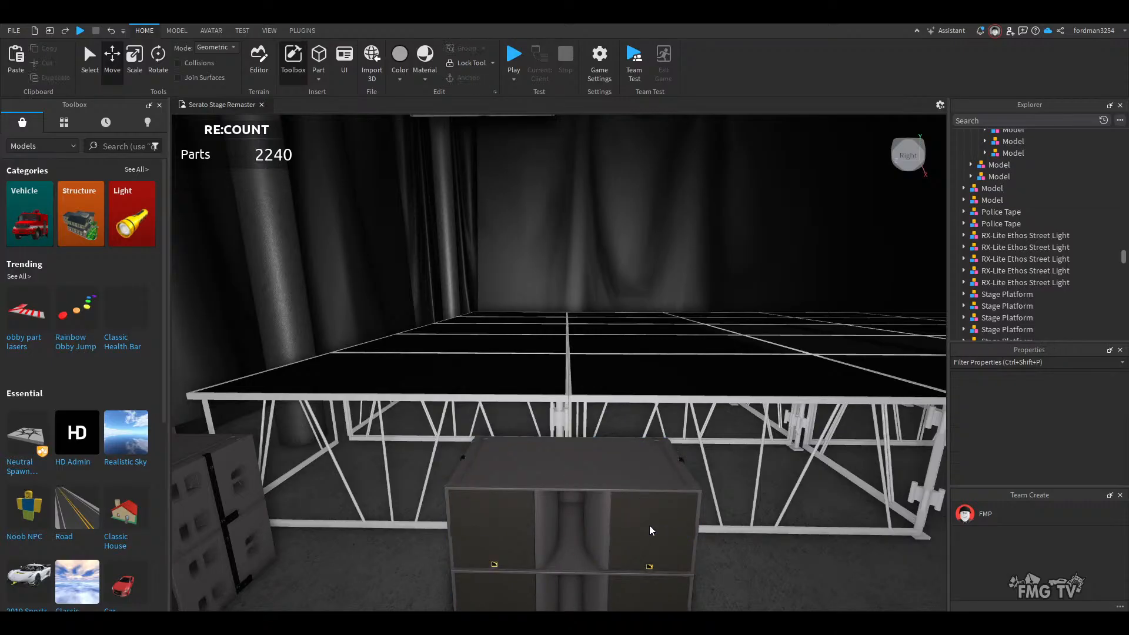
mouse_move(649, 524)
right_down()
mouse_move(608, 542)
mouse_move(634, 510)
right_up()
click(635, 509)
key(f)
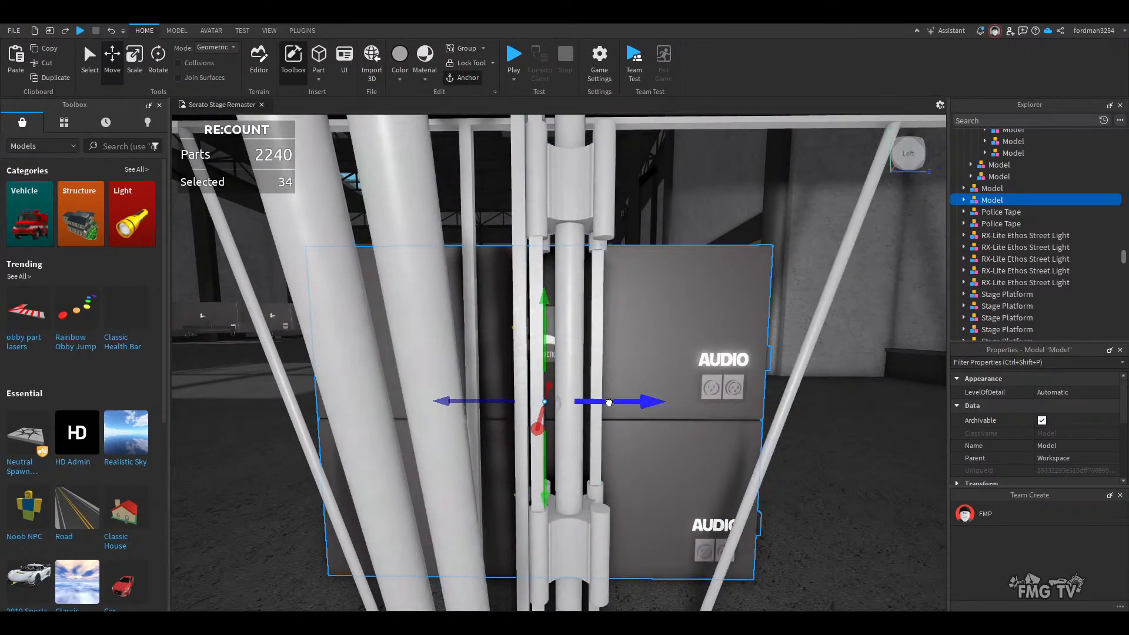
drag(605, 391, 632, 403)
right_drag(616, 418, 617, 419)
key(s)
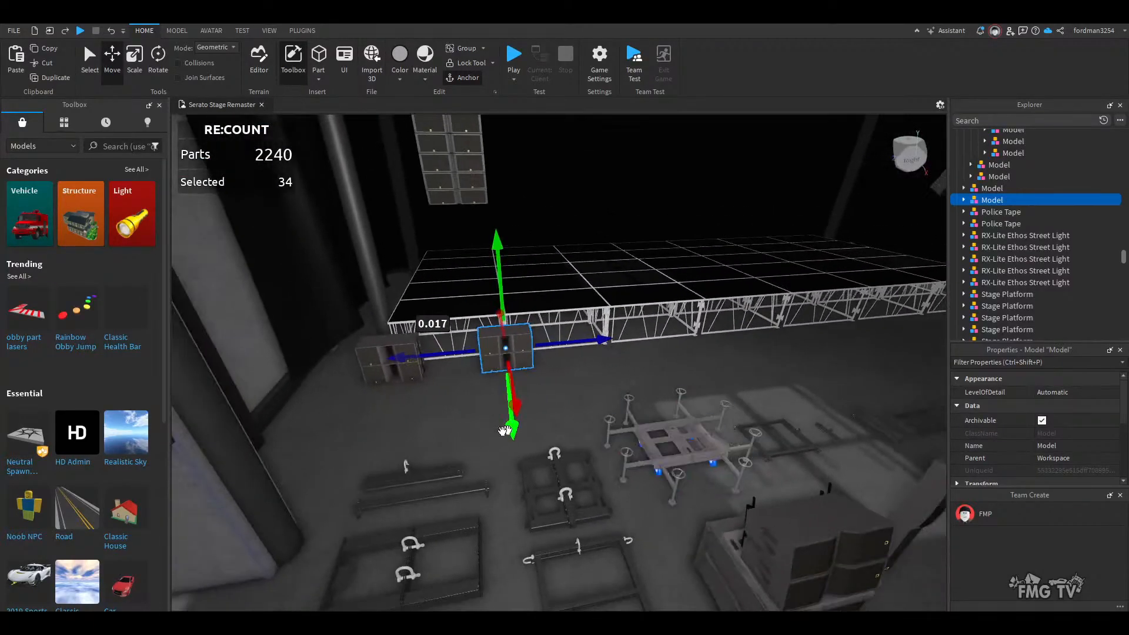
click(435, 436)
- Undo the recent placement changes of the subwoofer stacks
right_drag(456, 434, 457, 434)
key(s)
key(w)
key(a)
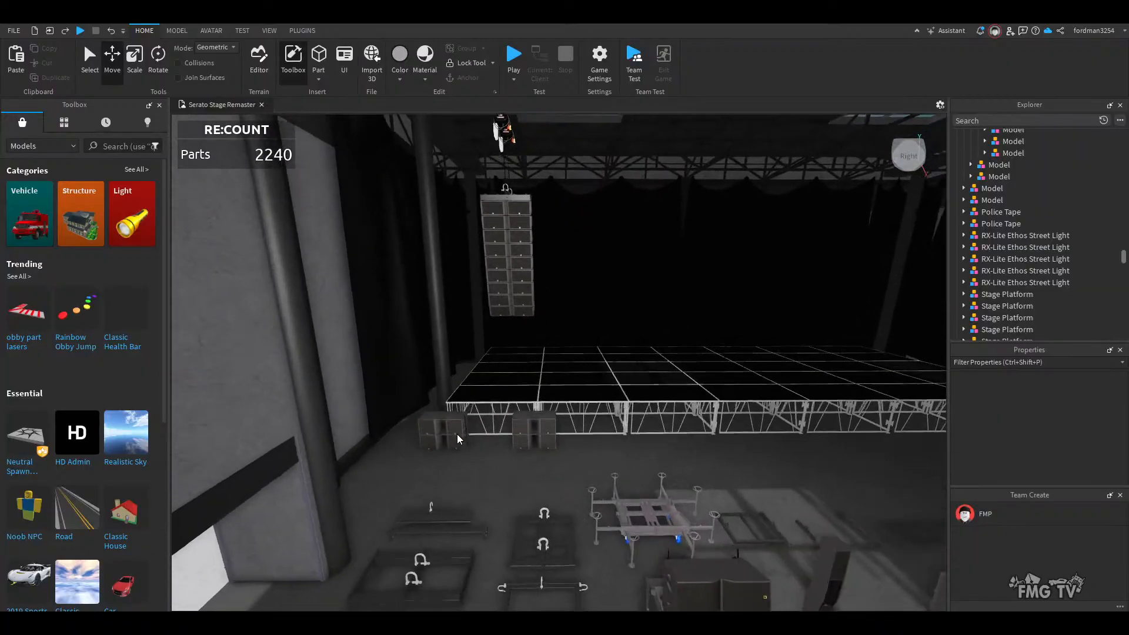
key(ctrl+z)
key(ctrl+z)
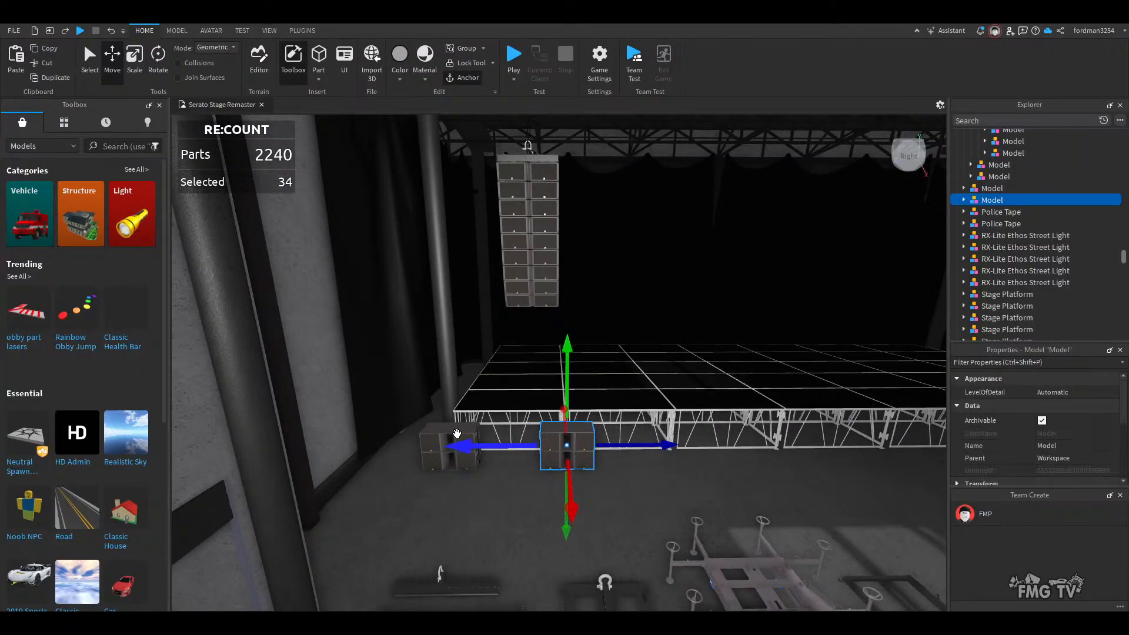
key(ctrl+z)
key(ctrl+z)
key(ctrl+z)
key(ctrl+z)
key(ctrl+z)
right_drag(489, 522, 464, 529)
- Restore the stack placements and line the rest of the stage front with five more copies of the subwoofer stack
key(ctrl+y)
key(ctrl+y)
key(ctrl+y)
key(ctrl+y)
key(ctrl+y)
key(ctrl+y)
key(ctrl+y)
key(ctrl+y)
key(ctrl+y)
key(ctrl+y)
key(ctrl+y)
key(ctrl+y)
key(ctrl+y)
key(ctrl+y)
click(465, 529)
- Examine the row of subwoofer stacks along the stage front and the speakers laid out on the hall floor
right_drag(542, 516, 568, 485)
key(s)
key(s)
key(w)
key(d)
key(d)
key(s)
key(a)
key(s)
key(a)
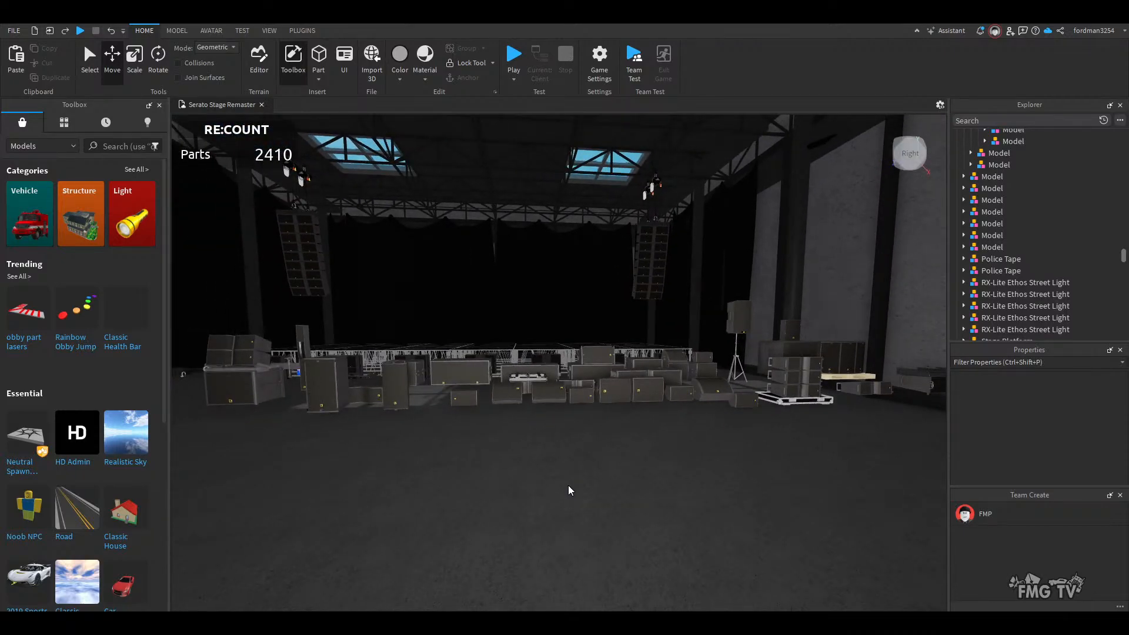
mouse_move(664, 466)
right_down()
mouse_move(713, 456)
mouse_move(677, 457)
right_up()
key(w)
key(w)
key(s)
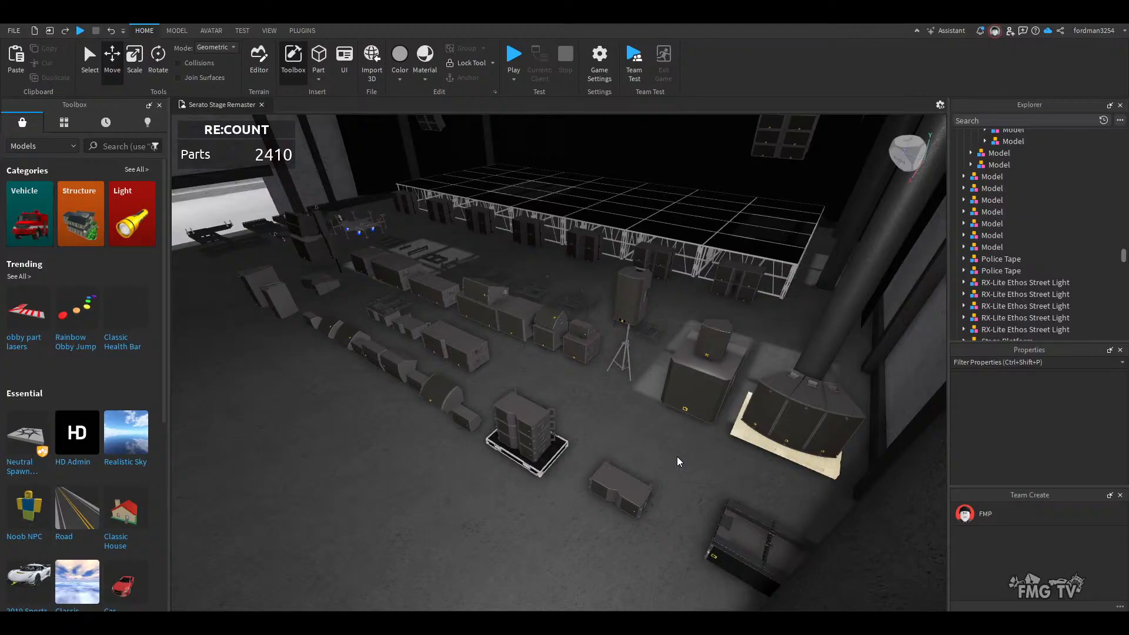
key(w)
right_drag(543, 496, 544, 496)
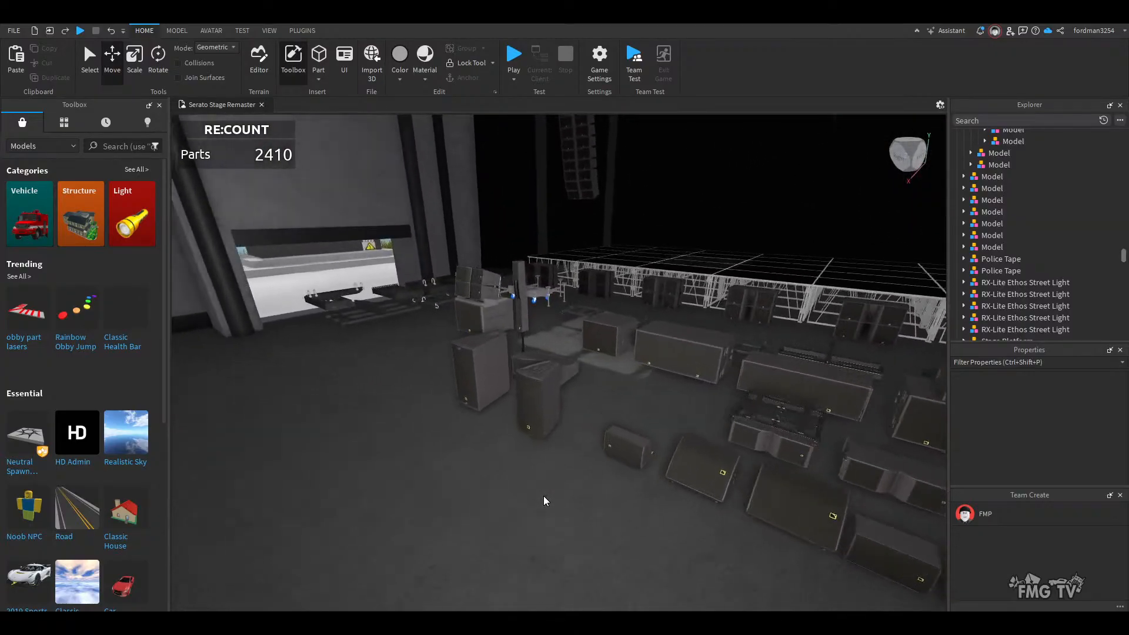
- Pull the tall narrow speaker out of the floor display and raise it above stage height, undoing stray moves
click(499, 427)
key(w)
right_drag(579, 446, 579, 446)
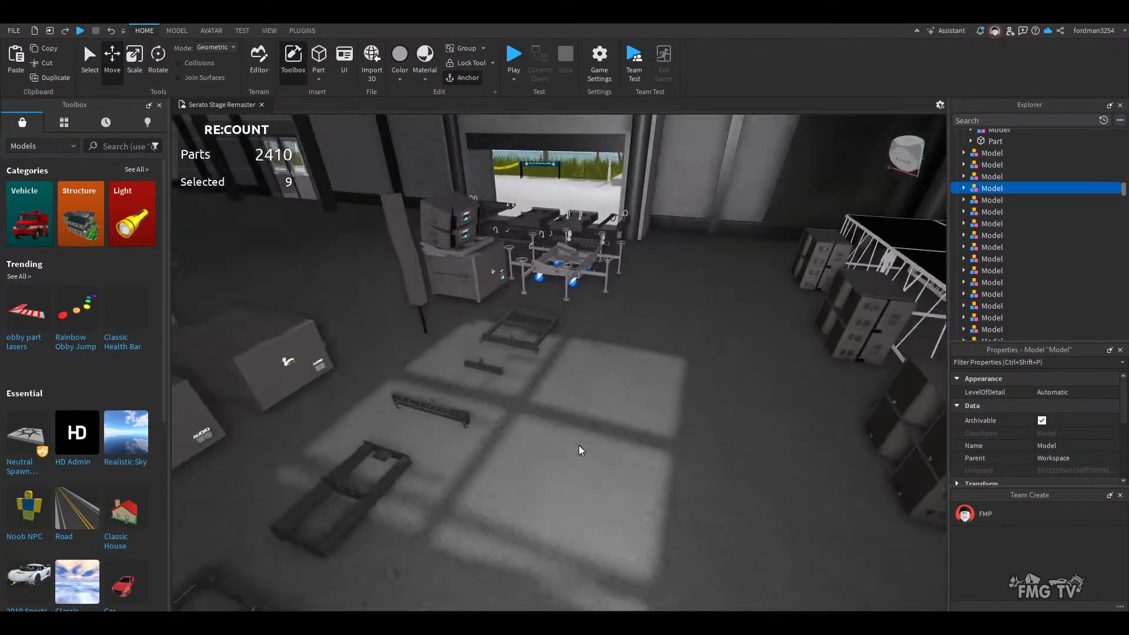
key(s)
drag(412, 373, 799, 316)
key(d)
right_drag(704, 440, 704, 440)
key(ctrl+z)
key(ctrl+z)
key(d)
key(s)
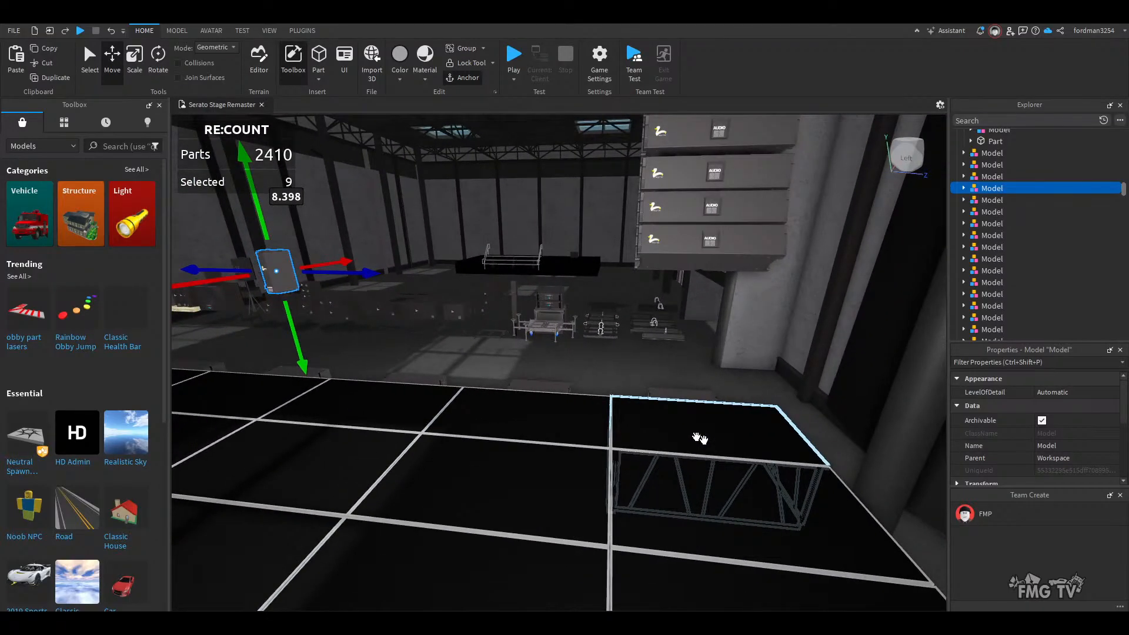
- Move the tall speaker 14.44 studs along the stage so it hangs near the subwoofer row
drag(381, 282, 385, 287)
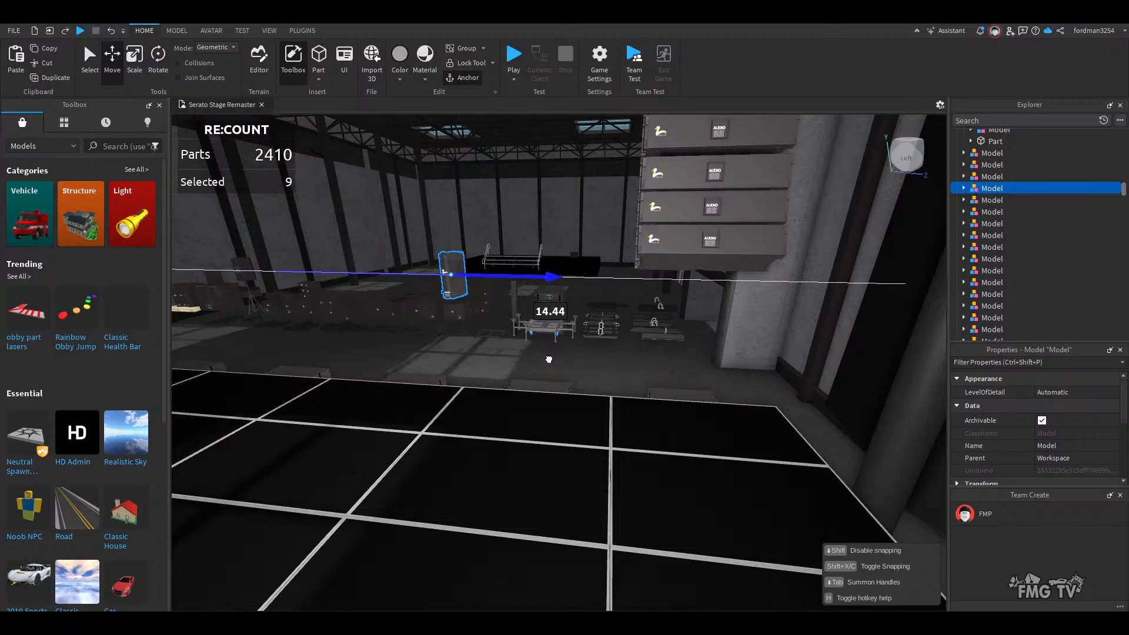
drag(548, 359, 548, 359)
right_drag(515, 472, 515, 470)
key(w)
key(s)
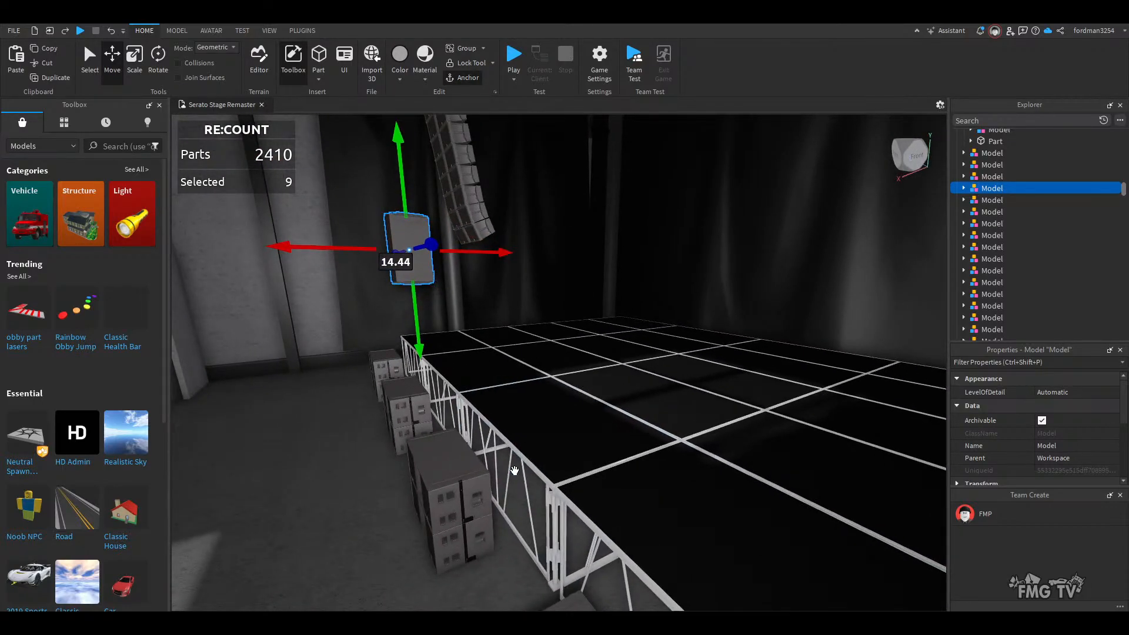
right_drag(513, 488, 488, 497)
key(w)
key(s)
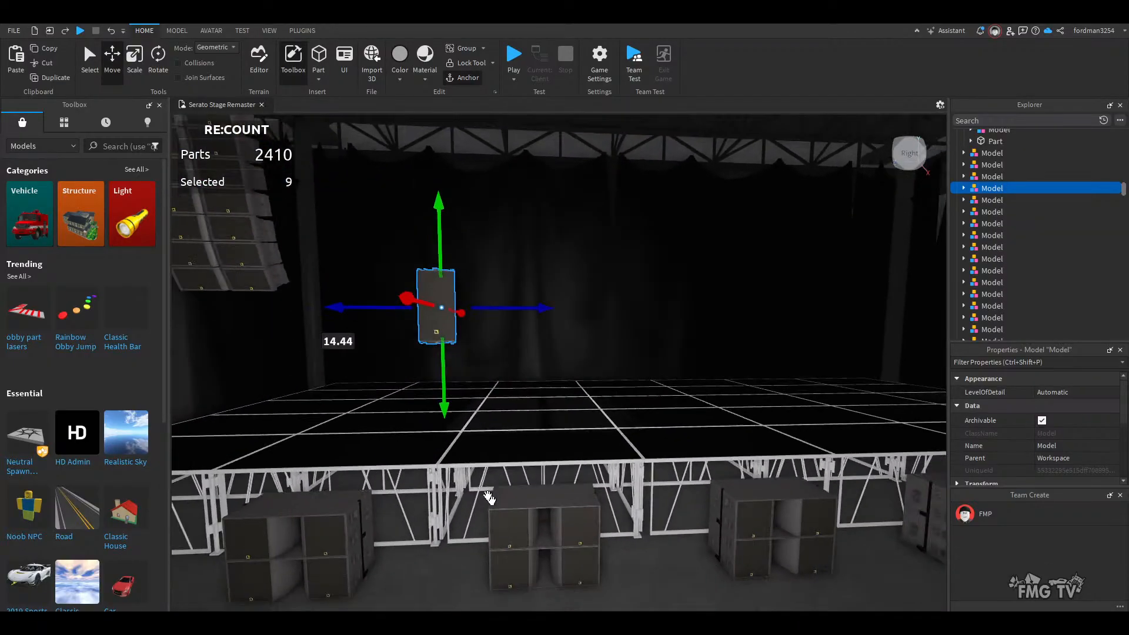
- Lower the tall speaker to the subwoofer row, shift it 3.026 studs along the stage and rest it on a stack
drag(442, 400, 469, 556)
drag(497, 468, 575, 459)
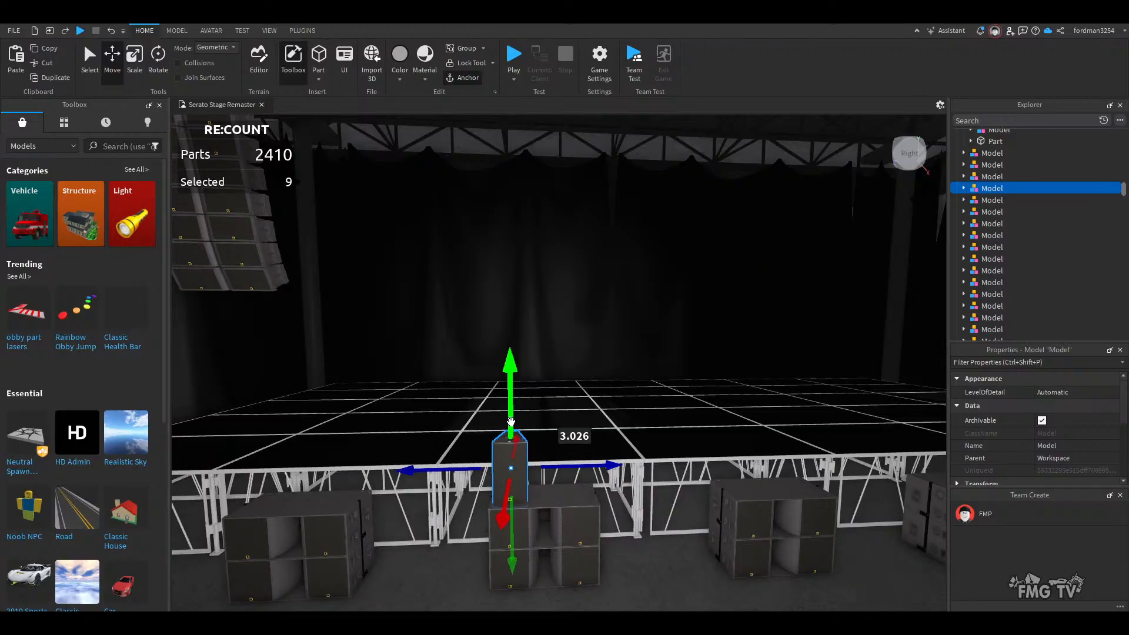
mouse_move(510, 421)
mouse_down()
mouse_move(510, 407)
mouse_move(516, 418)
mouse_up()
right_drag(519, 489, 578, 534)
click(552, 519)
- Try to shift the tall speaker outward, away from the stage, on top of its subwoofer stack
key(d)
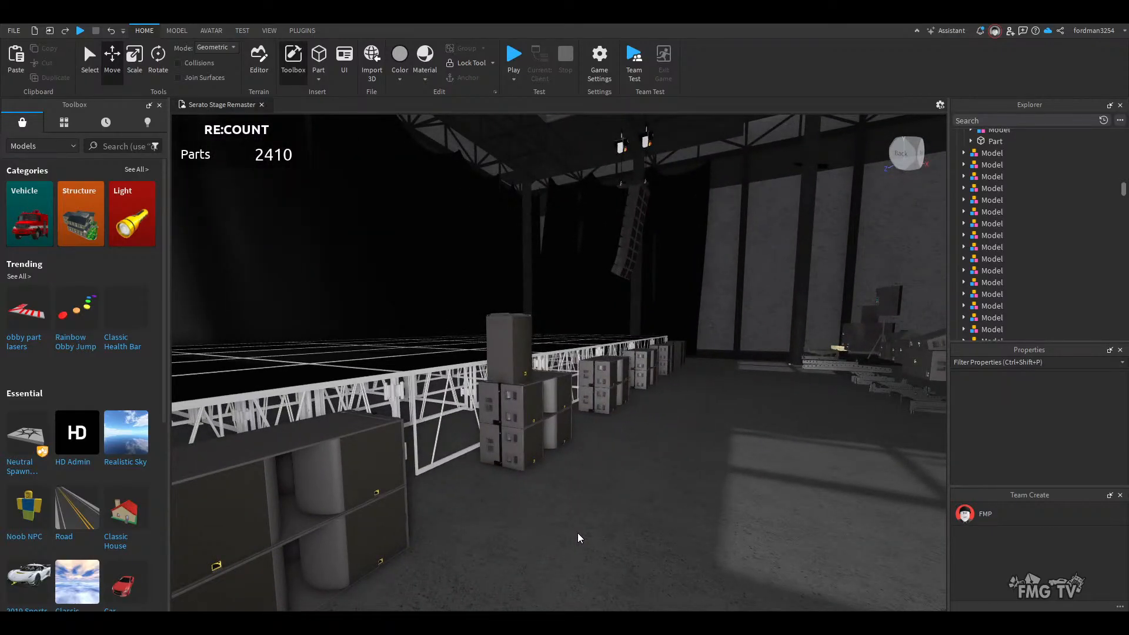
key(w)
right_drag(578, 534, 577, 532)
key(e)
click(534, 402)
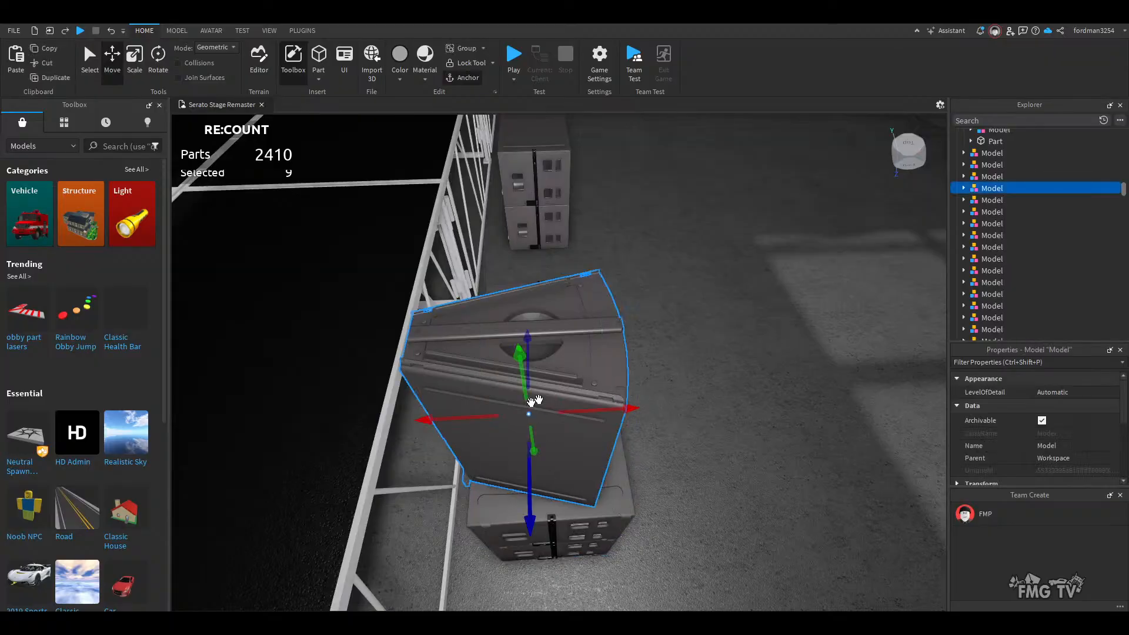
drag(591, 407, 618, 413)
key(ctrl+z)
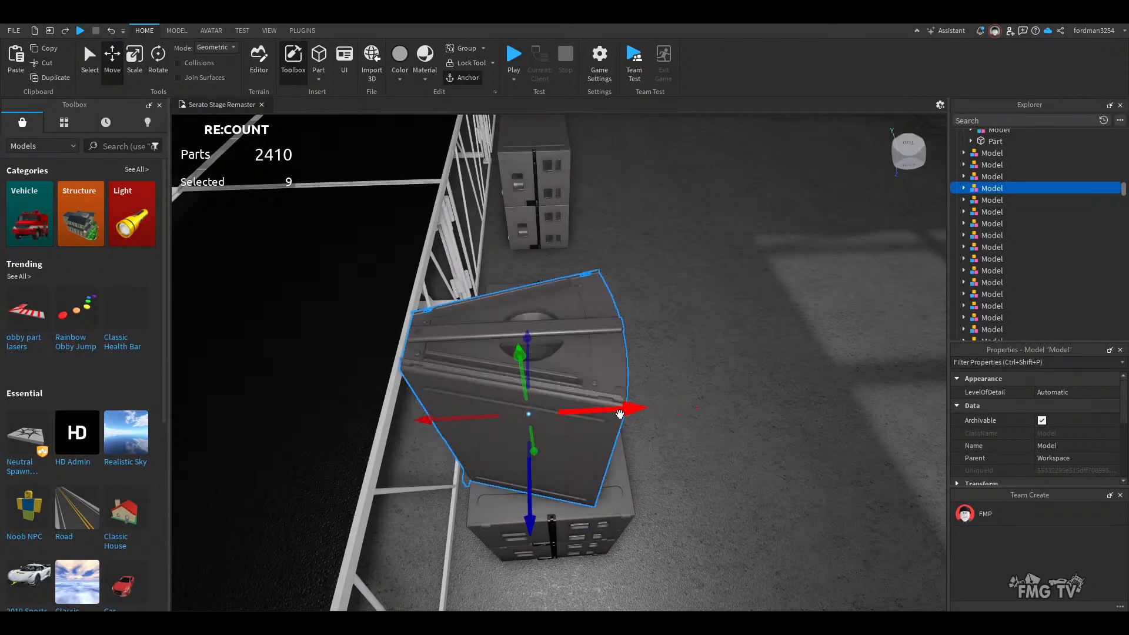
- Compare the tall speaker's placement with the whole row of subwoofer stacks from in front of the stage
right_drag(728, 463, 728, 464)
key(f)
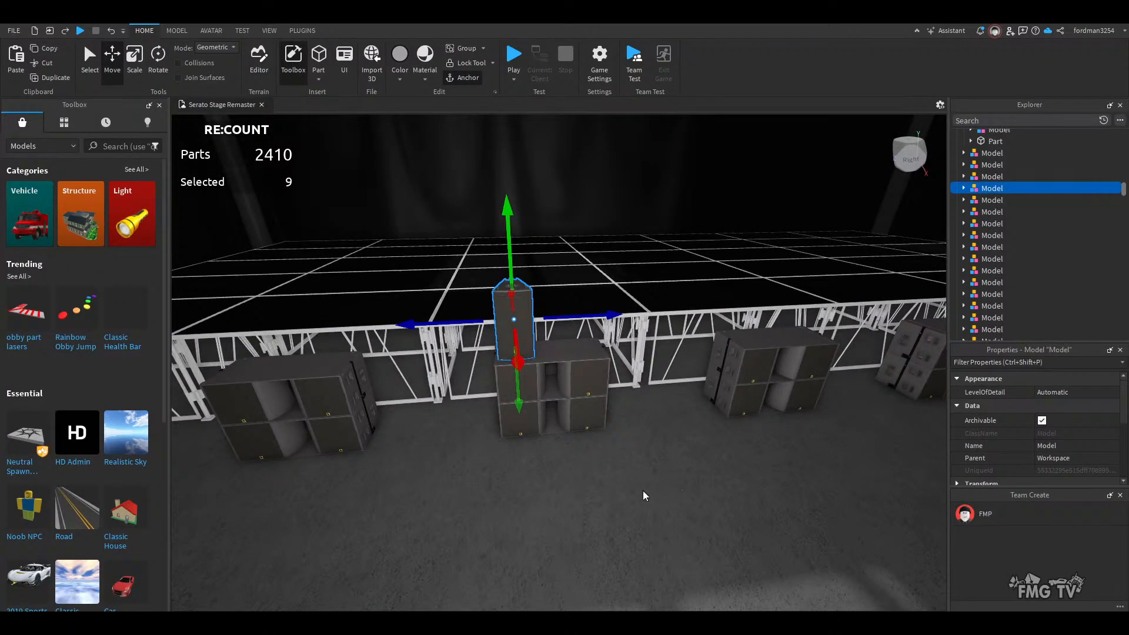
key(d)
right_drag(644, 490, 642, 490)
key(s)
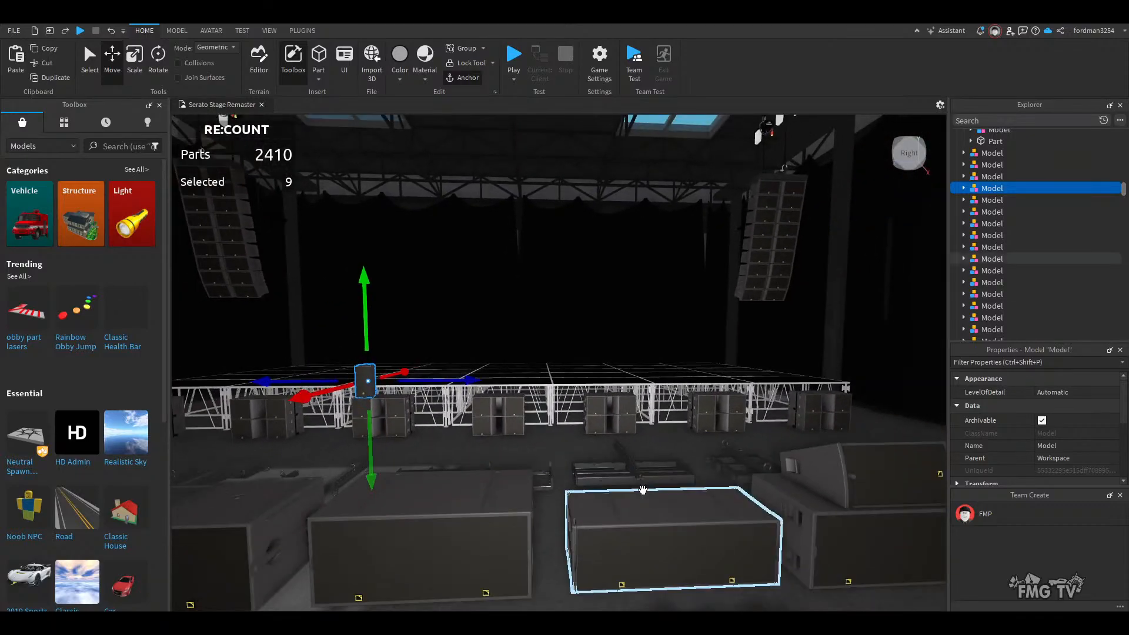
key(a)
key(w)
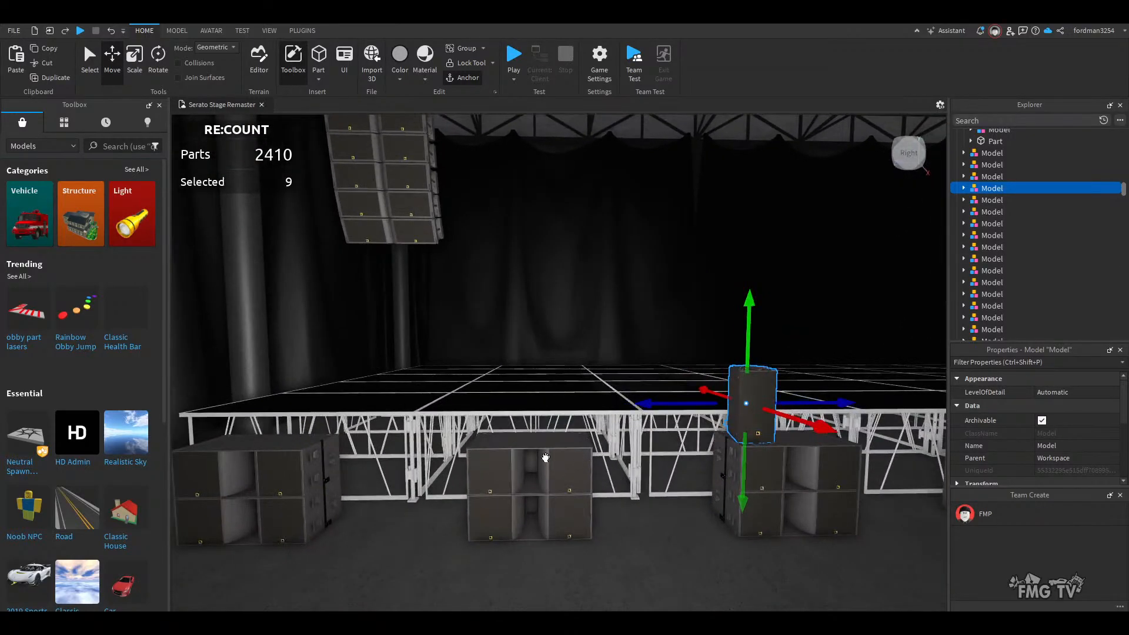
- Try to paste a copy of the tall speaker onto another subwoofer stack
click(544, 459)
key(w)
right_drag(544, 484, 575, 457)
key(s)
key(w)
click(575, 456)
key(ctrl+v)
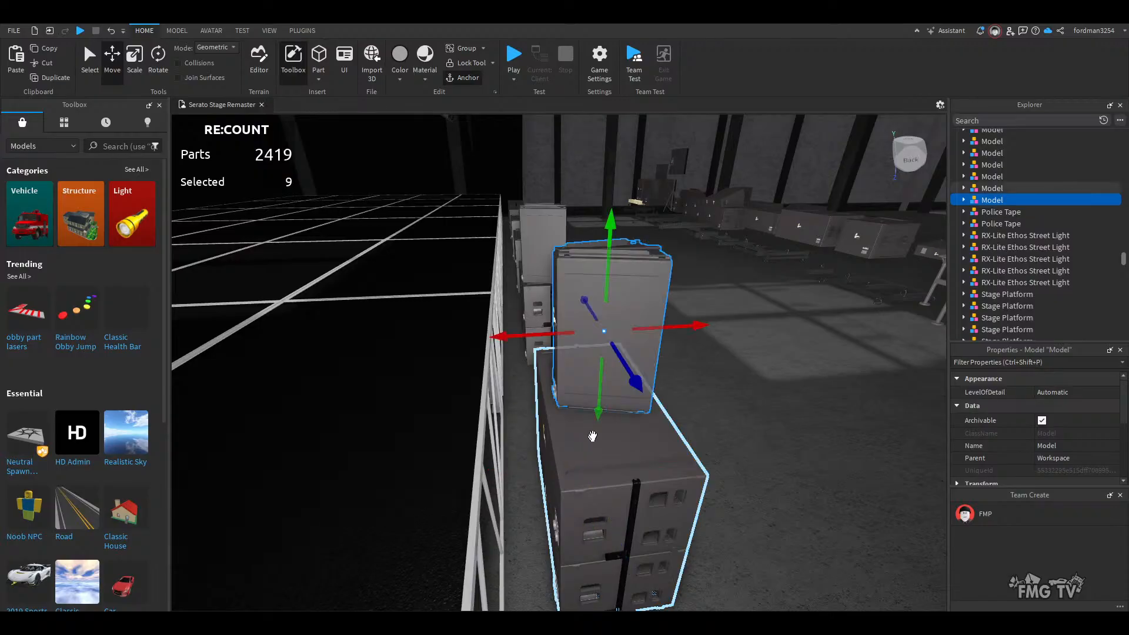
click(531, 230)
key(ctrl+z)
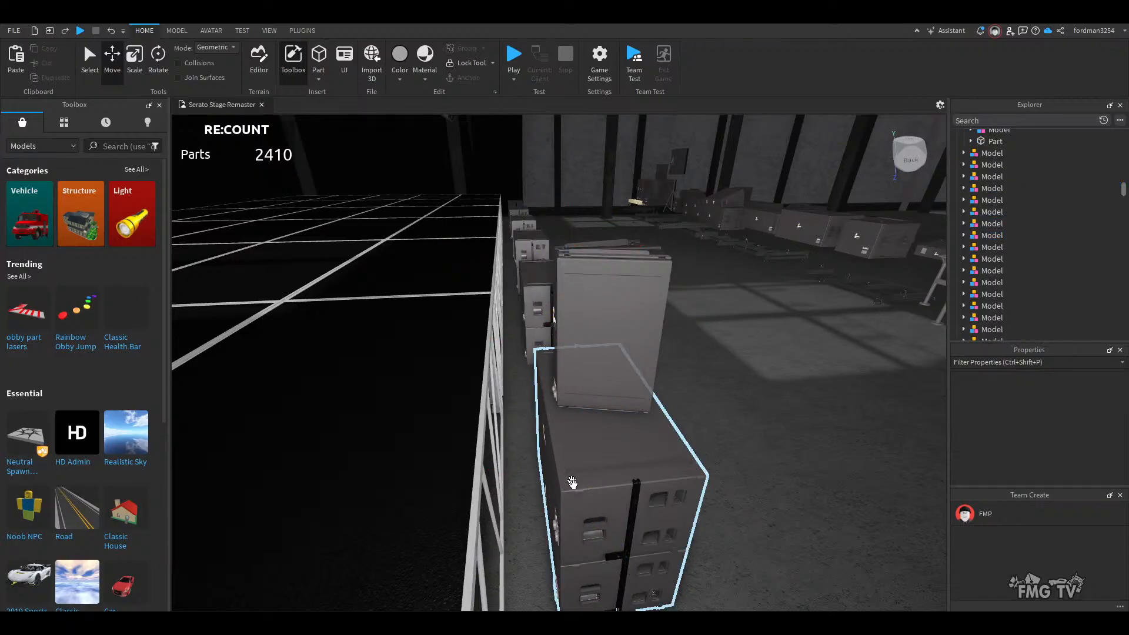
- Paste a copy of the tall speaker onto the top of a subwoofer stack in the stage-front row
key(w)
right_drag(572, 482, 605, 481)
click(606, 481)
key(ctrl+v)
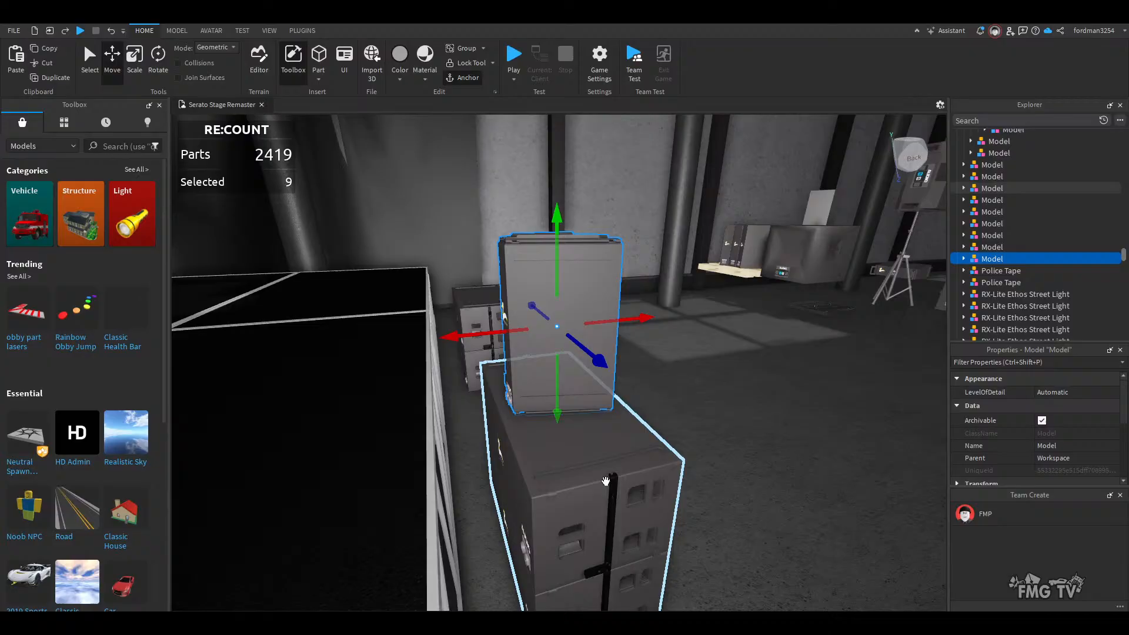
click(708, 503)
right_drag(681, 496, 684, 469)
key(w)
key(w)
key(s)
key(s)
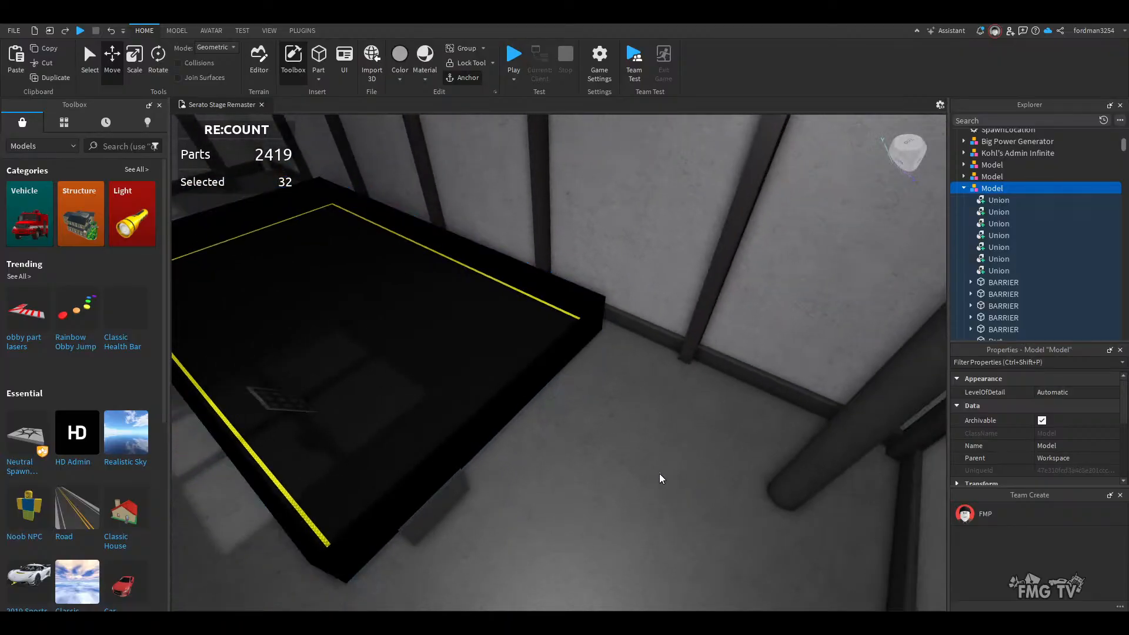
click(659, 474)
click(523, 369)
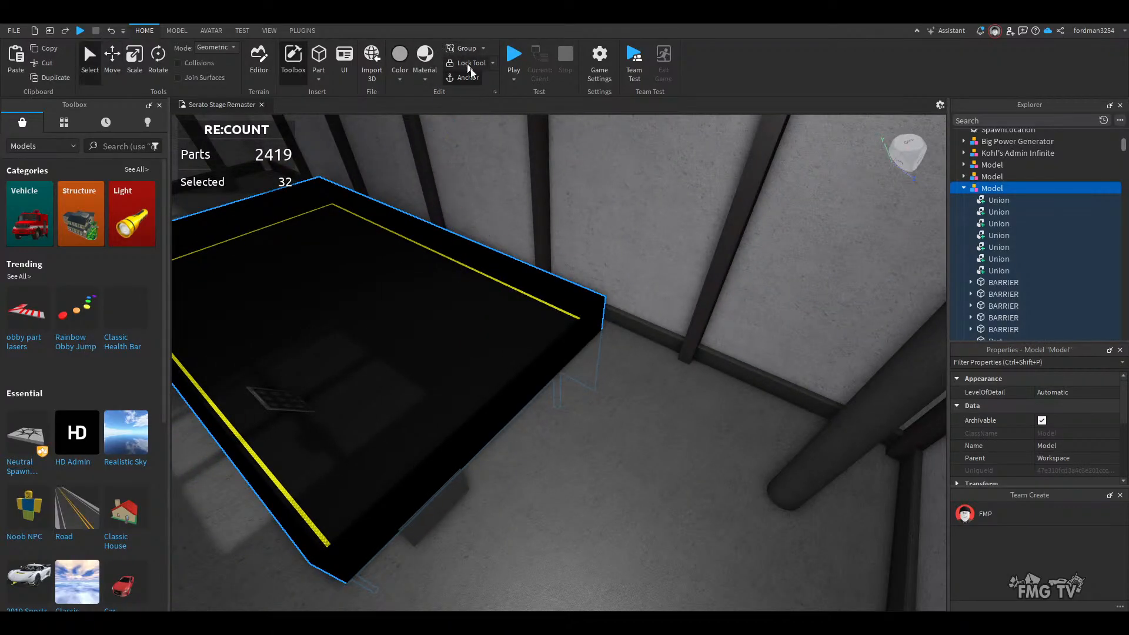
click(594, 456)
- Select the tall speaker on its subwoofer stack and set the rotation snap increment to 7.5 degrees
right_drag(653, 438, 654, 438)
key(w)
key(w)
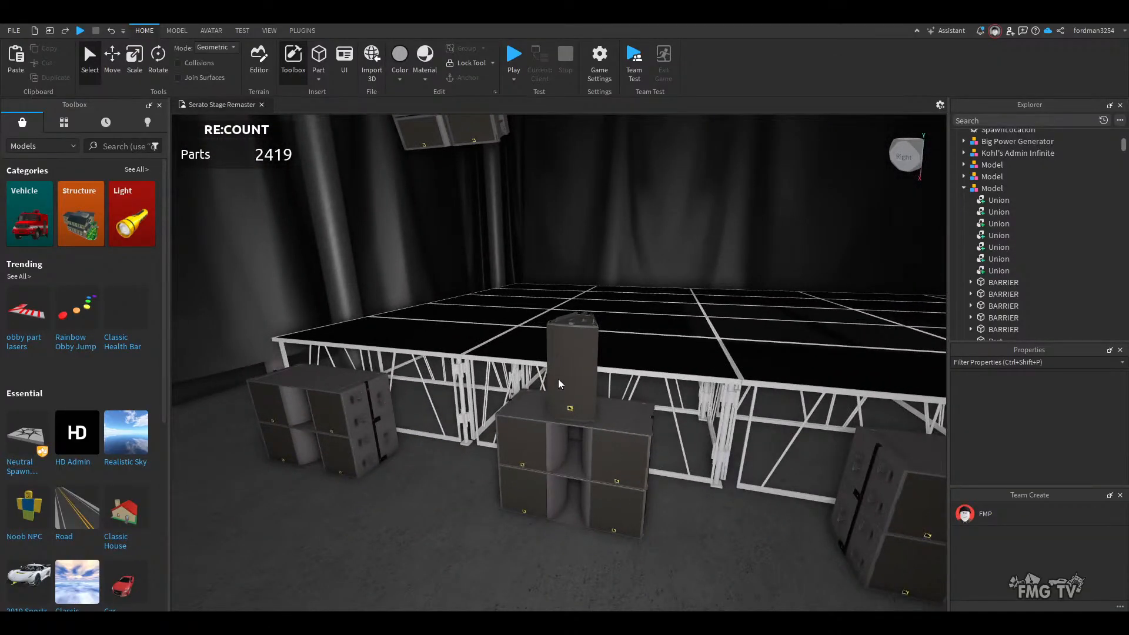
right_drag(577, 393, 576, 393)
key(w)
key(w)
key(s)
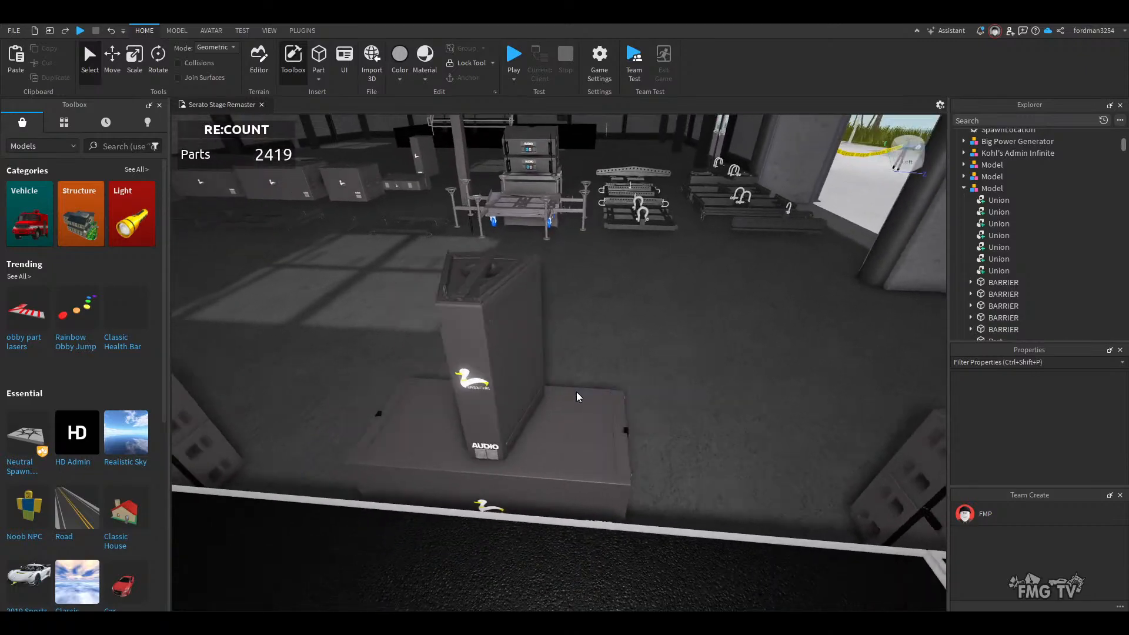
click(441, 327)
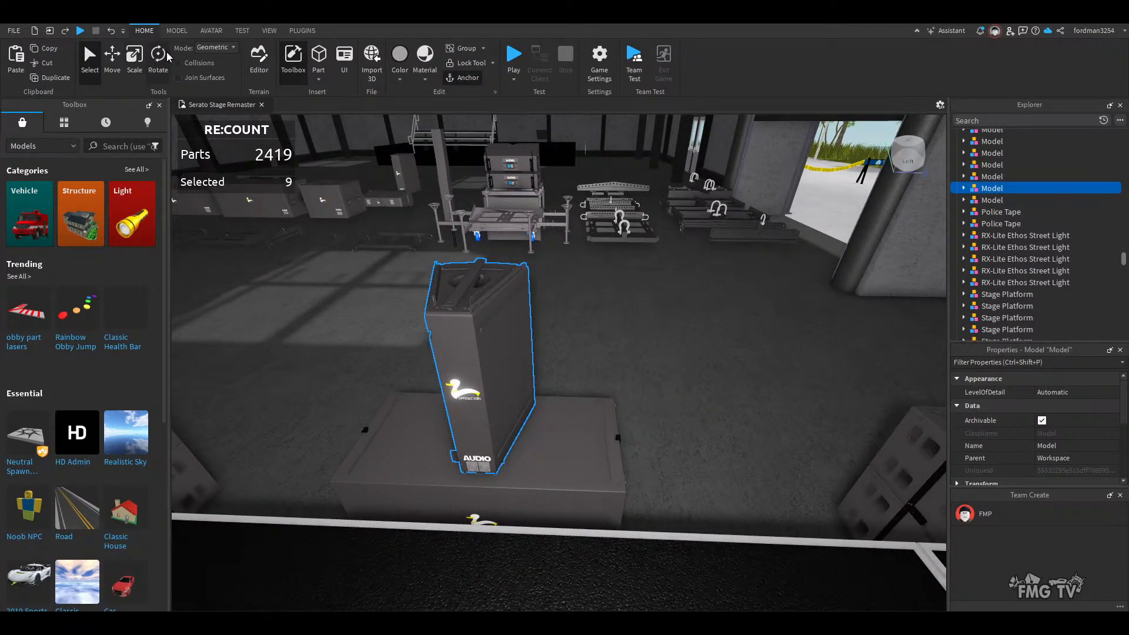
click(176, 30)
click(256, 50)
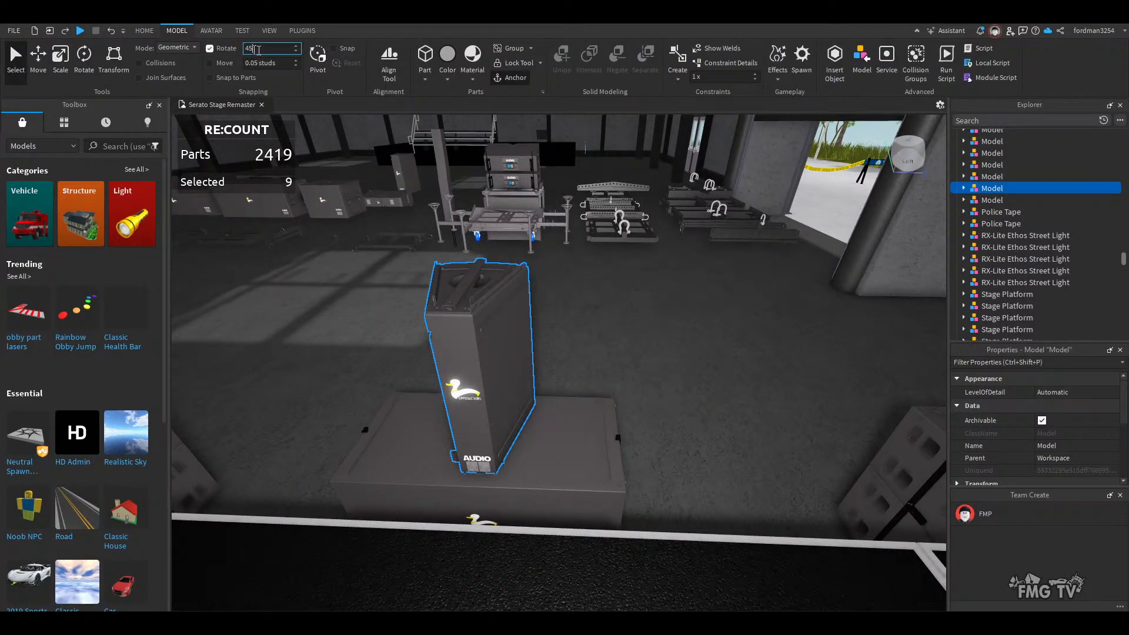
text(7.)
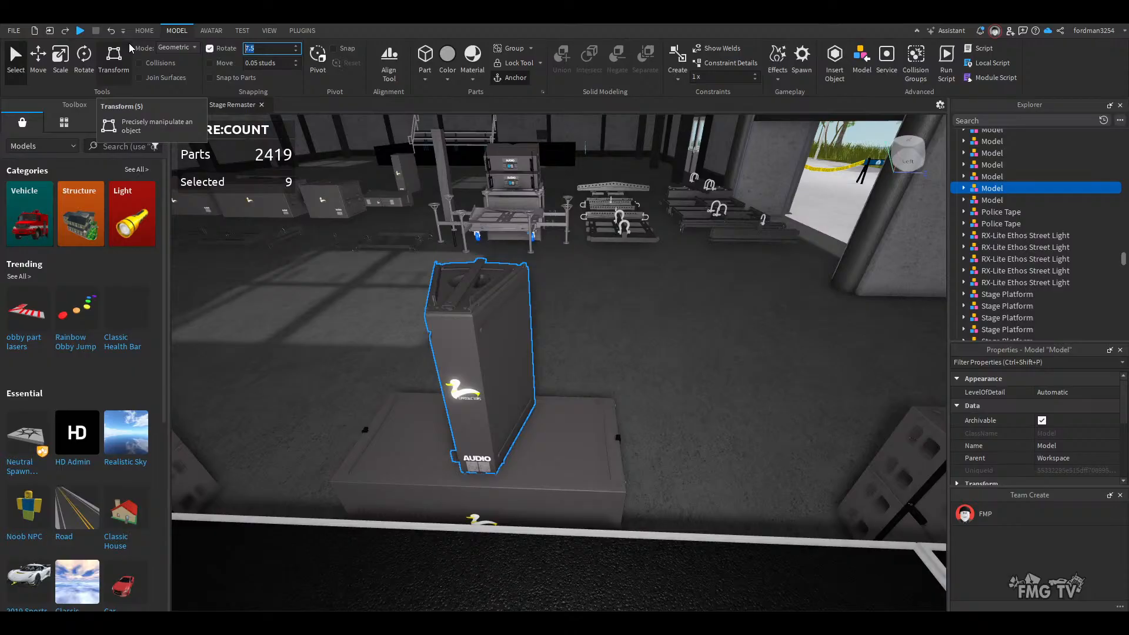
- Try rotating the tall speaker by 7.5 degrees about its vertical axis, check it from above, and undo the rotation
click(84, 56)
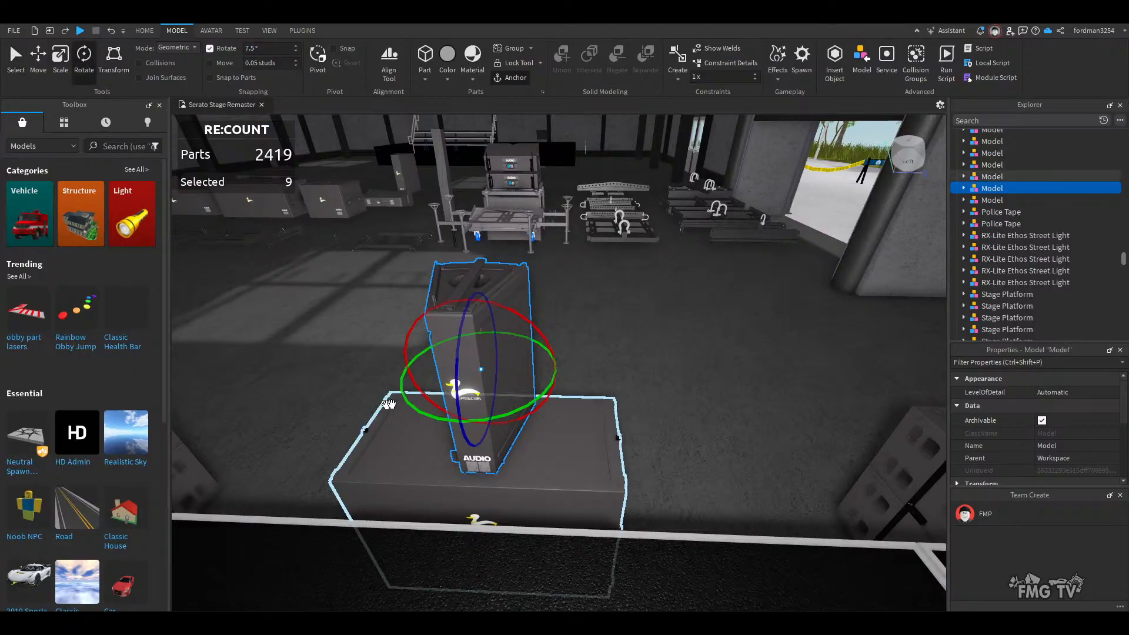
drag(416, 410, 429, 412)
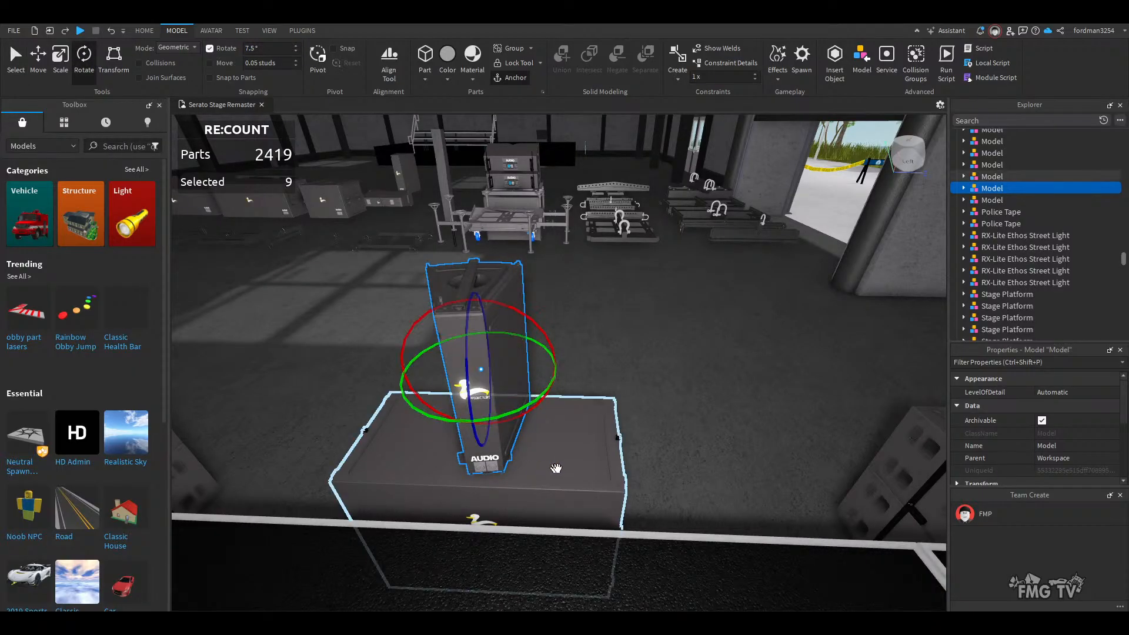
right_drag(555, 468, 559, 468)
scroll(560, 468, up, 3)
scroll(559, 468, down, 5)
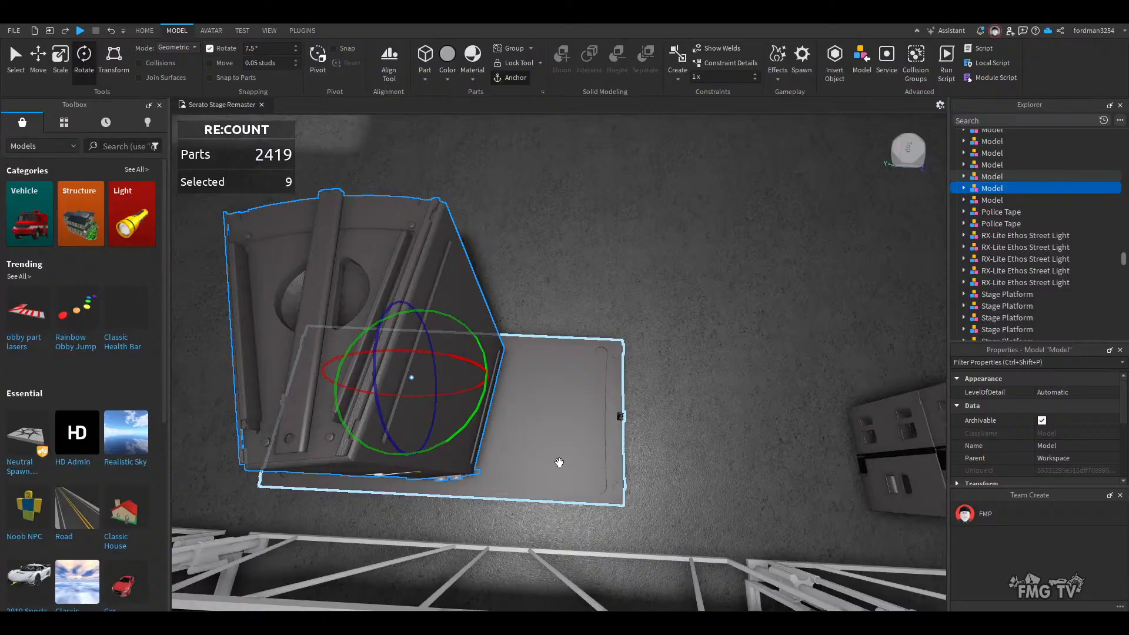
key(ctrl+z)
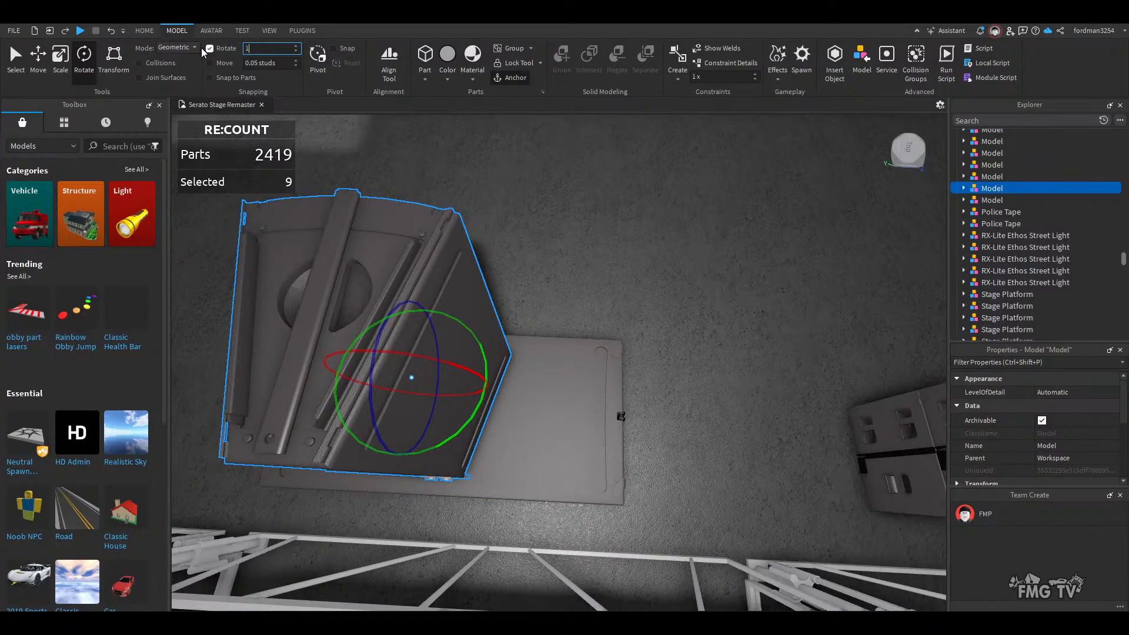
- Try rotating the tall speaker about its vertical axis with snap increments of 10, 12 and 13 degrees
drag(351, 441, 350, 446)
text(0)
drag(359, 453, 368, 445)
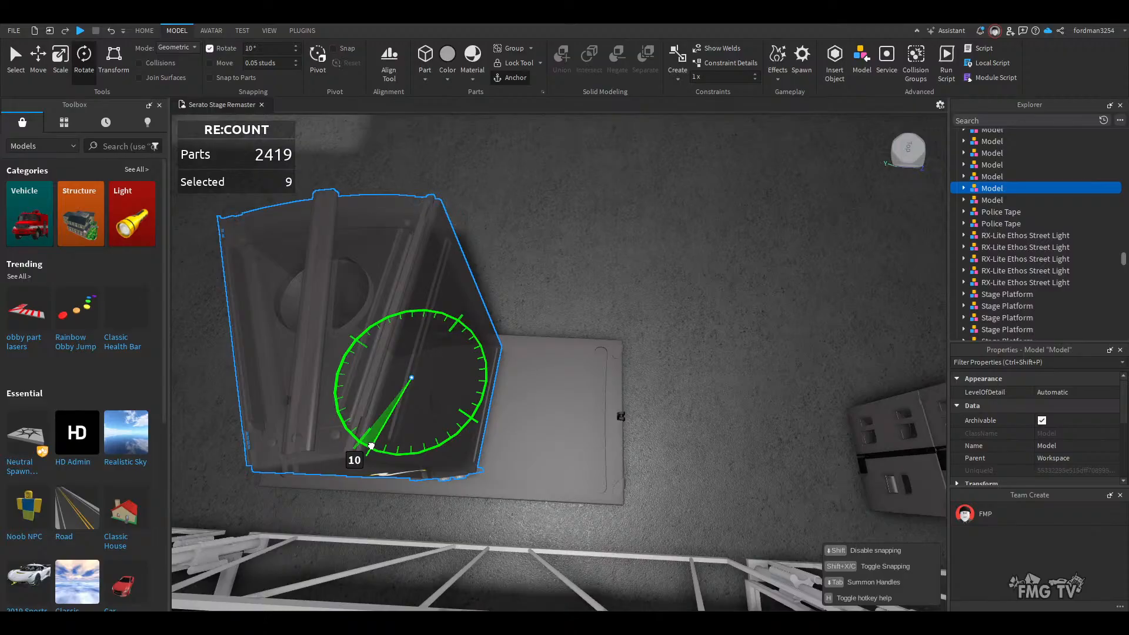
drag(367, 445, 356, 452)
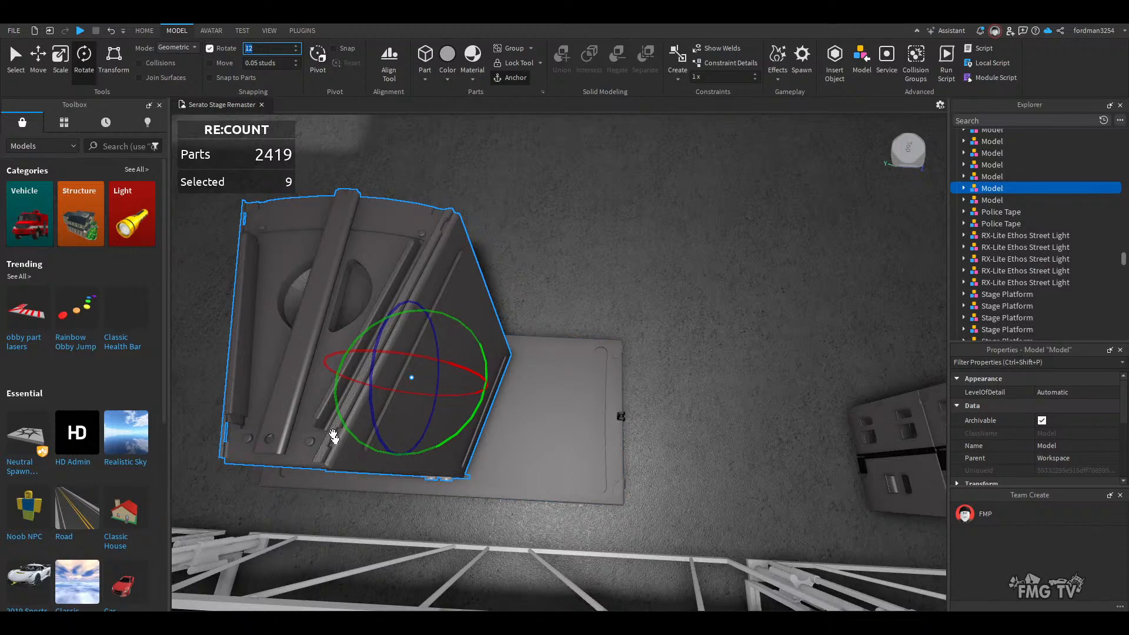
mouse_move(351, 431)
mouse_down()
mouse_move(364, 434)
mouse_move(351, 448)
mouse_up()
text(13)
drag(345, 430, 377, 446)
- Rotate the tall speaker by 14 degrees about its vertical axis and slide it toward the end of its subwoofer stack
text(14)
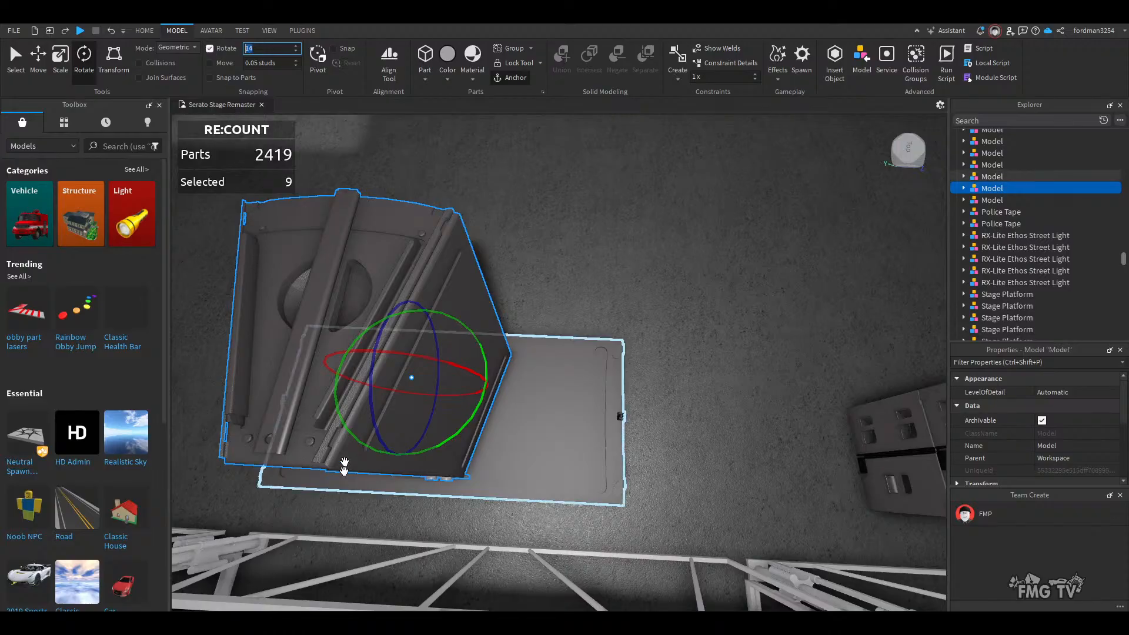
drag(347, 437, 371, 448)
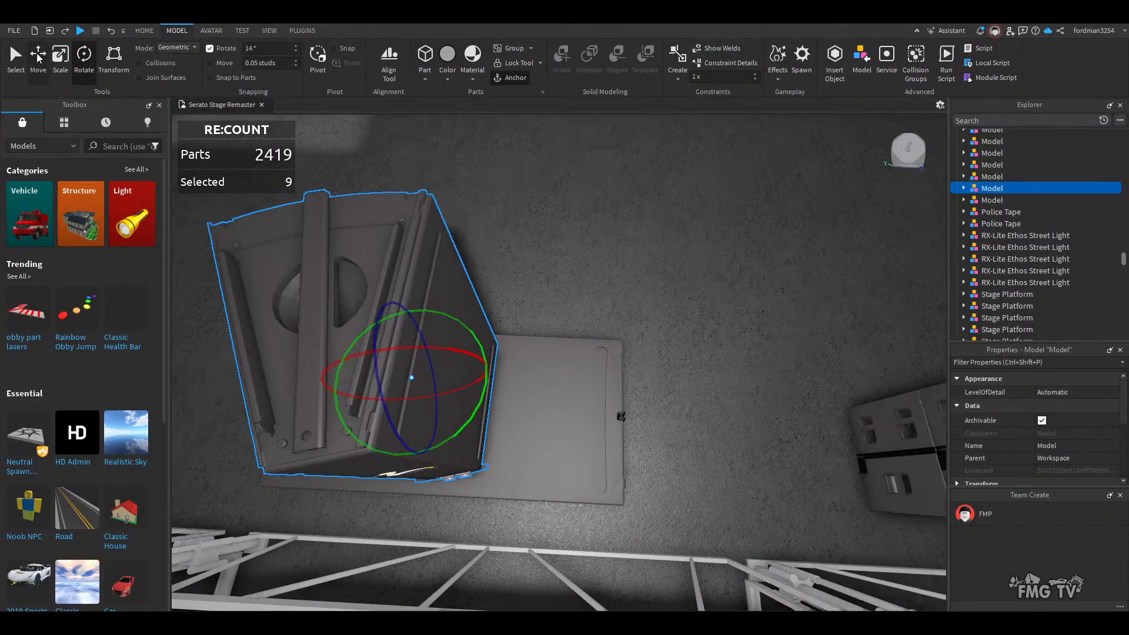
click(38, 56)
drag(504, 412, 620, 416)
right_drag(650, 473, 649, 480)
key(w)
key(w)
key(s)
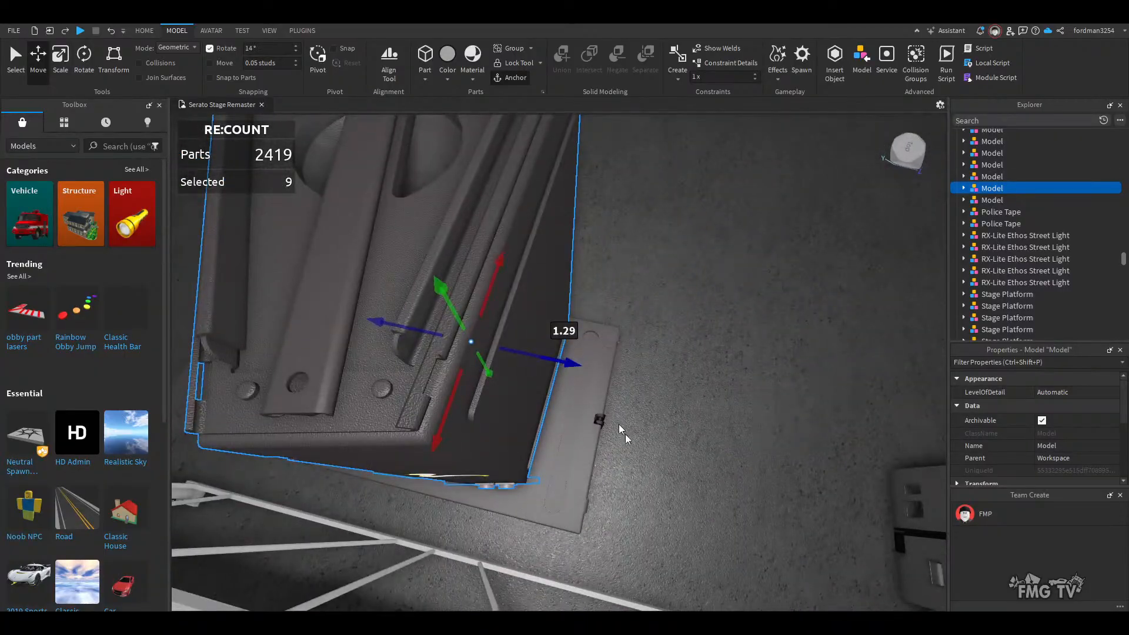
drag(570, 363, 595, 408)
- Turn the tall speaker back by 14 degrees and angle it again using a 15-degree rotation snap increment
click(649, 515)
scroll(649, 514, up, 5)
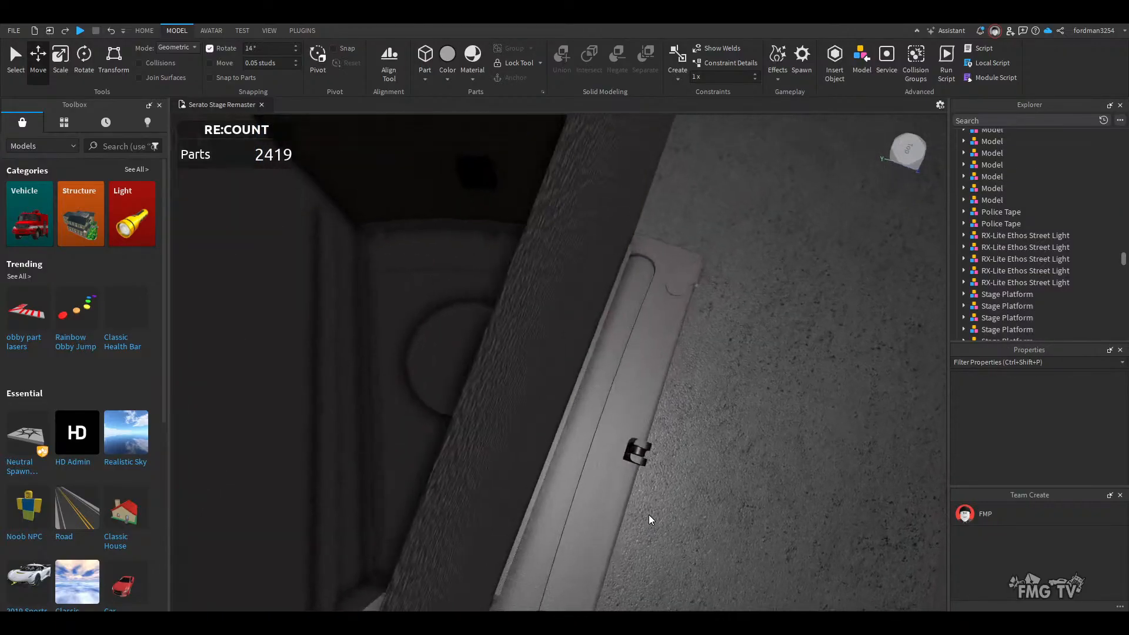
right_drag(648, 514, 649, 514)
scroll(649, 514, down, 5)
scroll(599, 490, up, 6)
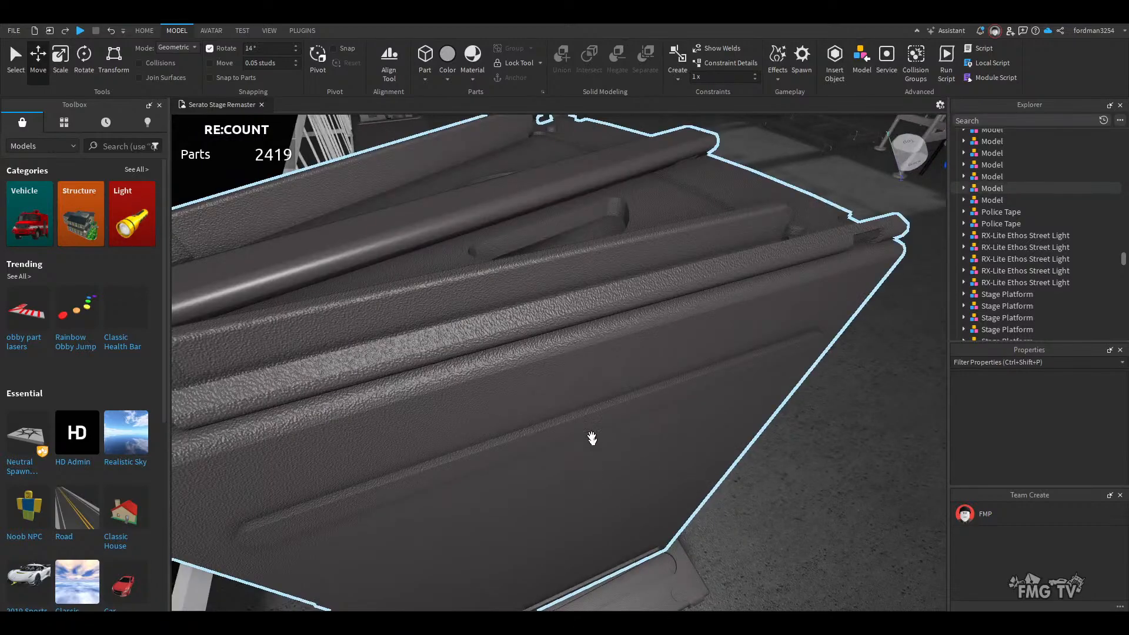
scroll(592, 438, down, 4)
click(562, 393)
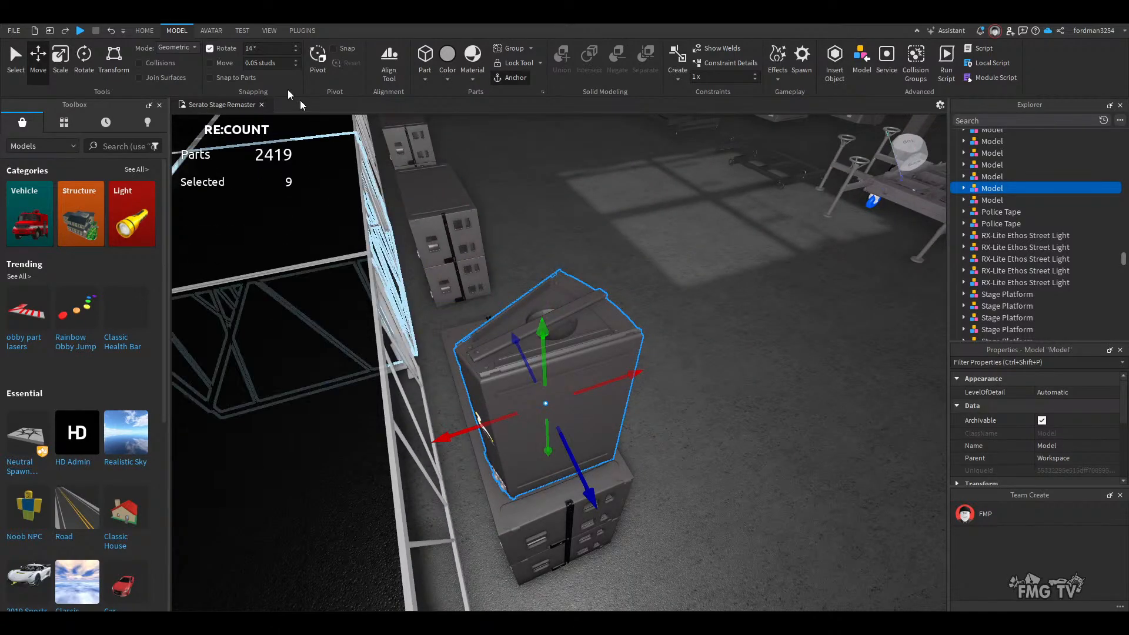
click(85, 55)
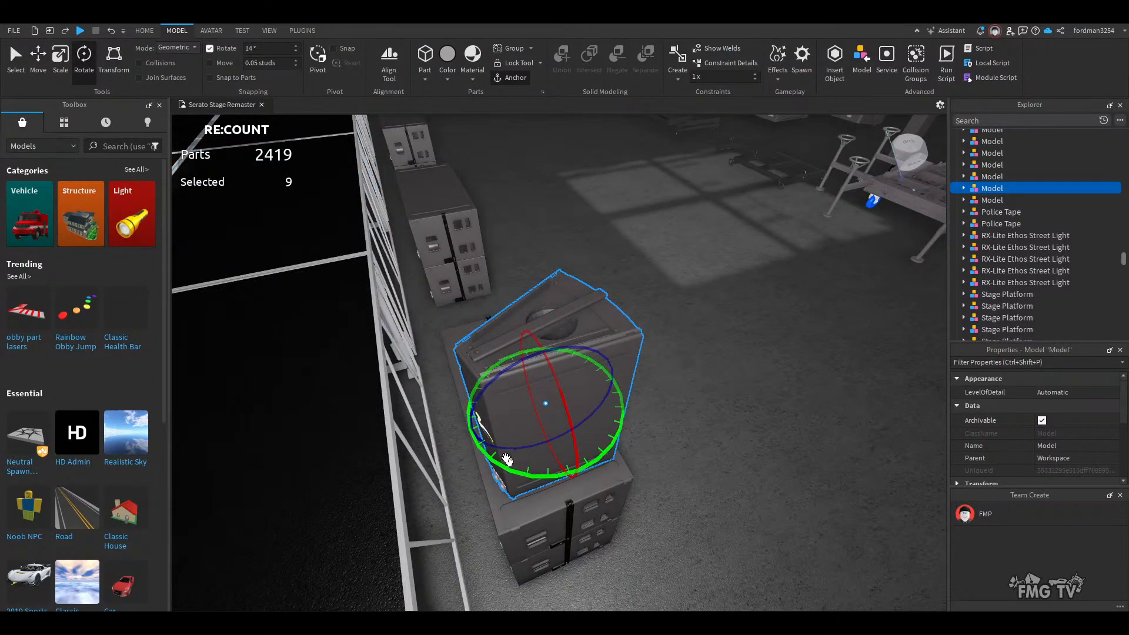
drag(488, 460, 465, 462)
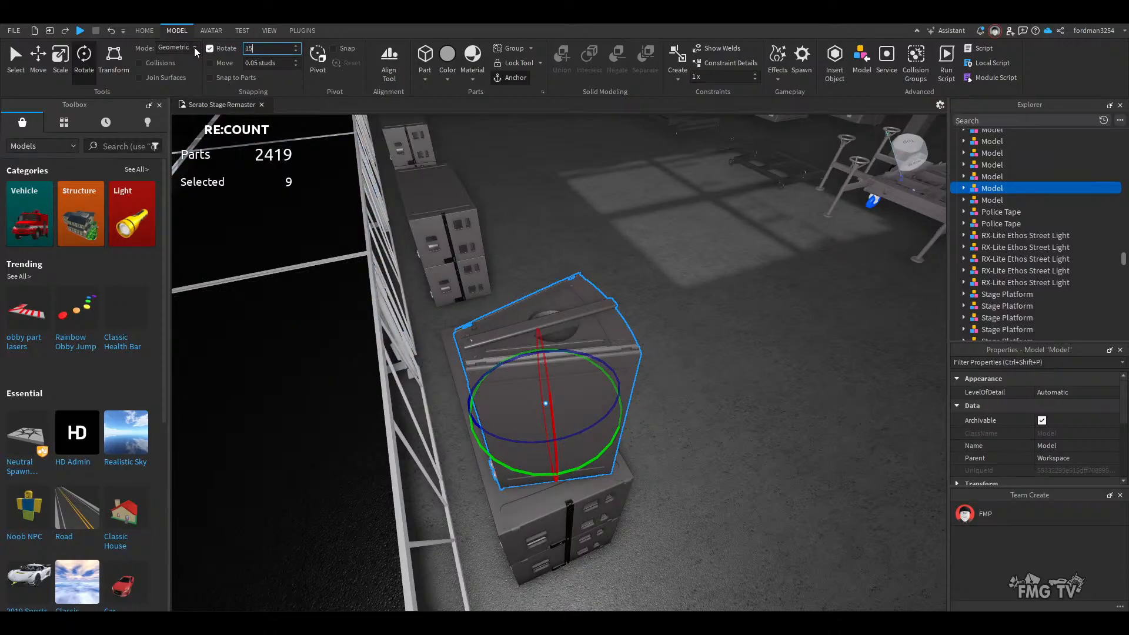
key(Return)
drag(497, 447, 494, 475)
- Examine how the angled tall speaker sits on its subwoofer stack from the end, the side and the stage
click(655, 535)
right_drag(655, 535, 657, 541)
scroll(657, 541, up, 3)
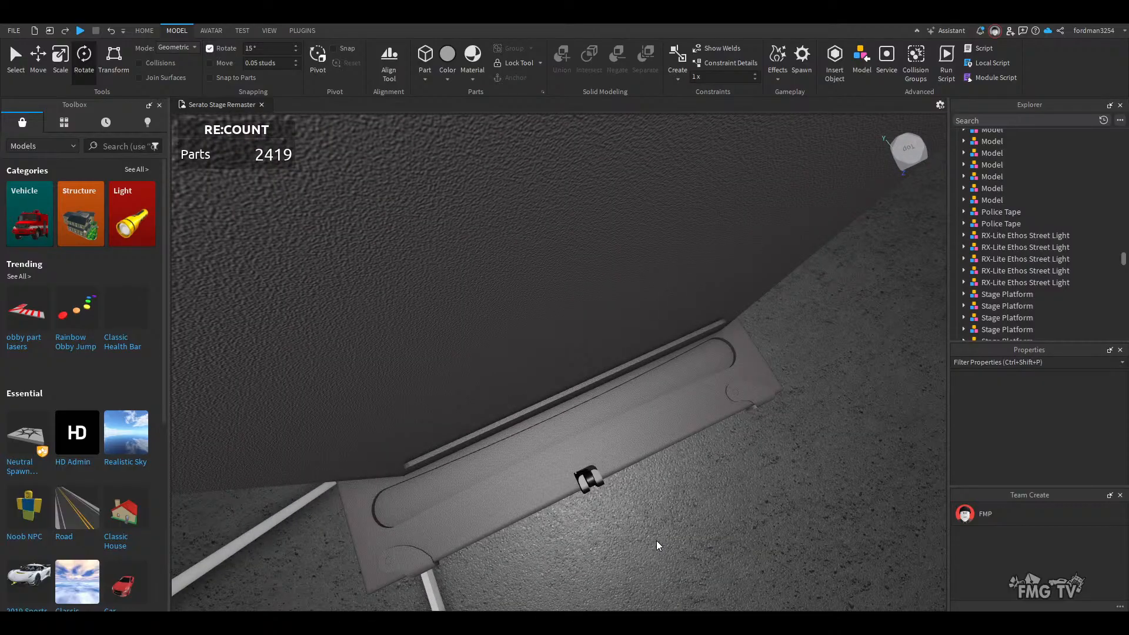
scroll(656, 541, down, 3)
right_drag(656, 541, 657, 541)
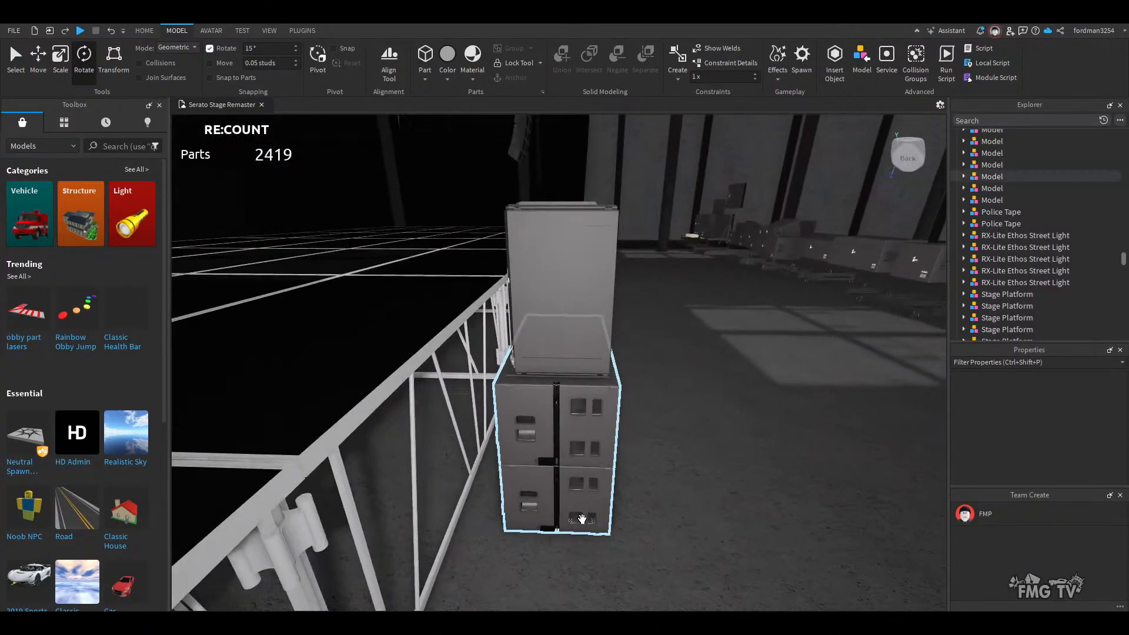
right_drag(581, 518, 595, 493)
scroll(583, 519, up, 3)
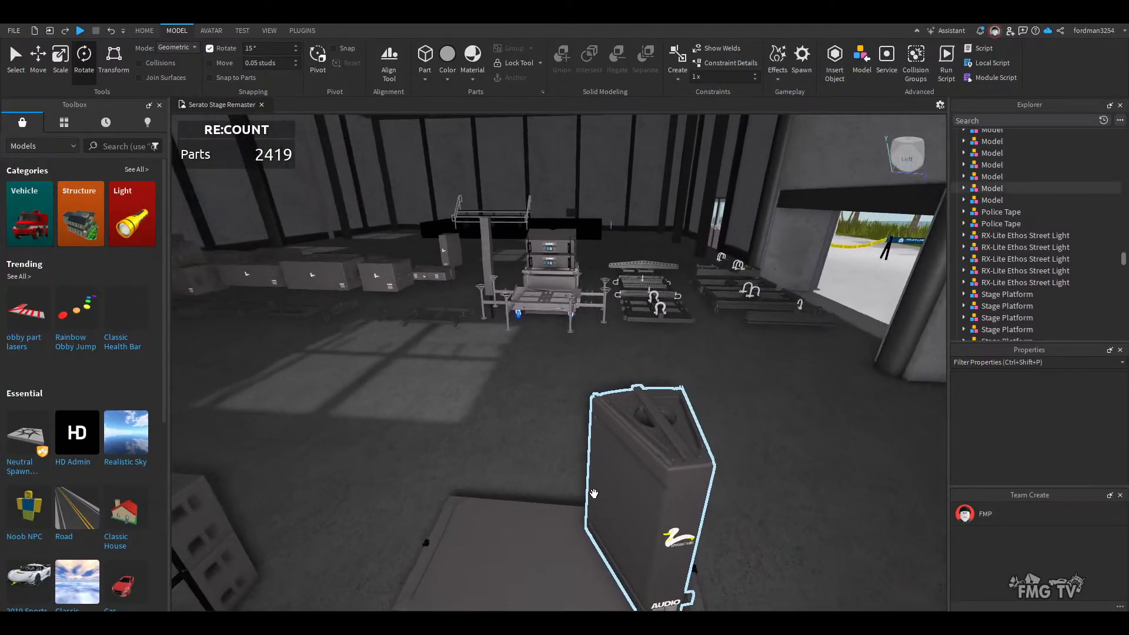
- Duplicate the tall speaker about 1.5 studs along the subwoofer stack and rotate the copy about its vertical axis with a 7.5-degree snap
click(596, 494)
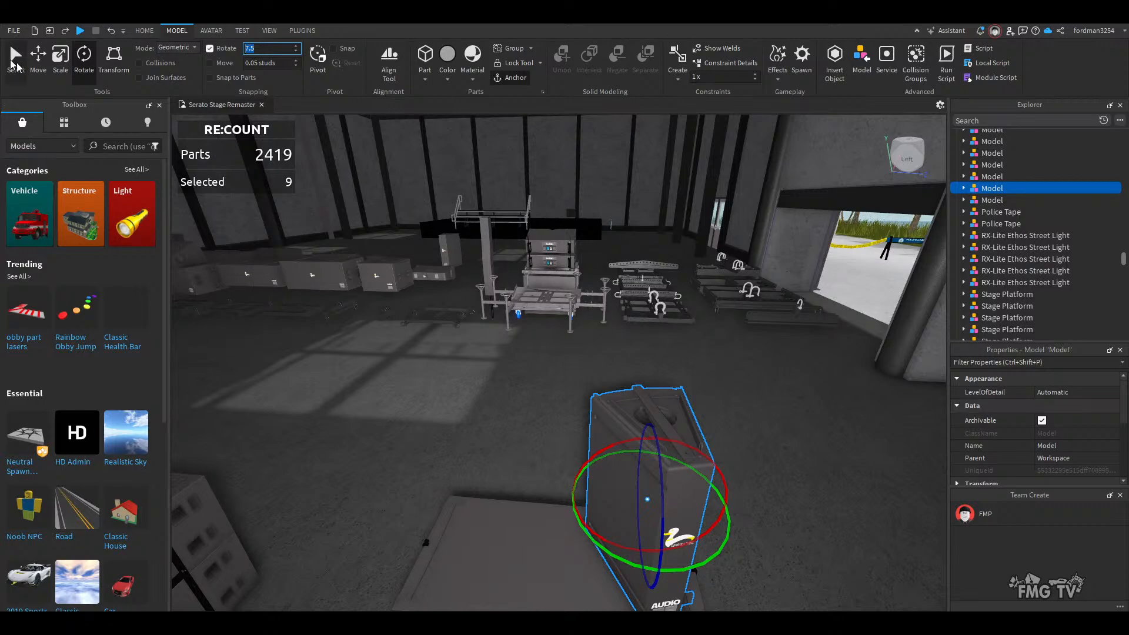
click(44, 68)
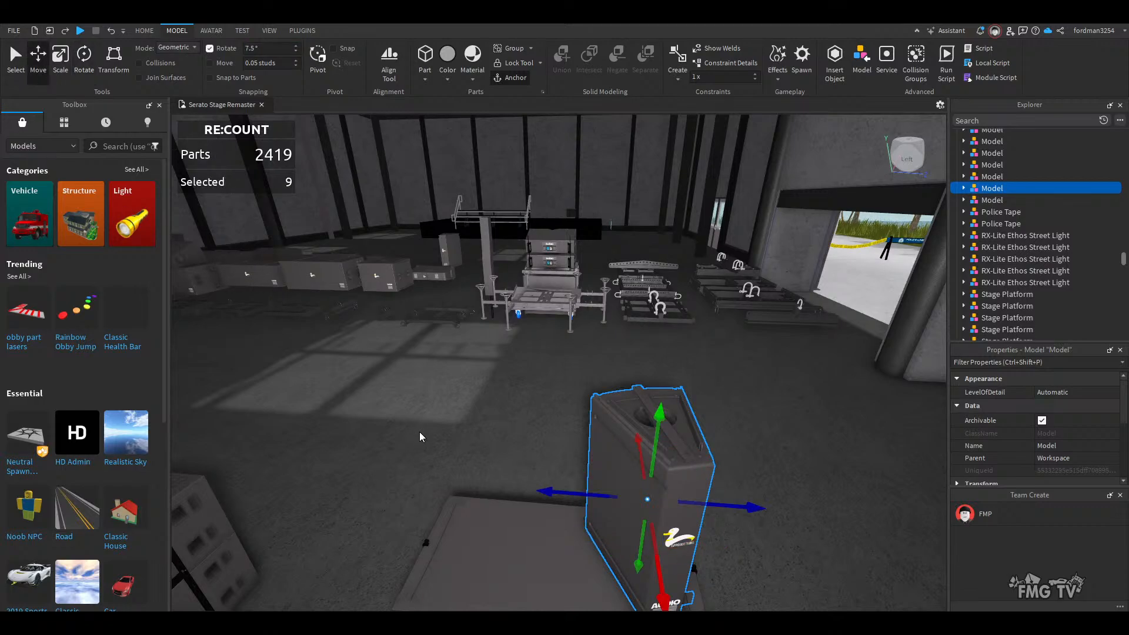
key(ctrl+l)
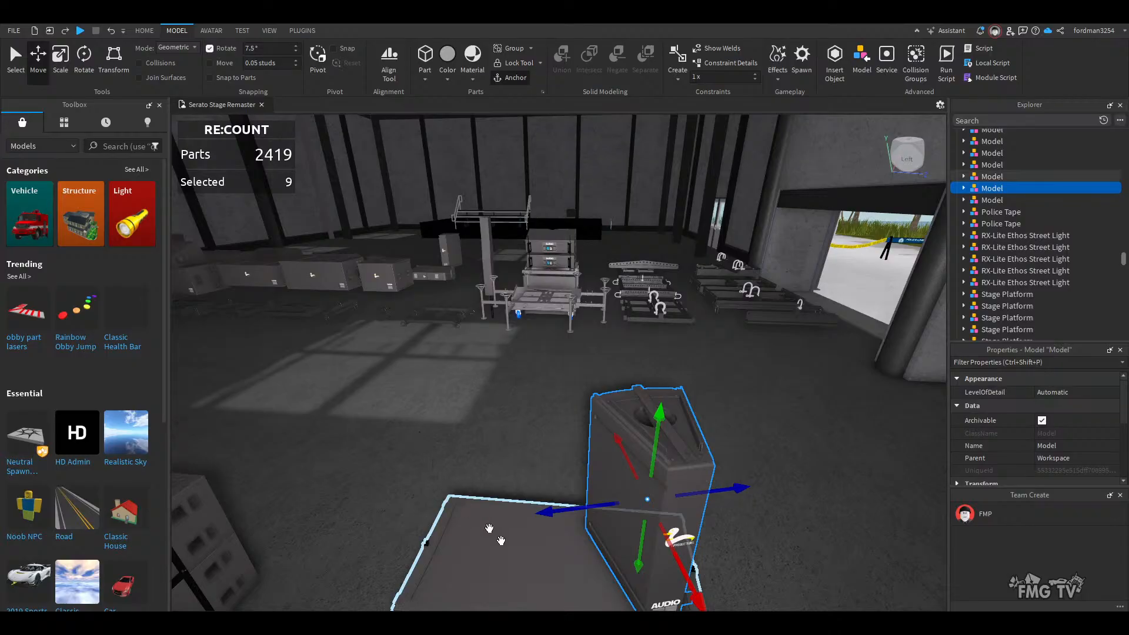
right_drag(587, 560, 588, 560)
key(ctrl+d)
drag(593, 469, 492, 436)
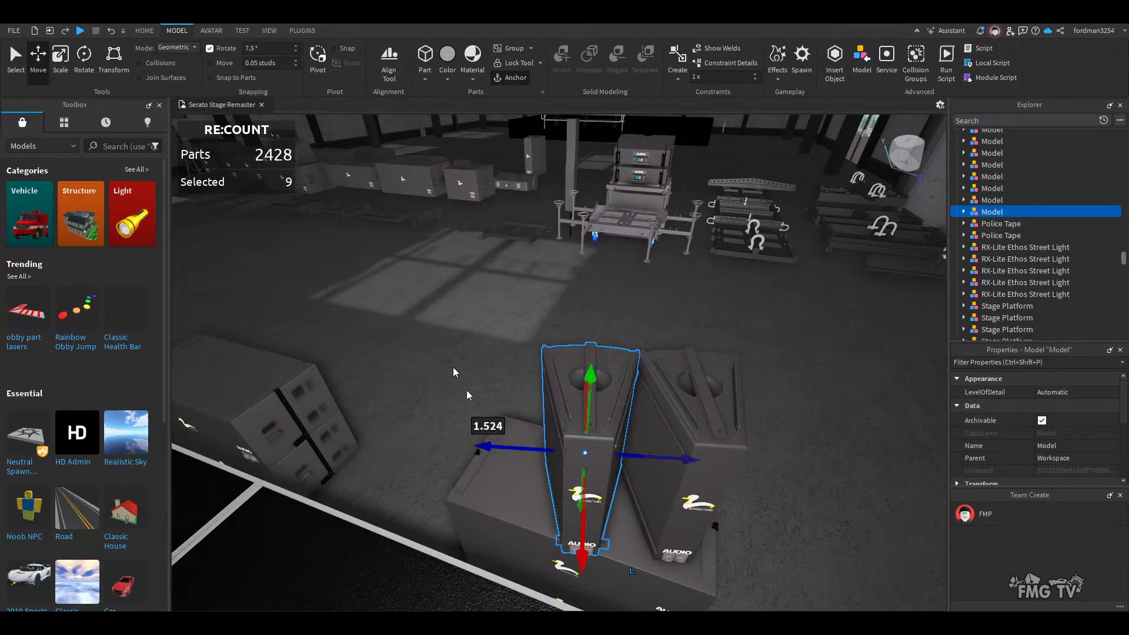
click(80, 59)
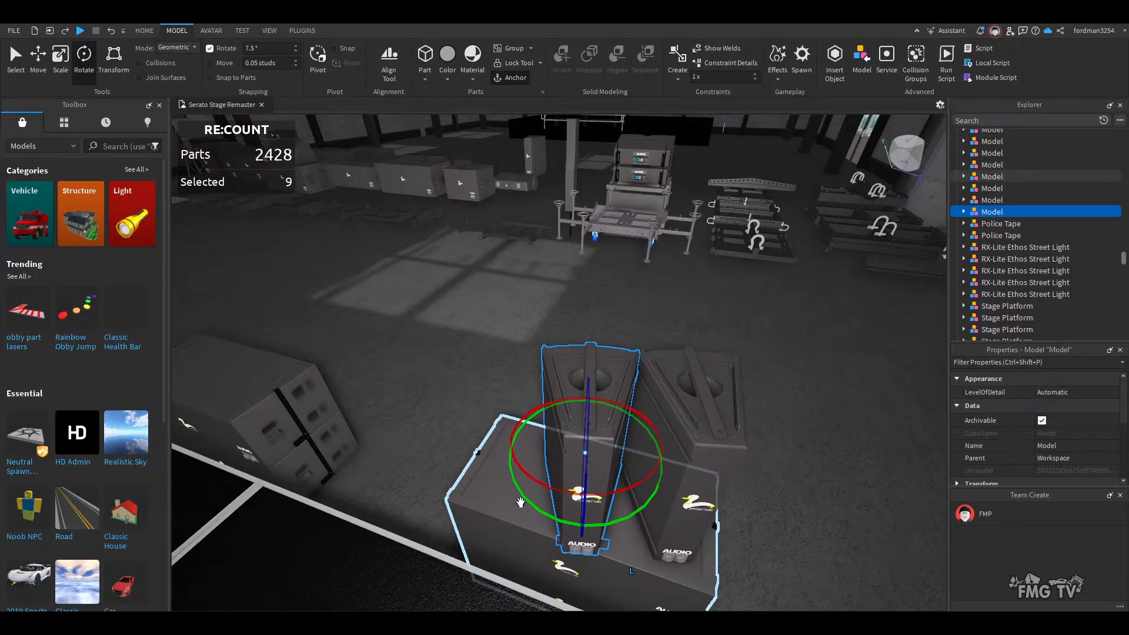
drag(521, 501, 550, 500)
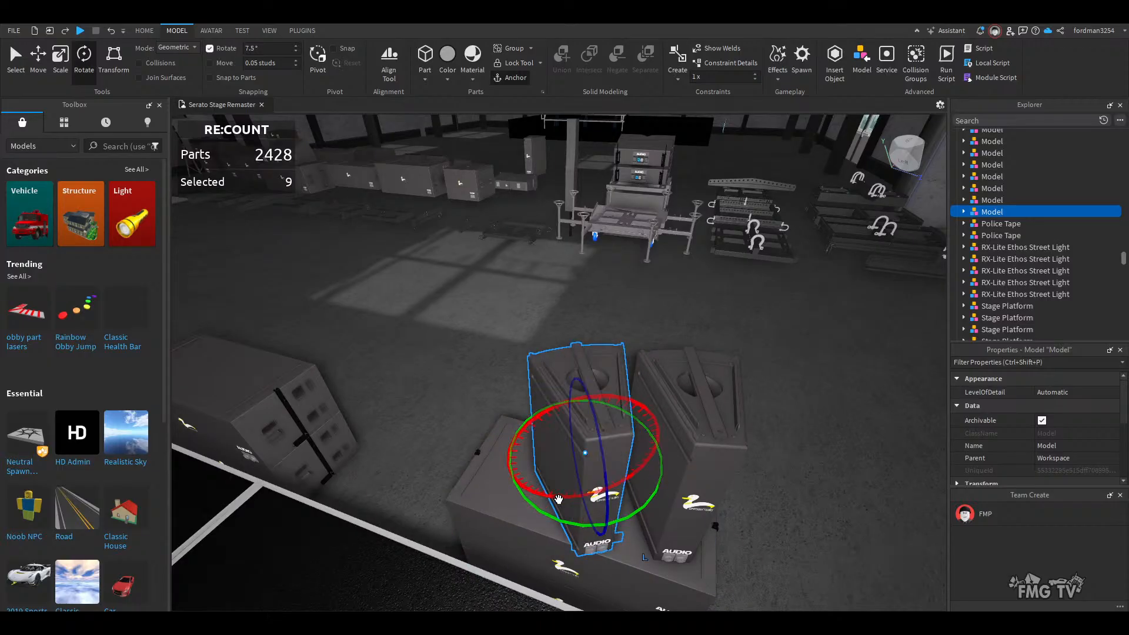
- Move the original tall speaker about 0.13 studs away from the stage and a little toward the end of the subwoofer stack
key(d)
right_drag(558, 500, 573, 492)
key(d)
key(q)
key(e)
right_drag(428, 420, 470, 426)
key(s)
key(a)
key(w)
key(d)
click(478, 418)
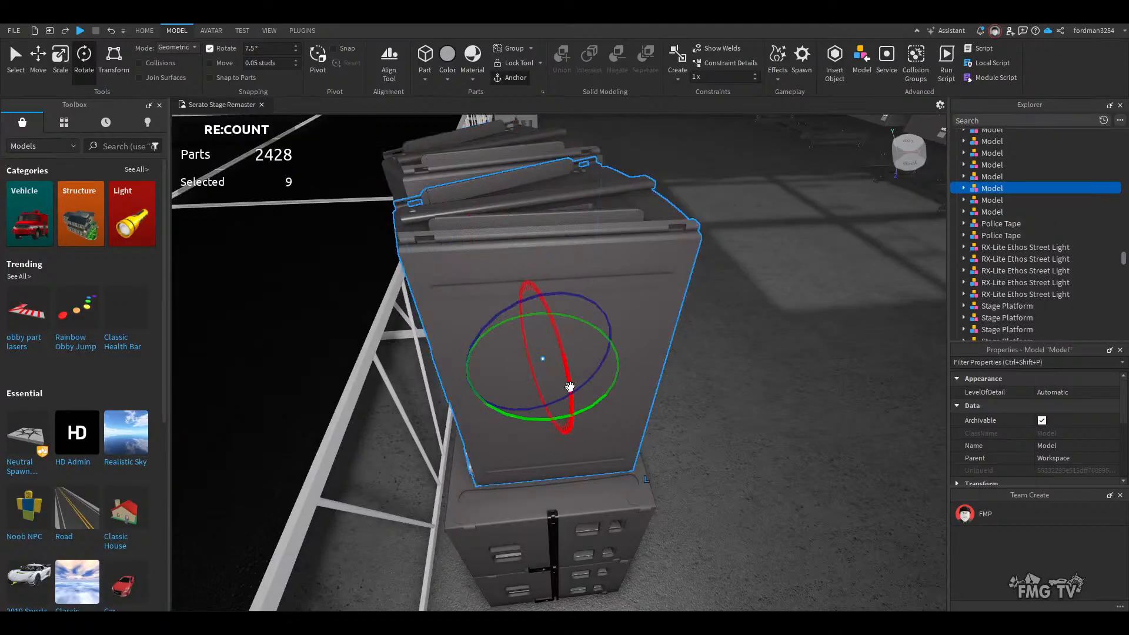
click(39, 57)
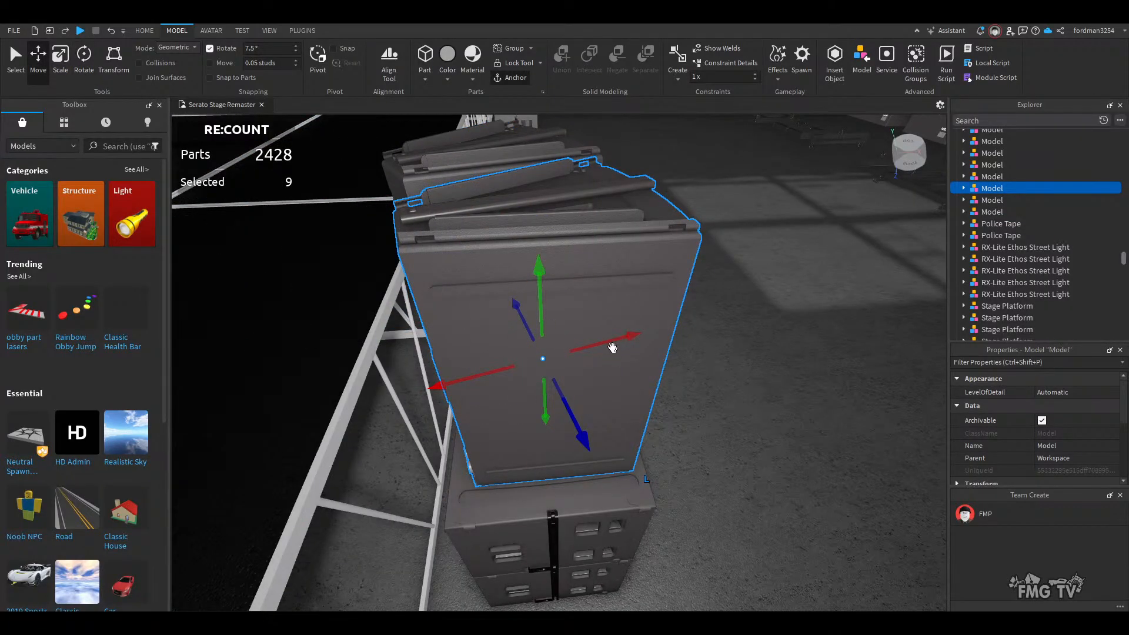
key(ctrl+l)
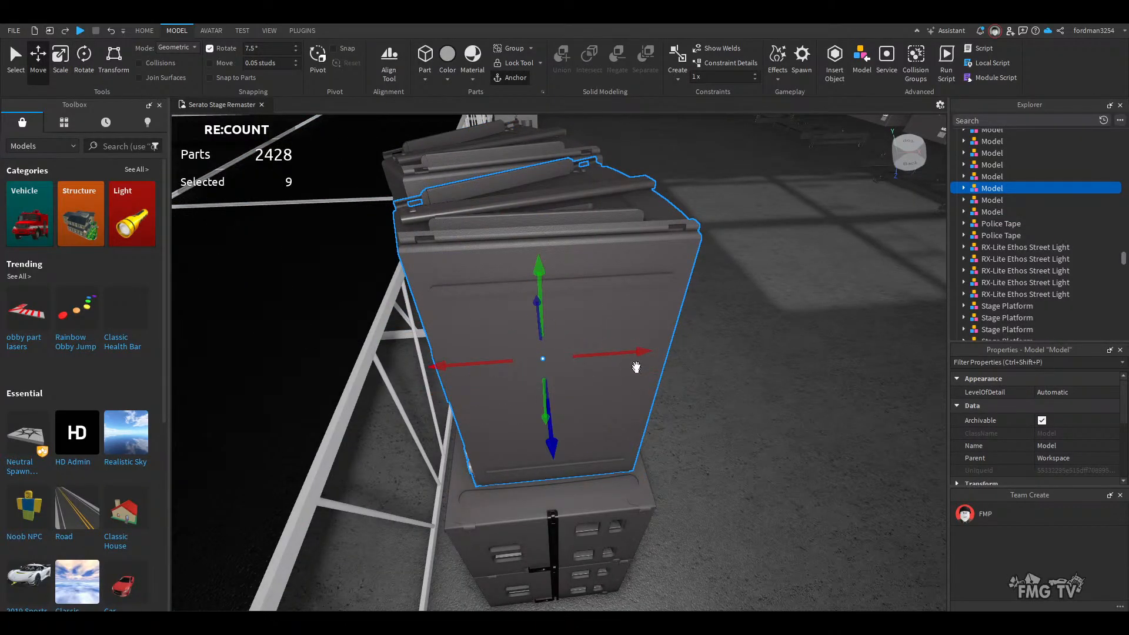
drag(641, 353, 648, 356)
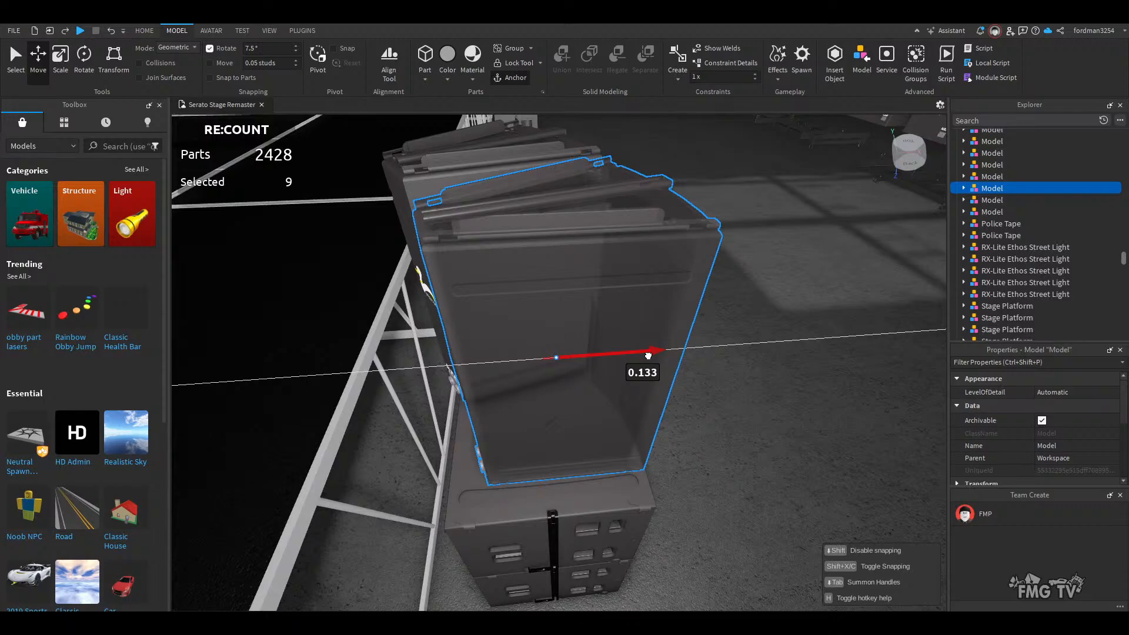
drag(567, 441, 566, 469)
- Move the copied speaker about 0.63 studs toward the original and nudge it front-to-back so the two cabinets meet
right_drag(566, 469, 567, 471)
click(634, 424)
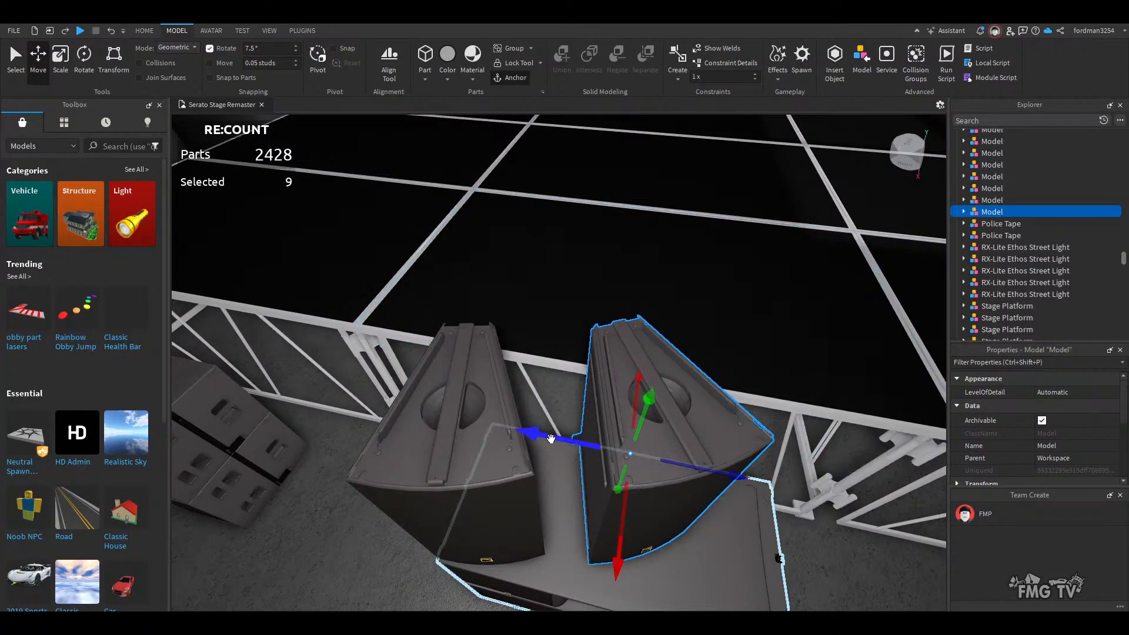
drag(551, 439, 503, 434)
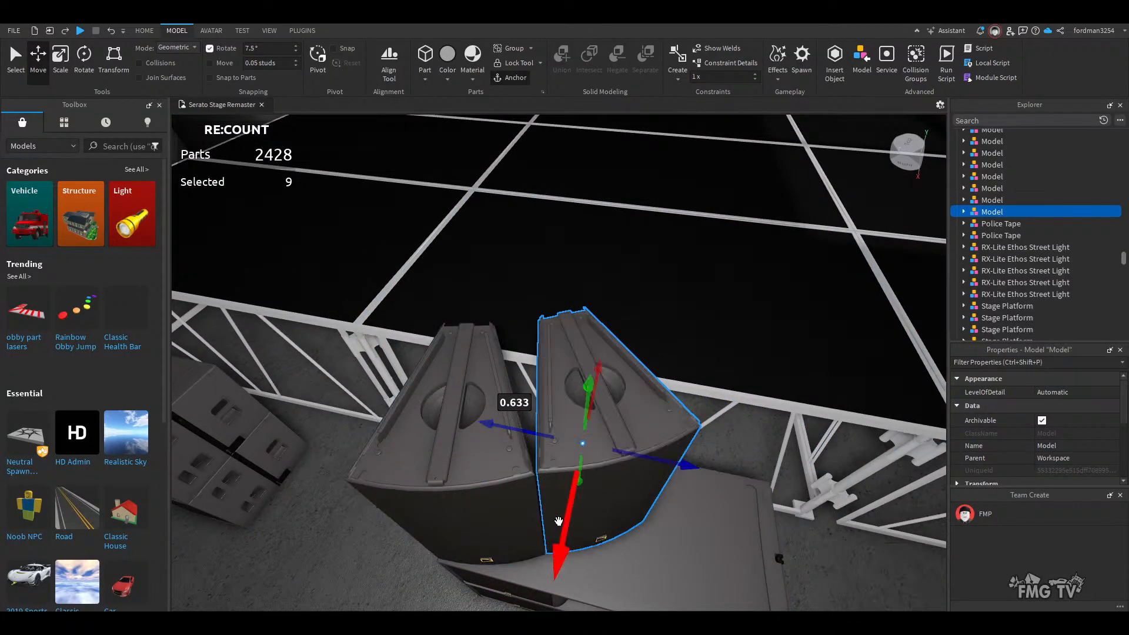
drag(559, 521, 558, 516)
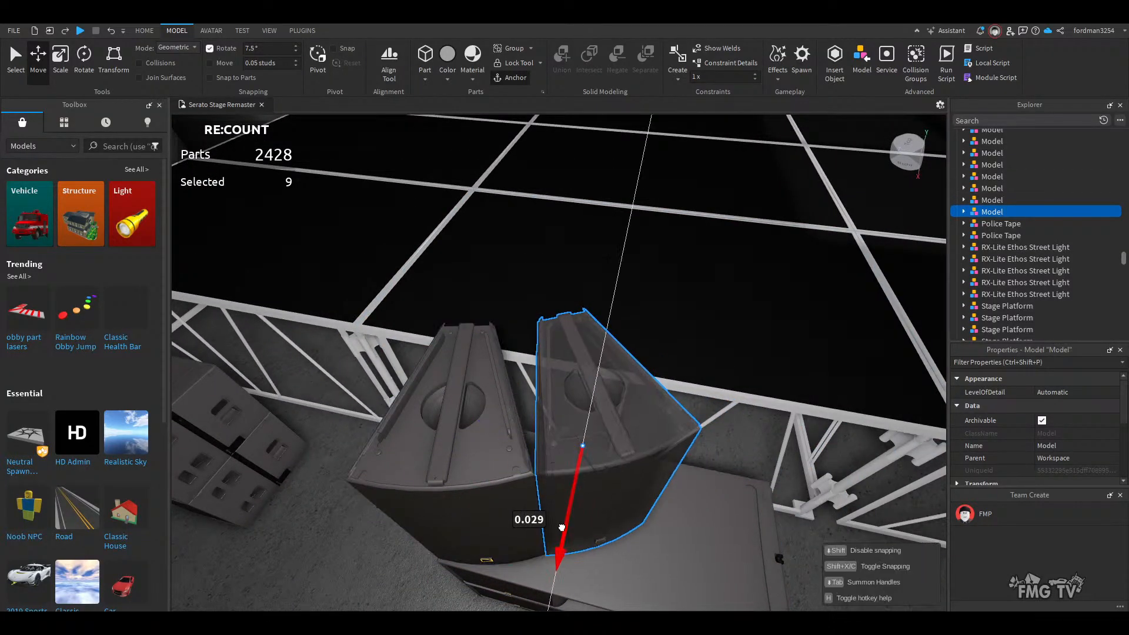
- Rotate the copied speaker one 7.5-degree snap about its vertical axis and move it along its local axes about 0.12 studs toward the original
click(84, 57)
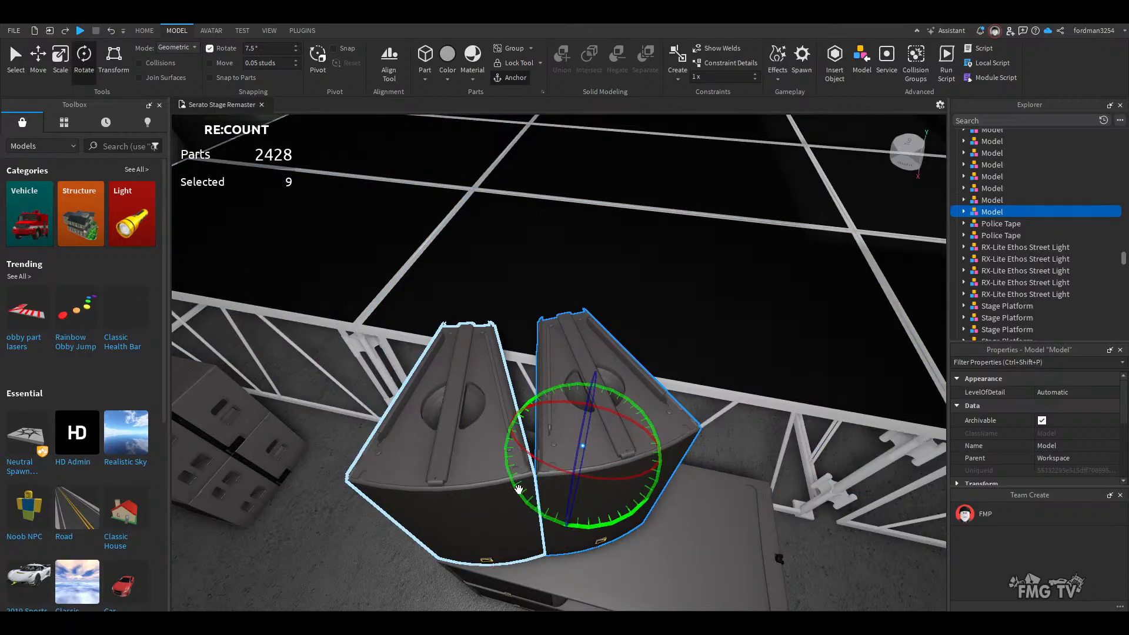
drag(520, 494, 524, 498)
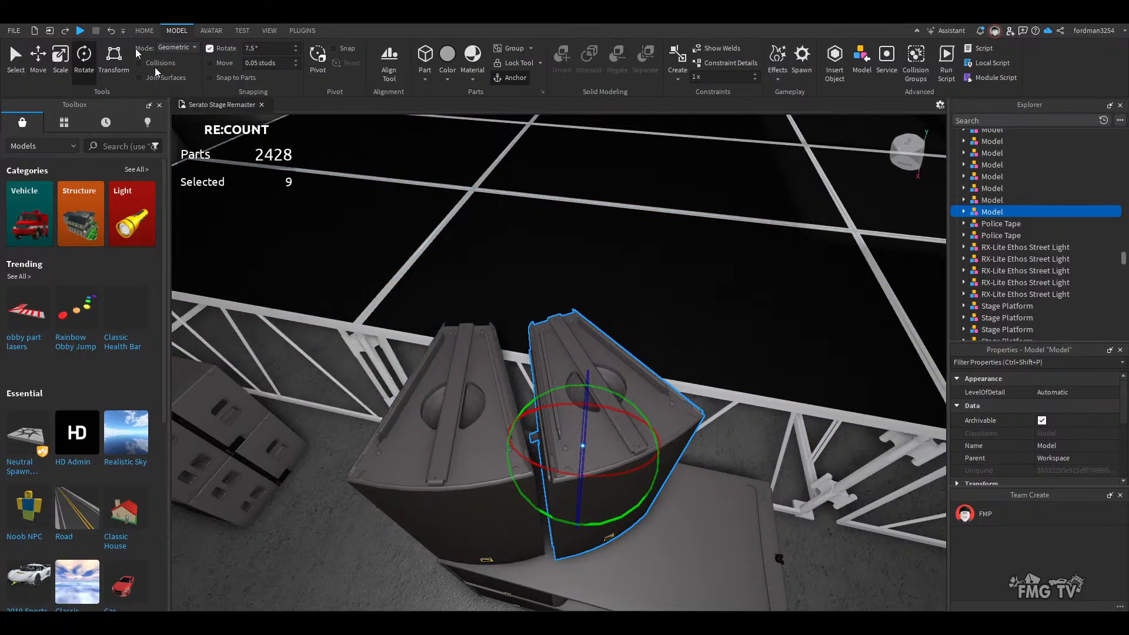
click(33, 62)
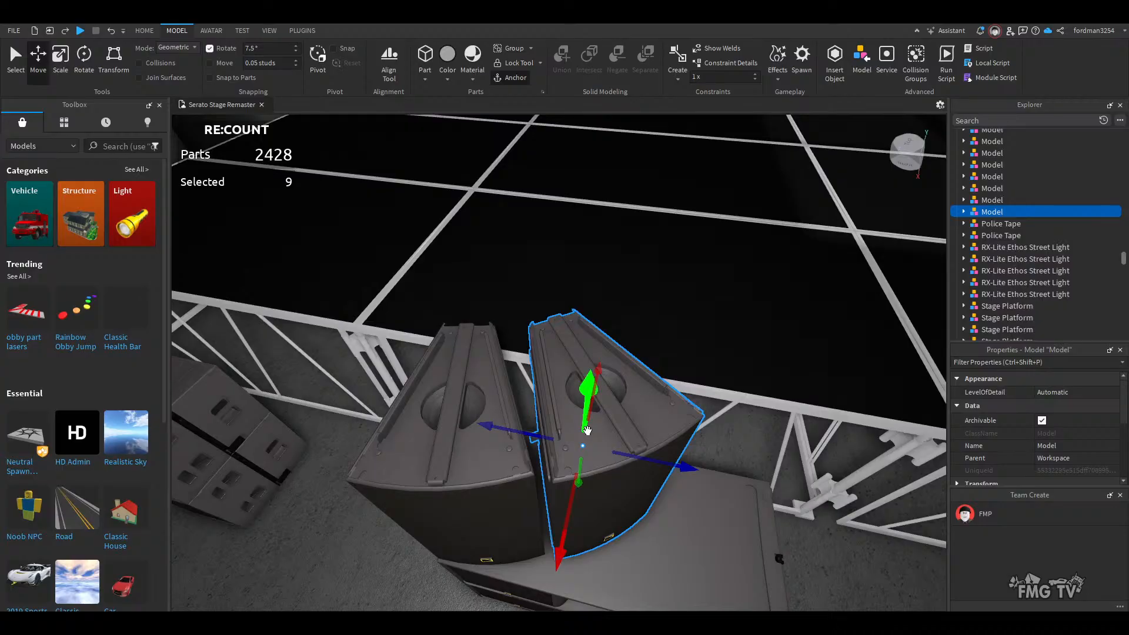
key(ctrl+l)
drag(559, 392, 546, 394)
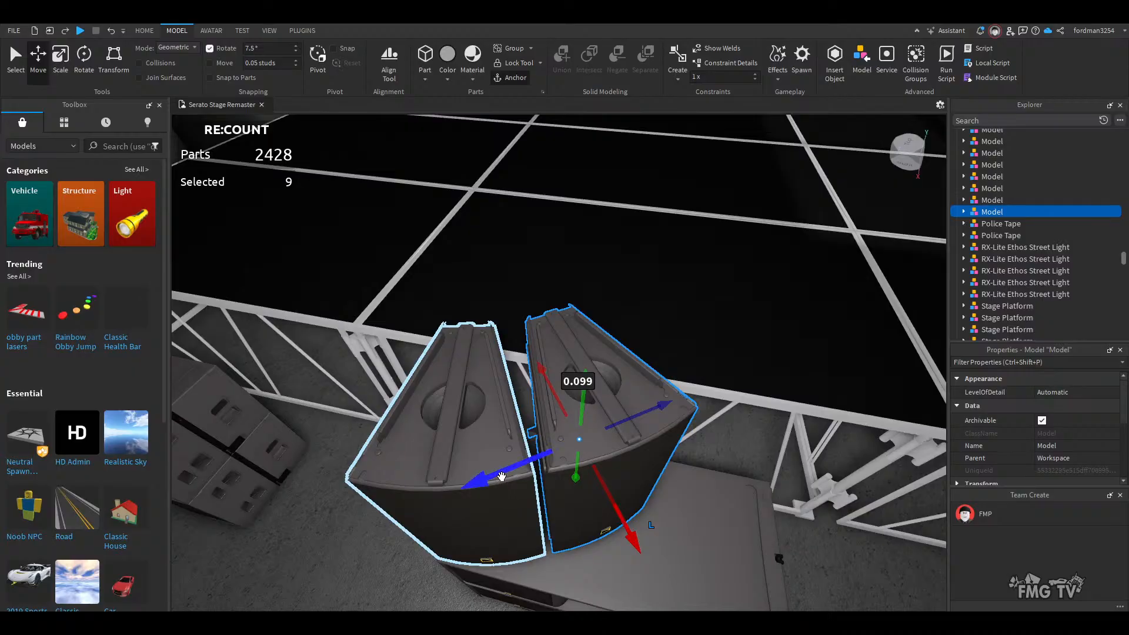
drag(481, 481, 491, 476)
- Nudge the copied speaker about 0.03 studs toward the stage so its front edge lines up with the original's
right_drag(529, 506, 550, 516)
scroll(549, 513, up, 3)
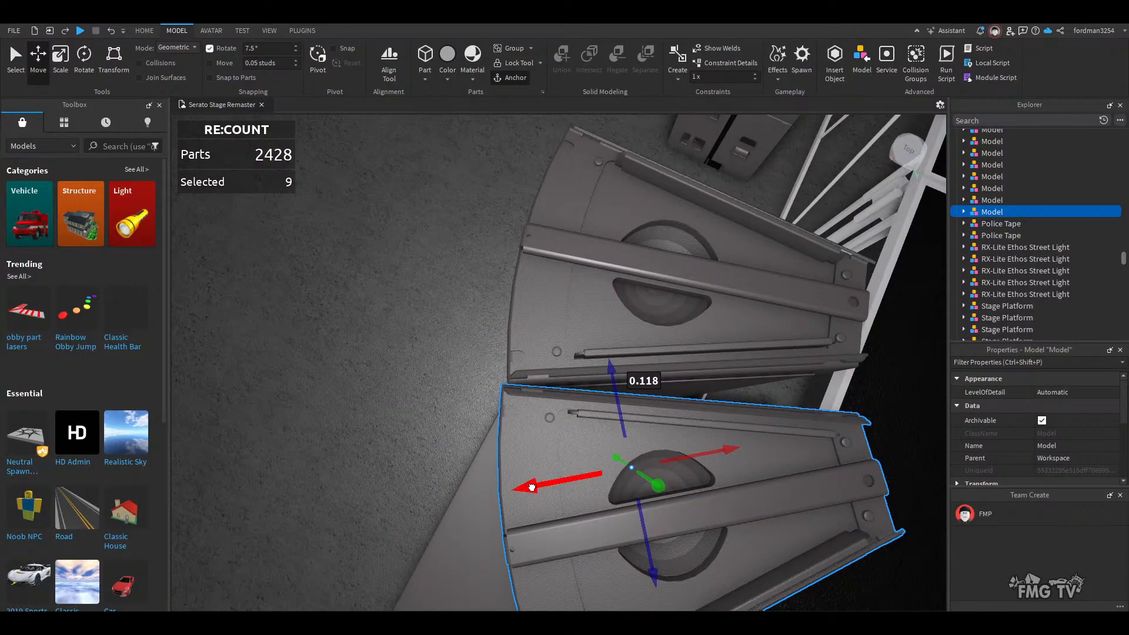
drag(532, 487, 535, 487)
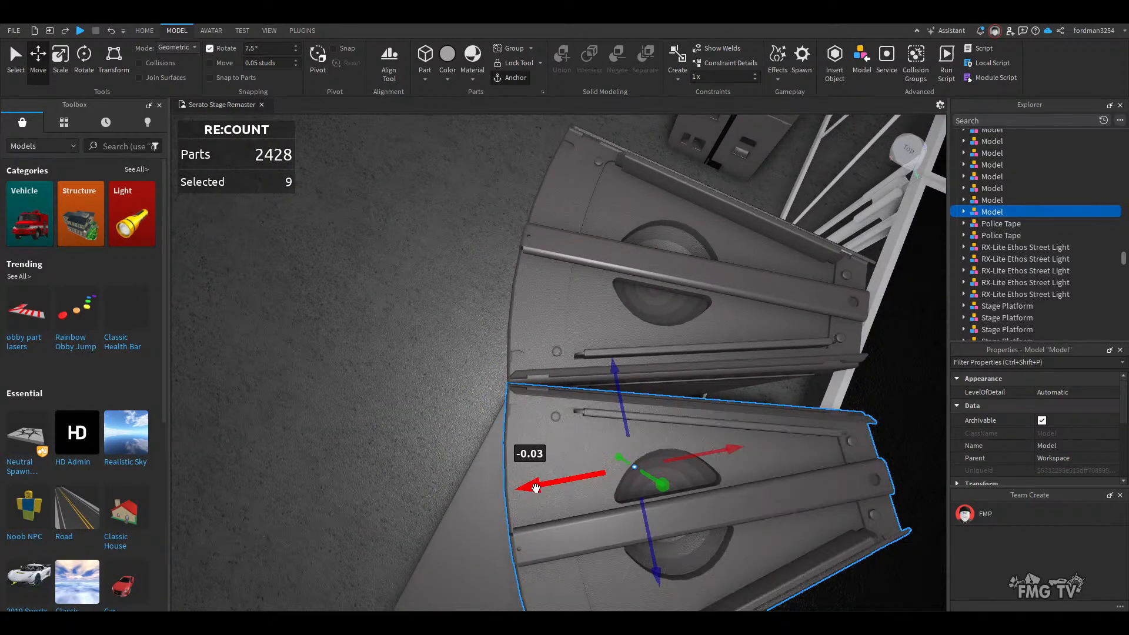
right_drag(535, 488, 618, 486)
scroll(618, 484, down, 3)
click(678, 559)
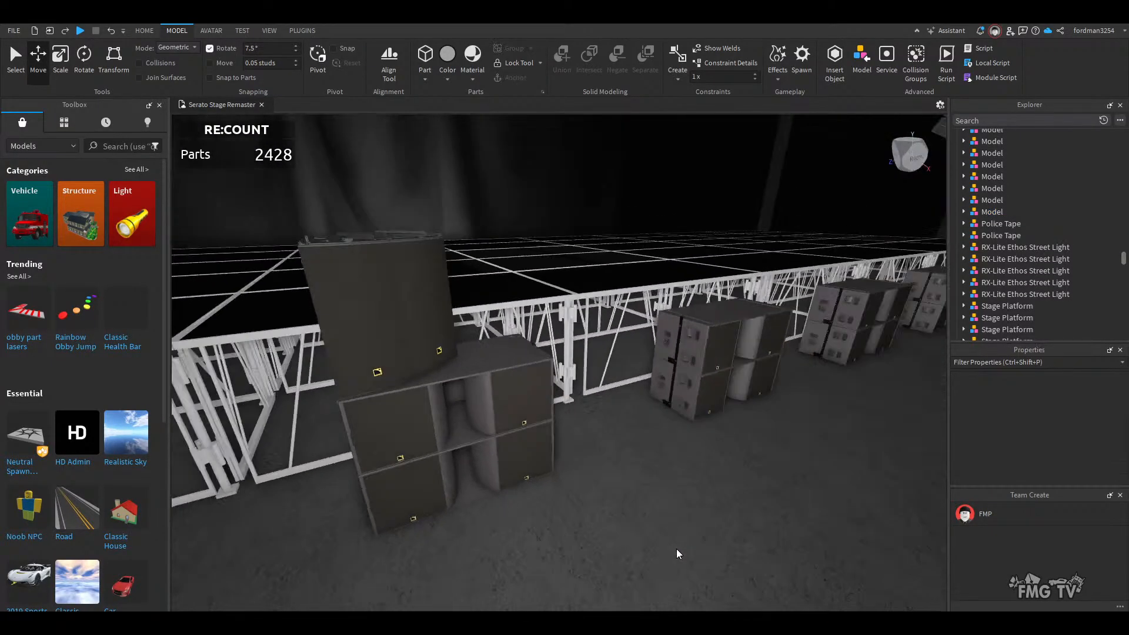
- Nudge the copied speaker about 0.02 studs to tighten the joint between the two cabinets
right_drag(676, 550, 677, 549)
scroll(678, 549, up, 2)
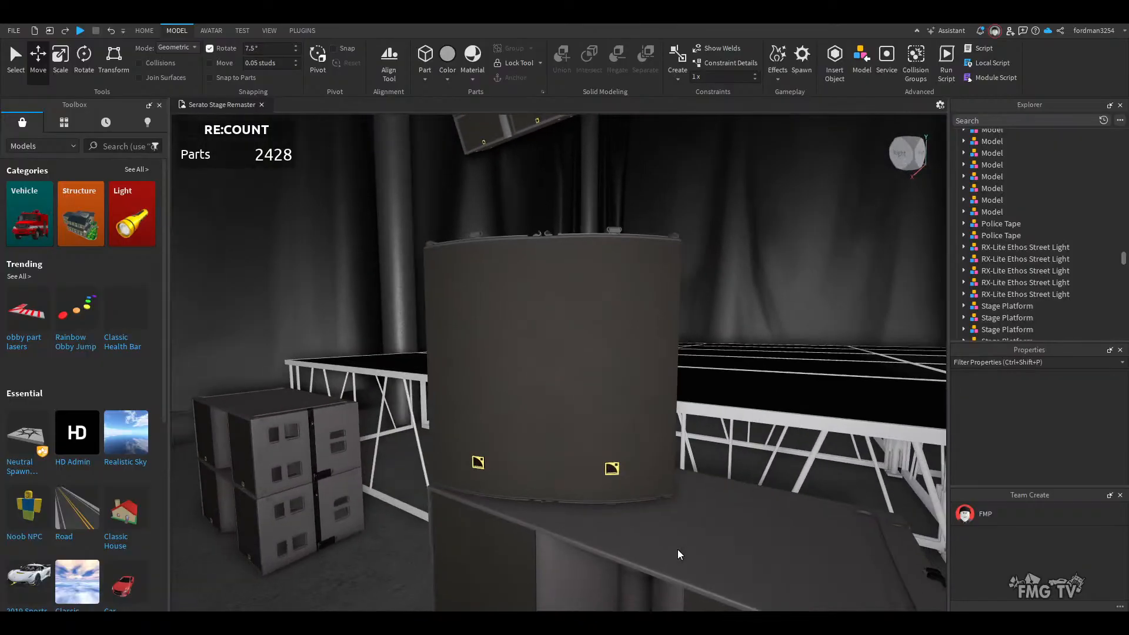
right_drag(584, 414, 517, 398)
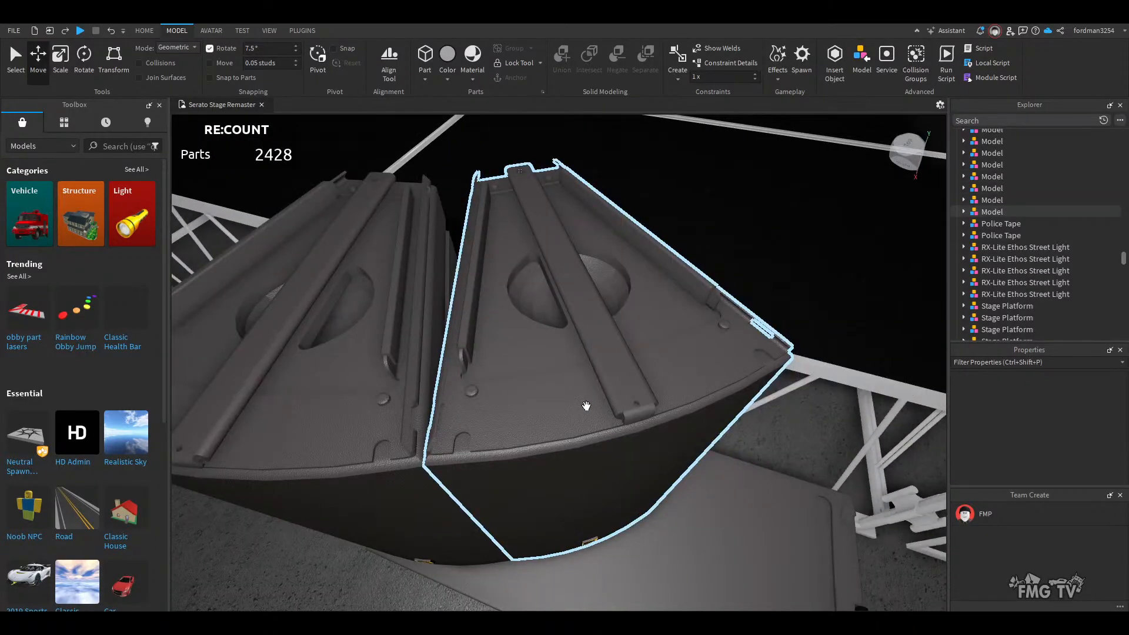
click(517, 388)
drag(494, 423, 489, 422)
right_drag(489, 422, 490, 421)
scroll(489, 421, down, 6)
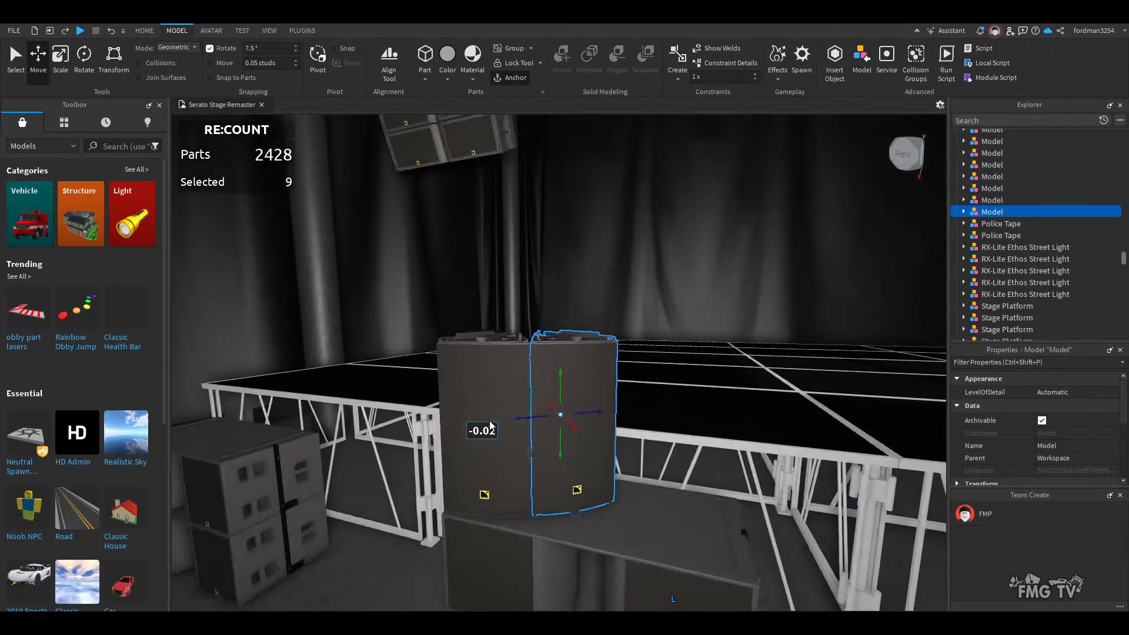
click(429, 556)
- Examine the angled speaker pair on its subwoofer stack from the front, close up and from the stage
scroll(521, 530, up, 10)
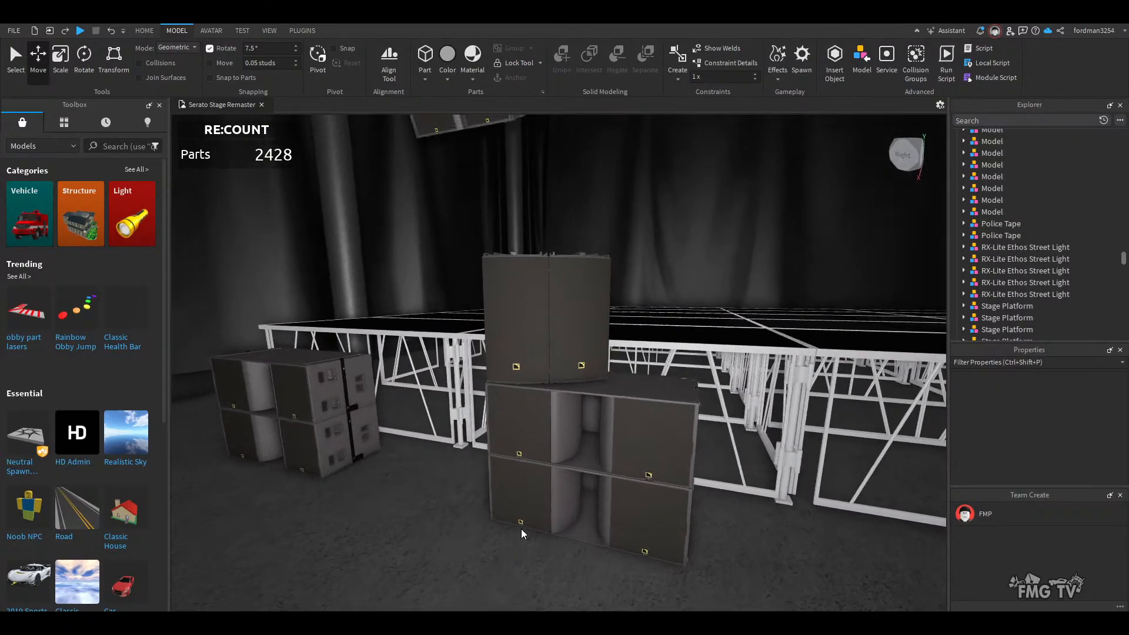
scroll(521, 530, down, 4)
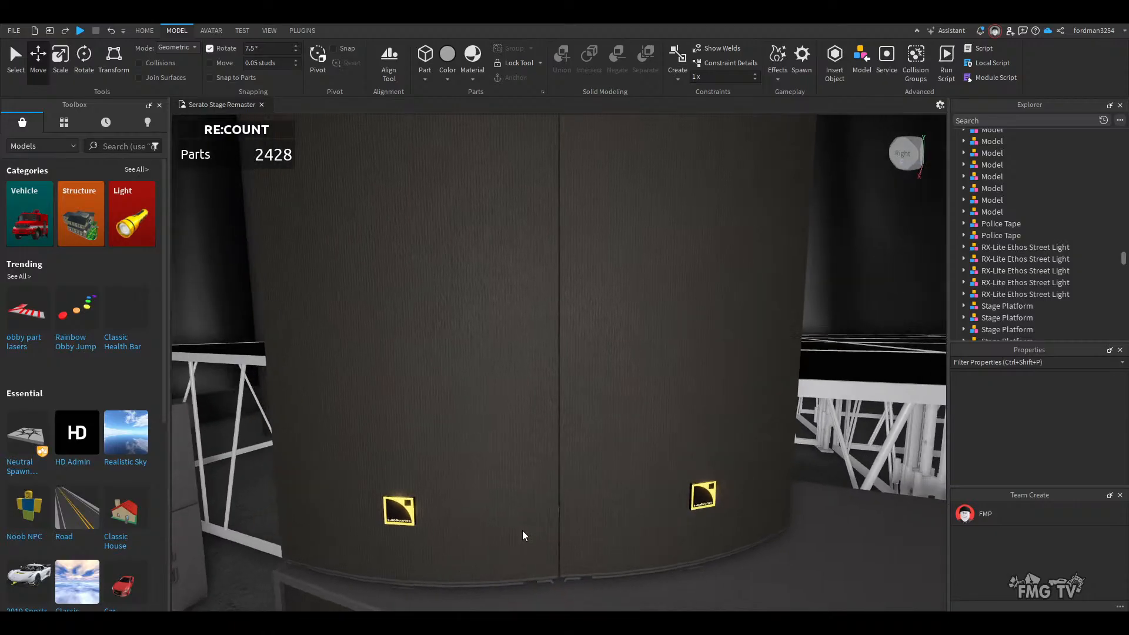
right_drag(520, 530, 571, 490)
scroll(521, 529, up, 5)
scroll(571, 490, down, 5)
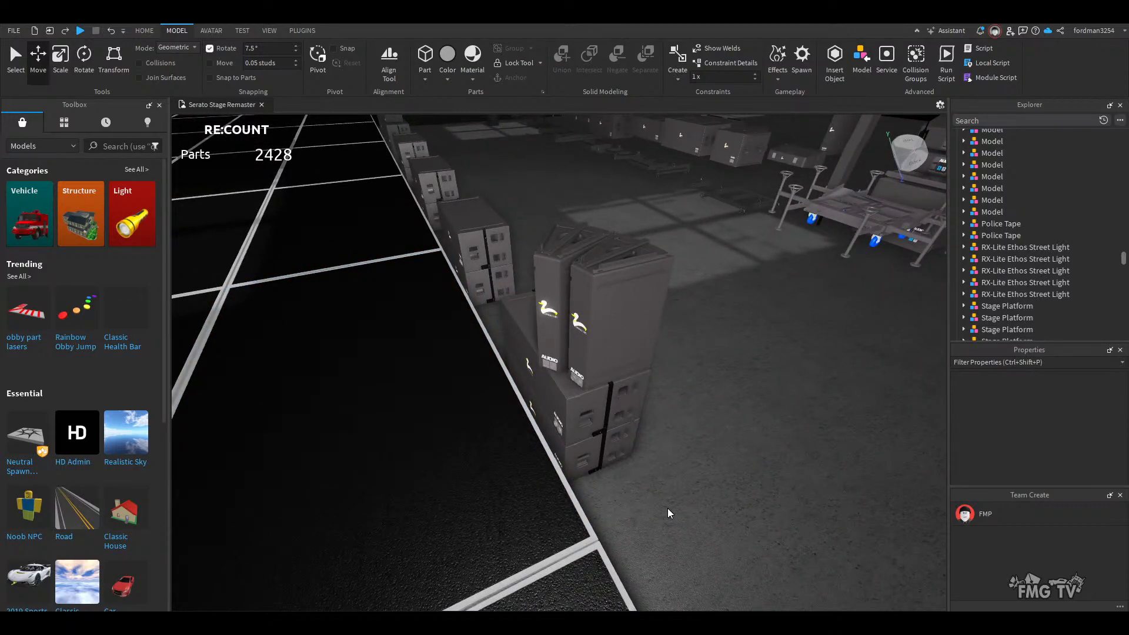
right_drag(668, 509, 668, 503)
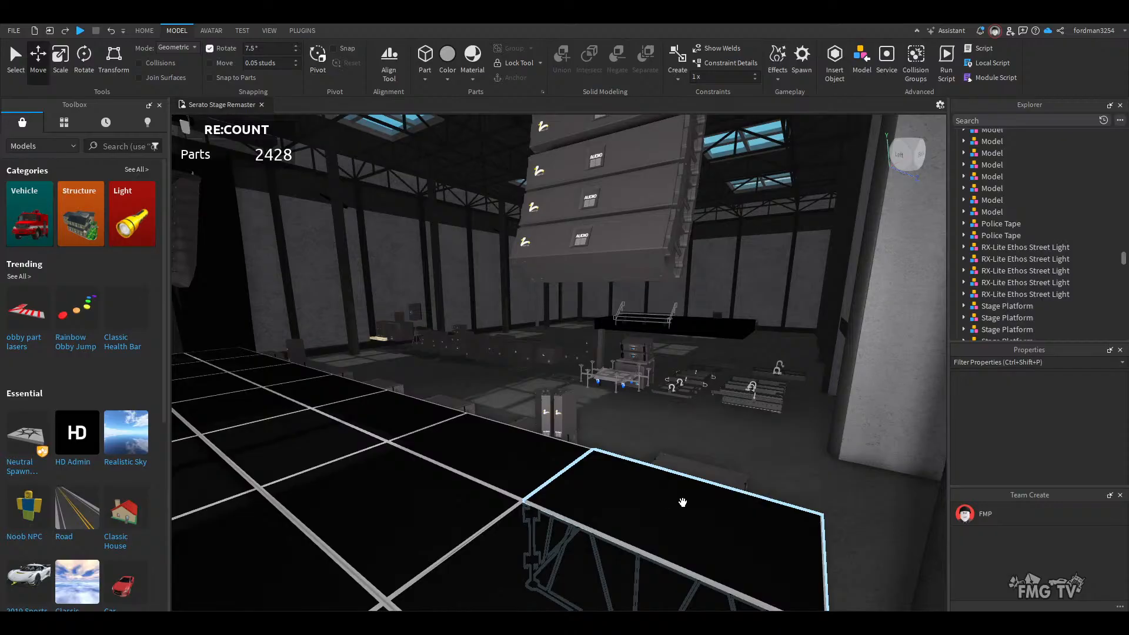
right_drag(682, 502, 580, 498)
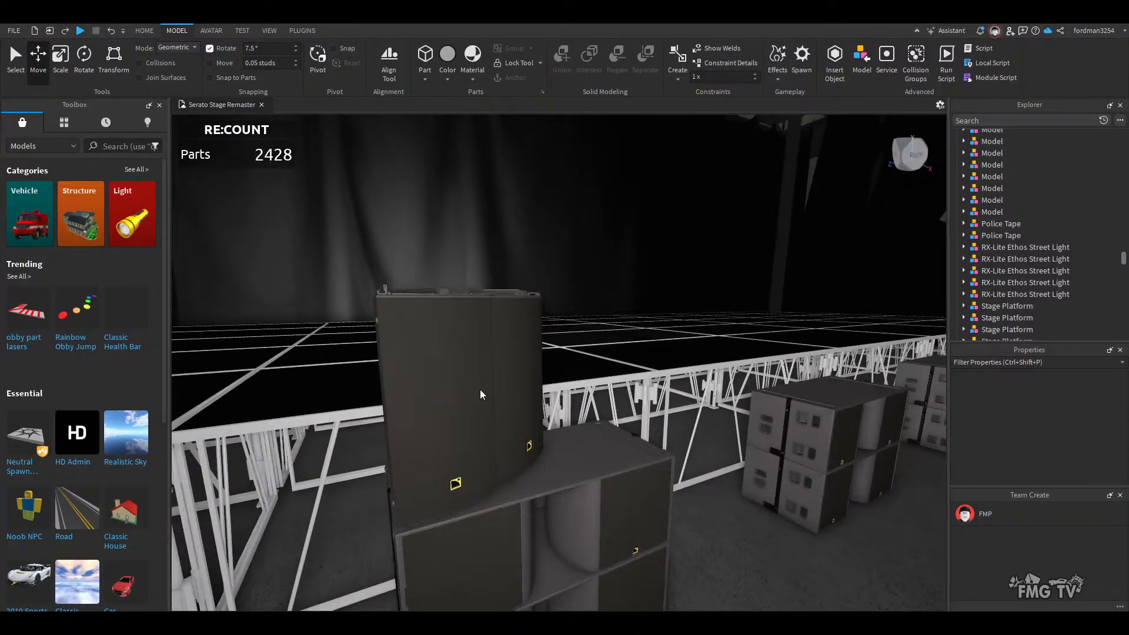
- Delete the tall angled speakers from the top of the subwoofer stacks
right_drag(479, 390, 479, 388)
click(493, 363)
key(Delete)
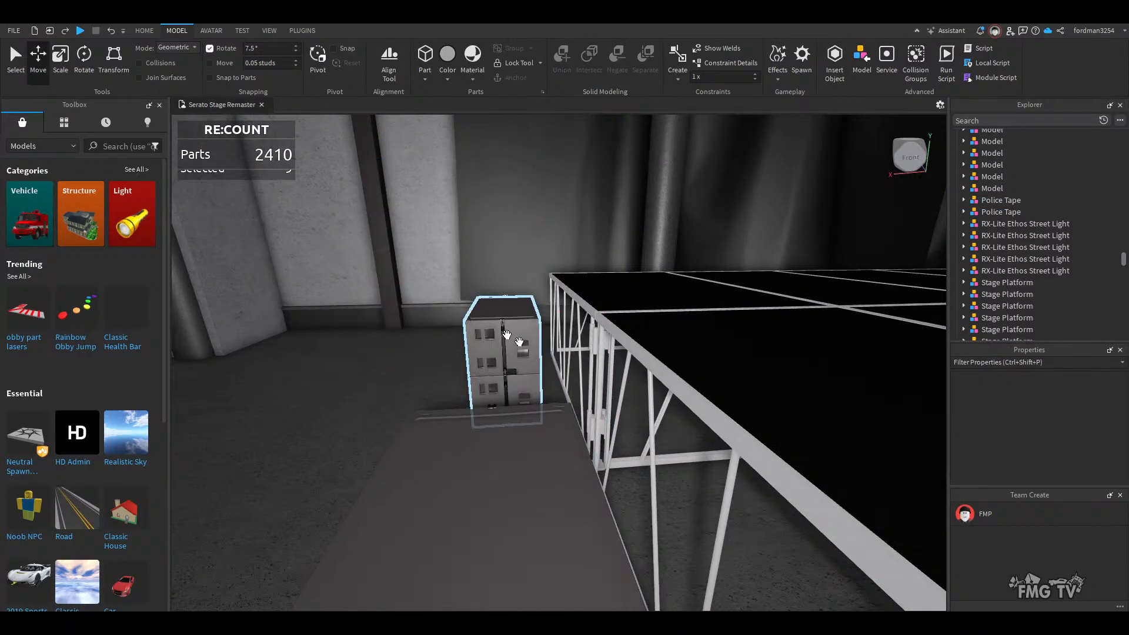
right_drag(552, 404, 553, 404)
key(w)
key(w)
key(s)
click(537, 404)
key(Delete)
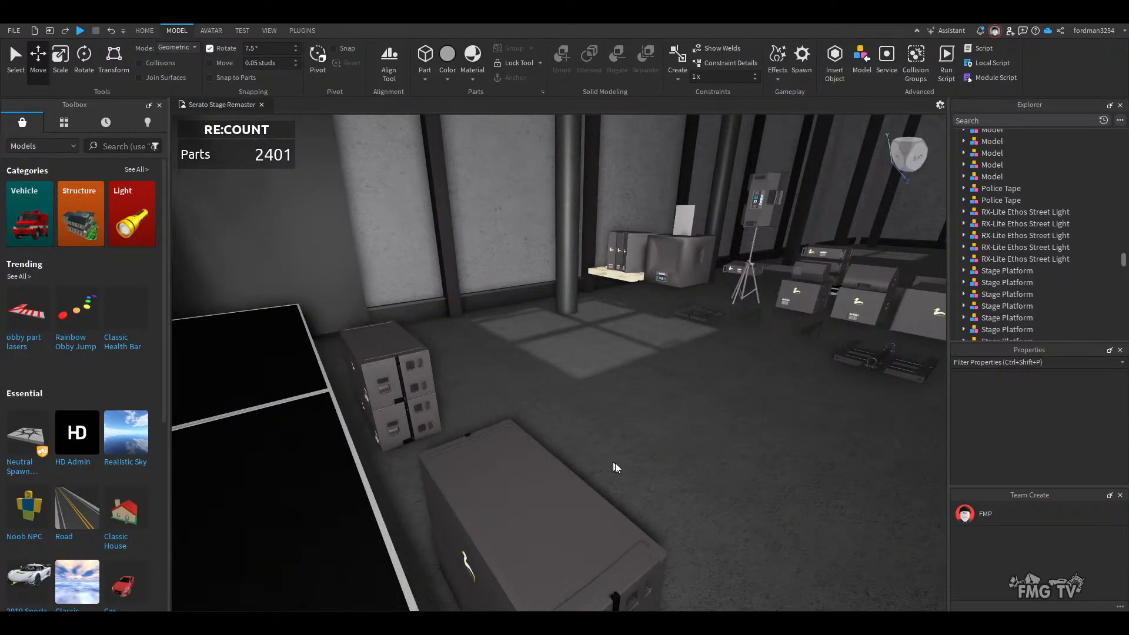
- Look over the speaker models laid out on the venue floor, including the tripod speaker, the dolly stack and the loaded pallet
right_drag(649, 459, 639, 464)
key(w)
key(w)
key(s)
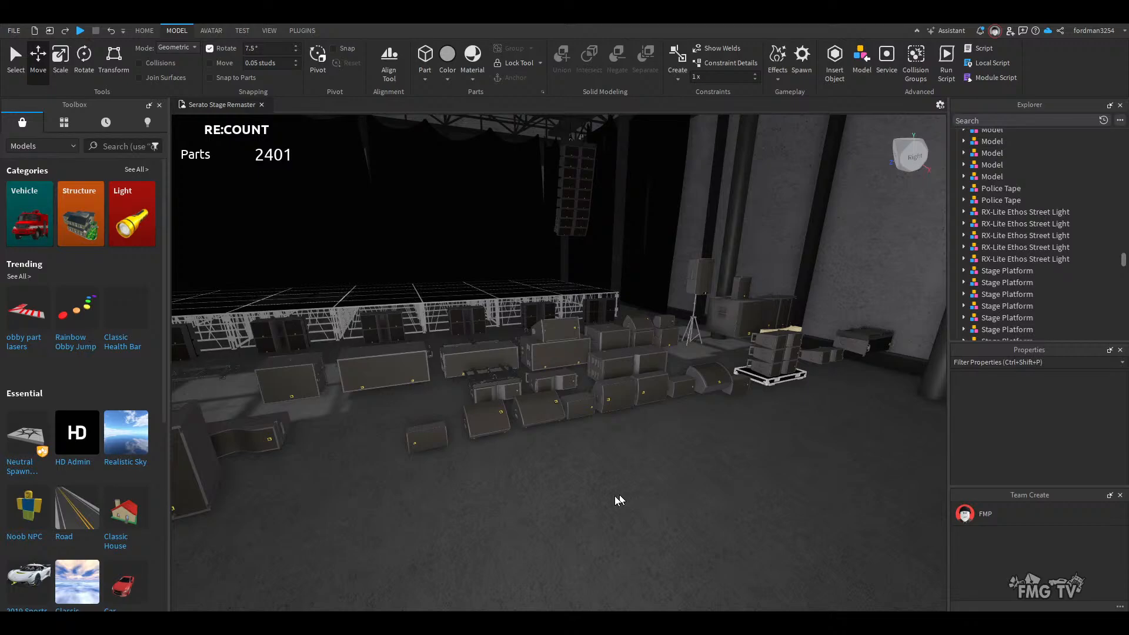
key(d)
key(w)
right_drag(558, 495, 557, 495)
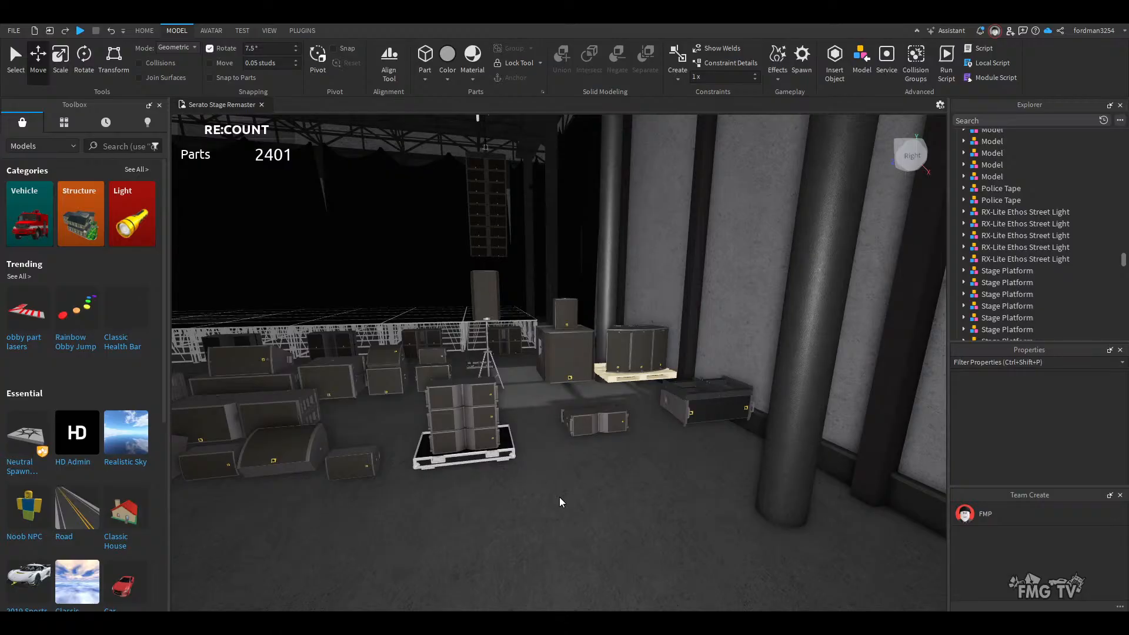
key(w)
mouse_move(559, 497)
right_down()
mouse_move(537, 497)
mouse_move(565, 499)
right_up()
key(w)
key(w)
key(d)
key(s)
key(s)
key(w)
key(s)
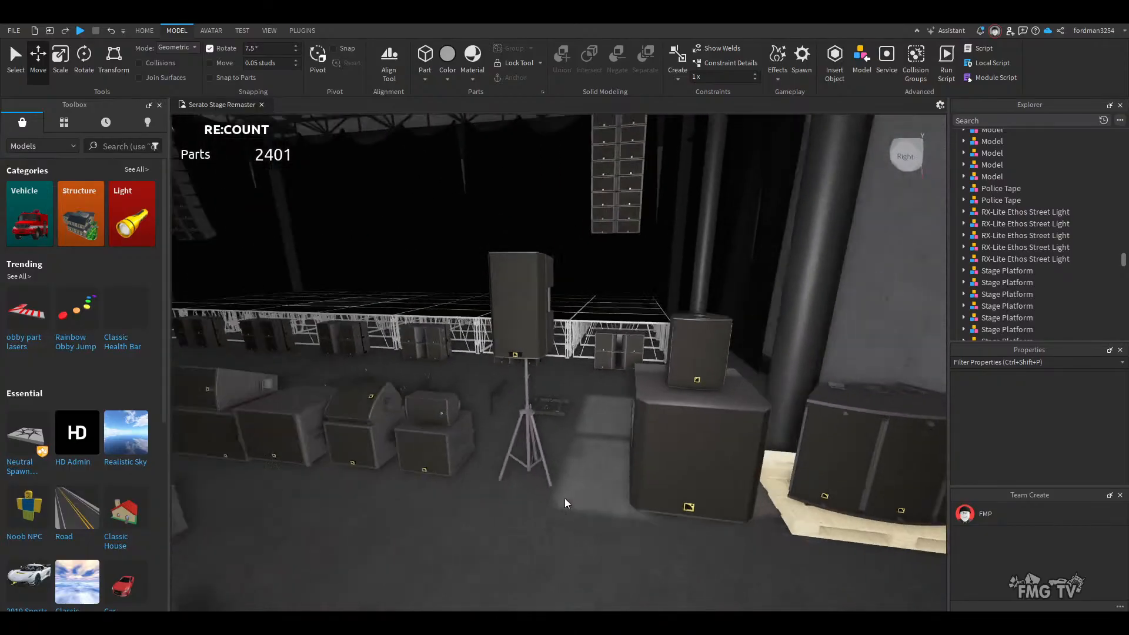
key(s)
key(w)
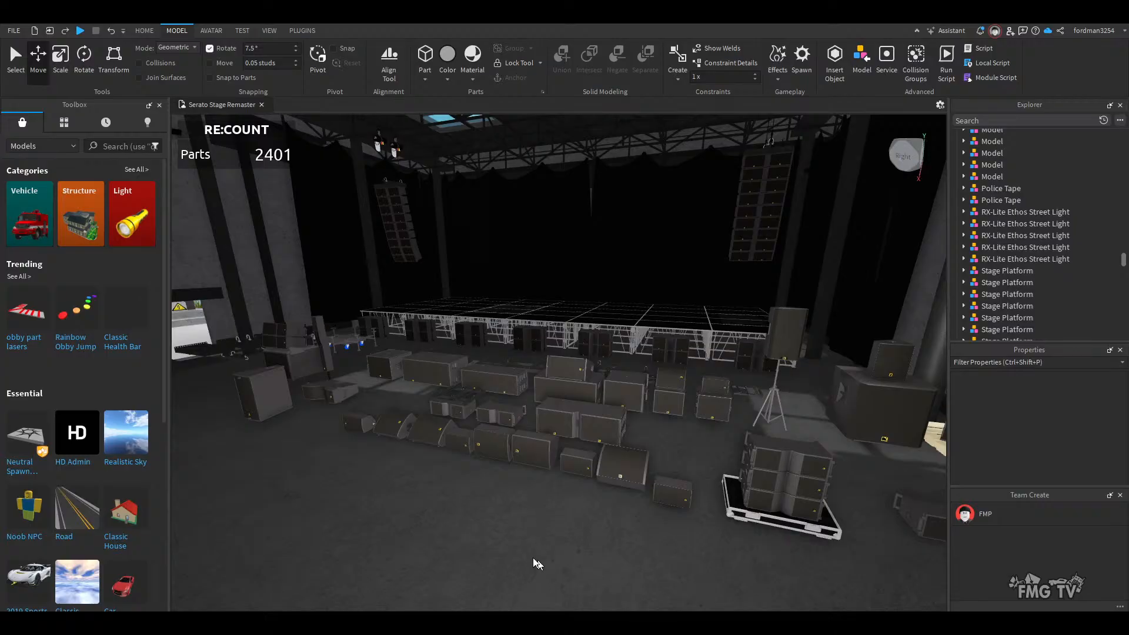
- Examine the rows of floor monitors and cabinets in front of the stage up close for a suitable front-fill speaker
key(w)
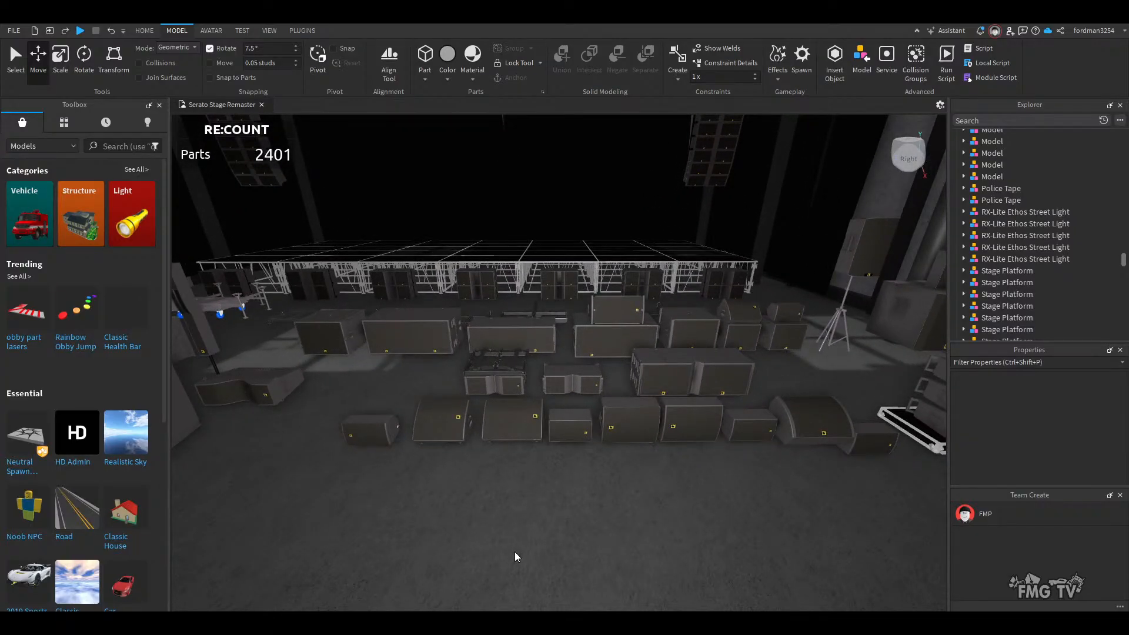
key(a)
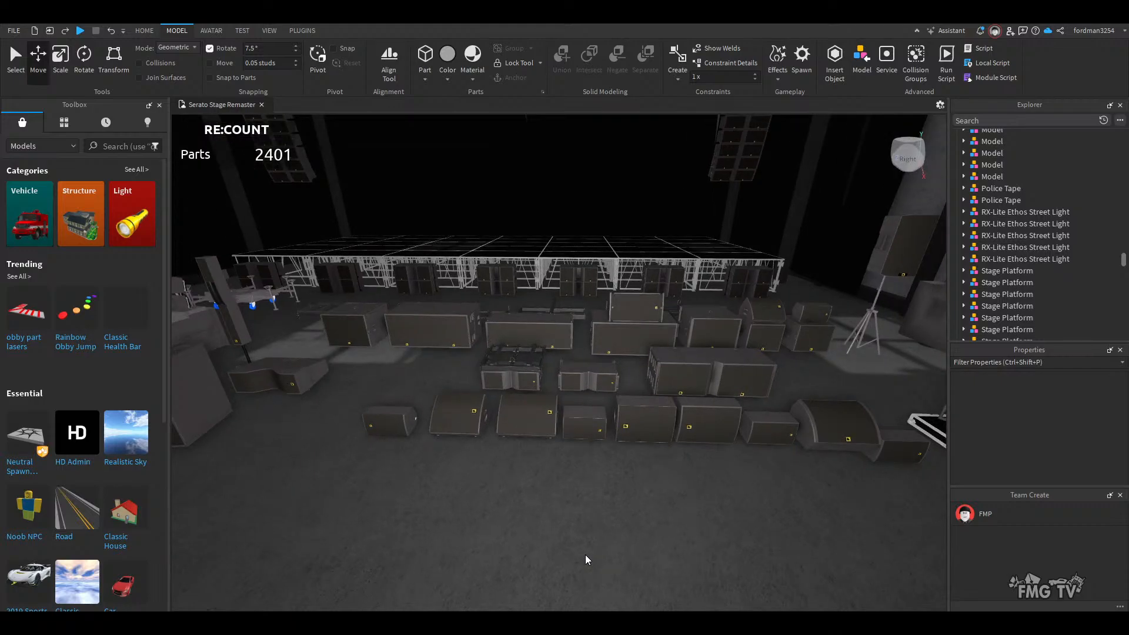
scroll(584, 555, up, 3)
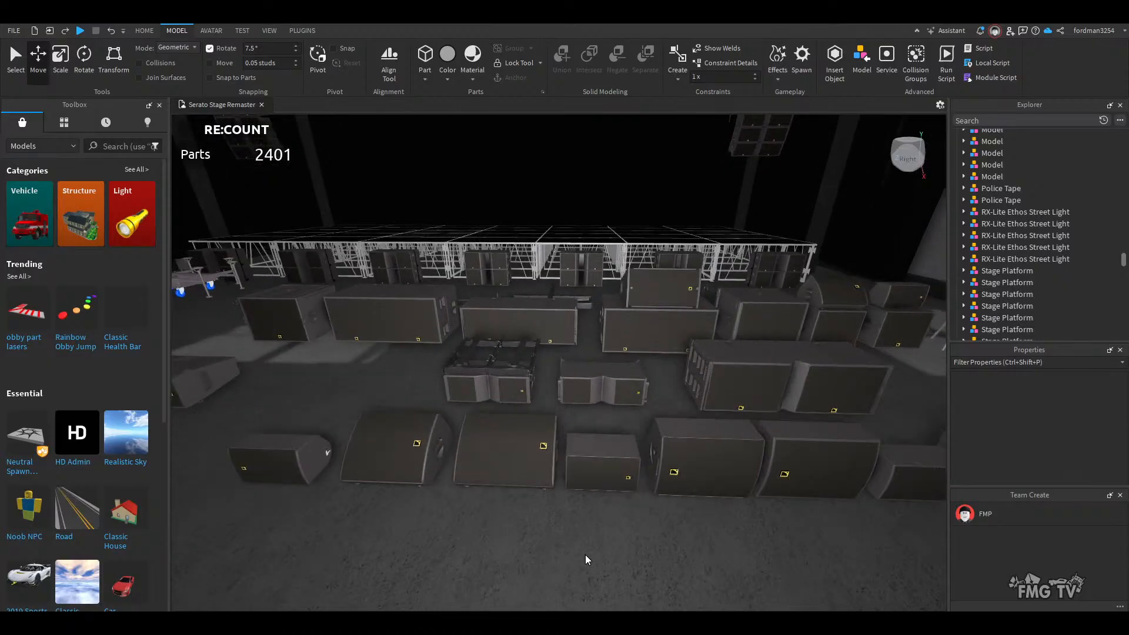
scroll(588, 545, up, 2)
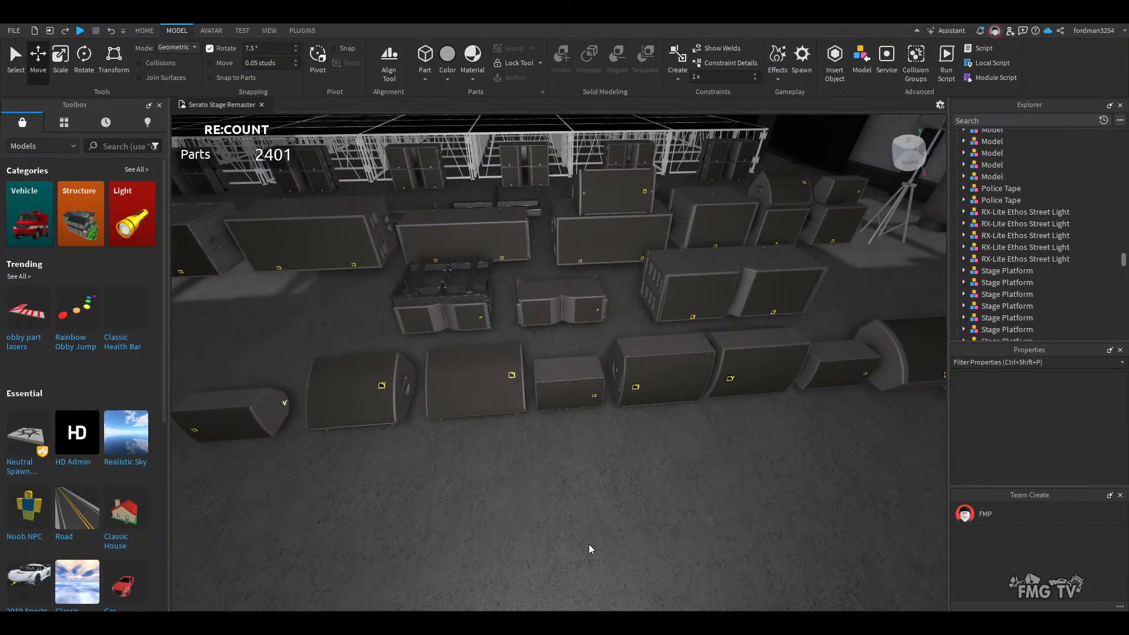
scroll(588, 544, up, 5)
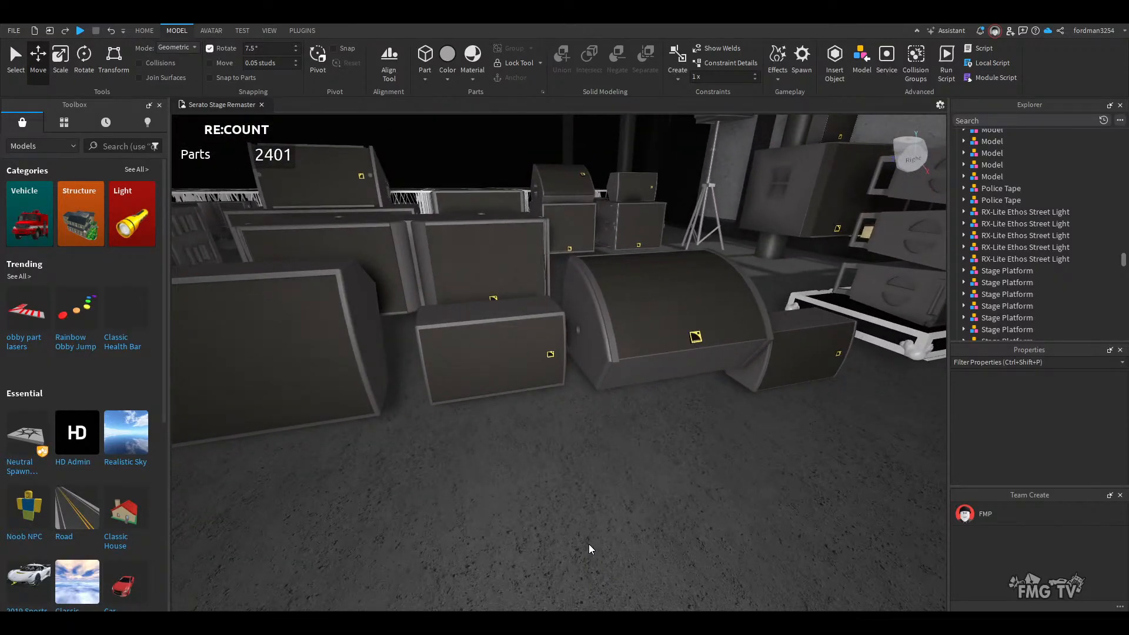
scroll(588, 542, down, 5)
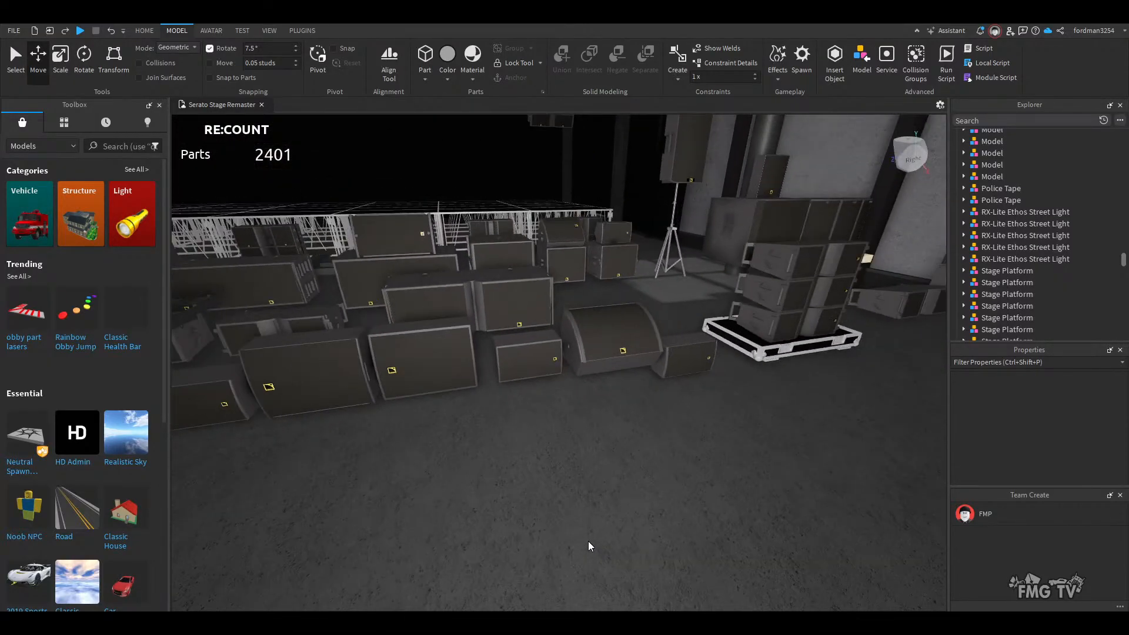
scroll(583, 515, up, 6)
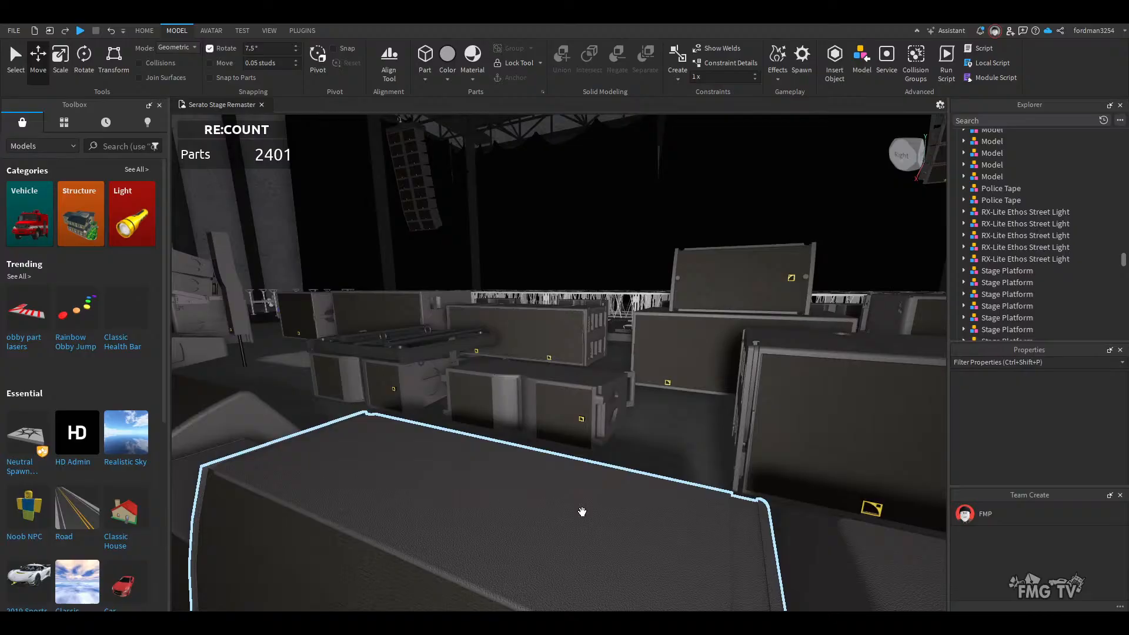
right_drag(582, 512, 584, 517)
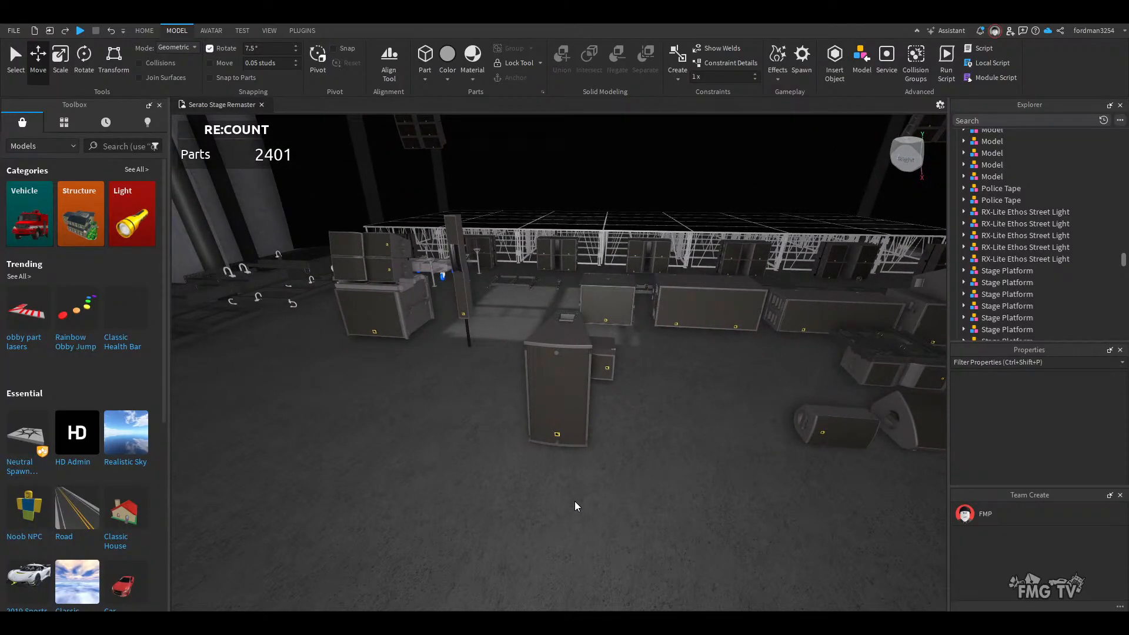
- Copy the wooden pallet of tall curved speakers and paste it at the stage's front platforms
right_drag(575, 501, 585, 448)
key(w)
key(w)
scroll(567, 489, up, 3)
scroll(570, 477, down, 2)
click(585, 448)
key(w)
click(614, 395)
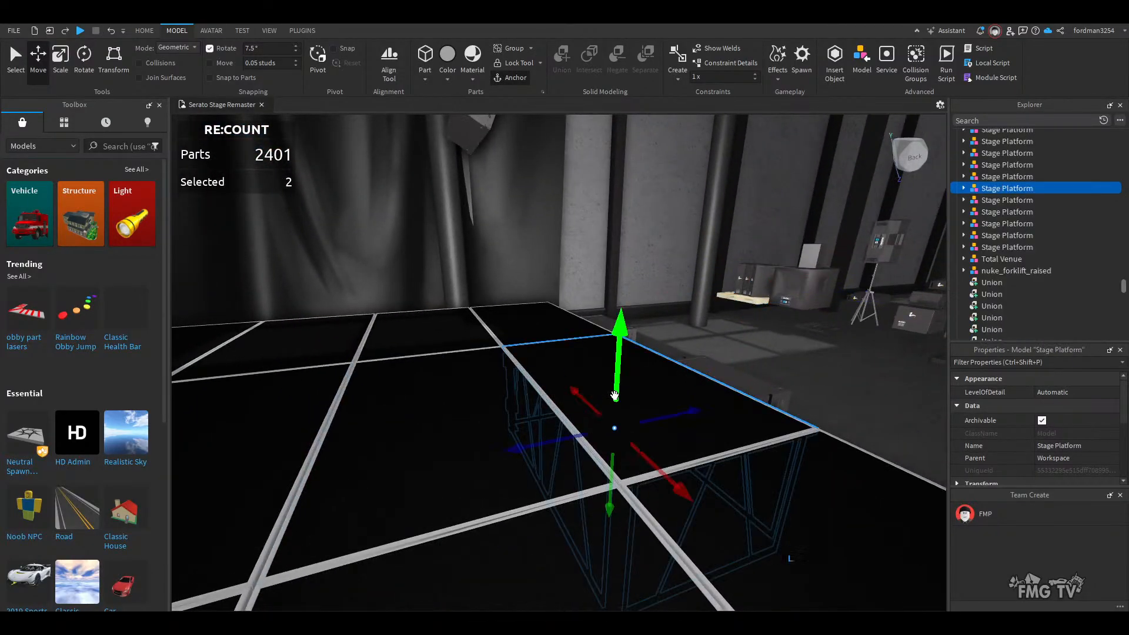
click(614, 395)
key(f)
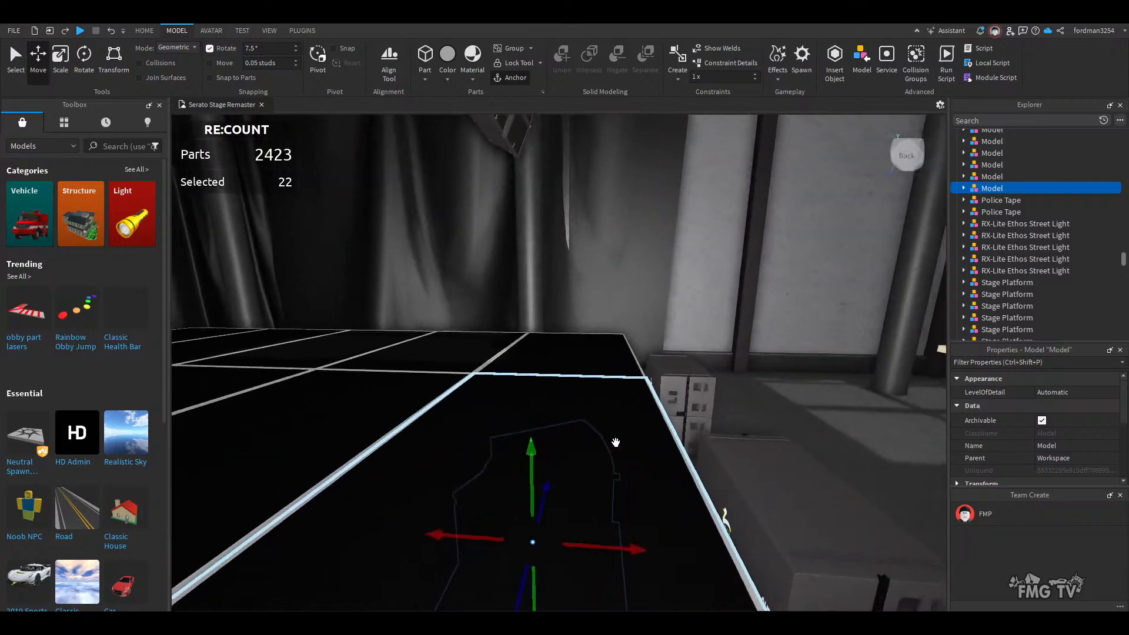
- Raise the pasted pallet about 4.58 studs onto the stage deck and settle its height with collisions enabled
drag(577, 400, 538, 288)
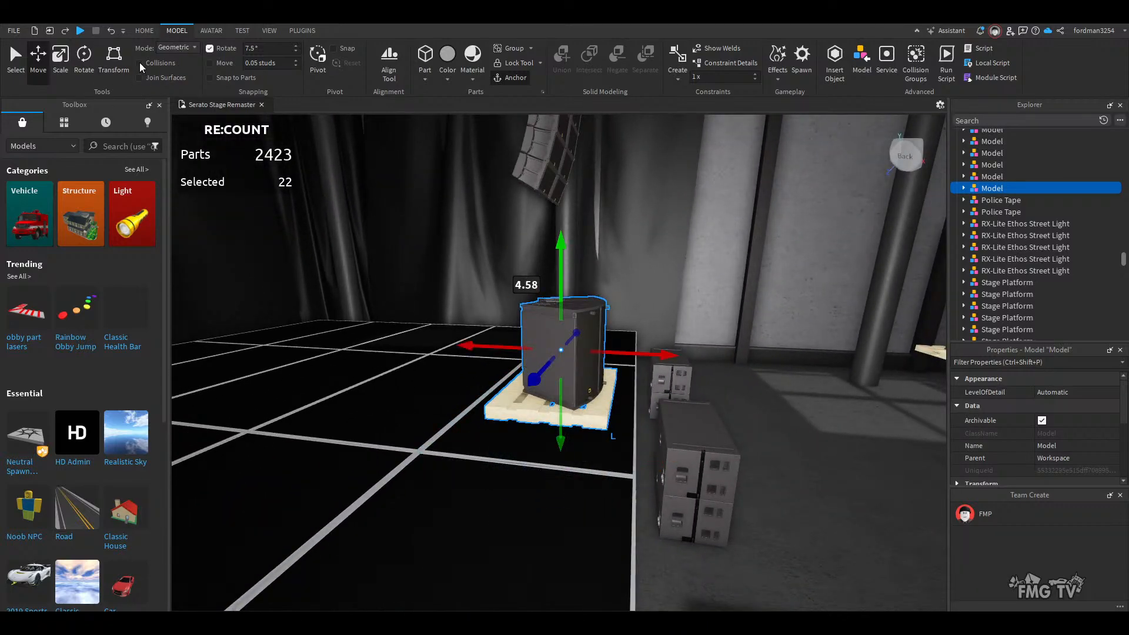
mouse_move(561, 258)
mouse_down()
mouse_move(559, 361)
mouse_move(556, 247)
mouse_up()
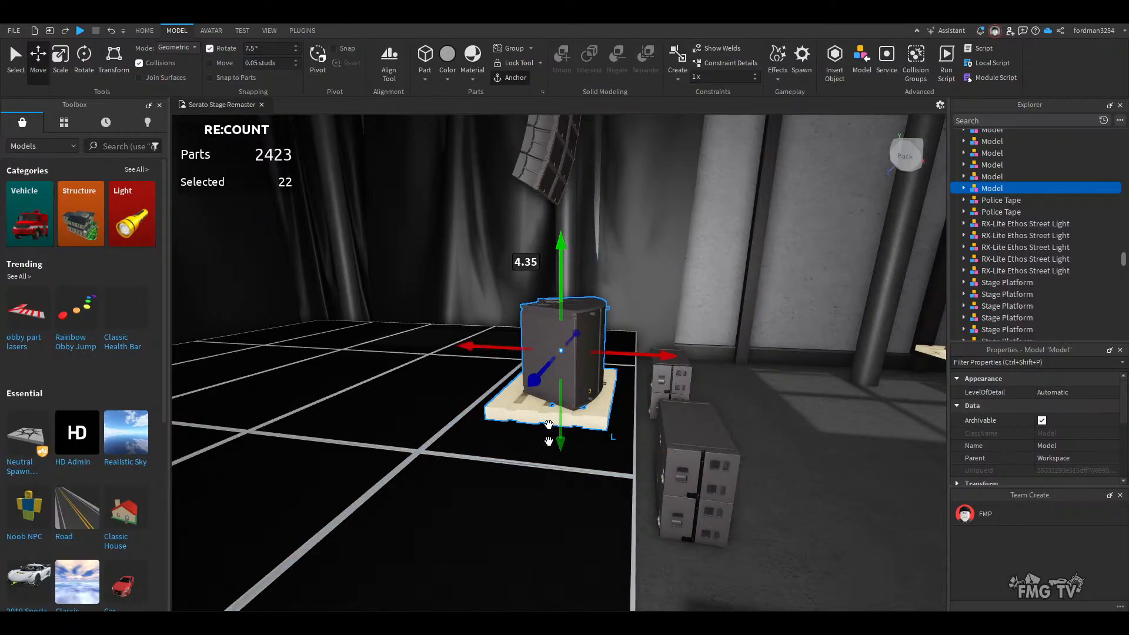
right_drag(547, 465, 547, 465)
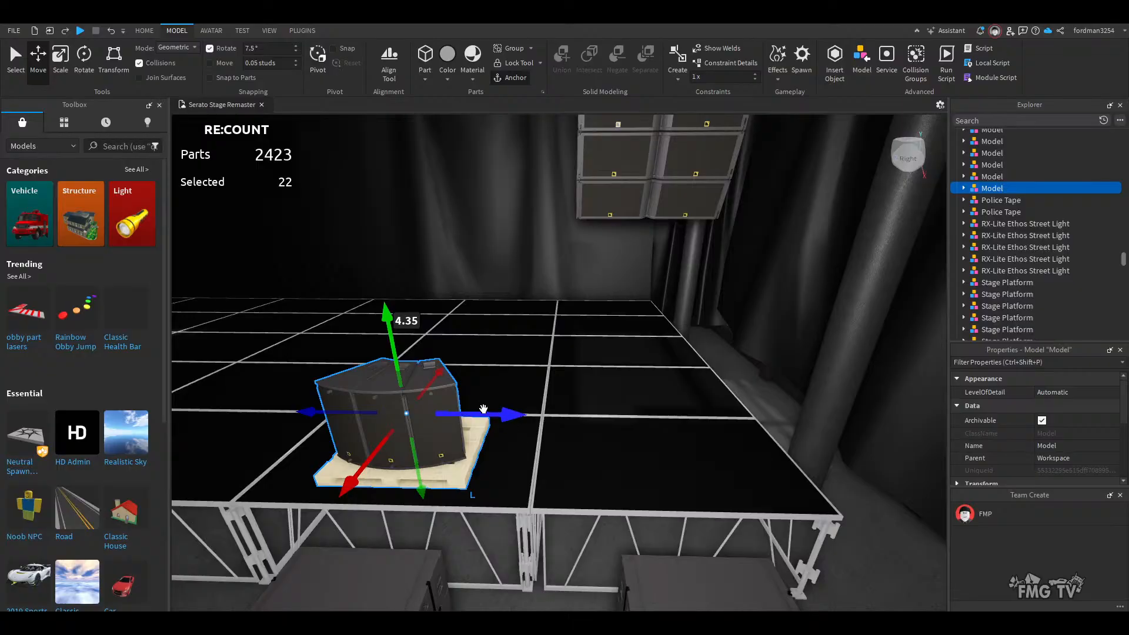
- Slide the speaker pallet about 1.93 studs along the stage's front edge toward the stage corner
drag(471, 415, 609, 411)
right_drag(577, 488, 577, 487)
scroll(576, 488, up, 3)
scroll(576, 488, up, 3)
scroll(576, 487, down, 5)
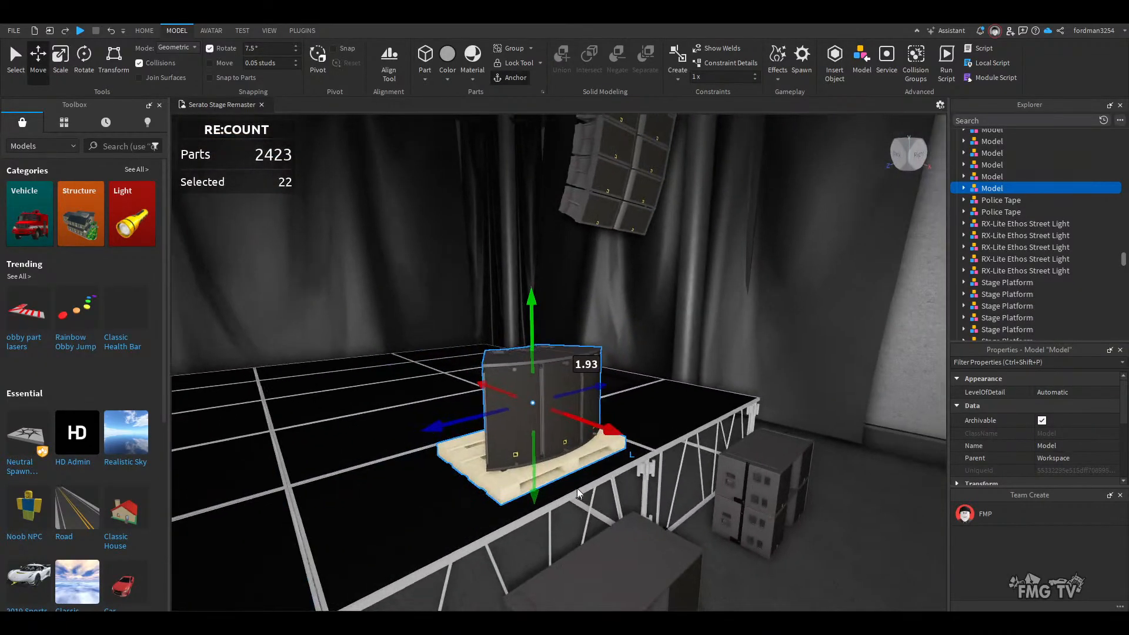
- Ungroup the speaker pallet on the stage deck and delete the wooden pallet, keeping the curved speaker cabinets
right_drag(657, 484, 658, 484)
scroll(658, 483, up, 3)
scroll(658, 484, down, 3)
click(832, 521)
click(531, 361)
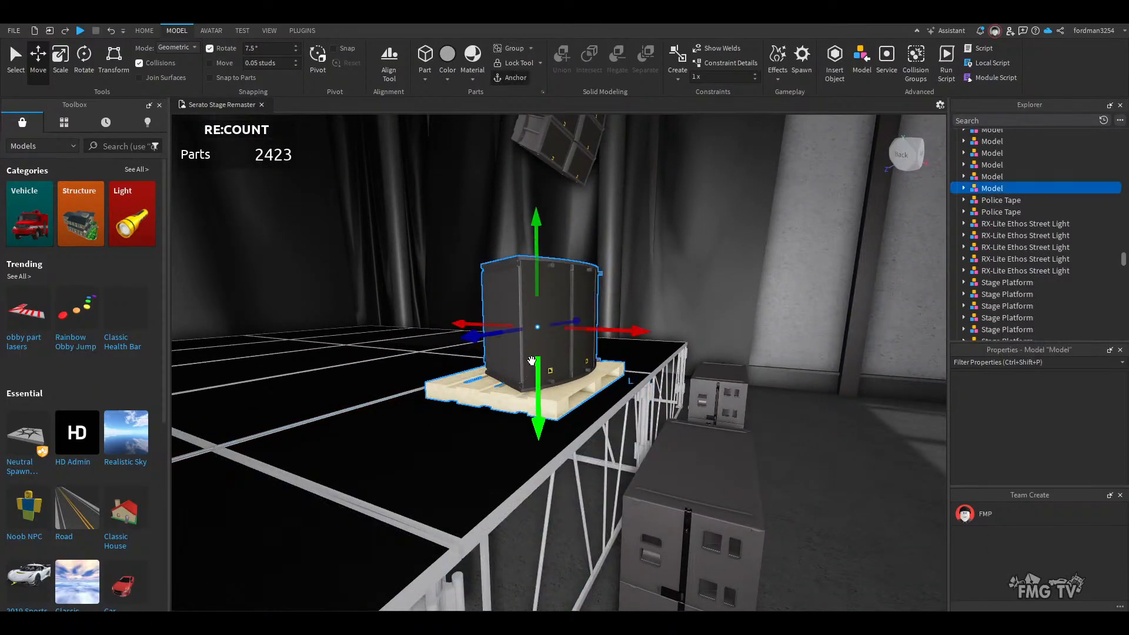
key(ctrl+u)
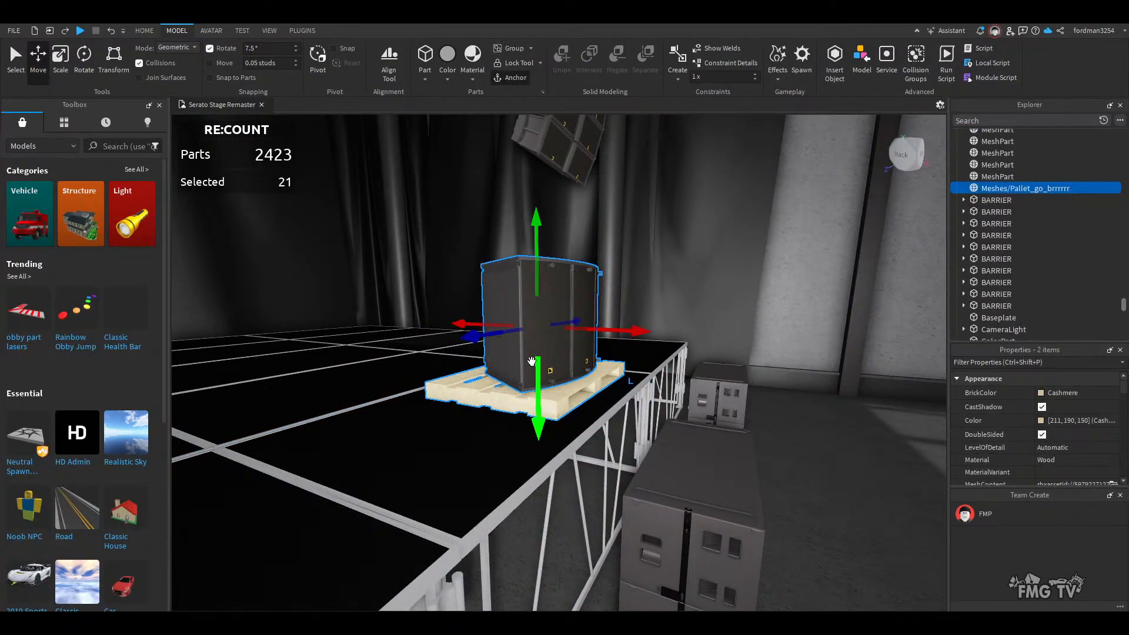
click(839, 529)
click(529, 399)
key(Delete)
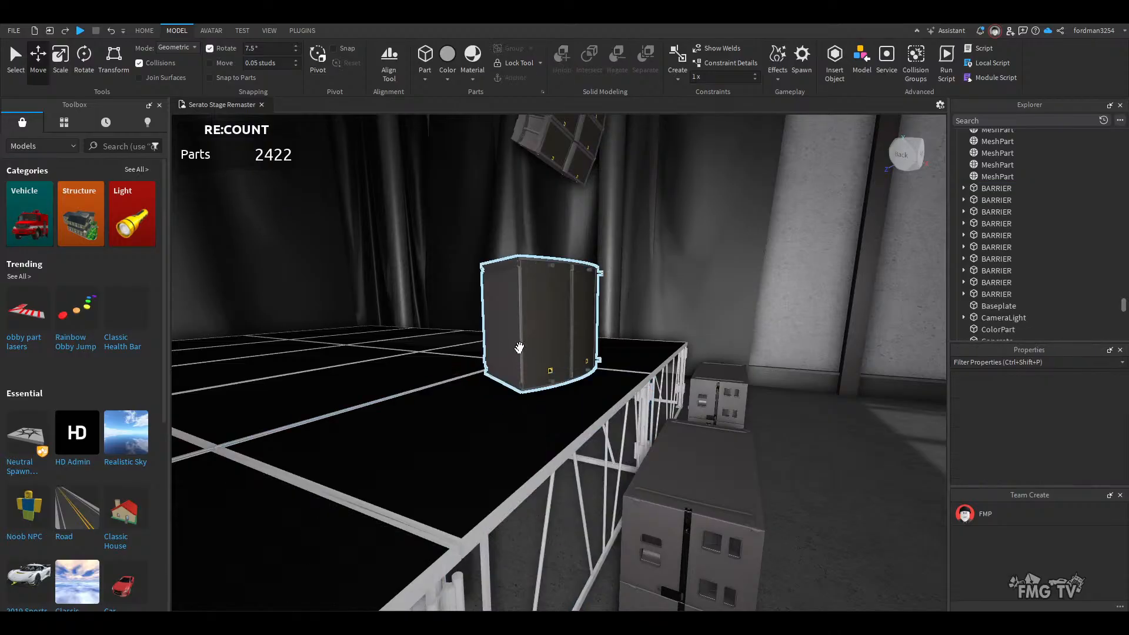
- Lower the curved speaker cluster about 0.496 studs onto the stage deck
click(538, 329)
drag(542, 259, 544, 274)
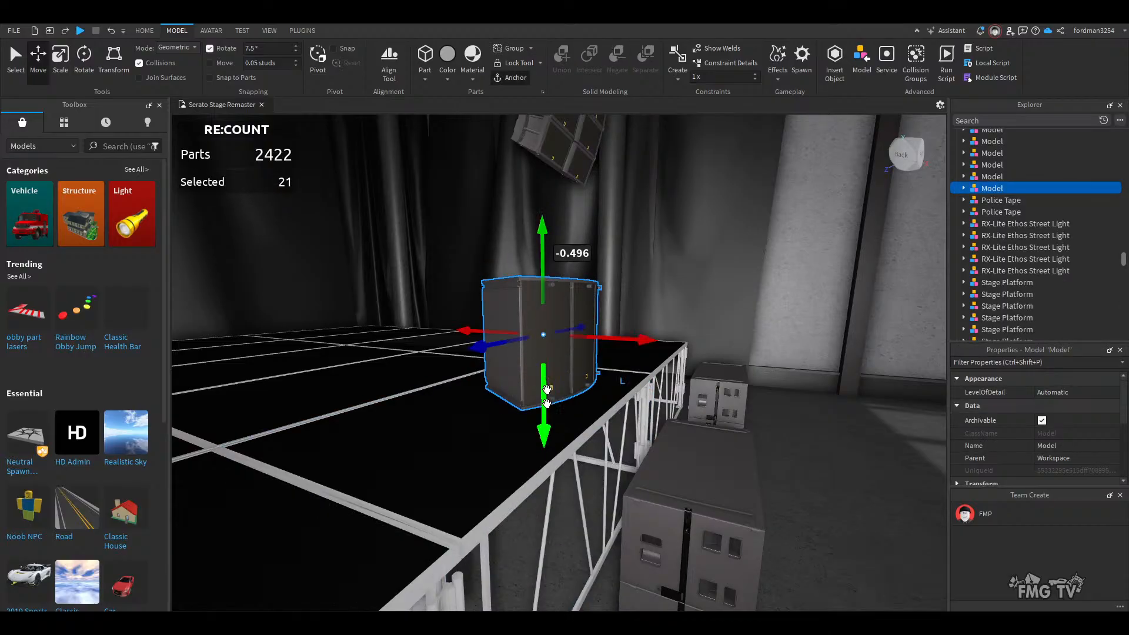
right_drag(549, 431, 550, 430)
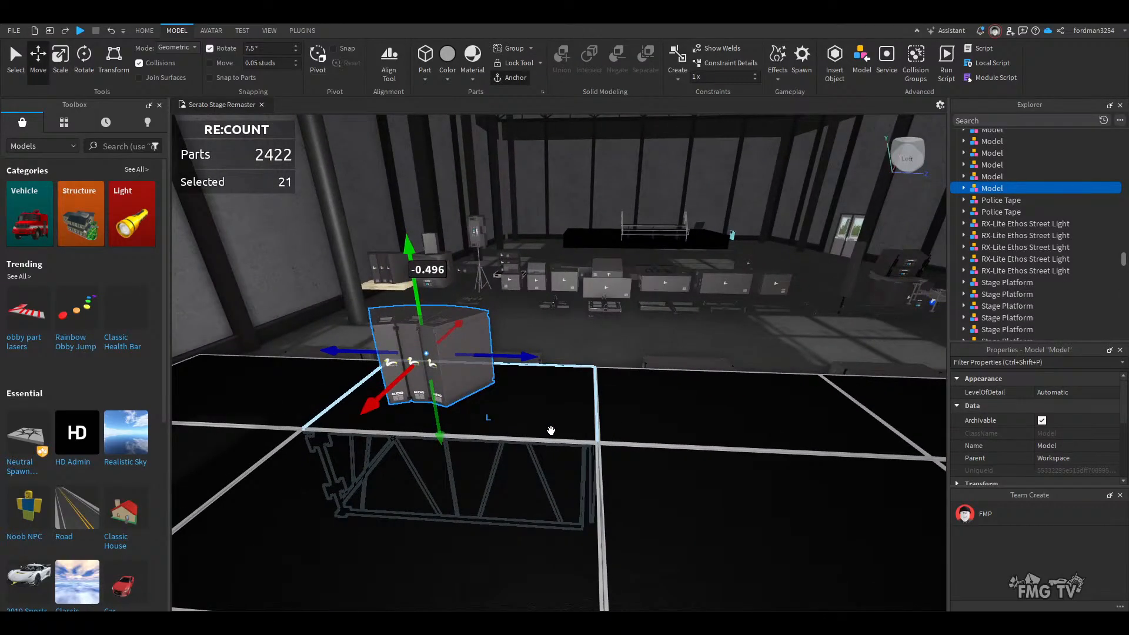
- Paste a copy of the curved speaker cluster at the opposite front stage platform and raise it onto the deck
right_drag(466, 456, 468, 457)
key(w)
key(d)
click(467, 457)
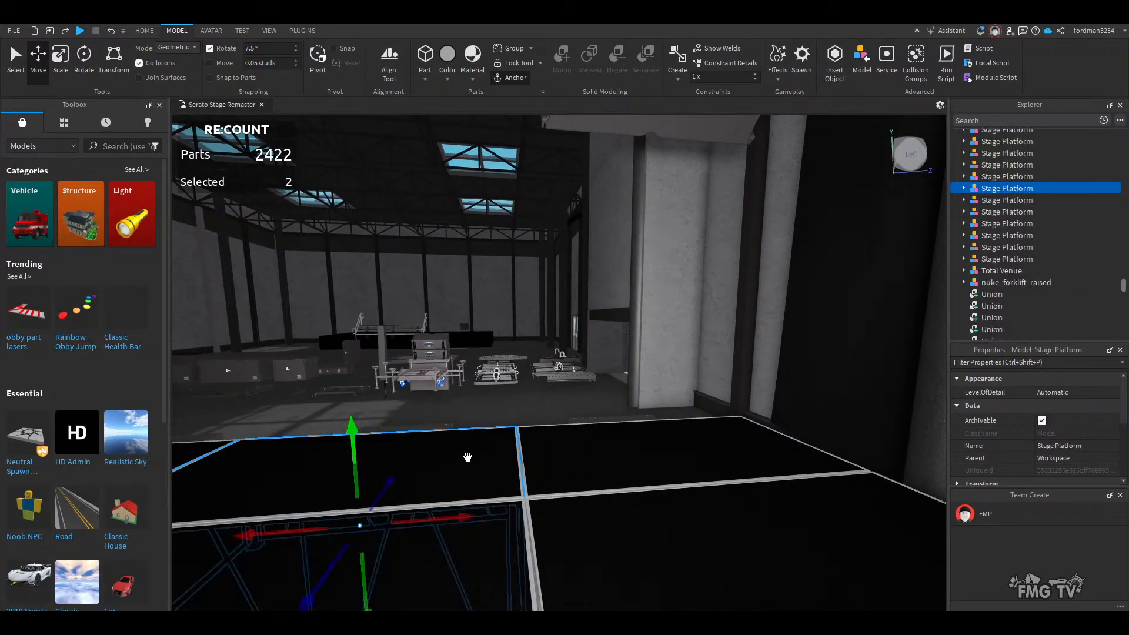
key(ctrl+v)
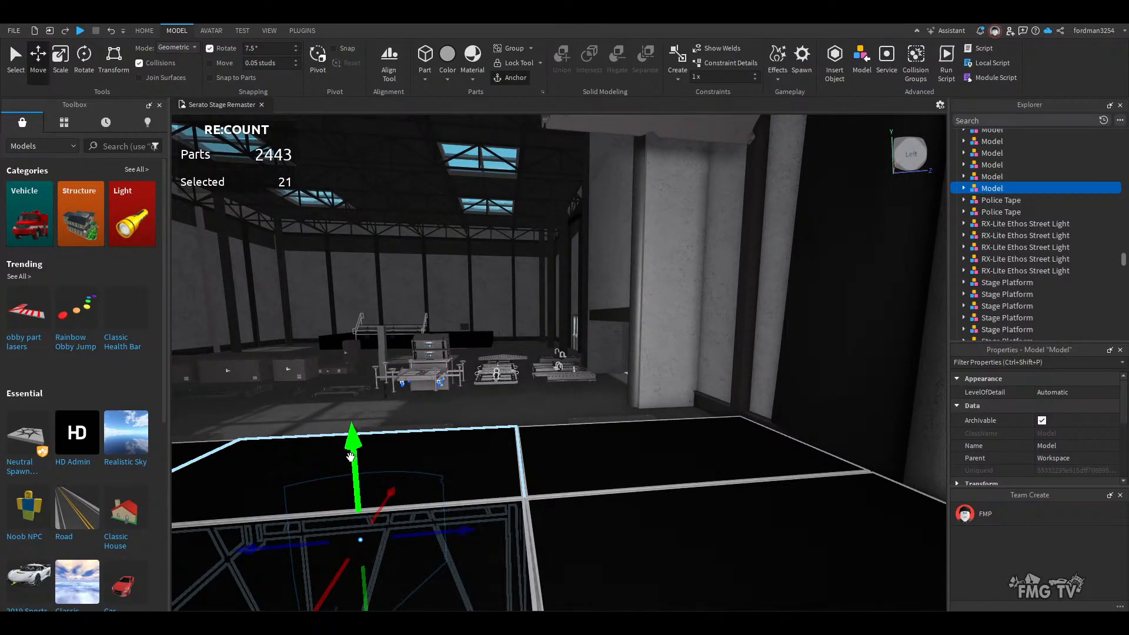
drag(350, 457, 529, 406)
- Adjust the copied speaker cluster's height on the deck and slide it along the stage's front platform
right_drag(529, 521, 519, 517)
key(w)
click(470, 363)
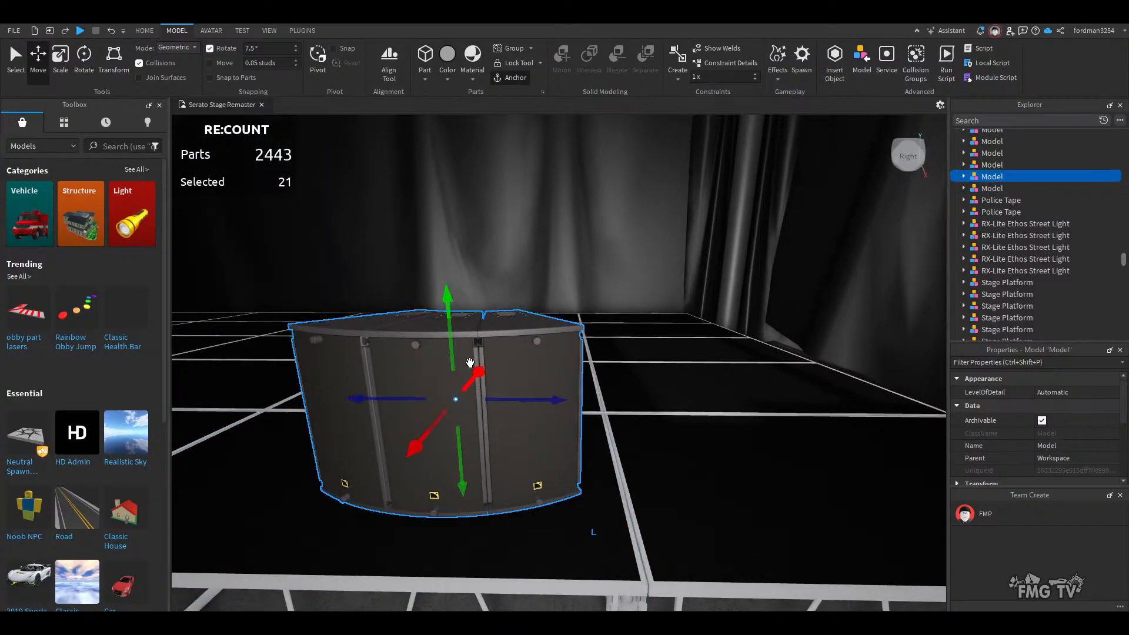
drag(455, 356, 457, 344)
drag(532, 400, 580, 405)
drag(491, 458, 489, 317)
- Rotate the copied speaker cluster about its vertical axis so its front angles inward toward the stage centre
key(d)
right_drag(514, 433, 535, 446)
key(ctrl+4)
key(d)
key(w)
drag(441, 419, 440, 417)
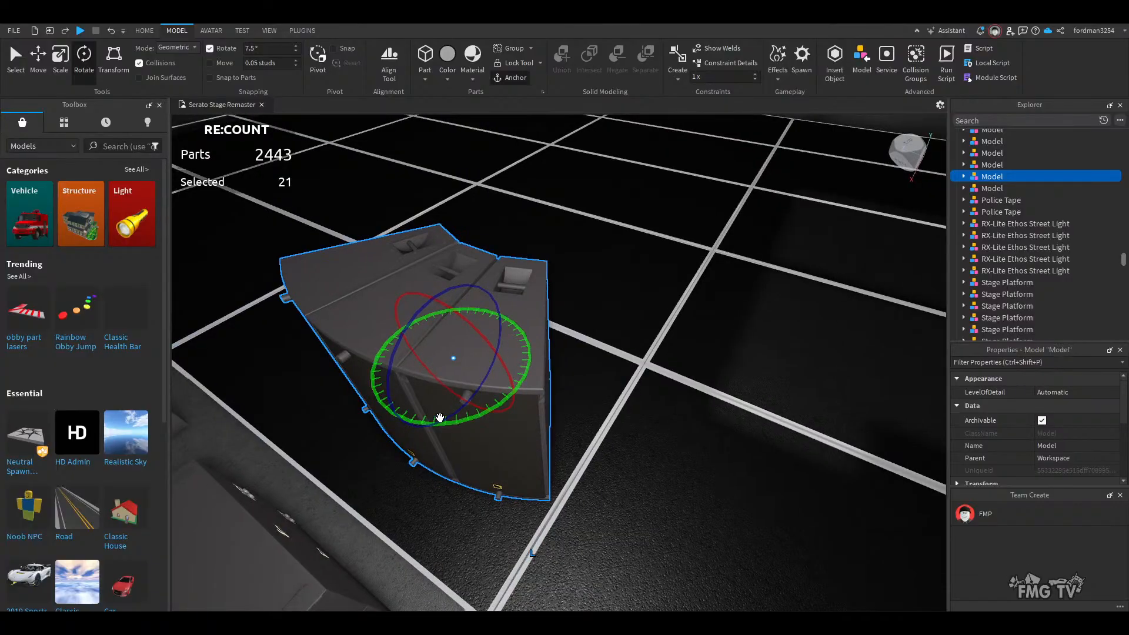
drag(379, 394, 356, 364)
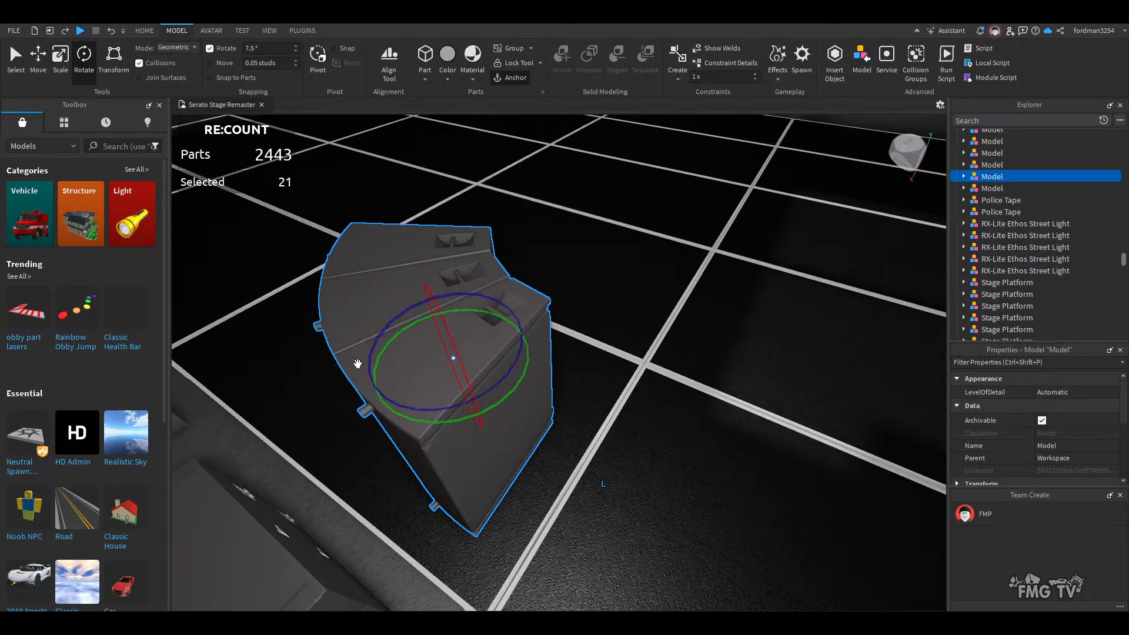
- Examine the copied speaker cluster's angle and placement relative to the stage's front edge
right_drag(504, 454, 505, 457)
scroll(504, 456, down, 4)
scroll(505, 456, down, 3)
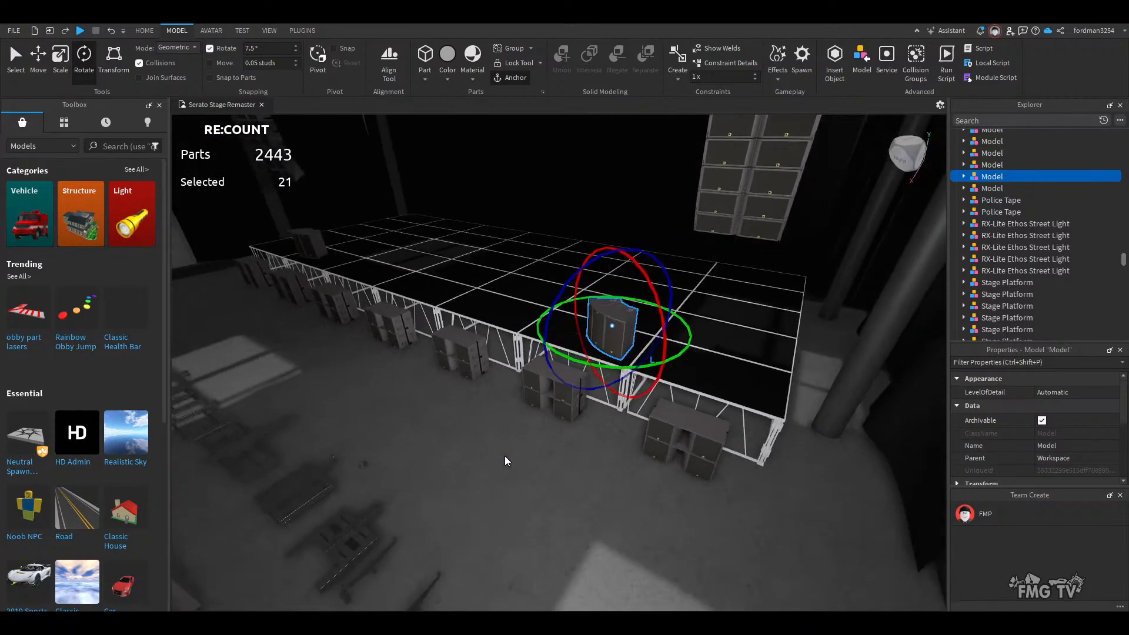
click(537, 484)
scroll(578, 492, up, 3)
right_drag(577, 492, 593, 497)
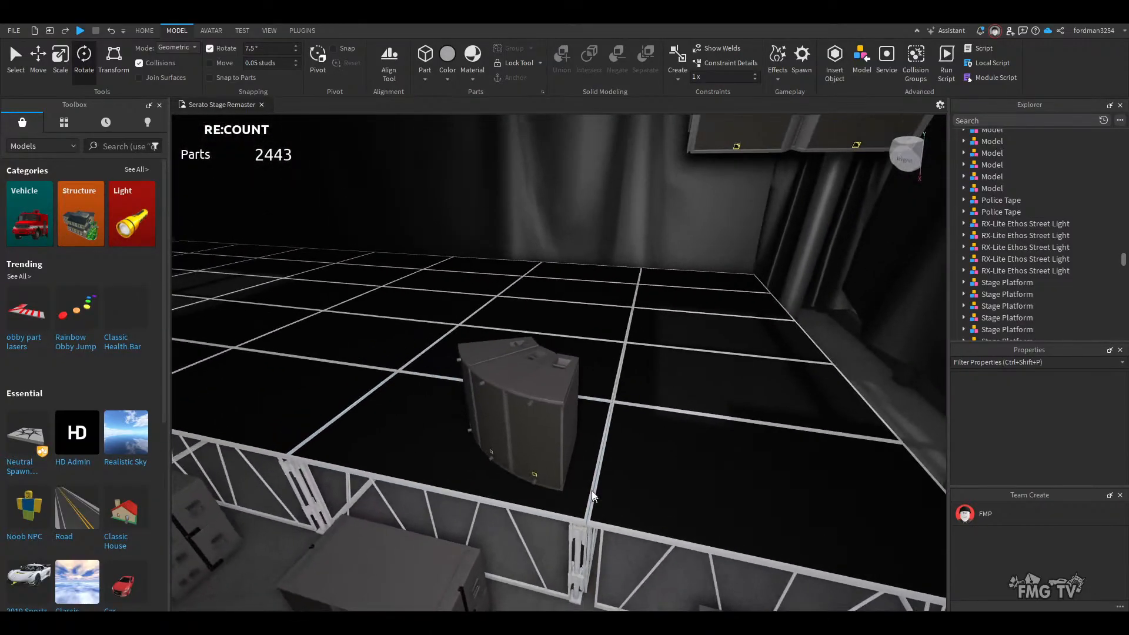
scroll(536, 419, up, 5)
scroll(529, 406, down, 5)
- Switch the move axes to world orientation and slide the copied cluster about 0.278 studs toward the platform joint
click(568, 407)
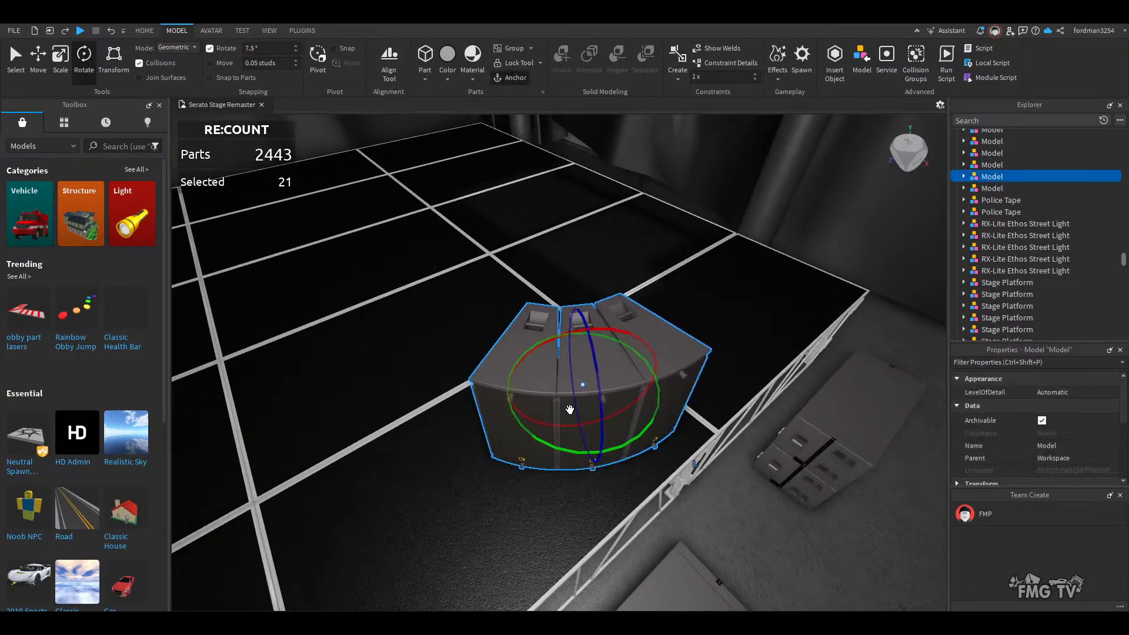
scroll(569, 408, up, 3)
scroll(569, 409, down, 3)
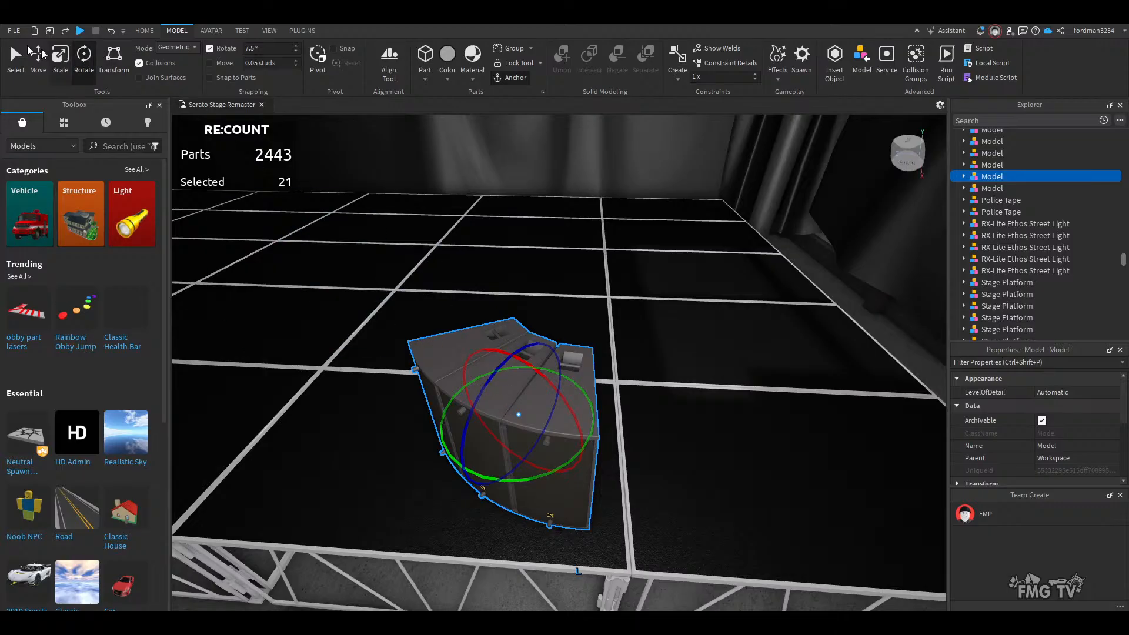
click(45, 67)
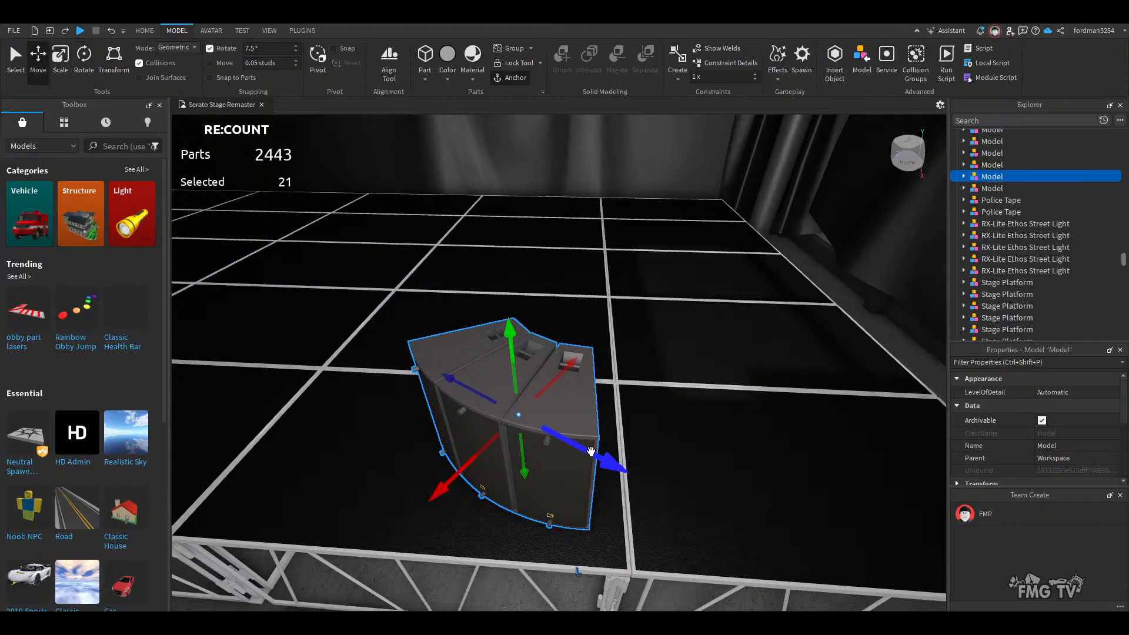
key(ctrl+l)
right_drag(602, 451, 579, 442)
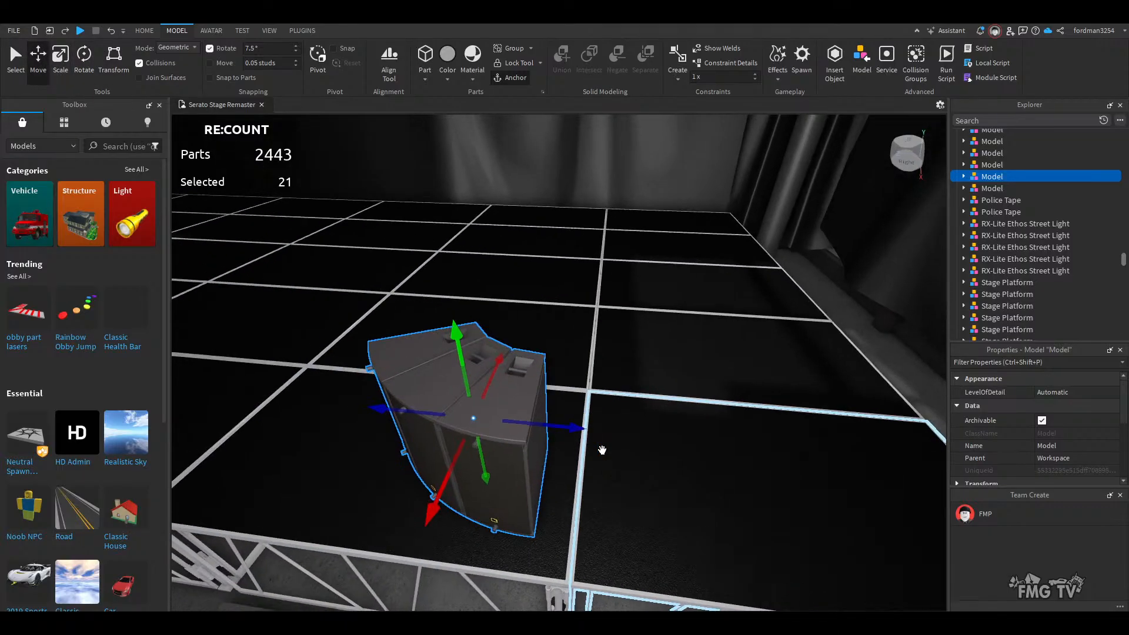
drag(561, 433, 621, 438)
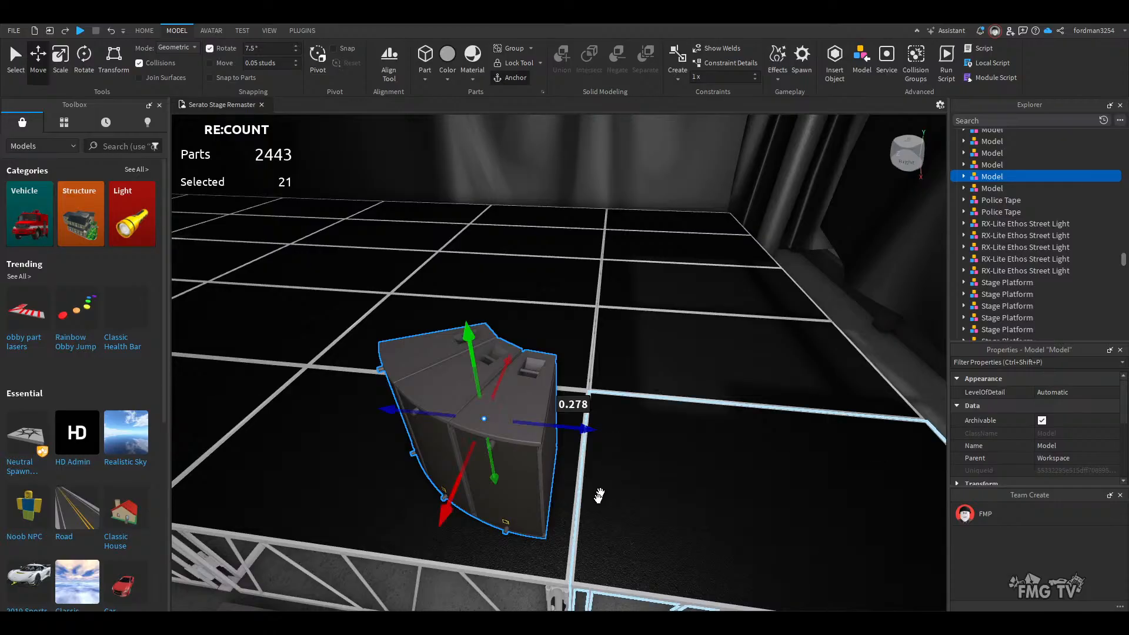
- Slide the copied cluster about 0.514 studs toward the platform joint and settle its height on the deck
scroll(587, 518, down, 3)
right_drag(586, 518, 457, 505)
click(425, 522)
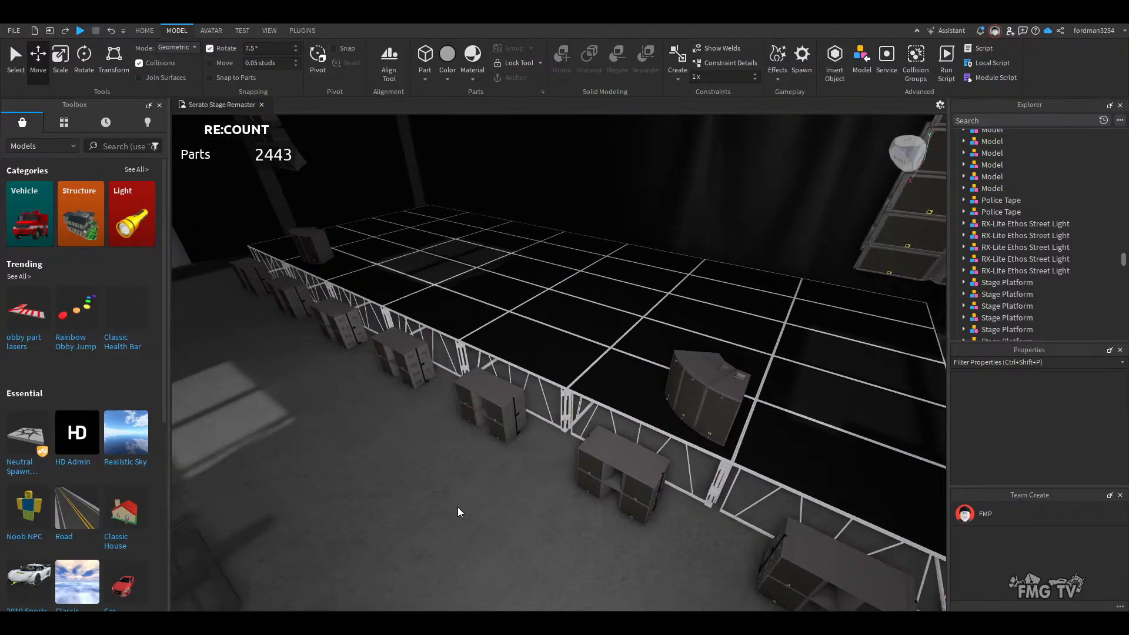
key(w)
key(s)
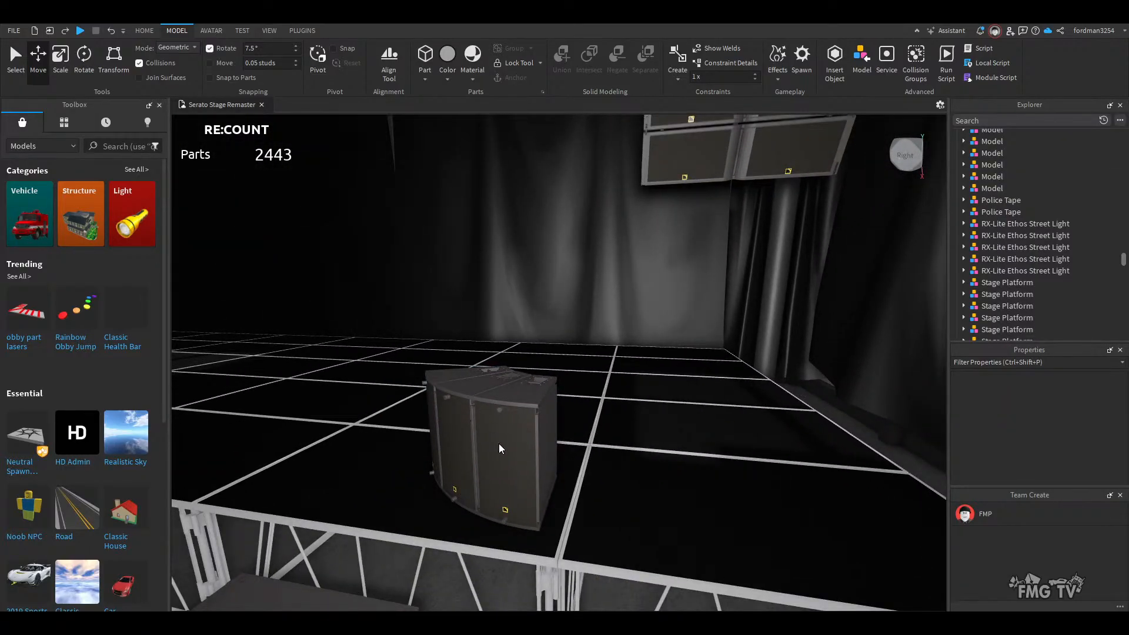
right_drag(499, 449, 529, 412)
click(538, 400)
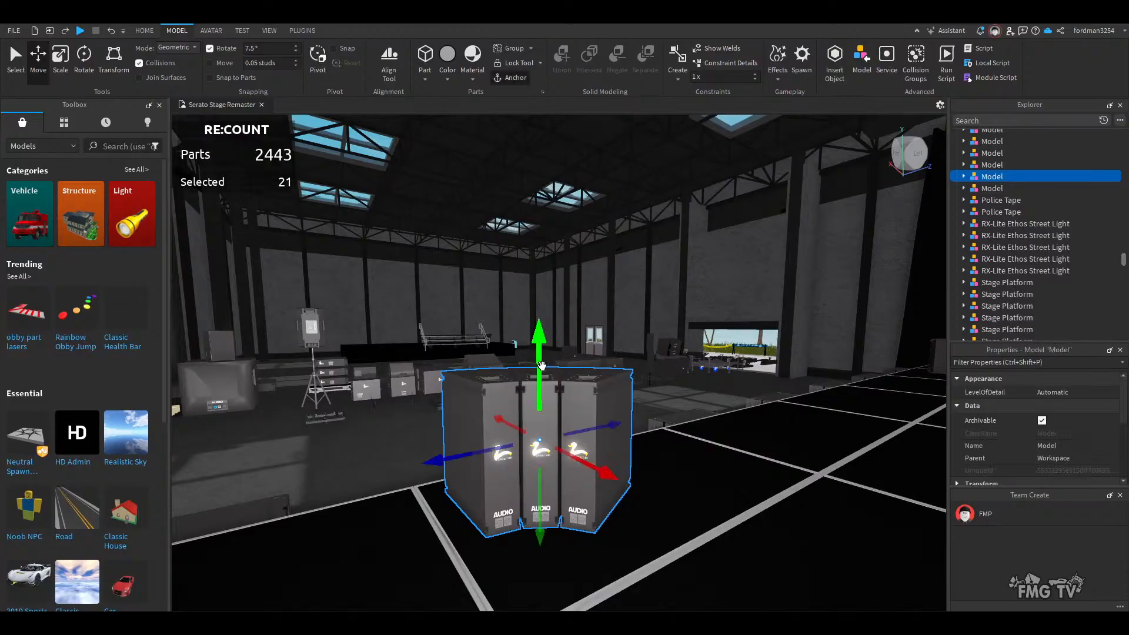
drag(541, 365, 541, 360)
key(a)
right_drag(501, 488, 502, 488)
drag(557, 385, 576, 387)
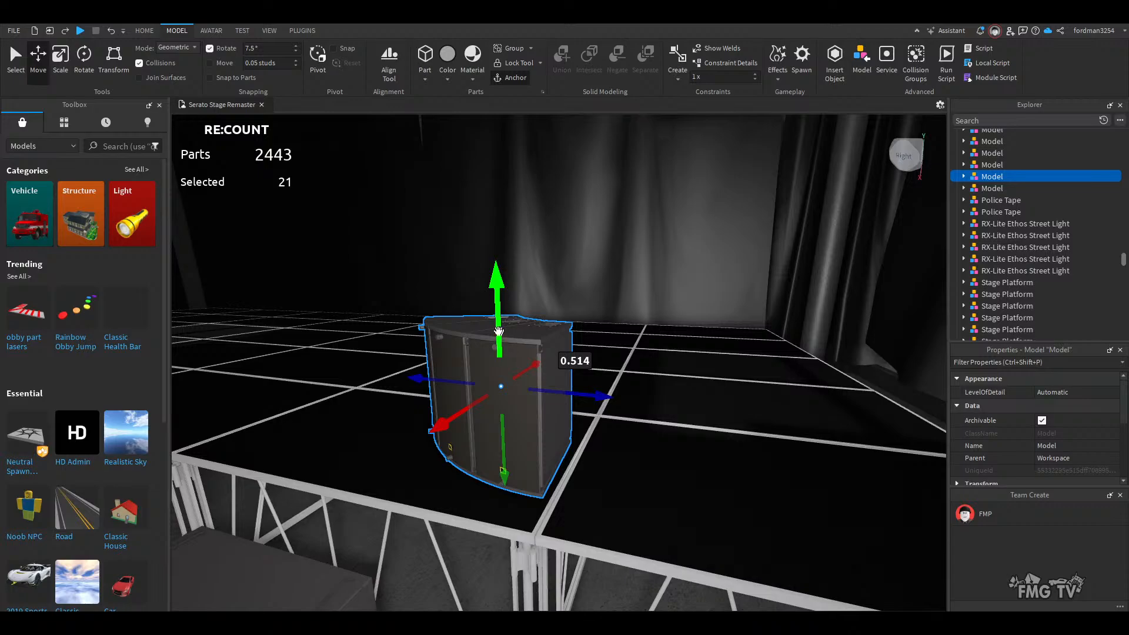
drag(498, 331, 488, 425)
- Set the rotation snap to 30° and rotate the original speaker cluster inward about its vertical axis
key(a)
right_drag(469, 502, 470, 498)
key(w)
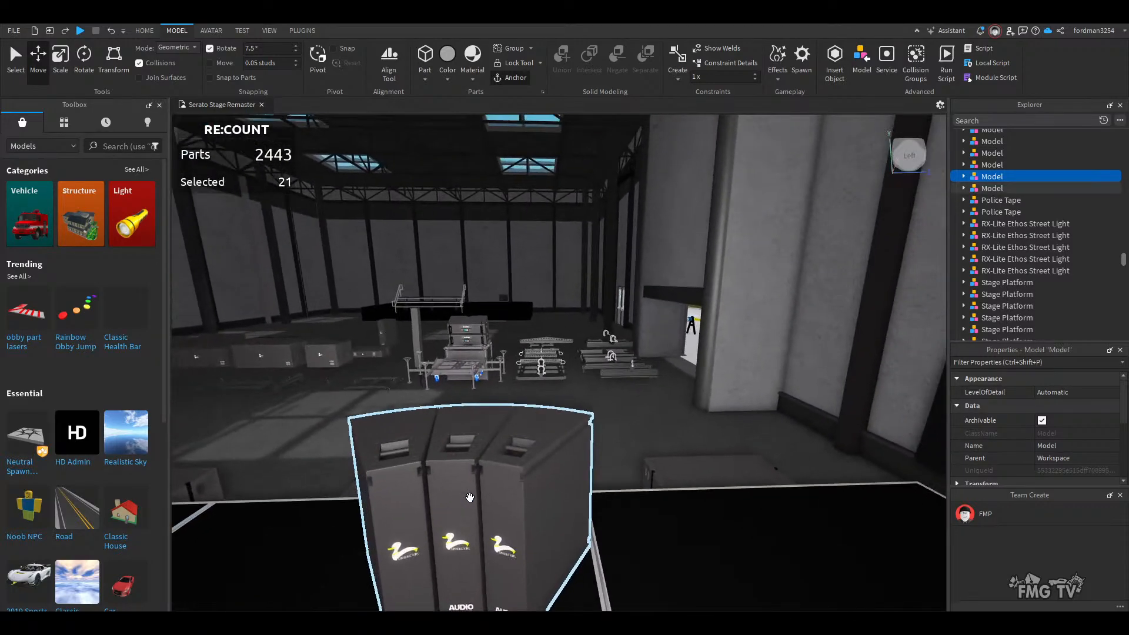
click(470, 500)
click(267, 47)
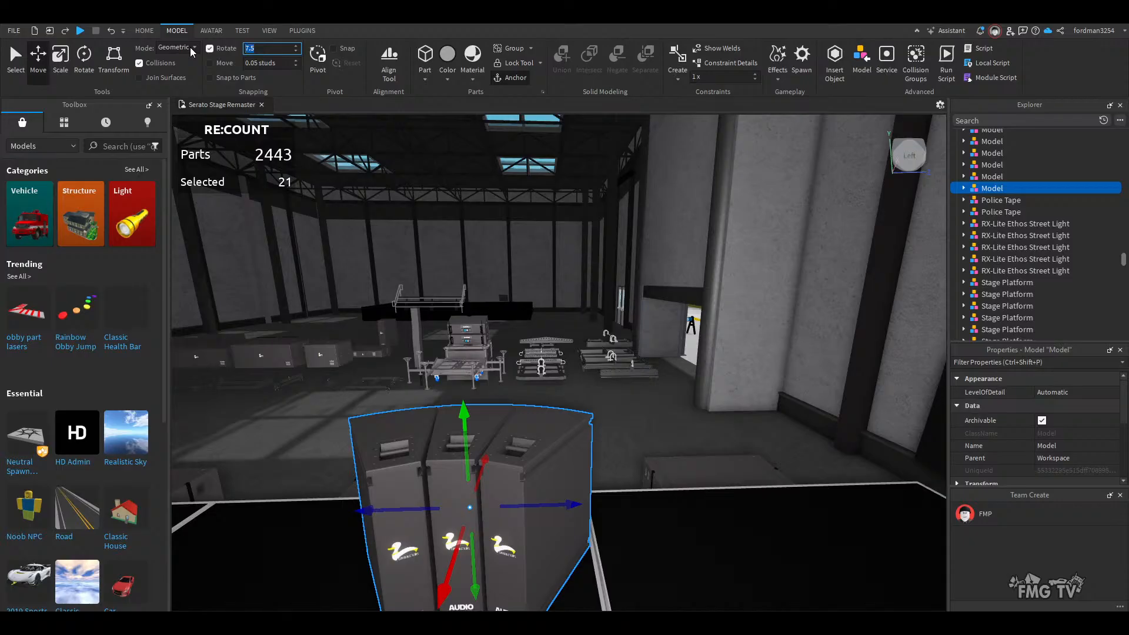
text(30)
right_drag(511, 424, 504, 409)
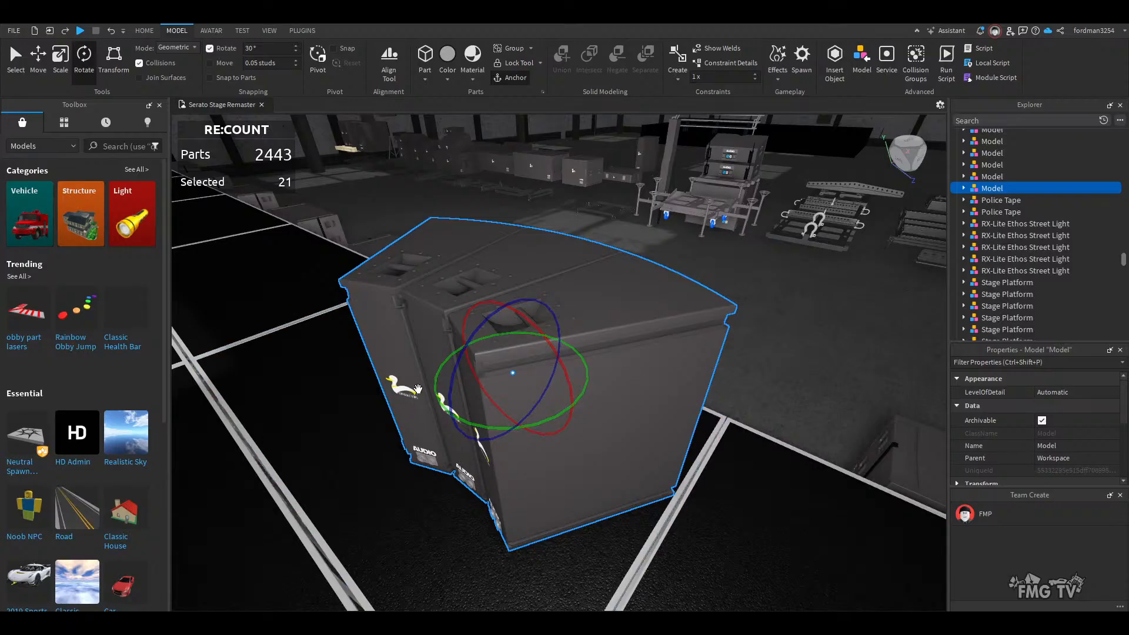
drag(437, 389, 446, 410)
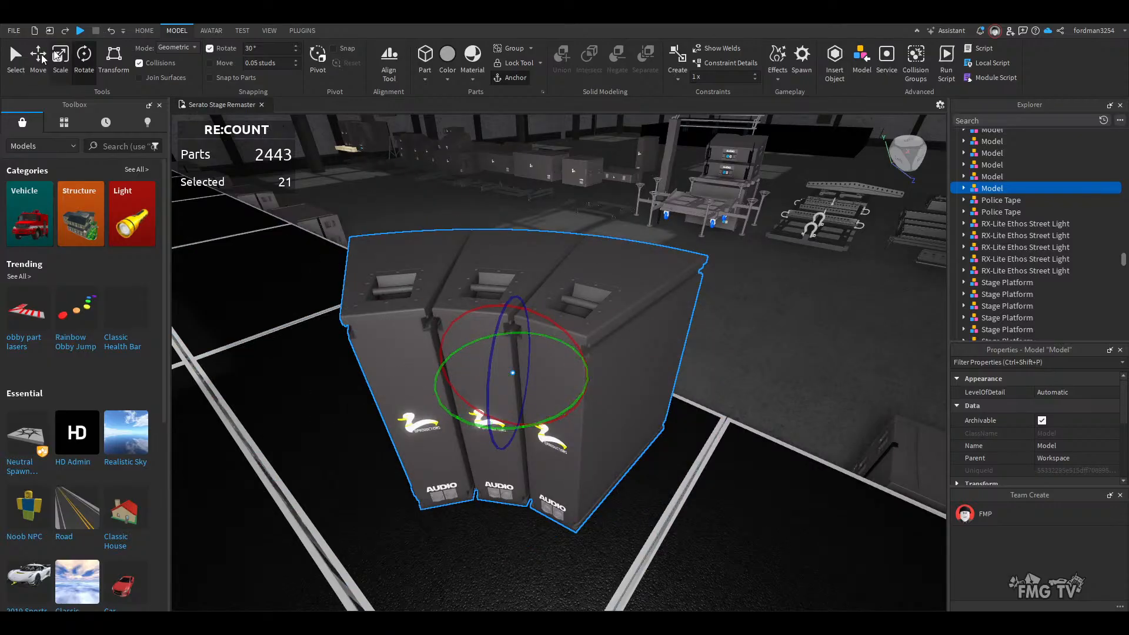
- Shift the original speaker cluster about 0.313 studs across its platform and settle its height on the deck
drag(581, 439, 631, 462)
drag(526, 336, 521, 330)
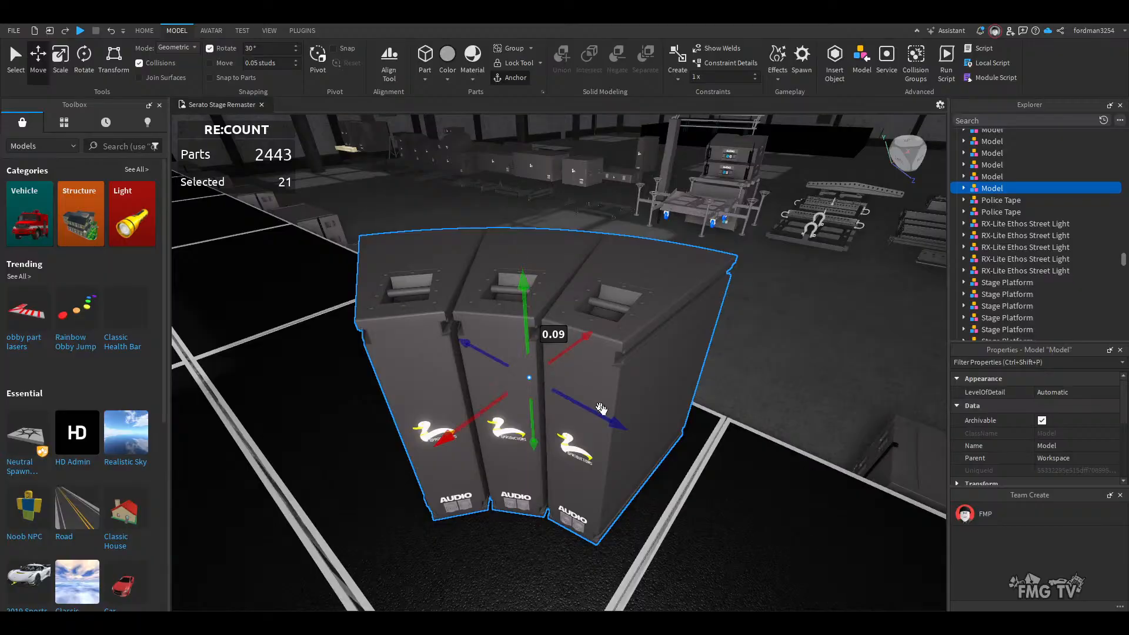
drag(610, 427, 624, 437)
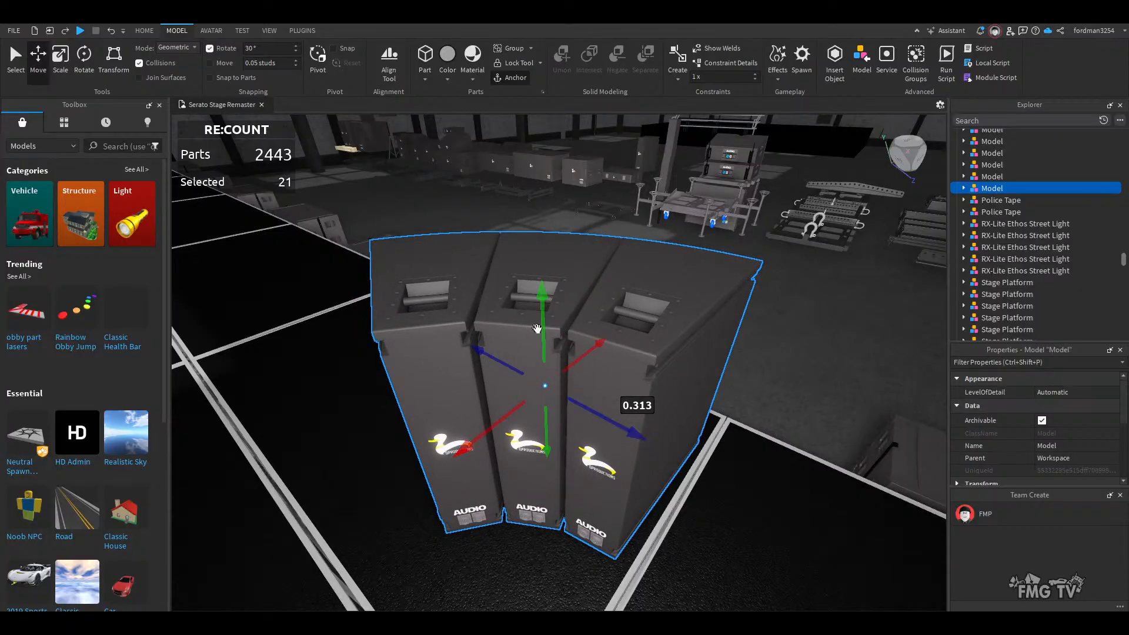
drag(537, 329, 663, 469)
- Try to nudge the original speaker cluster between the stage's front and back
right_drag(664, 471, 615, 539)
click(657, 555)
key(w)
key(w)
key(s)
key(w)
click(585, 421)
drag(684, 357, 690, 355)
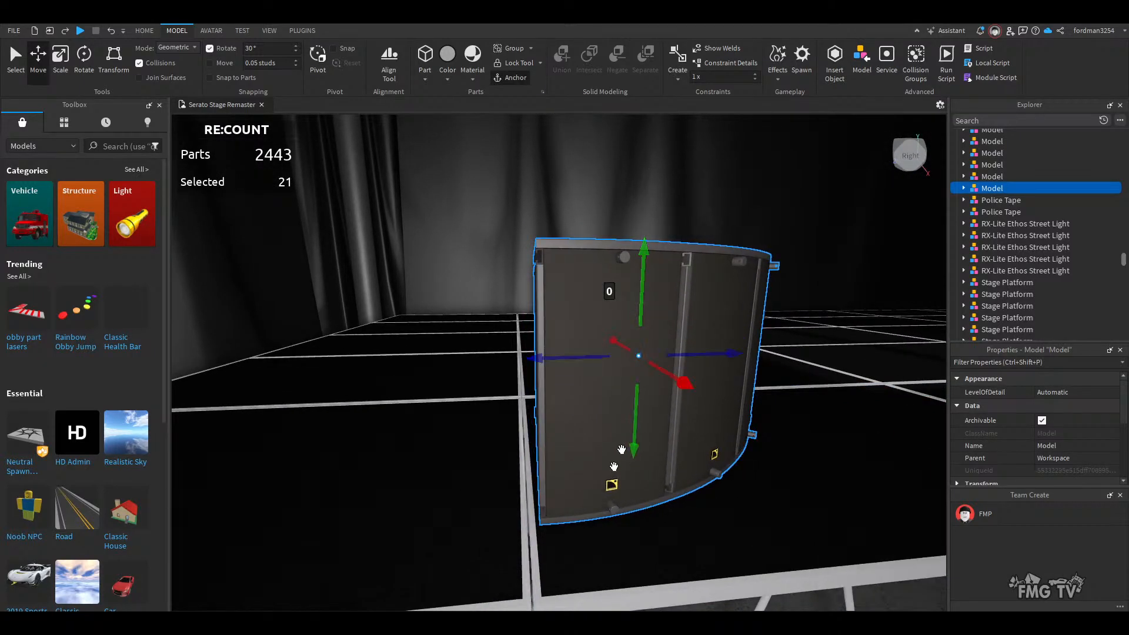
- Inspect the original speaker cluster up close and try to nudge it sideways along the stage front
right_drag(587, 552, 587, 552)
key(w)
key(w)
key(d)
key(a)
key(s)
key(w)
key(w)
key(w)
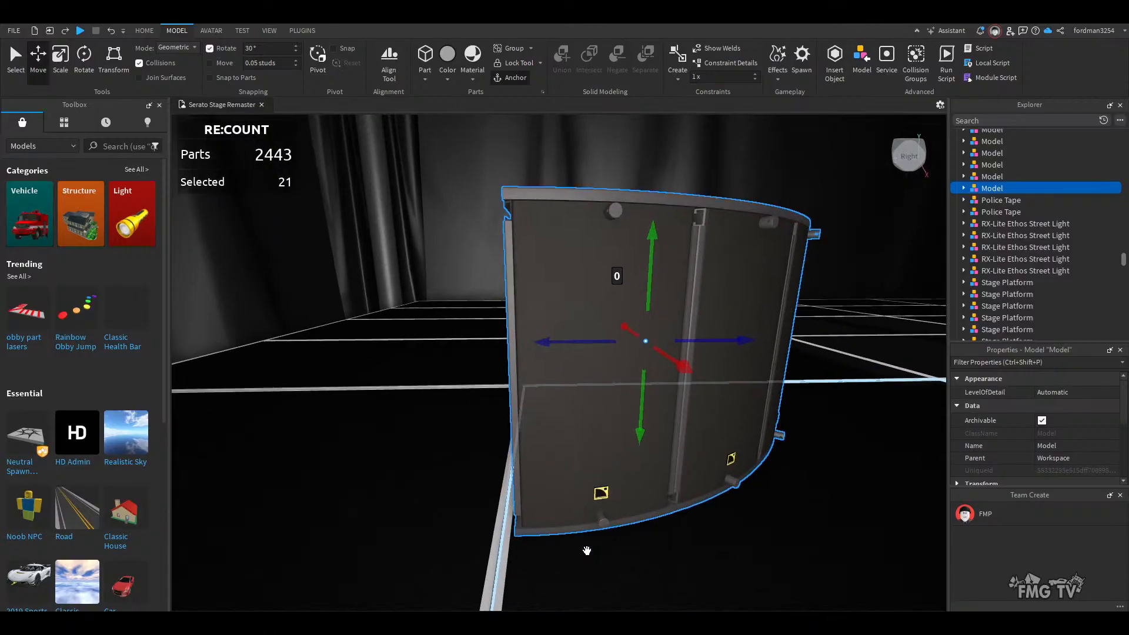
right_drag(570, 443, 570, 443)
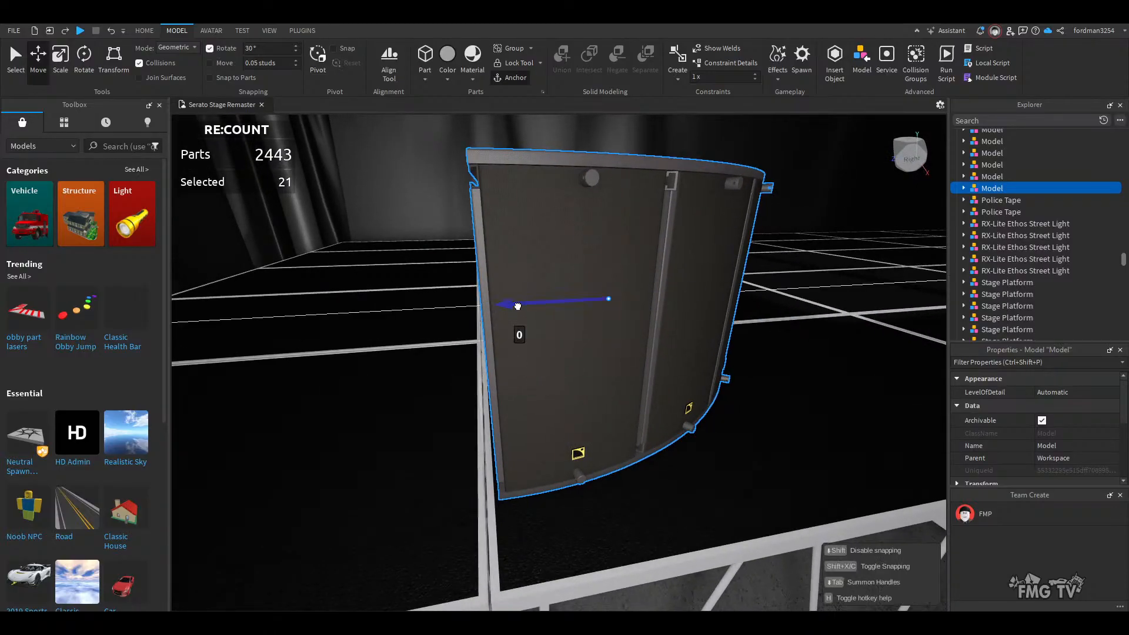
drag(518, 306, 519, 306)
- Examine both curved speaker clusters against the subwoofer stacks and the stage's front edge from several viewpoints
scroll(655, 491, down, 5)
right_drag(655, 492, 655, 494)
click(624, 532)
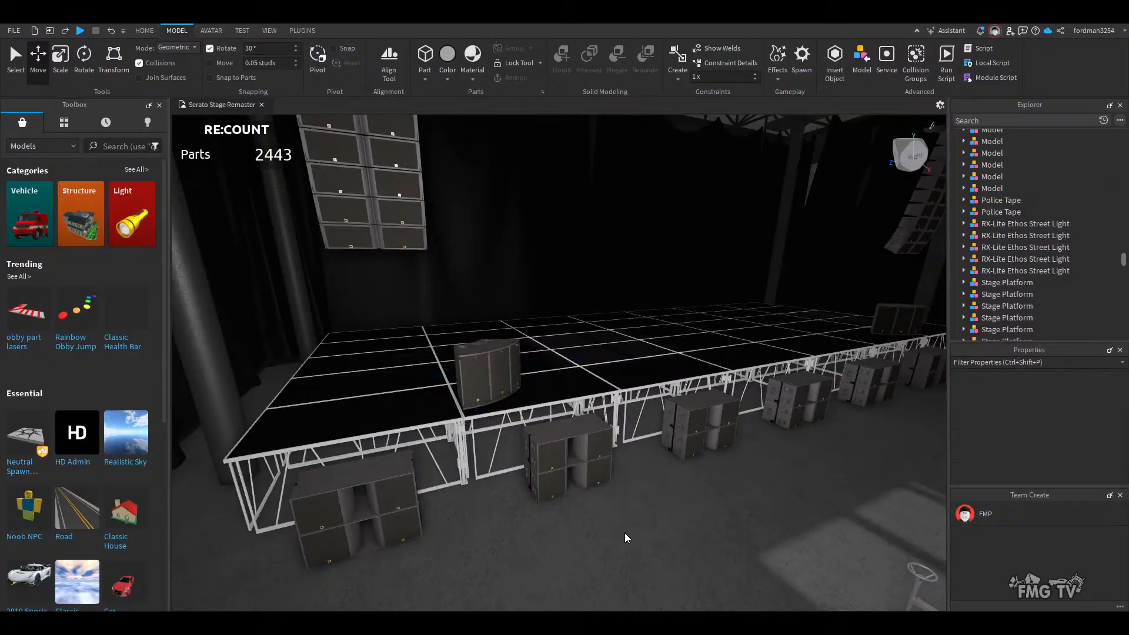
key(d)
right_drag(625, 533, 605, 520)
key(s)
key(w)
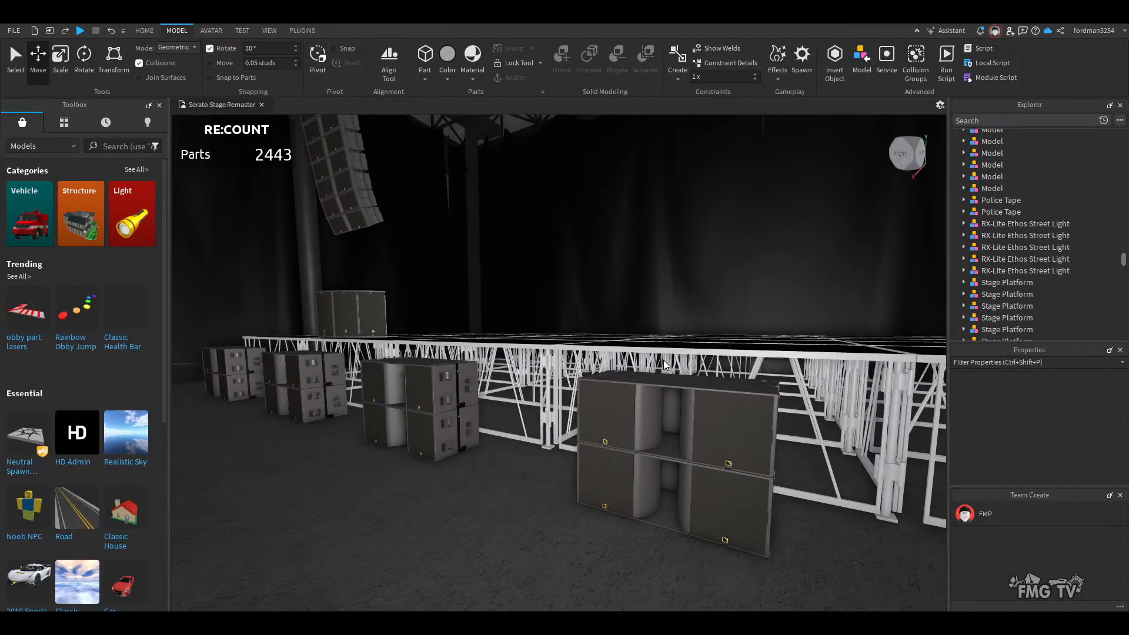
right_drag(664, 364, 664, 365)
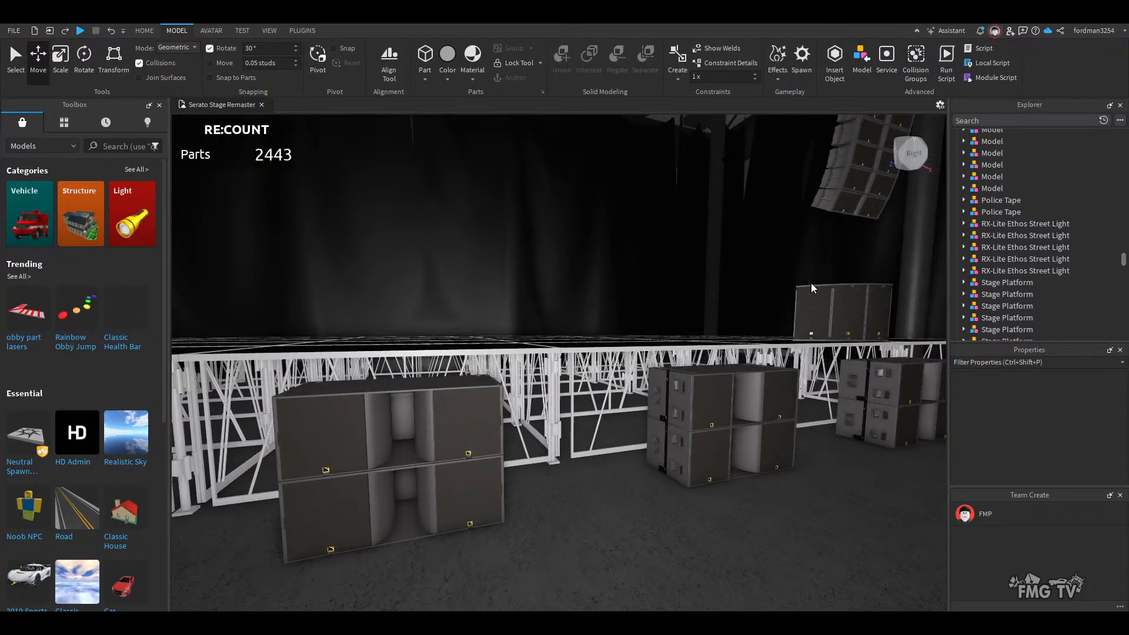
right_drag(720, 412, 719, 412)
key(e)
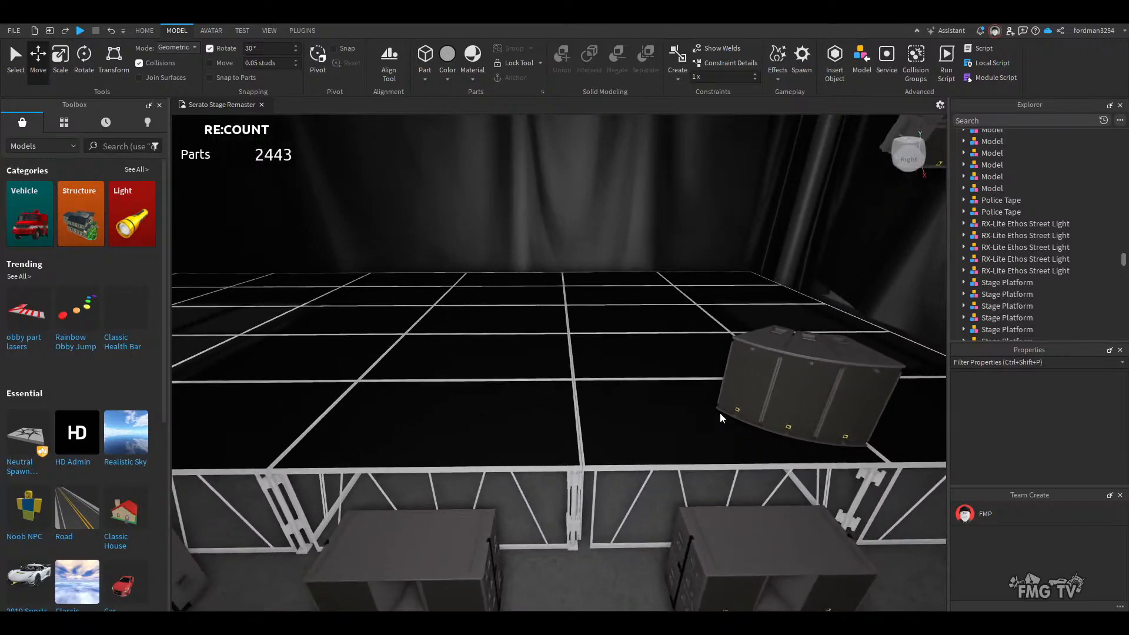
scroll(719, 411, down, 5)
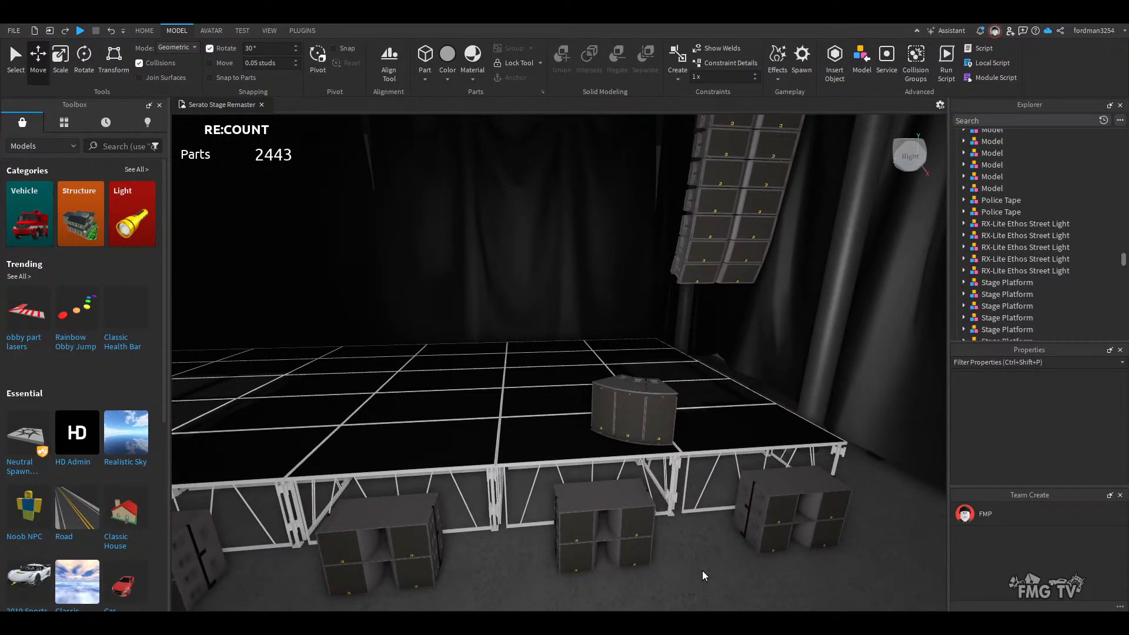
- Paste a copy of the curved speaker cluster centred on its front stage platform and delete the original cluster
scroll(707, 560, up, 4)
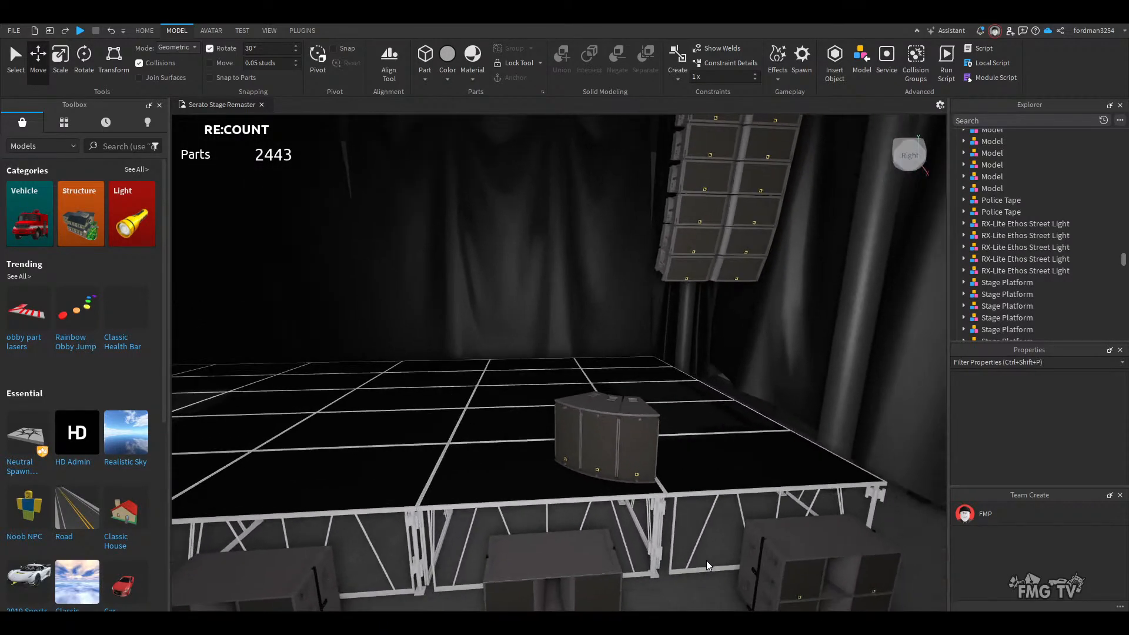
scroll(602, 454, up, 3)
right_drag(602, 454, 602, 454)
key(a)
click(584, 421)
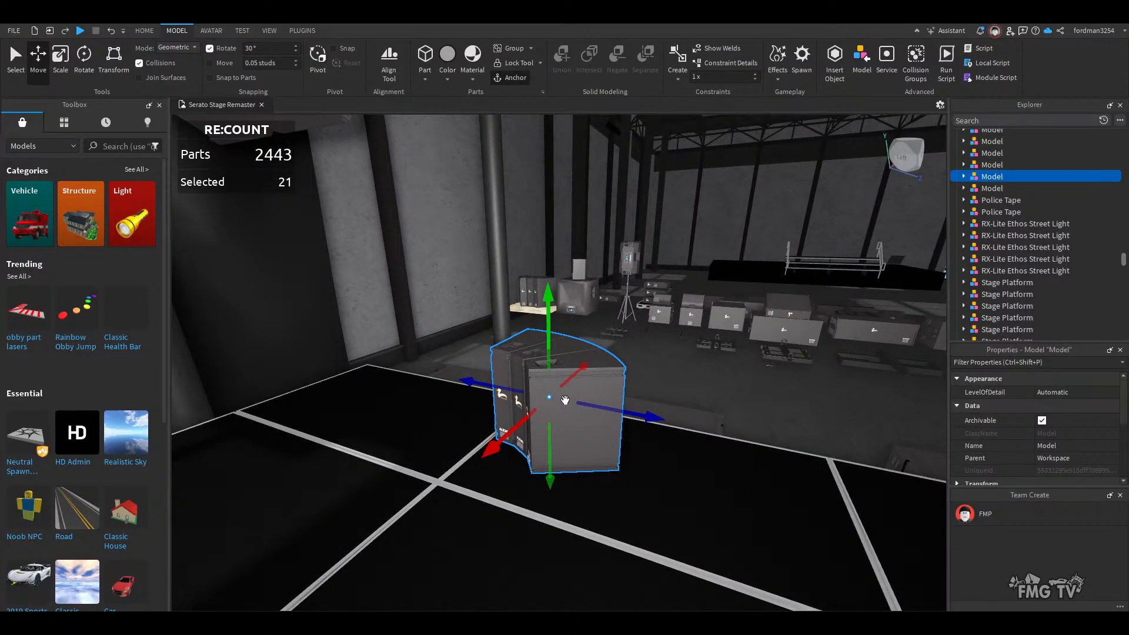
click(642, 496)
click(565, 403)
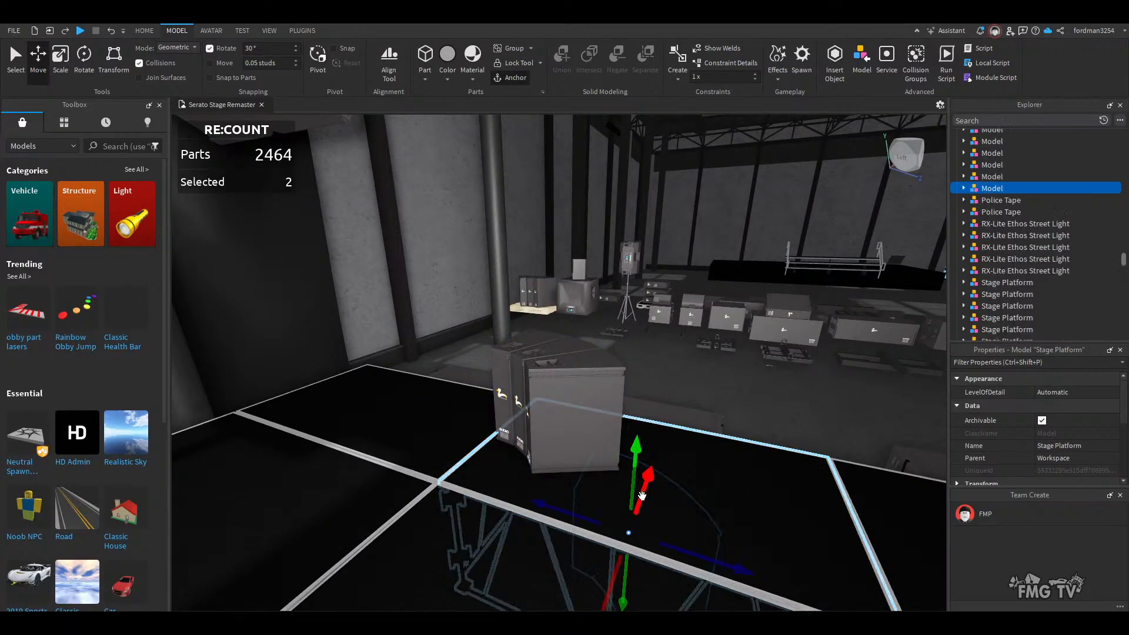
key(Delete)
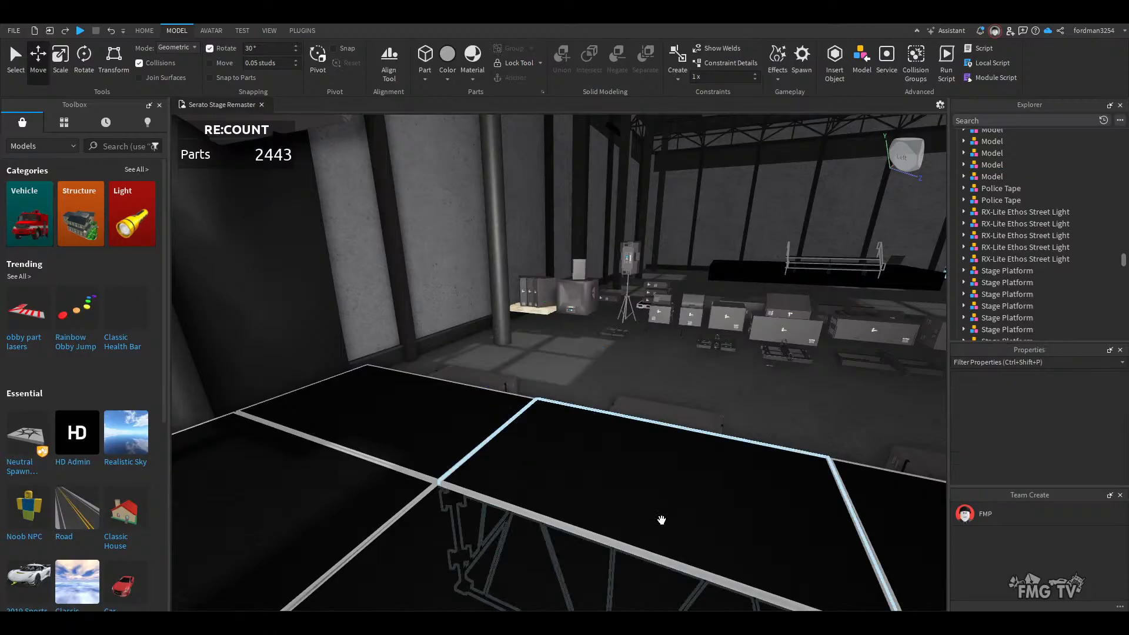
- Raise the pasted speaker cluster 4.557 studs out of the platform onto the stage deck
right_drag(660, 521, 662, 521)
click(532, 436)
right_drag(545, 464, 546, 464)
scroll(535, 429, down, 5)
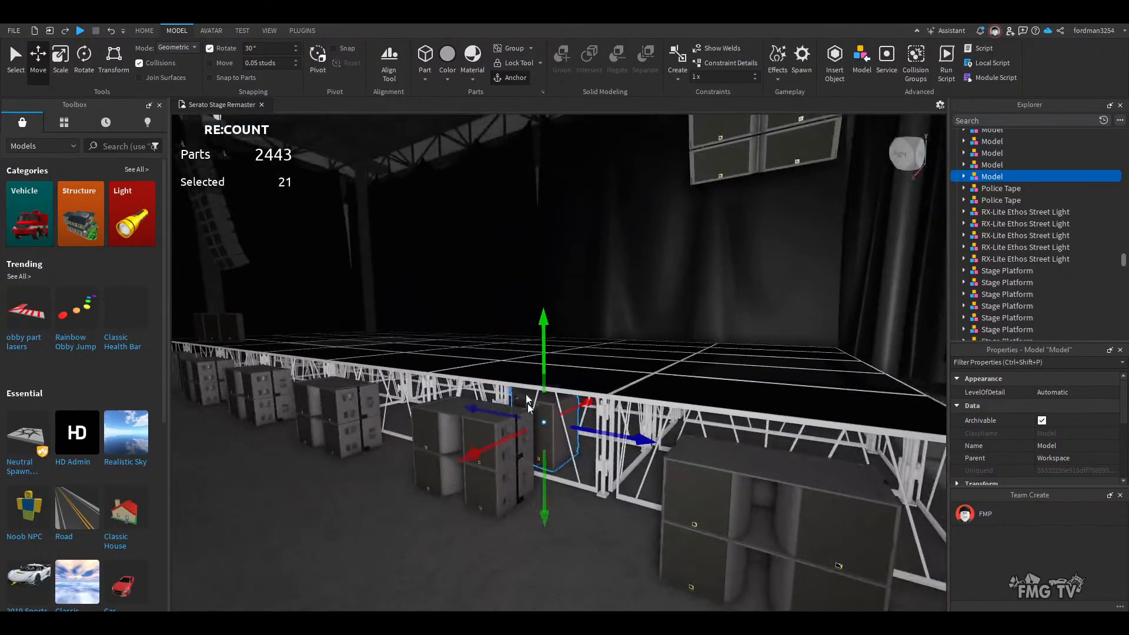
drag(539, 336, 539, 249)
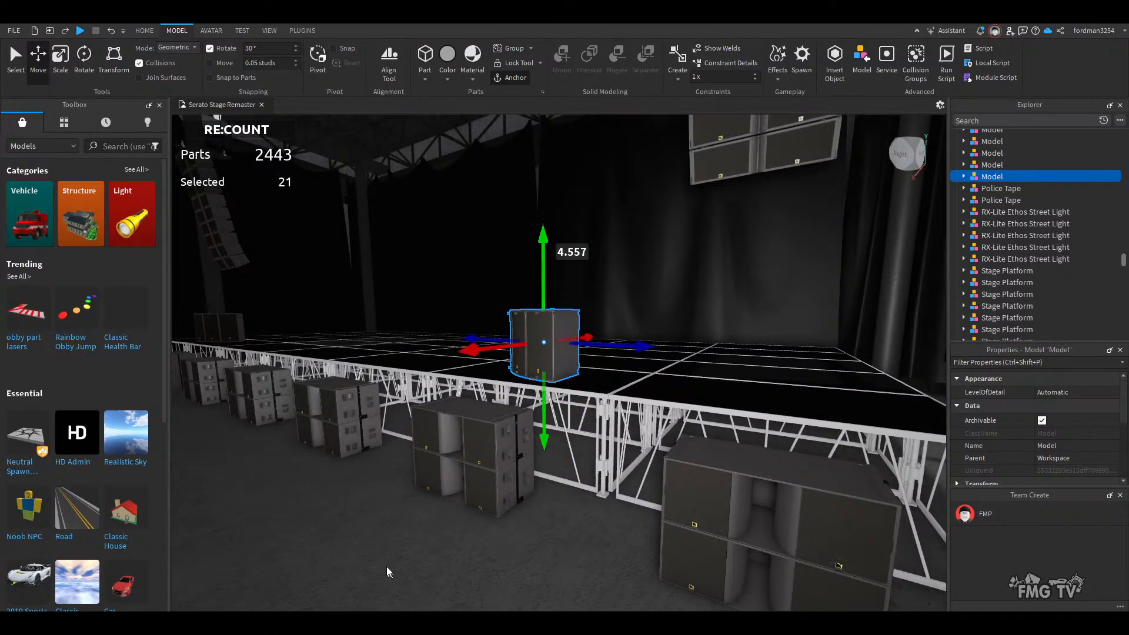
click(471, 541)
right_drag(471, 542, 471, 541)
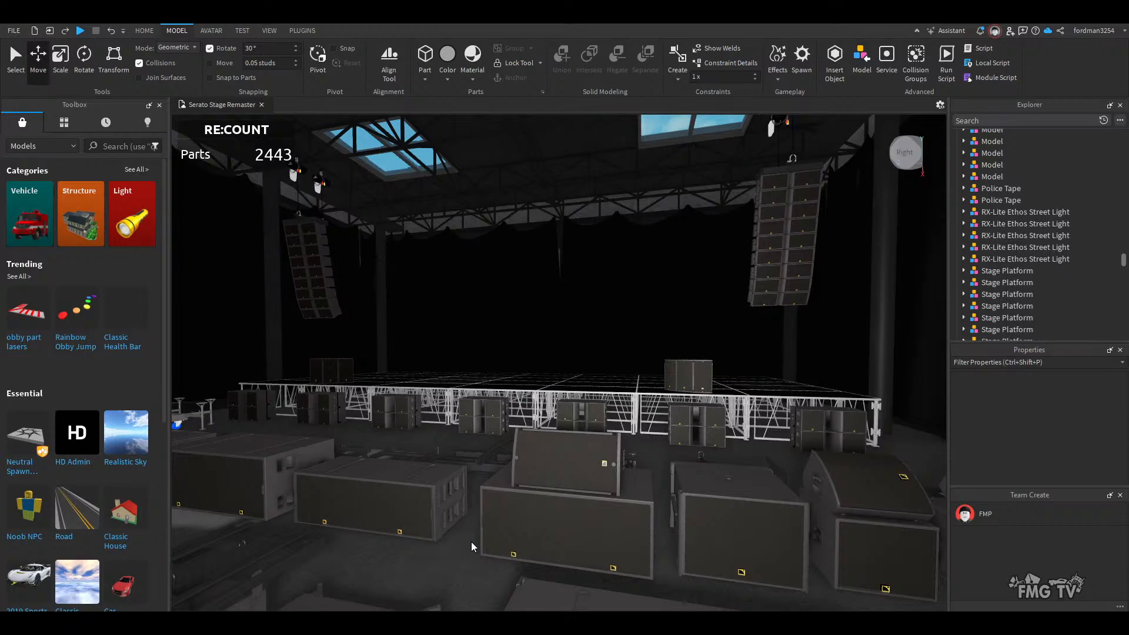
- Paste a copy of the opposite side's curved speaker cluster centred on its front platform and delete the old cluster
key(w)
right_drag(428, 525, 425, 524)
key(s)
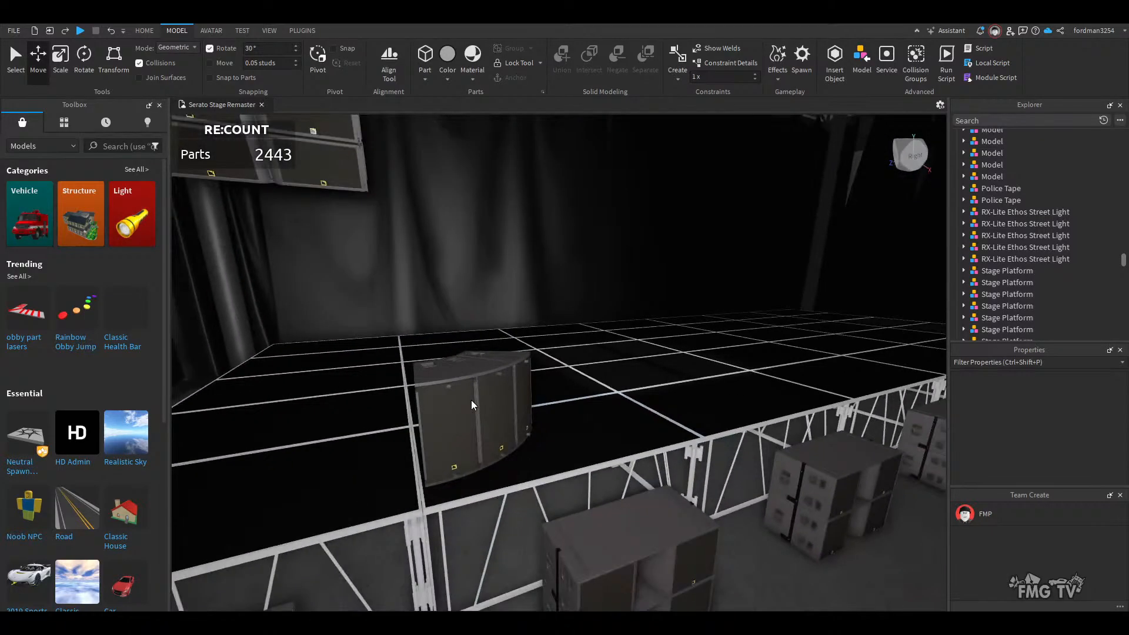
scroll(471, 400, up, 3)
scroll(500, 420, down, 2)
scroll(513, 407, up, 5)
right_drag(517, 417, 520, 417)
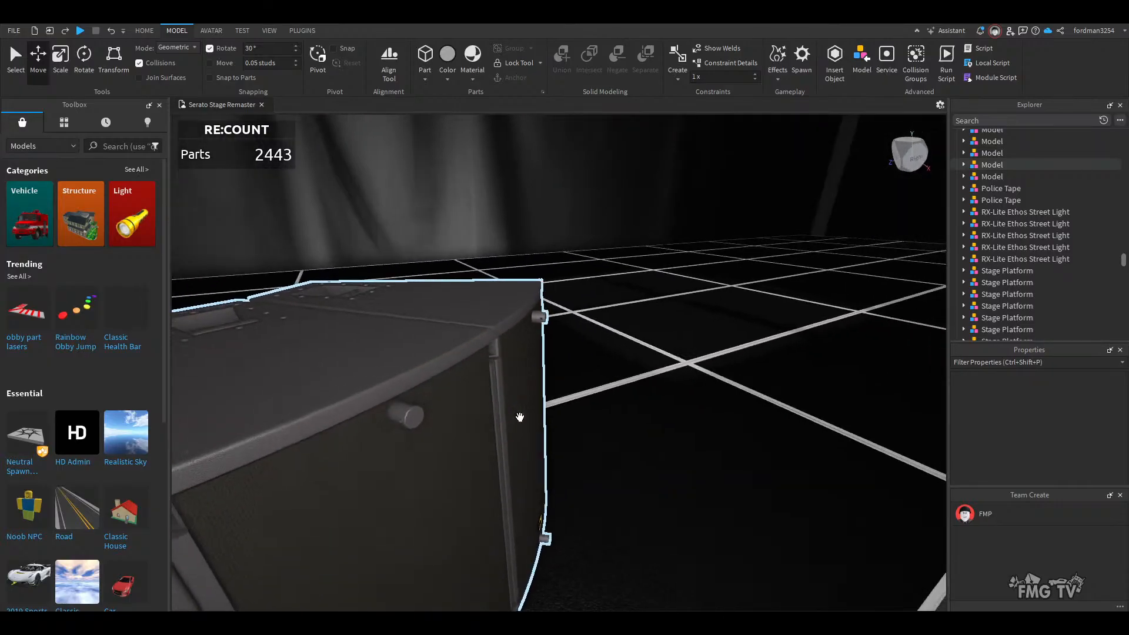
click(519, 417)
right_drag(645, 511, 643, 511)
scroll(642, 512, down, 4)
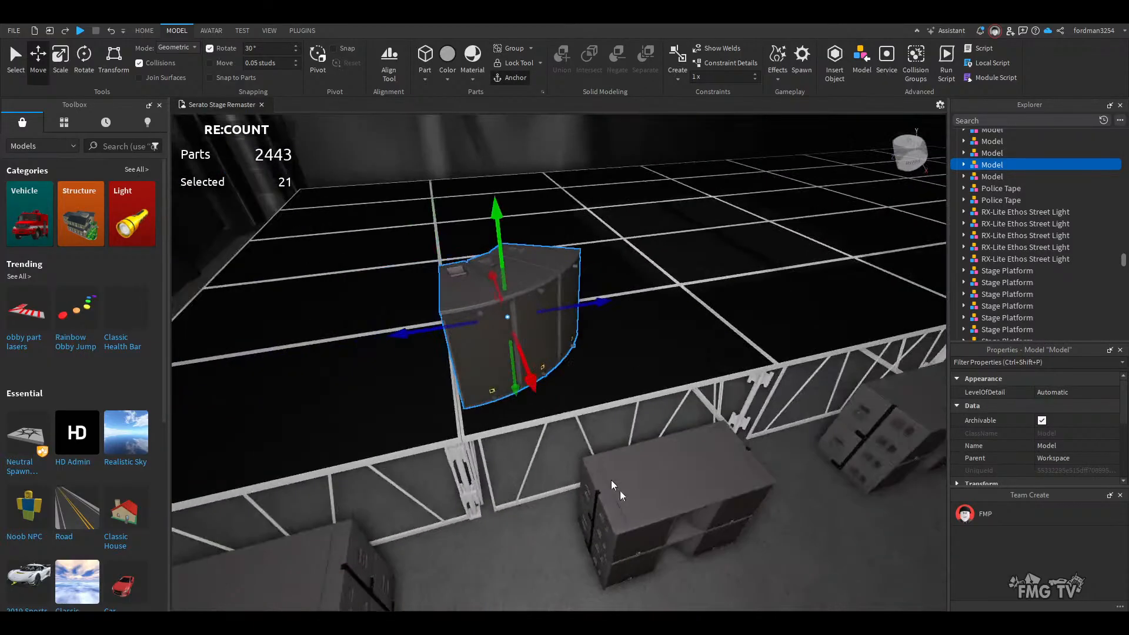
scroll(651, 370, up, 6)
click(617, 373)
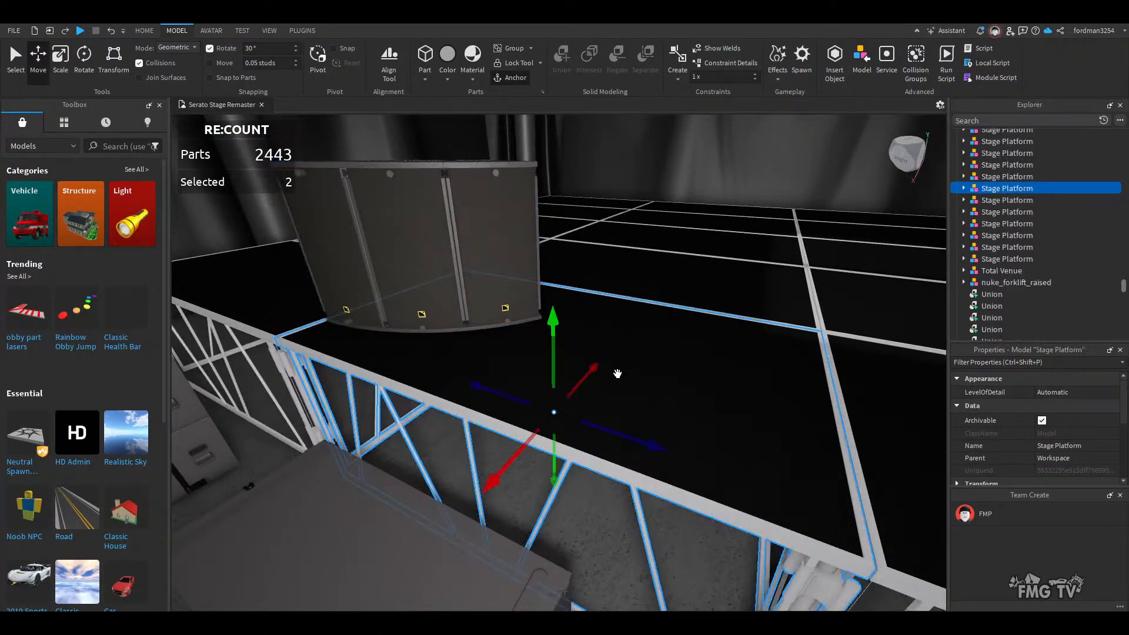
click(461, 269)
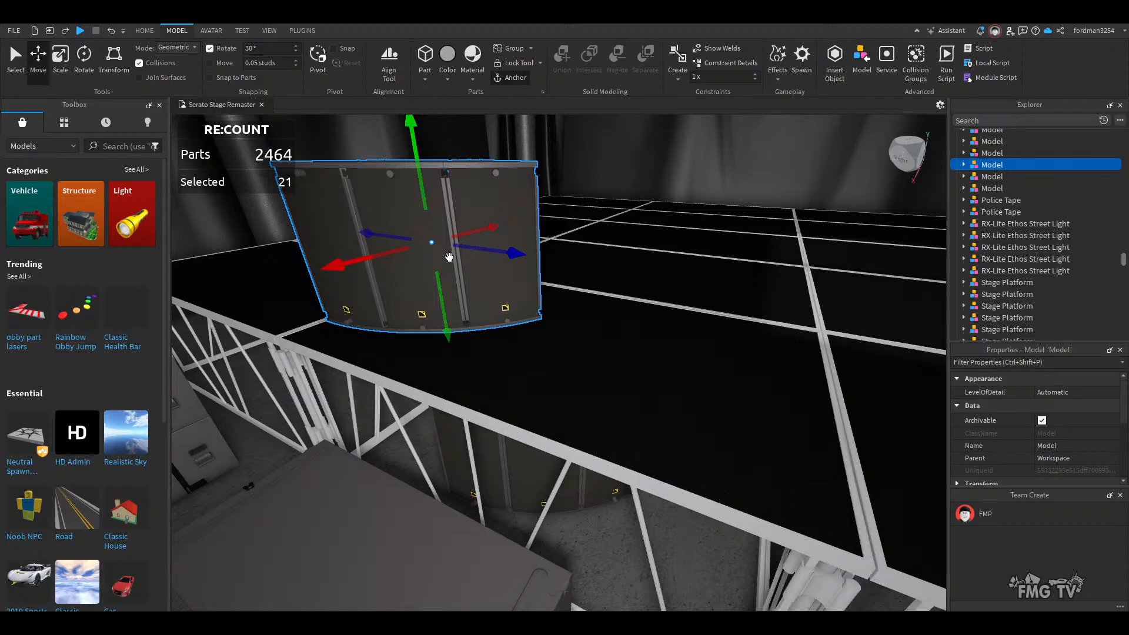
key(Delete)
- Raise this pasted cluster 4.557 studs onto the deck and shift it 2.81 studs toward the stage's outer side
right_drag(517, 494, 515, 449)
scroll(517, 494, up, 4)
scroll(517, 492, up, 3)
click(500, 475)
scroll(502, 477, down, 5)
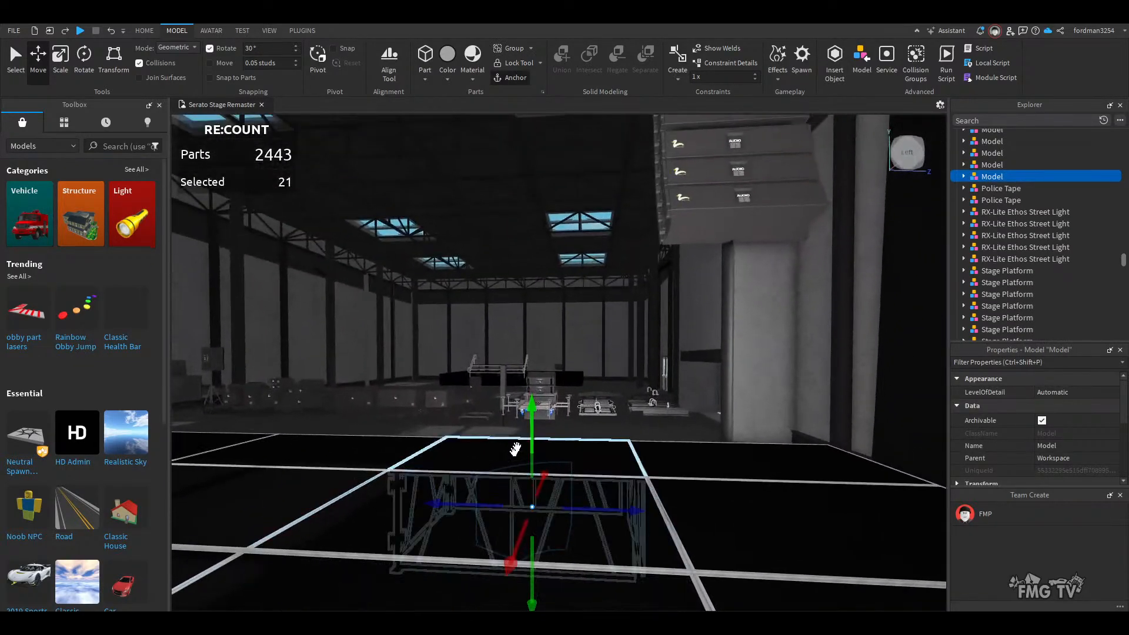
drag(530, 446, 524, 335)
key(Delete)
key(ctrl+z)
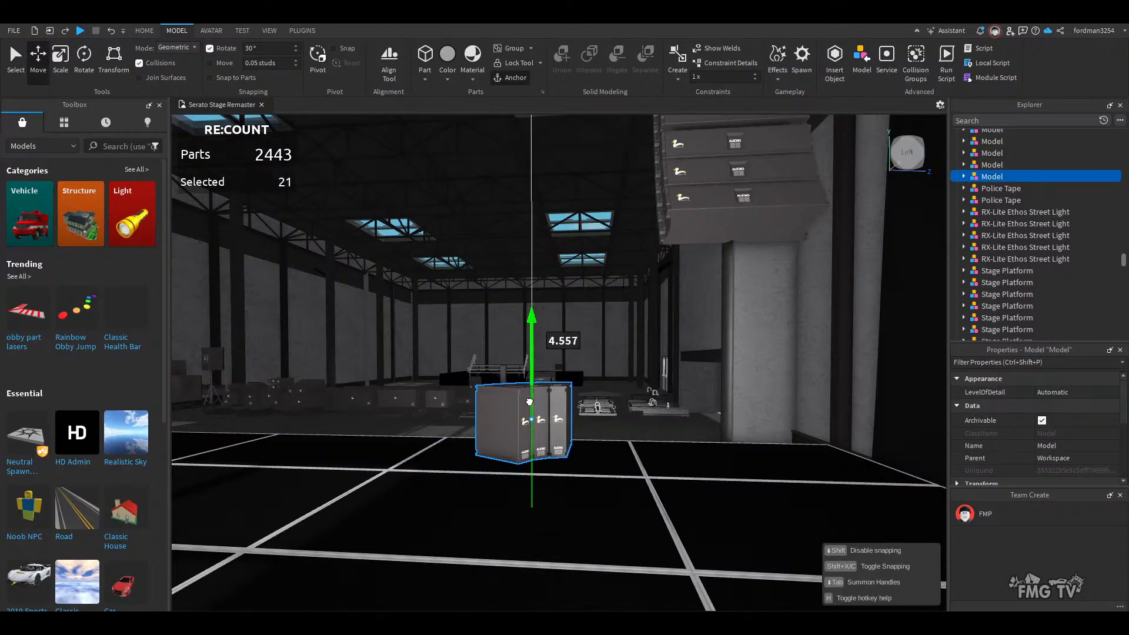
drag(529, 402, 530, 408)
drag(612, 421, 666, 421)
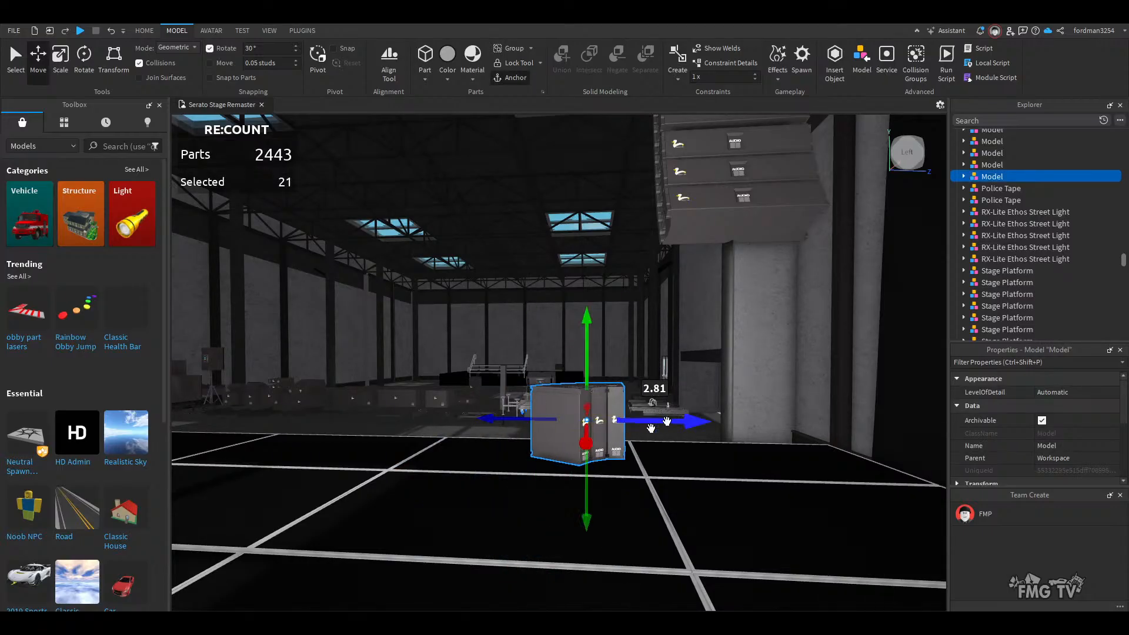
- Shift the speaker cluster on the other side of the stage outward along the front, close to the platform seam
key(w)
right_drag(500, 487, 499, 487)
key(s)
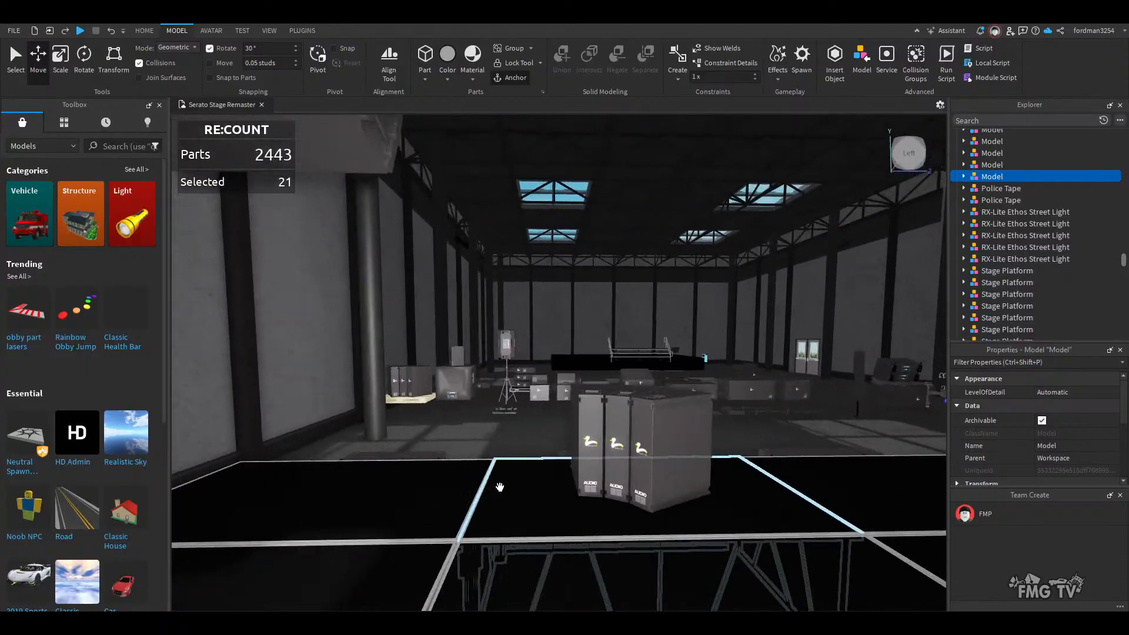
key(w)
click(617, 469)
drag(539, 467, 408, 467)
key(d)
right_drag(577, 533, 616, 515)
click(616, 517)
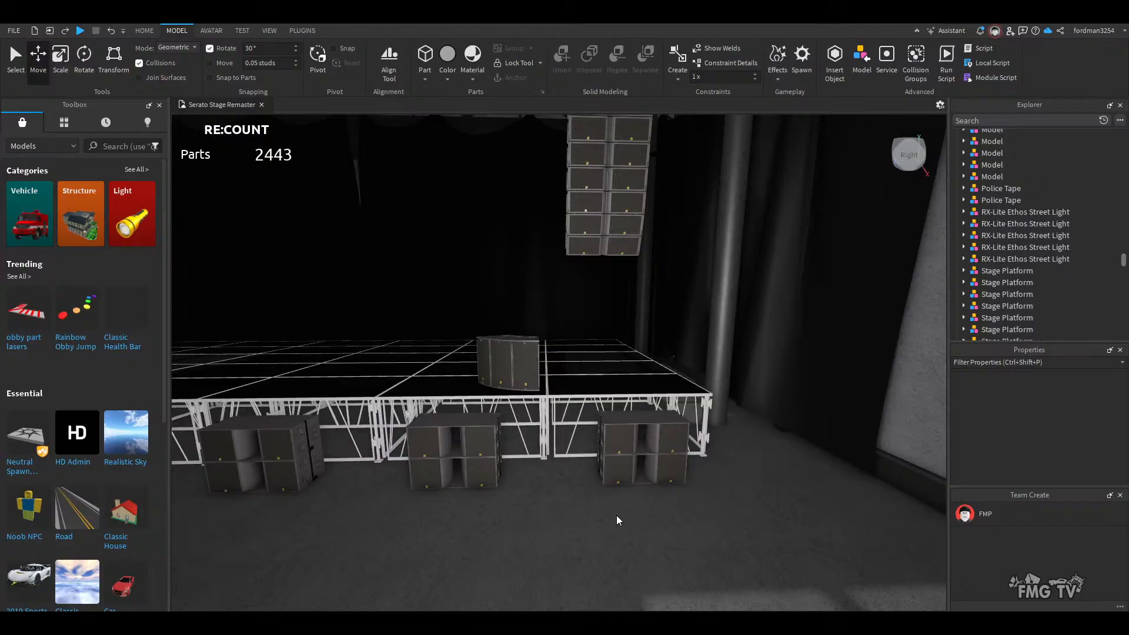
- Examine the shifted speaker cluster's position against the platform seam and the stage's front edge
key(w)
right_drag(602, 505, 602, 505)
scroll(603, 506, down, 3)
scroll(602, 505, down, 2)
scroll(602, 505, up, 4)
scroll(602, 506, down, 1)
scroll(556, 446, up, 2)
key(a)
scroll(471, 365, down, 3)
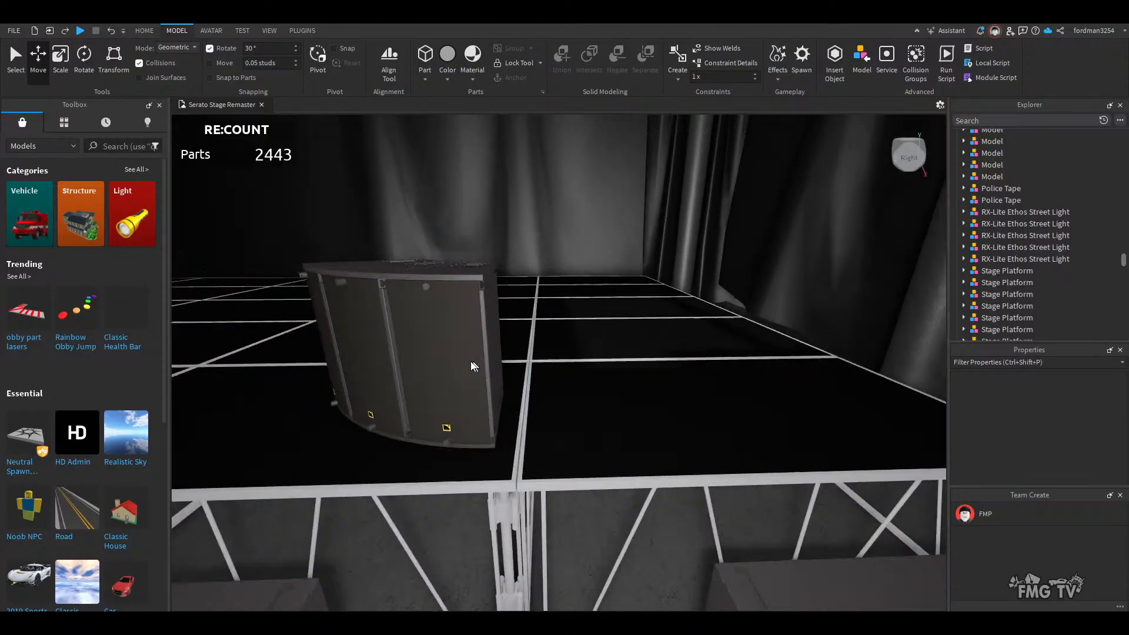
- Copy the shifted speaker cluster and paste it centred on the neighbouring corner platform of the stage front
scroll(471, 376, up, 3)
right_drag(481, 415, 481, 415)
scroll(481, 415, down, 3)
click(493, 395)
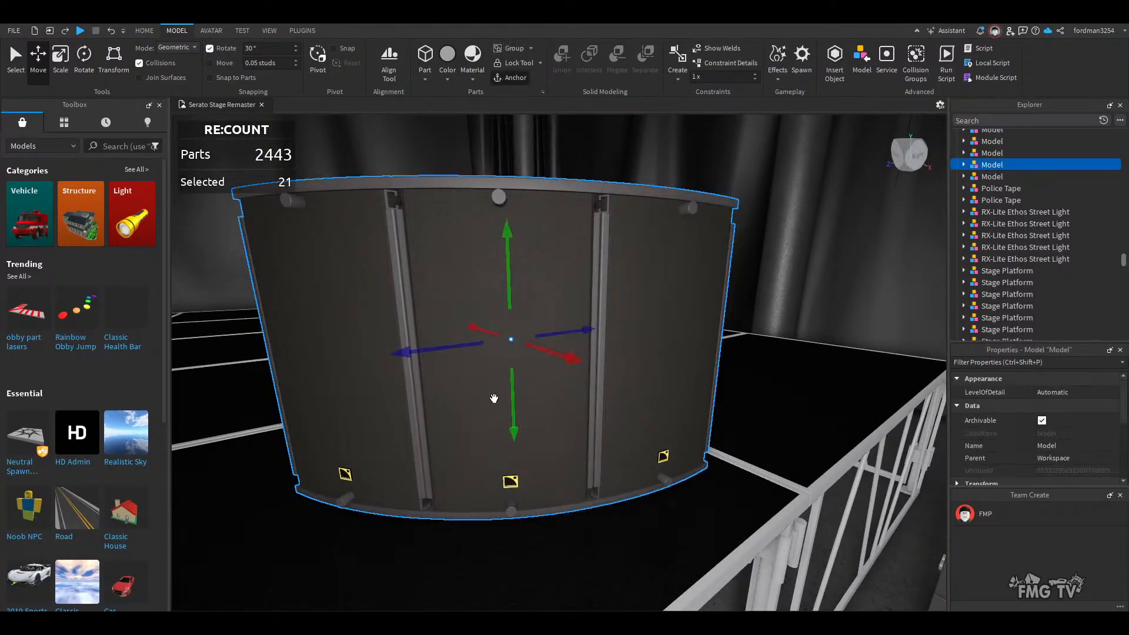
right_drag(570, 448, 573, 452)
scroll(613, 439, down, 3)
scroll(612, 441, up, 5)
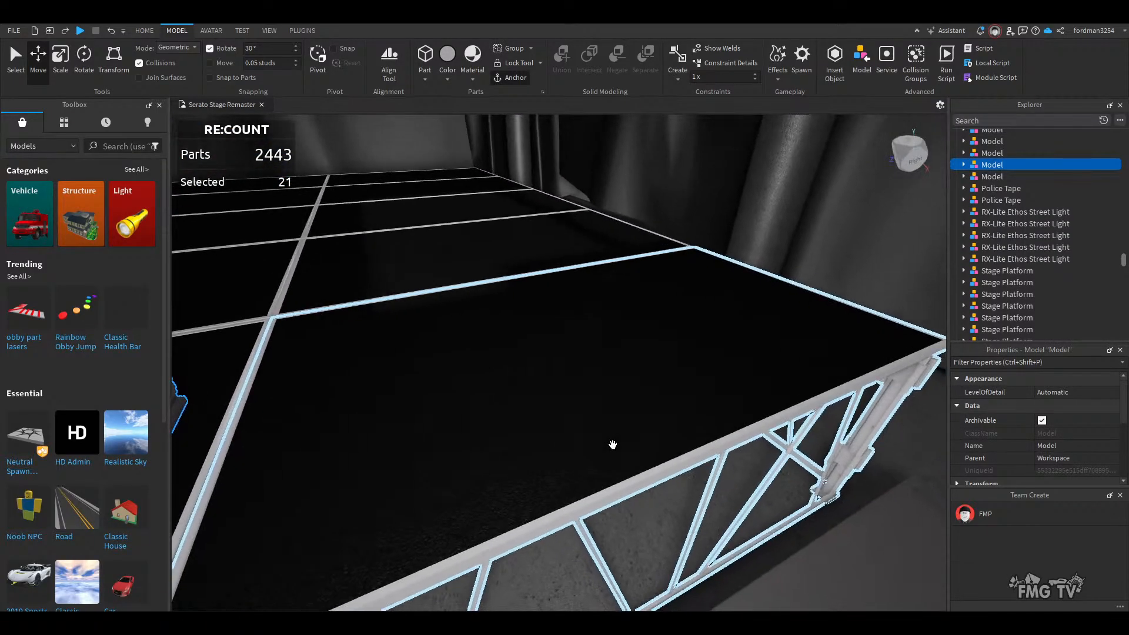
click(609, 434)
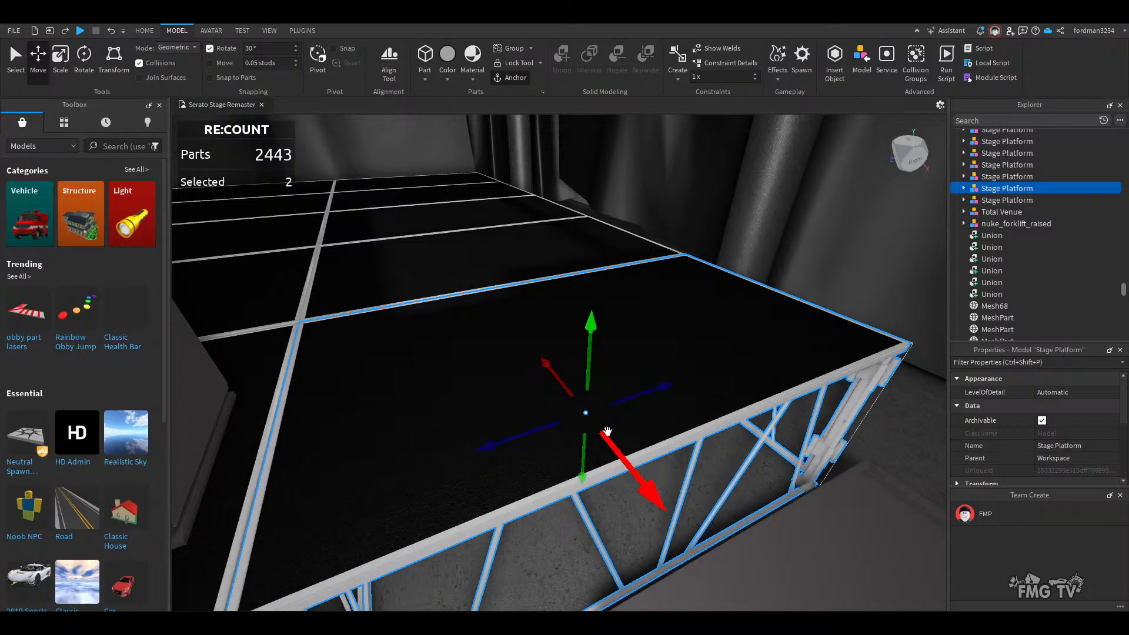
click(607, 431)
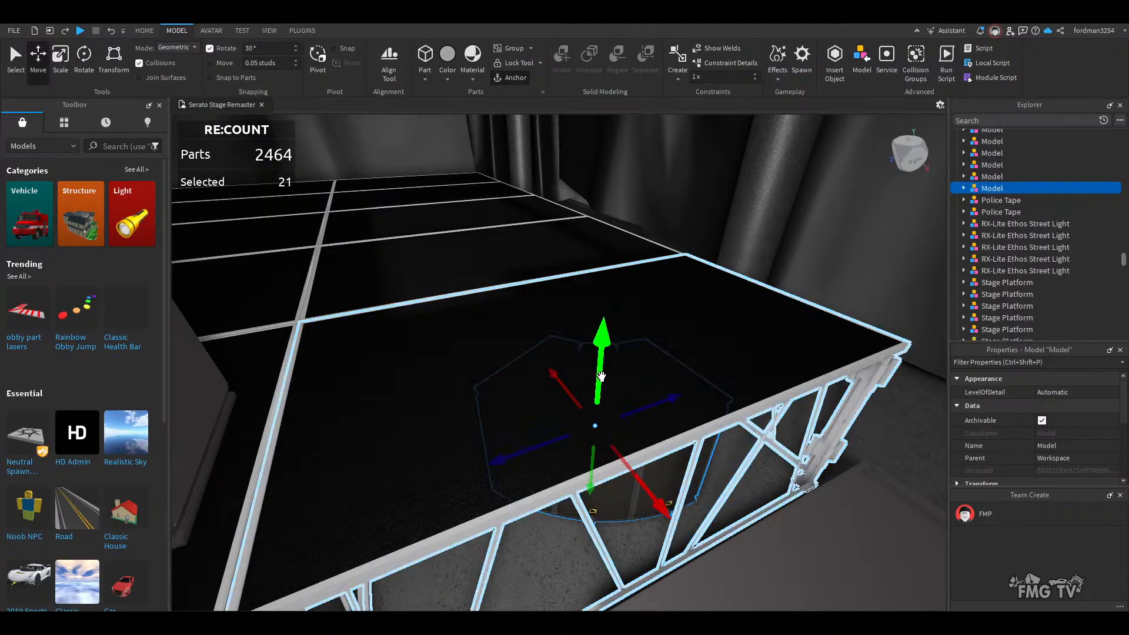
- Raise the pasted speaker cluster 4.557 studs so it stands on the corner platform's deck
drag(597, 376, 580, 356)
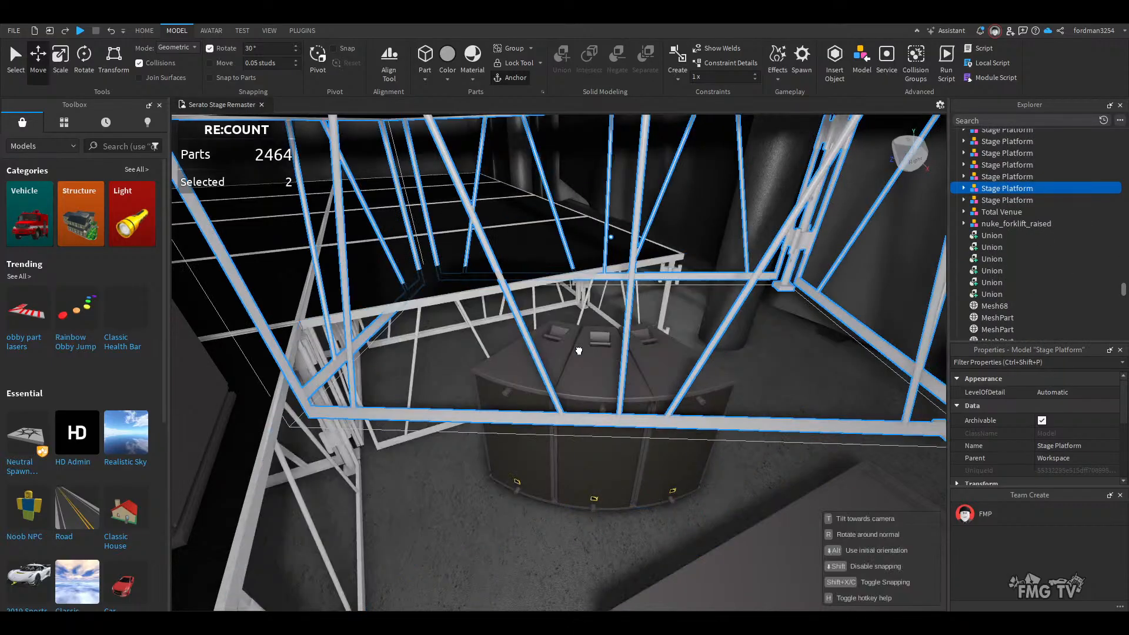
click(579, 351)
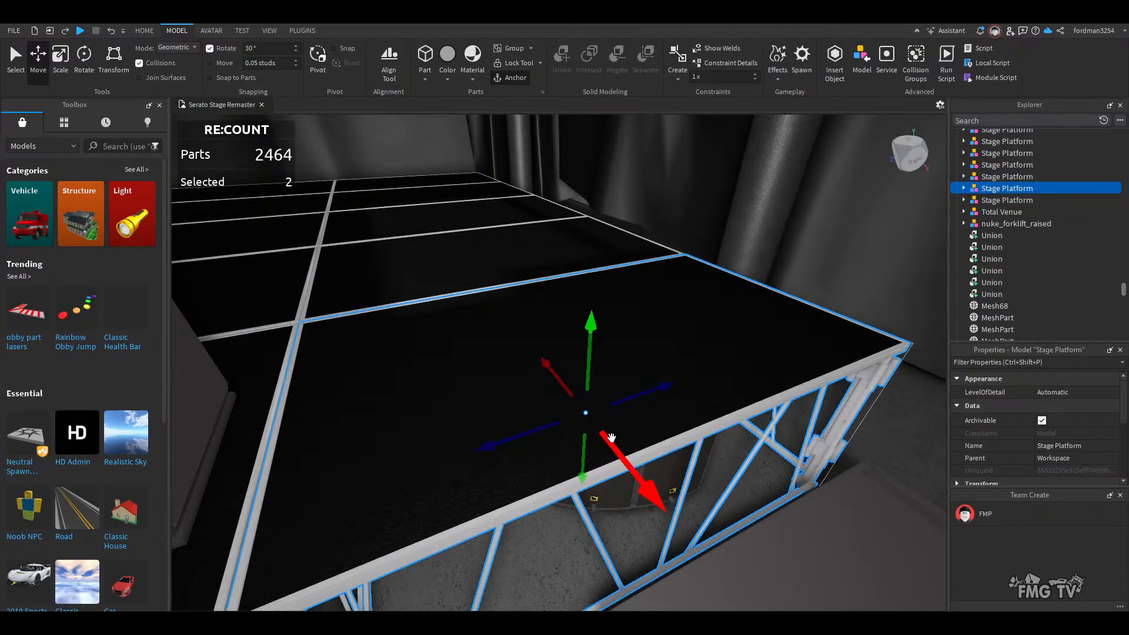
click(612, 438)
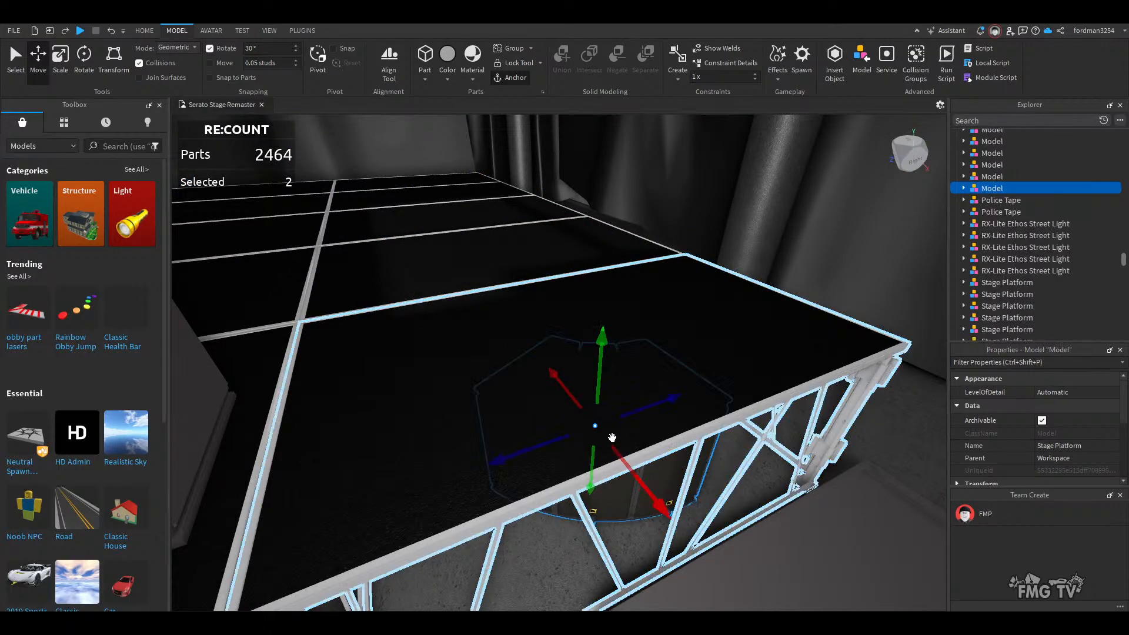
drag(610, 386, 578, 295)
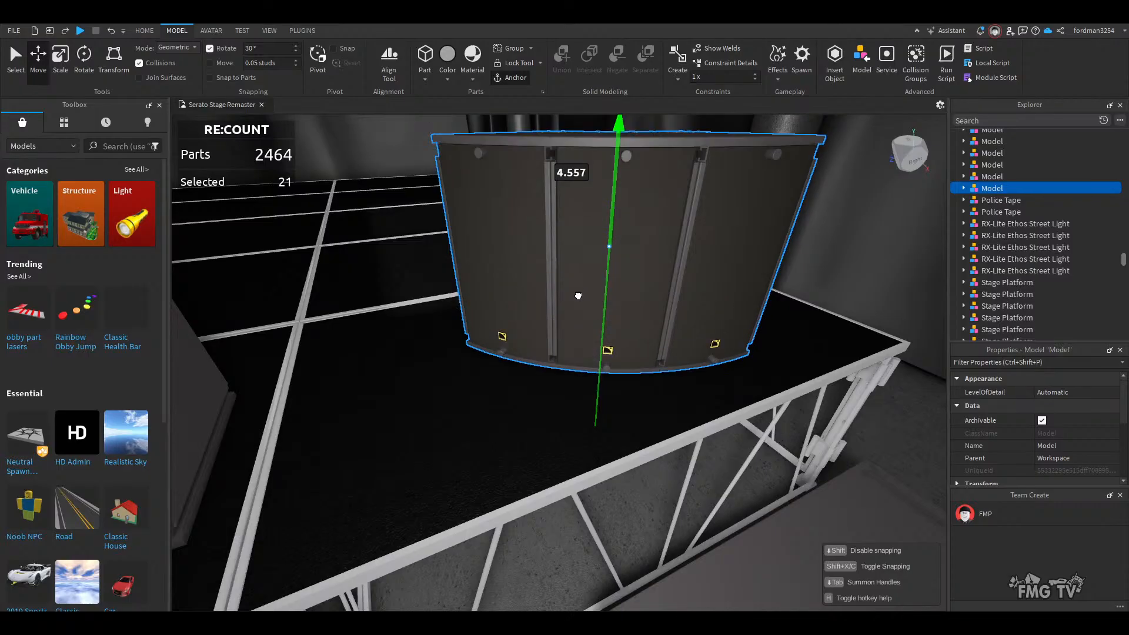
scroll(592, 434, down, 5)
right_drag(591, 435, 548, 463)
click(399, 535)
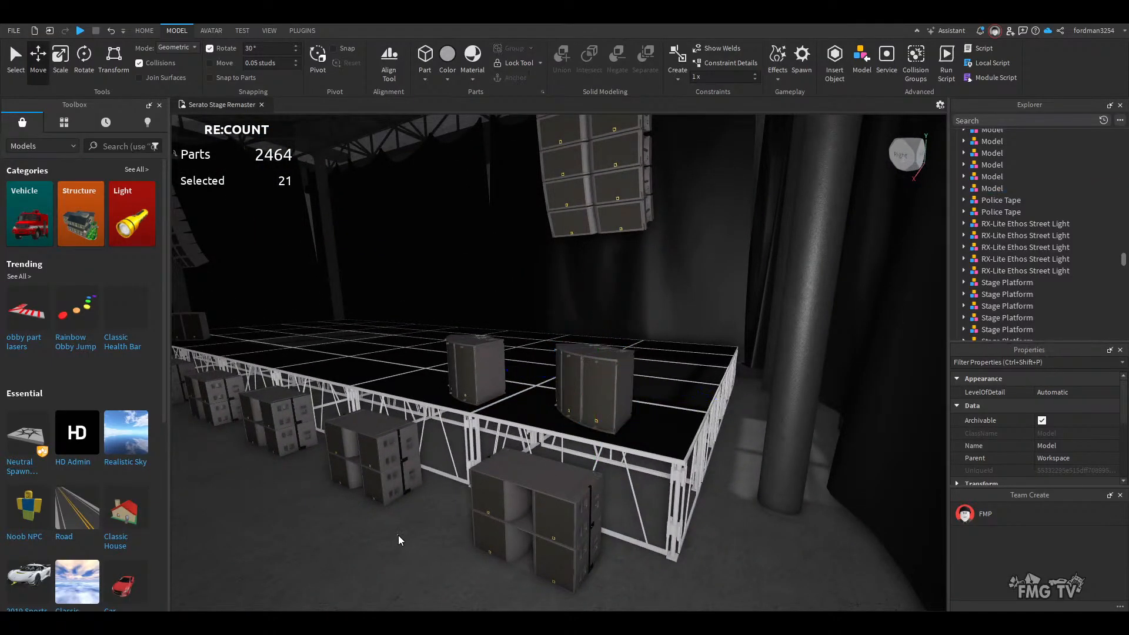
- Set the rotation snap to 7.5° and turn the corner platform's speaker cluster about its vertical axis
click(545, 496)
key(f)
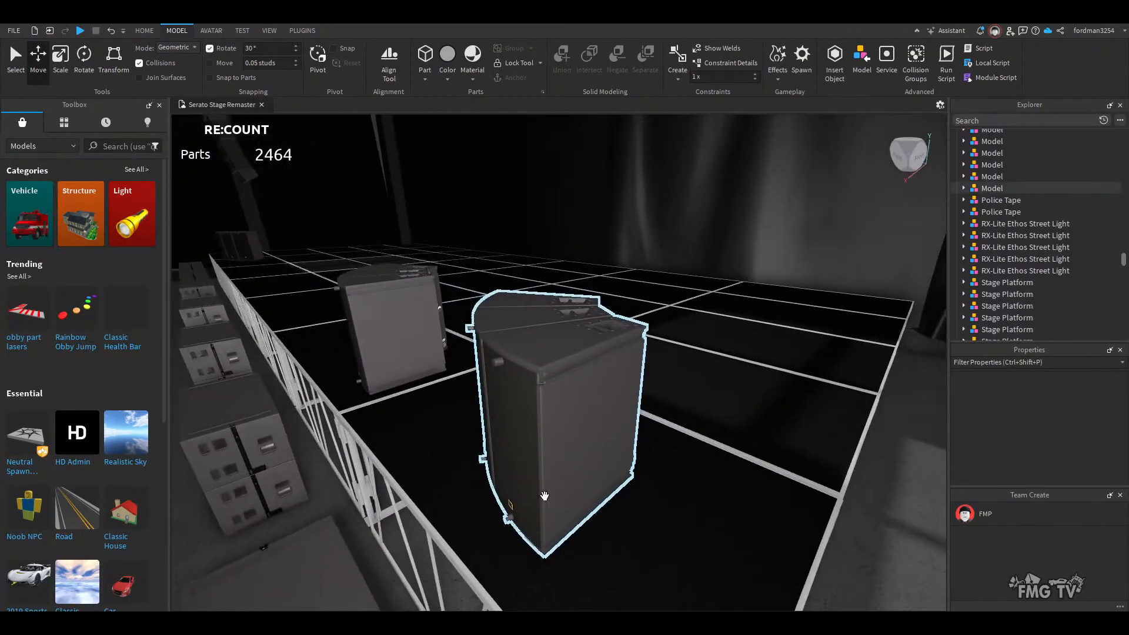
right_drag(544, 496, 544, 496)
key(a)
scroll(545, 496, down, 3)
scroll(589, 412, up, 4)
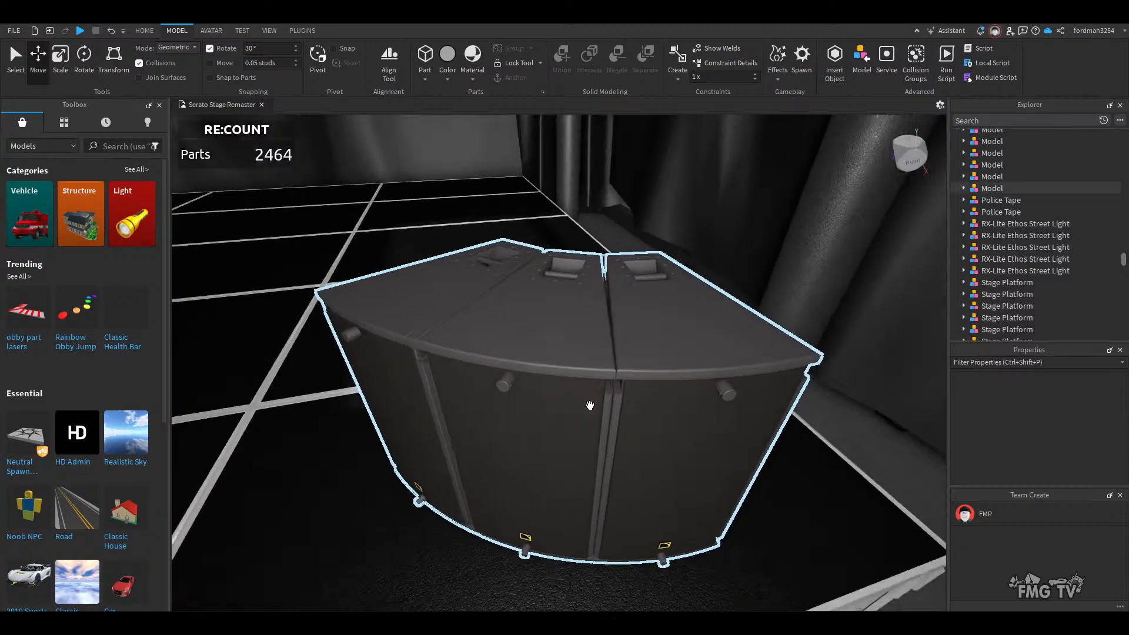
right_drag(590, 406, 589, 405)
key(a)
click(590, 405)
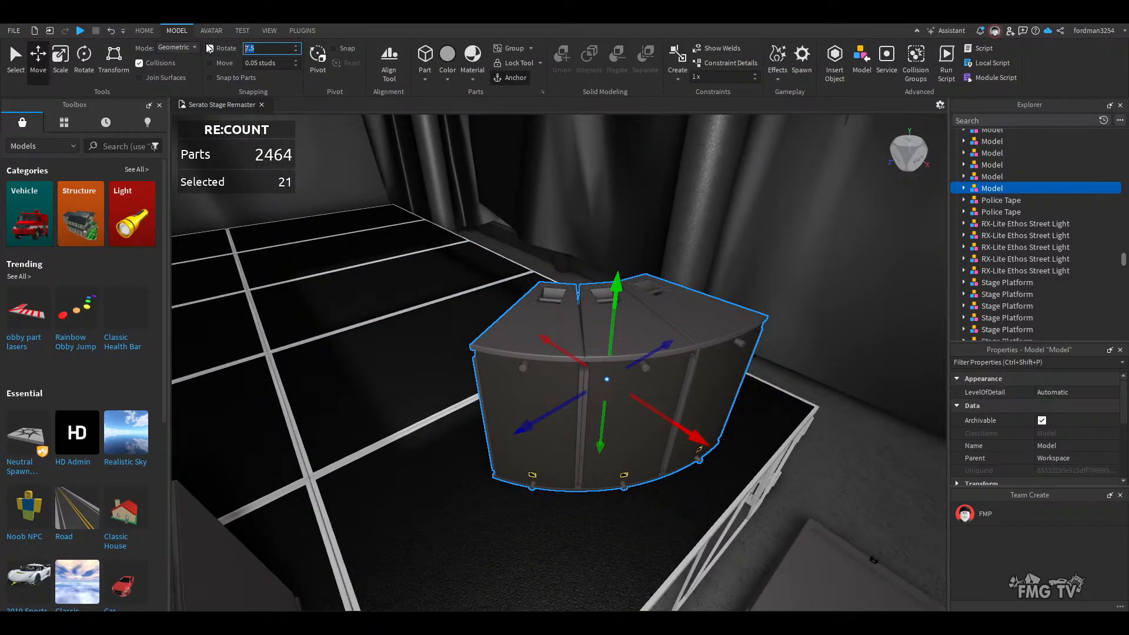
click(84, 70)
drag(529, 391, 531, 385)
right_drag(615, 465, 619, 462)
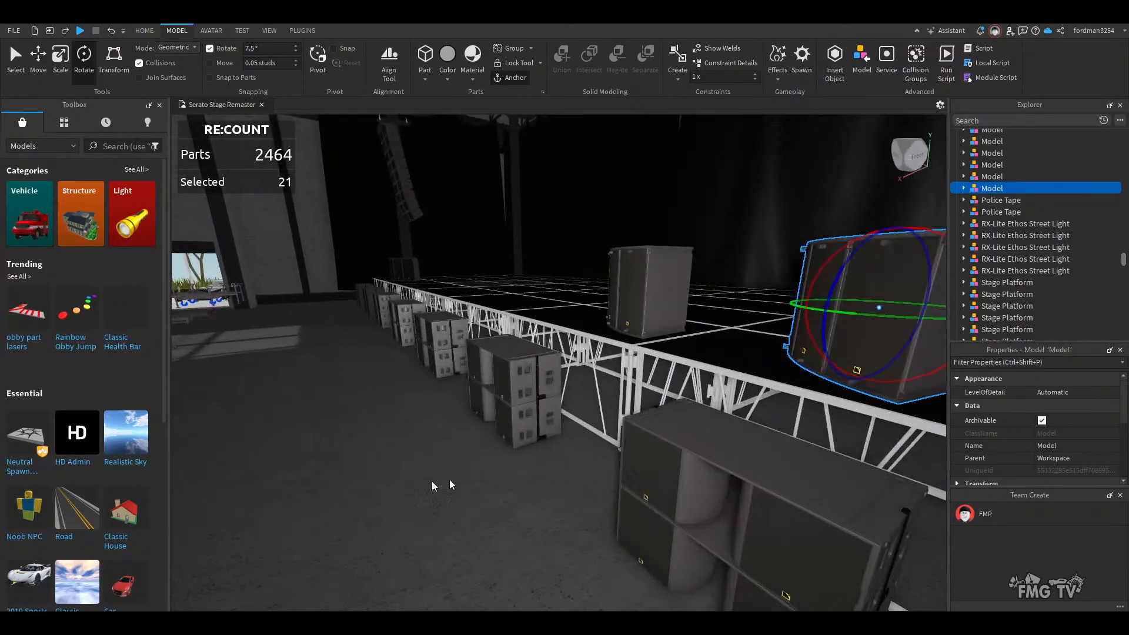
- Compare the two neighbouring speaker clusters from the front and delete the inner one, keeping the corner platform's cluster
click(462, 481)
right_drag(462, 481, 461, 481)
key(s)
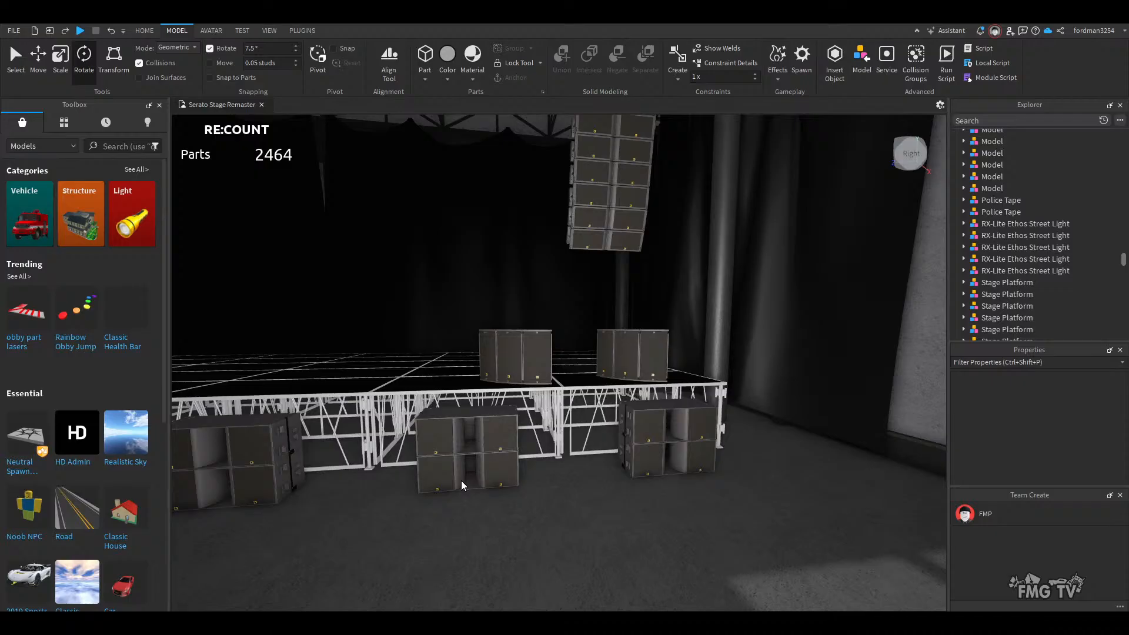
key(w)
right_drag(487, 479, 487, 480)
key(a)
right_drag(501, 351, 500, 350)
click(605, 312)
key(Delete)
- Shift the remaining corner speaker cluster 3.25 studs inward along the stage front
click(601, 241)
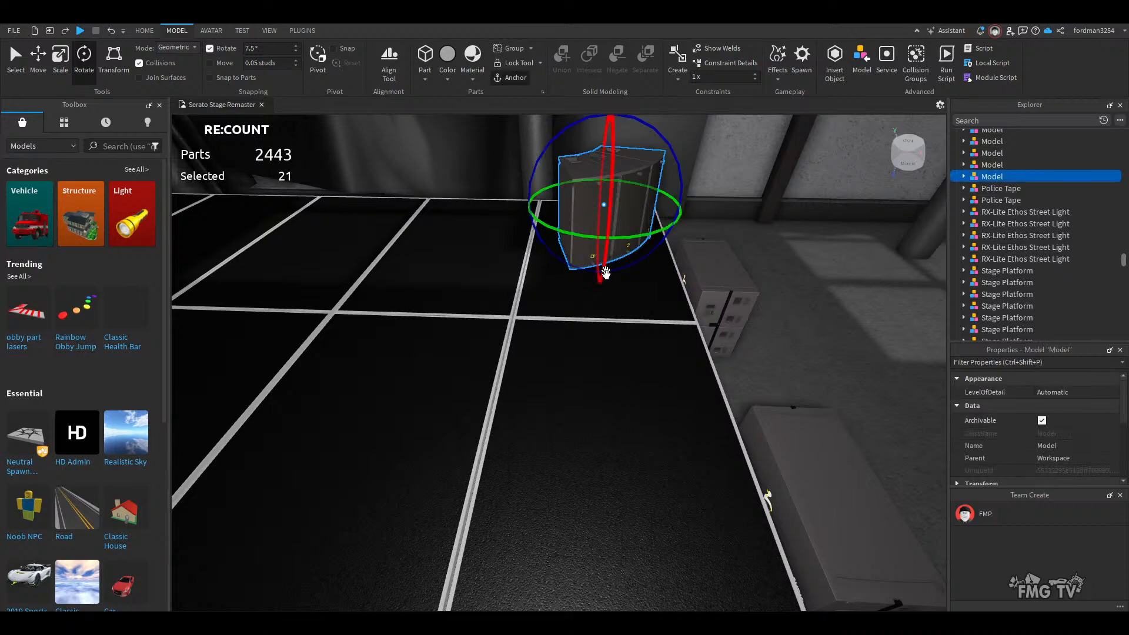
click(33, 65)
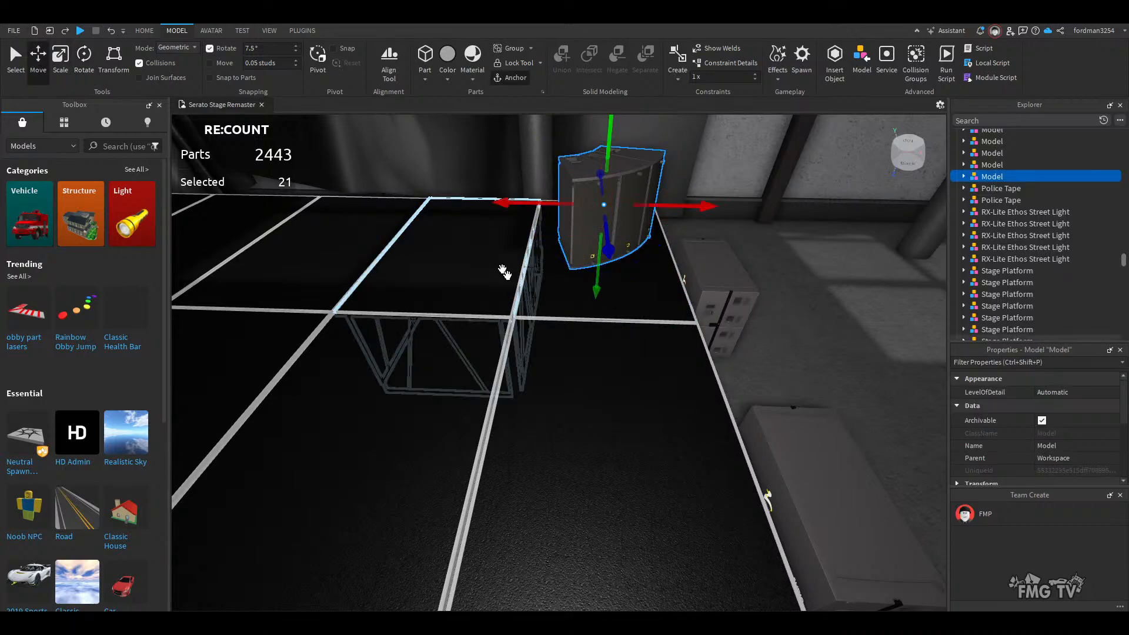
drag(605, 245, 618, 299)
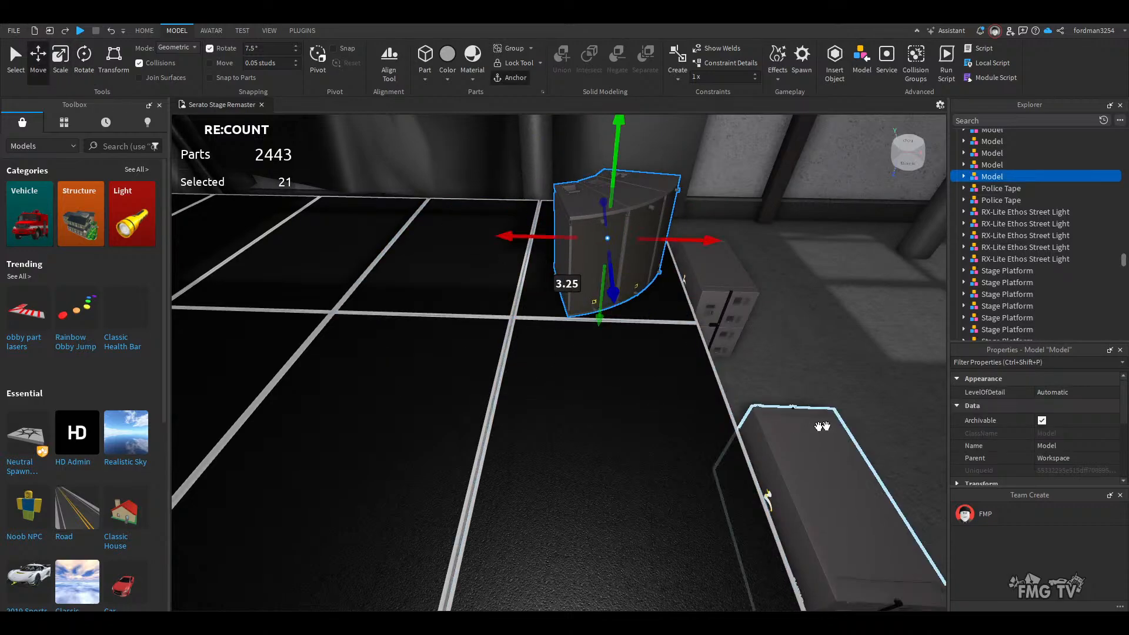
- Inspect the repositioned corner speaker cluster and the subwoofer row from the front of the stage
click(805, 364)
key(d)
right_drag(805, 365, 804, 365)
key(d)
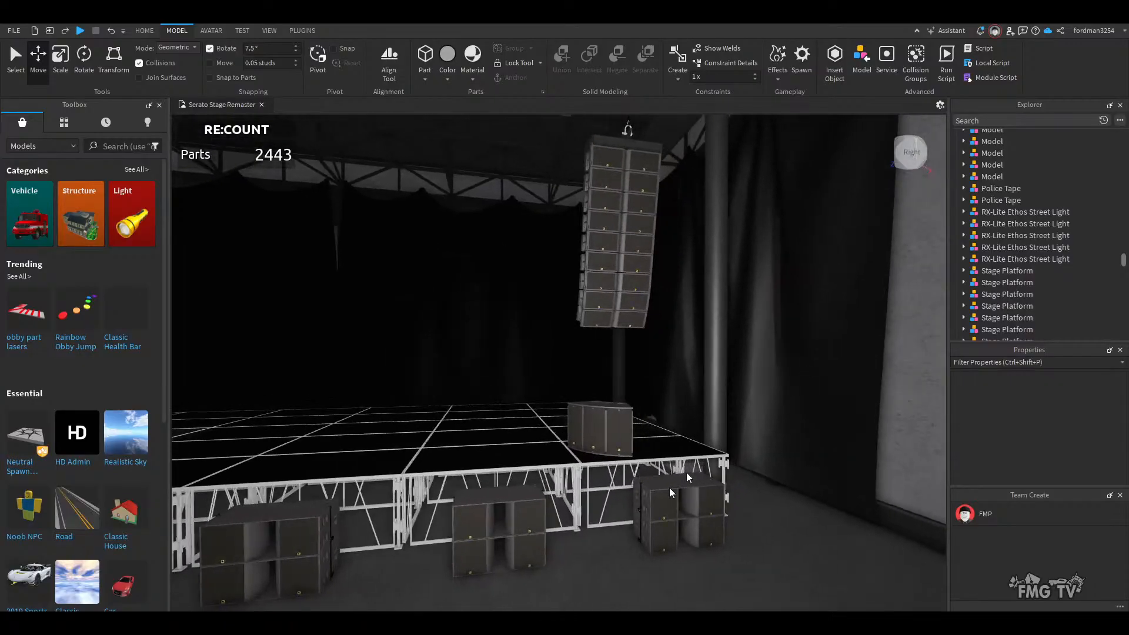
right_drag(610, 556, 610, 556)
key(w)
key(s)
key(w)
key(a)
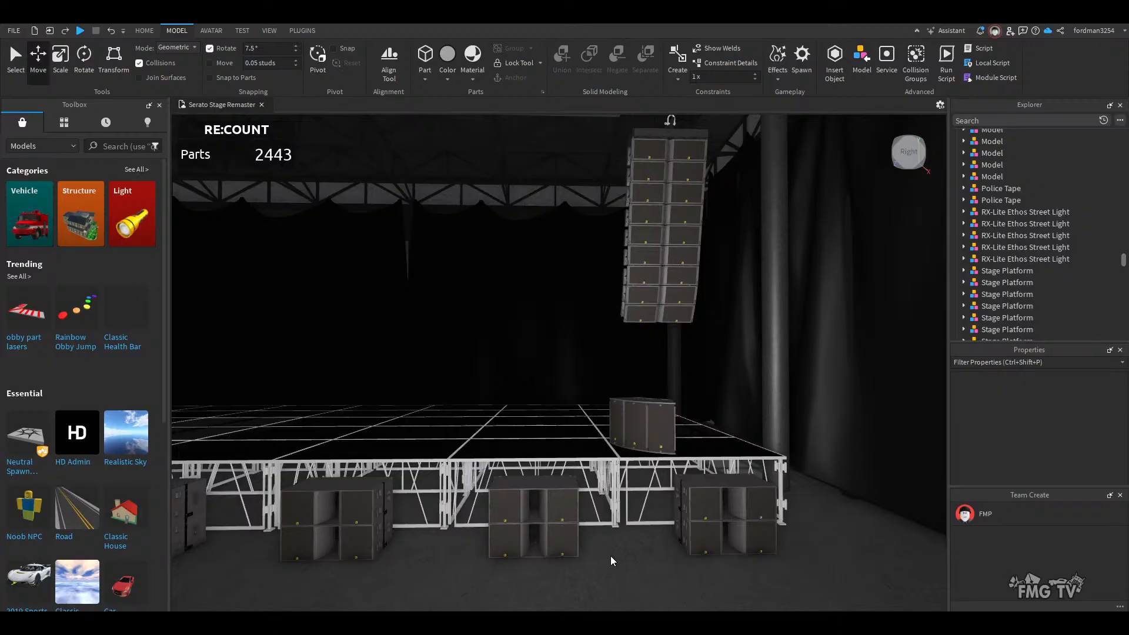
right_drag(610, 556, 598, 427)
key(w)
- Paste another curved speaker cluster onto the corner stage platform at the opposite stage end
click(619, 433)
click(620, 433)
key(d)
key(s)
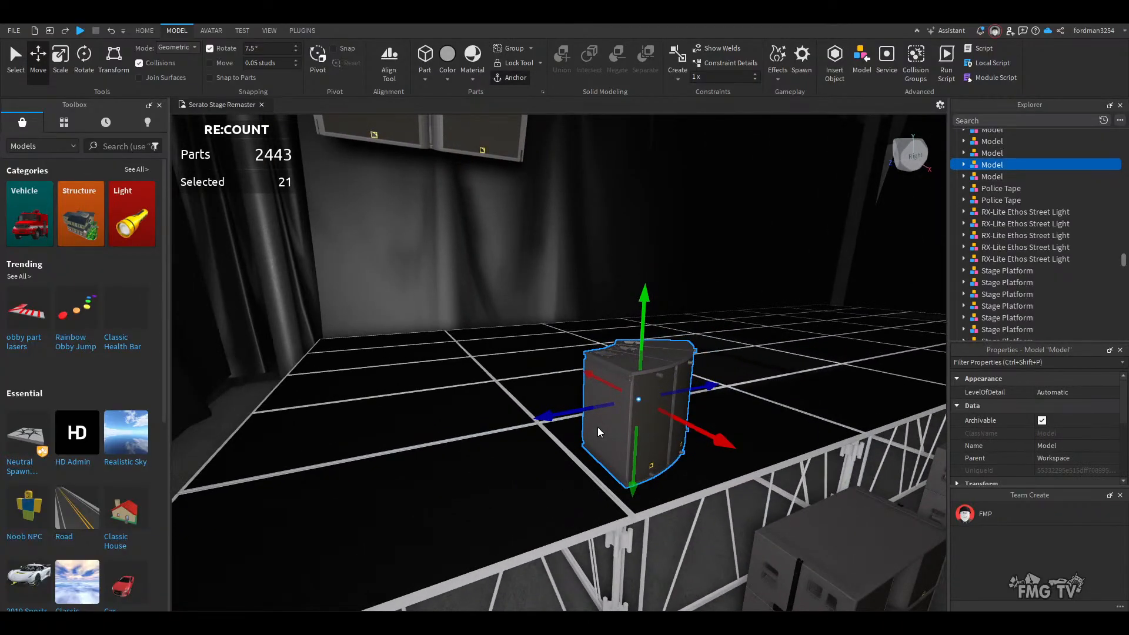
click(407, 500)
key(w)
right_drag(460, 524, 565, 461)
click(566, 461)
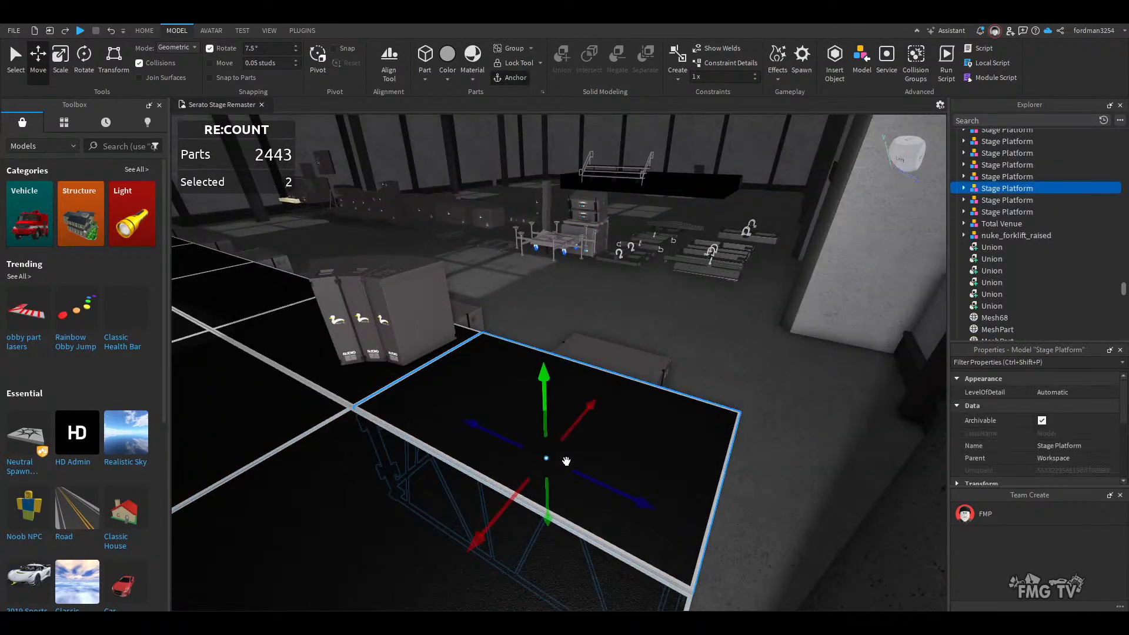
key(ctrl+v)
- Position the pasted speaker cluster on the corner platform's deck and turn it about its vertical axis
drag(552, 412, 537, 365)
key(ctrl+4)
mouse_move(482, 399)
mouse_down()
mouse_move(506, 415)
mouse_move(488, 411)
mouse_up()
- Delete the older neighbouring cluster and shift the new corner cluster 3.232 studs inward along the stage front
click(382, 304)
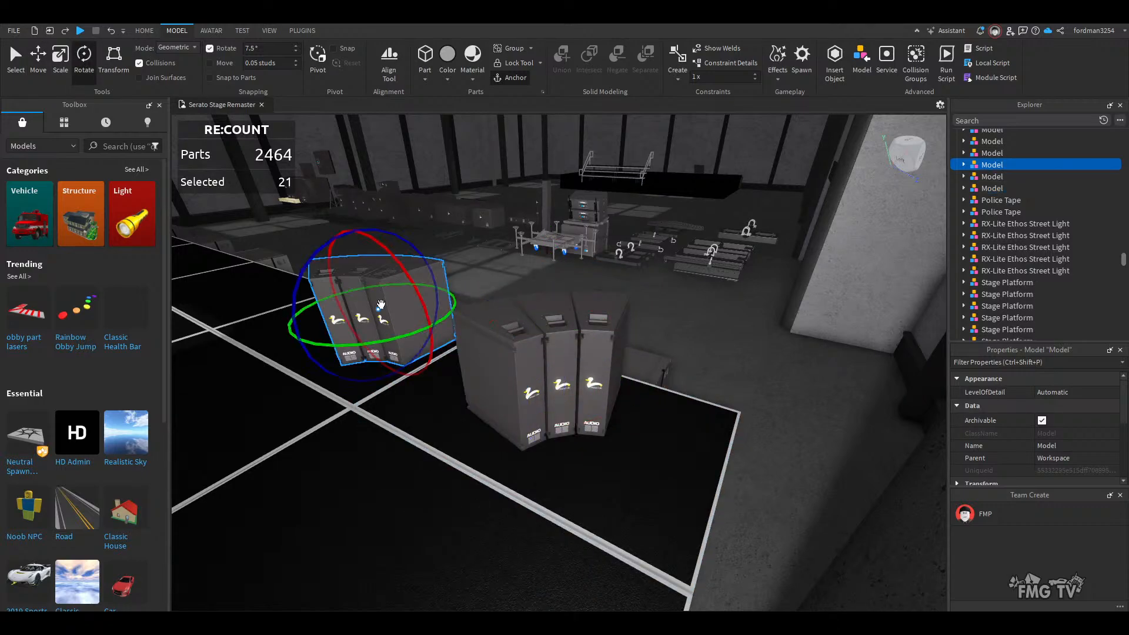
key(Delete)
click(550, 352)
click(42, 61)
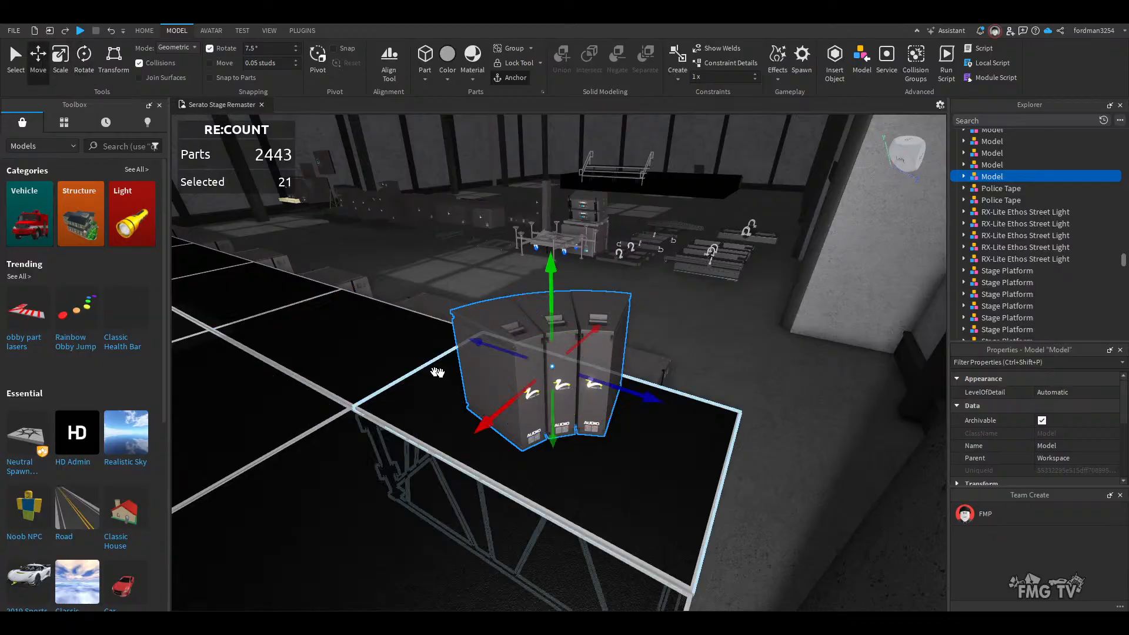
key(a)
right_drag(436, 373, 459, 384)
drag(497, 386, 385, 381)
key(d)
right_drag(517, 468, 517, 468)
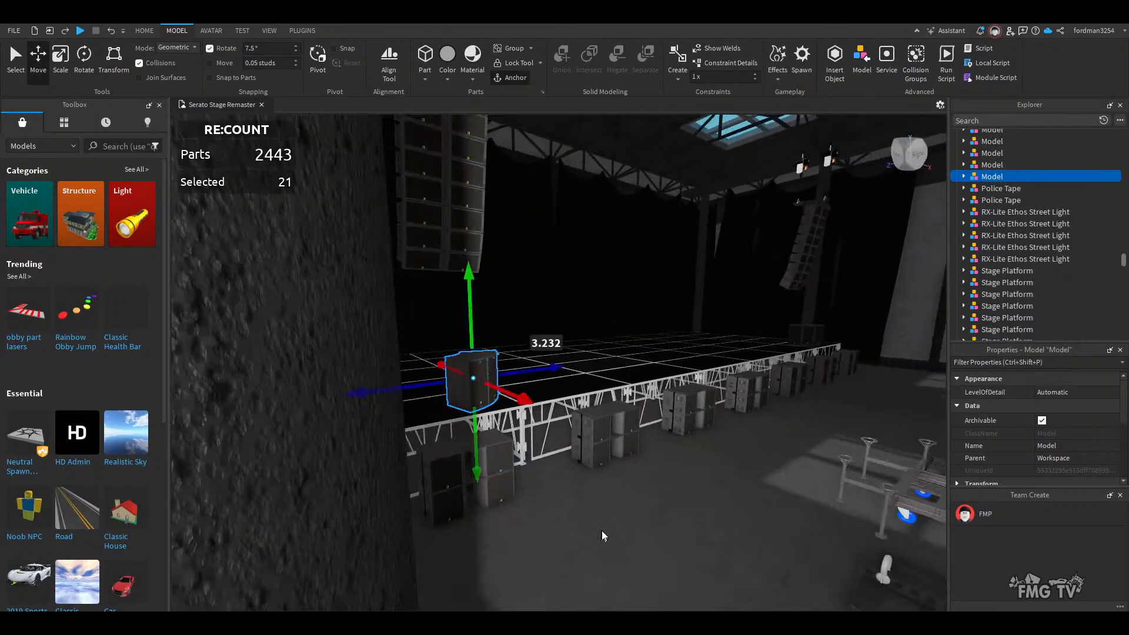
click(602, 532)
- Examine both front-fill clusters, their sightlines towards the hall and the subwoofer row from the stage ends
key(d)
right_drag(655, 516, 645, 506)
key(d)
key(a)
key(w)
key(w)
key(s)
key(w)
key(s)
key(w)
key(w)
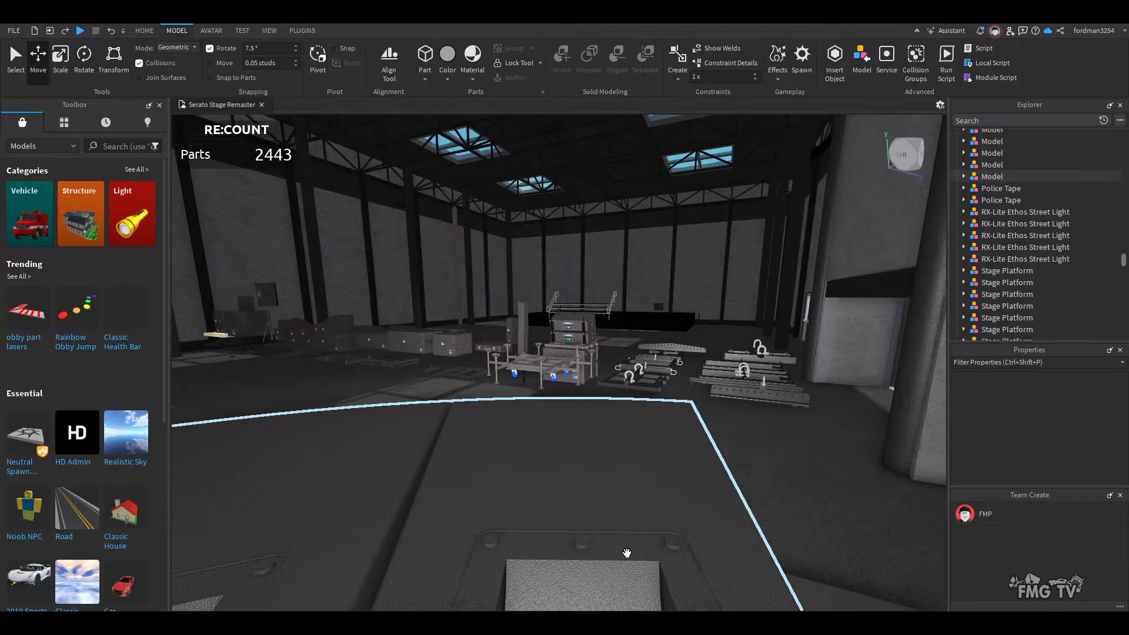
key(w)
right_drag(628, 552, 628, 549)
key(s)
key(w)
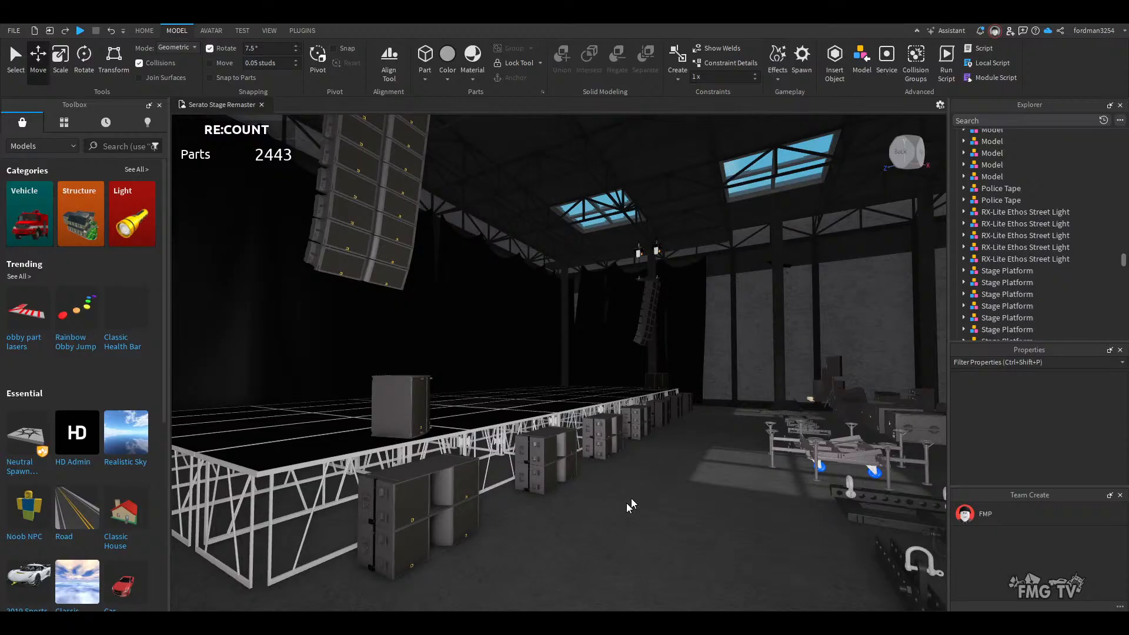
right_drag(645, 505, 644, 505)
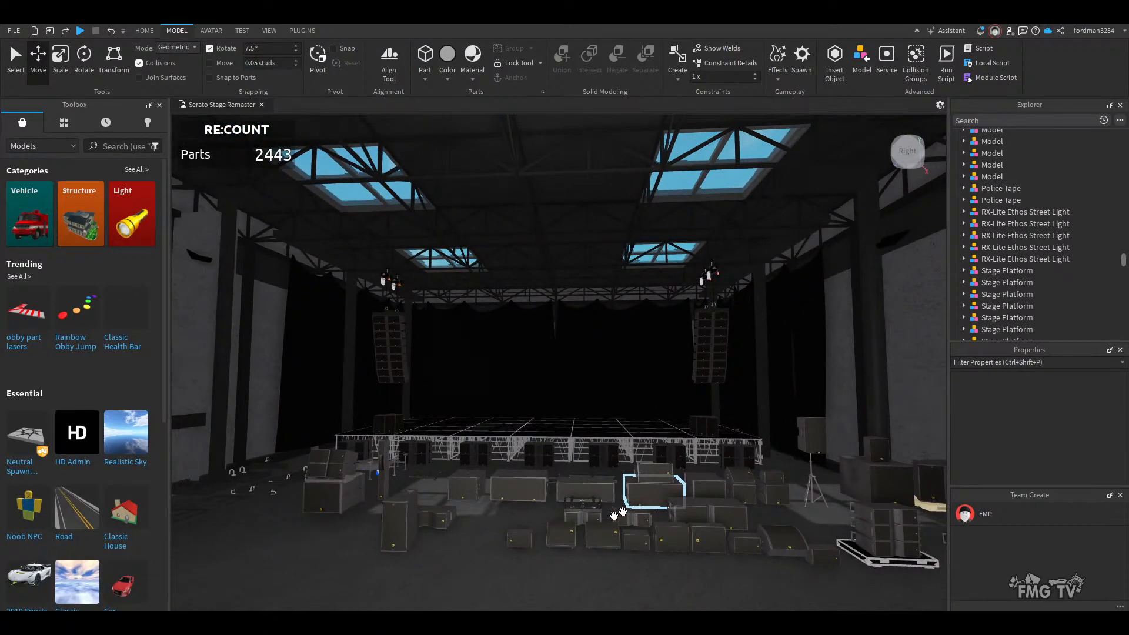
- Look over the whole sound setup from the back of the hall and around the venue's exterior
scroll(514, 575, up, 3)
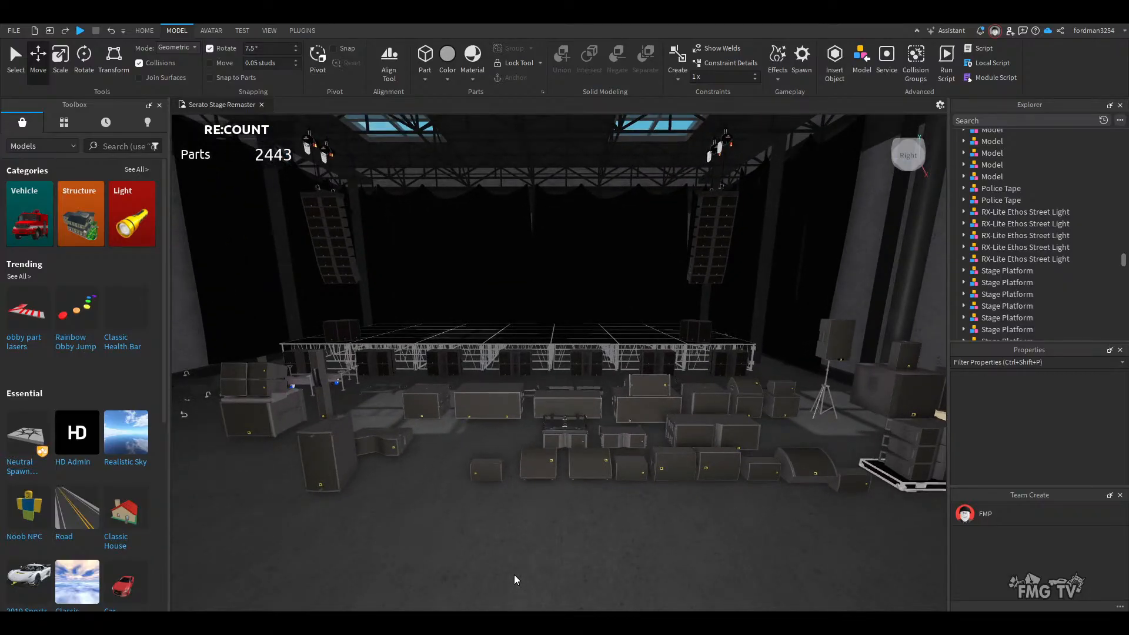
right_drag(514, 574, 513, 577)
right_drag(623, 531, 595, 525)
key(w)
key(s)
key(a)
key(w)
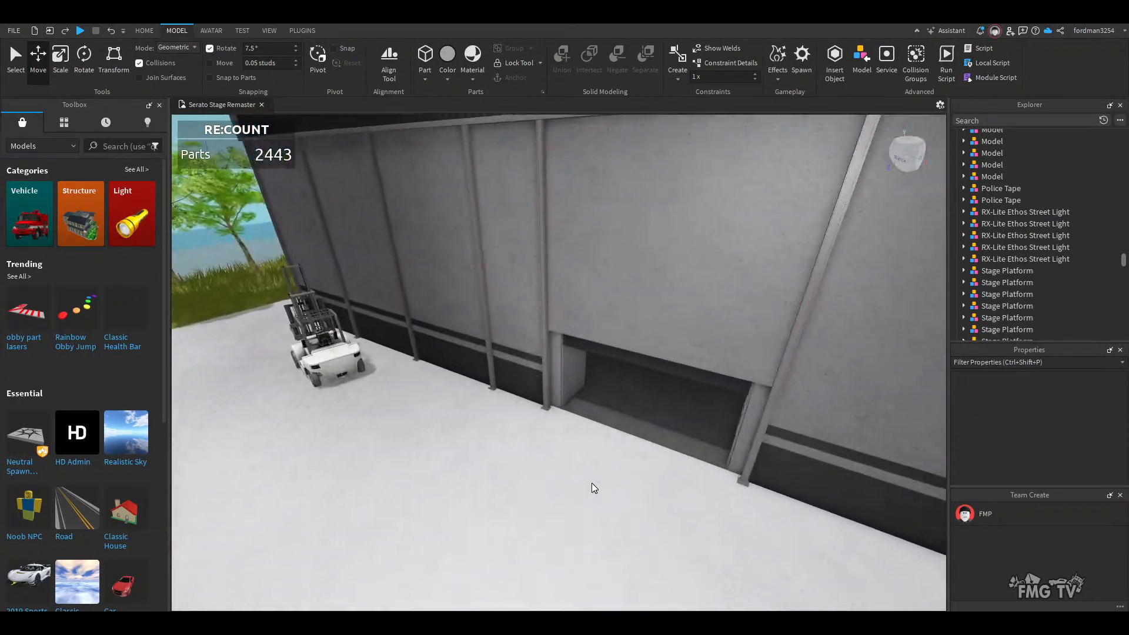
key(w)
right_drag(591, 482, 626, 492)
key(s)
key(w)
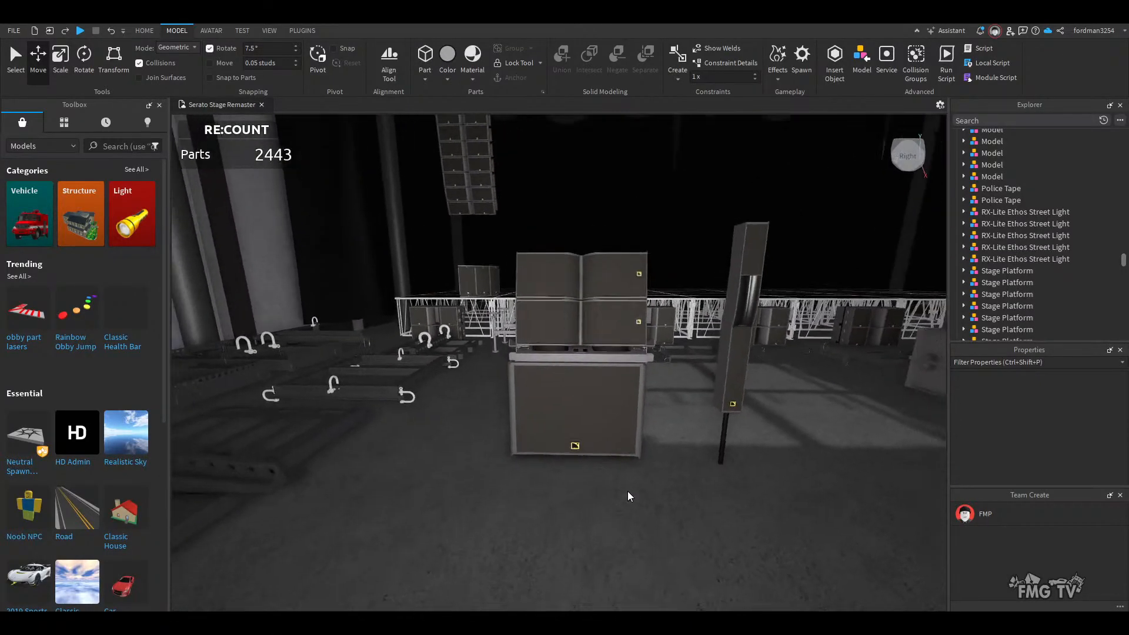
- Examine the spare speaker models standing on the hall floor up close
right_drag(627, 491, 628, 491)
key(d)
key(w)
key(s)
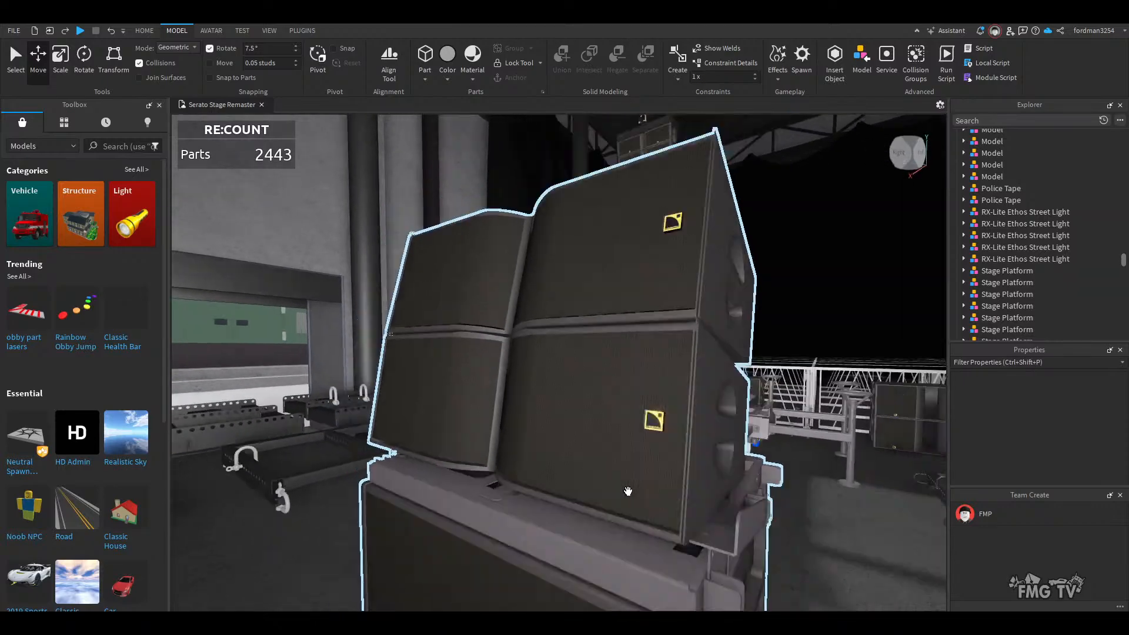
key(a)
right_drag(536, 506, 610, 495)
key(w)
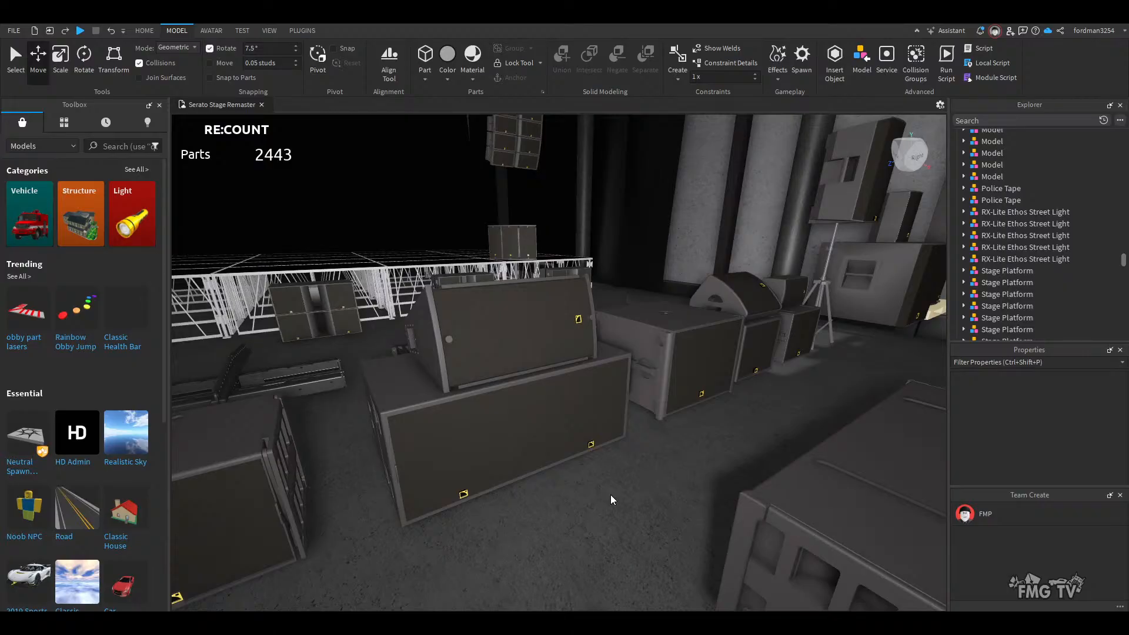
key(s)
right_drag(611, 495, 611, 495)
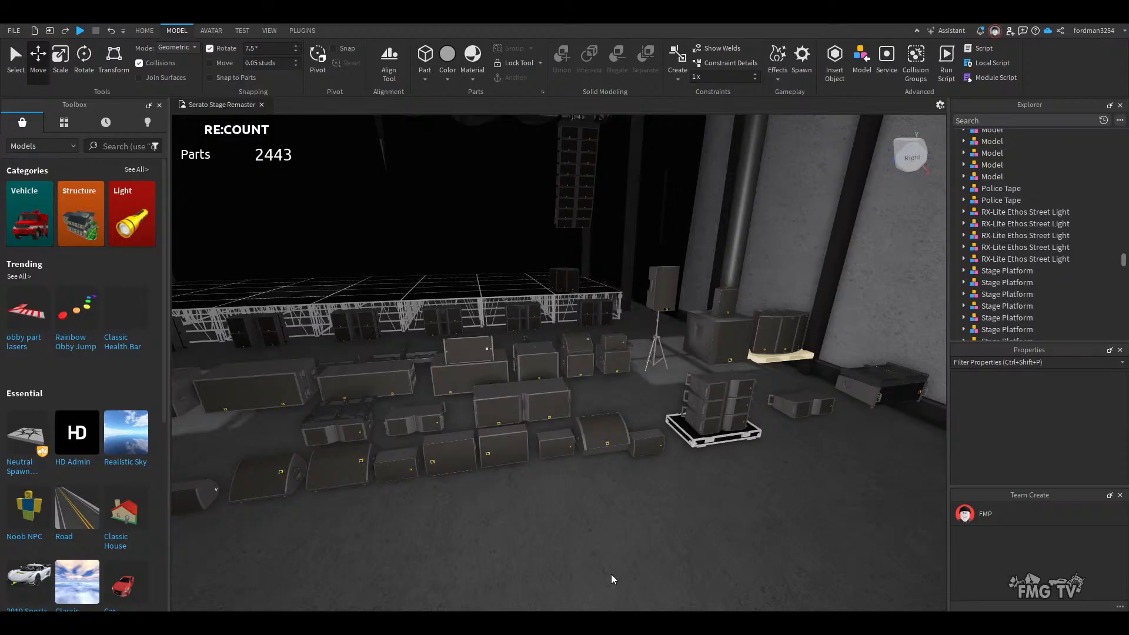
- Compare the spare speakers on the floor with the finished stage system from farther back in the hall
key(s)
right_drag(612, 574, 607, 536)
key(a)
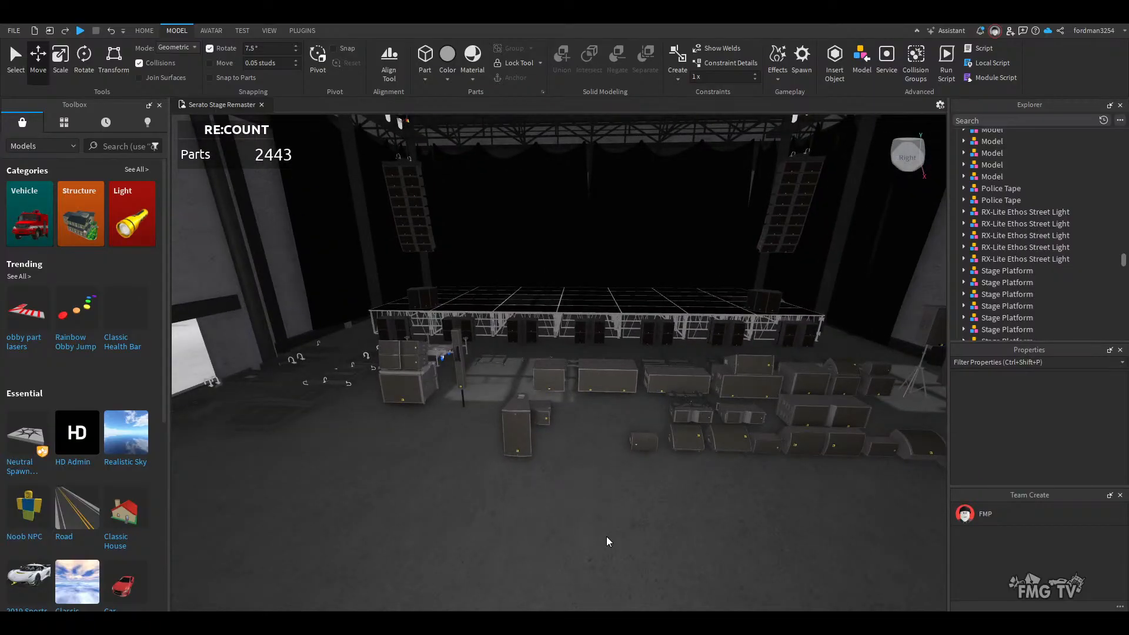
key(d)
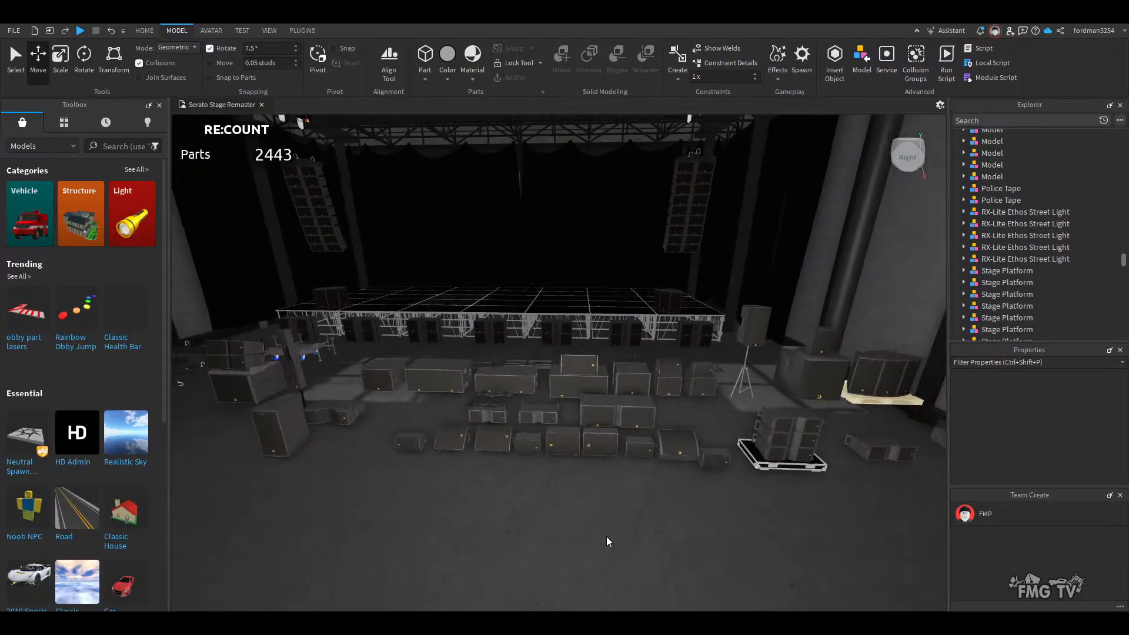
key(w)
right_drag(607, 537, 606, 536)
key(a)
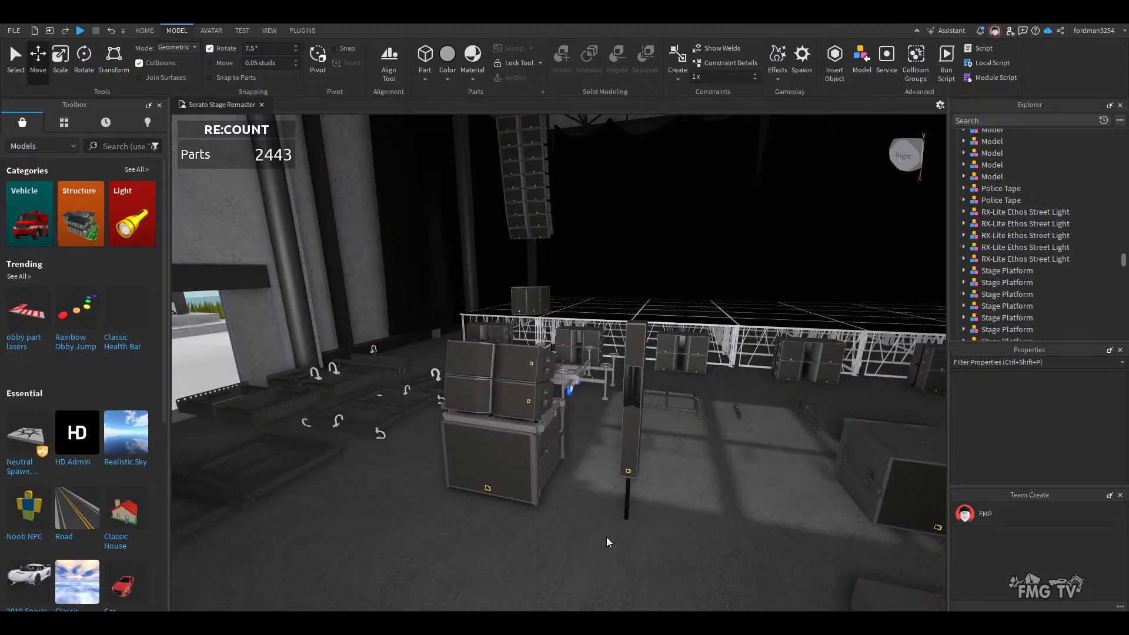
right_drag(607, 538, 632, 504)
key(w)
key(d)
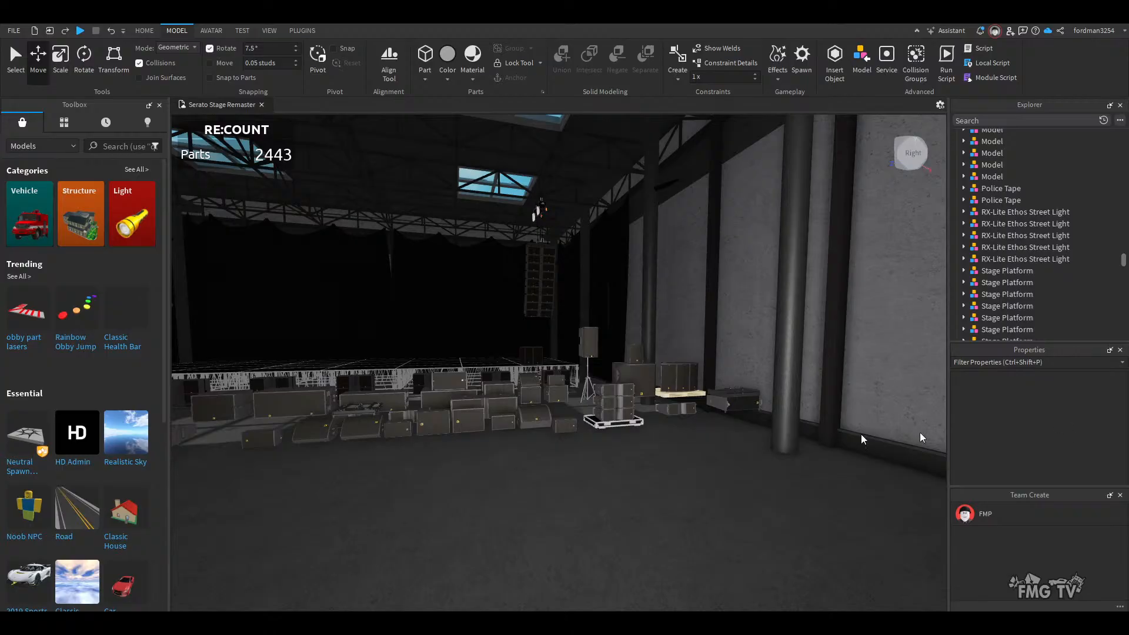
- Add the DJ booth at the stage and lower it onto the deck, with a final downward move of 15.256 studs
key(w)
right_drag(631, 502, 630, 502)
key(w)
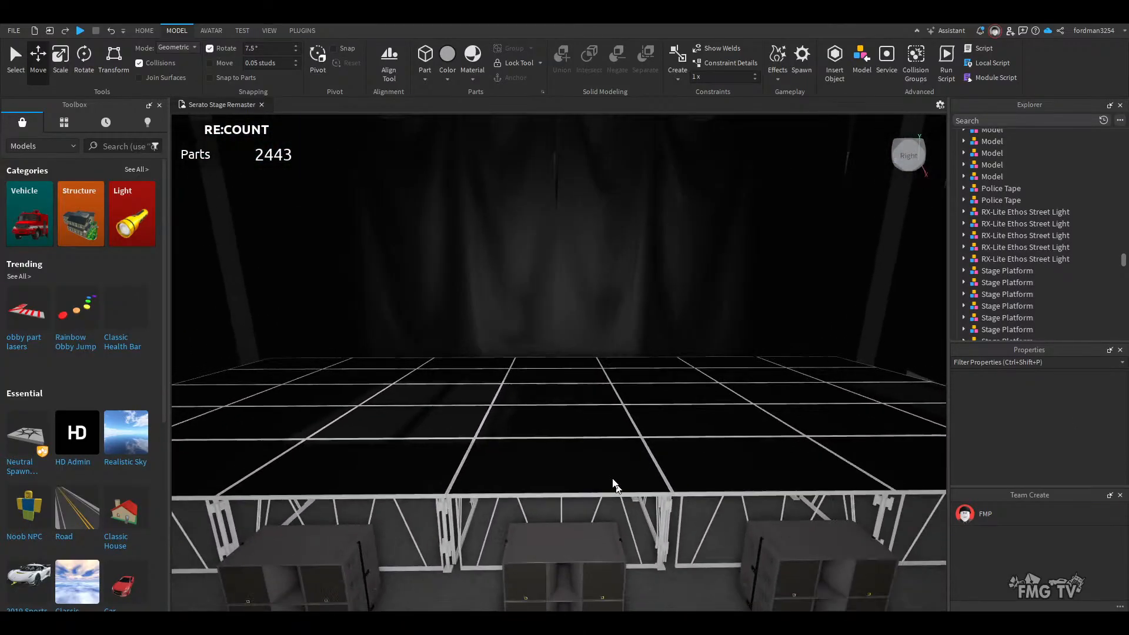
right_drag(562, 418, 562, 416)
click(562, 416)
drag(573, 375, 559, 563)
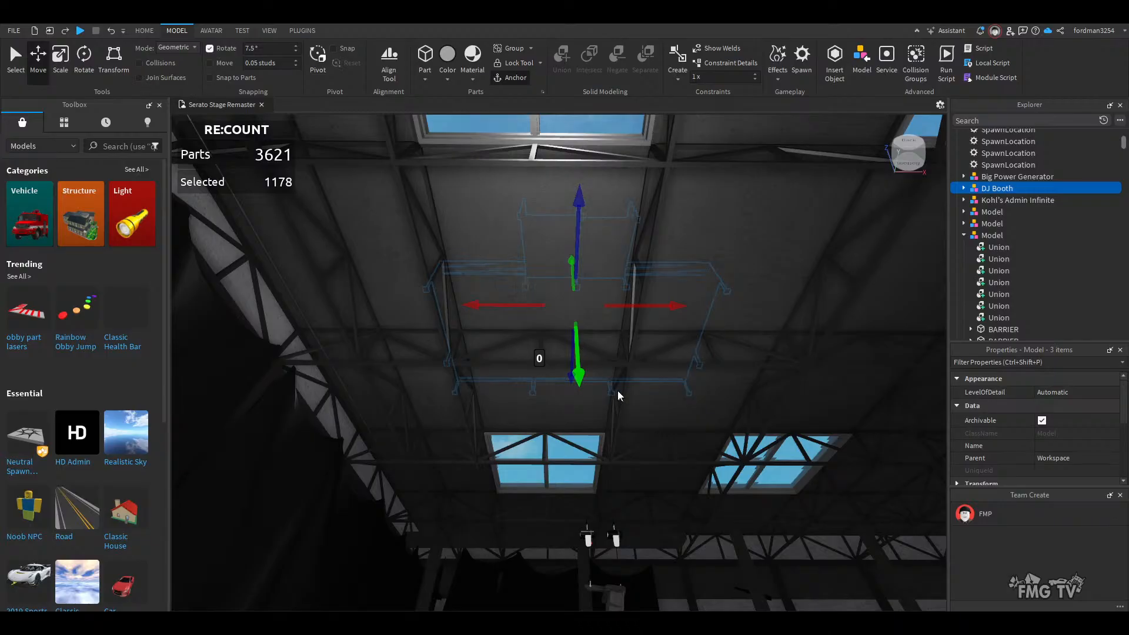
drag(580, 346, 593, 582)
right_drag(625, 496, 625, 495)
key(w)
drag(626, 482, 606, 388)
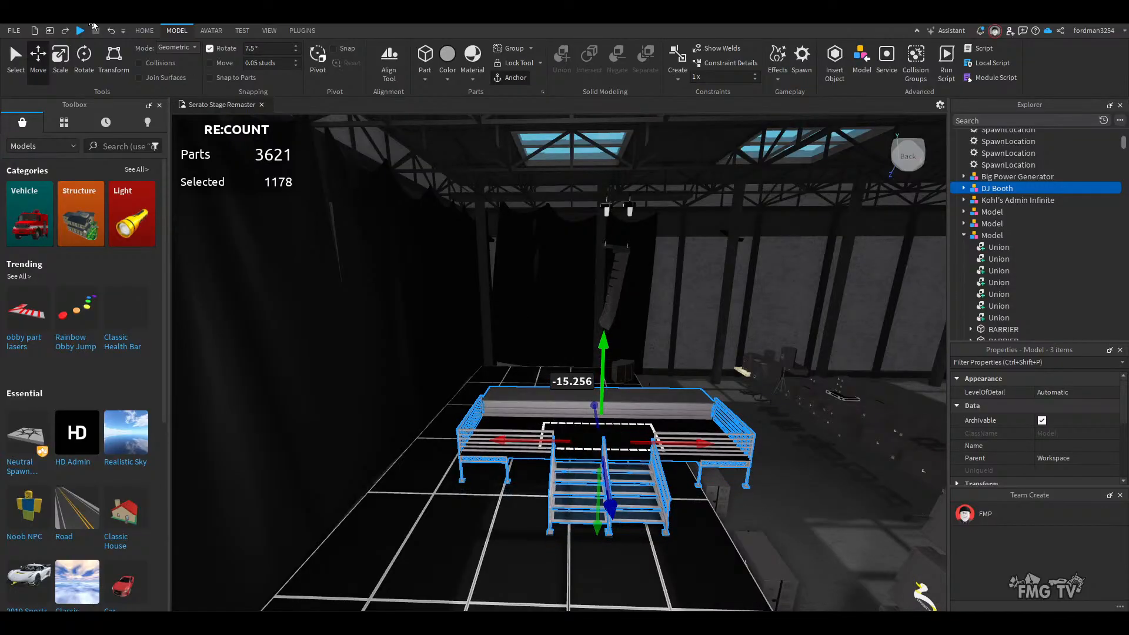
- Set the rotation snap to 45° and turn the DJ booth a quarter turn so its front faces the audience
click(86, 72)
drag(594, 487, 509, 419)
click(267, 49)
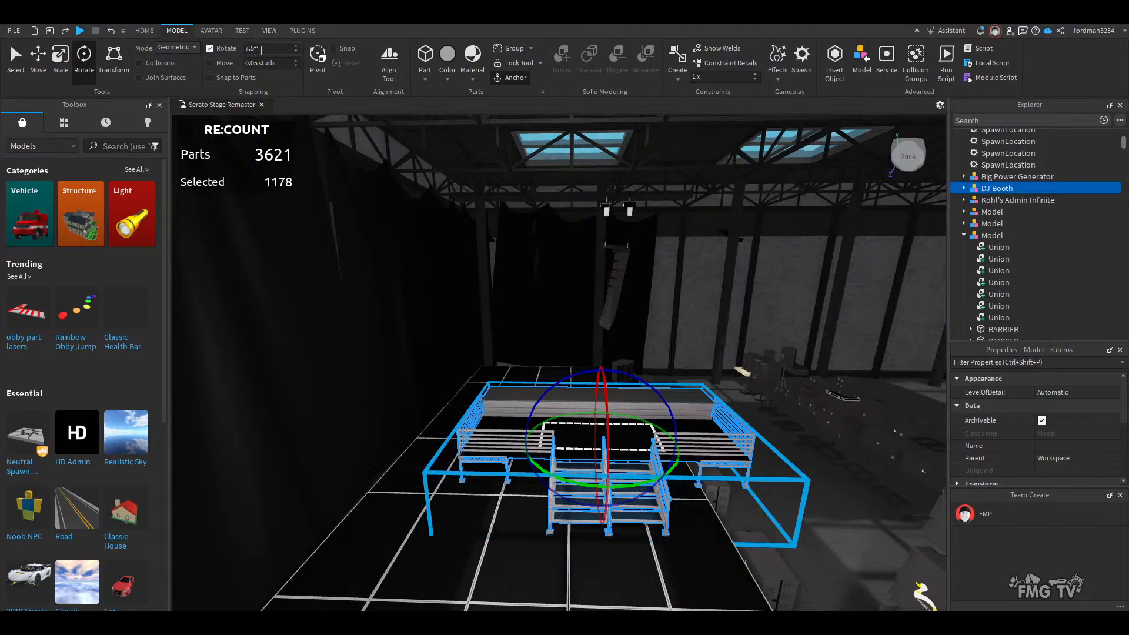
key(Return)
drag(558, 478, 497, 415)
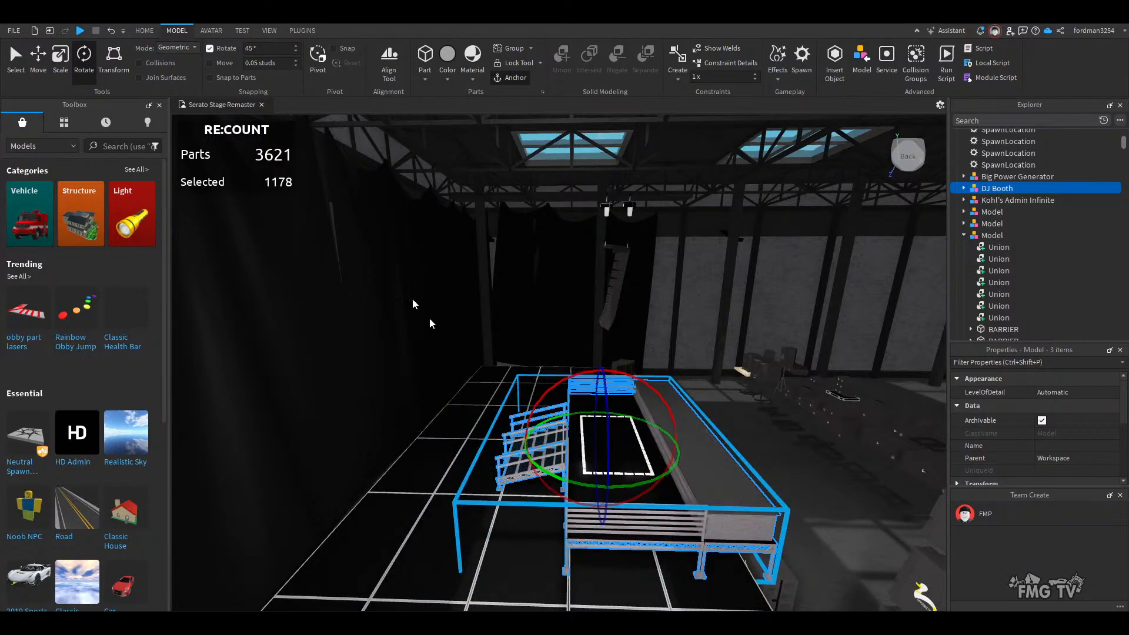
- Move the DJ booth 10.666 studs back across the stage towards the rear curtain
click(38, 59)
key(d)
right_drag(601, 385, 606, 432)
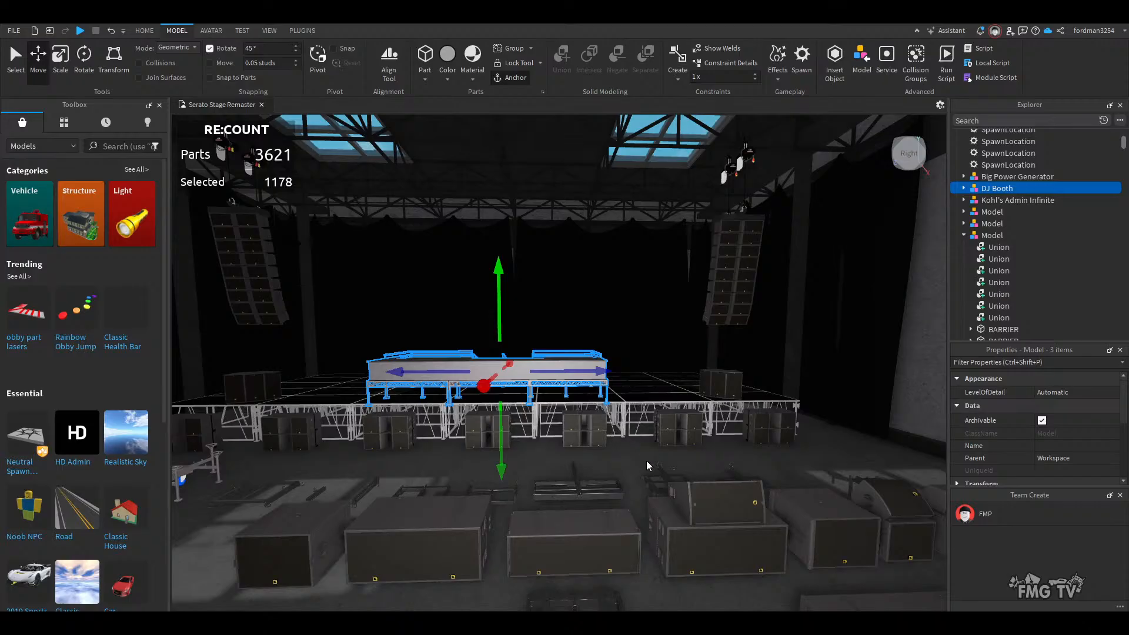
key(w)
right_drag(647, 461, 647, 459)
key(s)
key(w)
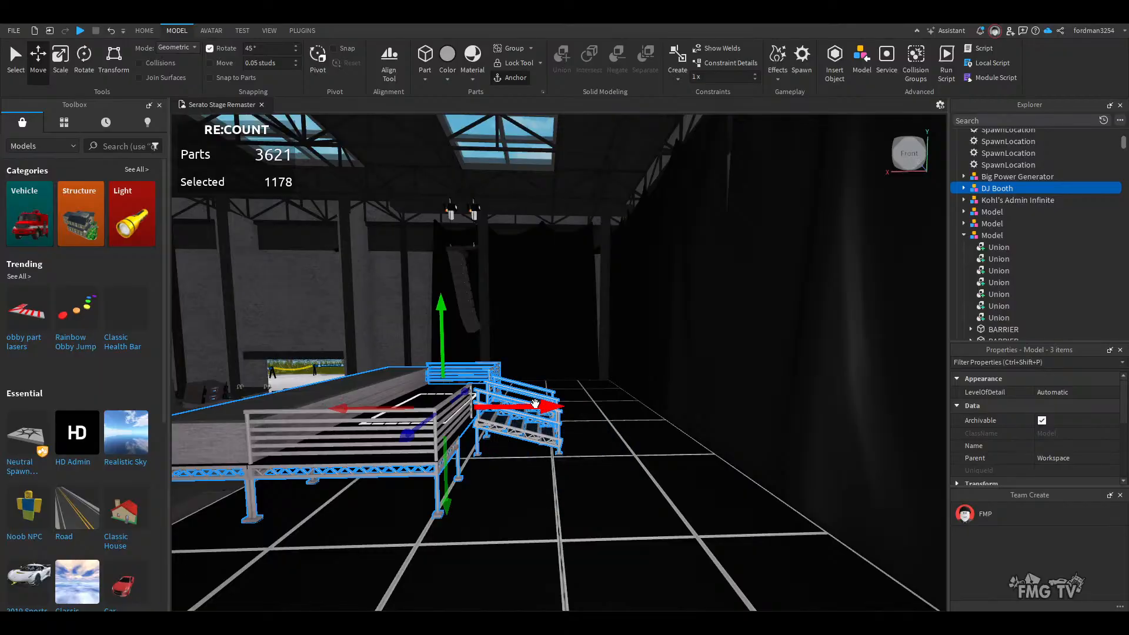
drag(535, 403, 651, 407)
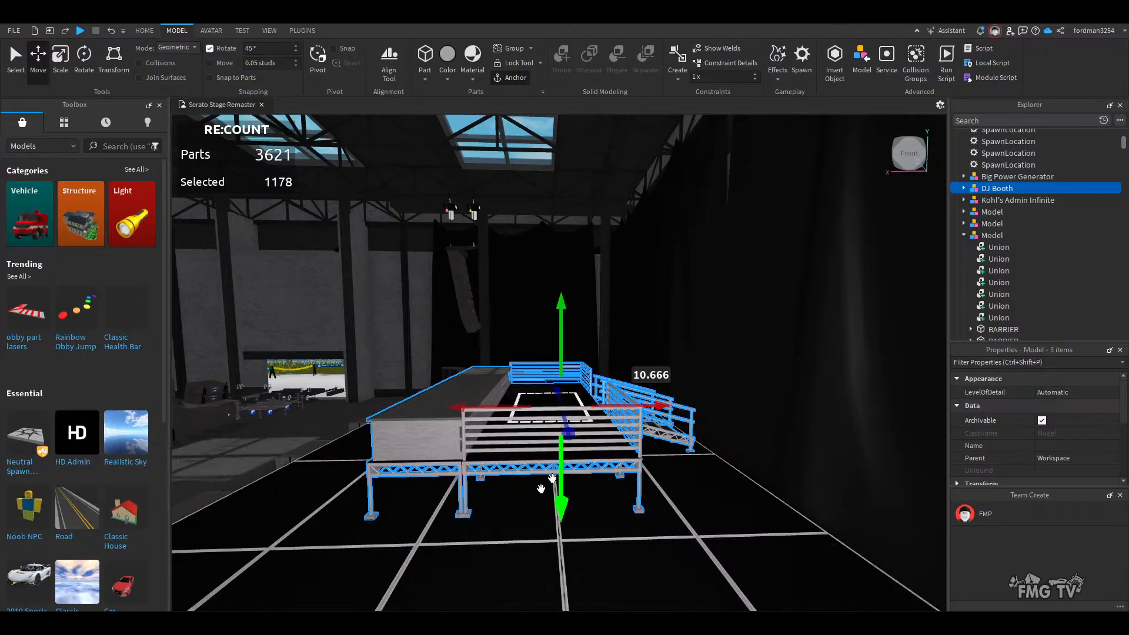
- Inspect the DJ booth's placement on the deck from its side and above, and clear the selection
key(a)
mouse_move(545, 481)
right_down()
mouse_move(531, 525)
mouse_move(563, 486)
right_up()
key(a)
key(d)
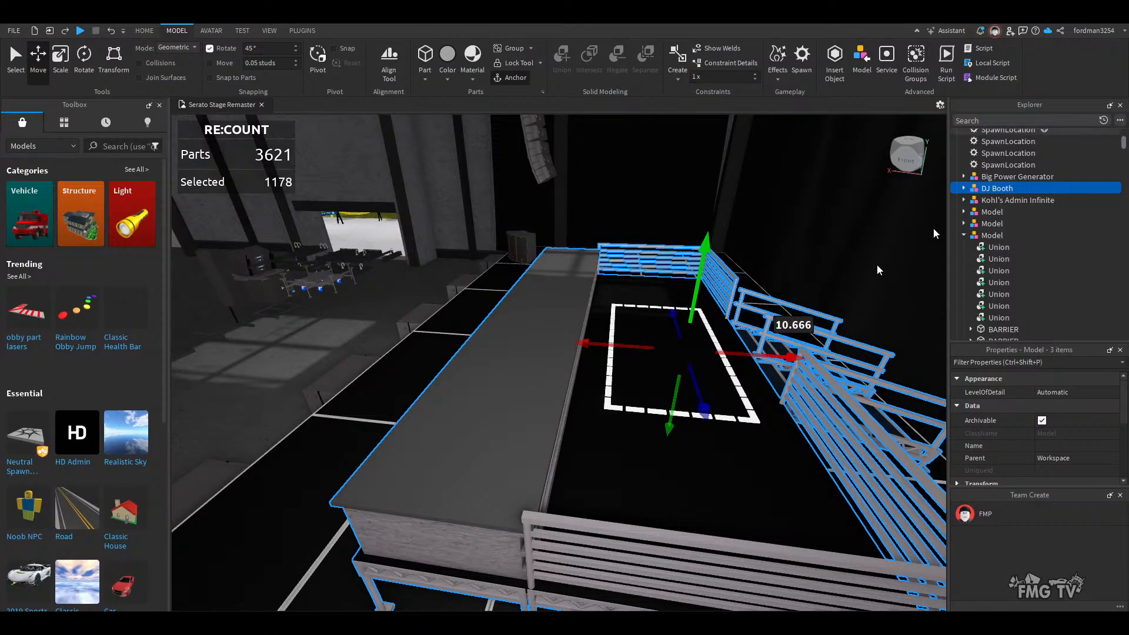
key(a)
right_drag(522, 477, 524, 478)
key(a)
click(496, 547)
- Review the stage with the DJ booth from the audience area and from the booth's own position
right_drag(566, 528, 567, 530)
key(s)
key(s)
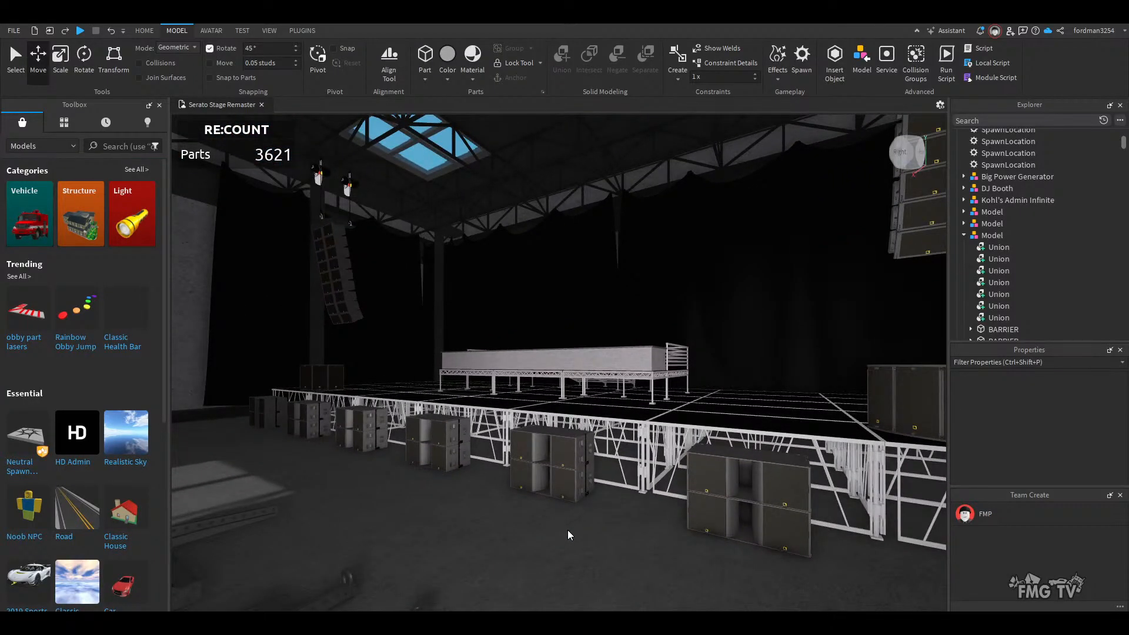
right_drag(566, 531, 576, 500)
key(w)
key(d)
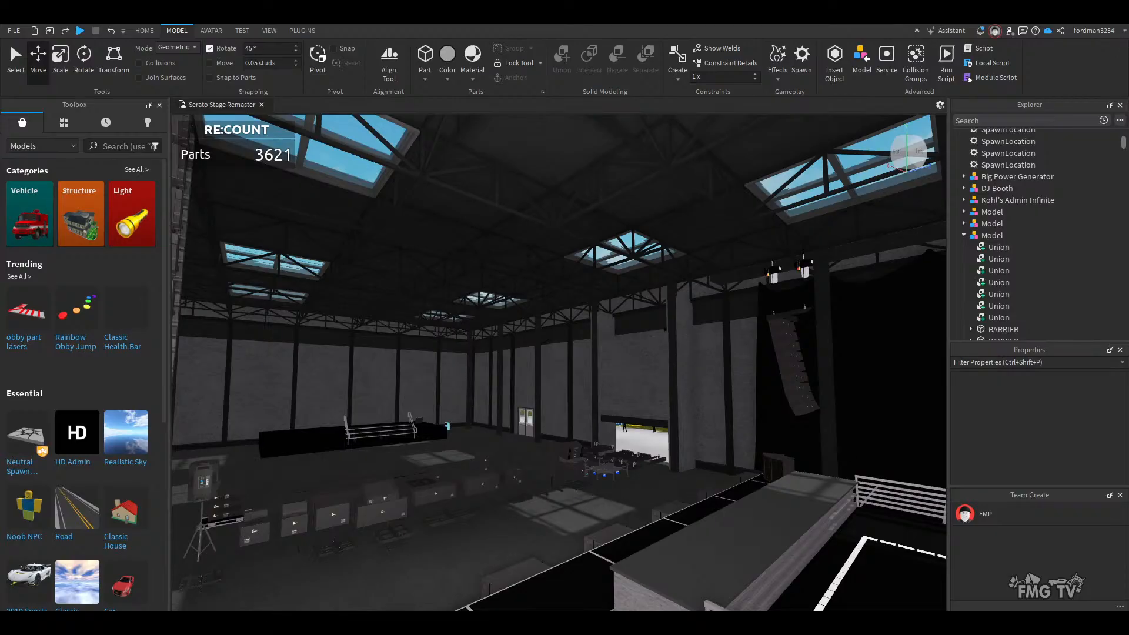
right_drag(600, 499, 603, 507)
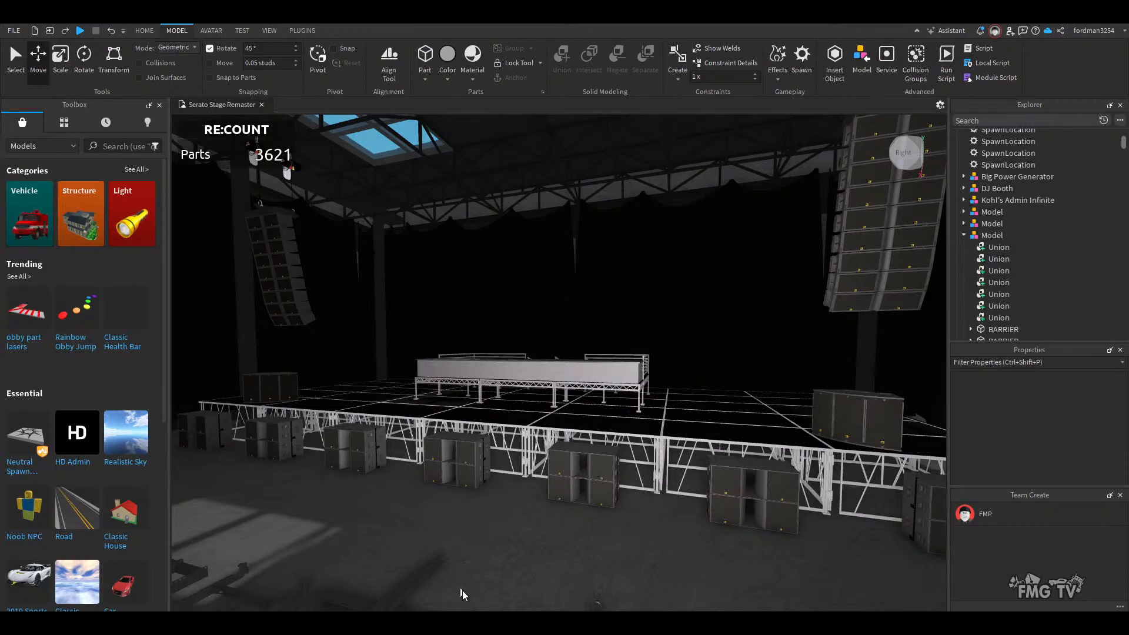
right_drag(542, 527, 541, 527)
key(w)
key(a)
key(w)
key(d)
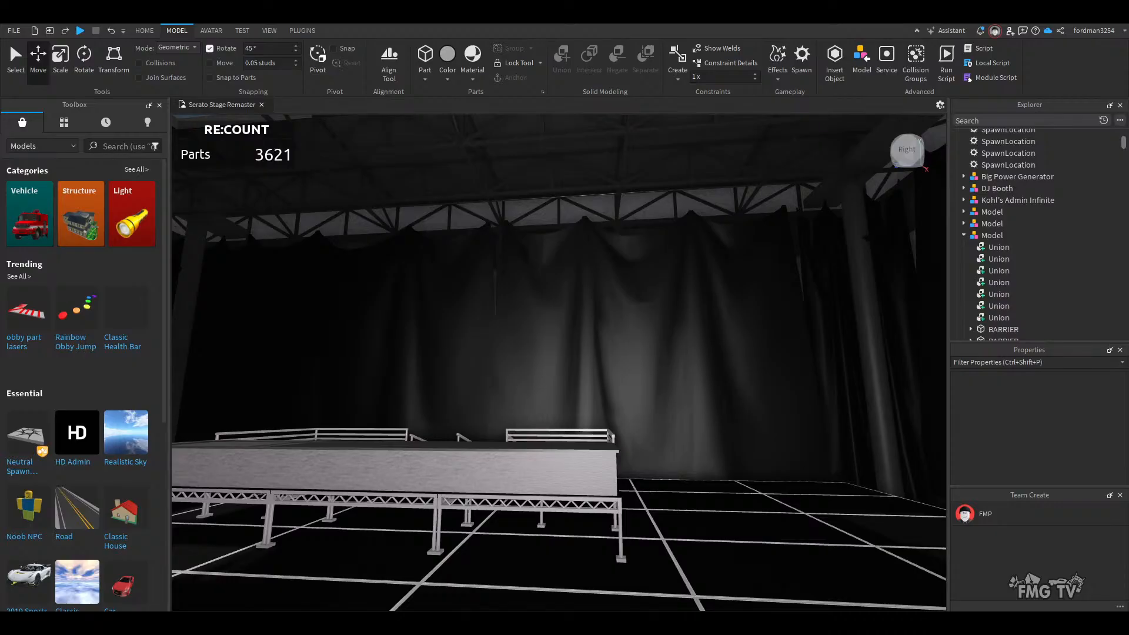
- Examine the rear curtain area, the venue's outer wall and the stage from its side
right_drag(694, 520, 697, 524)
key(w)
key(s)
key(d)
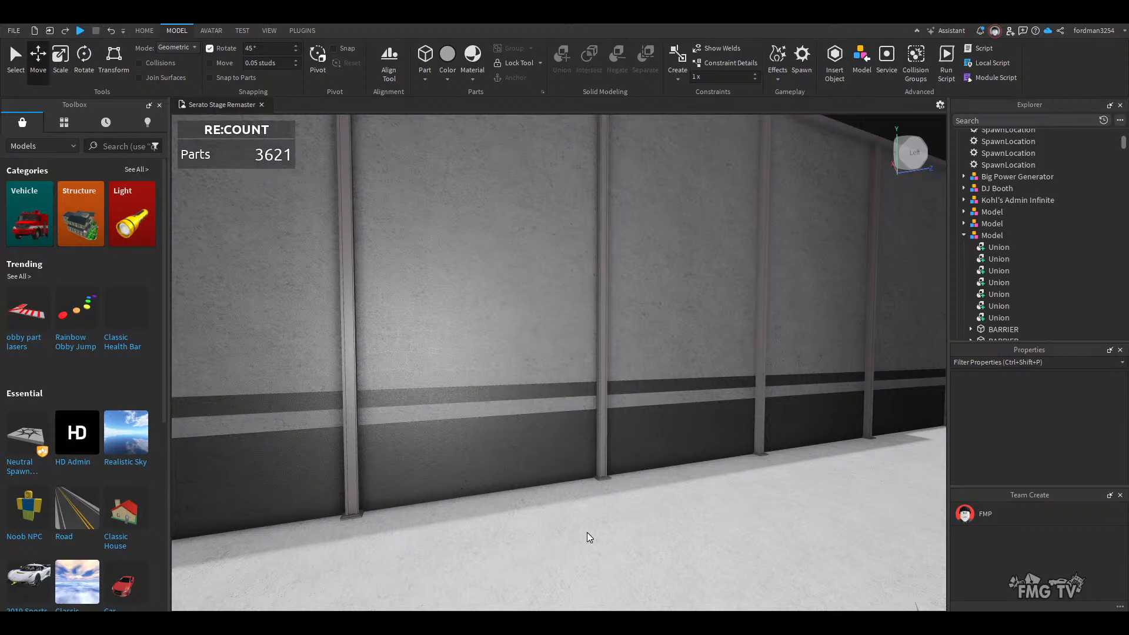
key(w)
right_drag(587, 533, 588, 532)
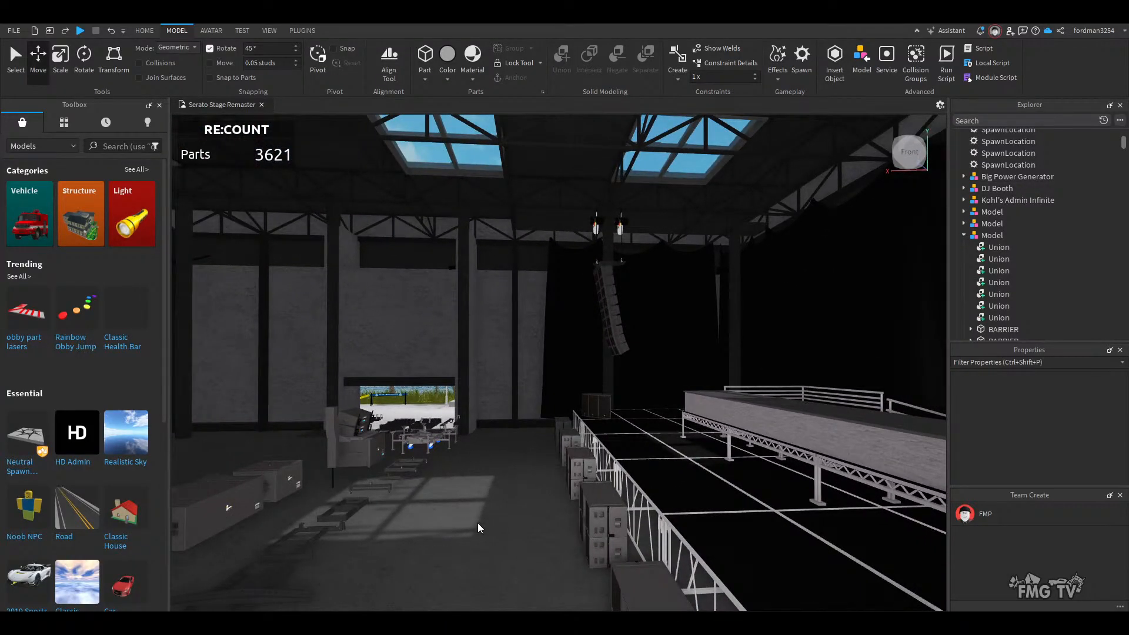
- Paste the DJ deck and mixer setup at the DJ booth
right_drag(477, 527, 548, 507)
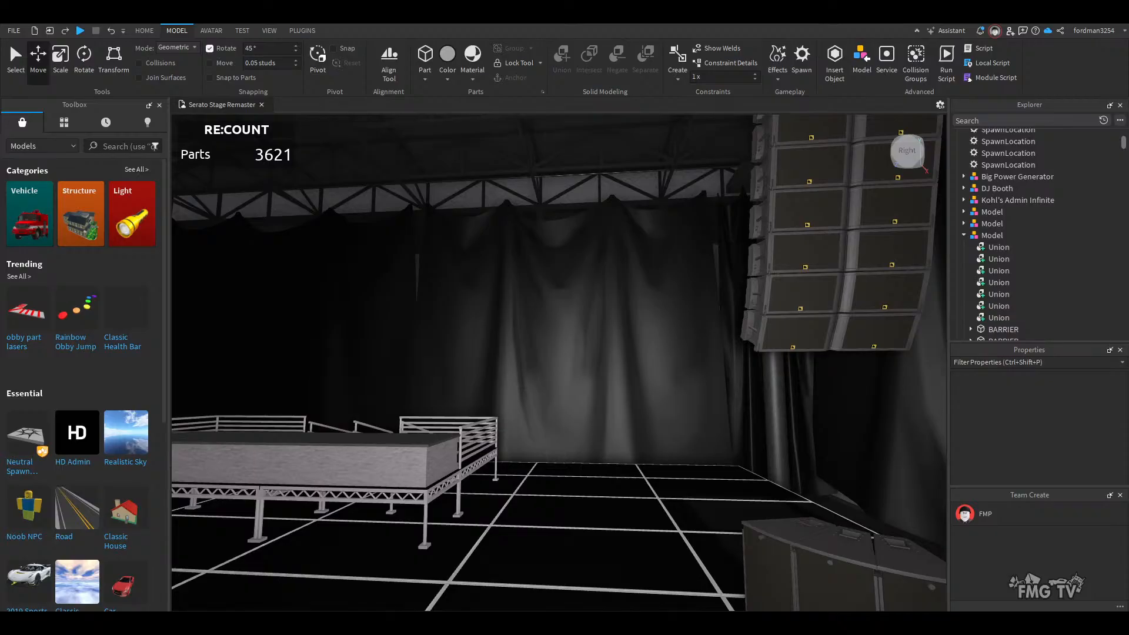
key(d)
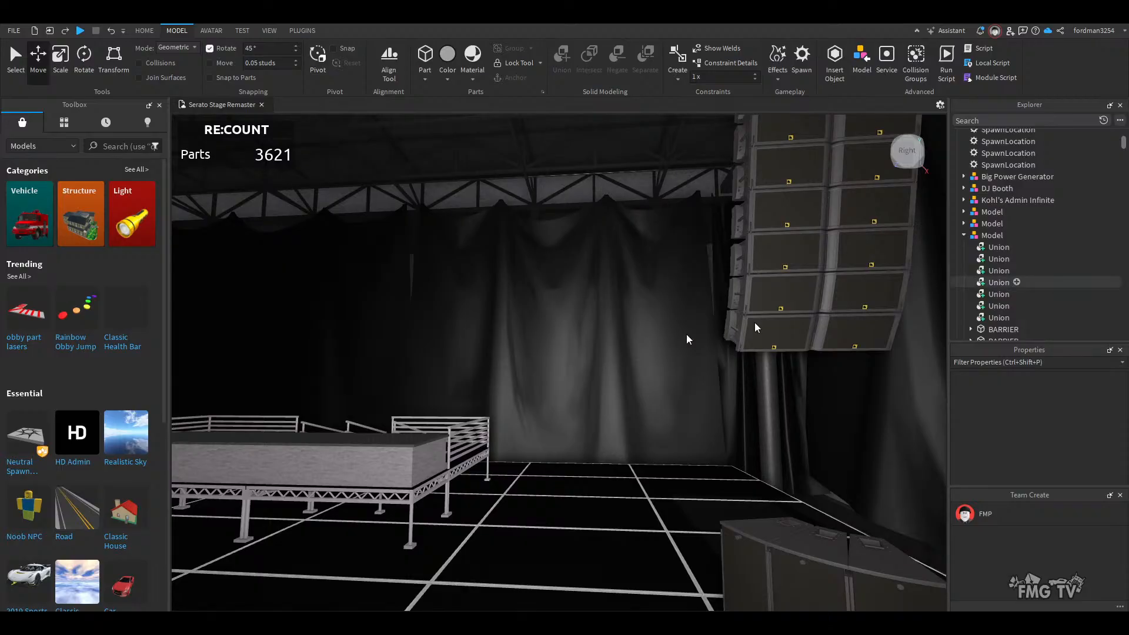
right_drag(528, 470, 521, 448)
click(502, 421)
key(ctrl+v)
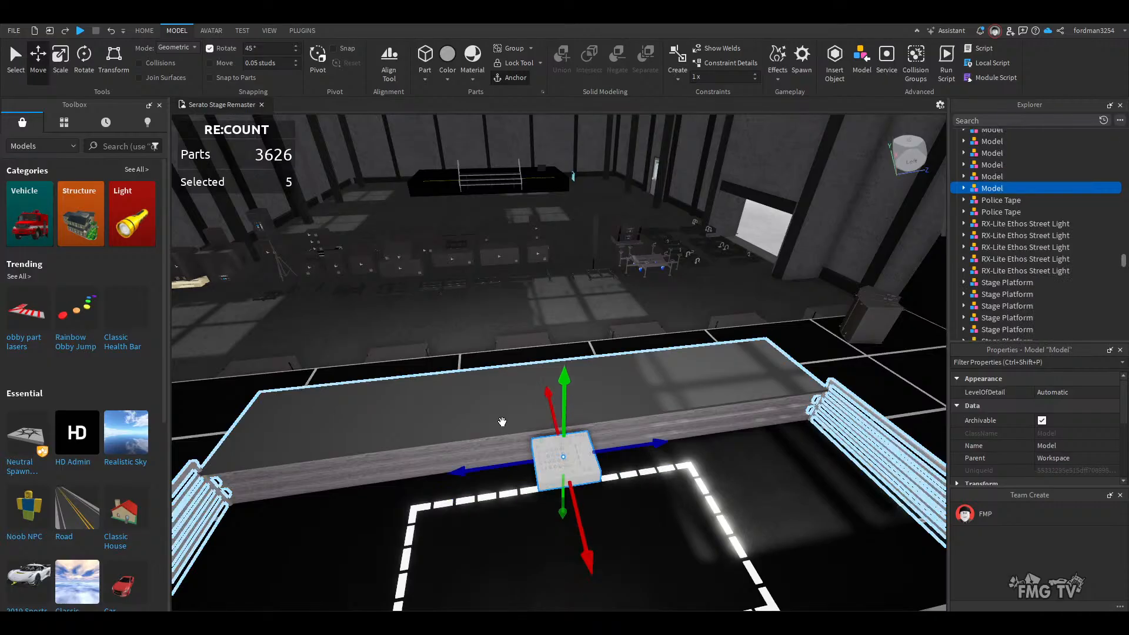
- Rotate the pasted DJ decks a quarter turn so the players line up along the booth's counter
right_drag(645, 488, 645, 487)
key(w)
key(ctrl+4)
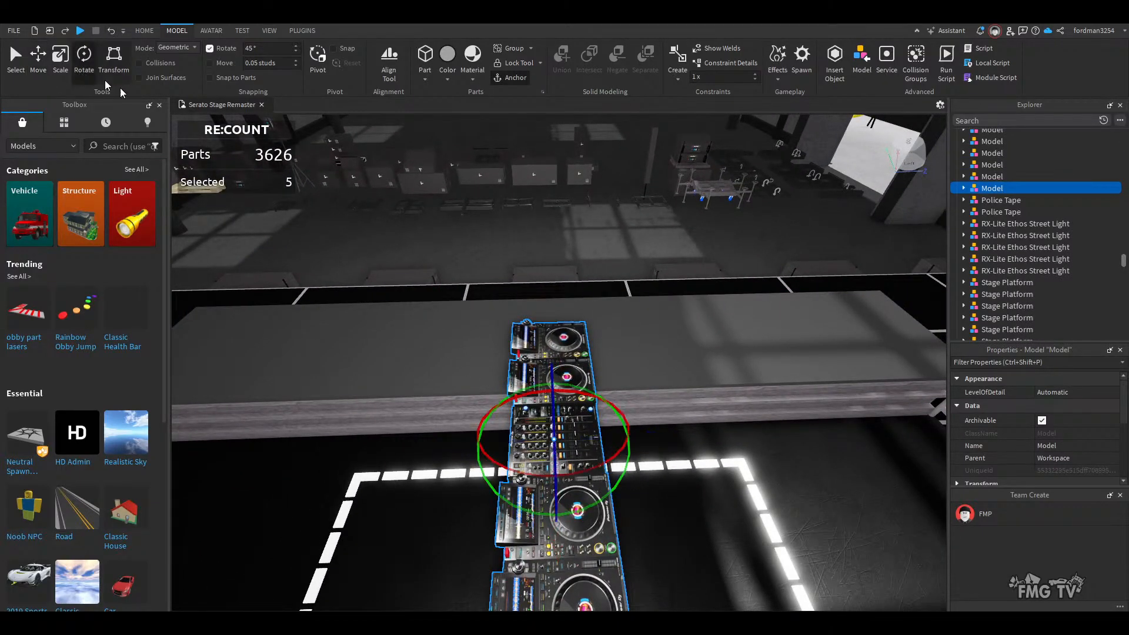
drag(491, 507, 461, 395)
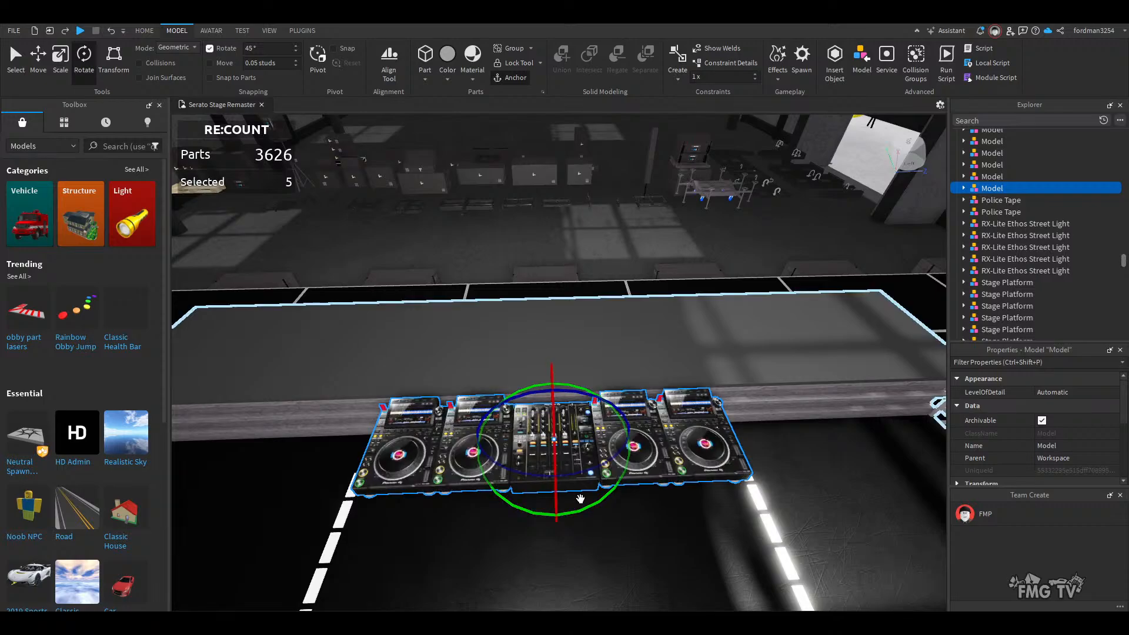
- Move the DJ decks 3.42 studs towards the audience onto the booth's counter
key(d)
right_drag(580, 500, 579, 499)
click(38, 59)
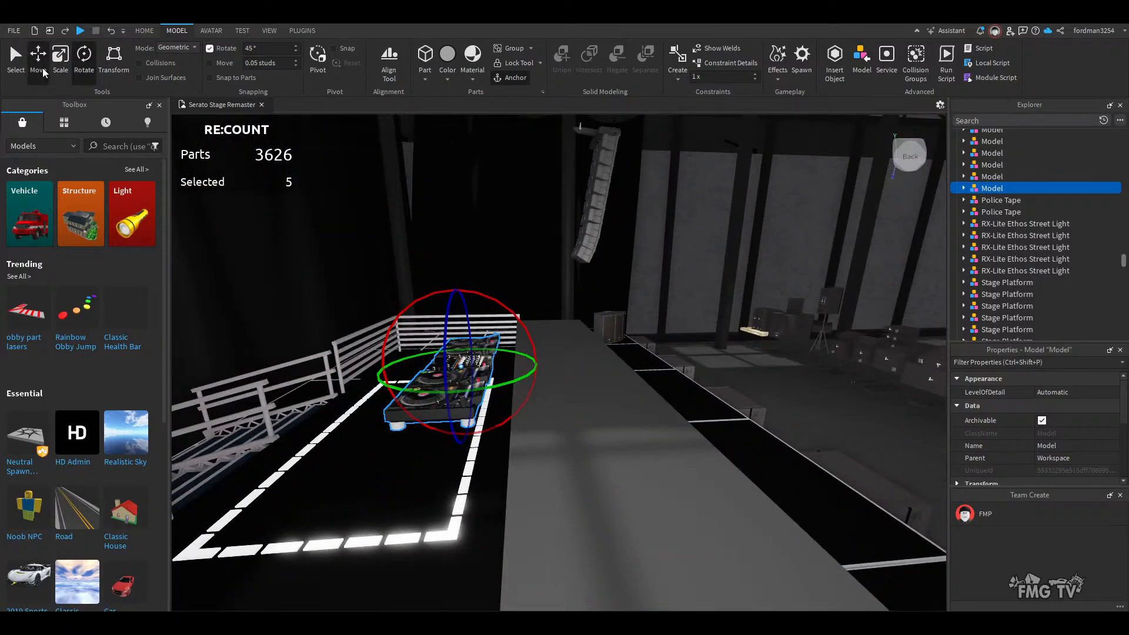
drag(501, 368, 589, 352)
key(a)
right_drag(481, 480, 482, 479)
key(a)
key(w)
key(d)
key(d)
key(s)
key(w)
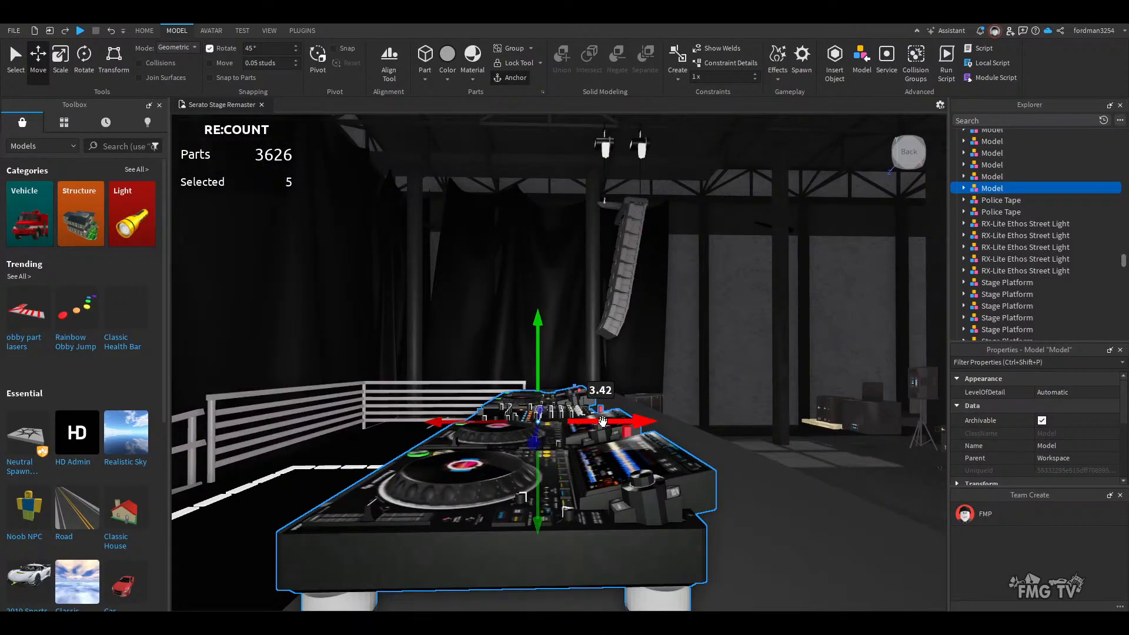
- Fine-tune the DJ decks' position on the counter with small shifts, including 0.077 and -0.146 studs
drag(603, 421, 562, 445)
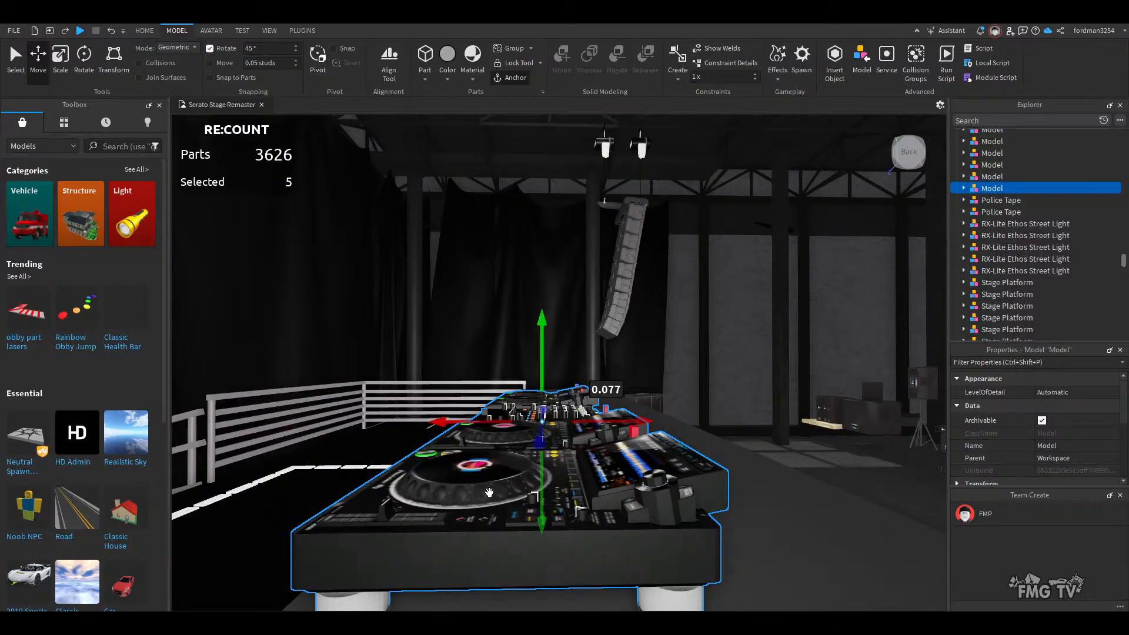
key(s)
right_drag(490, 492, 489, 493)
key(w)
key(s)
key(a)
drag(528, 388, 534, 386)
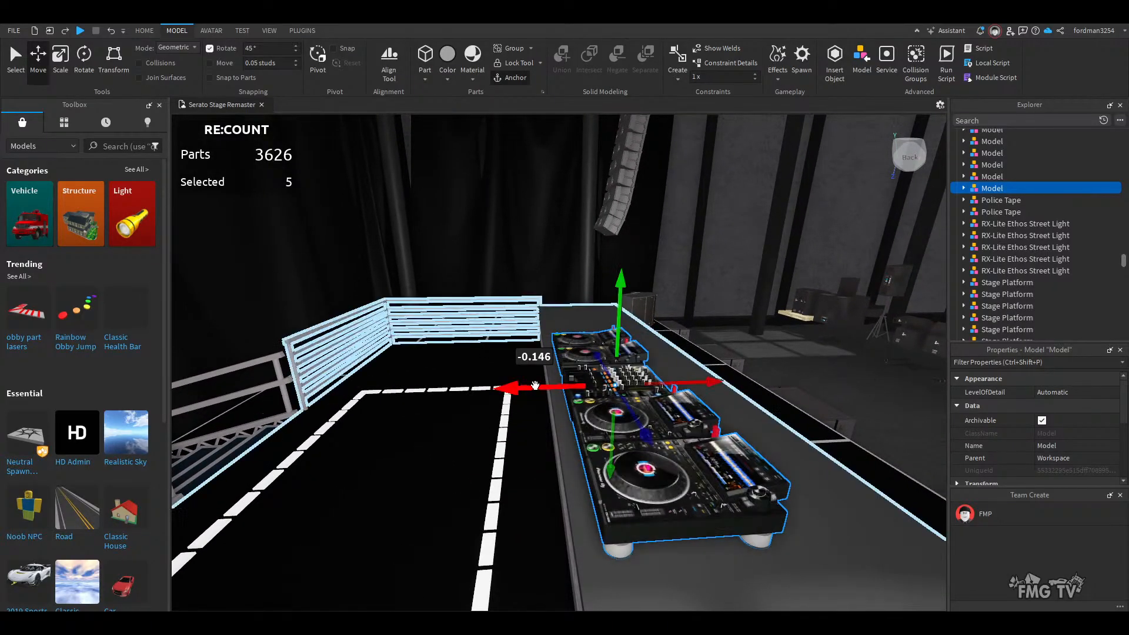
drag(612, 343, 606, 344)
- Clear the selection and review the decks on the DJ booth from behind and from the audience area
key(a)
right_drag(520, 513, 520, 513)
key(w)
key(s)
key(s)
key(w)
right_drag(691, 514, 660, 469)
click(650, 456)
key(d)
key(d)
key(s)
key(w)
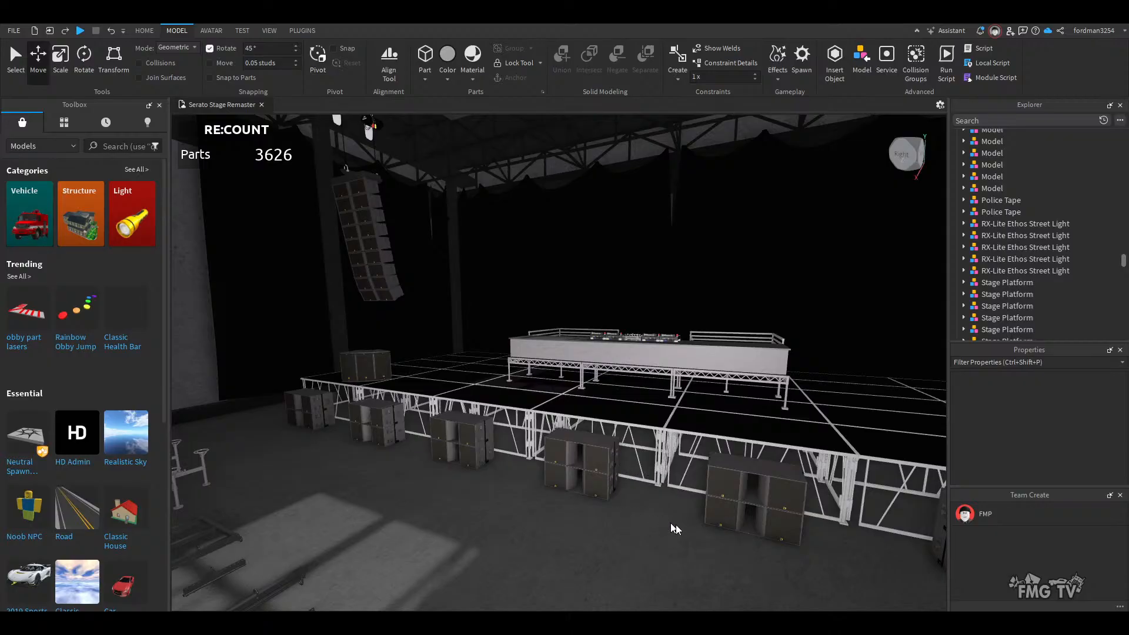
- Delete the nearer of the access ramps behind the DJ booth
right_drag(675, 524, 661, 524)
click(595, 443)
scroll(595, 443, up, 3)
right_drag(595, 443, 594, 442)
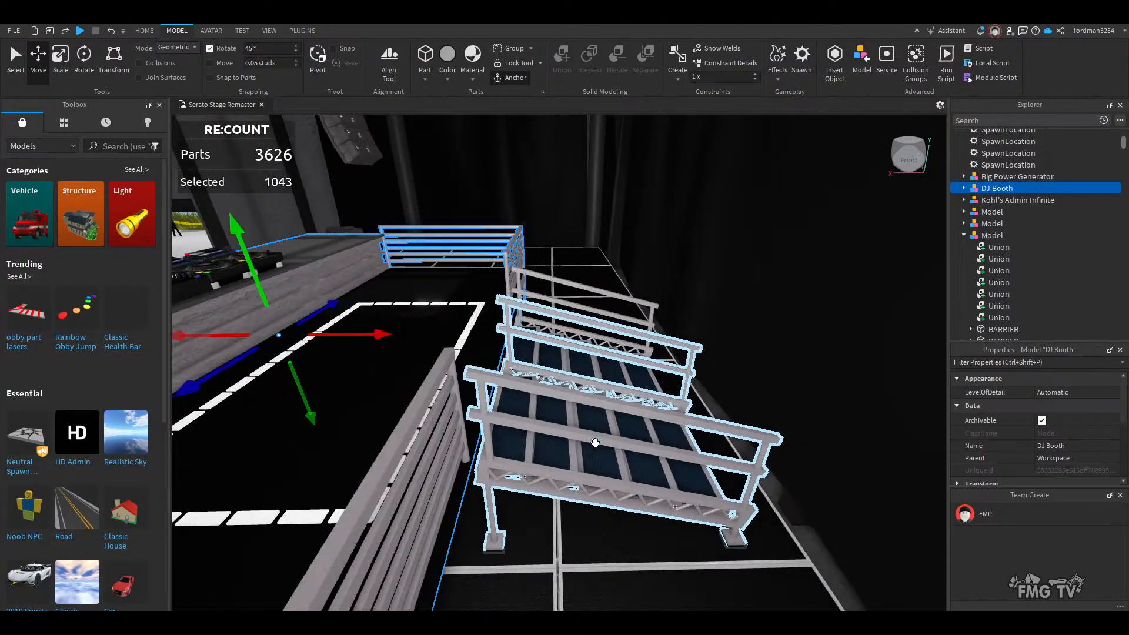
scroll(595, 442, down, 2)
click(592, 424)
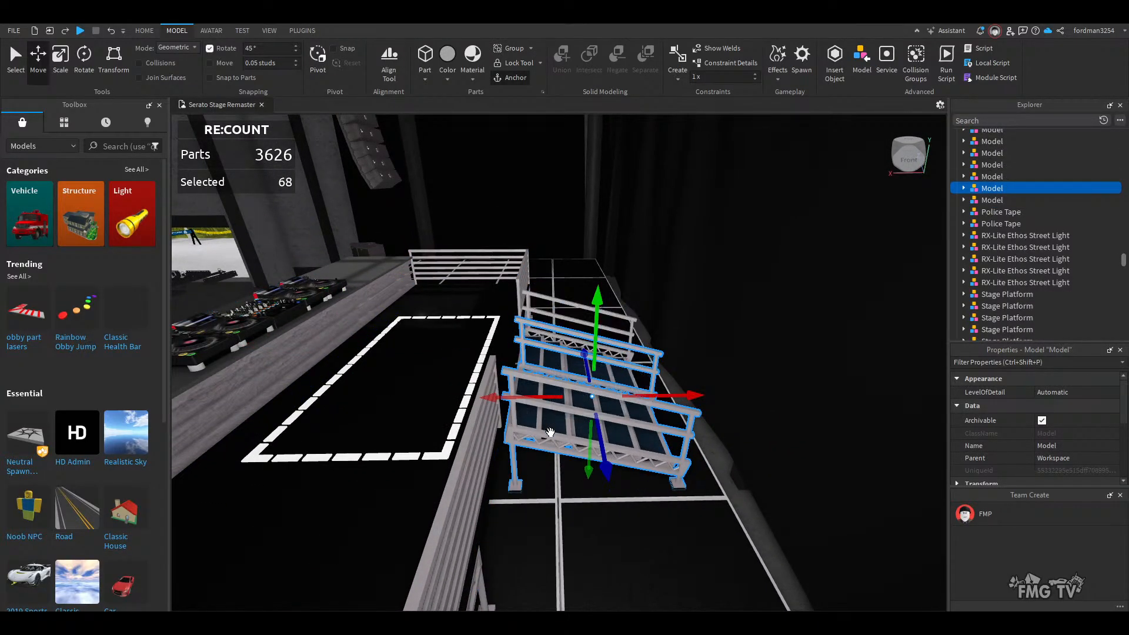
key(Delete)
- Scale the DJ Booth model down to 0.75, trying 0.8 first
click(399, 419)
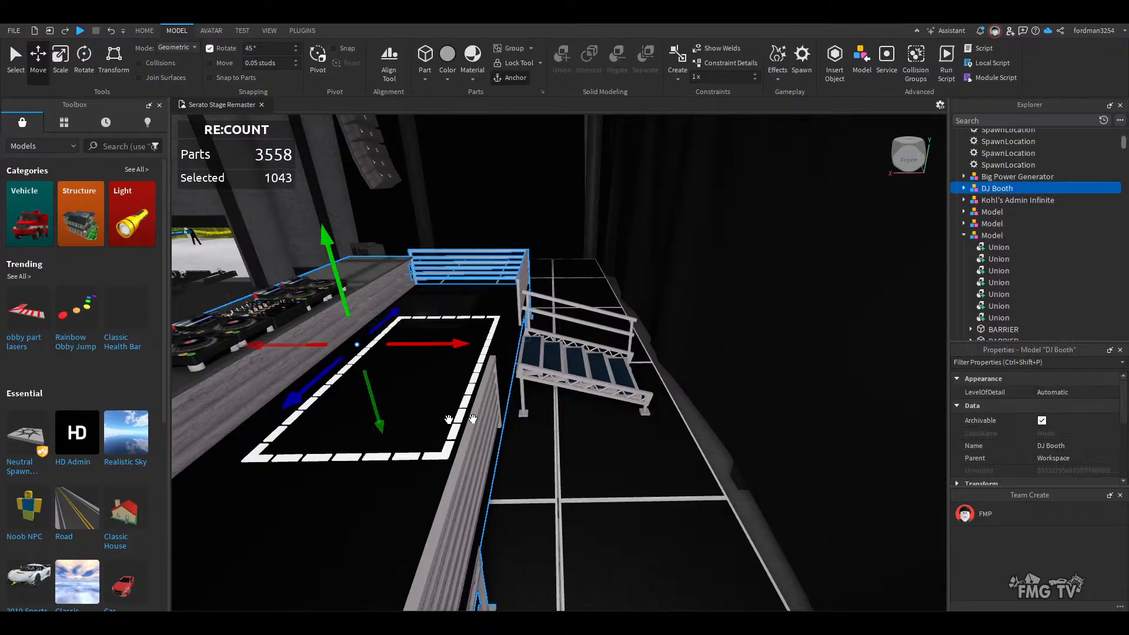
key(f)
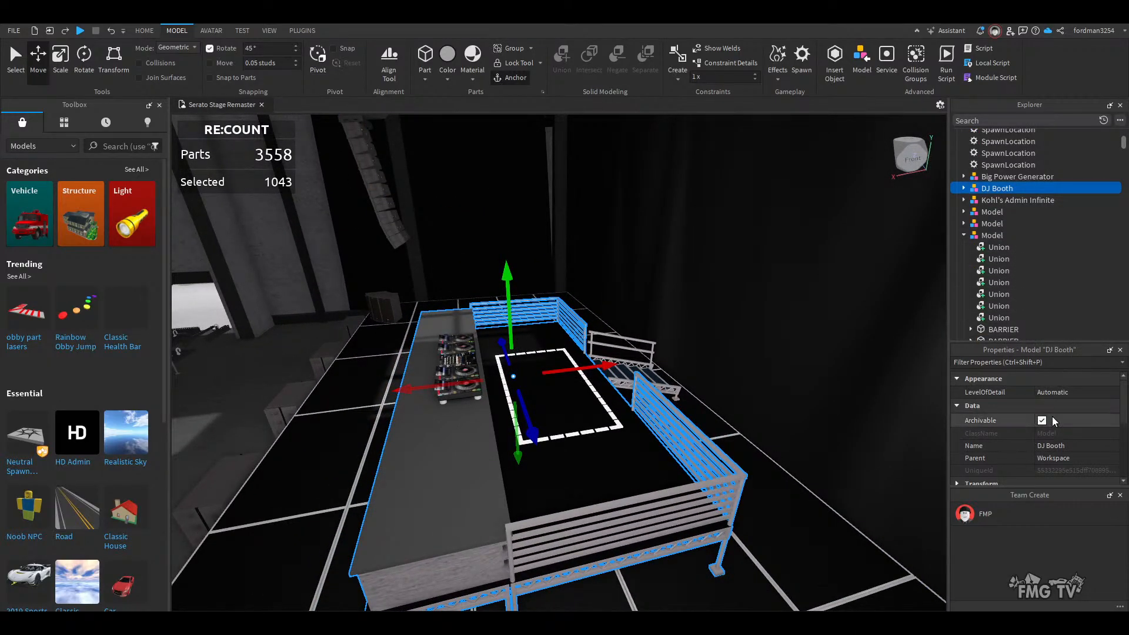
scroll(1052, 421, down, 3)
click(1053, 451)
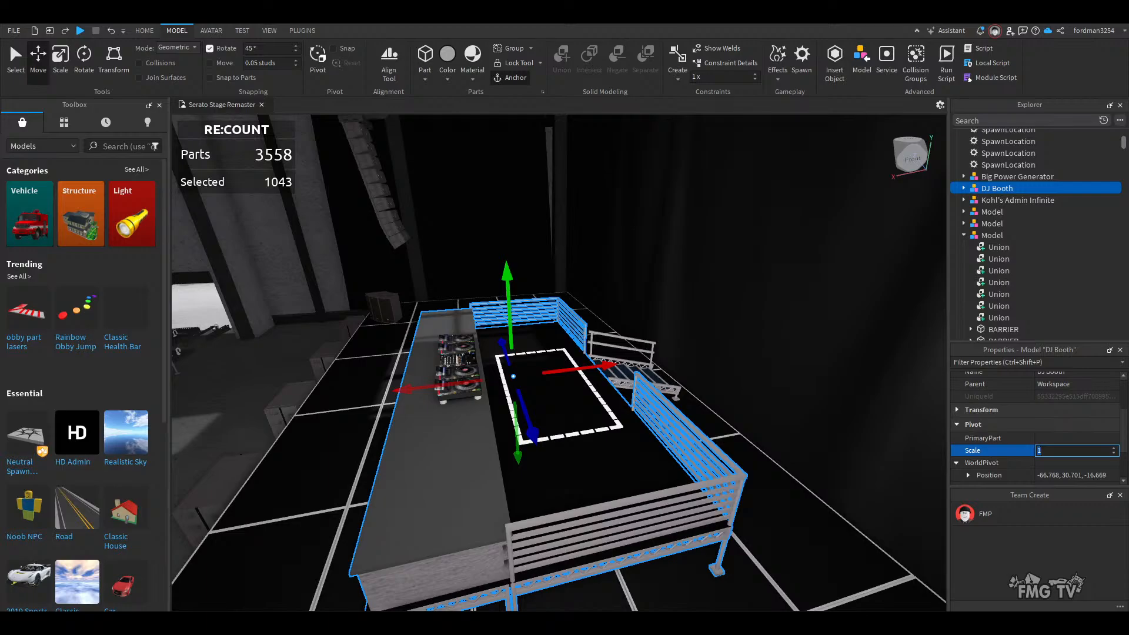
key(Return)
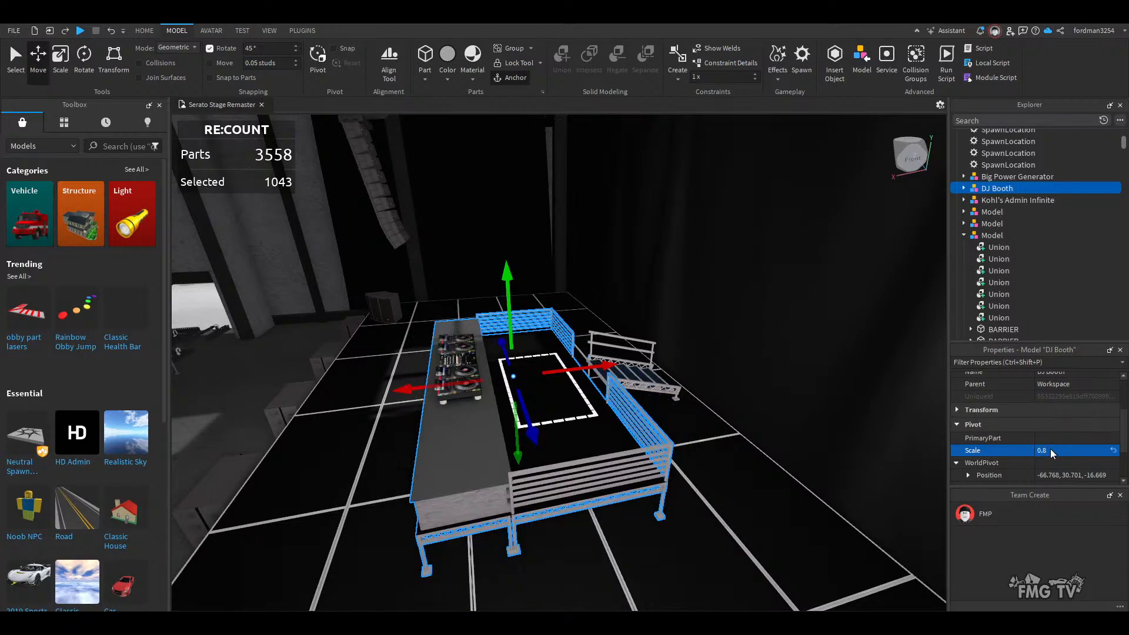
right_drag(728, 535, 728, 534)
right_drag(728, 535, 728, 535)
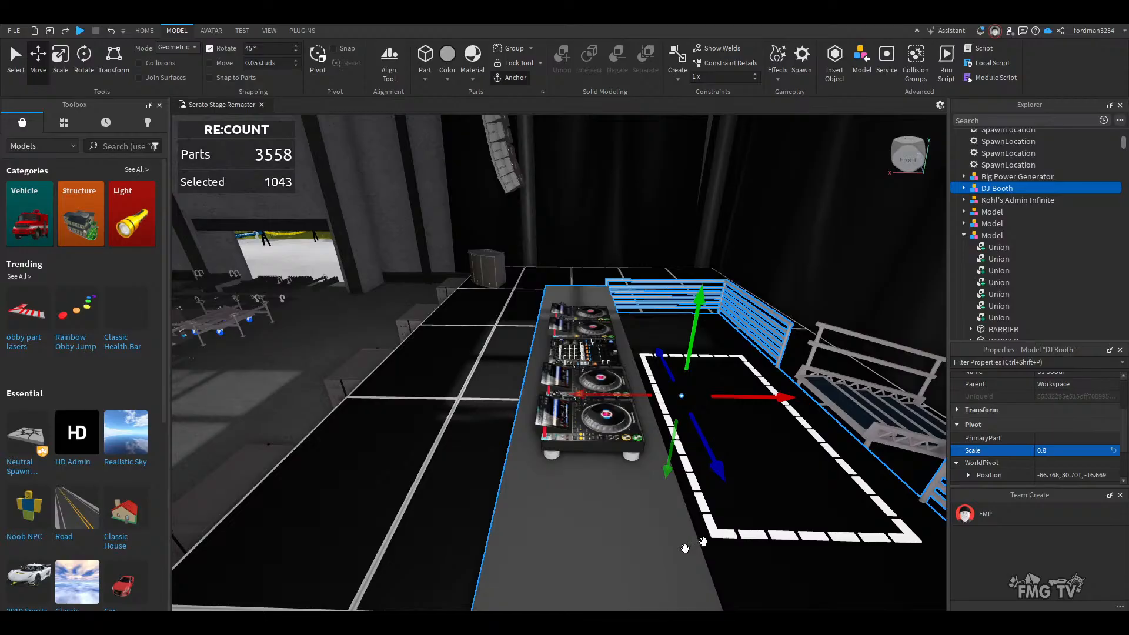
right_drag(651, 495, 650, 495)
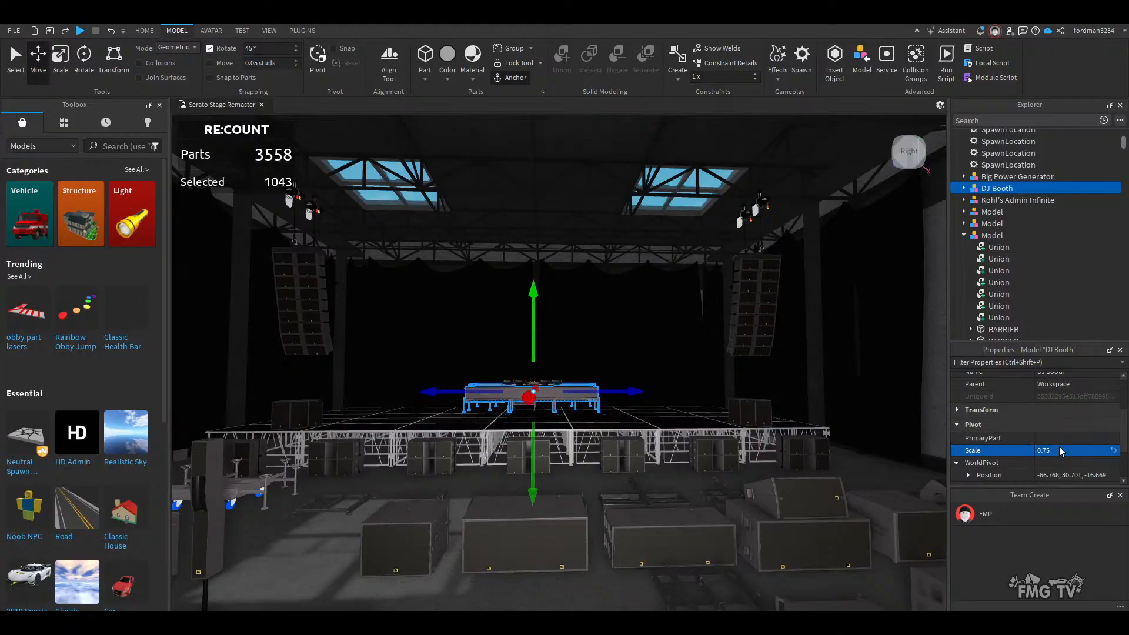
- Examine the rescaled DJ booth's size and its height above the stage deck from the front and side
key(w)
key(d)
right_drag(612, 485, 591, 486)
key(w)
key(s)
key(a)
key(s)
key(w)
key(s)
key(w)
key(s)
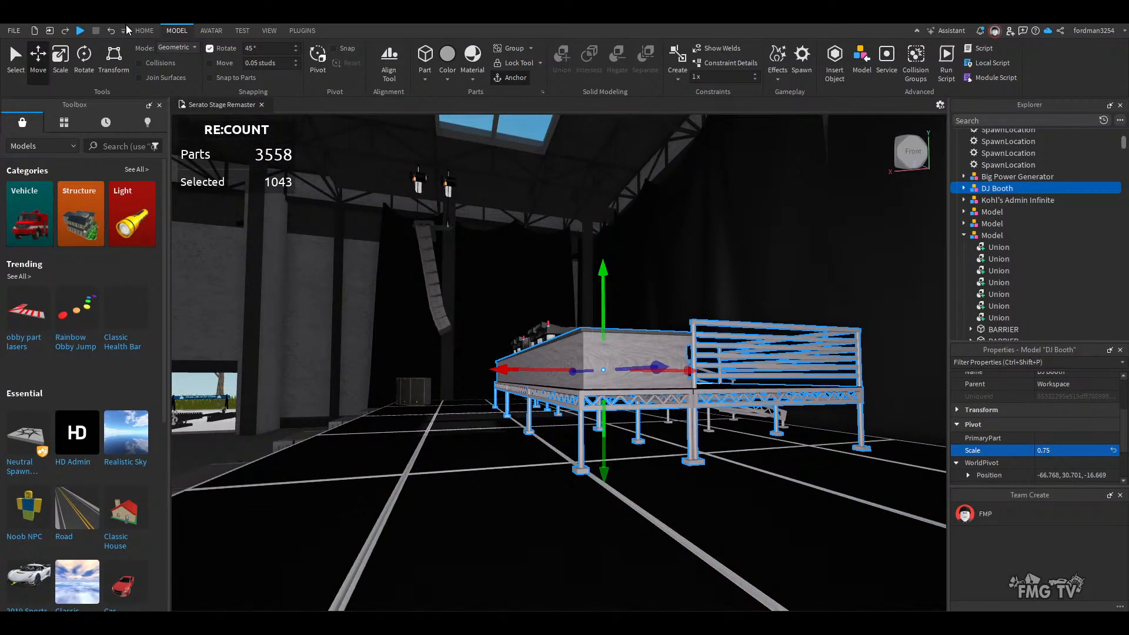
- Turn on collisions and lower the DJ booth 0.975 studs onto the stage deck
key(w)
right_drag(722, 404, 722, 404)
key(d)
key(s)
key(w)
key(a)
key(s)
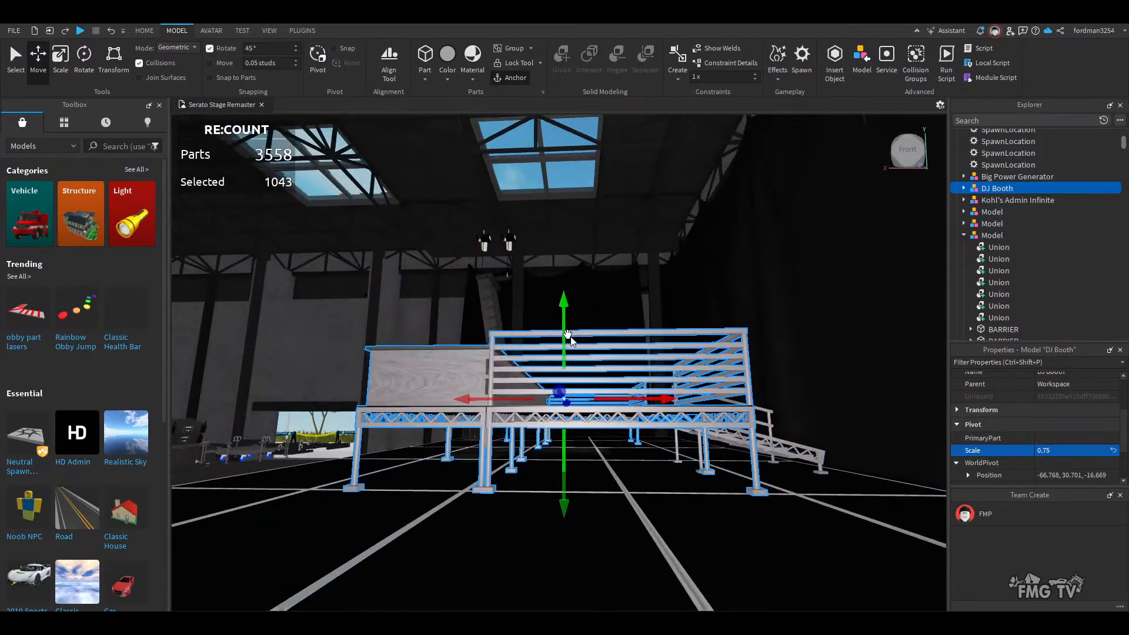
drag(560, 333, 567, 402)
key(e)
key(w)
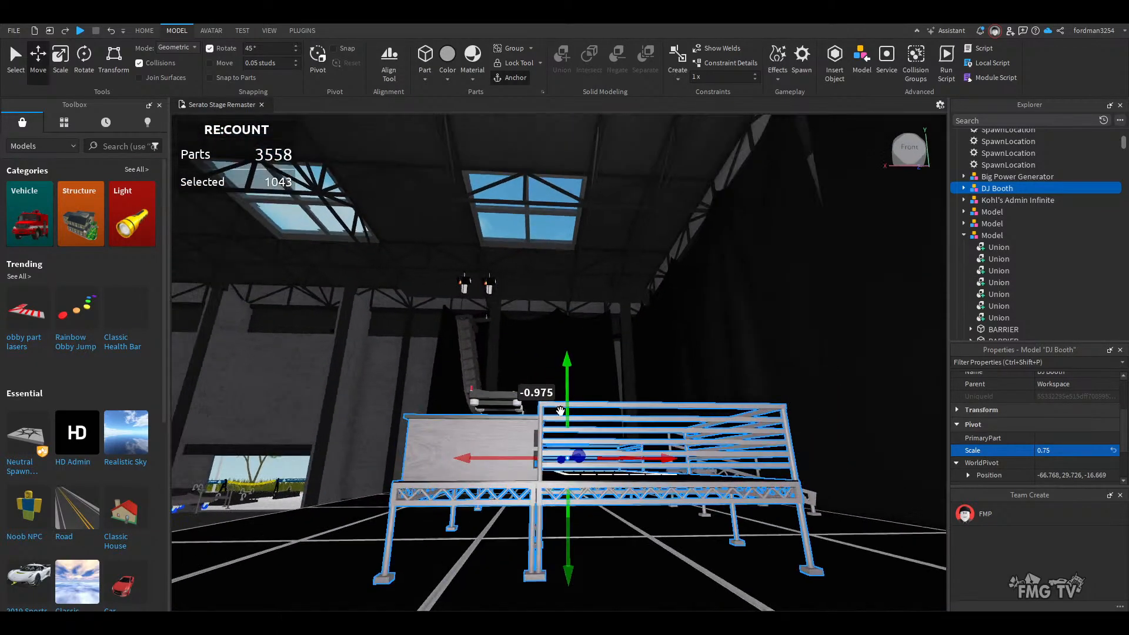
- Select the floating DJ decks and lower them onto the booth's counter
right_drag(567, 402, 556, 384)
key(a)
click(552, 295)
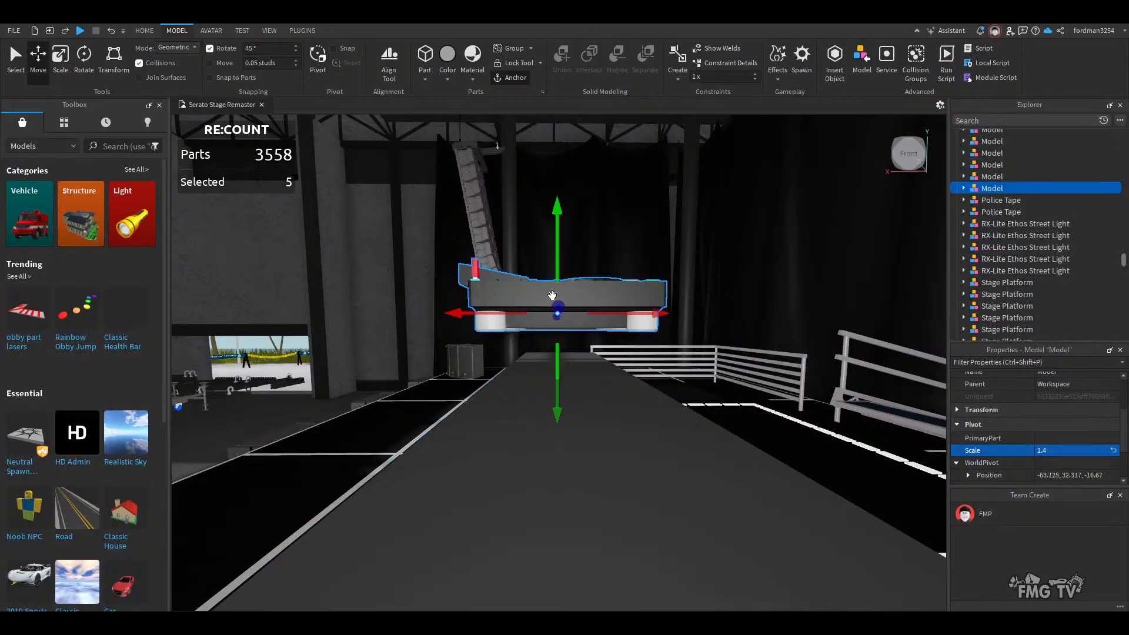
drag(549, 380, 550, 380)
key(d)
right_drag(627, 438, 628, 436)
key(q)
key(e)
- Move the DJ decks 0.453 studs back across the counter towards the DJ's side
drag(591, 342, 602, 348)
key(d)
right_drag(608, 437, 609, 438)
key(s)
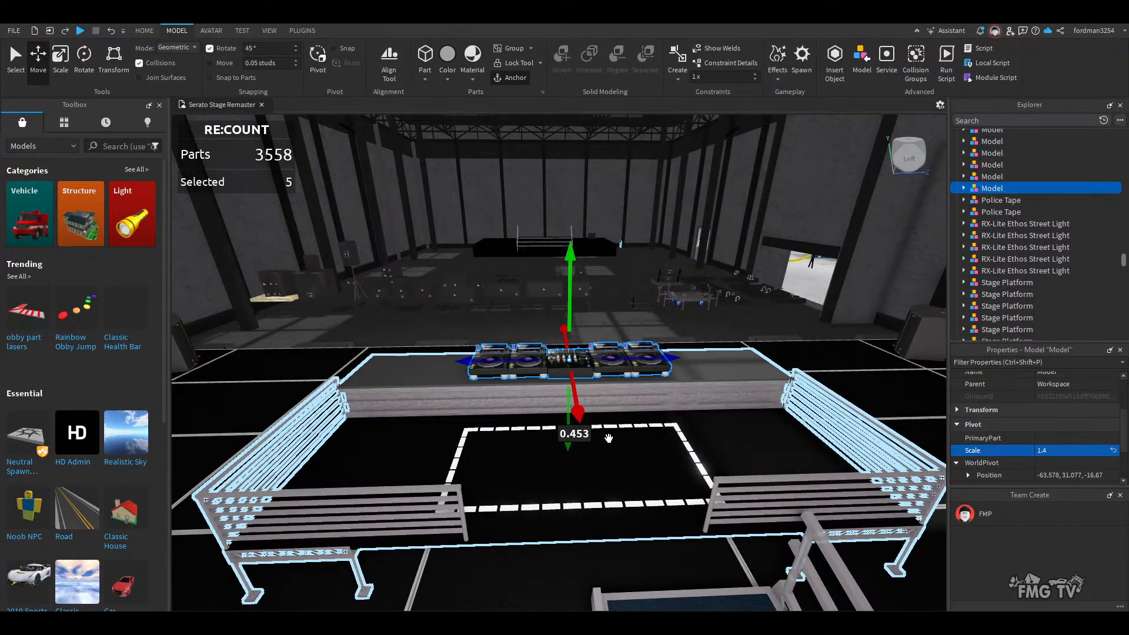
- Delete the remaining access ramp behind the DJ booth
mouse_move(633, 441)
right_down()
mouse_move(627, 458)
mouse_move(620, 431)
right_up()
key(w)
key(s)
key(w)
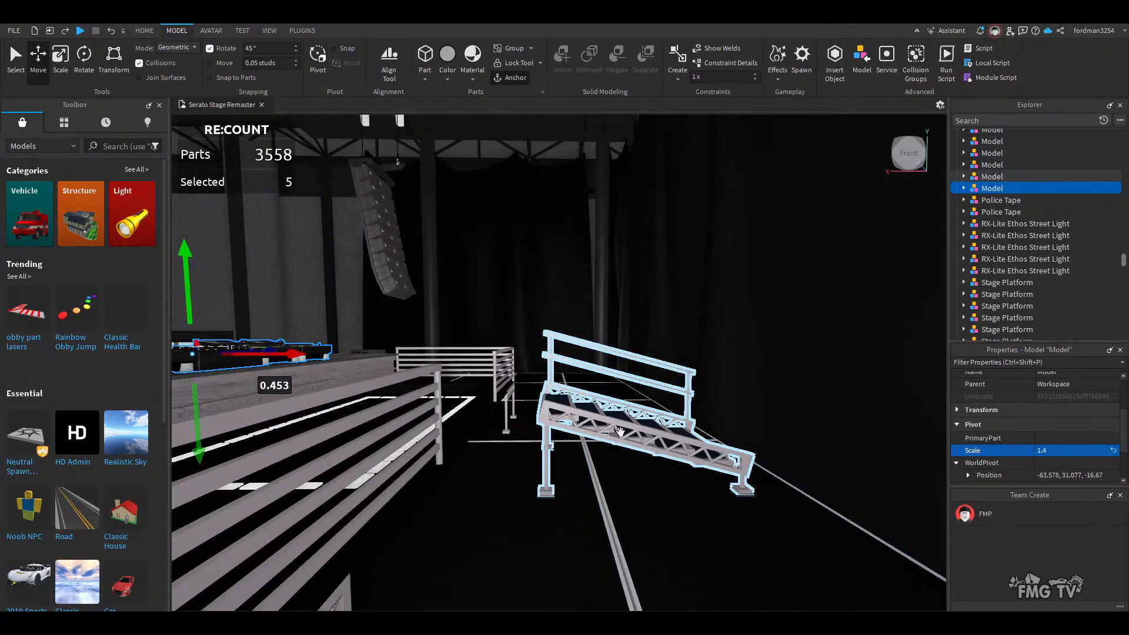
click(620, 430)
key(Delete)
- Move the DJ booth together with its decks 1.67 studs towards the audience, and clear the selection
right_drag(650, 476, 567, 458)
key(w)
key(d)
key(d)
key(s)
click(567, 458)
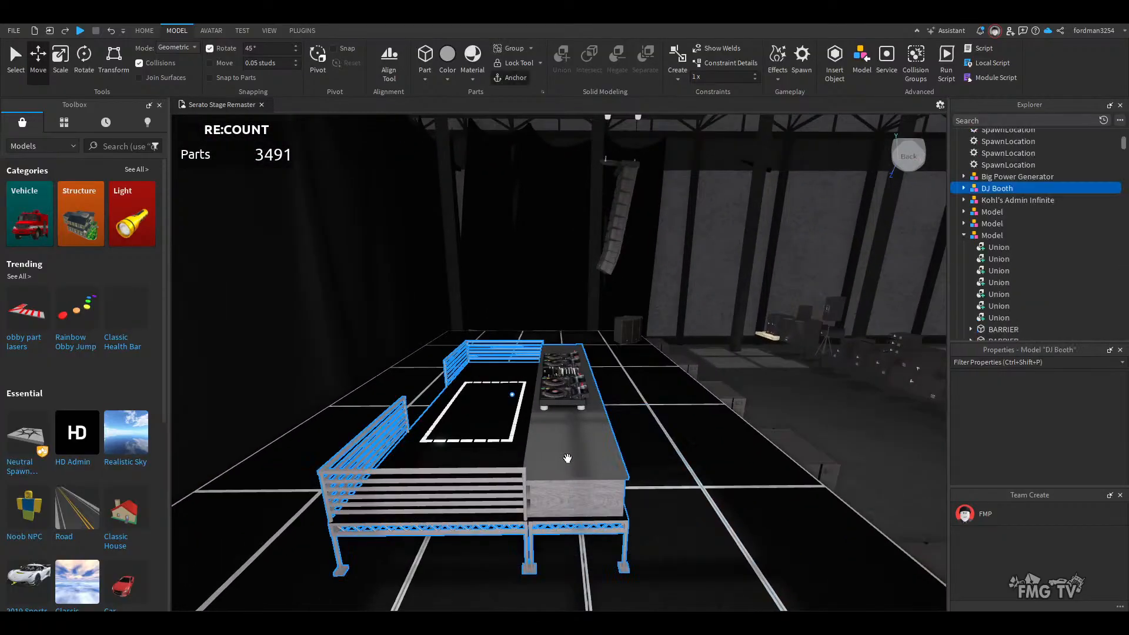
ctrl+click(488, 383)
drag(588, 397, 648, 405)
key(s)
key(d)
key(w)
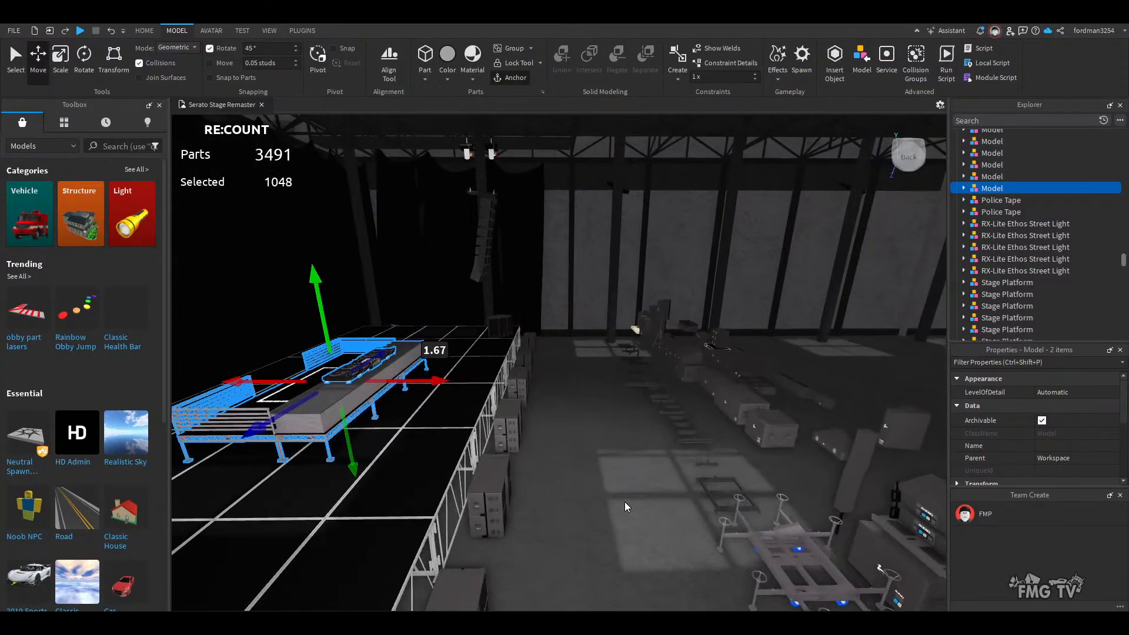
click(624, 504)
- Review the stage, DJ booth and speaker arrangement from the stage's end and from the audience area
right_drag(623, 506, 626, 507)
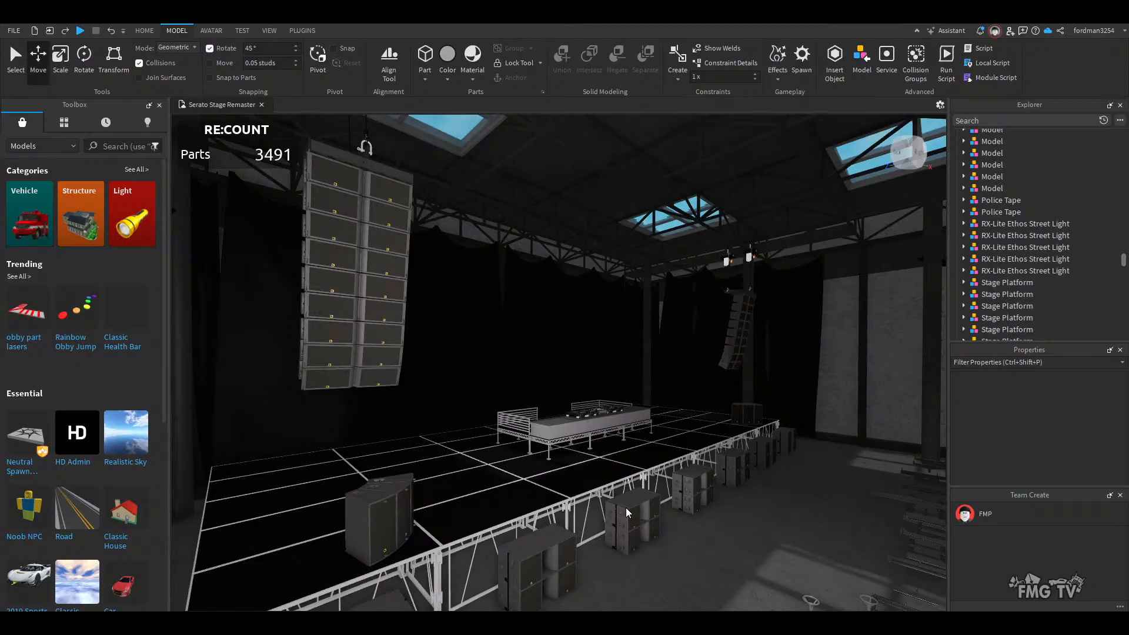
right_drag(738, 556, 739, 555)
key(w)
key(d)
right_drag(739, 515, 738, 515)
key(w)
key(s)
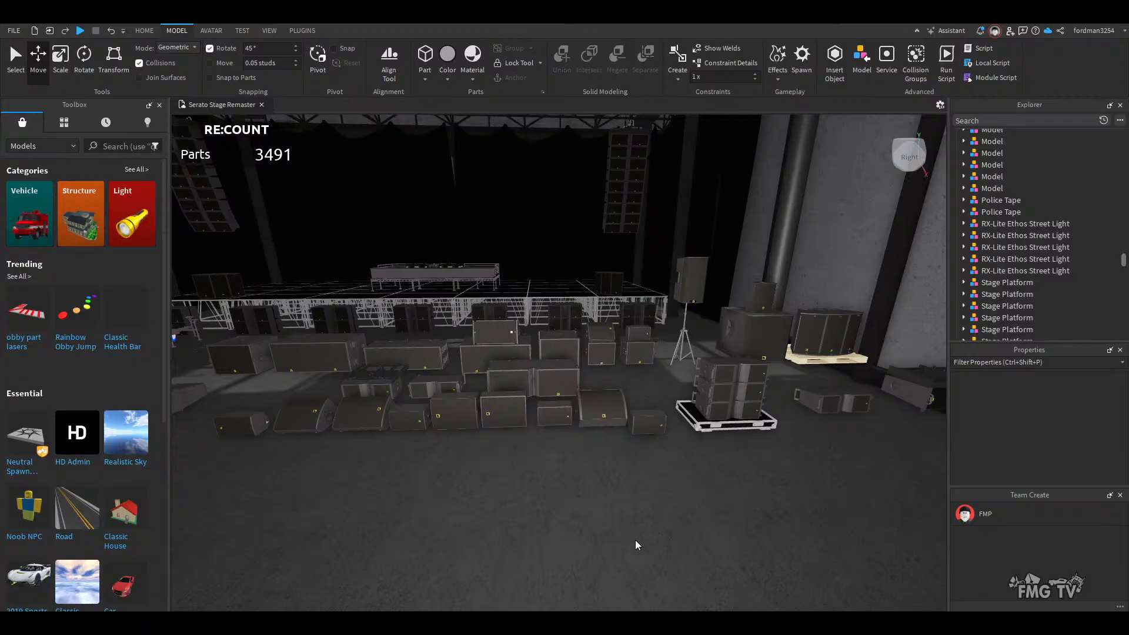
right_drag(635, 540, 637, 533)
key(s)
key(a)
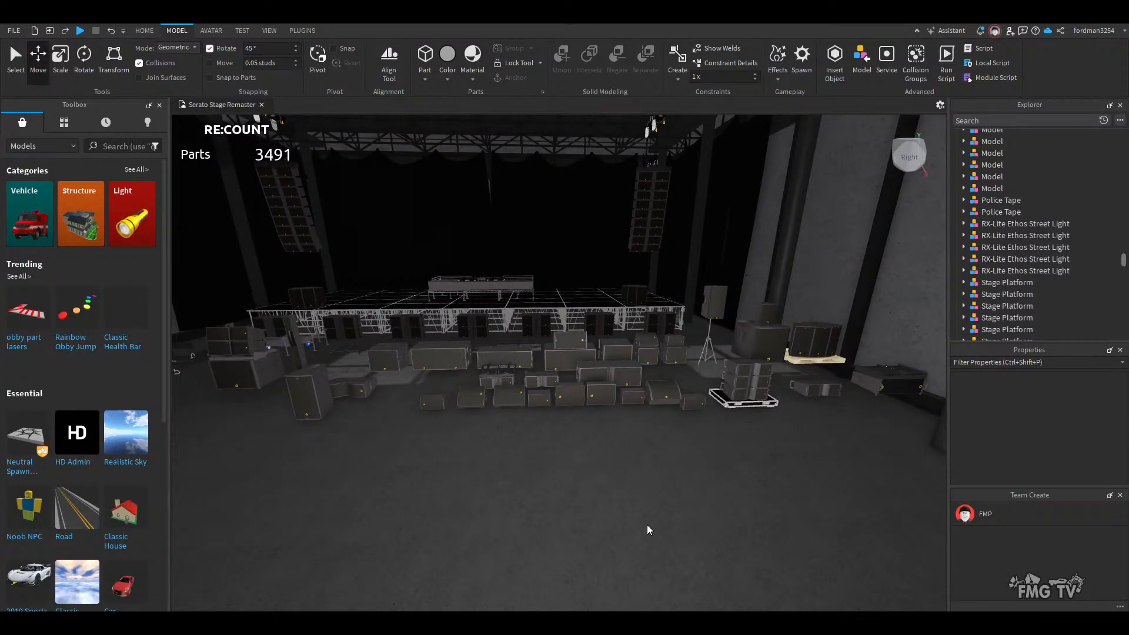
right_drag(647, 525, 637, 512)
key(w)
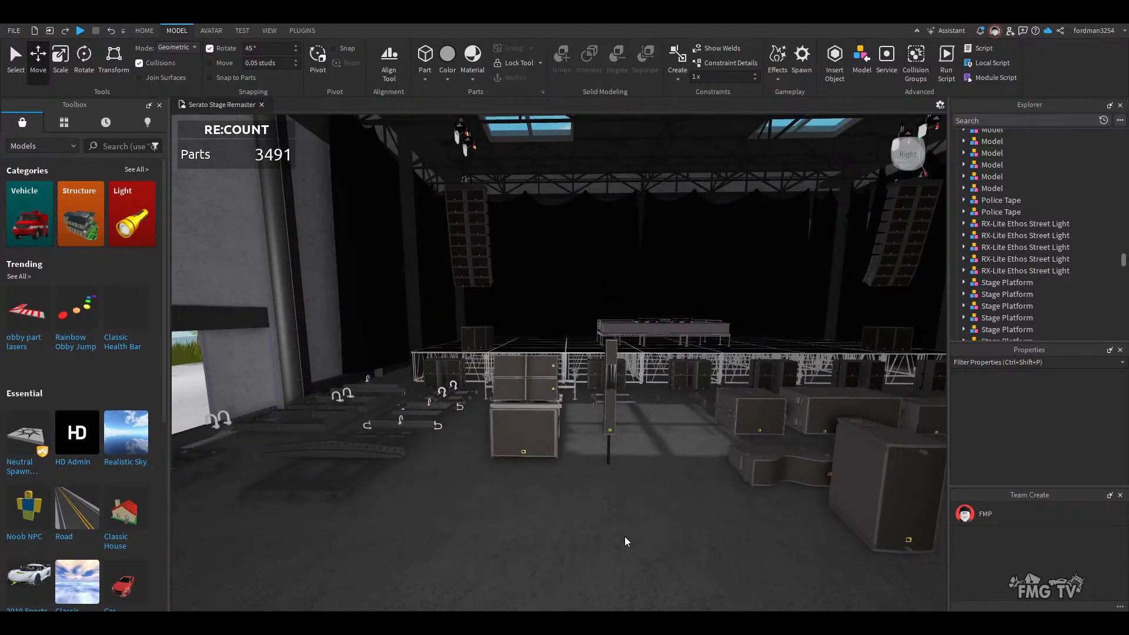
- Examine the spare speakers and subwoofers laid out on the floor in front of the stage
right_drag(624, 536, 629, 532)
key(w)
key(s)
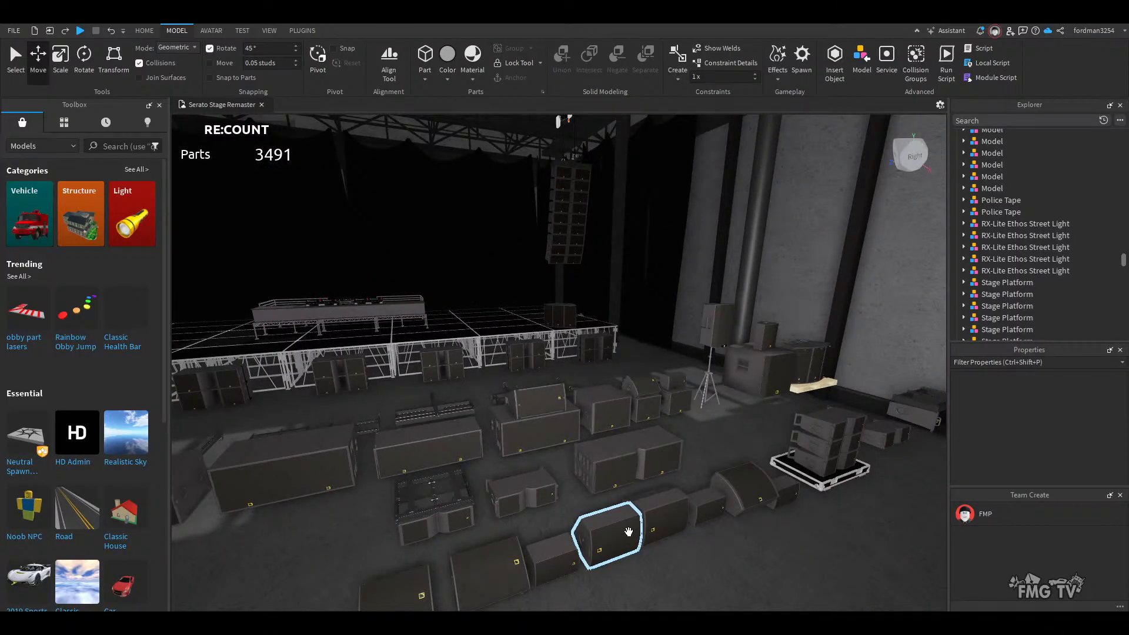
key(d)
key(w)
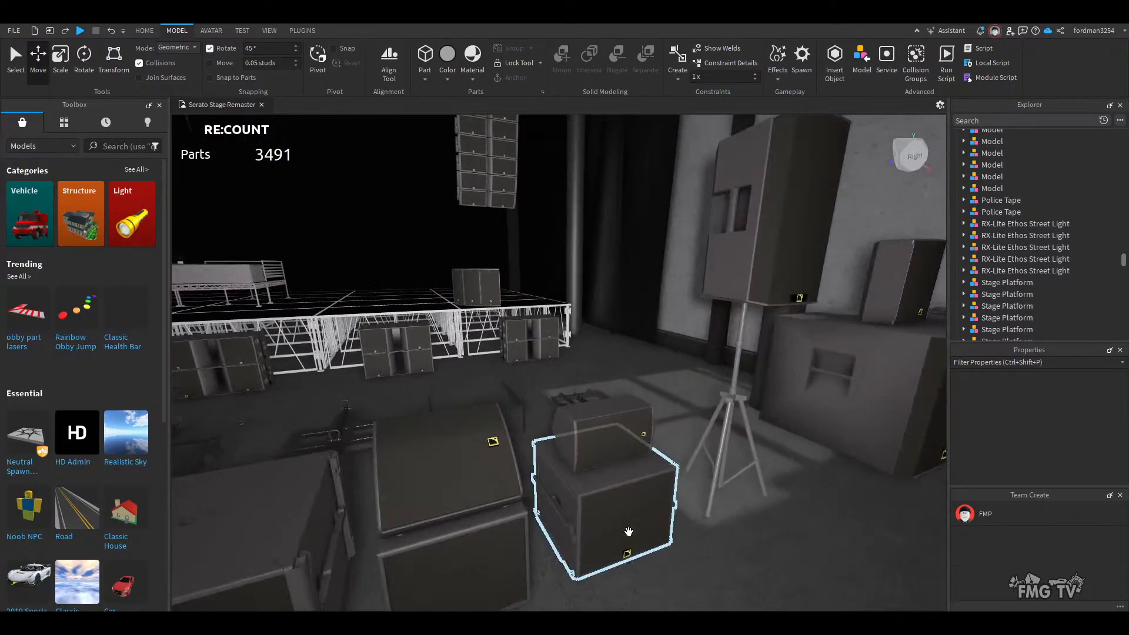
right_drag(629, 531, 629, 533)
key(s)
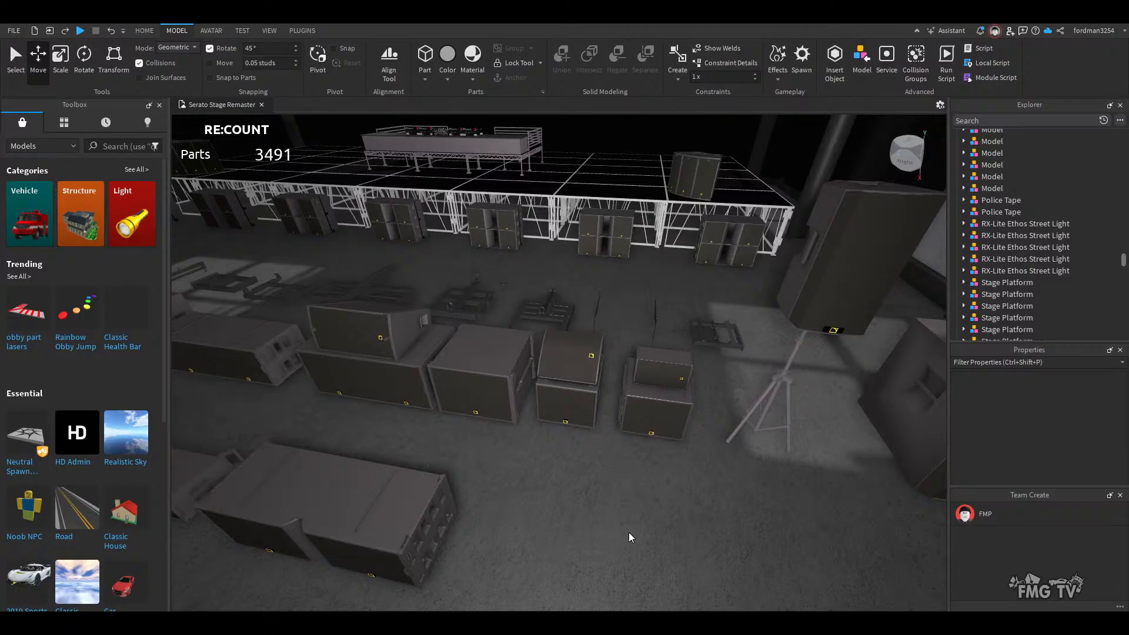
key(s)
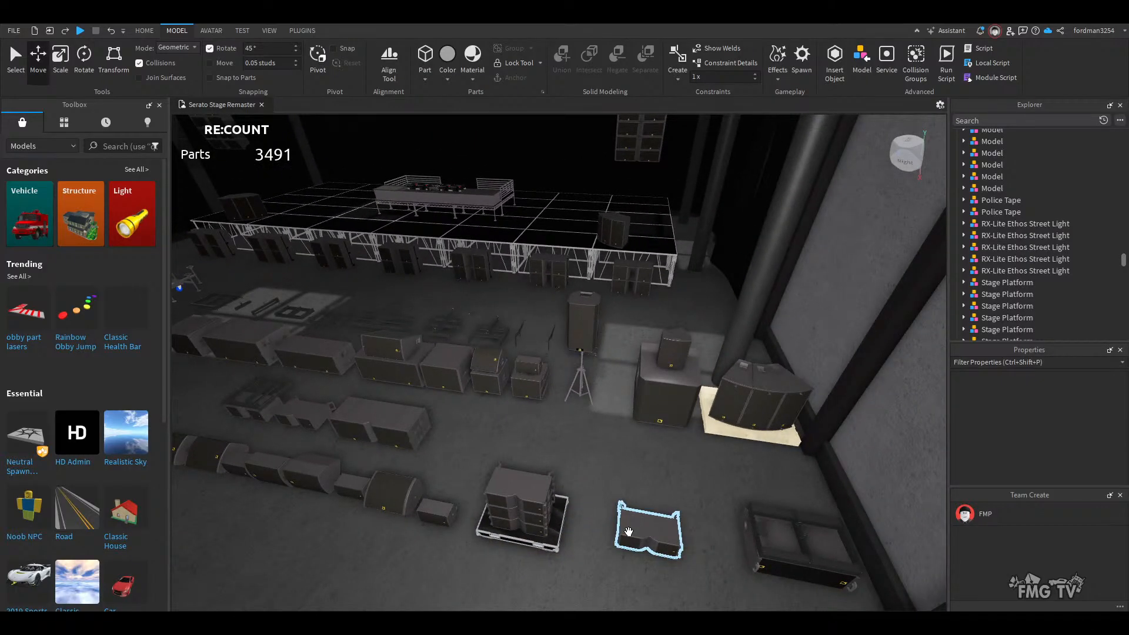
scroll(629, 532, up, 5)
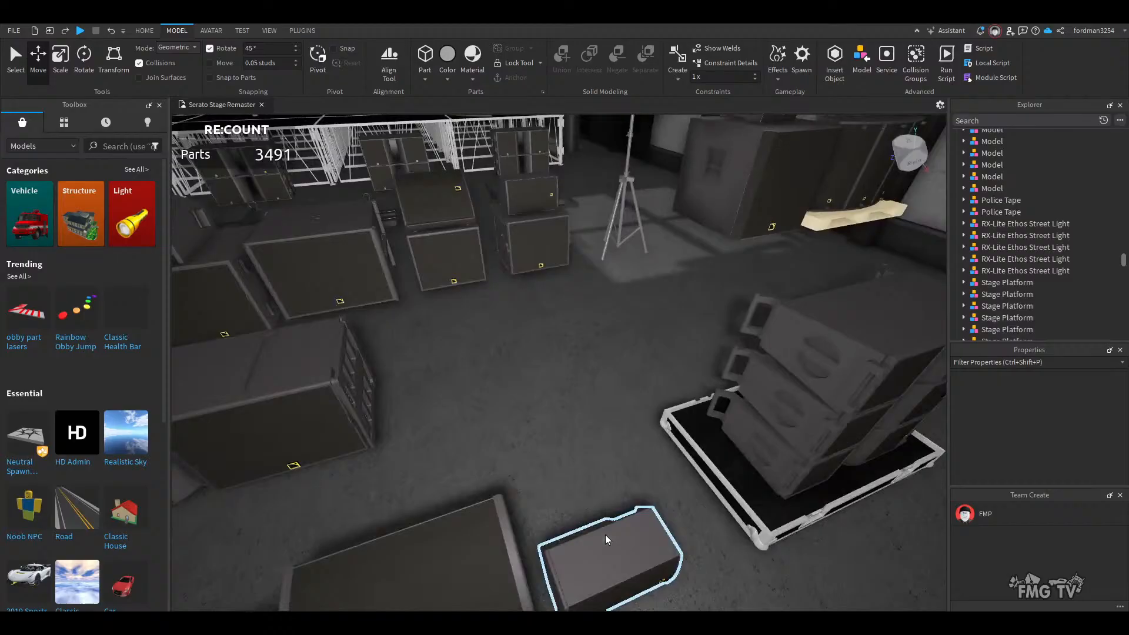
- Duplicate the small subwoofer at the end of the spare speaker row and set the copy down on open floor beyond the rows
key(s)
right_drag(605, 534, 618, 548)
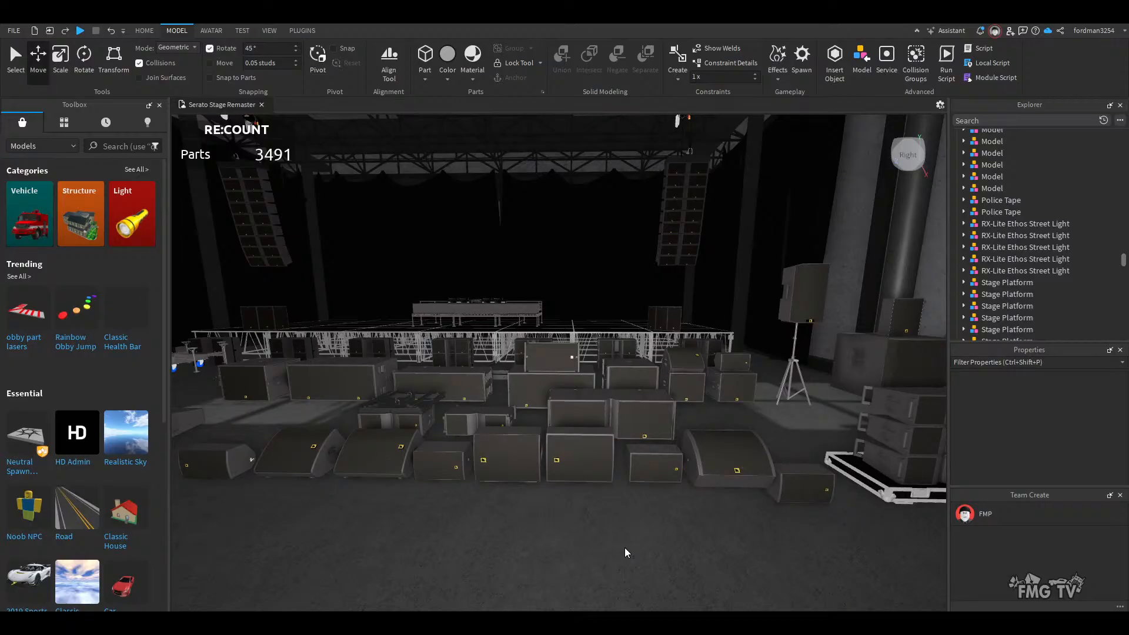
scroll(624, 548, up, 6)
right_drag(624, 547, 624, 547)
scroll(624, 546, down, 5)
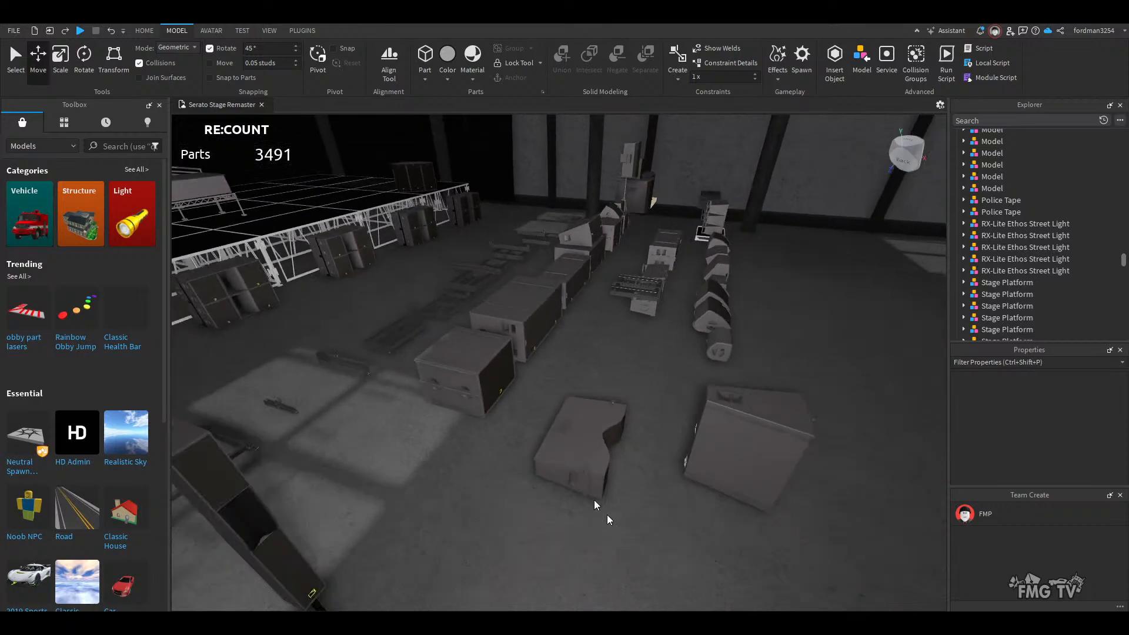
click(461, 361)
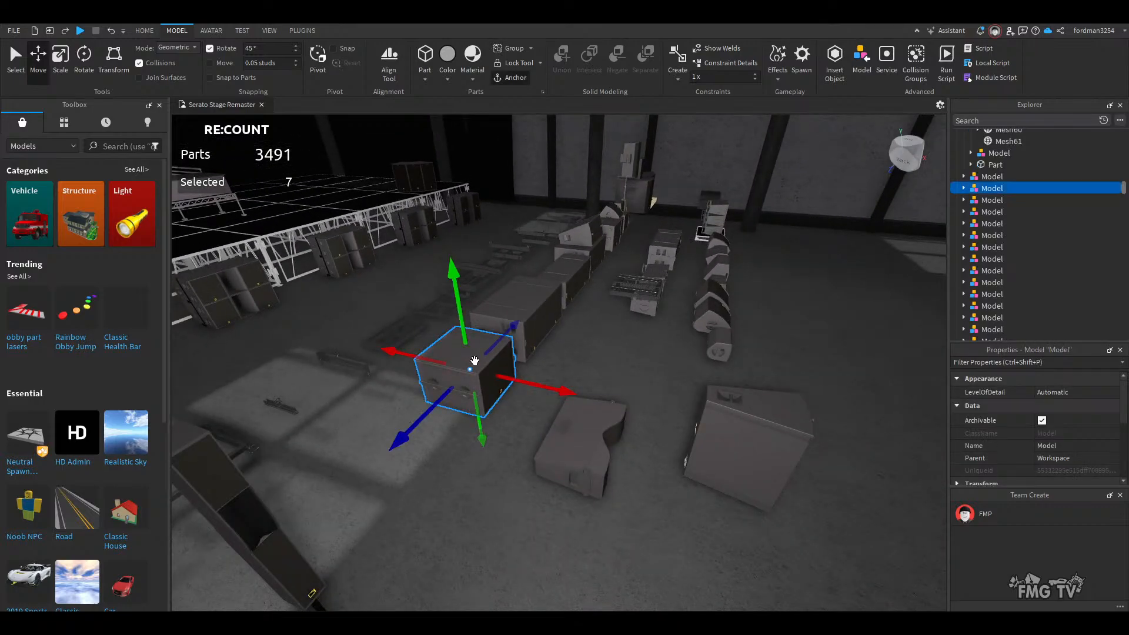
key(ctrl+d)
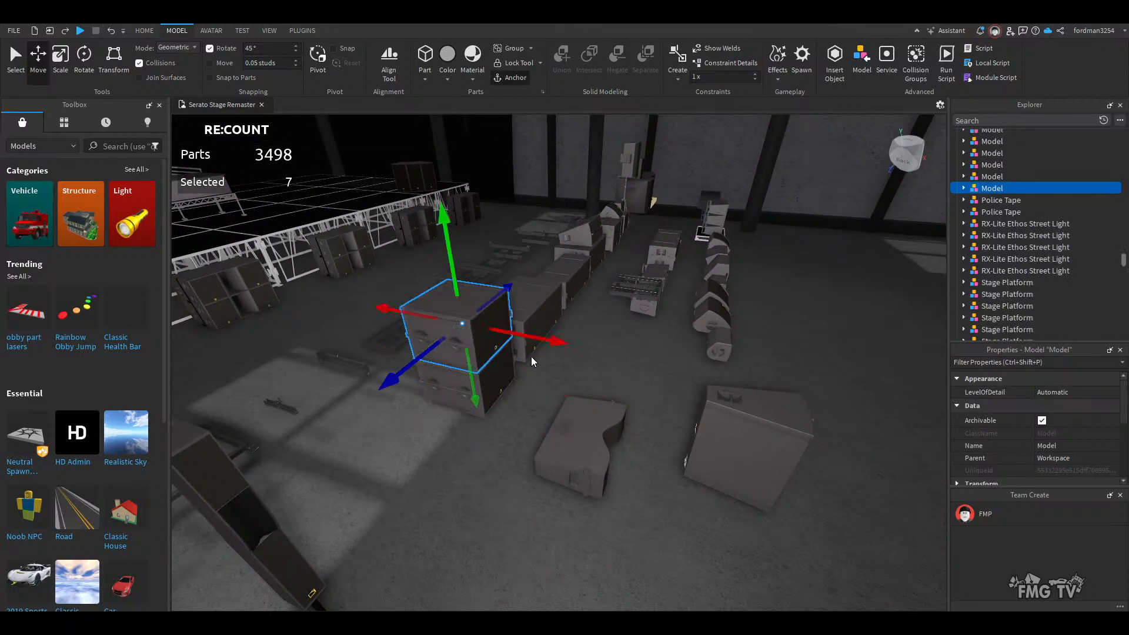
drag(532, 333, 661, 361)
right_drag(617, 474, 584, 474)
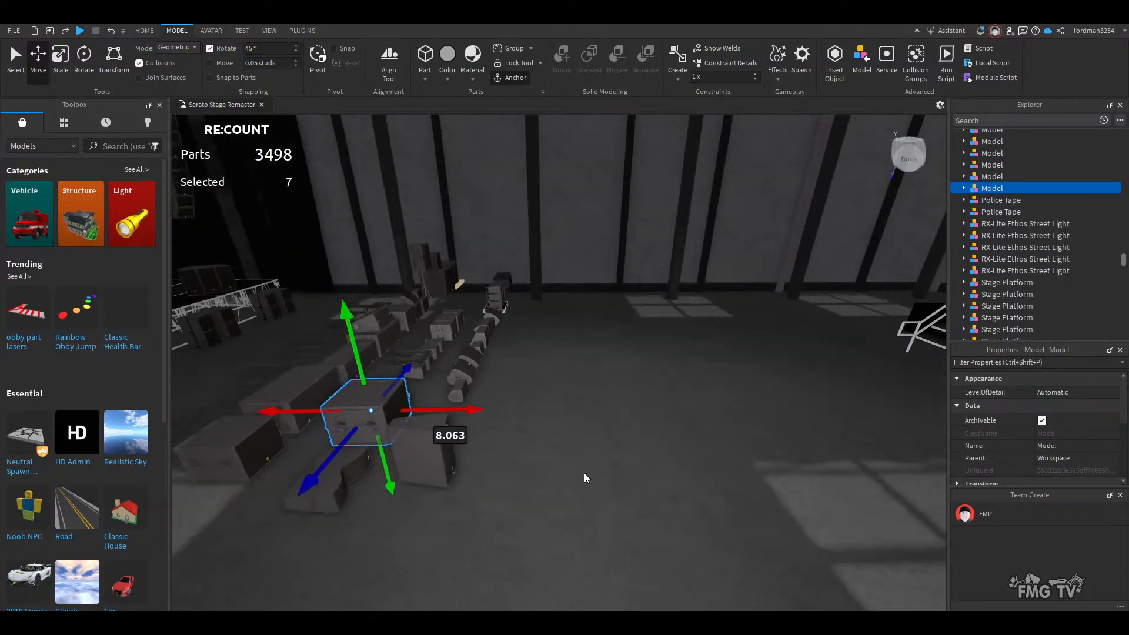
drag(460, 407, 691, 408)
drag(604, 376, 613, 476)
click(556, 514)
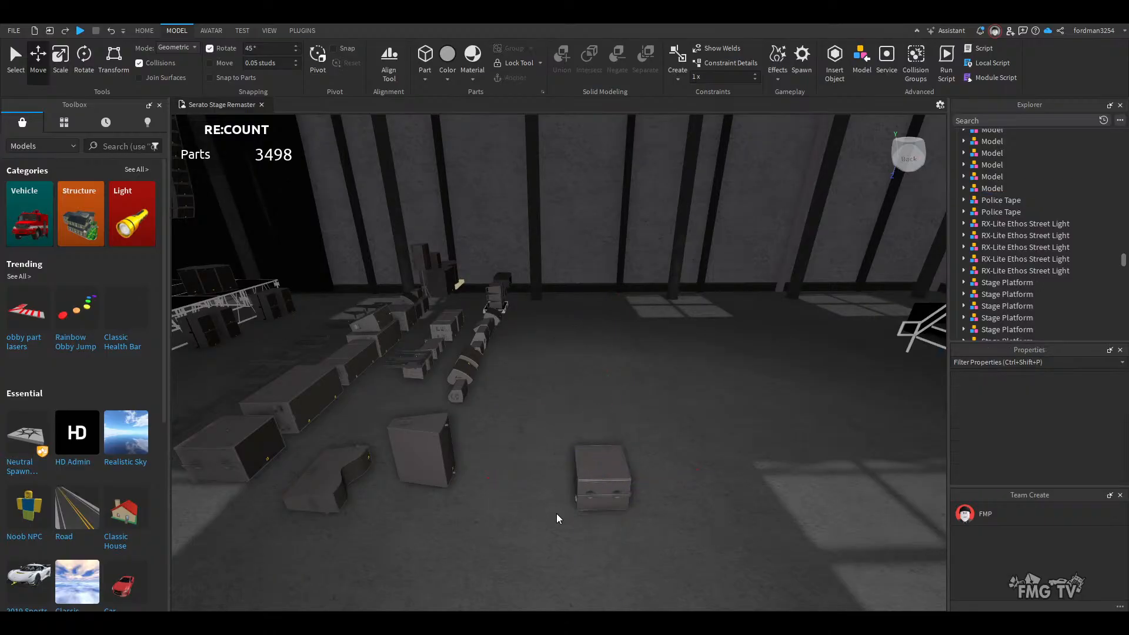
- Duplicate a wedge monitor from the spare speaker row and place the copy on top of the separated subwoofer
right_drag(556, 514, 552, 438)
key(d)
key(w)
scroll(588, 504, up, 3)
scroll(587, 504, down, 1)
key(d)
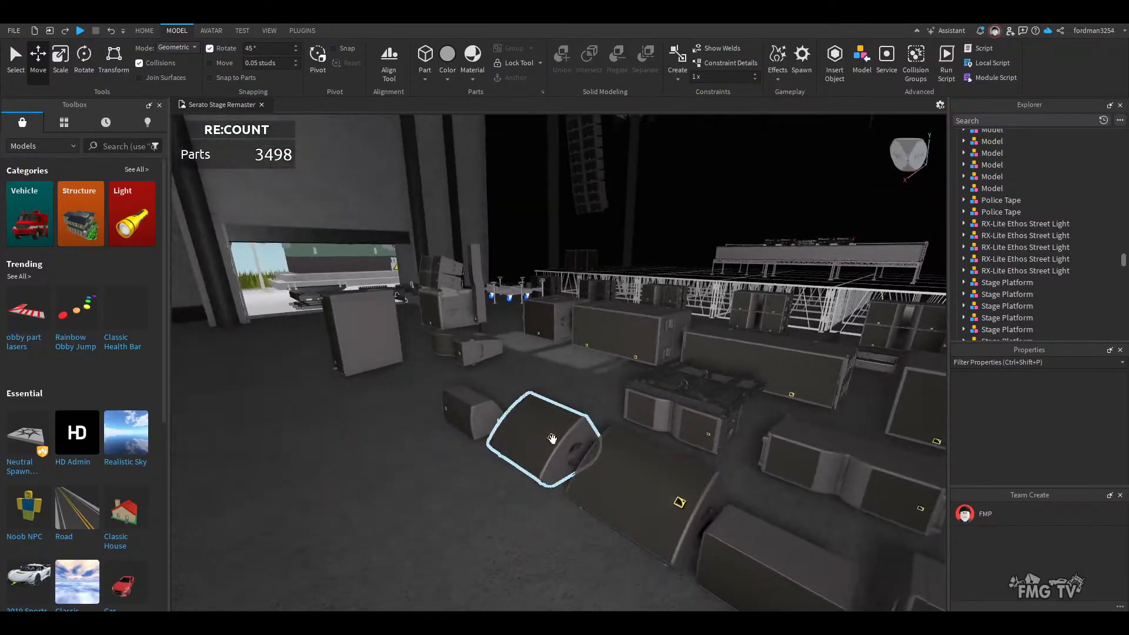
click(552, 439)
key(f)
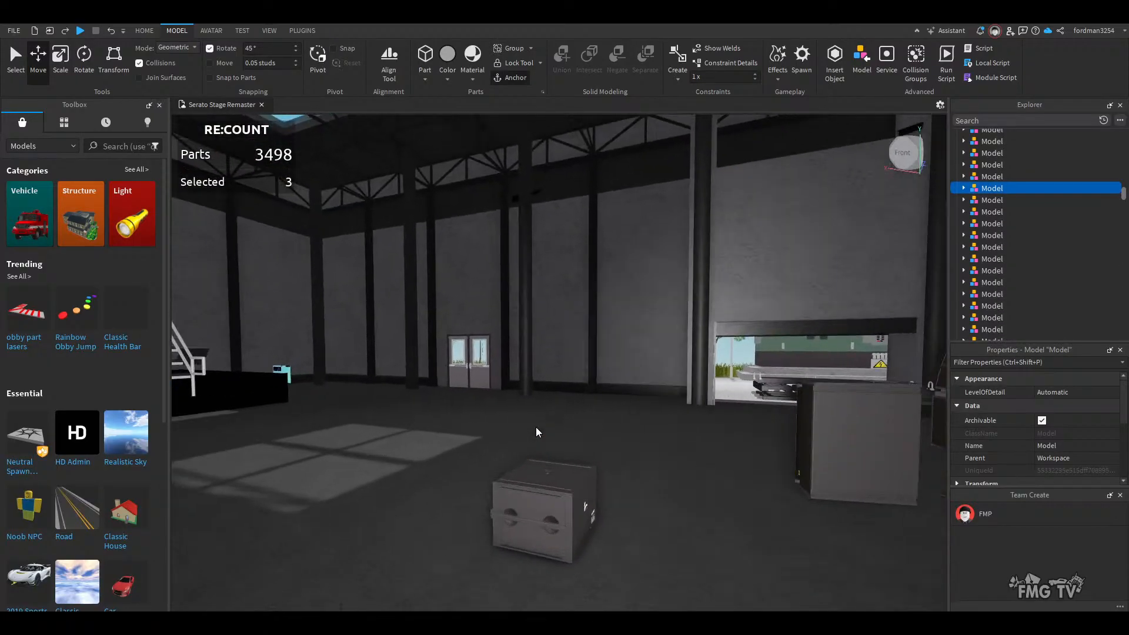
key(ctrl+d)
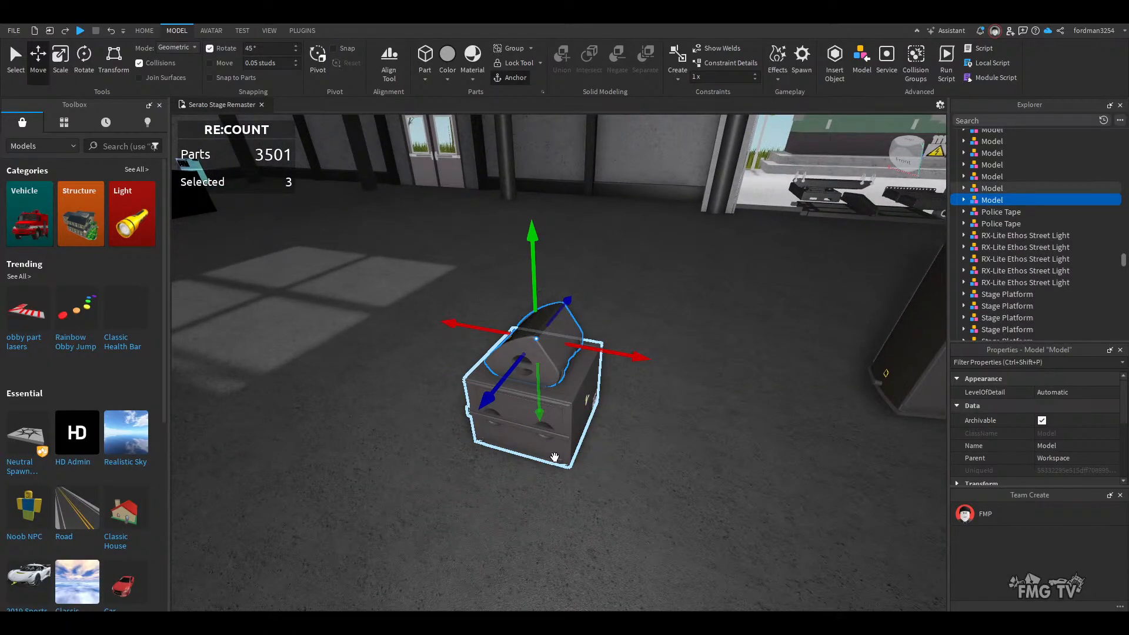
scroll(554, 457, up, 3)
right_drag(554, 457, 555, 457)
scroll(555, 457, down, 2)
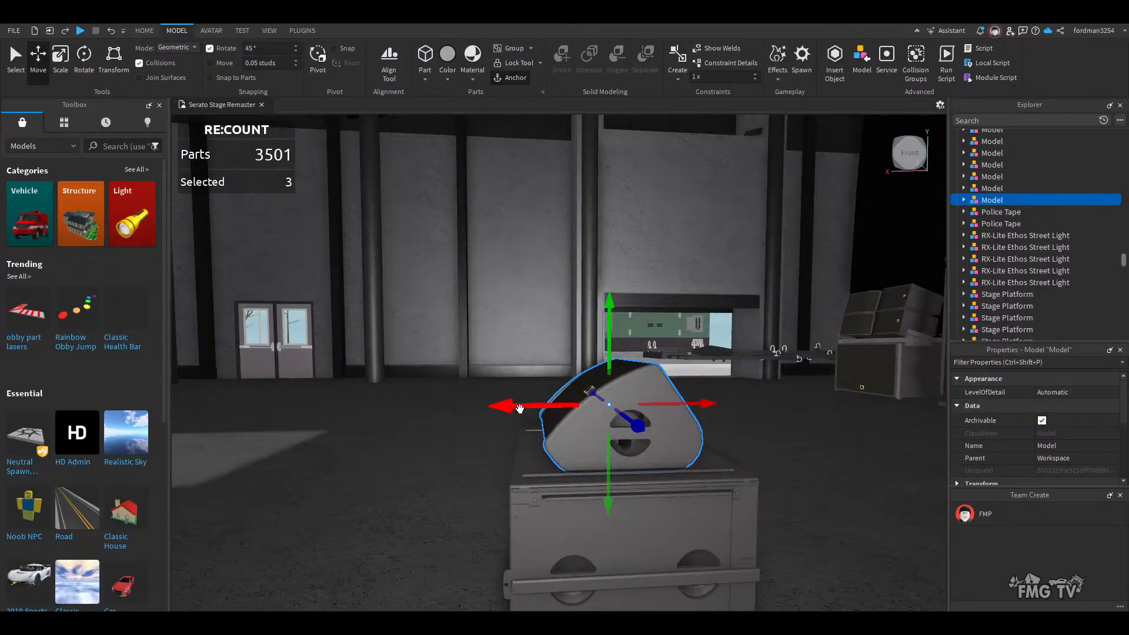
- Adjust the wedge monitor's height by about 0.1 studs and shift it towards the subwoofer's front edge
click(611, 349)
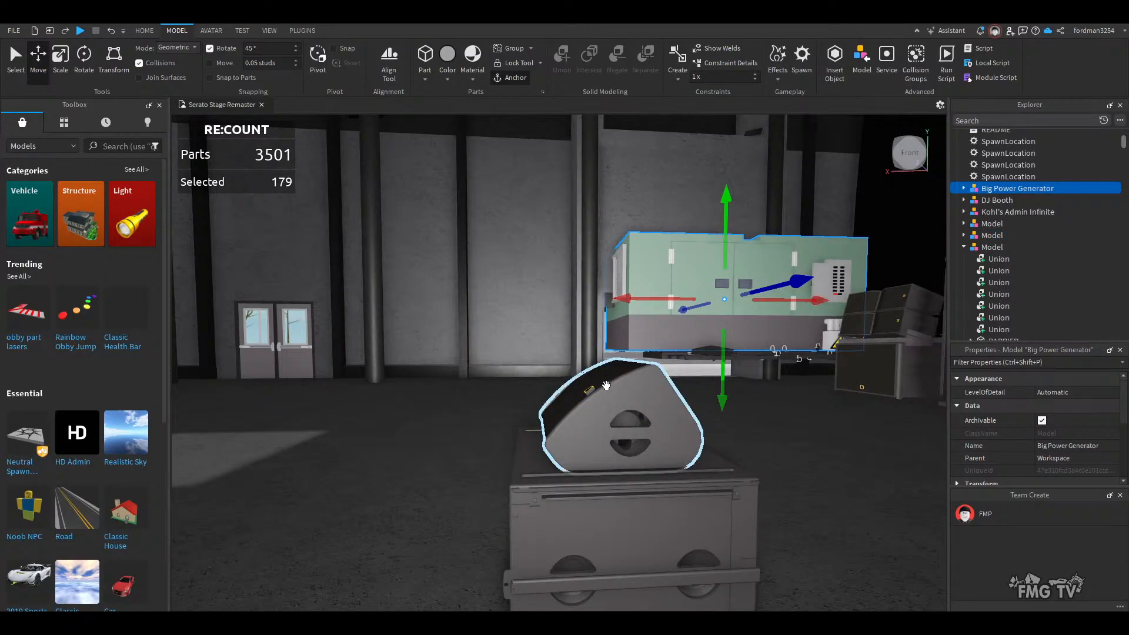
click(447, 518)
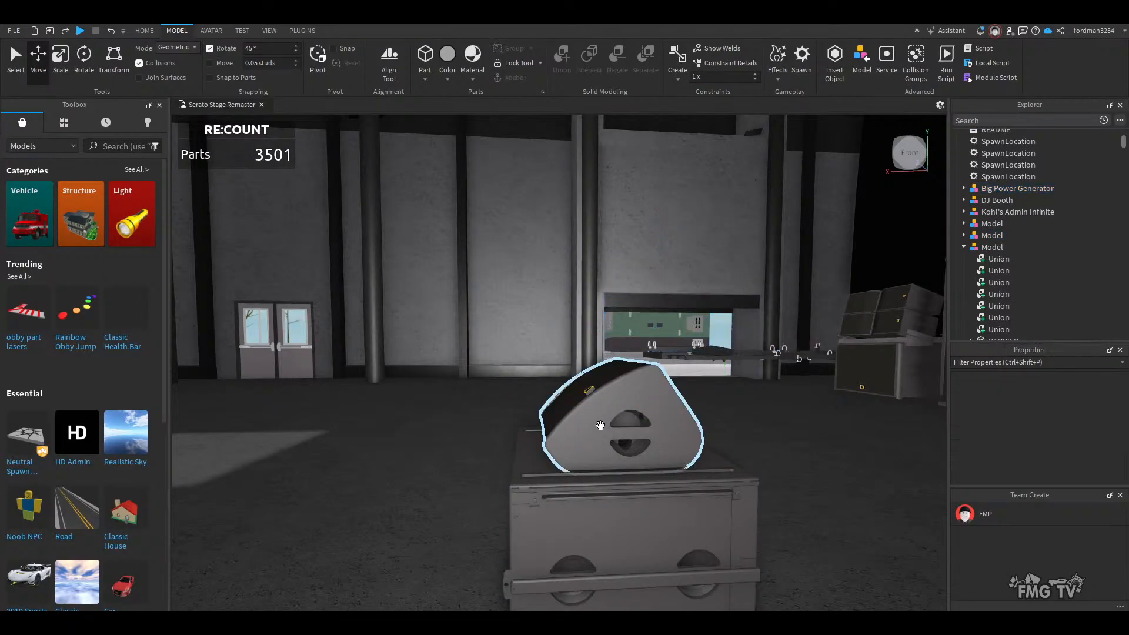
click(611, 412)
mouse_move(609, 371)
mouse_down()
mouse_move(610, 310)
mouse_move(610, 365)
mouse_up()
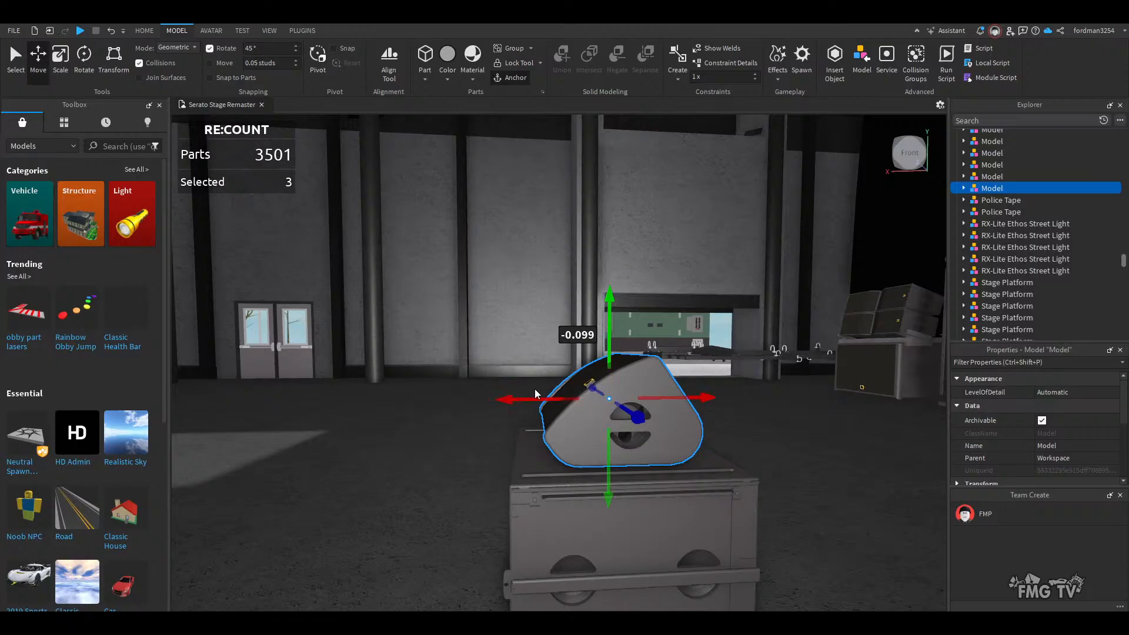
drag(529, 402, 503, 401)
click(412, 567)
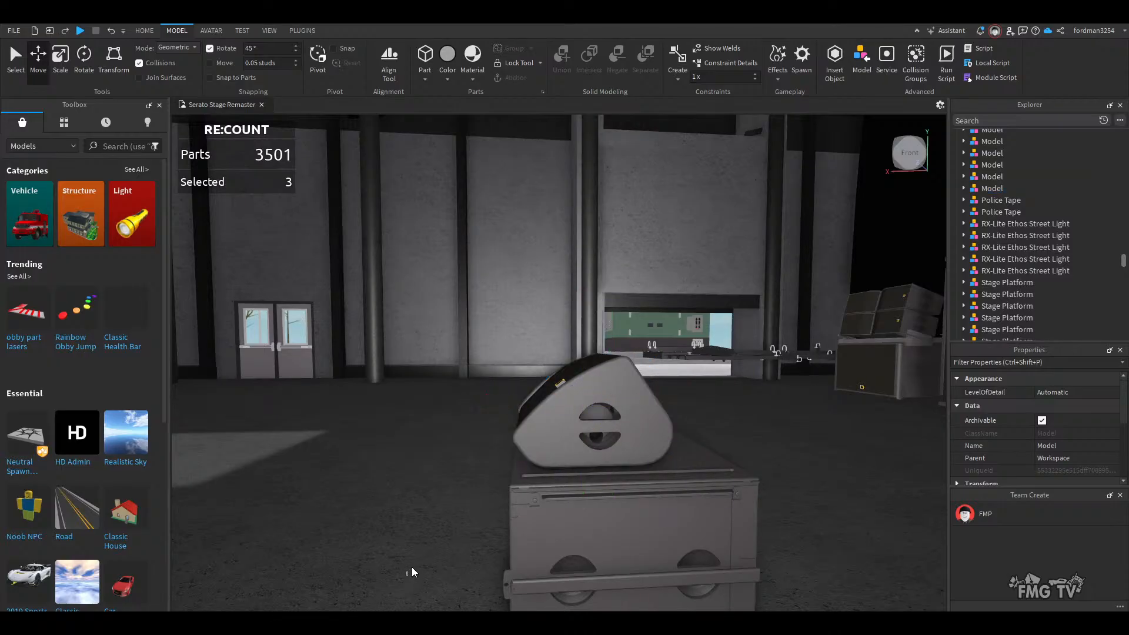
- Group the wedge monitor with the subwoofer beneath it and rotate the group a quarter turn about its vertical axis
key(a)
right_drag(412, 567, 546, 449)
key(w)
click(546, 450)
ctrl+click(479, 377)
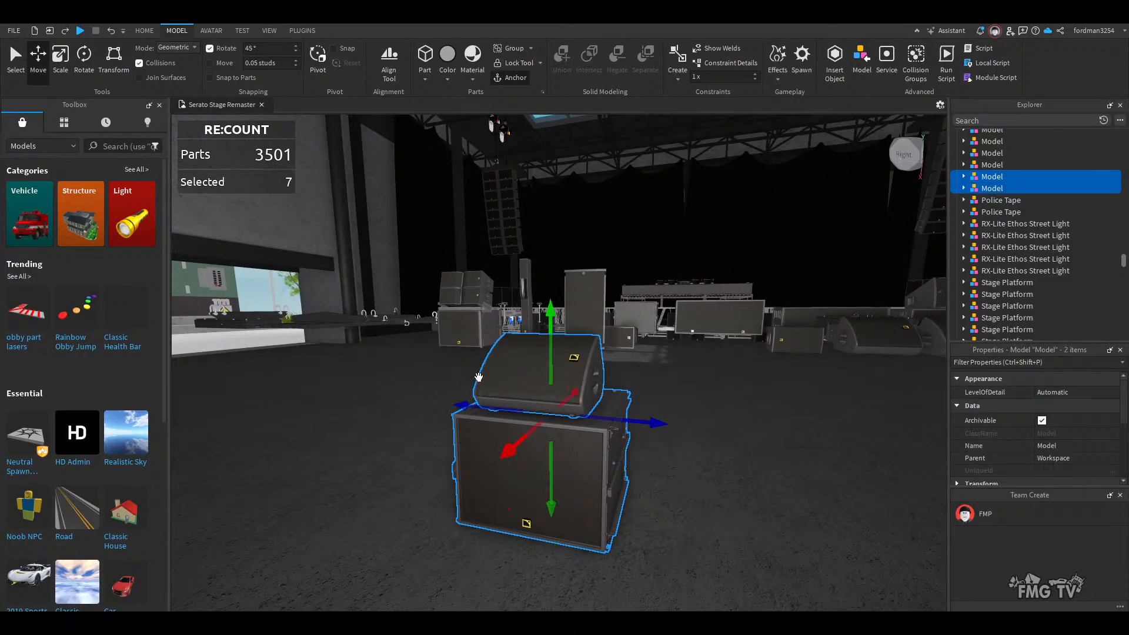
key(ctrl+g)
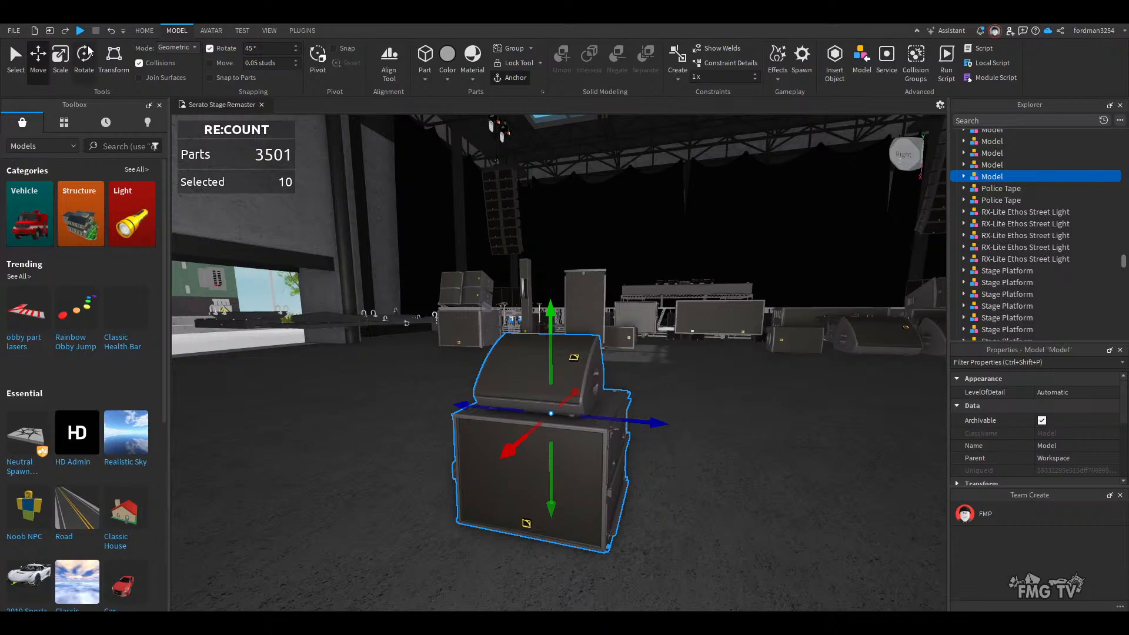
click(89, 54)
drag(509, 437, 607, 422)
- Move the monitor stack about 64 studs onto the stage behind the DJ booth and lower it about 5 studs
key(w)
right_drag(699, 489, 700, 490)
key(w)
key(s)
click(35, 60)
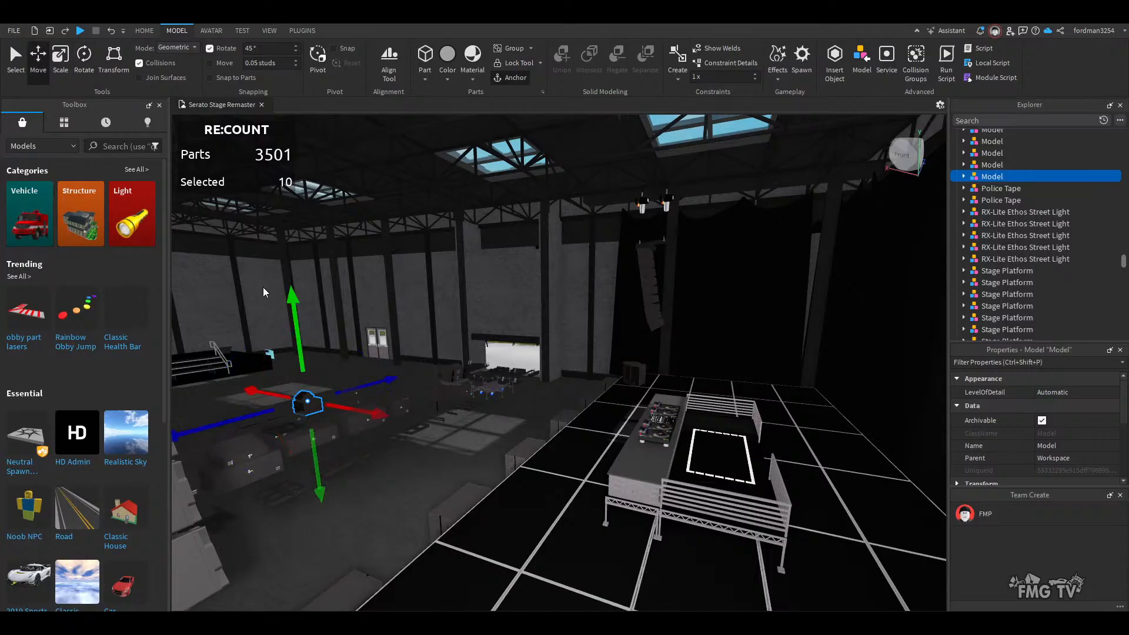
drag(303, 355, 778, 358)
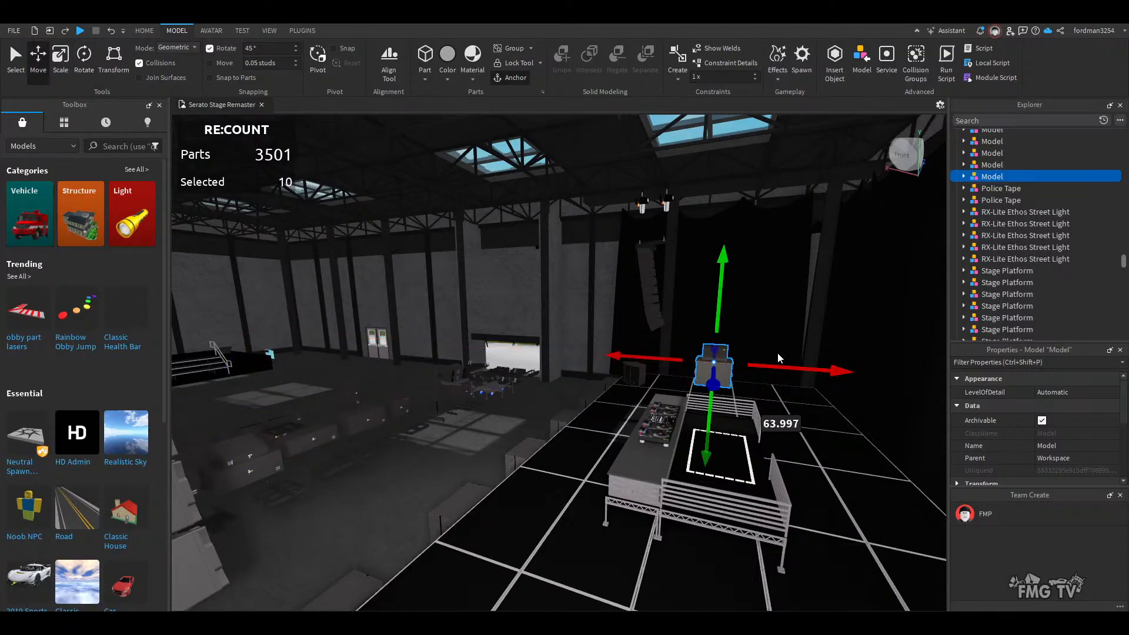
drag(716, 297, 708, 374)
- Shift the monitor stack about 2.18 studs sideways, to the end of the booth beside the dashed floor outline
right_drag(749, 521, 749, 521)
scroll(749, 521, up, 3)
scroll(749, 522, up, 3)
scroll(749, 522, down, 3)
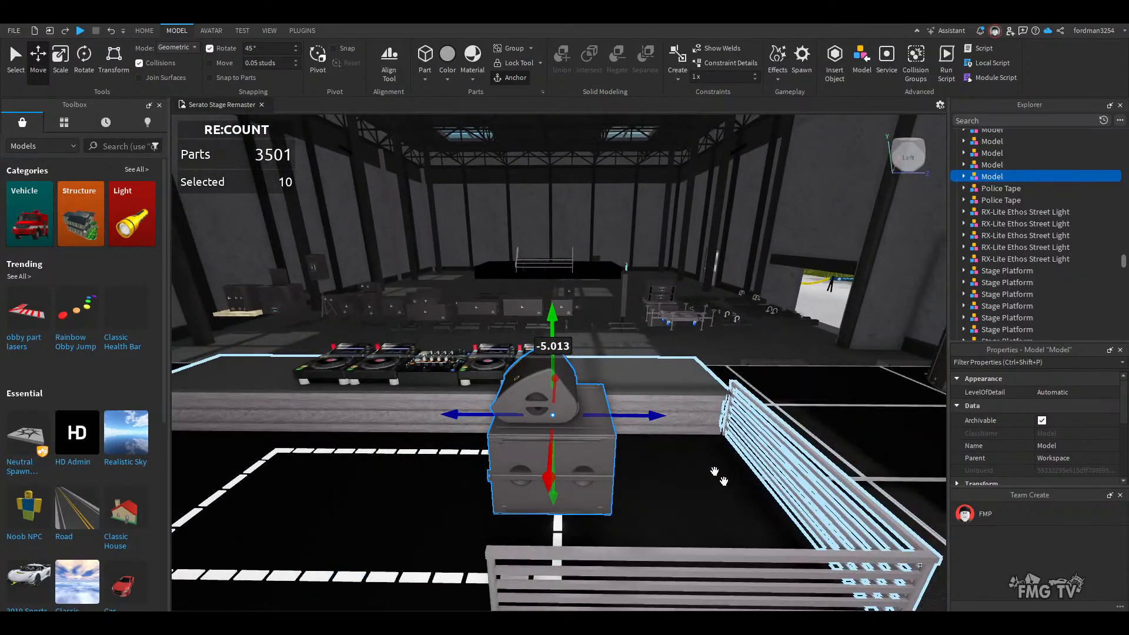
drag(644, 413, 728, 407)
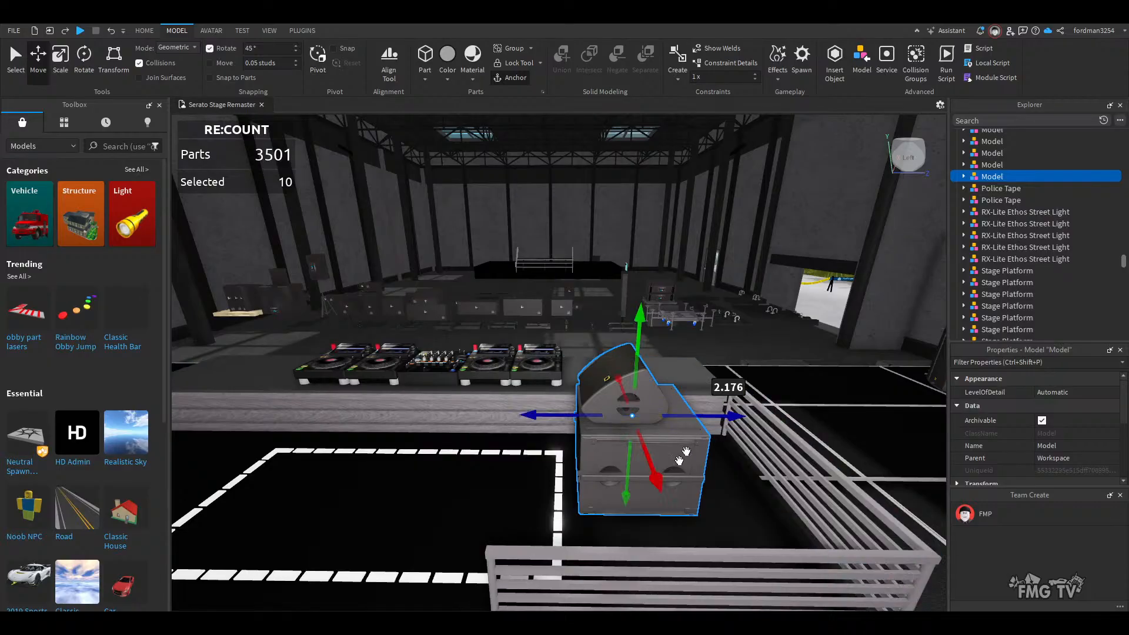
- Review the monitor stack's size and position at the DJ booth from the audience side and from behind the decks
key(a)
right_drag(664, 486, 662, 488)
key(s)
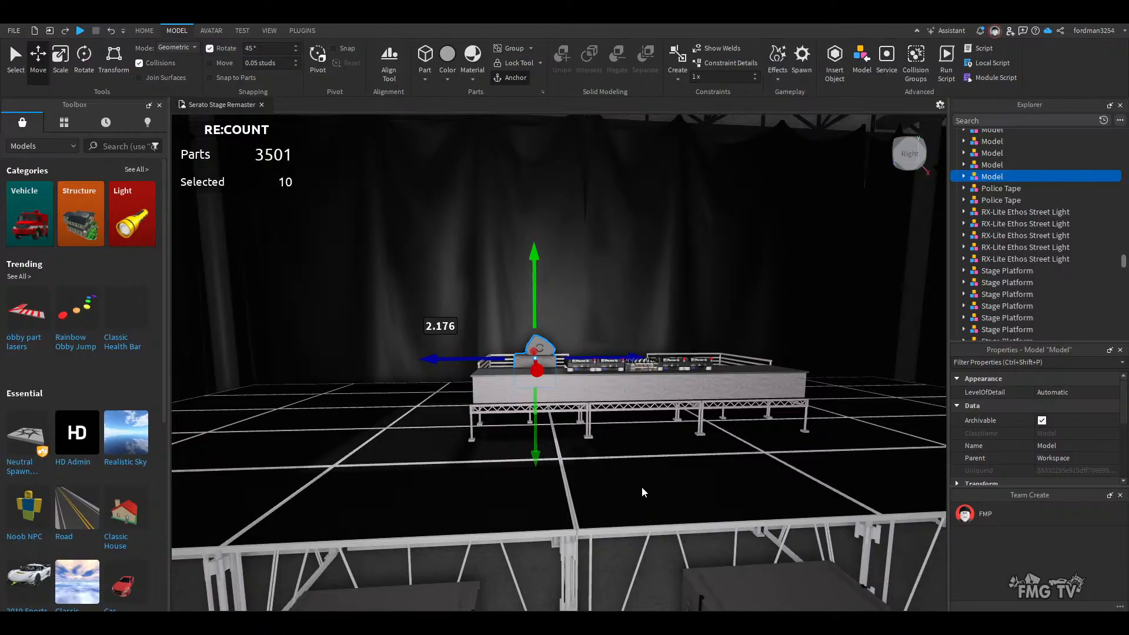
key(f)
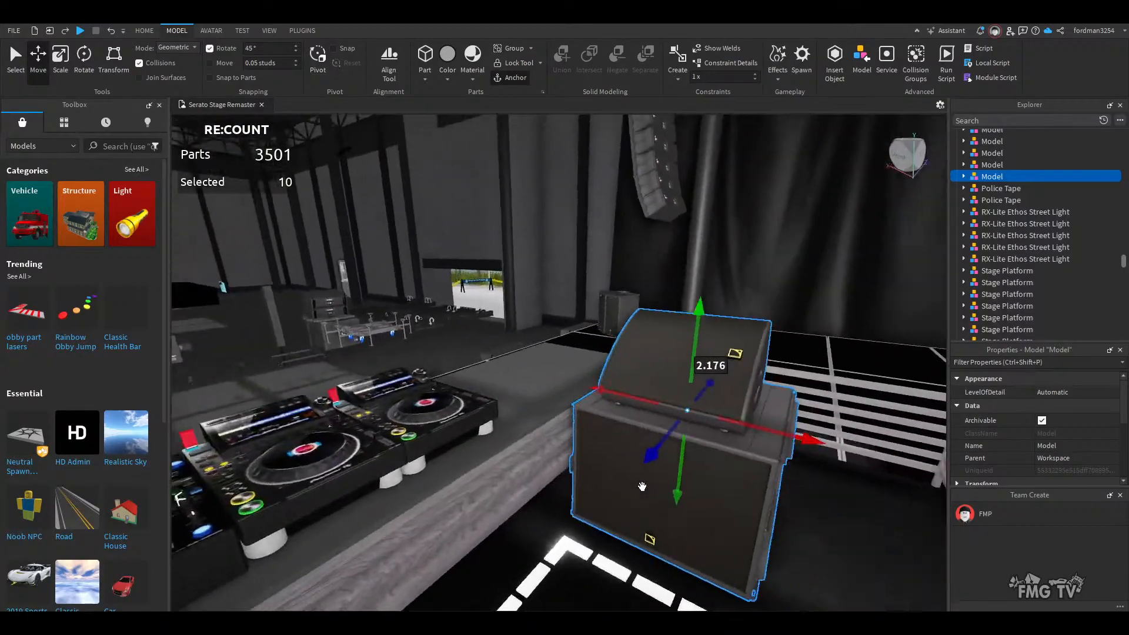
key(w)
right_drag(642, 486, 641, 486)
key(s)
key(w)
key(s)
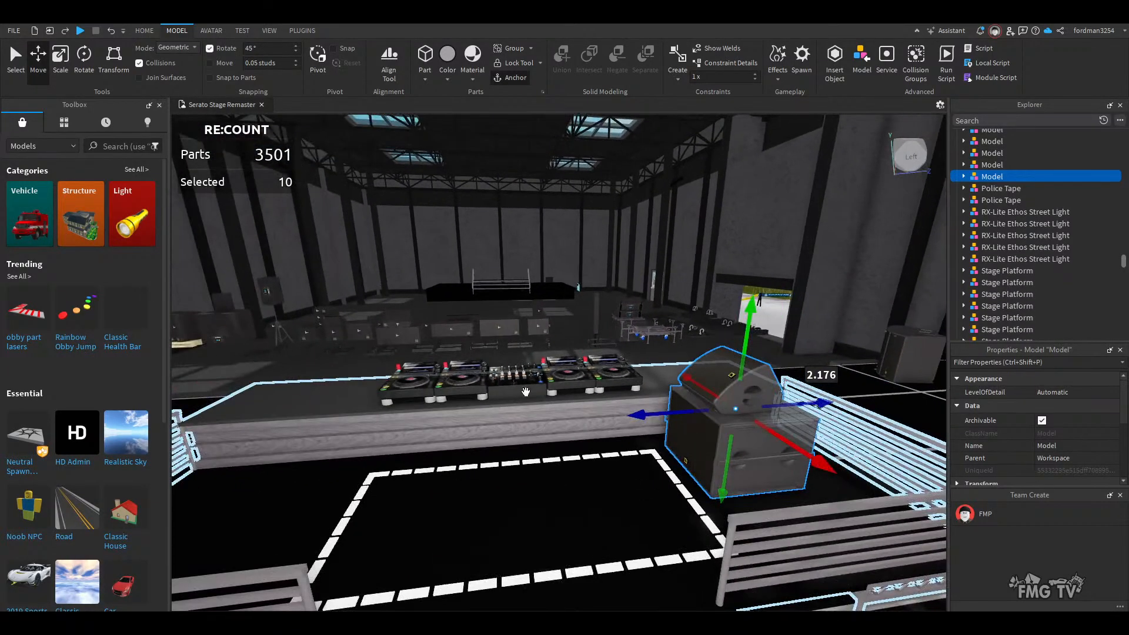
- Search the model library for DUMMY, insert the R6 Dummy at the decks and move it about 5 studs back behind them
click(121, 146)
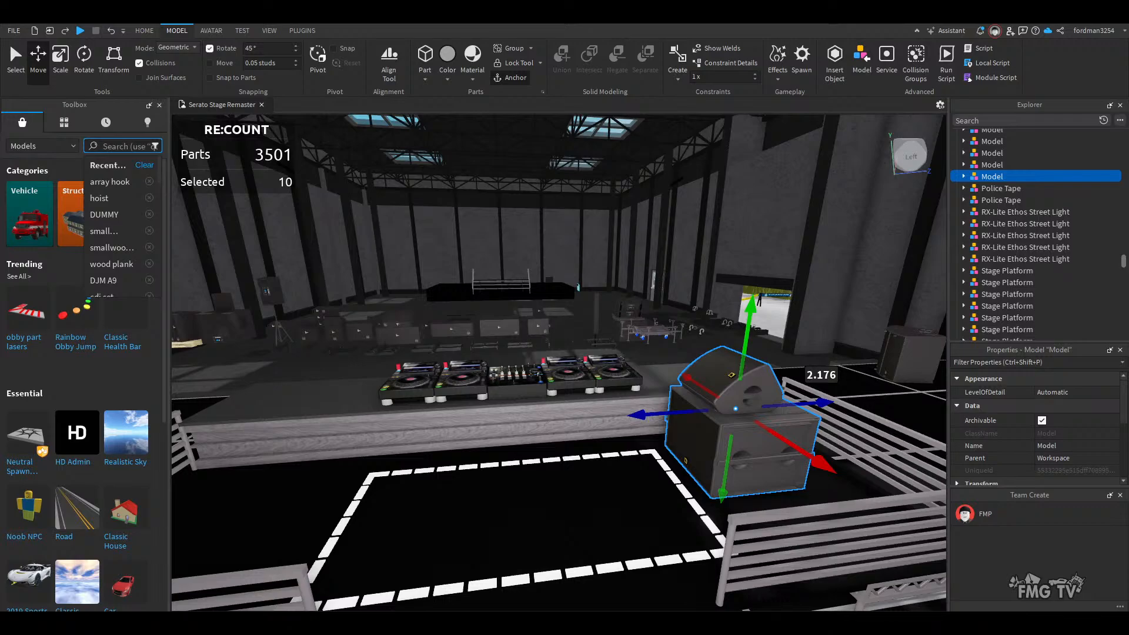
text(DUMMY)
key(Return)
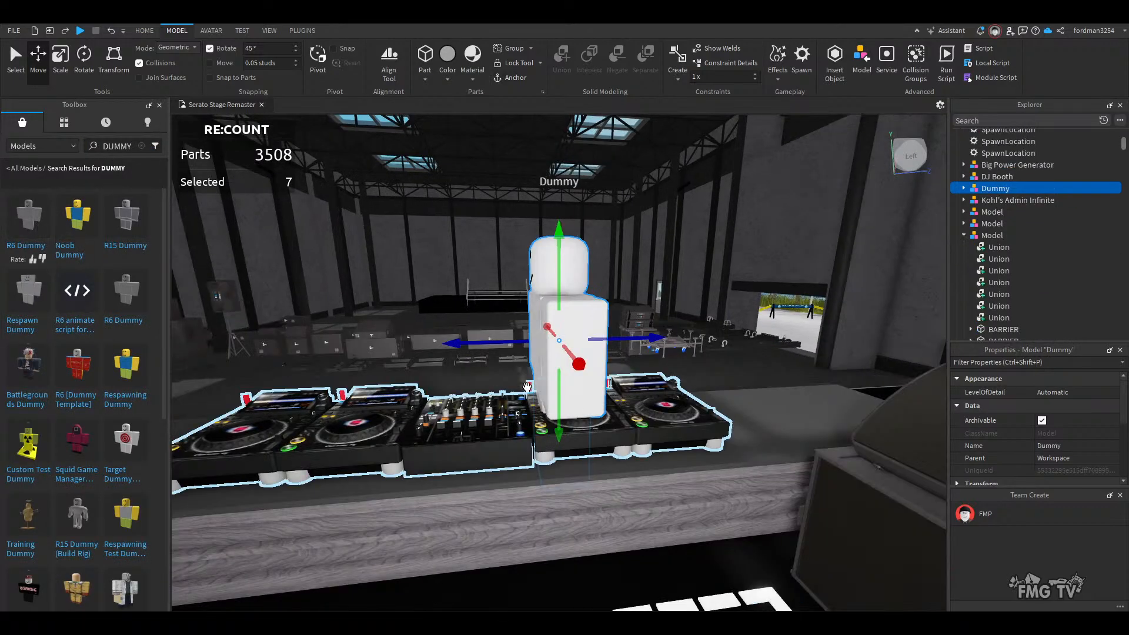
right_drag(545, 404, 569, 429)
drag(540, 365, 689, 369)
right_drag(582, 475, 569, 485)
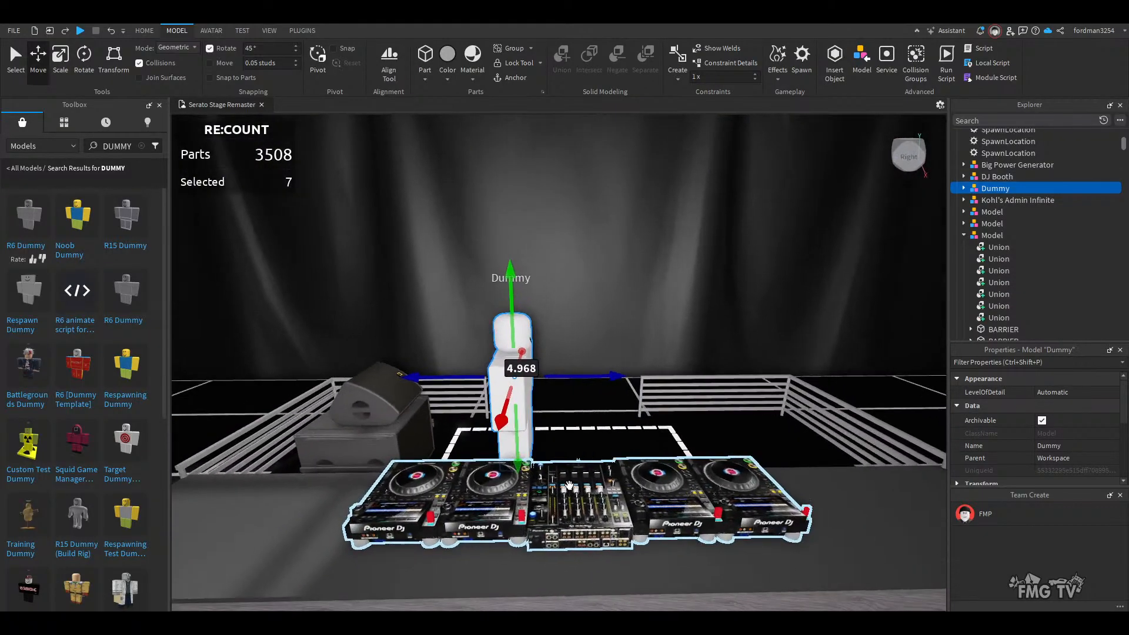
- Rotate the dummy to face the audience and move it about 2.16 studs sideways so it stands centred behind the mixer
click(79, 64)
drag(508, 407, 428, 363)
click(45, 61)
drag(597, 376, 661, 377)
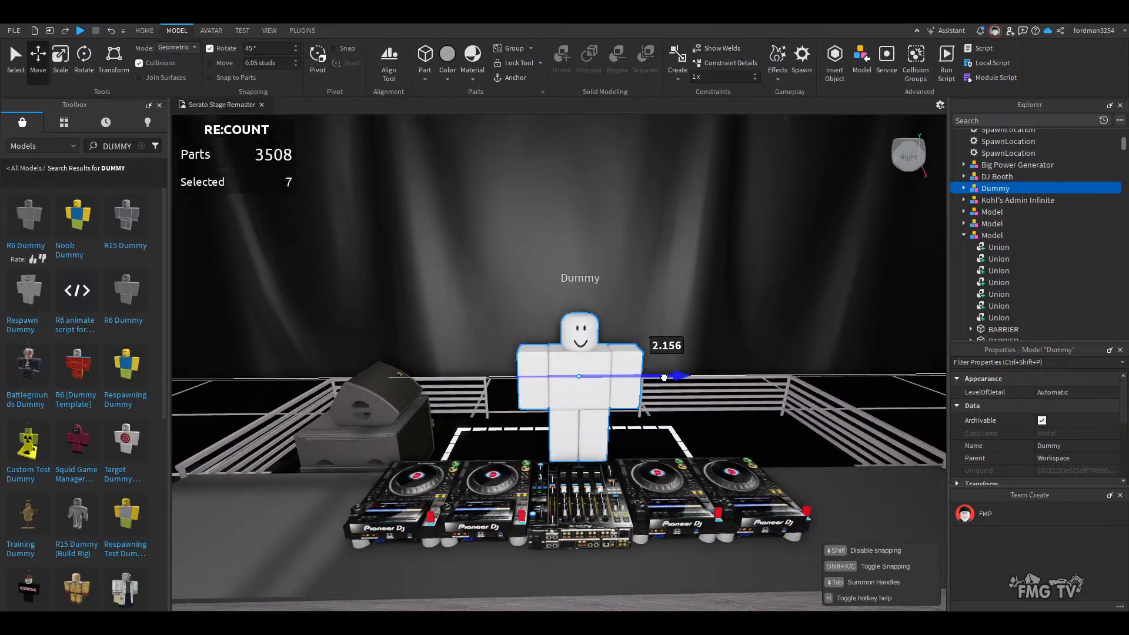
drag(663, 377, 664, 377)
- Lower the dummy onto the booth floor and move it closer to the decks
right_drag(596, 495, 596, 496)
scroll(596, 496, up, 3)
scroll(596, 495, down, 5)
scroll(595, 495, up, 5)
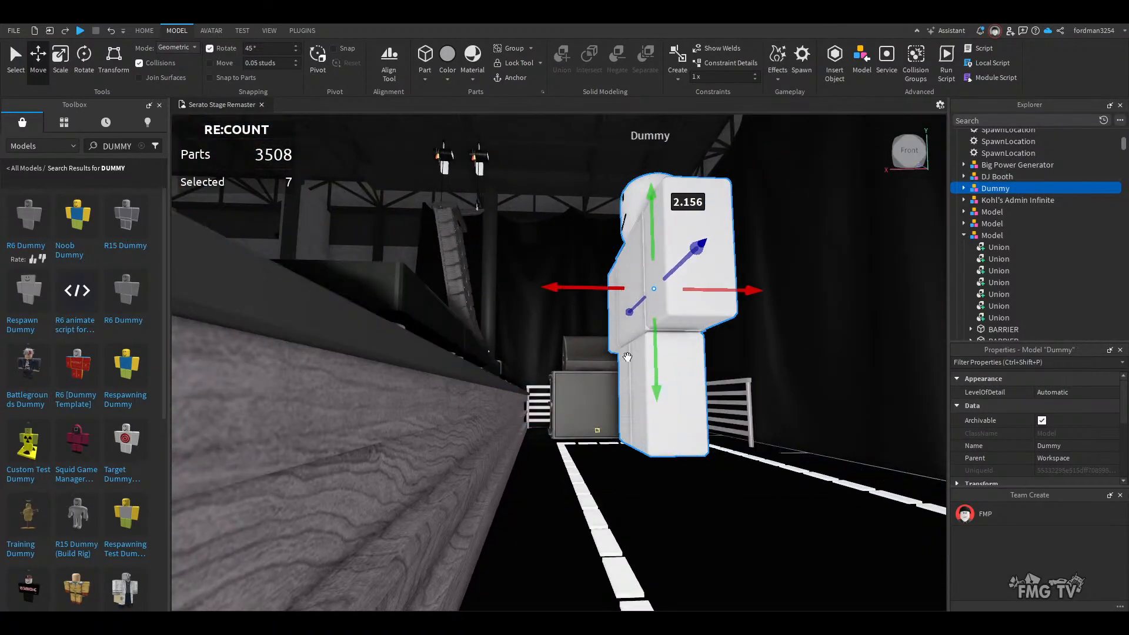
drag(660, 356, 661, 388)
drag(588, 320, 447, 317)
- Set the scale of the grouped monitor stack beside the decks to 0.8
right_drag(573, 446, 568, 442)
scroll(573, 447, down, 5)
key(w)
right_drag(567, 443, 566, 443)
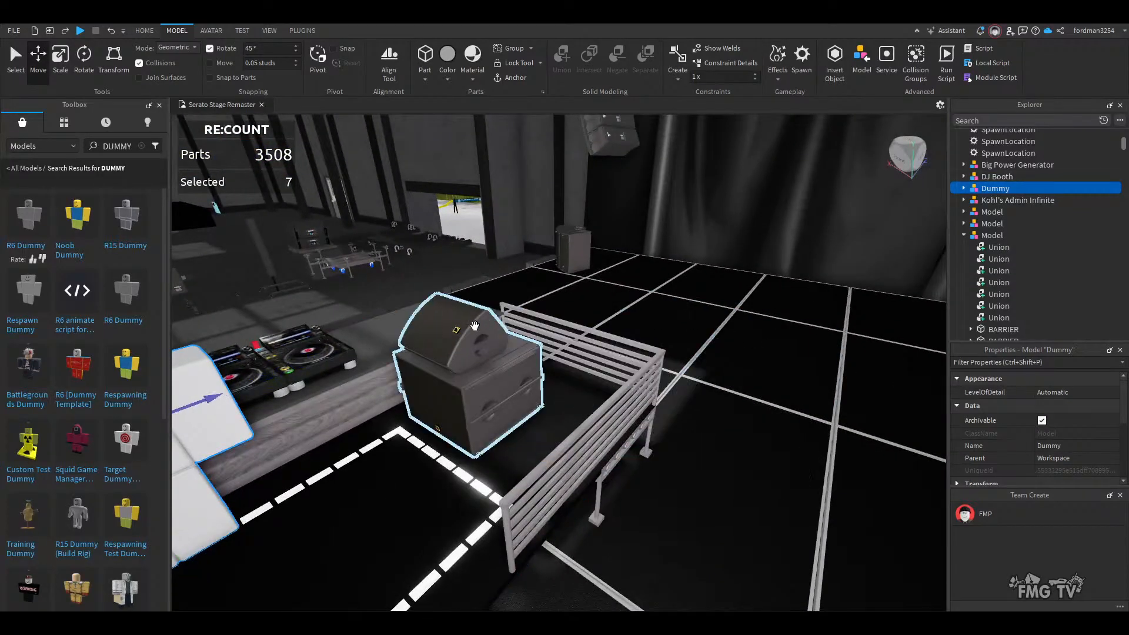
click(459, 347)
key(f)
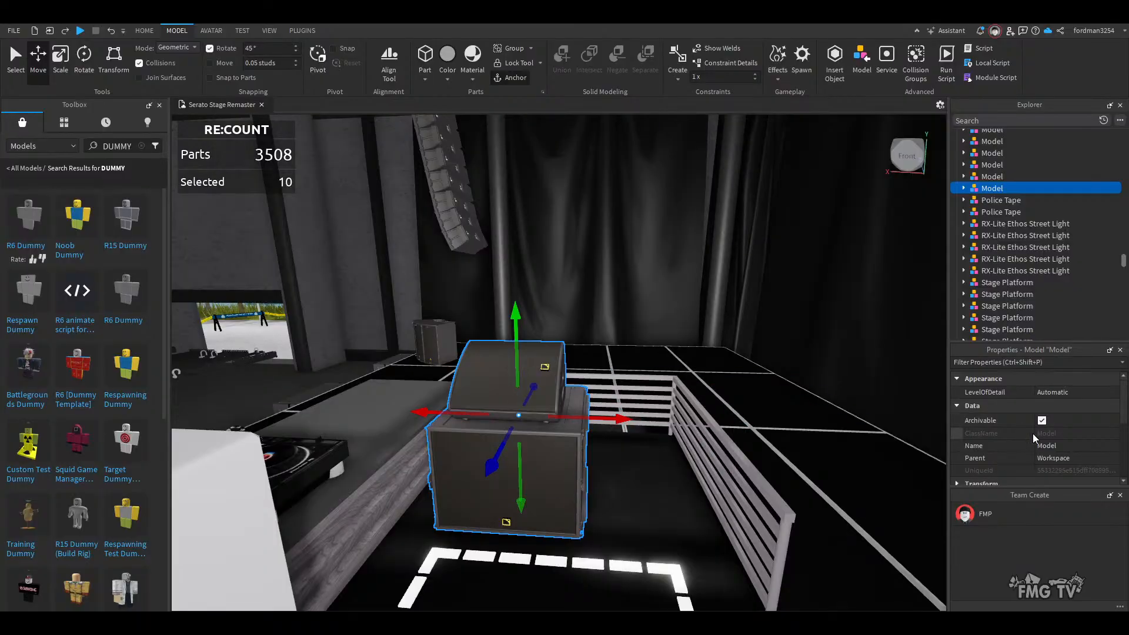
scroll(1055, 433, down, 3)
click(1052, 450)
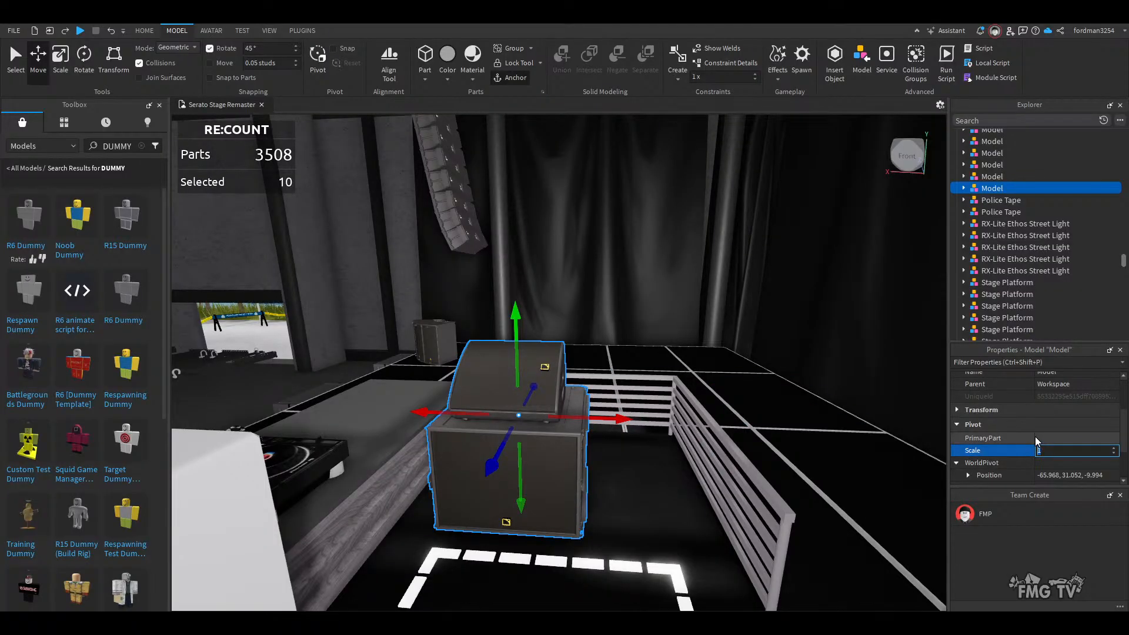
key(Return)
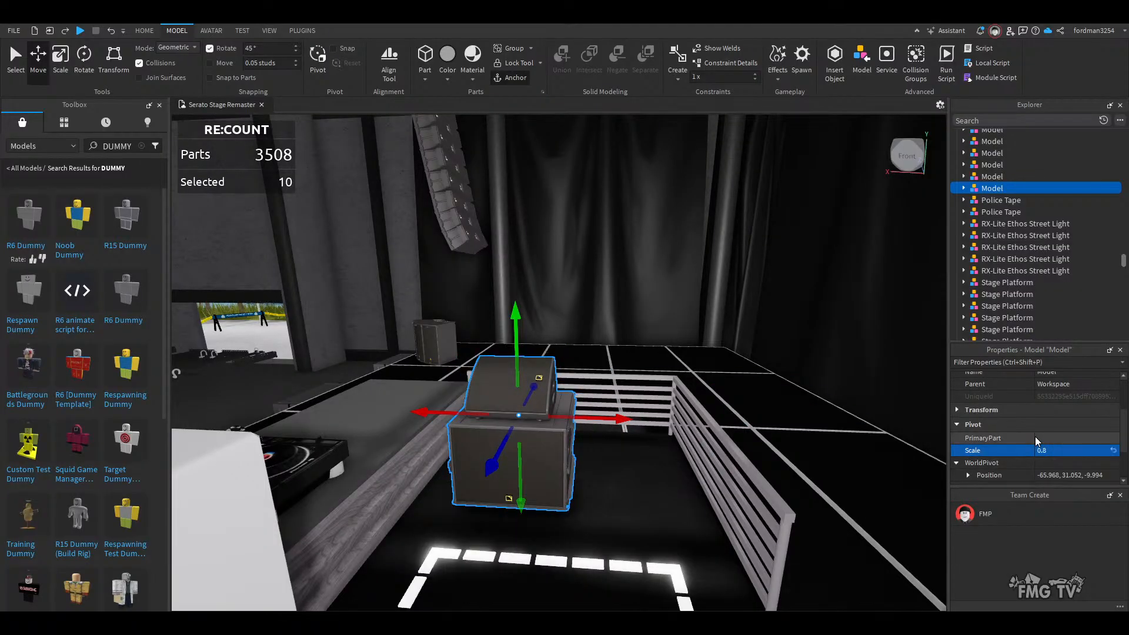
- Lower the monitor stack 0.47 studs onto the booth floor
right_drag(574, 530, 575, 529)
key(w)
scroll(575, 529, down, 5)
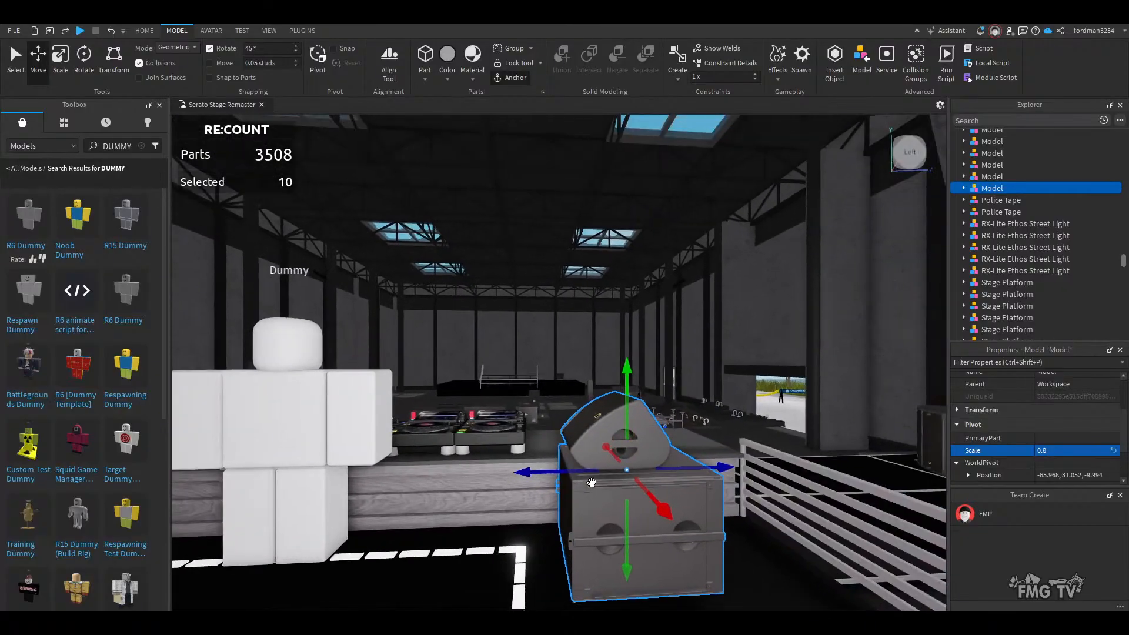
drag(625, 447, 623, 489)
- Examine the monitor stack's fit beside the decks and railings from the audience side and from the DJ's position
key(d)
right_drag(546, 474, 546, 474)
scroll(546, 474, down, 4)
scroll(546, 474, up, 3)
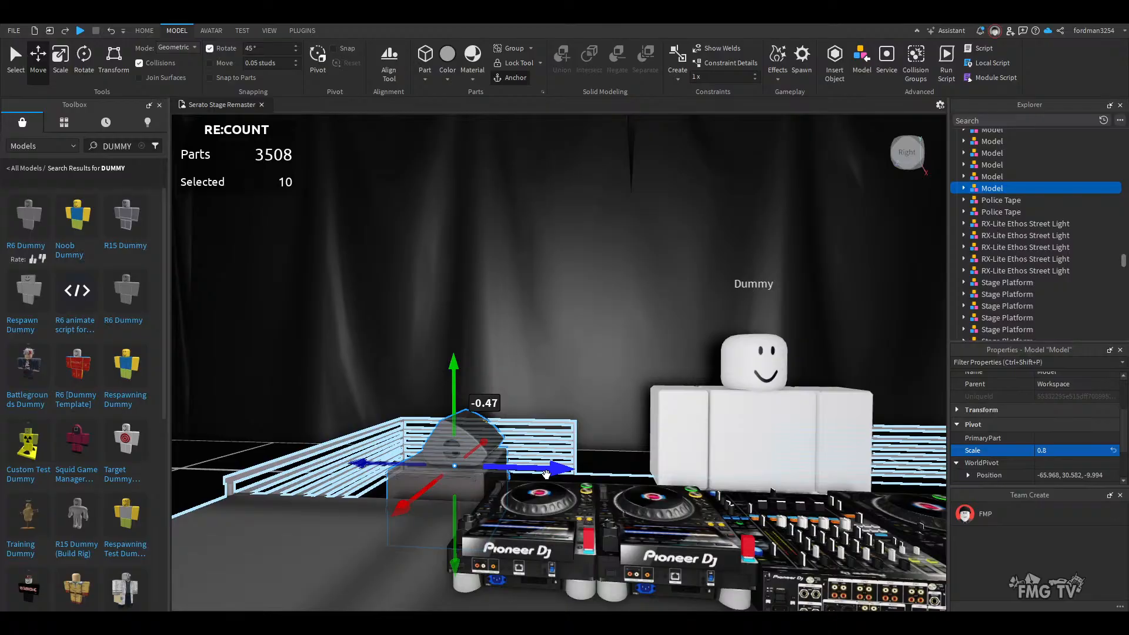
scroll(546, 474, up, 4)
right_drag(547, 474, 549, 474)
scroll(548, 474, down, 2)
scroll(549, 473, up, 3)
scroll(548, 473, down, 3)
scroll(548, 474, up, 4)
scroll(549, 474, down, 5)
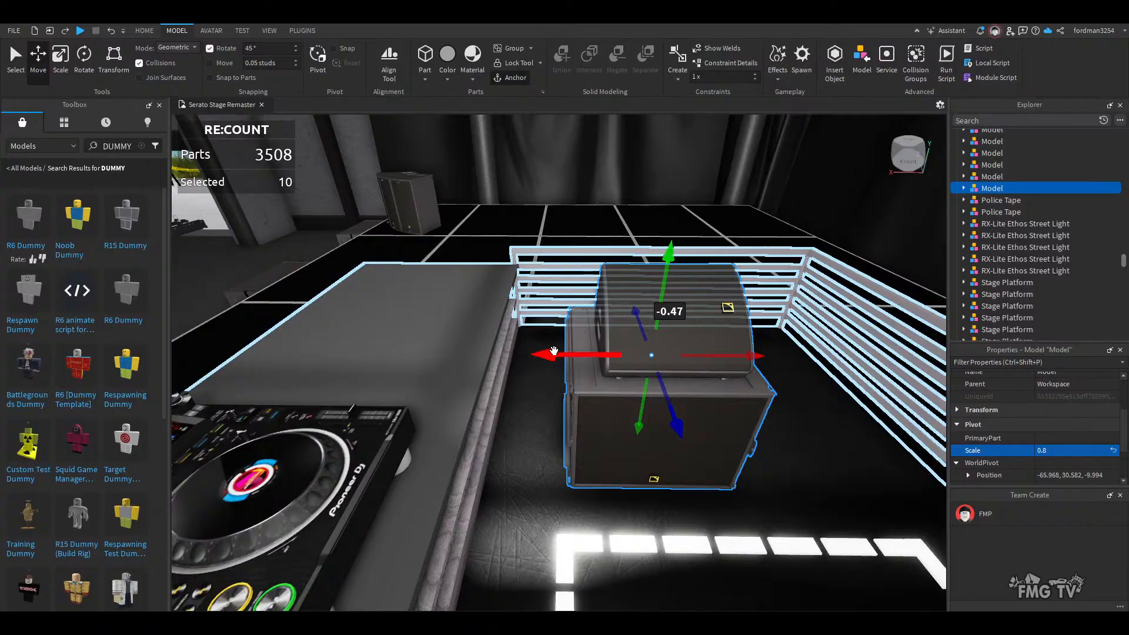
- Move the monitor stack 0.897 studs toward the booth table and 0.698 studs inward toward the dummy
drag(541, 350, 494, 349)
right_drag(557, 487, 558, 486)
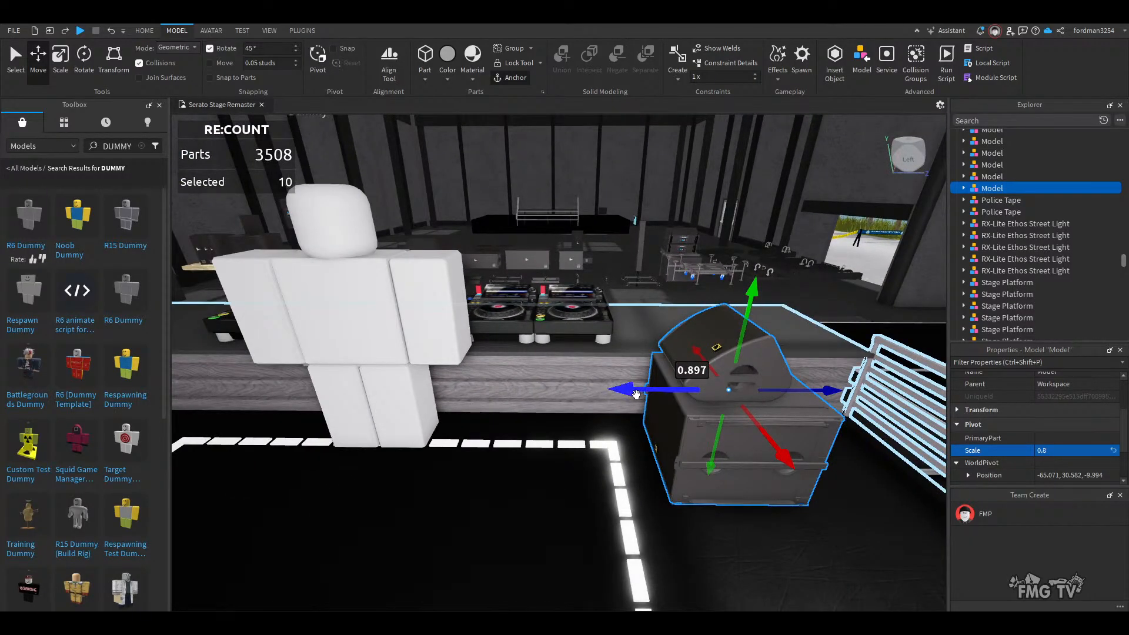
drag(615, 398, 600, 389)
right_drag(607, 455, 607, 455)
scroll(607, 455, down, 3)
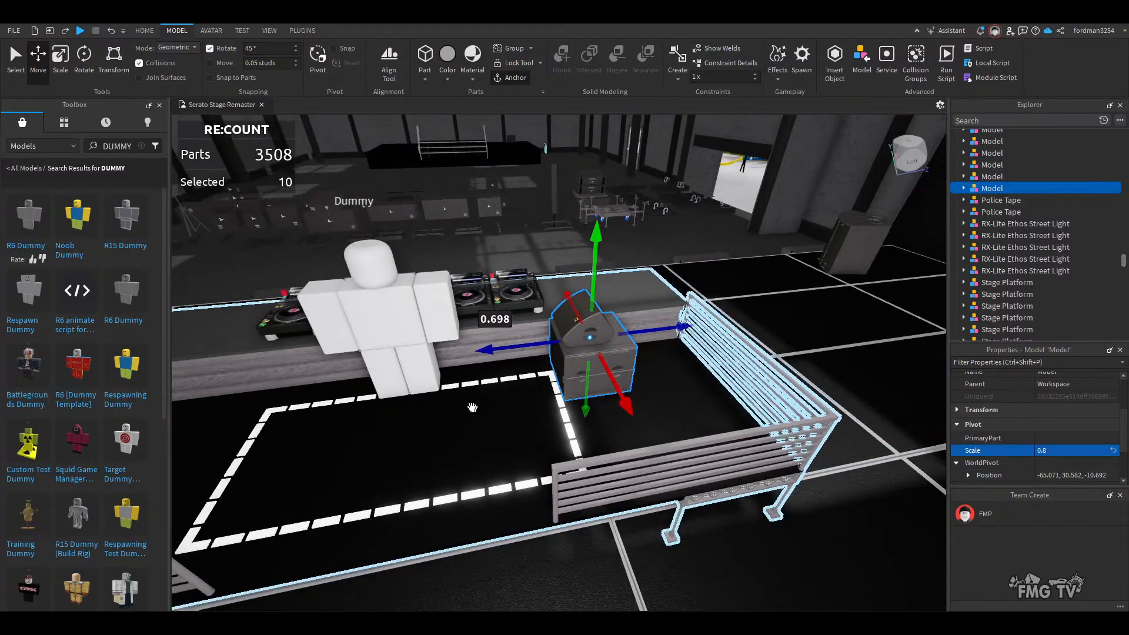
scroll(518, 418, up, 6)
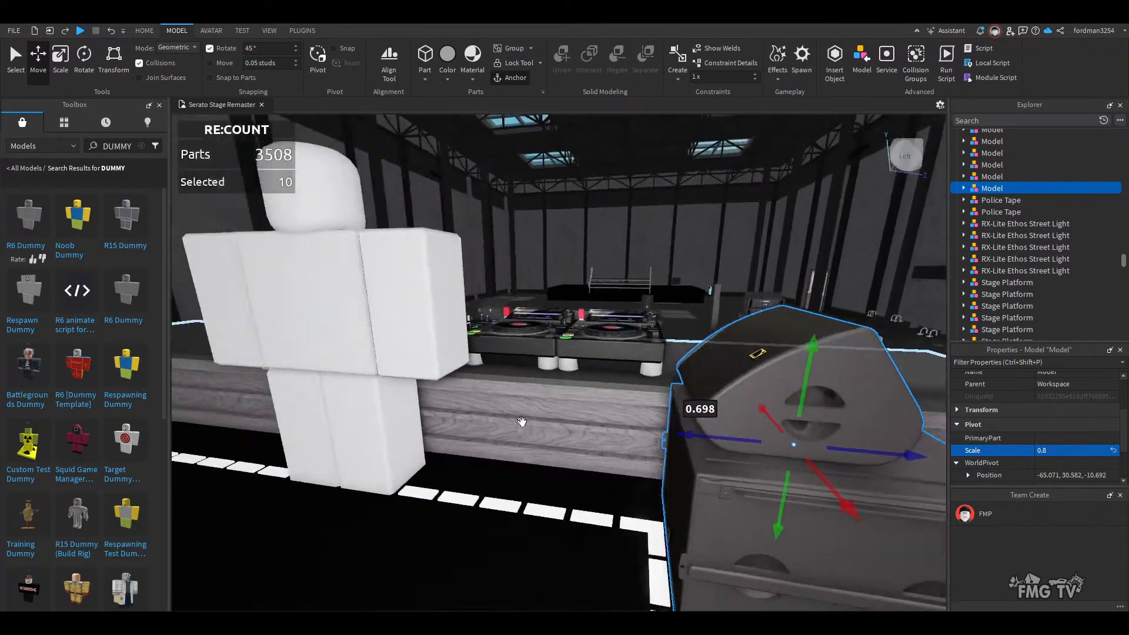
right_drag(521, 421, 522, 423)
scroll(522, 422, down, 6)
scroll(522, 423, up, 3)
- Turn off collisions and place a duplicate of the monitor stack 12.184 studs away on the dummy's other side
click(139, 63)
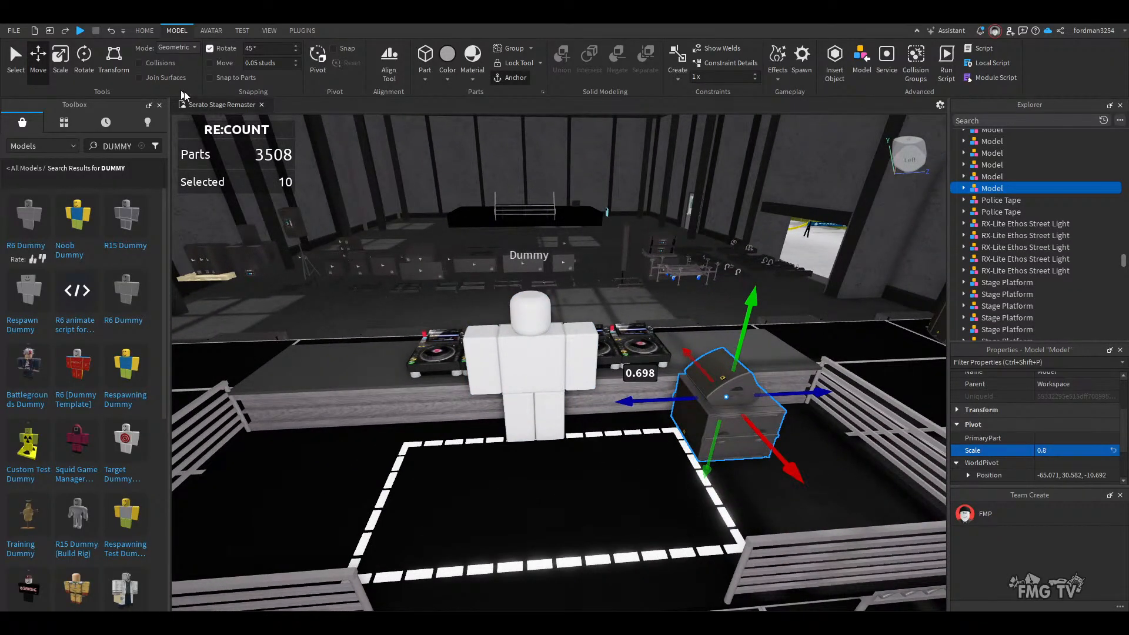
scroll(505, 458, up, 5)
scroll(505, 458, down, 3)
key(ctrl+d)
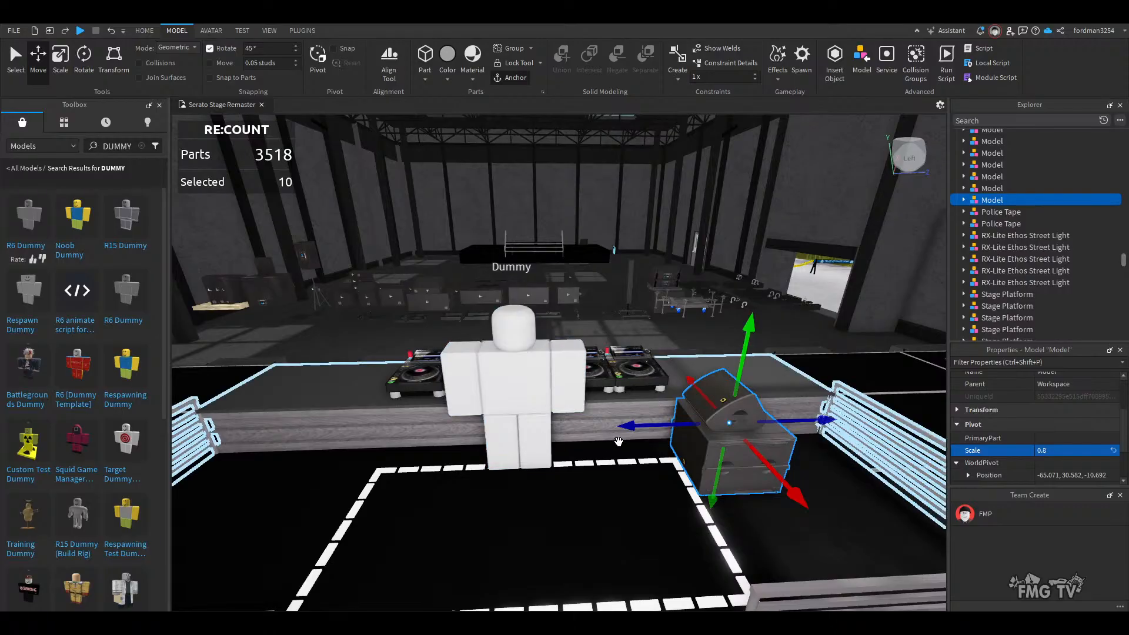
drag(632, 421, 207, 451)
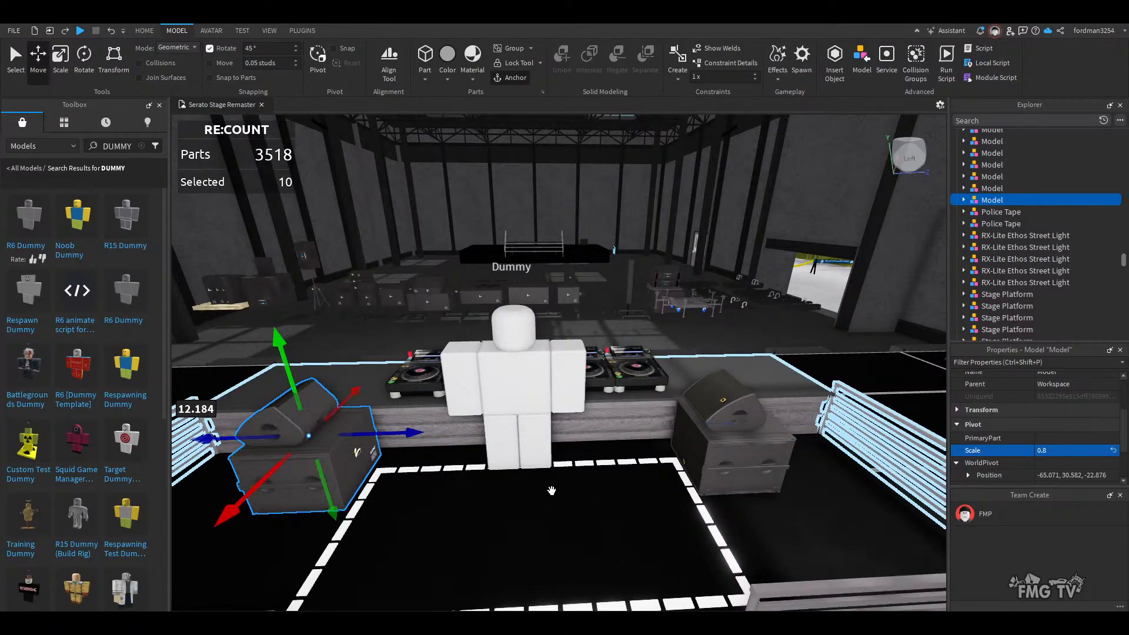
- Rotate the duplicated monitor stack so that its speakers face the DJ position
key(a)
key(w)
right_drag(552, 490, 552, 490)
key(ctrl+4)
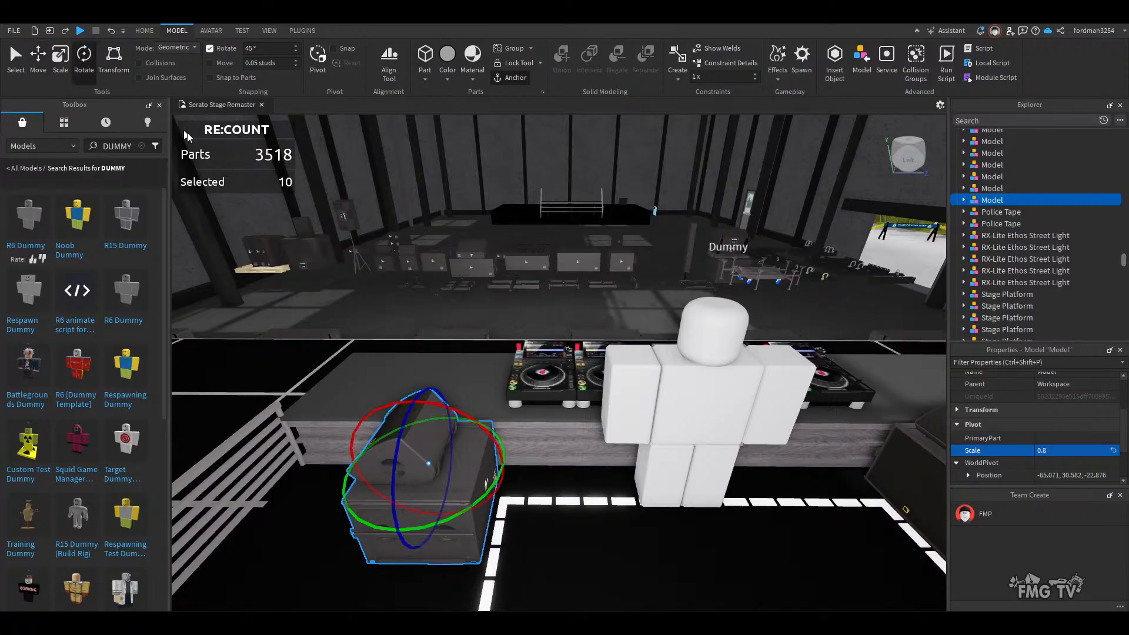
drag(357, 533, 518, 463)
- Fine-tune the duplicated monitor stack's sideways position against the lit floor outline beside the decks
key(ctrl+2)
right_drag(594, 518, 594, 518)
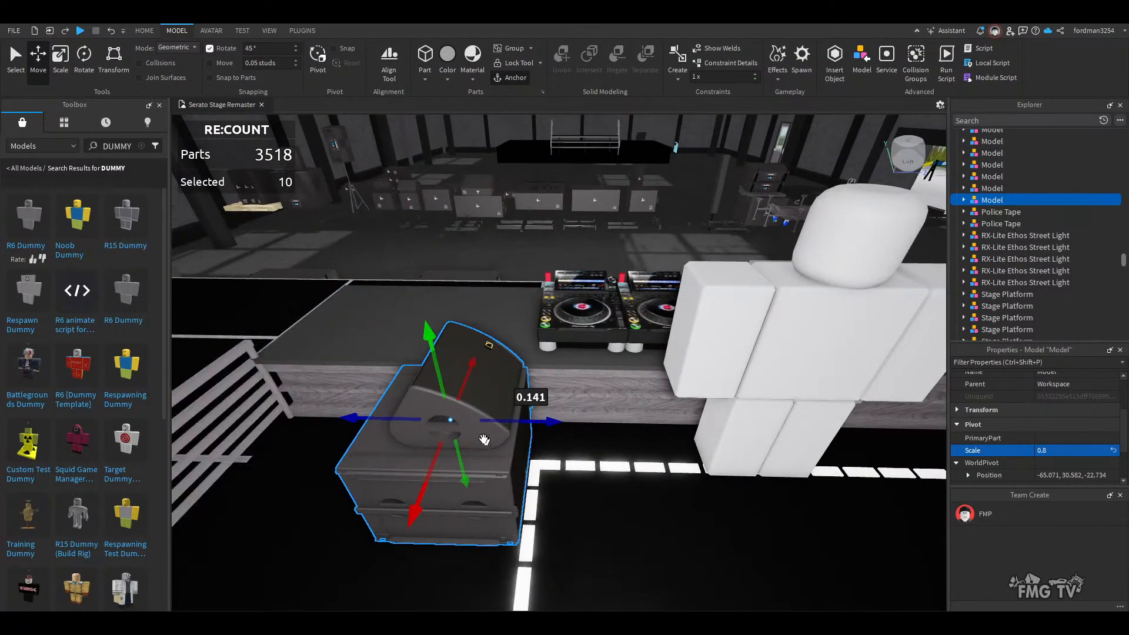
drag(381, 419, 381, 418)
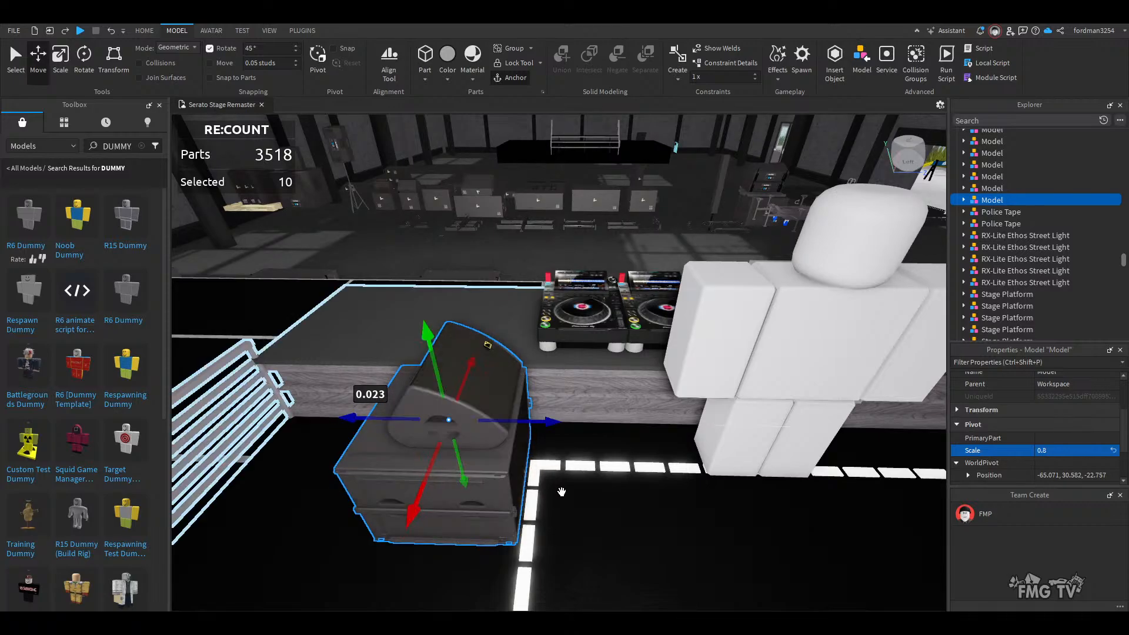
right_drag(561, 492, 562, 492)
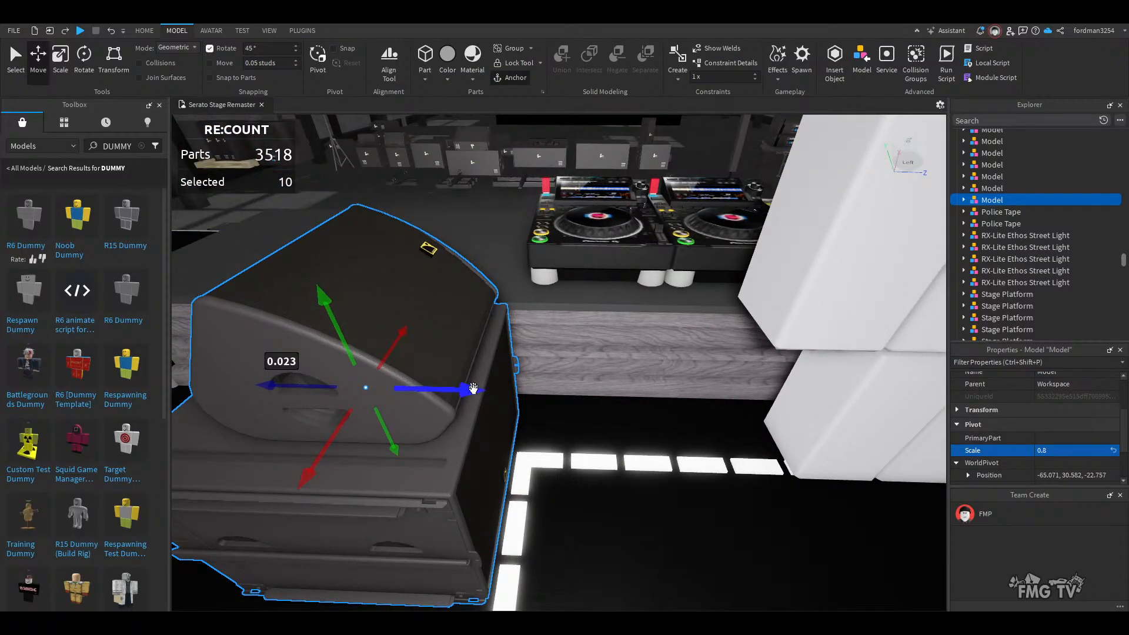
drag(466, 394, 468, 394)
- Deselect the stack and examine both monitor stacks around the dummy from the audience side and from behind the booth
key(d)
right_drag(576, 482, 669, 430)
key(q)
key(s)
key(d)
key(e)
key(s)
key(s)
key(e)
click(668, 430)
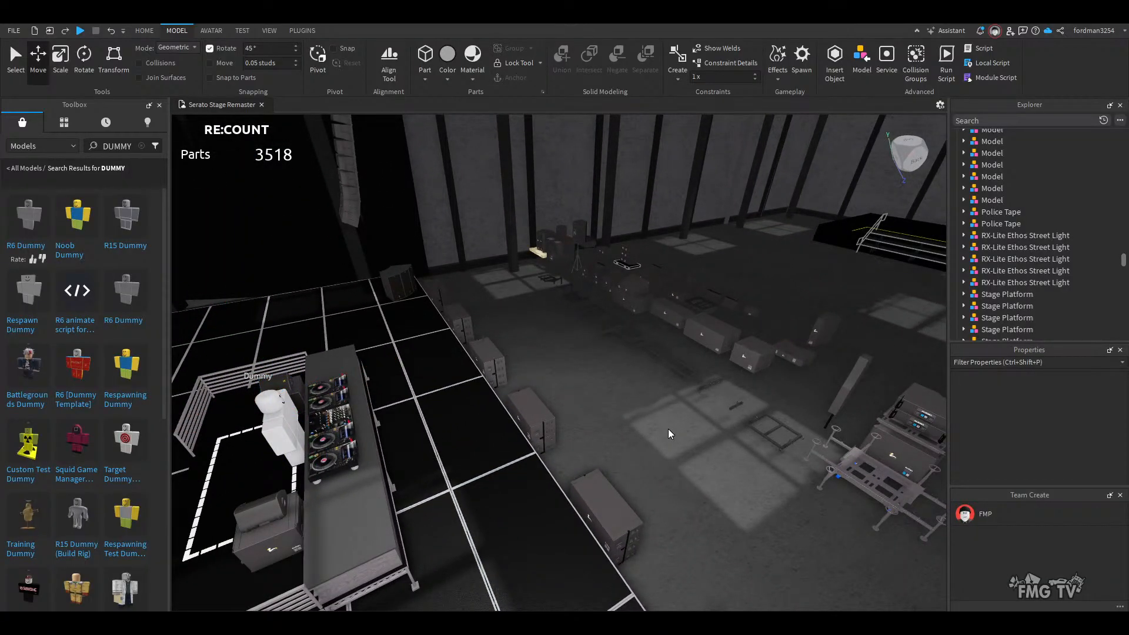
right_drag(714, 460, 714, 461)
key(w)
key(d)
key(s)
scroll(682, 501, up, 2)
key(w)
right_drag(682, 502, 682, 503)
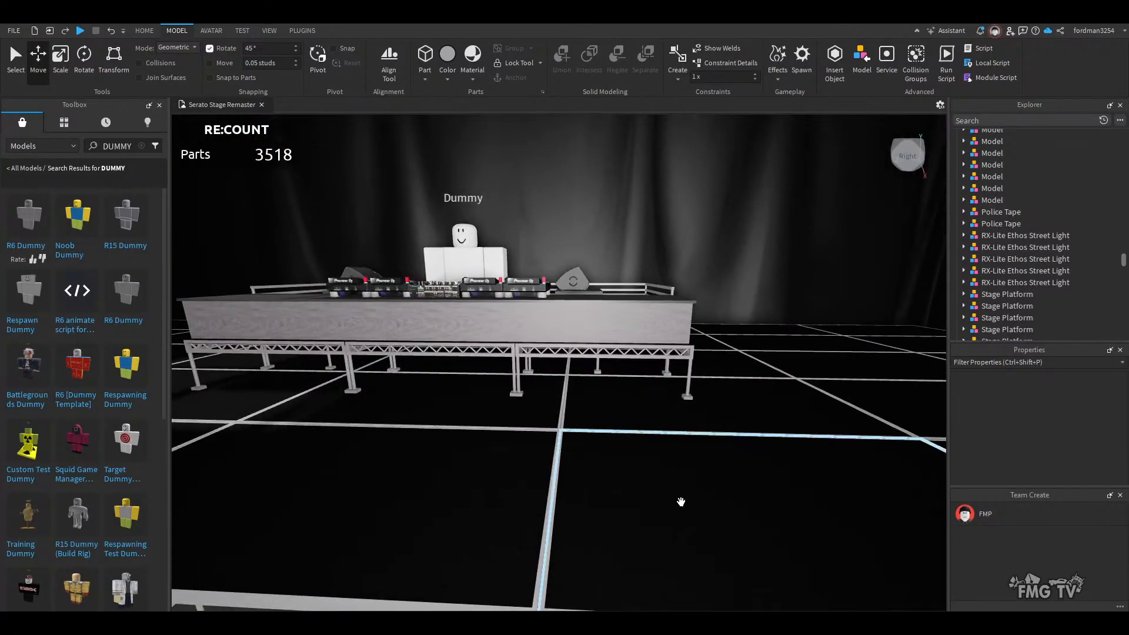
right_drag(674, 502, 675, 501)
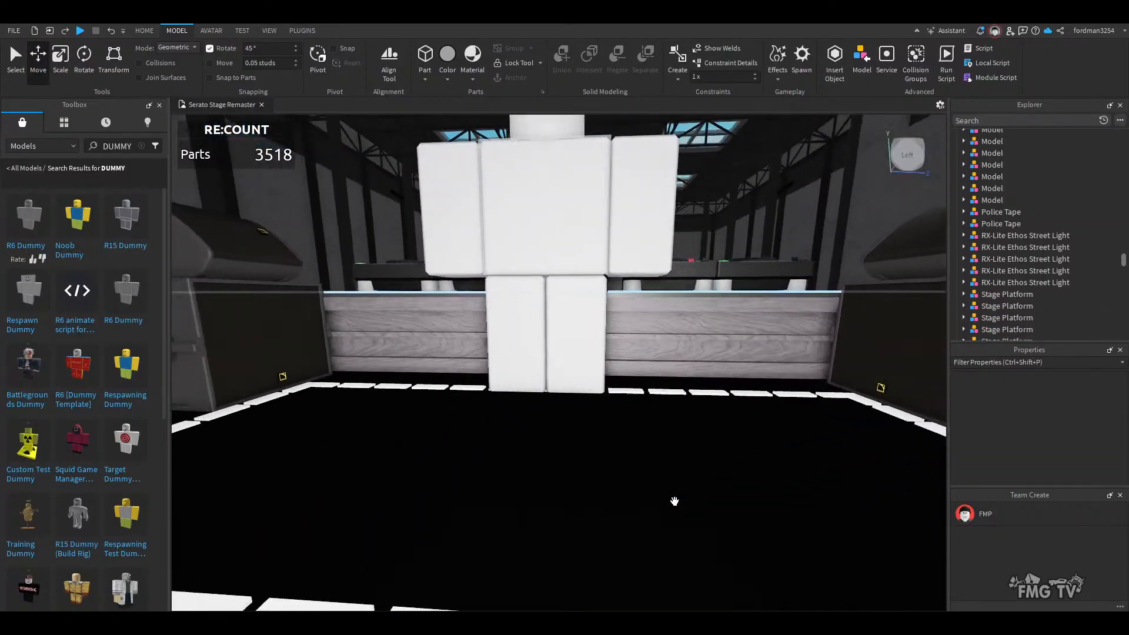
scroll(675, 501, down, 2)
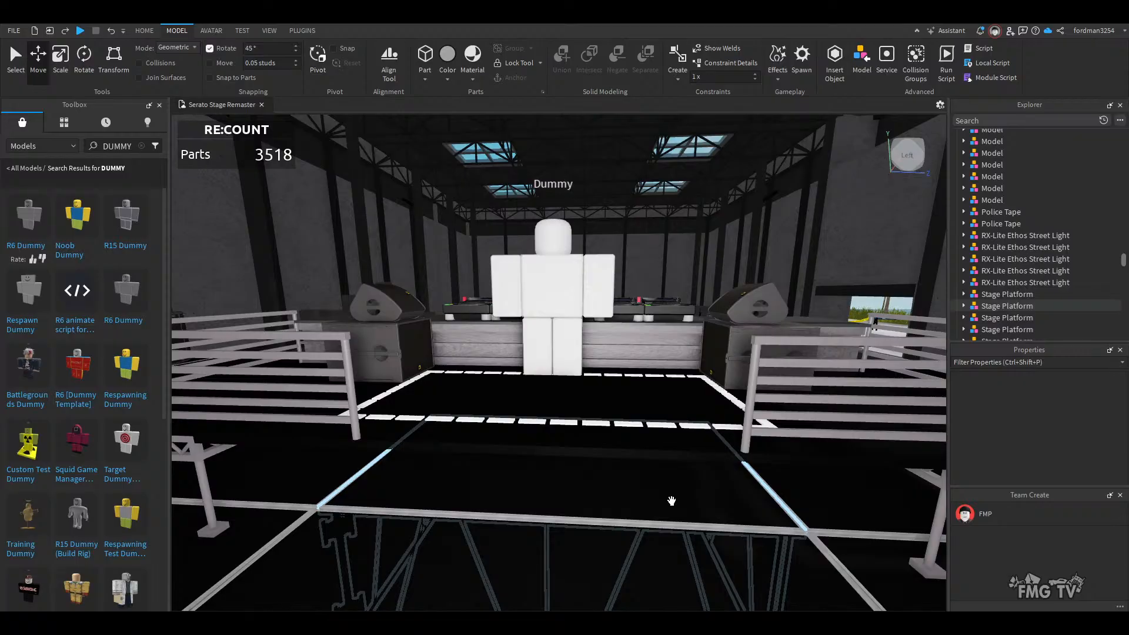
right_drag(671, 500, 670, 498)
right_drag(563, 484, 563, 484)
key(w)
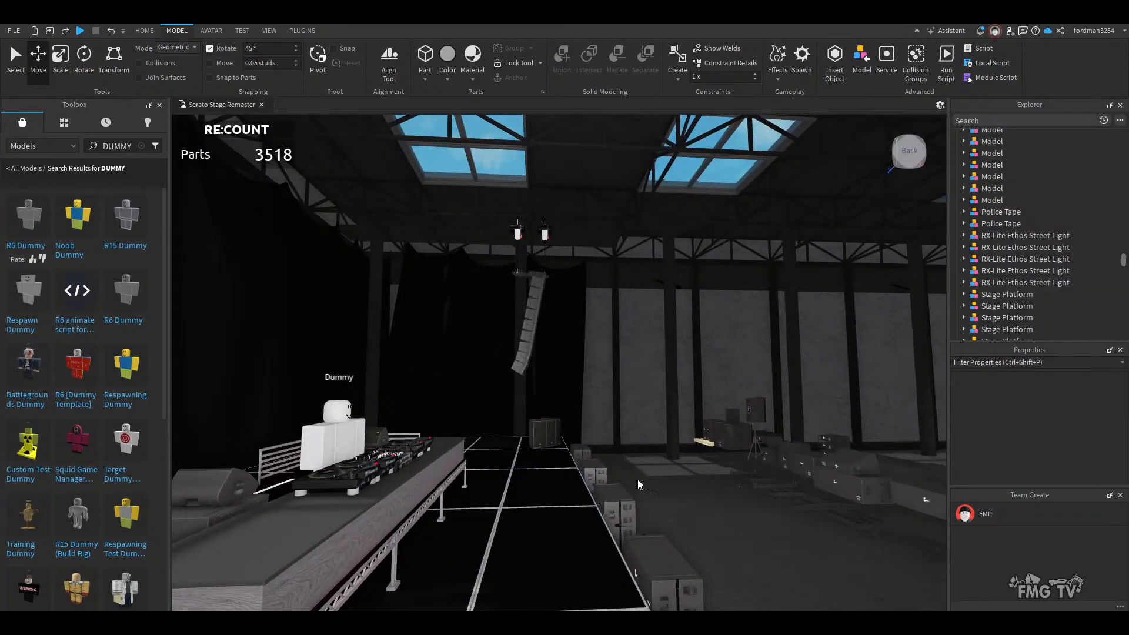
- Survey the spare speaker models on the hall floor and the complete stage from the audience side
right_drag(671, 475, 671, 475)
key(a)
key(s)
key(w)
key(s)
key(w)
right_drag(506, 517, 552, 520)
key(w)
key(s)
key(w)
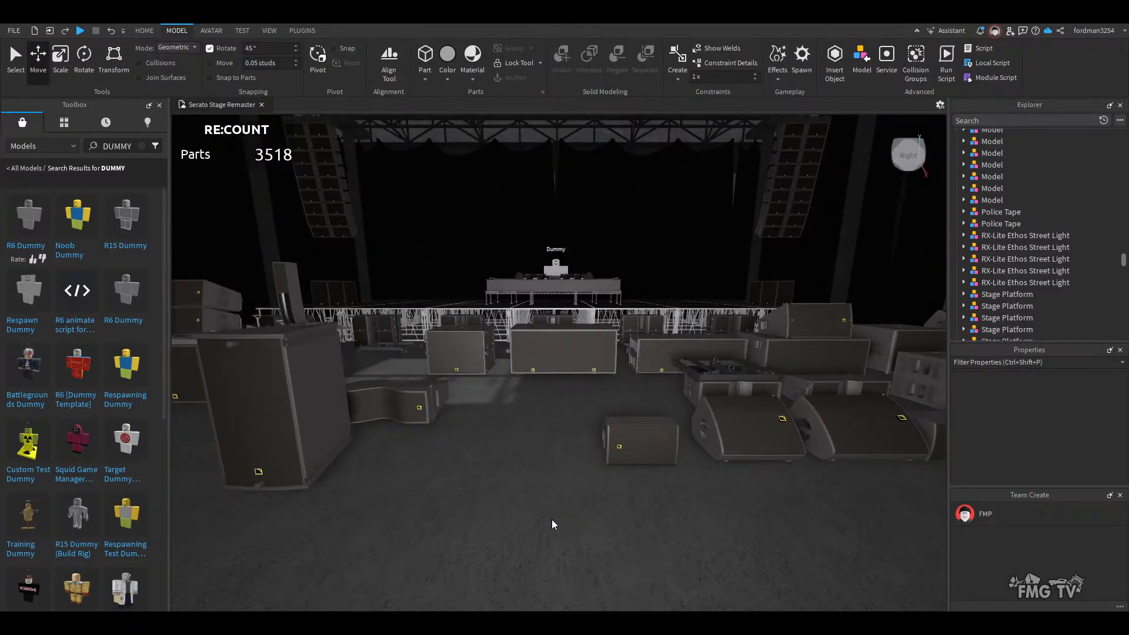
key(d)
key(d)
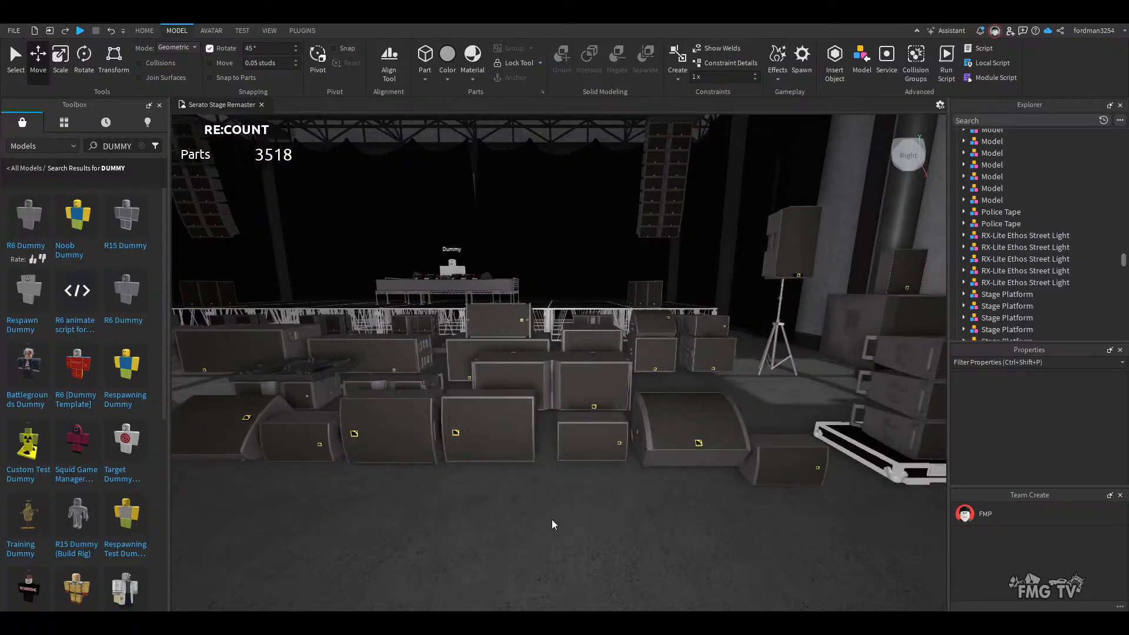
key(d)
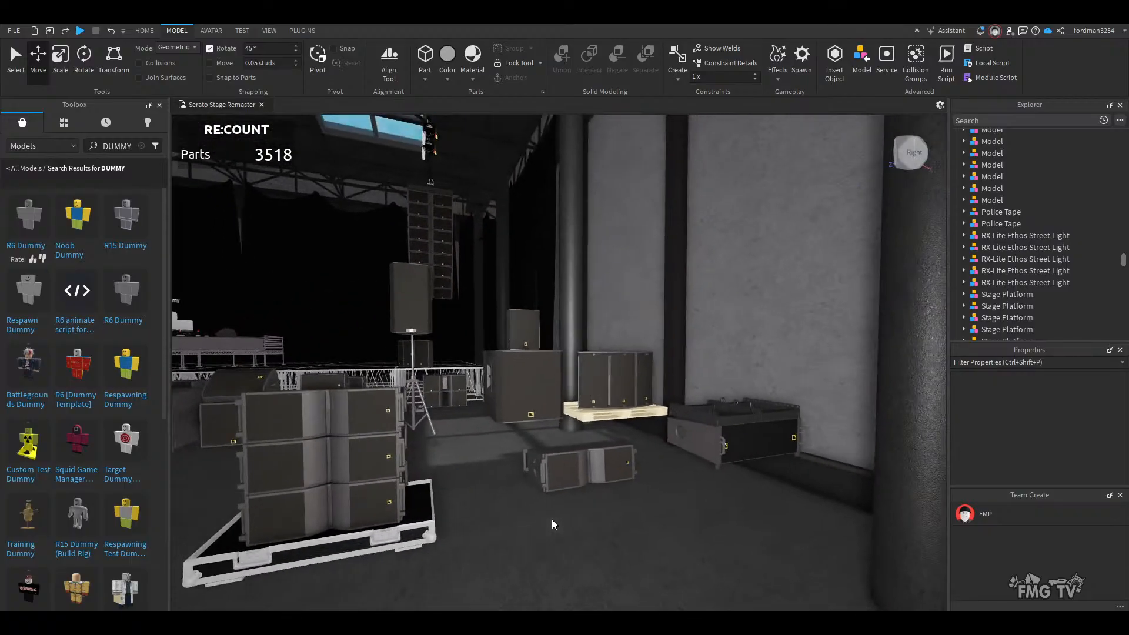
key(a)
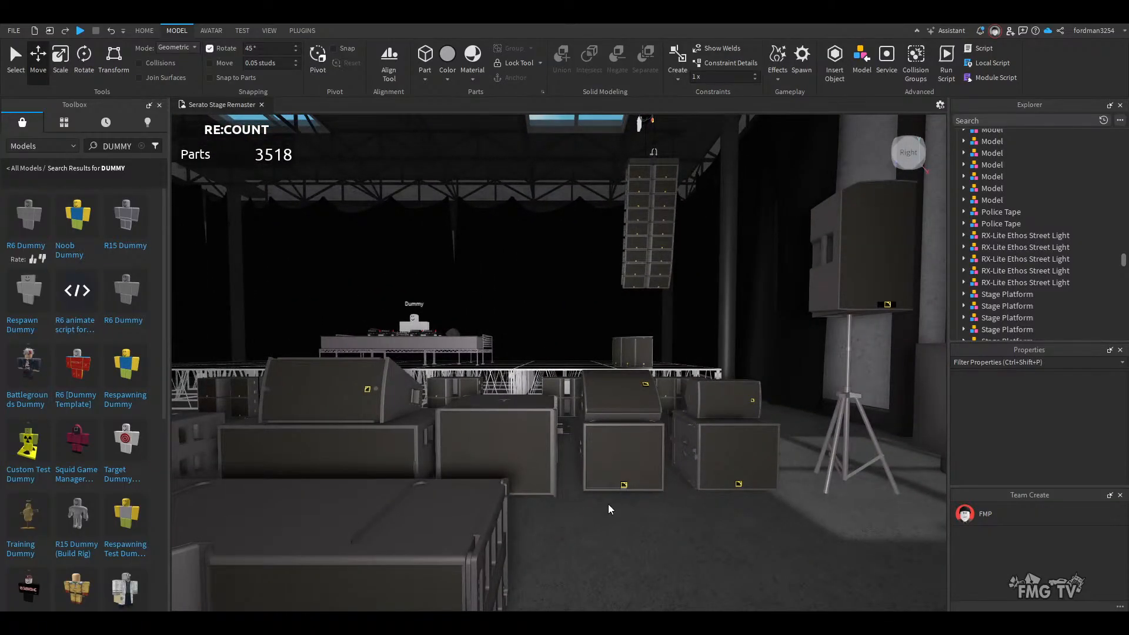
key(s)
right_drag(608, 504, 605, 515)
key(s)
key(w)
key(s)
key(w)
key(s)
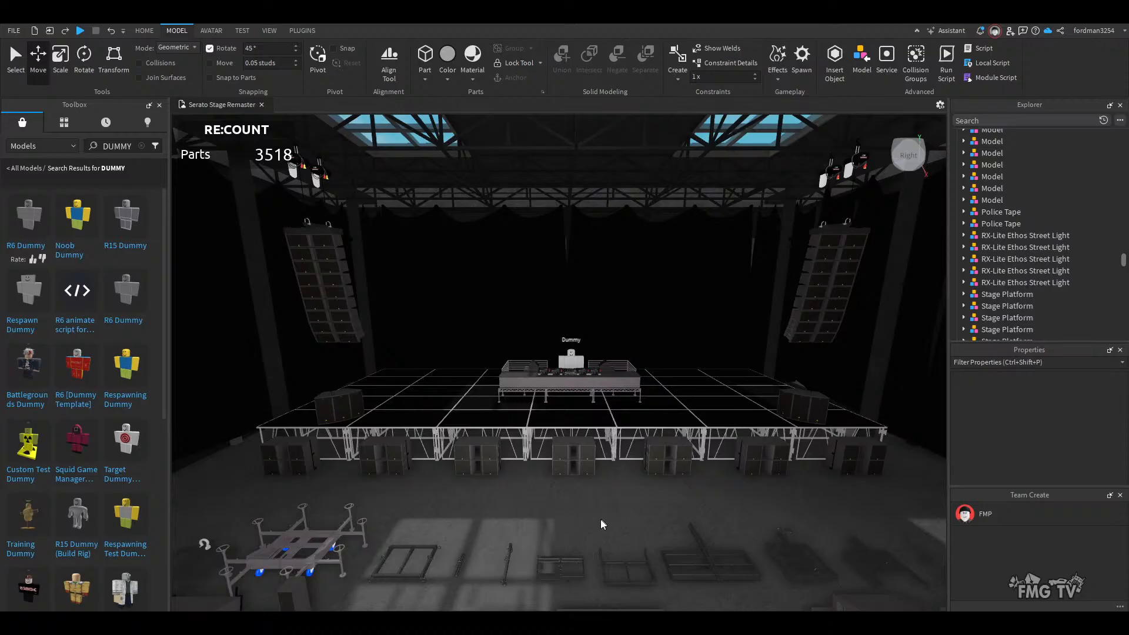